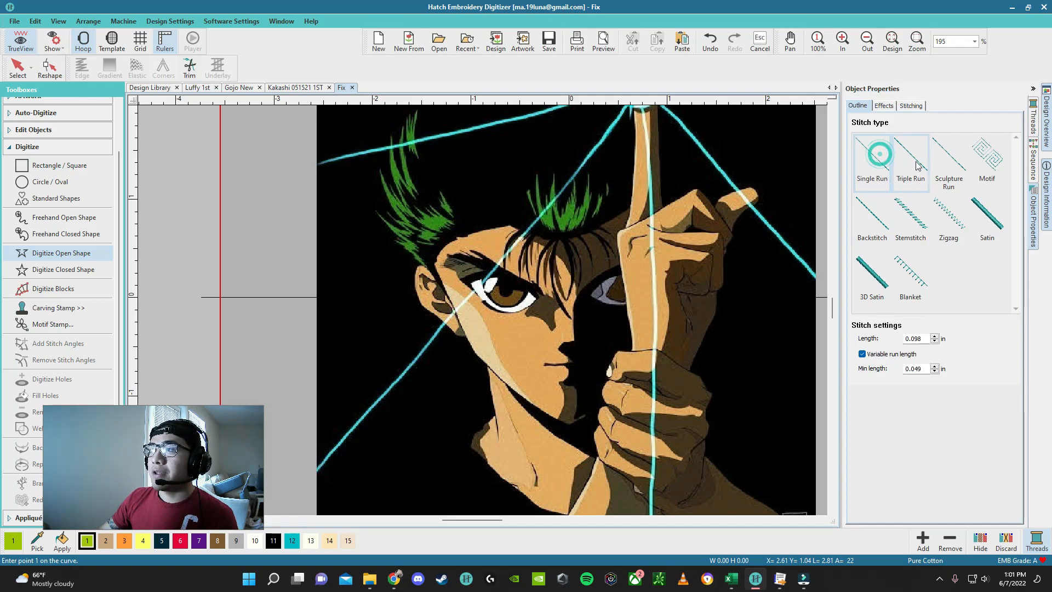
Step: Go through the outline stitch types, such as Satin, 3D Satin, Zigzag, Backstitch, Motif, Stemstitch, Blanket and Triple Run, and compare their settings
left_click(980, 213)
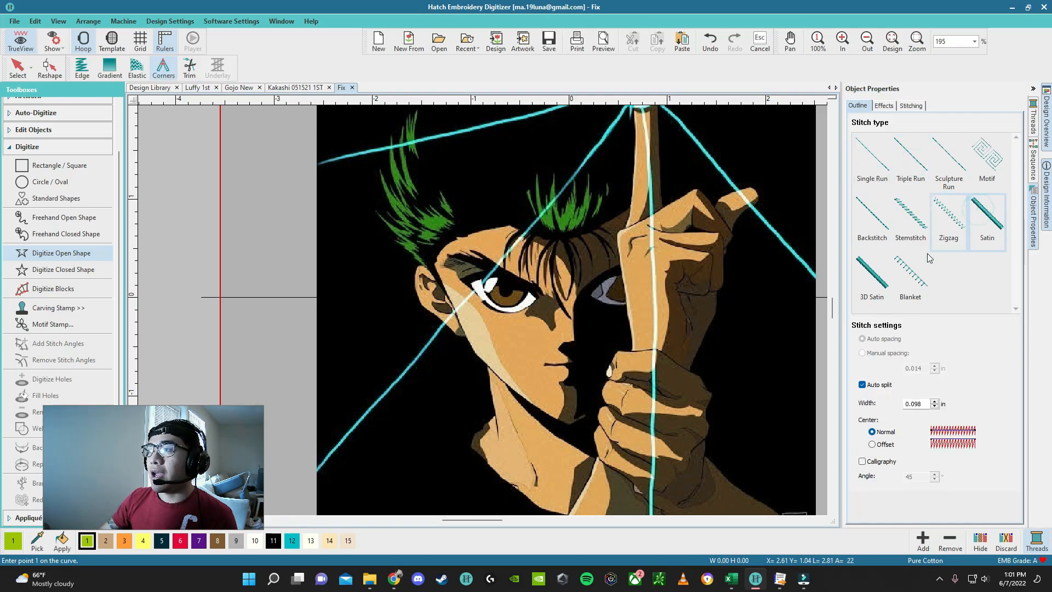
left_click(870, 280)
left_click(927, 221)
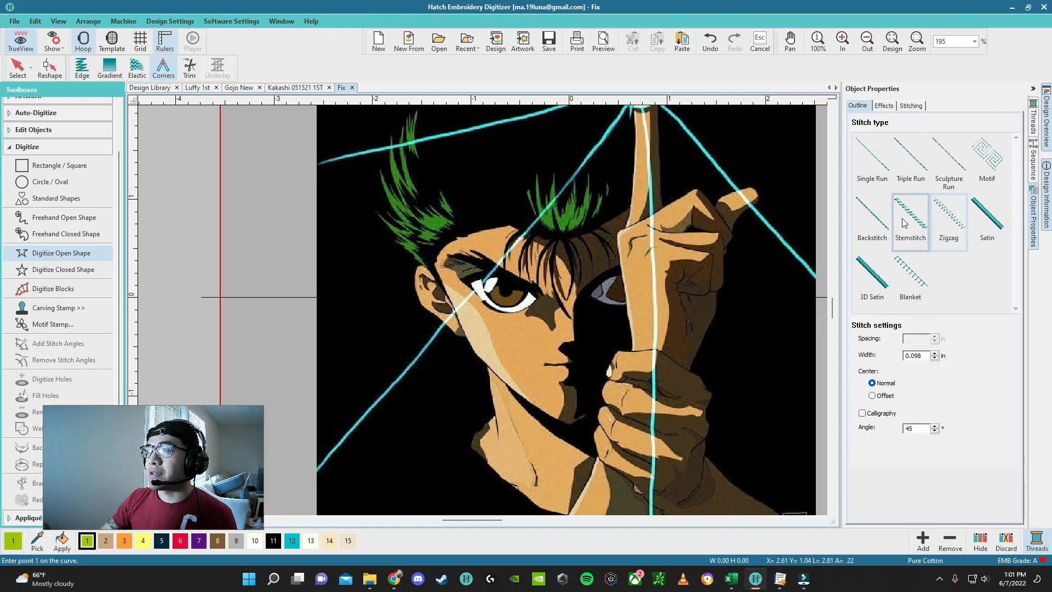
left_click(872, 219)
left_click(964, 165)
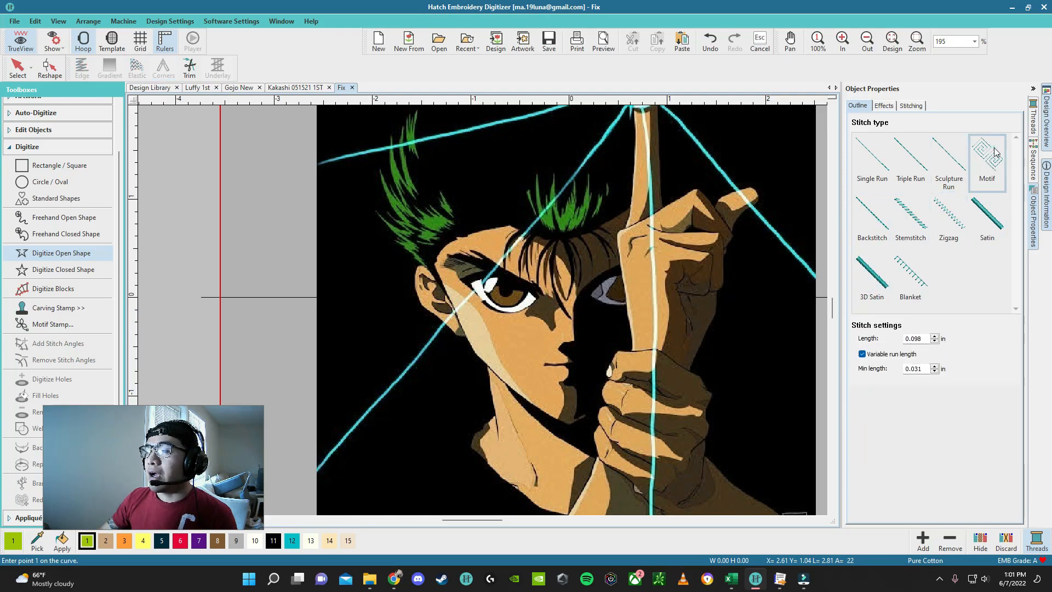
left_click(987, 156)
left_click(908, 224)
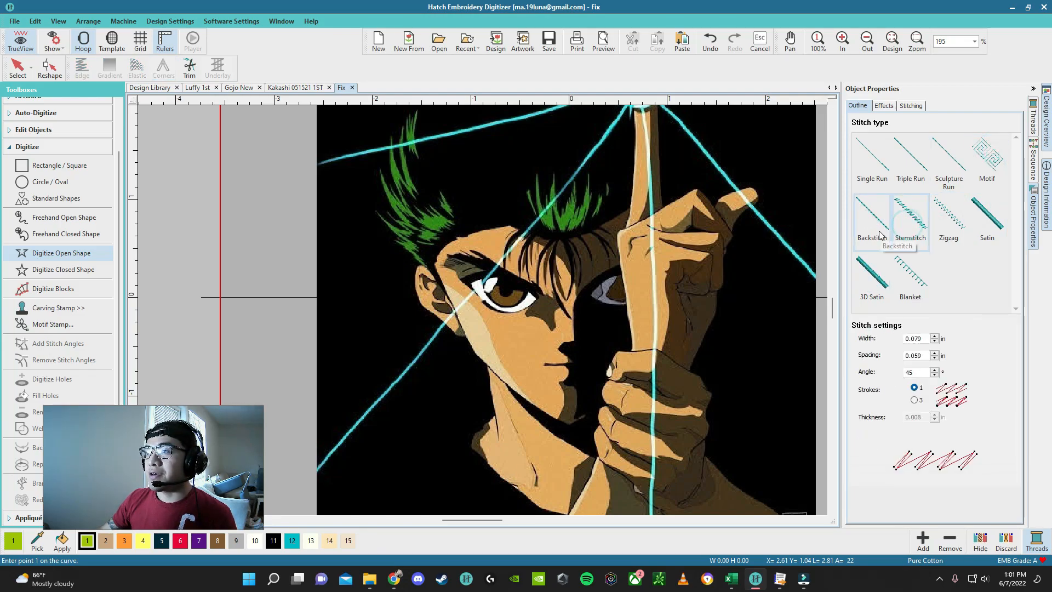
left_click(874, 224)
left_click(910, 274)
left_click(868, 282)
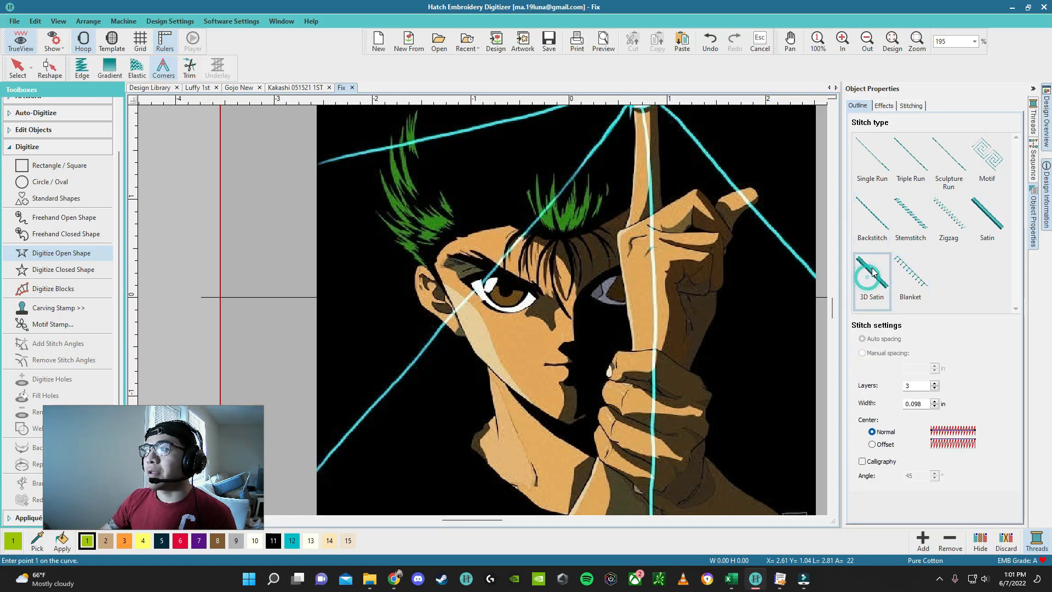
left_click(913, 151)
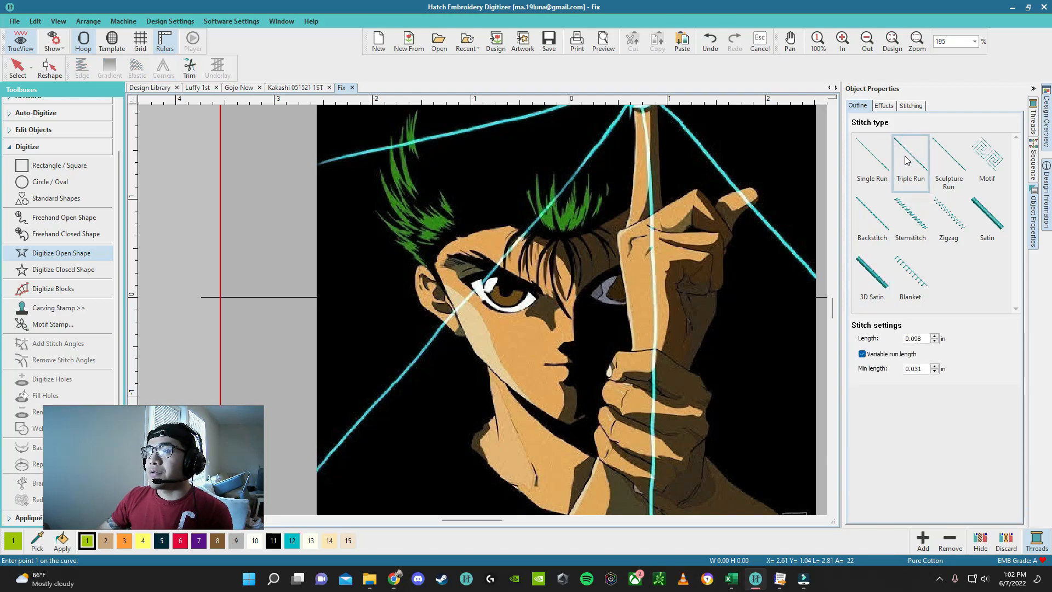
Step: Choose the Satin outline stitch for the open shape and set its width to 0.040 in
left_click(987, 217)
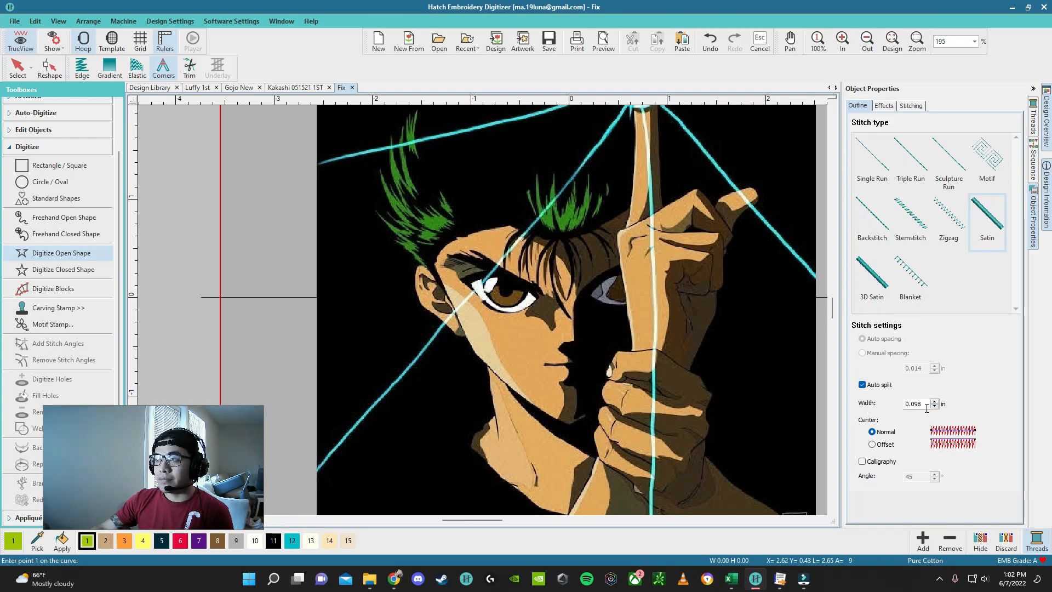
left_click(923, 404)
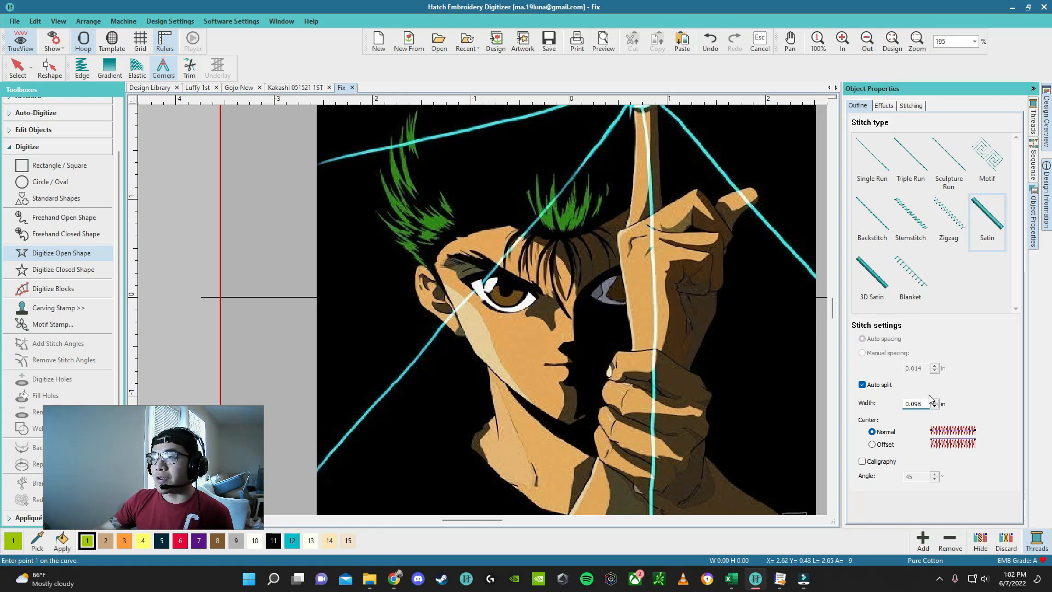
key("BackSpace")
key("BackSpace")
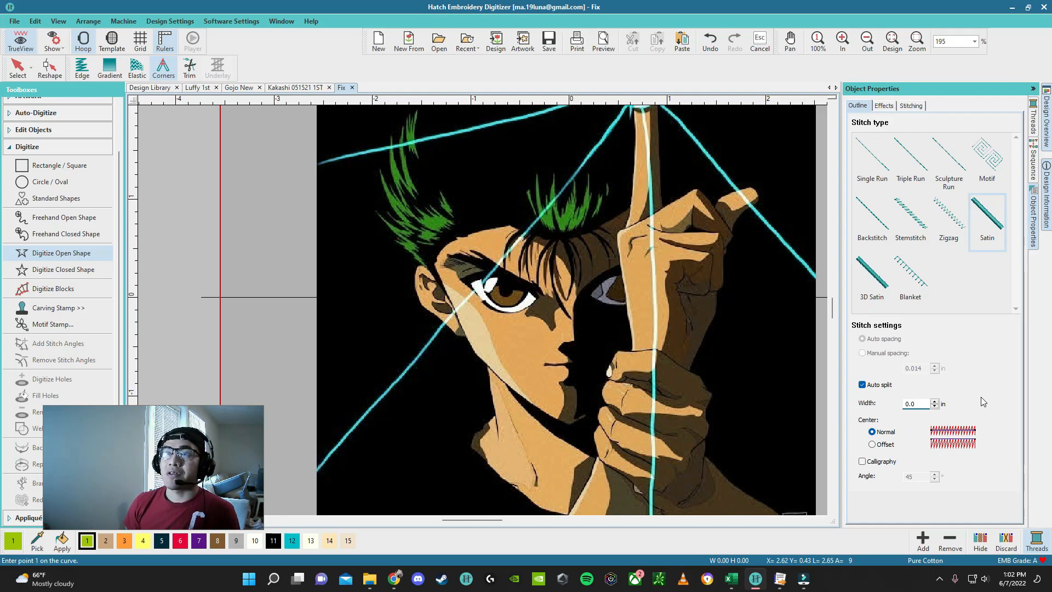
type("40")
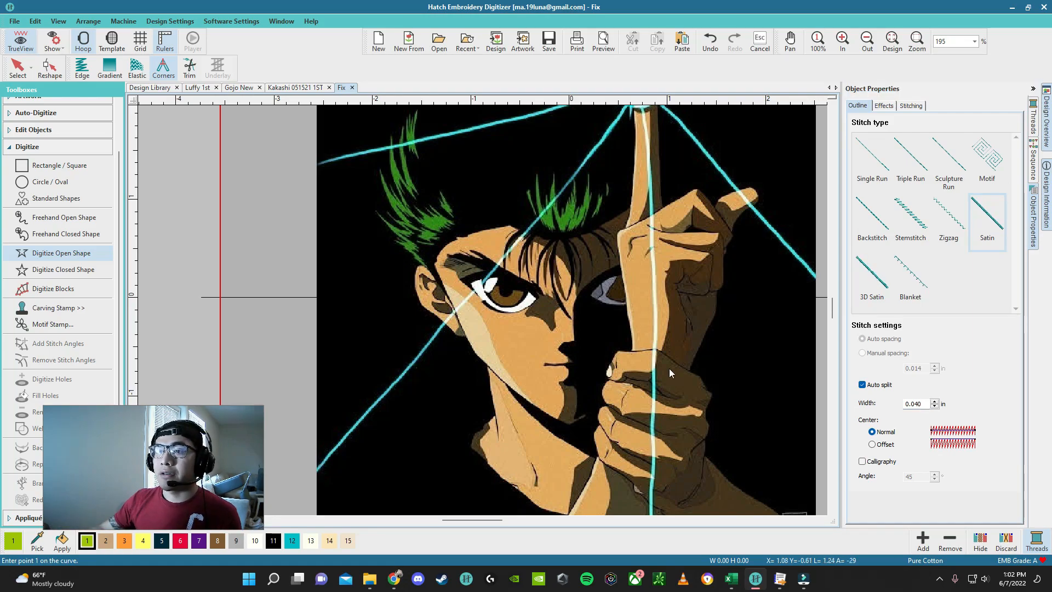
scroll(499, 312, "up", 5)
scroll(482, 310, "up", 2)
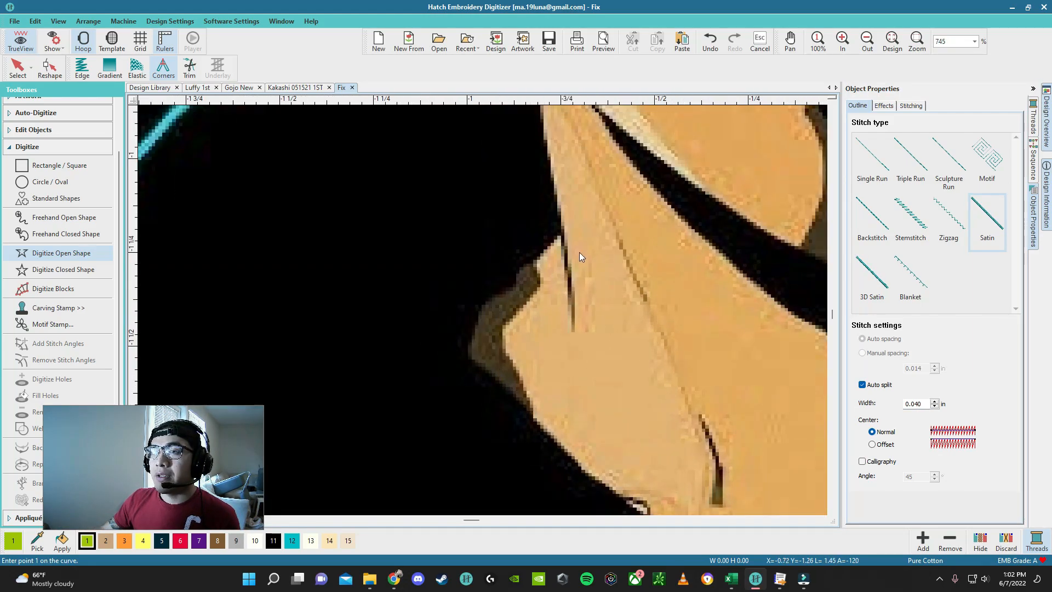
left_click(930, 408)
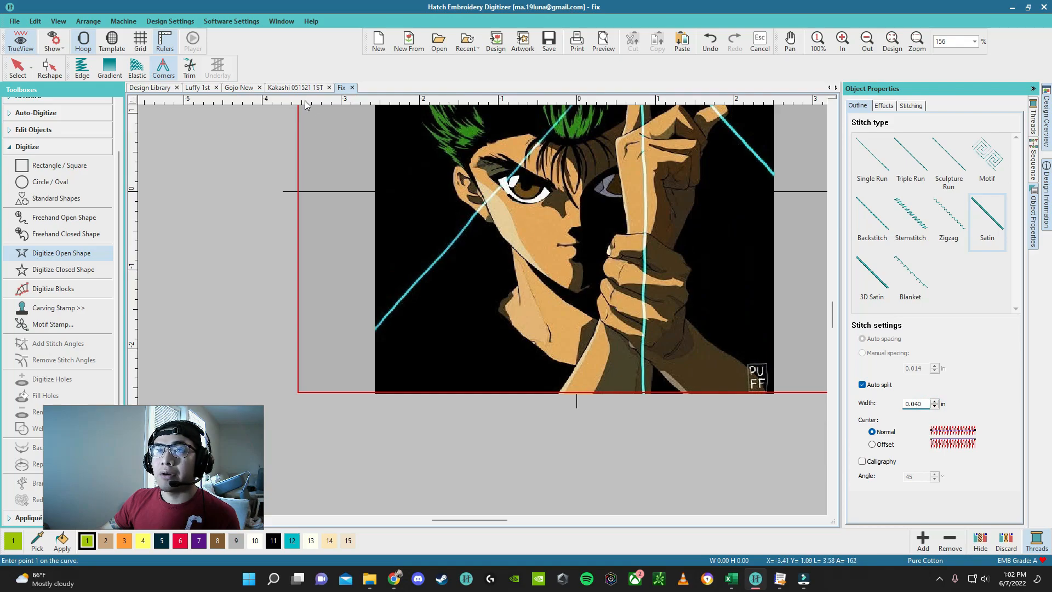
Step: Switch to the Kakashi 051521 1ST design and choose Satin as its outline stitch type
left_click(283, 88)
scroll(476, 334, "up", 4)
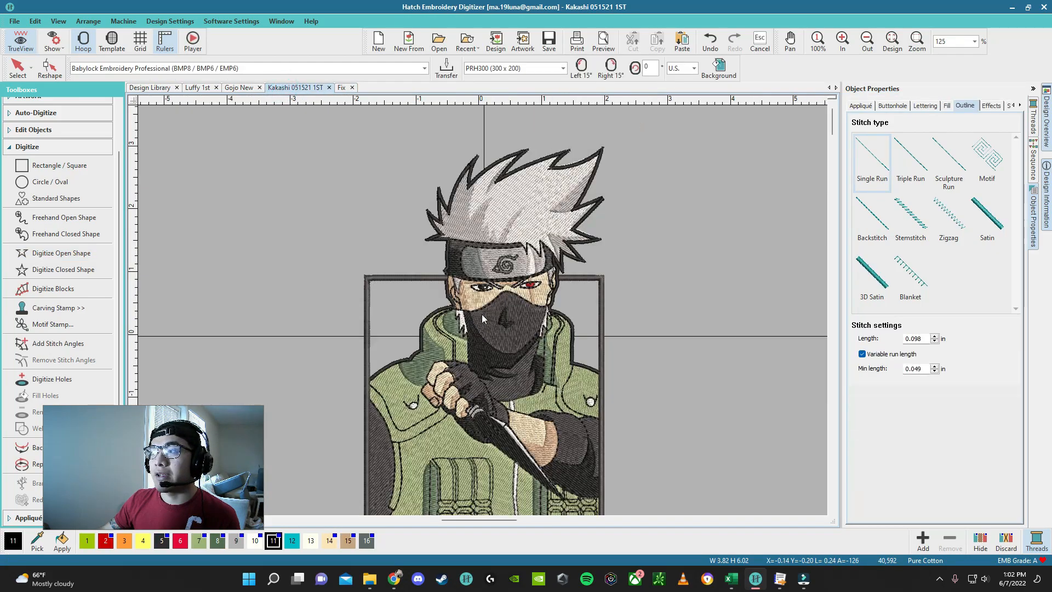
scroll(453, 209, "down", 4)
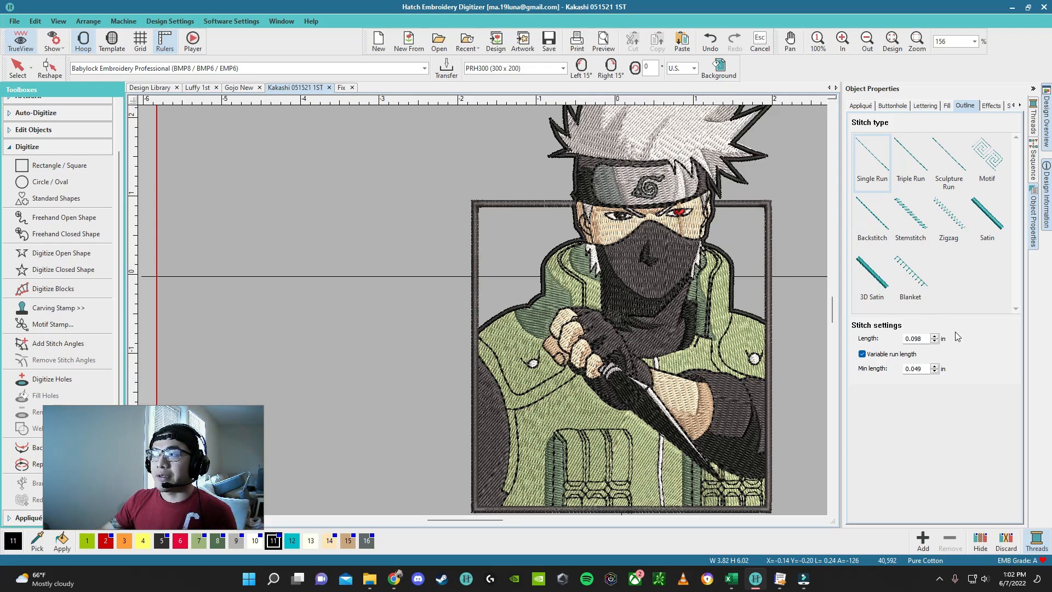
left_click(987, 219)
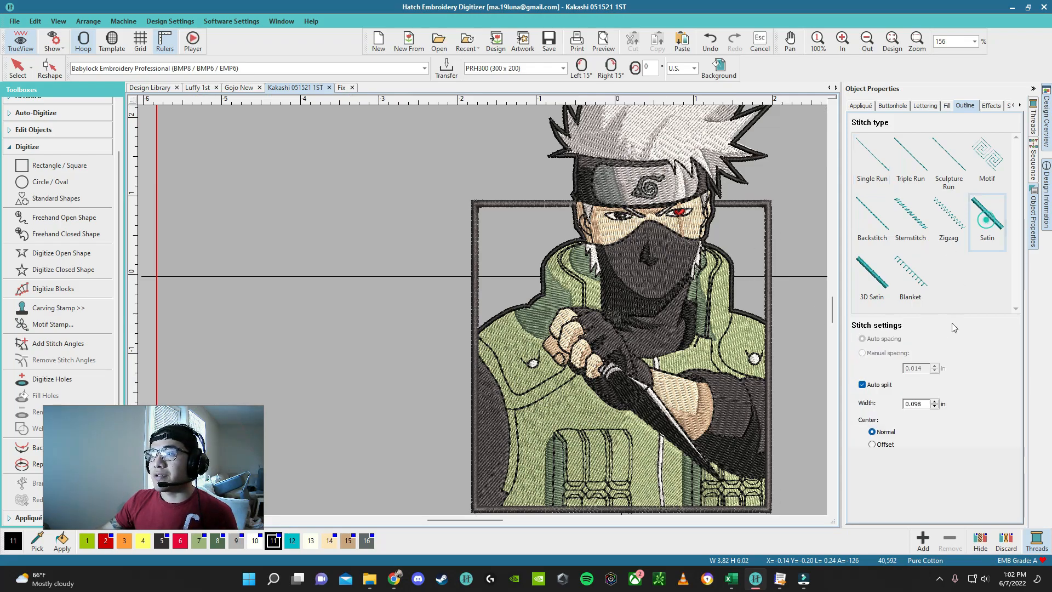
Step: Draw an outline rectangle in Satin stitch with a 0.100 in width over the existing frame around the character
left_click(49, 168)
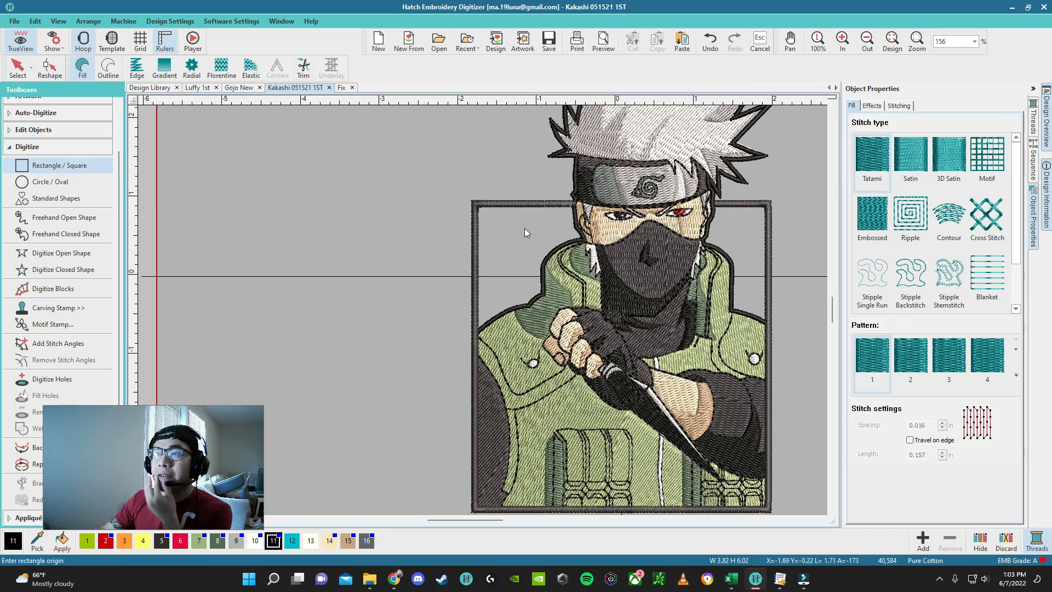
left_click(108, 68)
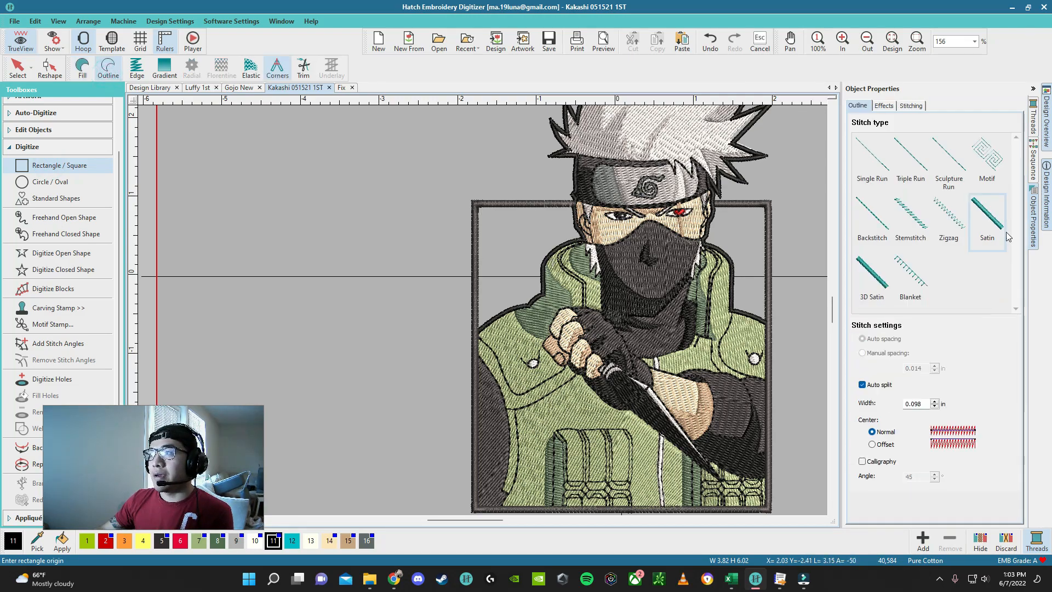
left_click(989, 219)
double_click(927, 404)
type("0.")
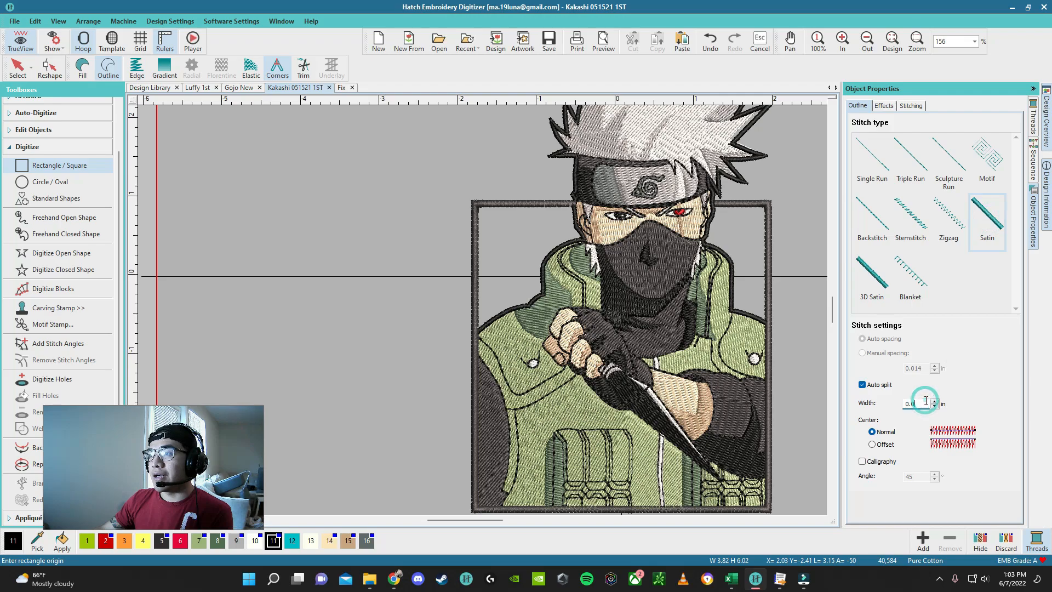
type("100")
key("Return")
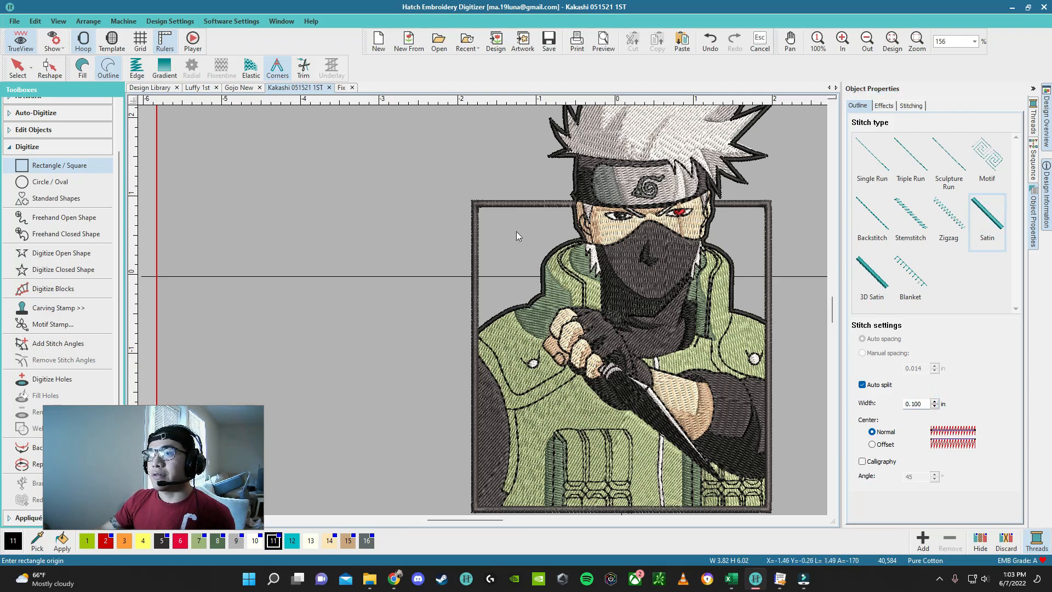
left_click(475, 203)
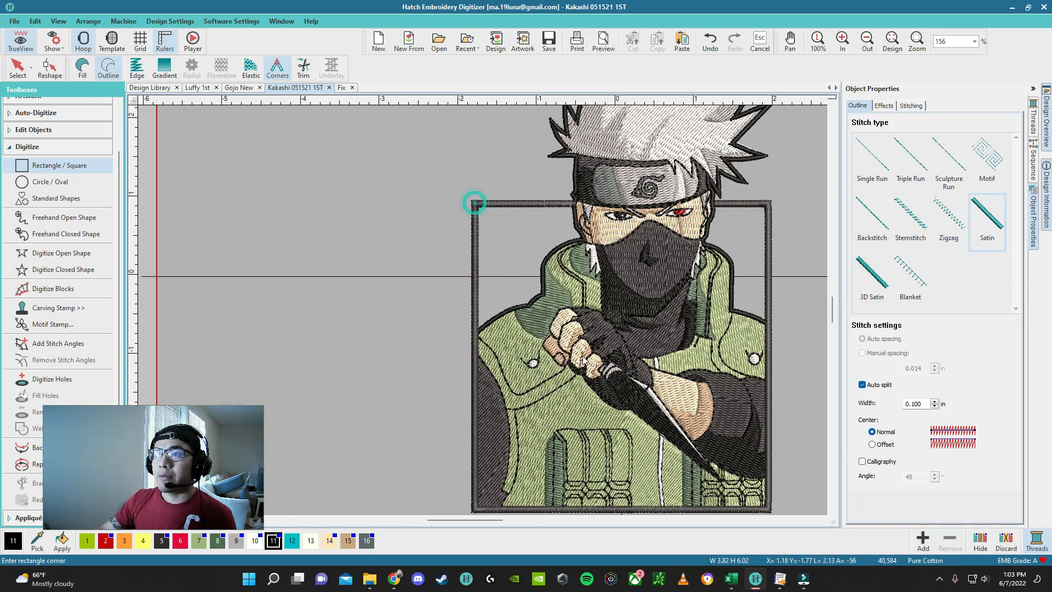
left_click(642, 418)
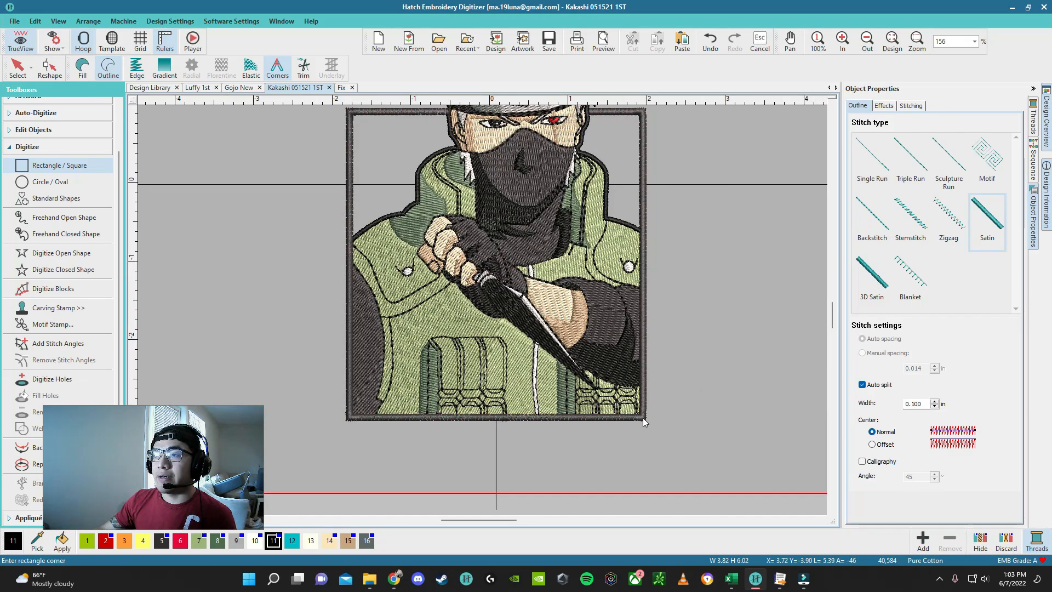
key("z")
scroll(482, 310, "down", 2)
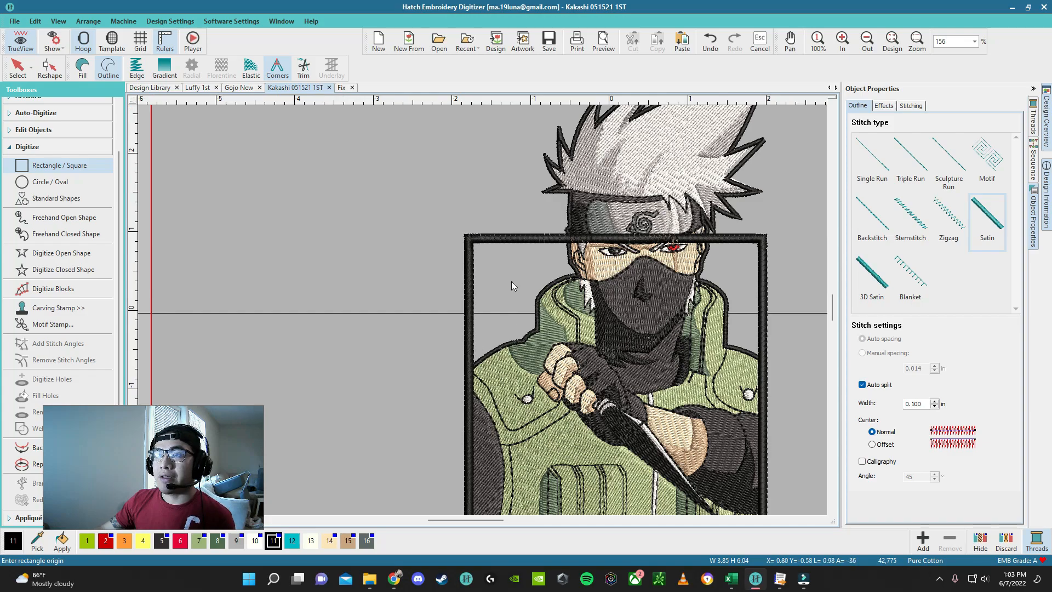
Step: Select the outline around the character's jacket and inspect its satin width beside the new frame
scroll(483, 310, "up", 4)
key("Escape")
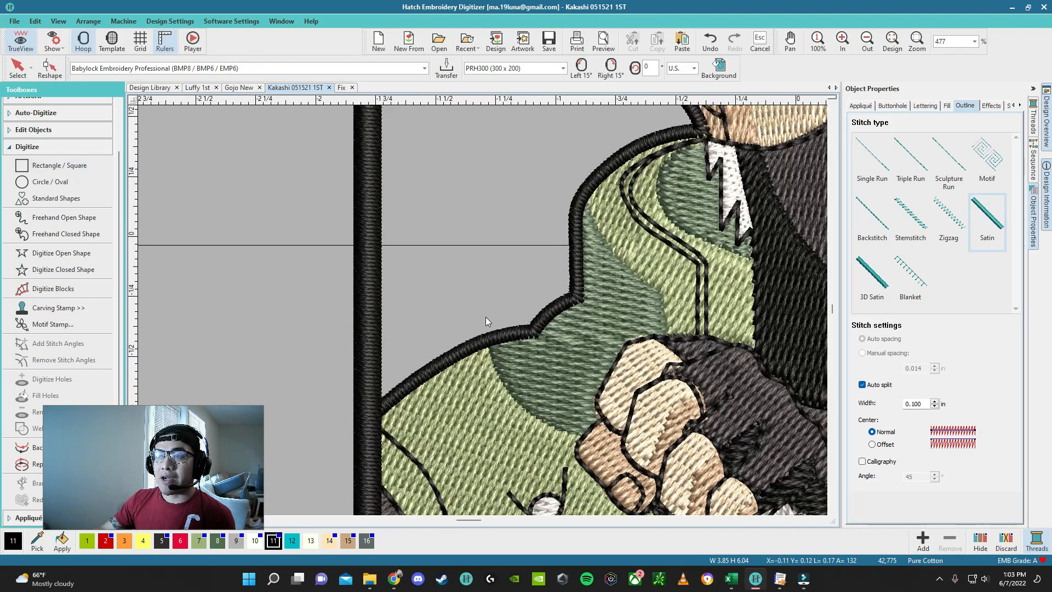
left_click(498, 335)
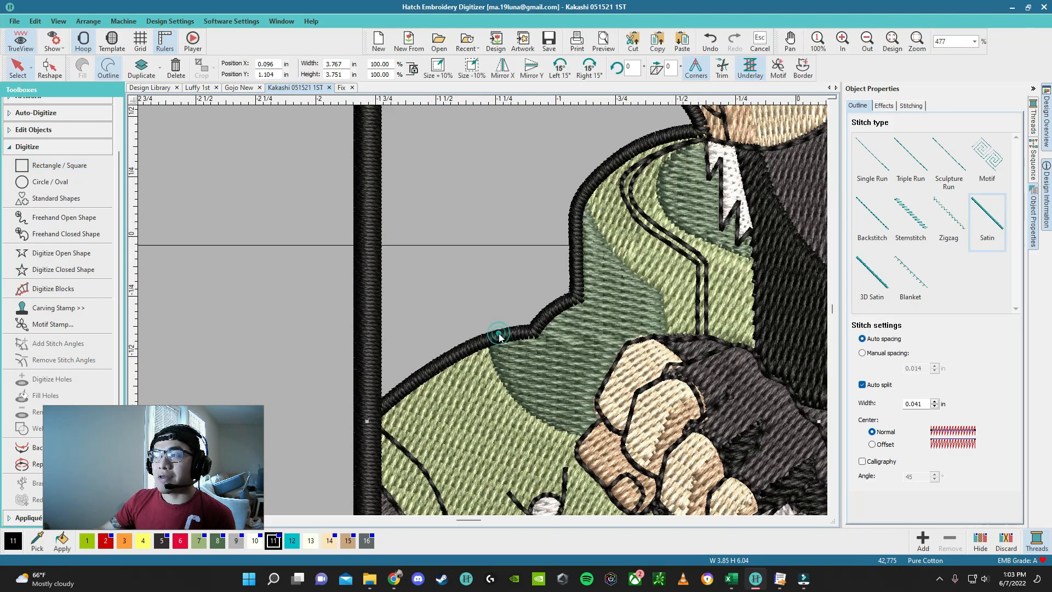
double_click(923, 404)
scroll(483, 310, "down", 5)
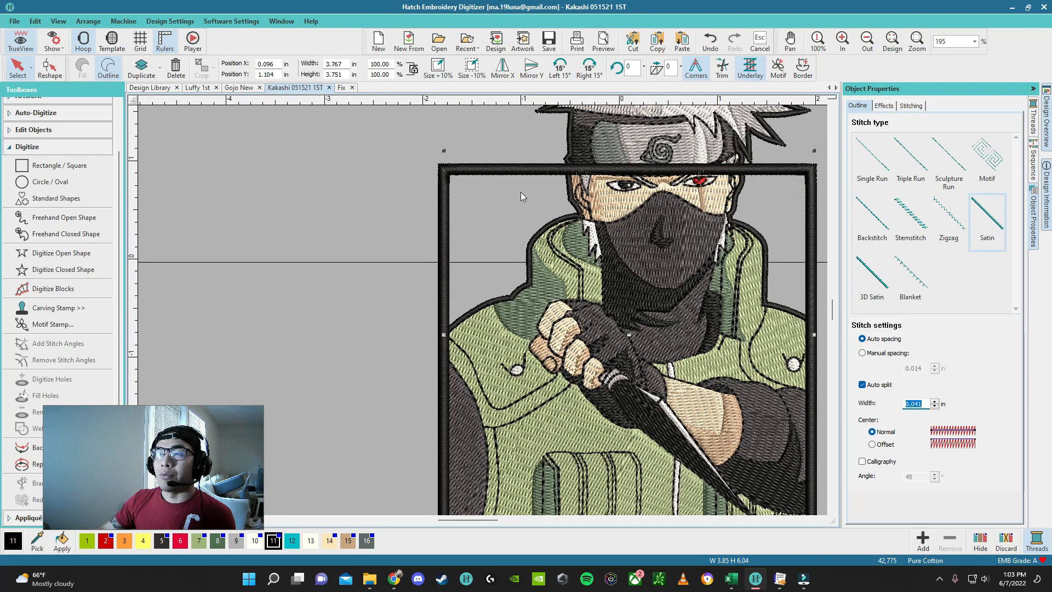
type("0.1")
key("Return")
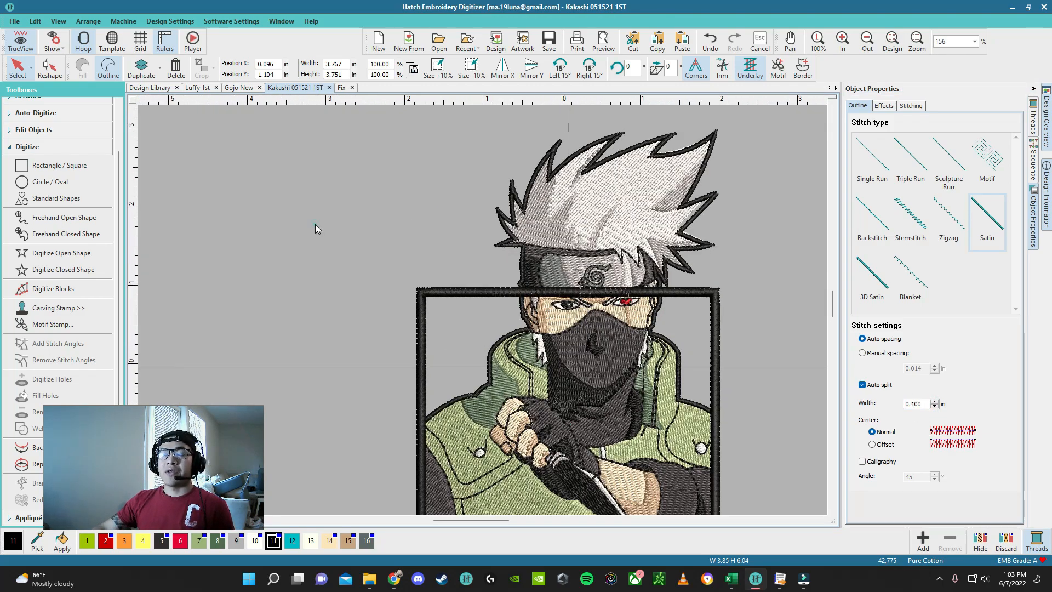
left_click(315, 224)
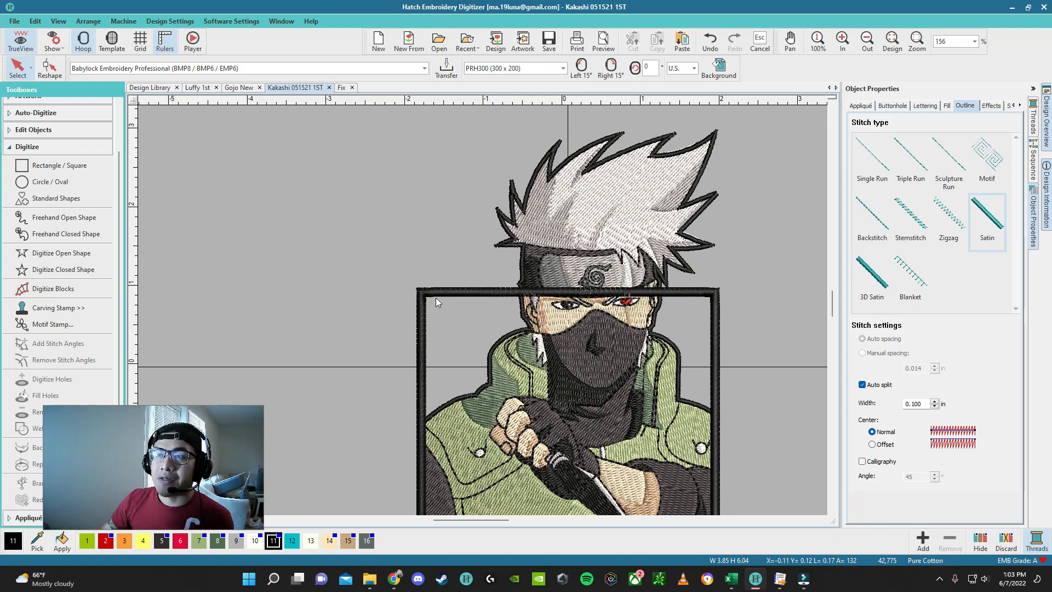
Step: Undo the added rectangle and select the original frame to check its satin width
left_click(453, 295)
left_click(452, 282)
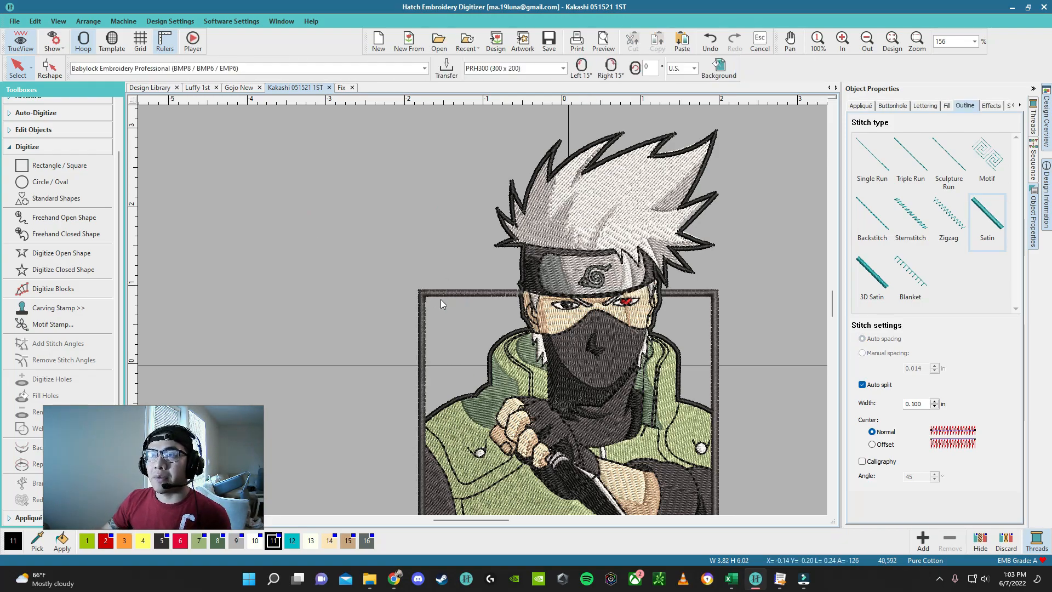
left_click(449, 294)
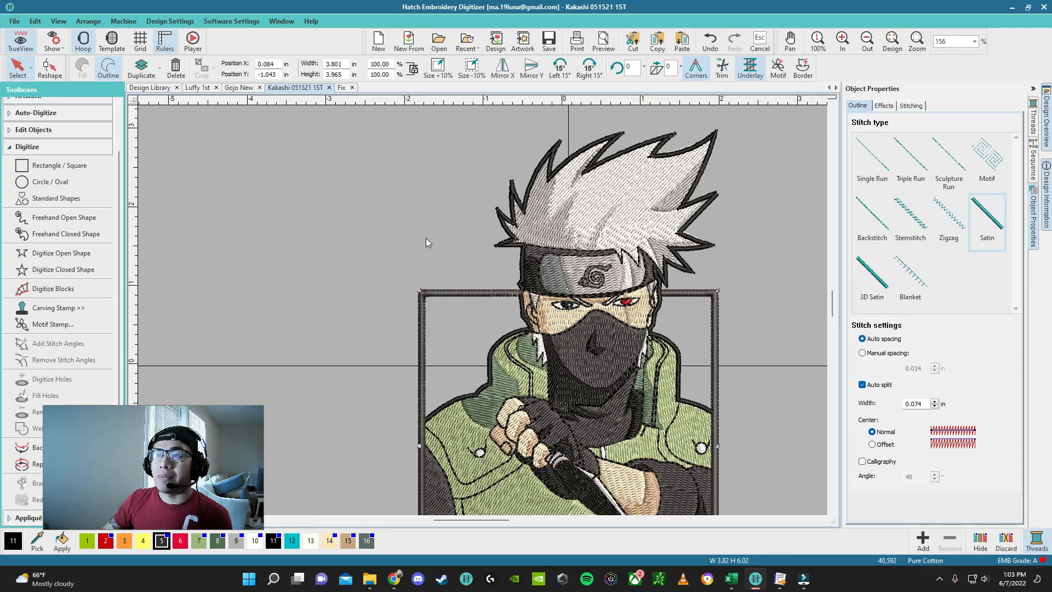
scroll(453, 221, "down", 2)
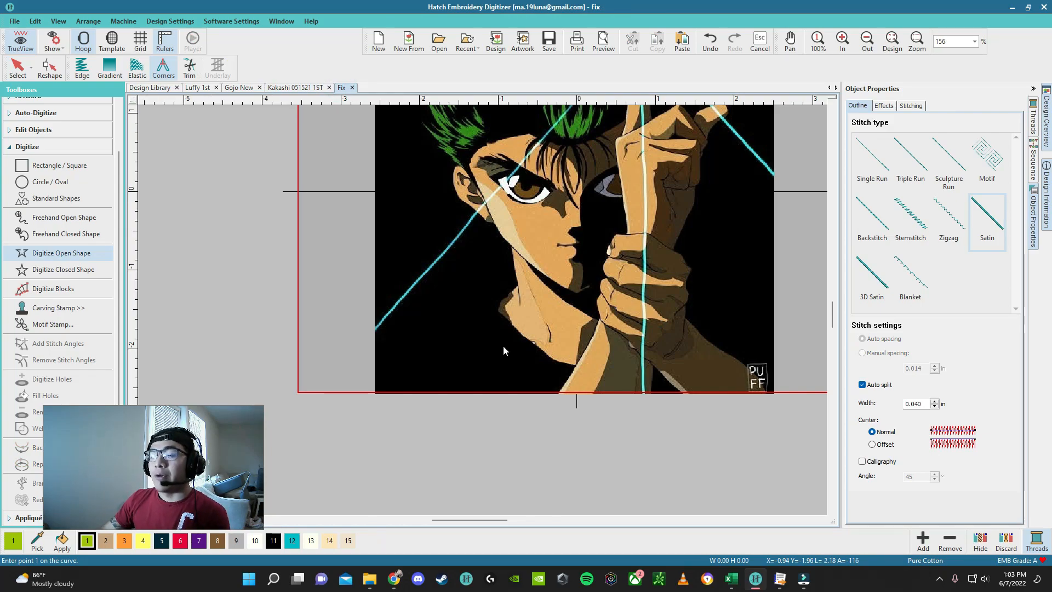
Step: Set the Satin outline width for the open shape in the Fix design to 0.125 in
double_click(928, 404)
type("0.")
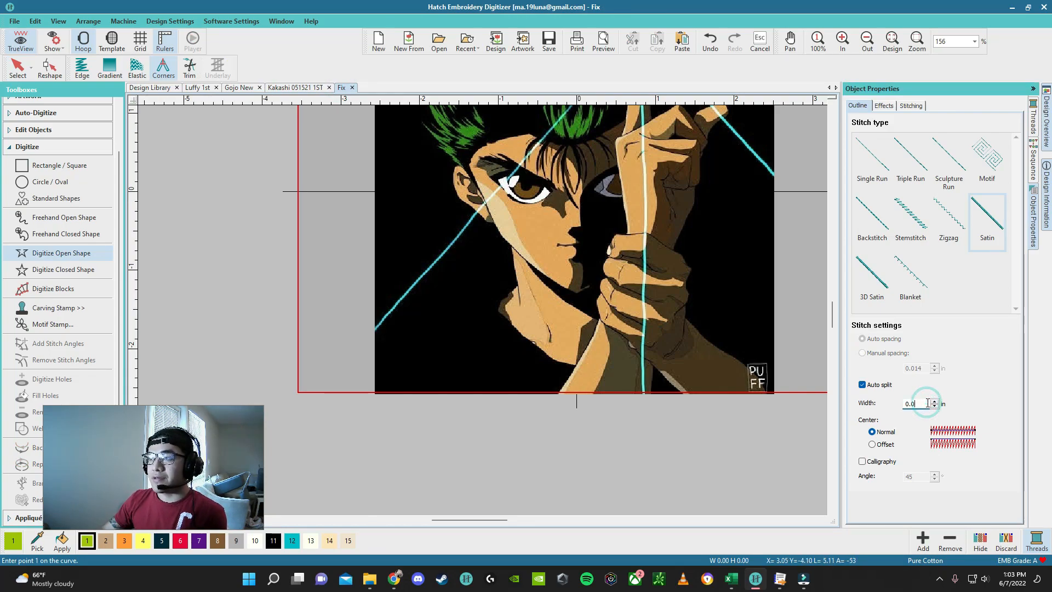
type("125")
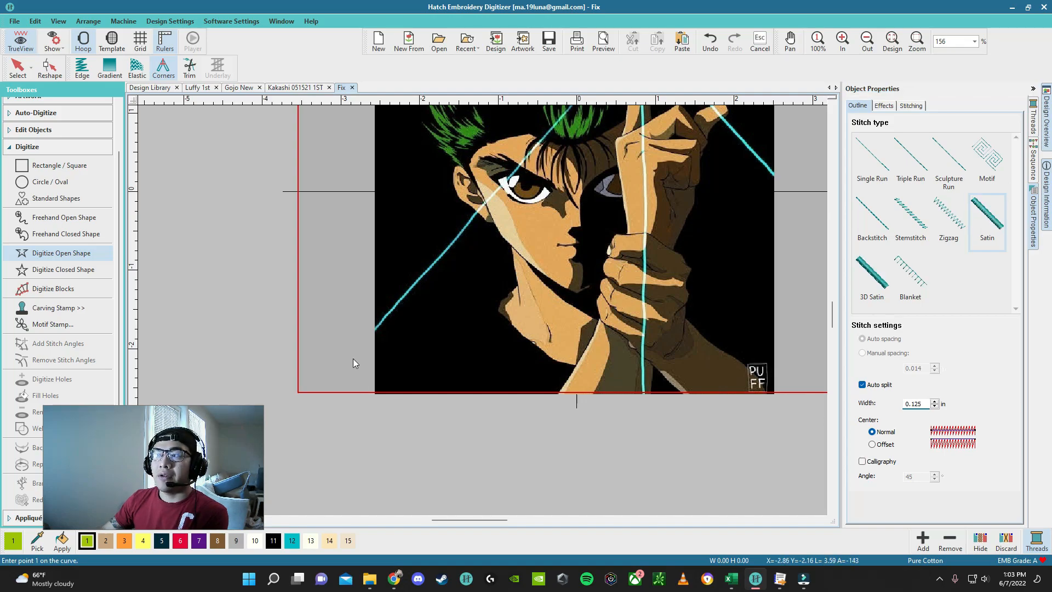
Step: Look at the frames and outlines in the Gojo New and Kakashi 051521 1ST designs, and return to the Fix design
left_click(239, 88)
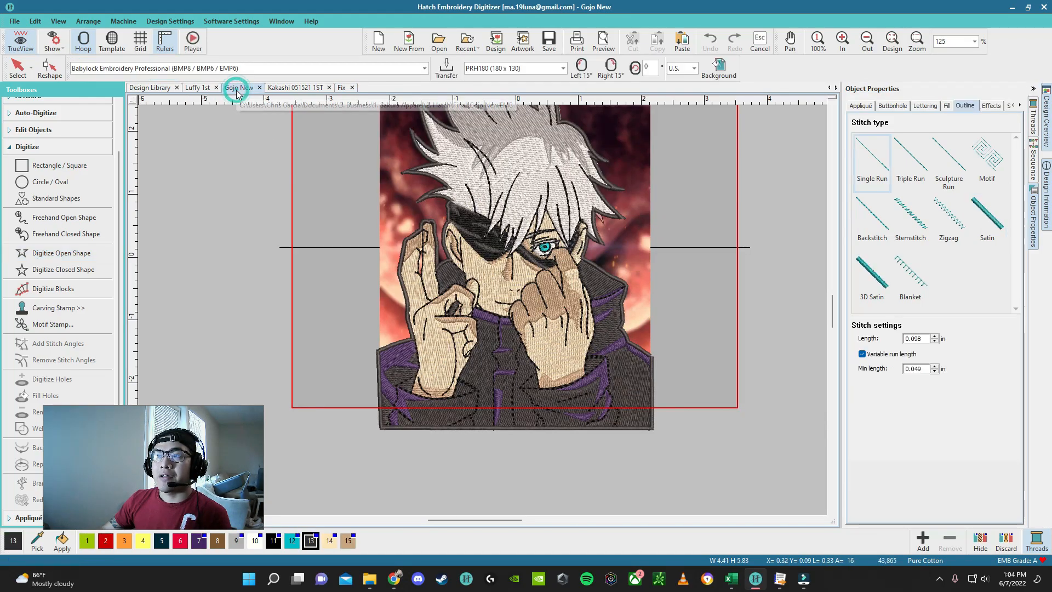
left_click(296, 89)
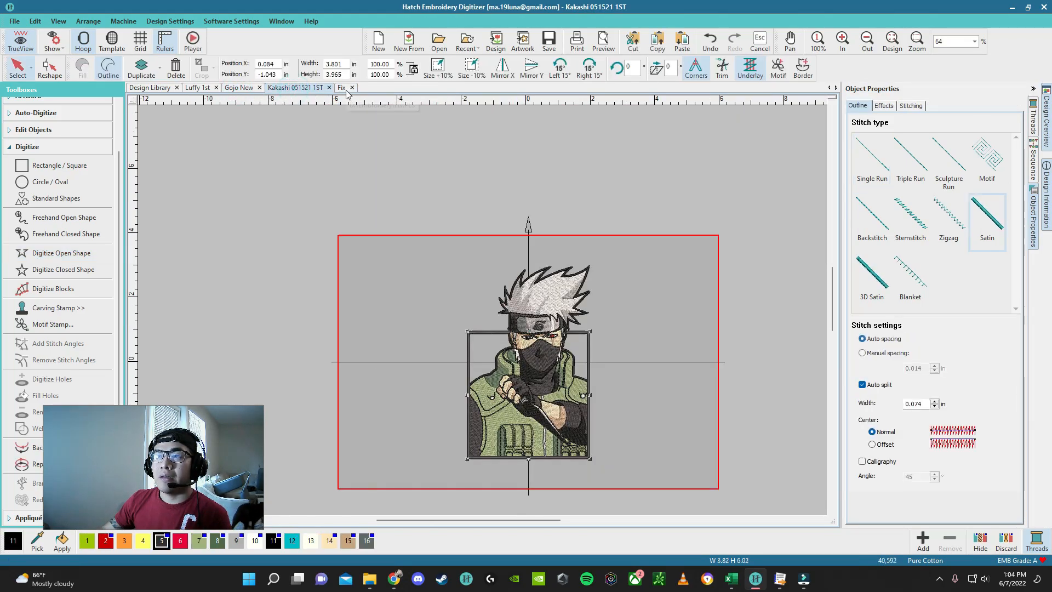
left_click(345, 89)
scroll(585, 210, "down", 3)
scroll(481, 310, "up", 3)
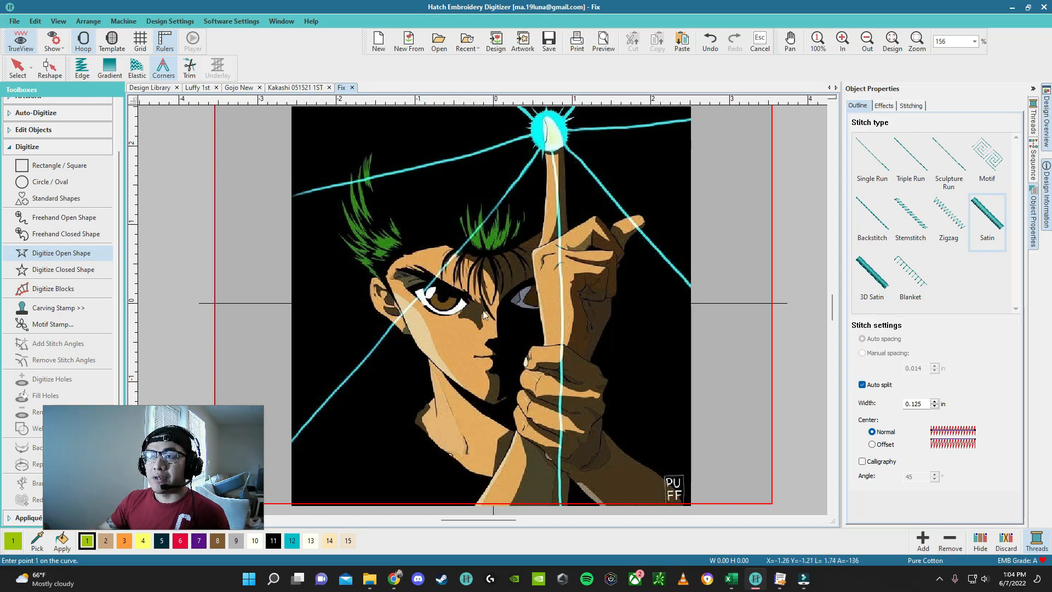
Step: Look at the frame and outlines in the Kakashi 051521 1ST design as a reference for the outline width
scroll(482, 310, "down", 1)
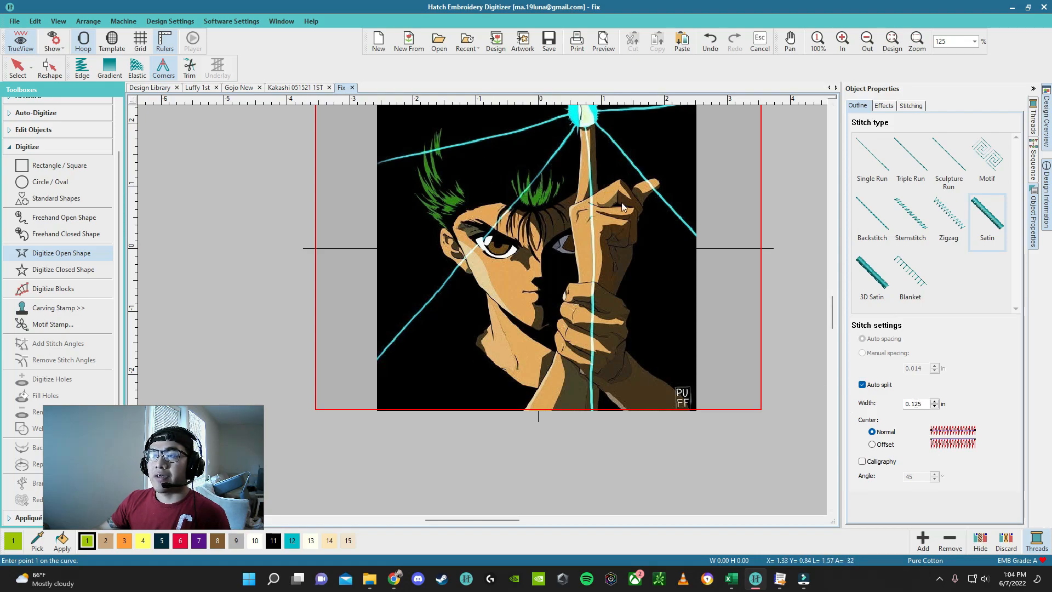
left_click(294, 88)
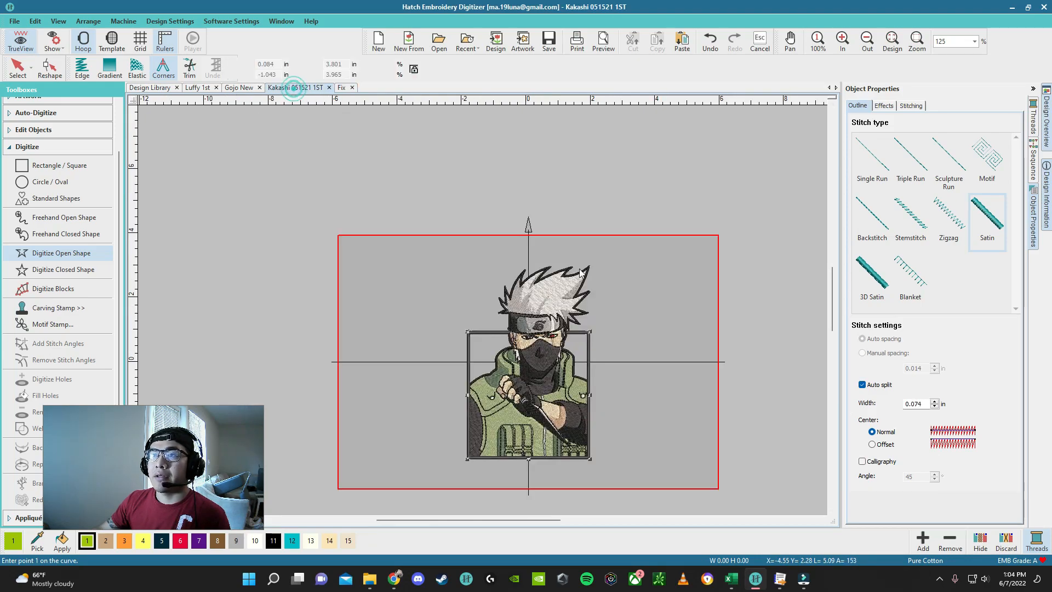
key("Escape")
scroll(482, 310, "up", 2)
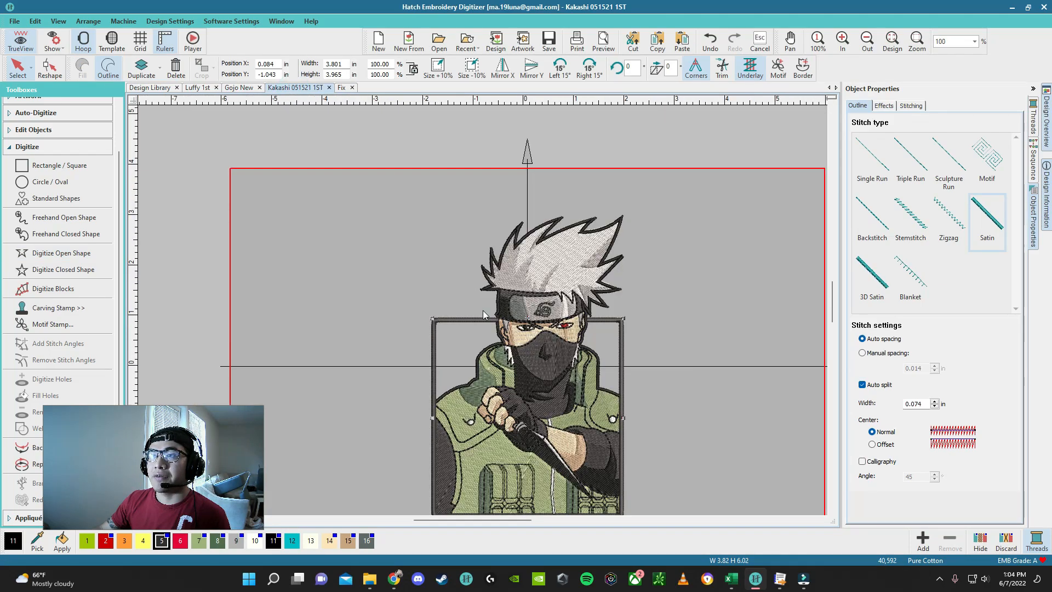
Step: Return to the Fix design and set the Satin outline width for the open shape to 0.042 in
left_click(341, 87)
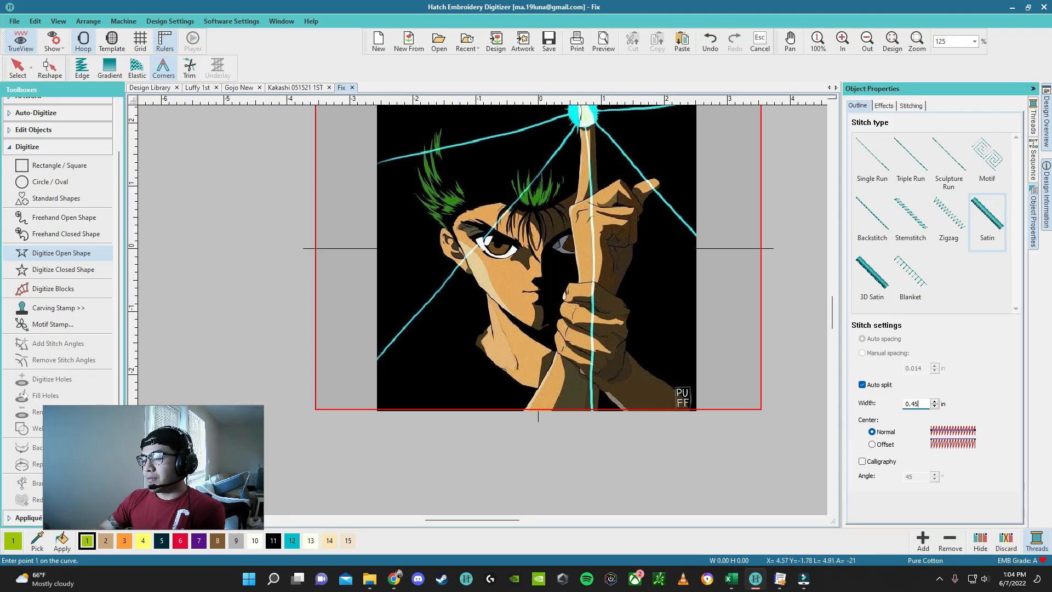
key("BackSpace")
left_click(923, 403)
type("0")
type("42")
key("Return")
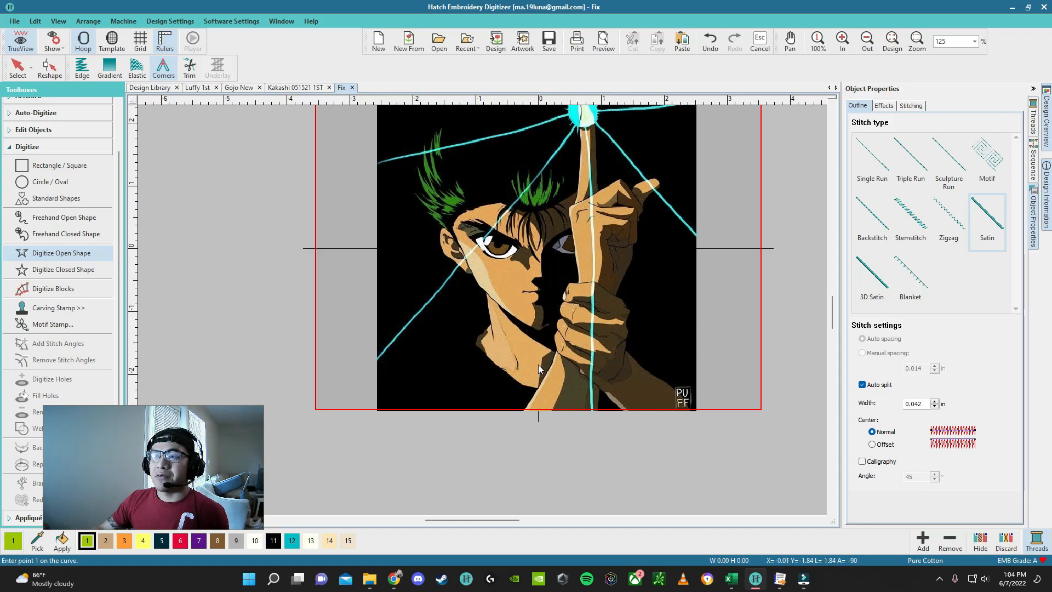
Step: Start a Digitize Open Shape outline where the neck meets the forearm and trace the base of the neck with curve points
left_click(69, 255)
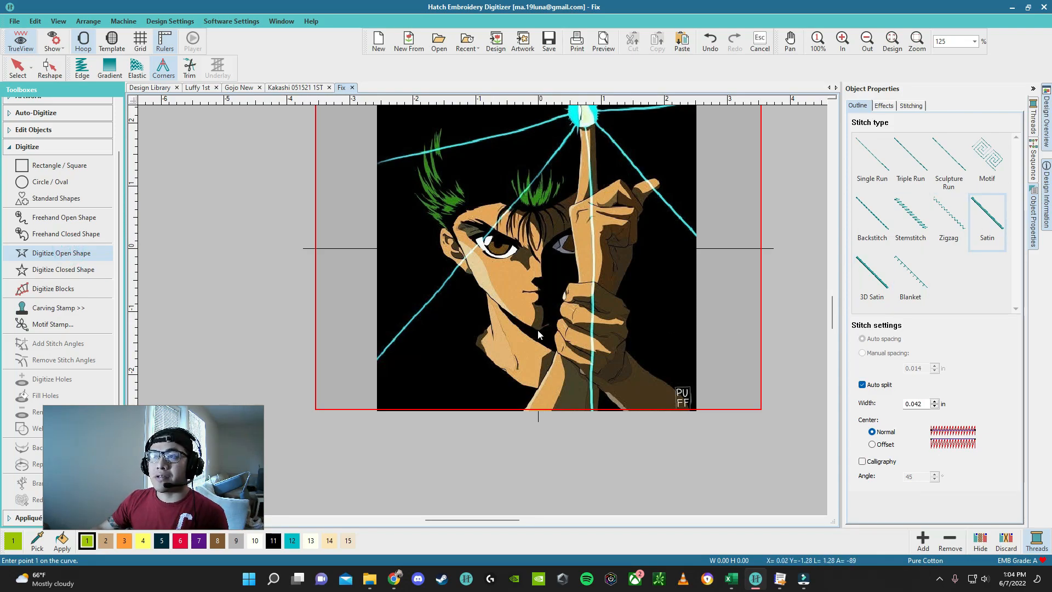
scroll(471, 323, "up", 4)
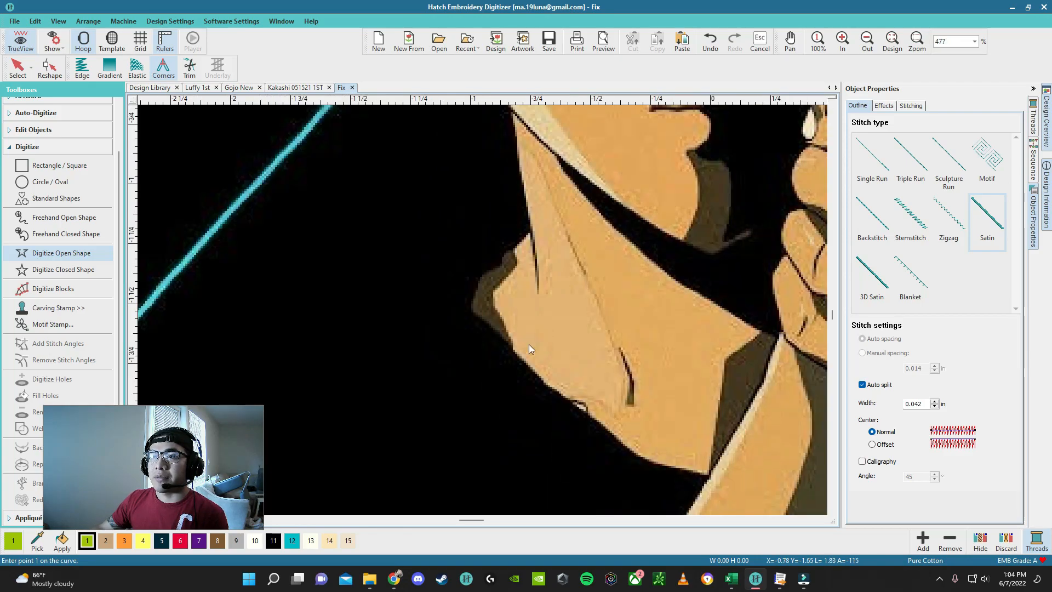
scroll(523, 341, "up", 3)
right_click(482, 299)
right_click(395, 280)
right_click(346, 263)
right_click(247, 174)
scroll(472, 304, "down", 2)
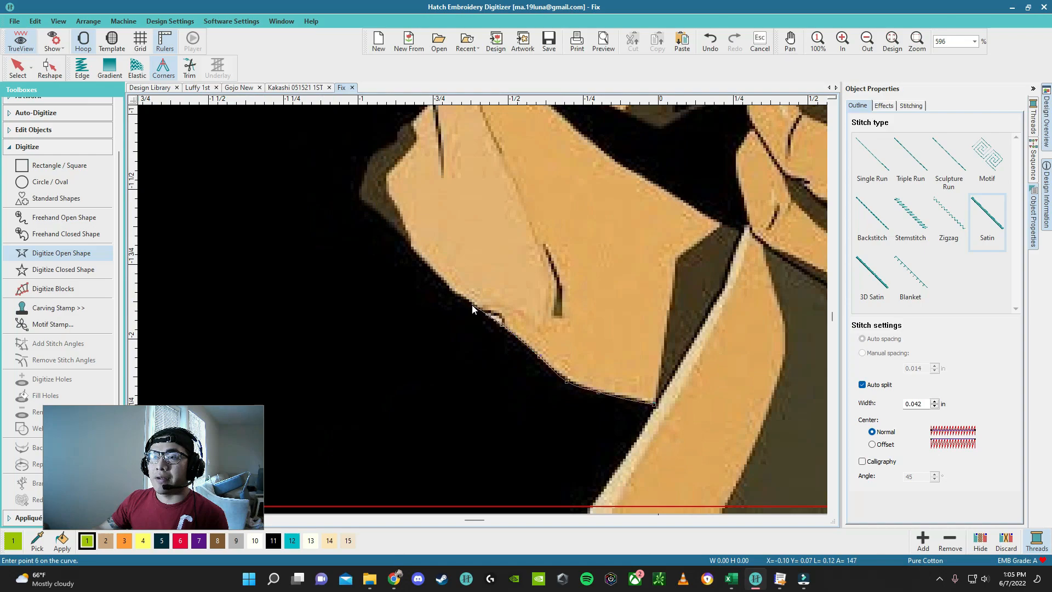
Step: Continue the outline along the neck's lower edge to the outer corner of the shaded patch
scroll(472, 305, "up", 2)
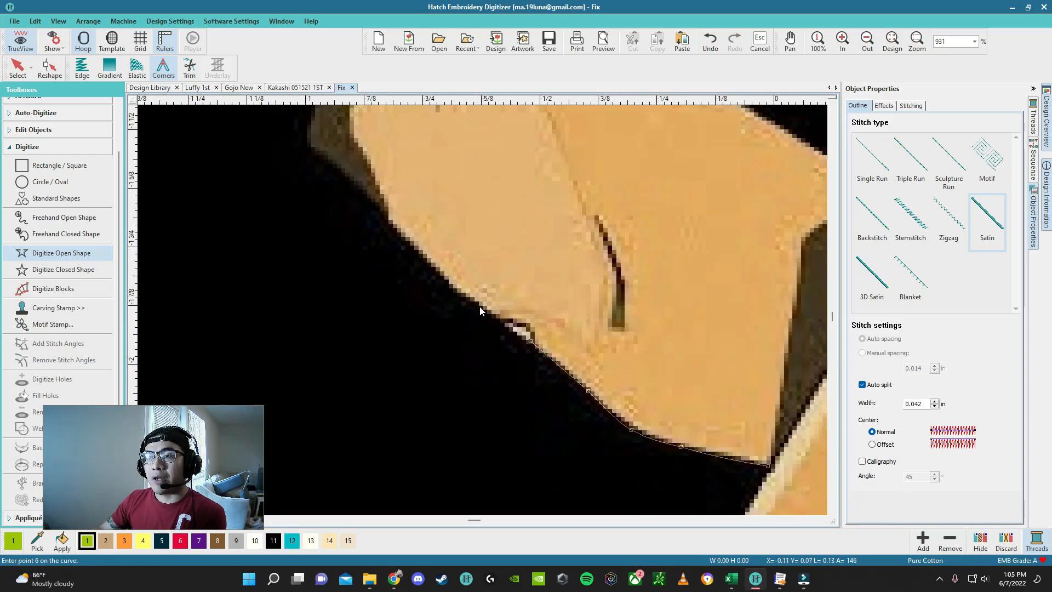
right_click(459, 289)
right_click(390, 227)
scroll(360, 196, "down", 3)
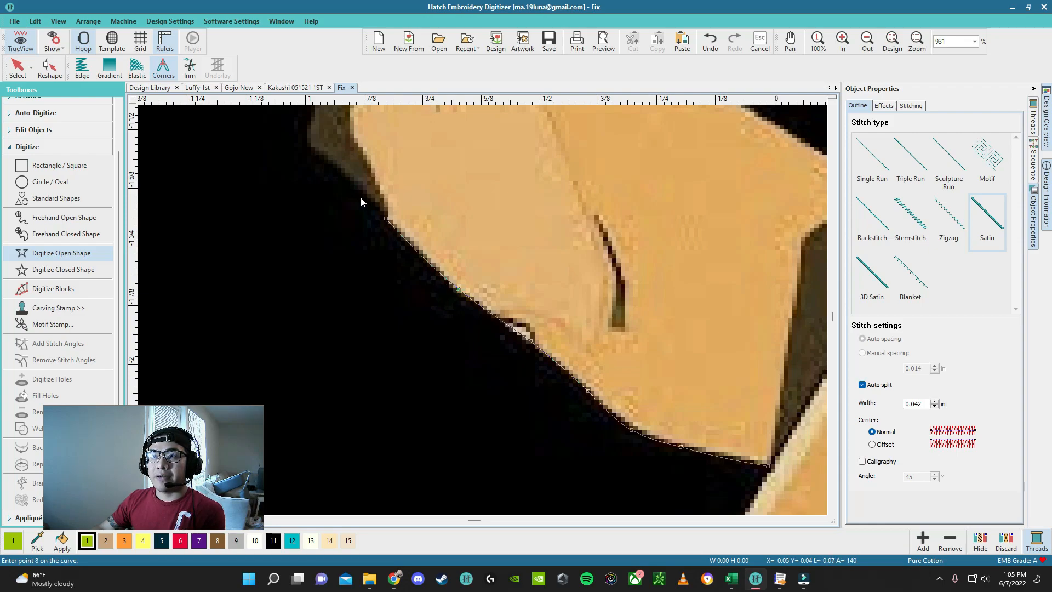
scroll(465, 292, "up", 3)
right_click(481, 311)
right_click(462, 301)
scroll(463, 301, "down", 5)
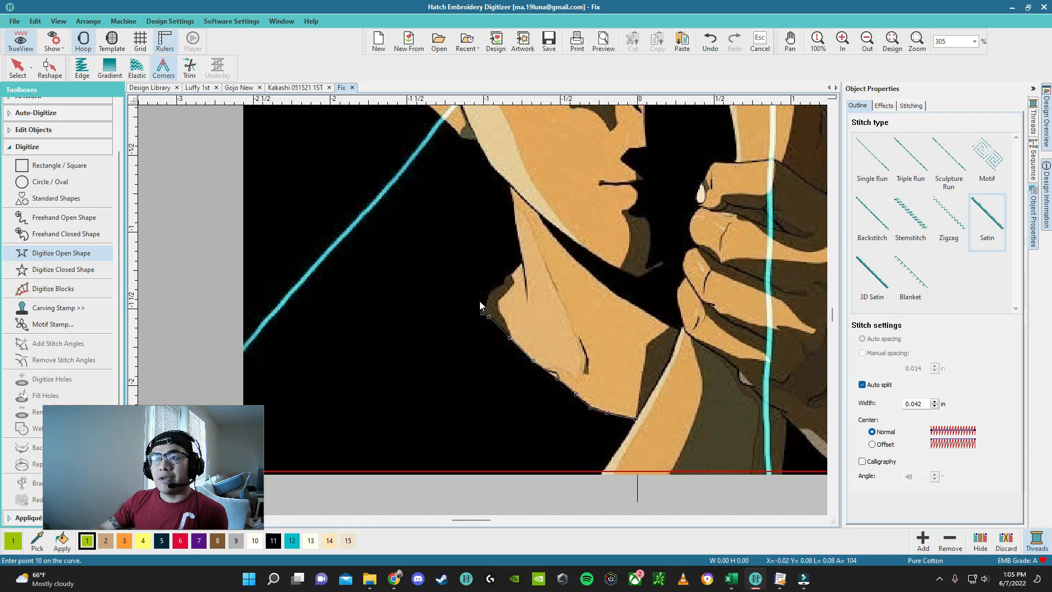
Step: Try to curve the outline around the shaded patch at the neck, and remove the two misplaced points
scroll(480, 305, "up", 3)
scroll(535, 407, "up", 3)
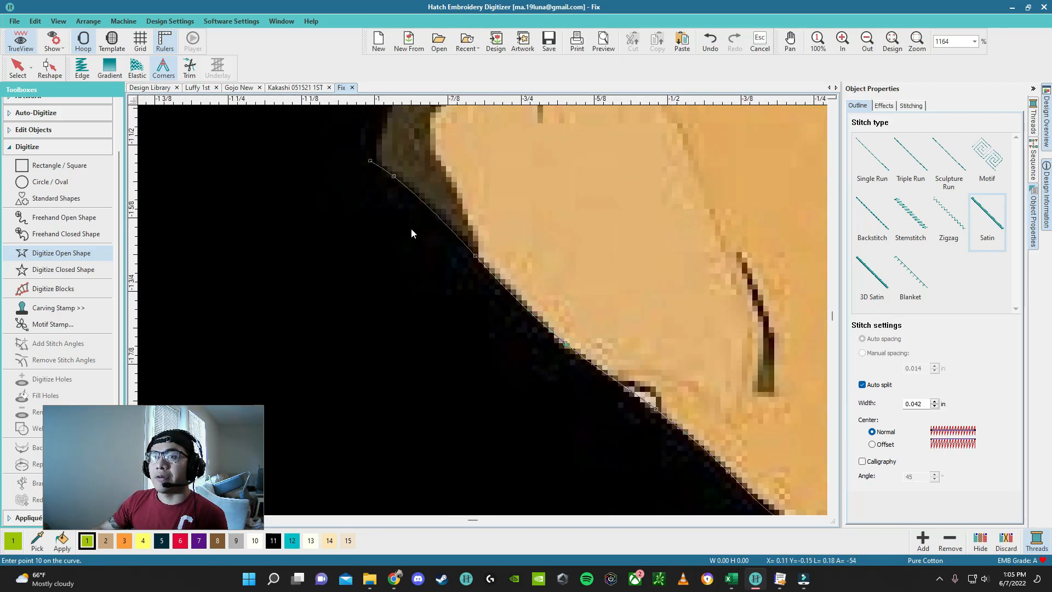
scroll(411, 228, "up", 1)
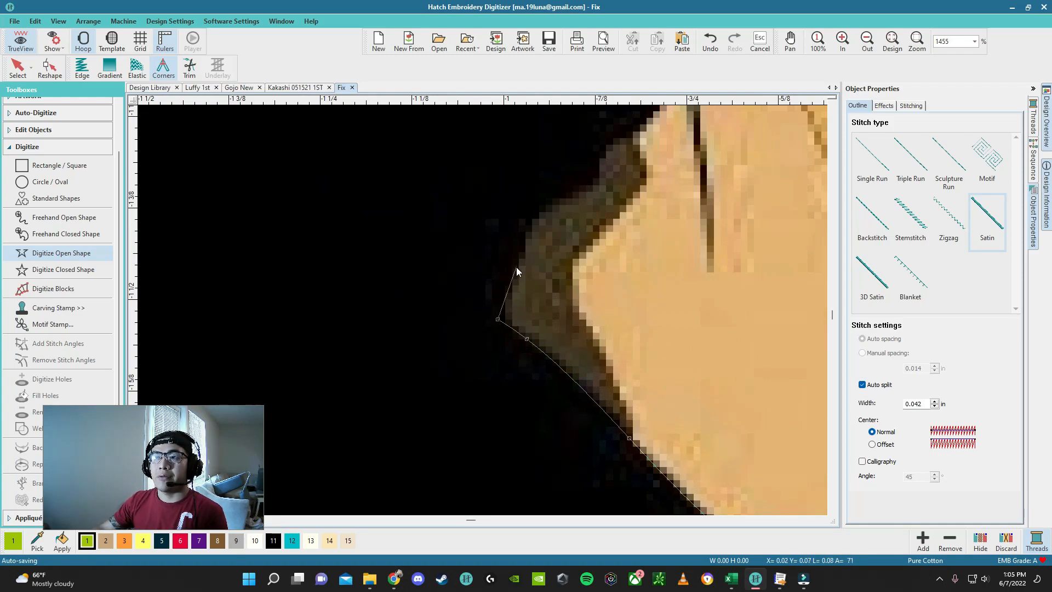
scroll(518, 249, "up", 1)
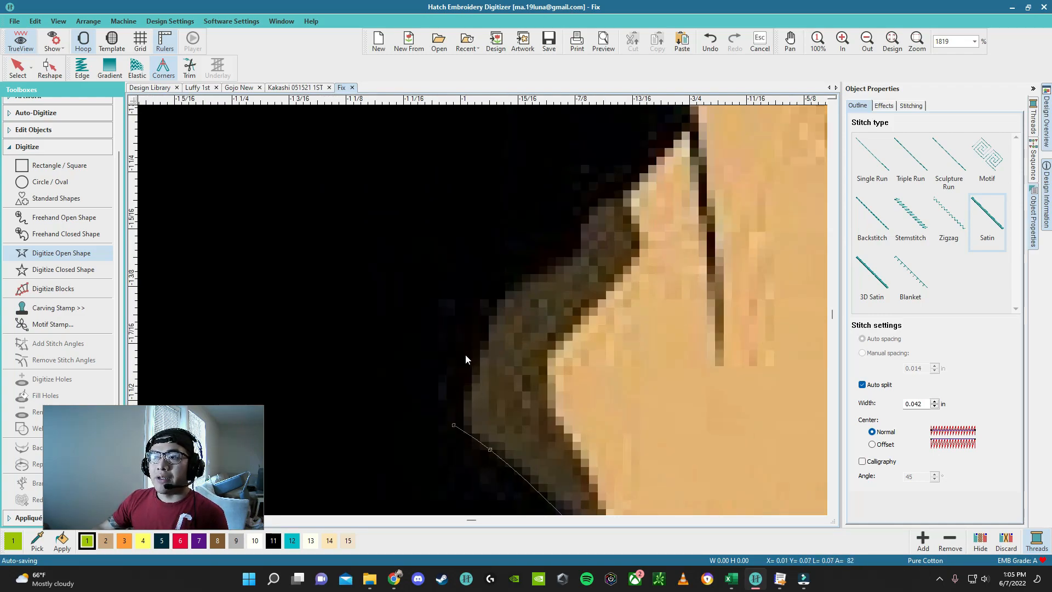
left_click(488, 304)
left_click(580, 246)
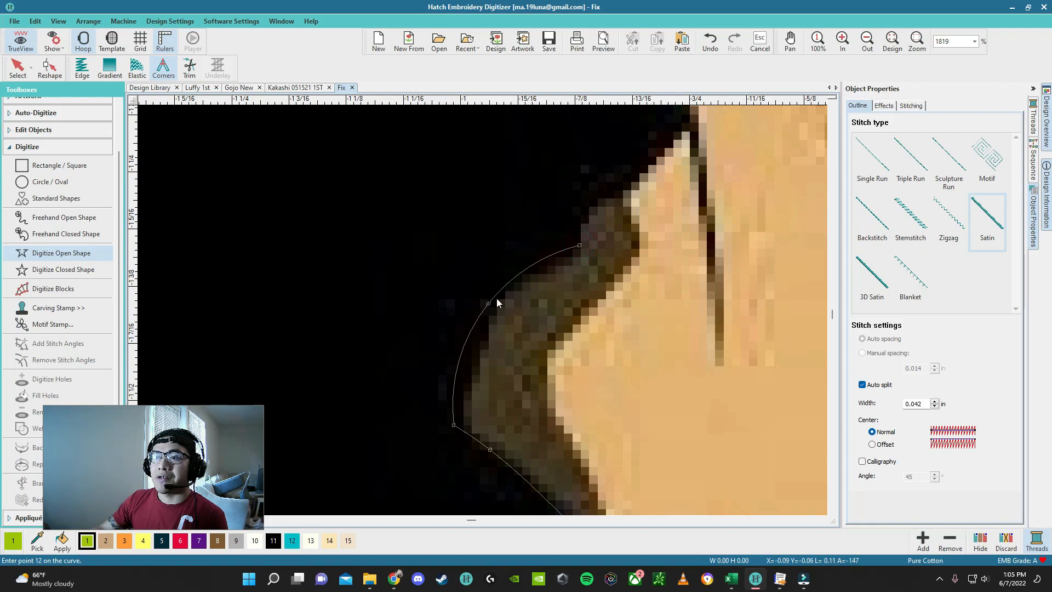
scroll(570, 244, "down", 5)
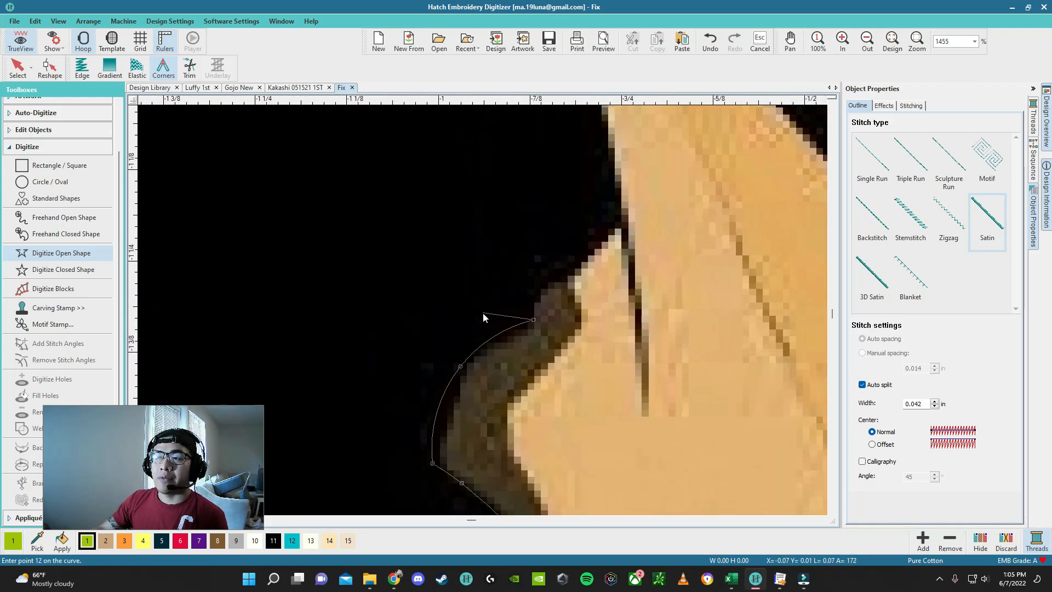
scroll(483, 313, "down", 3)
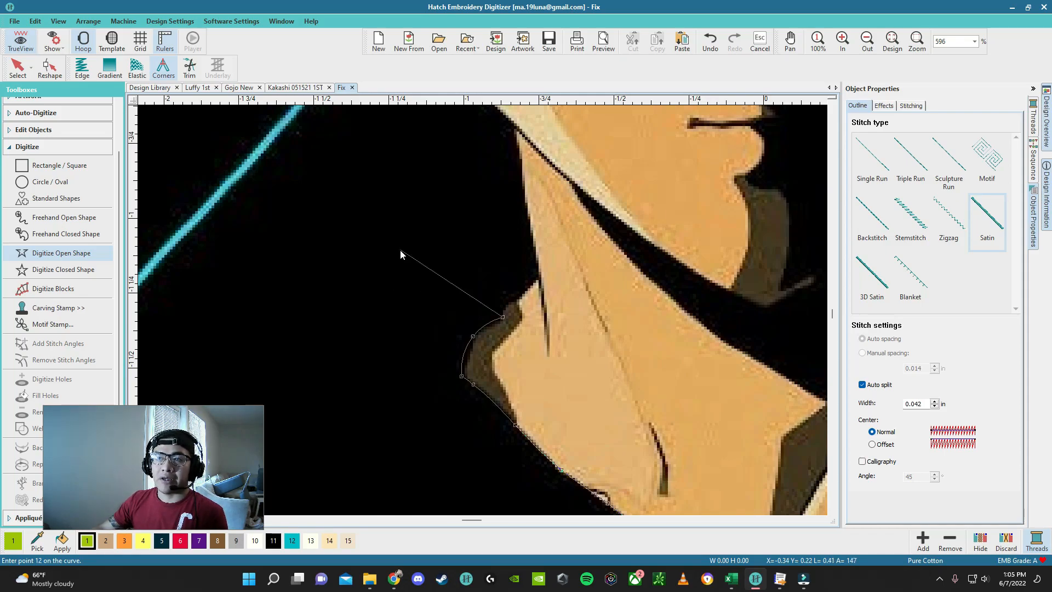
scroll(507, 345, "up", 3)
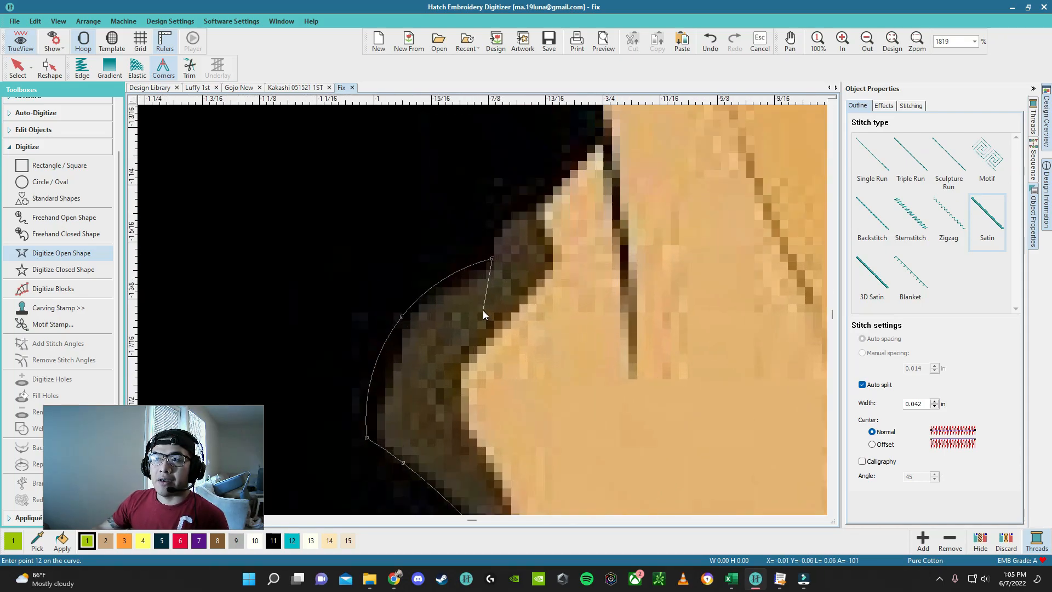
key("BackSpace")
key("BackSpace")
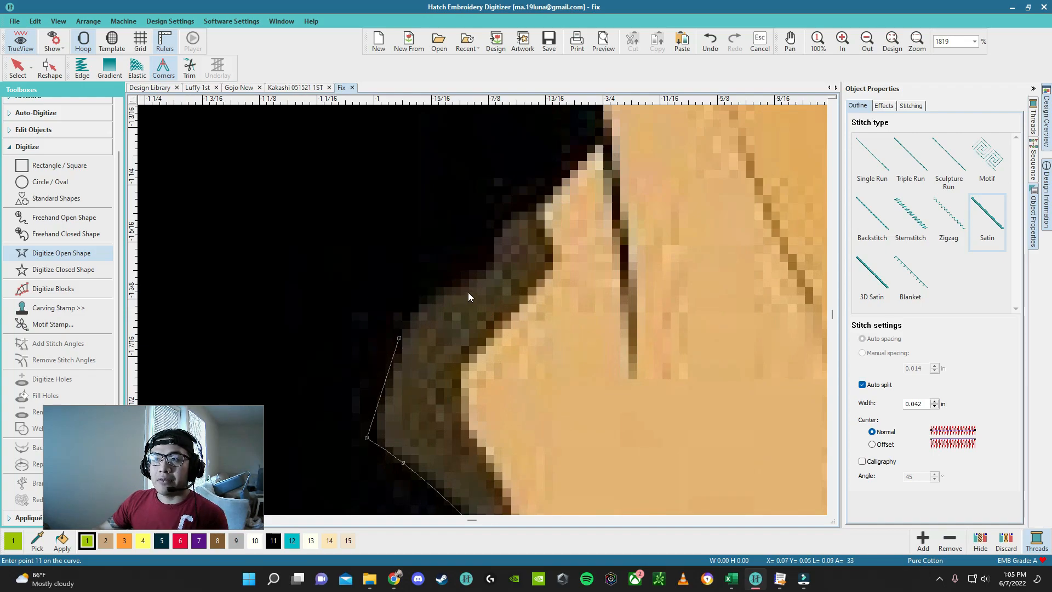
Step: Trace the outer edge of the shaded patch and carry the outline up the back of the neck
left_click(485, 262)
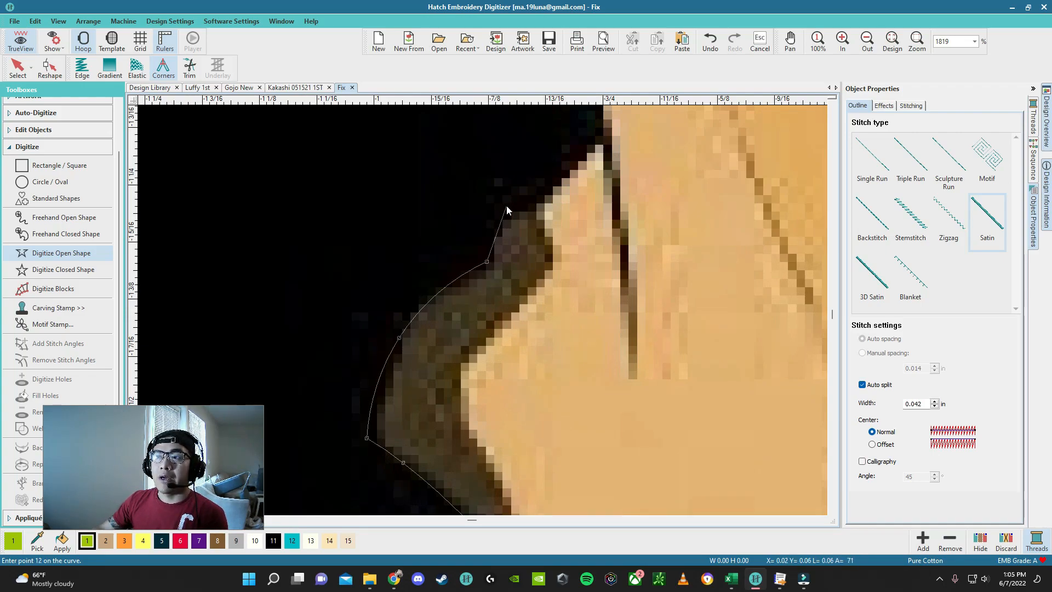
left_click(535, 208)
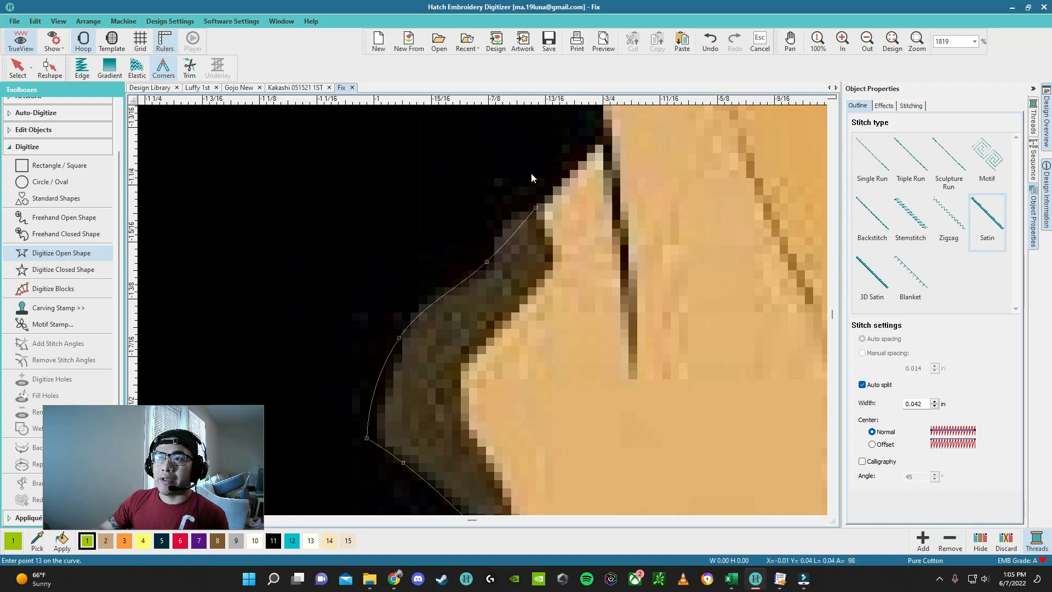
left_click(540, 155)
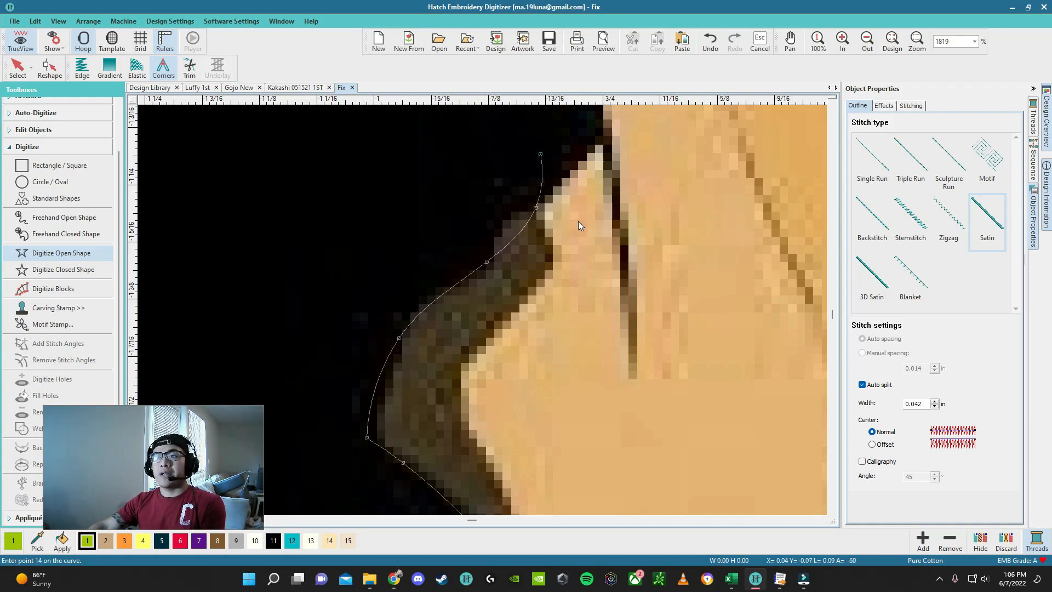
left_click(491, 266)
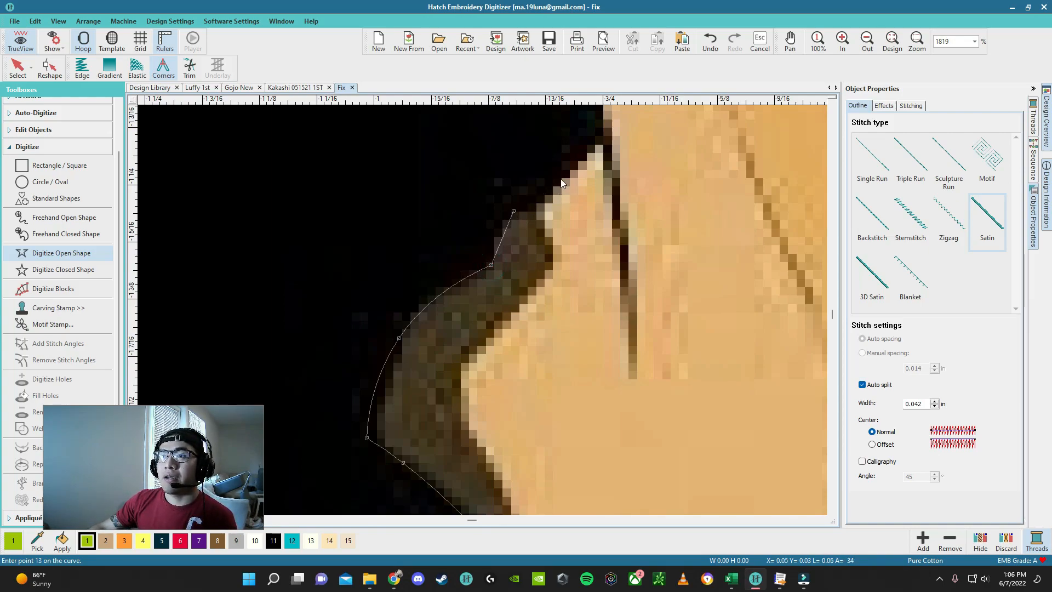
left_click(596, 139)
scroll(596, 139, "down", 3)
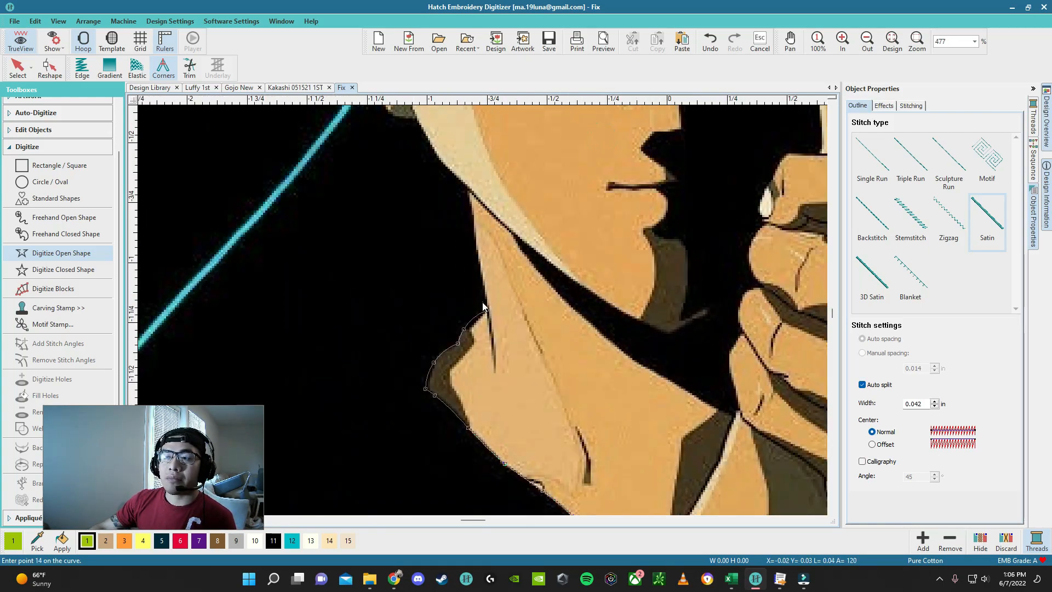
scroll(484, 296, "up", 3)
left_click(470, 212)
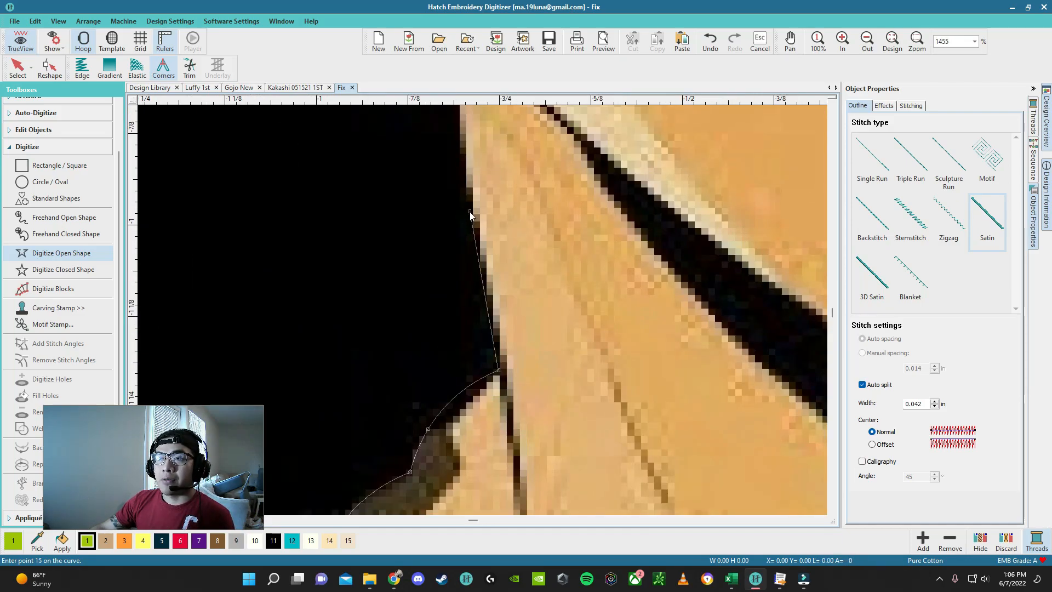
Step: Continue the outline up the neck, along the jaw and around the shaded area below the ear
scroll(470, 212, "down", 3)
scroll(472, 318, "up", 3)
scroll(489, 285, "down", 3)
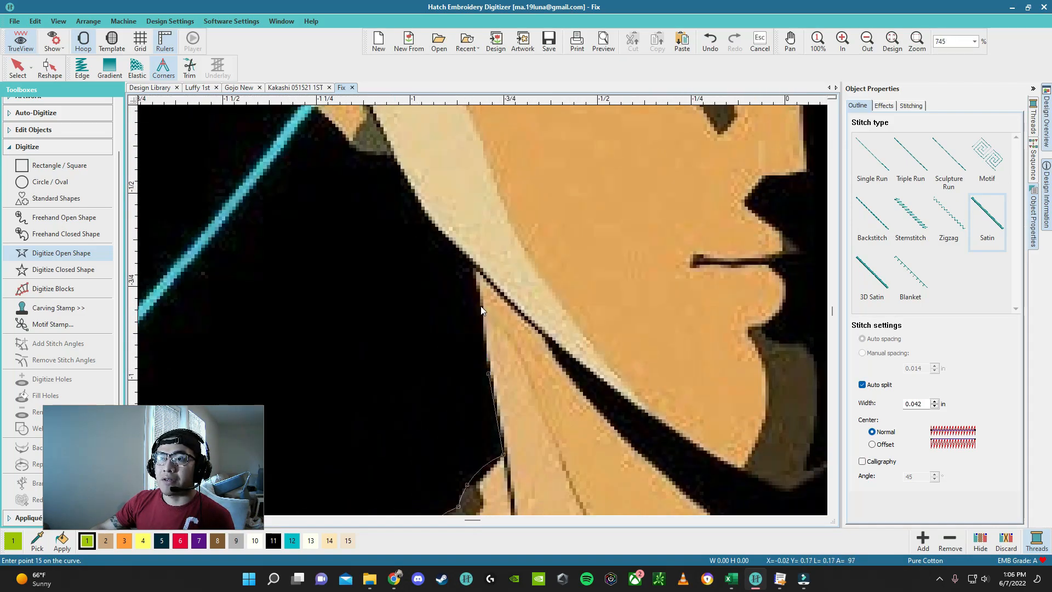
scroll(481, 294, "up", 3)
scroll(475, 274, "down", 3)
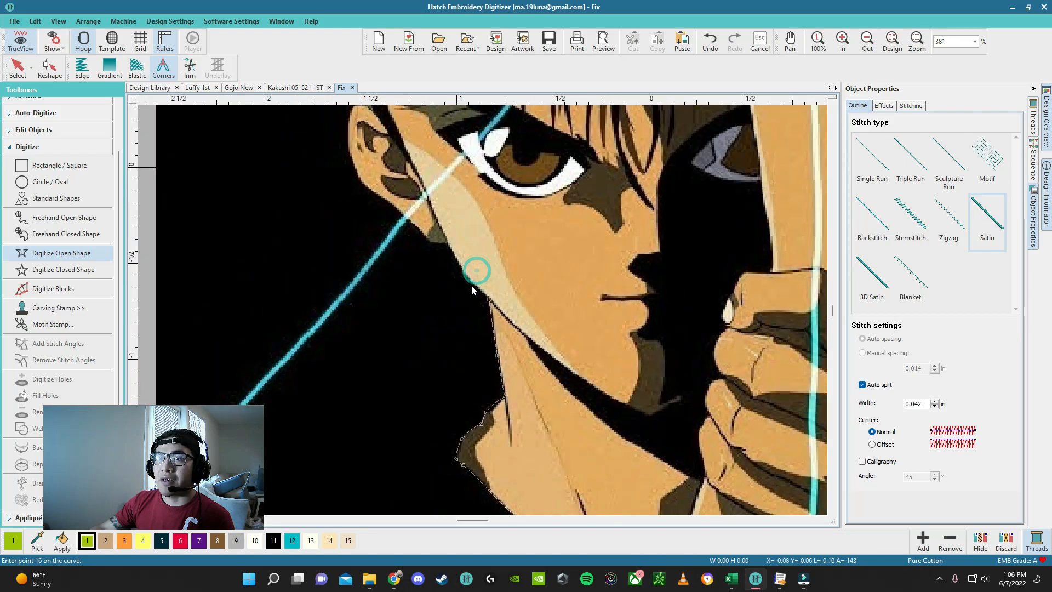
scroll(475, 289, "up", 4)
left_click(457, 285)
left_click(415, 202)
scroll(405, 191, "down", 2)
scroll(472, 296, "up", 2)
left_click(485, 285)
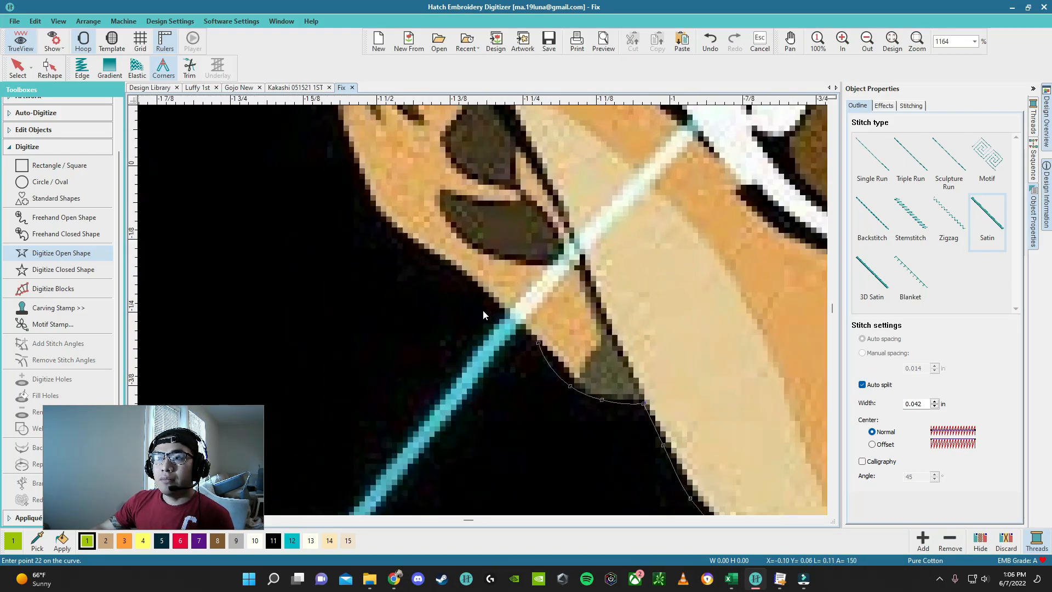
Step: Trace the outer edge of the ear and the lowest green hair spikes behind it
scroll(482, 310, "up", 3)
scroll(472, 298, "up", 2)
right_click(427, 267)
left_click(294, 183)
left_click(395, 188)
scroll(395, 188, "down", 6)
scroll(455, 280, "up", 4)
right_click(475, 302)
left_click(443, 237)
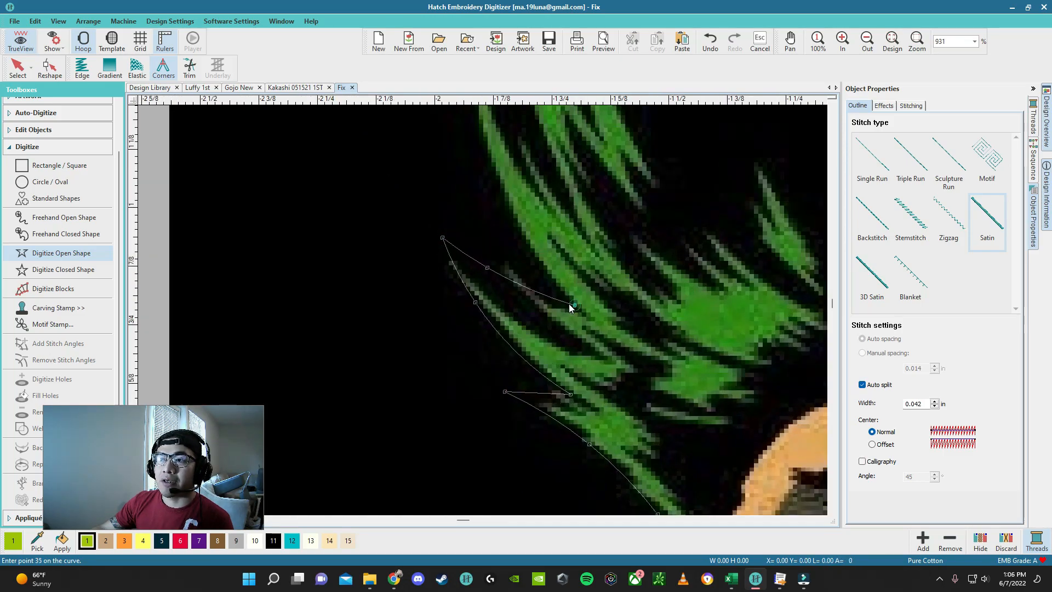
Step: Extend the outline around the middle green hair spikes on the back of the head
scroll(500, 197, "down", 1)
right_click(469, 268)
left_click(459, 190)
right_click(481, 313)
left_click(554, 380)
scroll(518, 277, "down", 2)
right_click(463, 361)
left_click(473, 246)
Step: Outline the topmost green hair spikes and curve the line over their tips
scroll(483, 310, "down", 3)
scroll(481, 307, "up", 3)
left_click(502, 374)
right_click(517, 262)
right_click(549, 192)
scroll(560, 162, "up", 1)
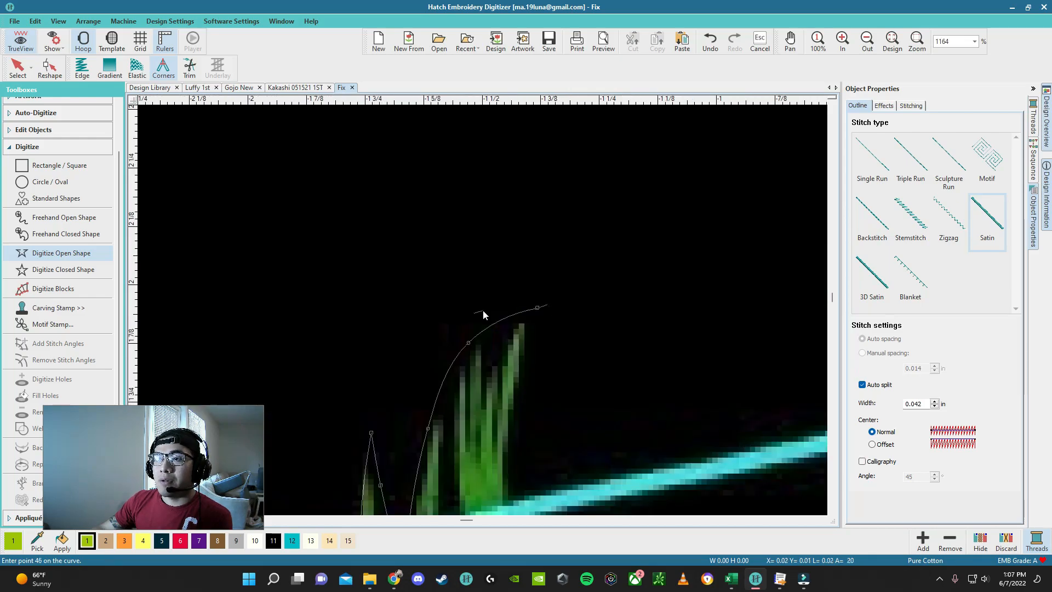
Step: Try to sweep the outline from the hair tips toward the raised finger, and remove the misplaced points
left_click(543, 307)
scroll(482, 309, "down", 8)
scroll(478, 445, "down", 2)
scroll(508, 218, "up", 5)
scroll(481, 305, "down", 1)
right_click(481, 294)
right_click(559, 290)
scroll(584, 294, "down", 5)
scroll(409, 317, "up", 8)
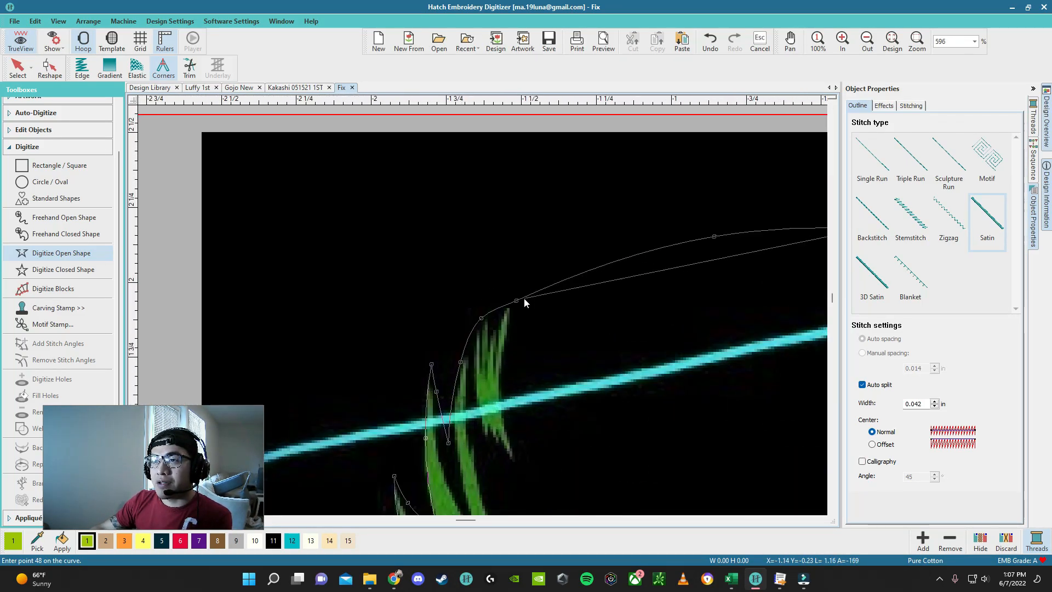
key("BackSpace")
key("BackSpace")
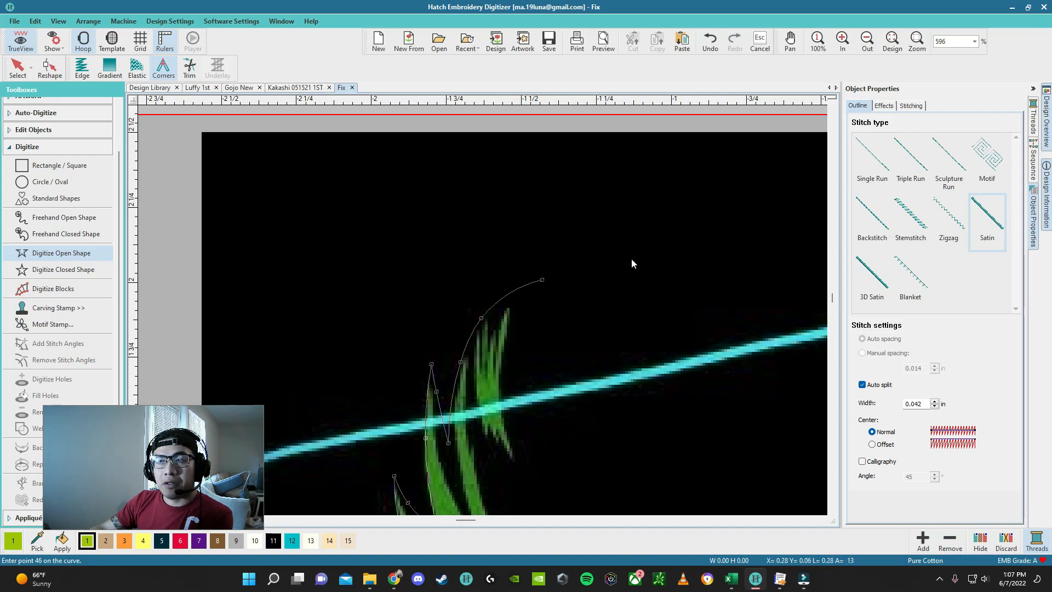
Step: Curve the outline from the hair tips above the head toward the glowing fingertip and finish the open shape
scroll(519, 301, "down", 2)
right_click(551, 287)
right_click(695, 279)
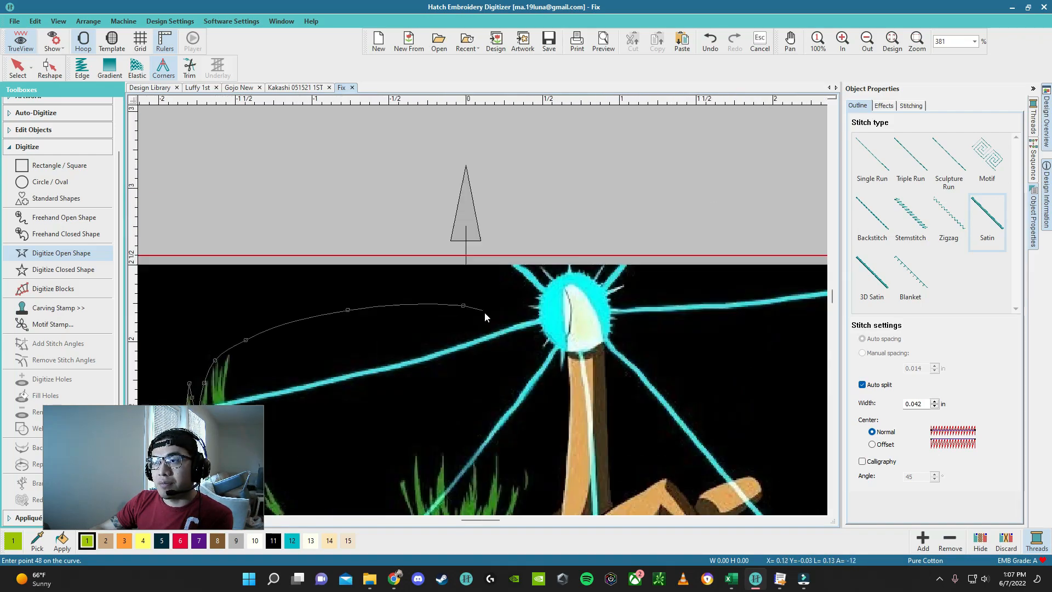
scroll(484, 314, "up", 1)
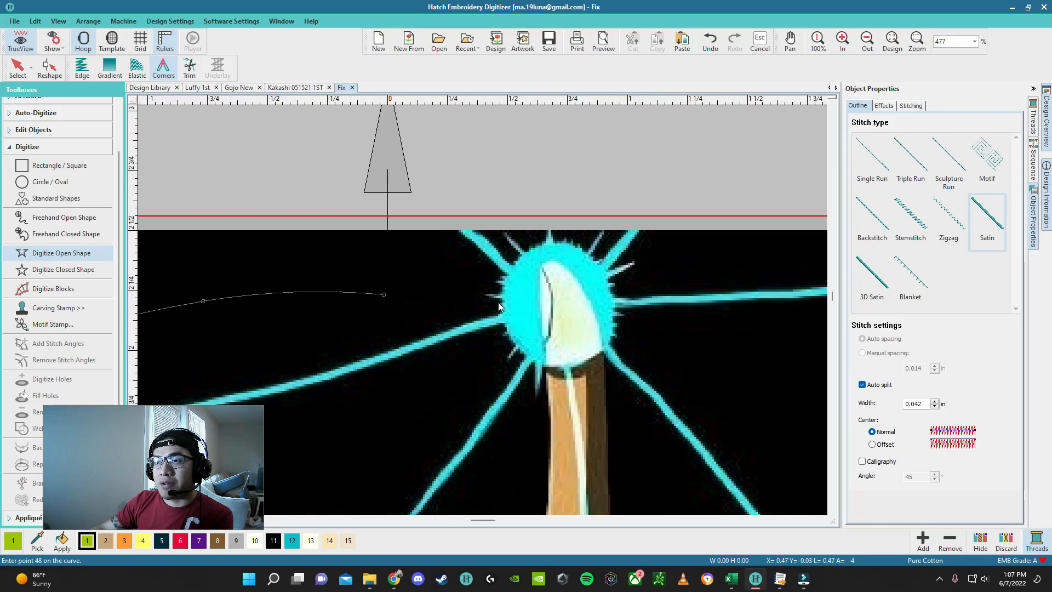
key("Return")
scroll(502, 307, "down", 5)
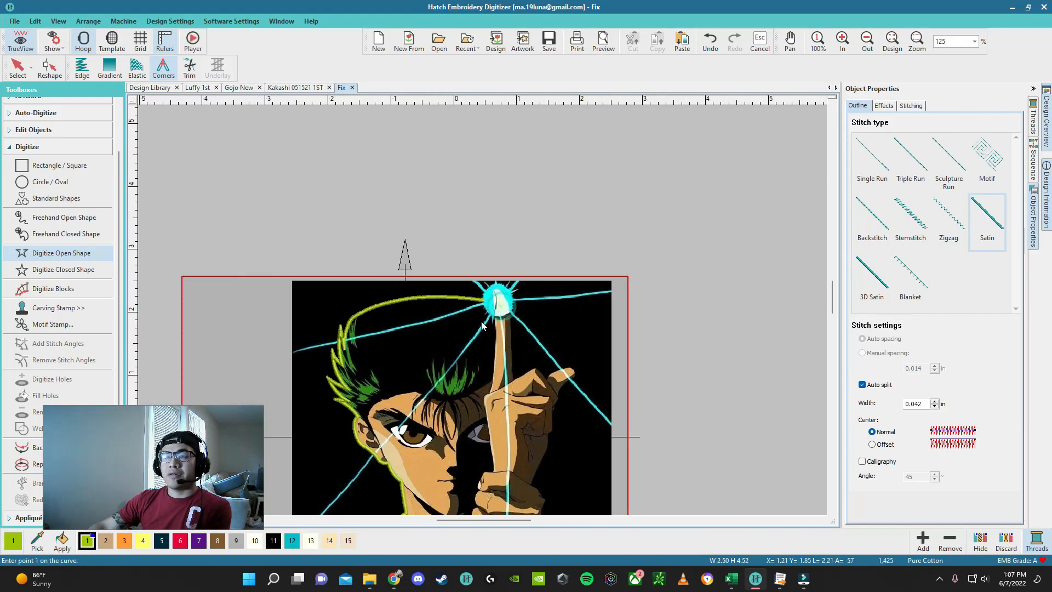
Step: Reshape the Satin arc above the head by moving its curve points outward into a rounder sweep toward the glowing fingertip
scroll(483, 314, "up", 2)
scroll(484, 314, "down", 3)
scroll(475, 293, "up", 5)
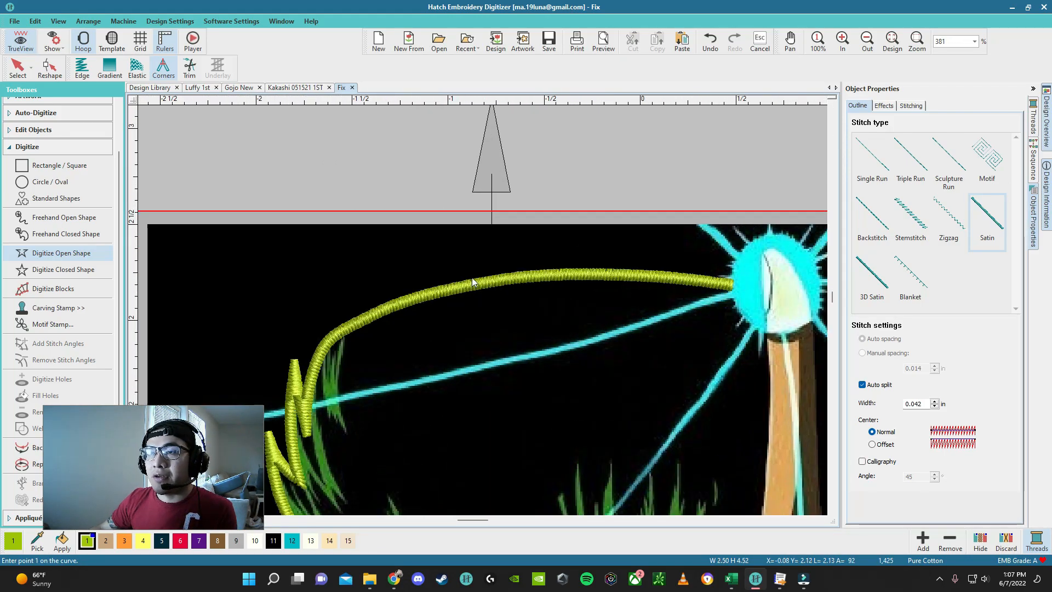
key("Escape")
left_click(465, 281)
key("h")
left_click_drag(492, 281, 494, 264)
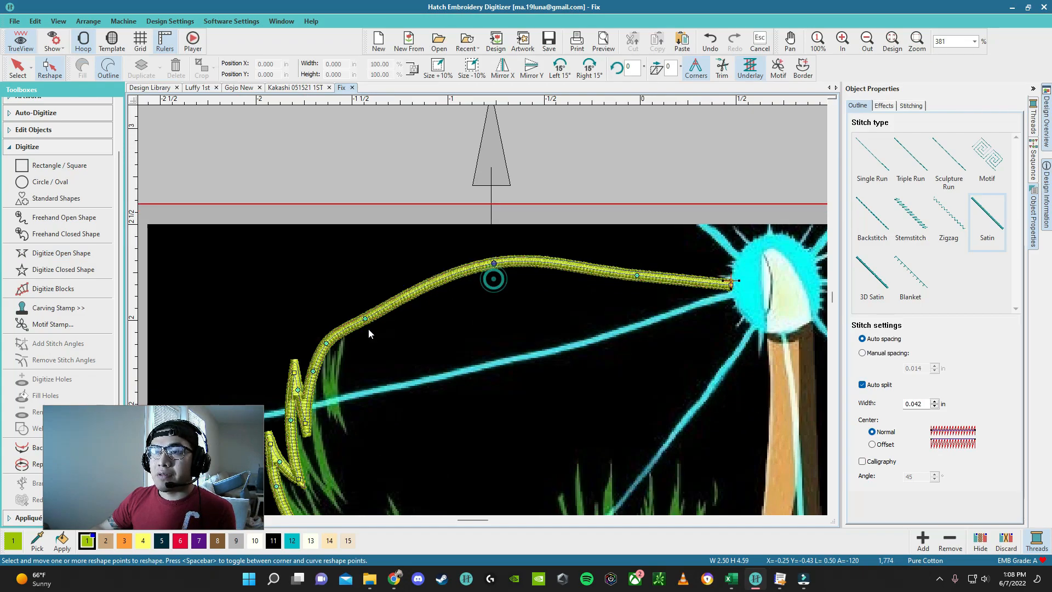
left_click_drag(365, 318, 373, 292)
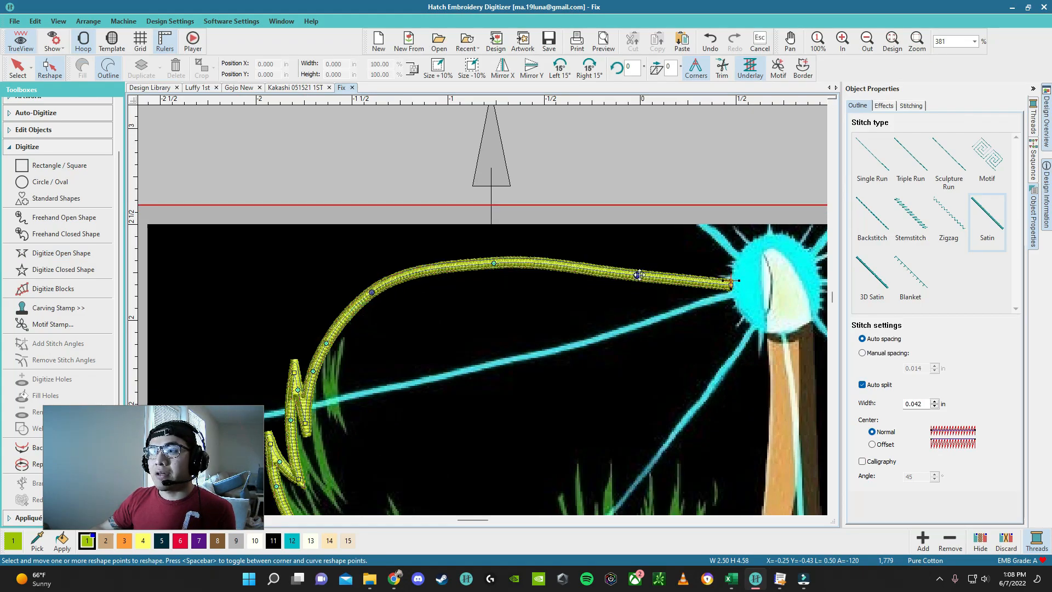
left_click_drag(639, 275, 644, 259)
left_click_drag(494, 264, 496, 254)
scroll(482, 330, "down", 4)
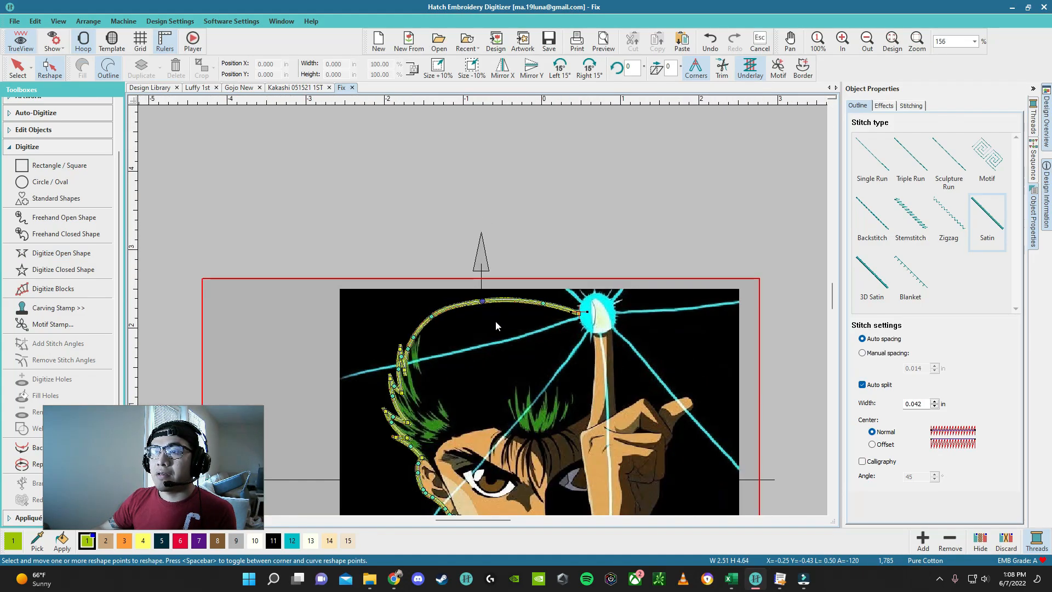
Step: Digitize a curved Satin open shape from the other side of the glowing fingertip down to the knuckles of the raised hand
left_click(66, 252)
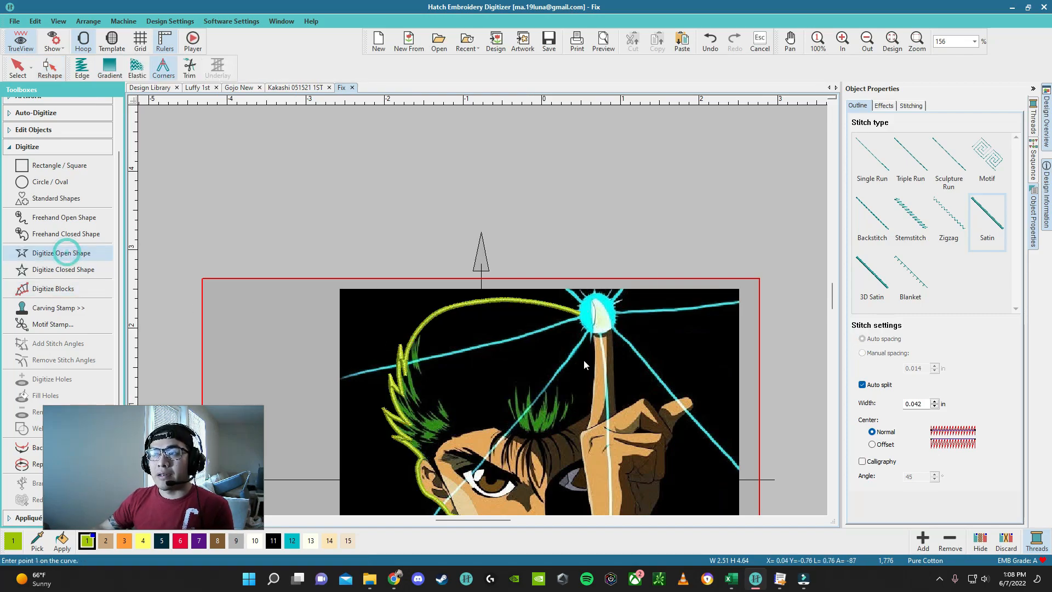
scroll(484, 309, "up", 4)
scroll(482, 311, "down", 6)
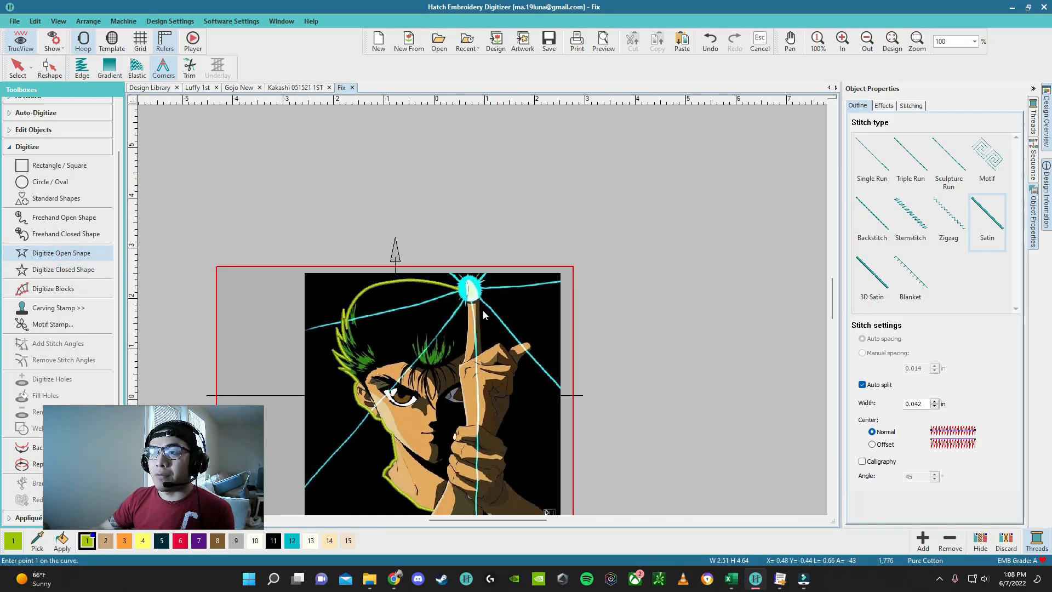
scroll(482, 311, "up", 5)
left_click(462, 275)
left_click(480, 296)
left_click(501, 321)
left_click(527, 409)
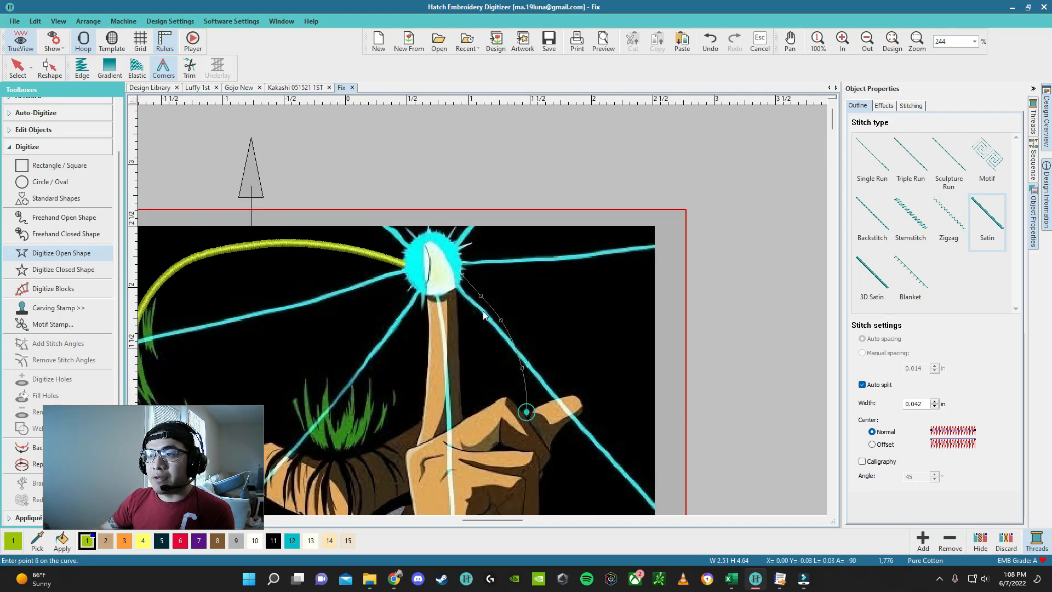
scroll(482, 310, "down", 3)
scroll(482, 310, "up", 4)
scroll(482, 310, "down", 3)
key("Return")
scroll(482, 311, "down", 3)
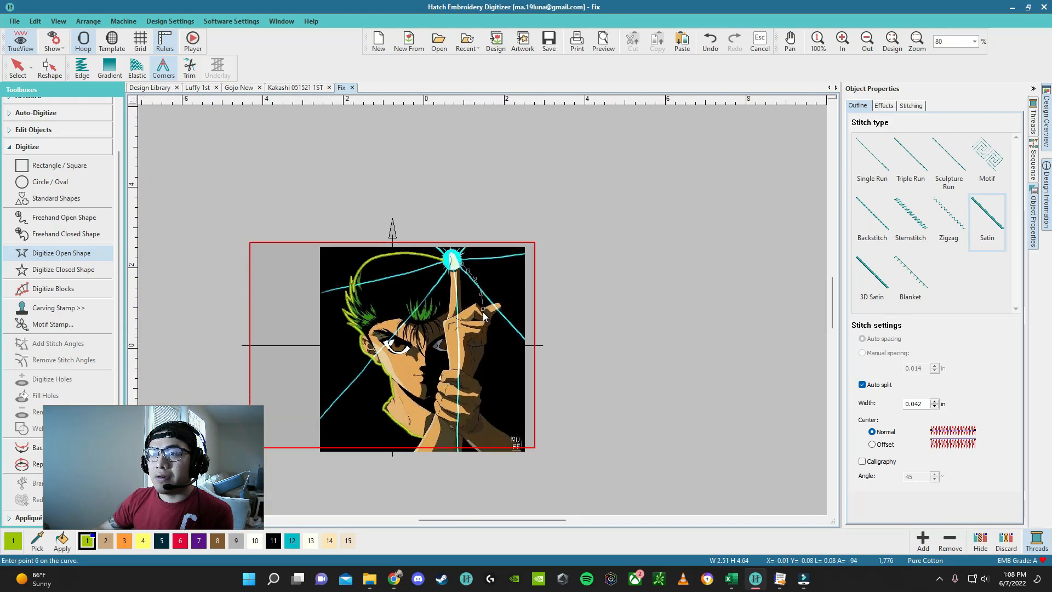
Step: Raise the curve point of the head arc beside the glowing fingertip and adjust the arc's end
scroll(483, 310, "up", 3)
scroll(483, 310, "up", 8)
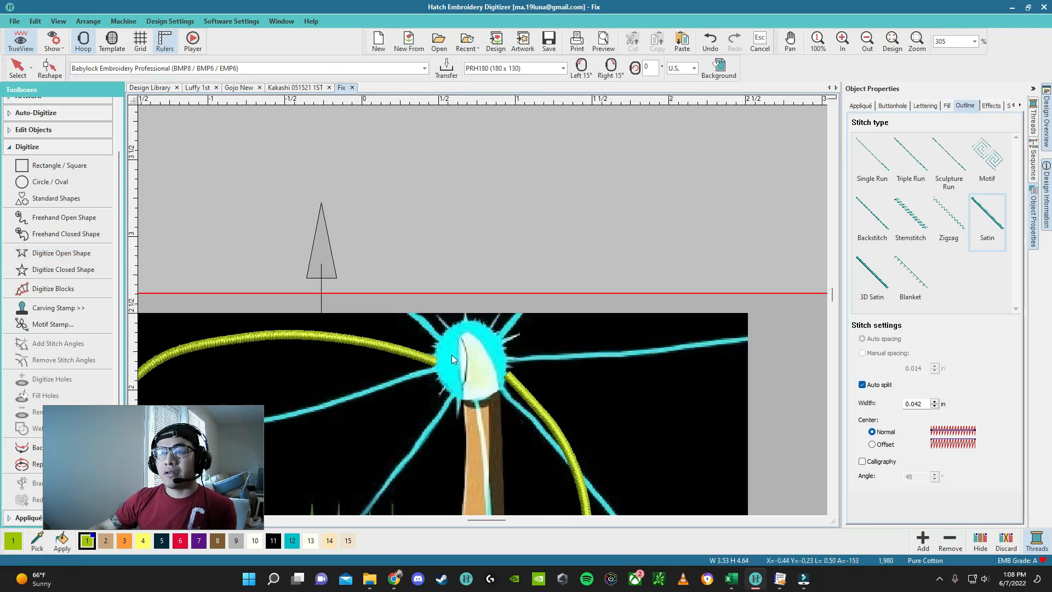
key("Escape")
key("h")
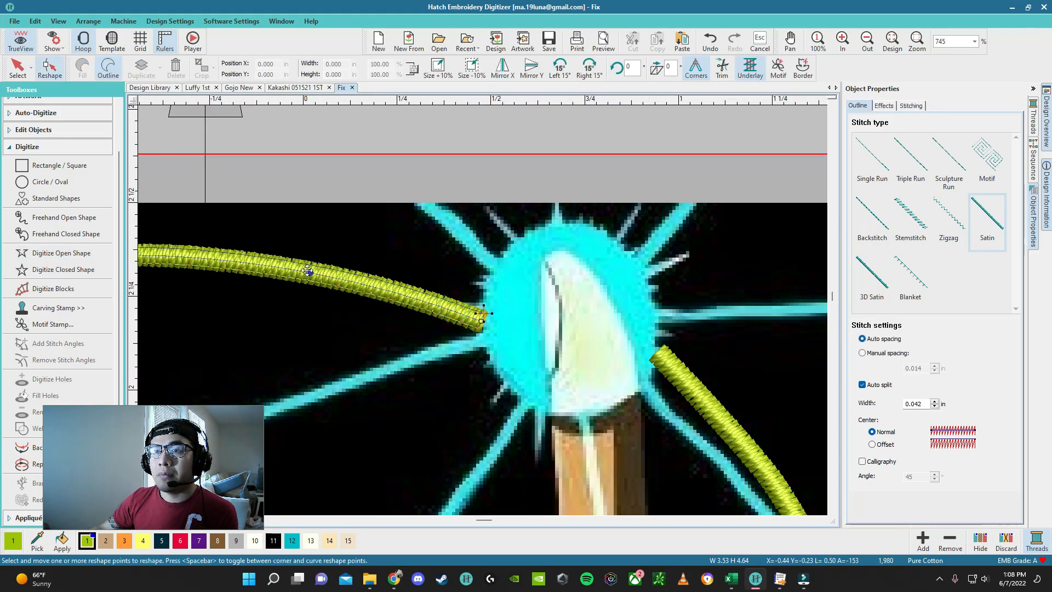
left_click_drag(311, 270, 314, 260)
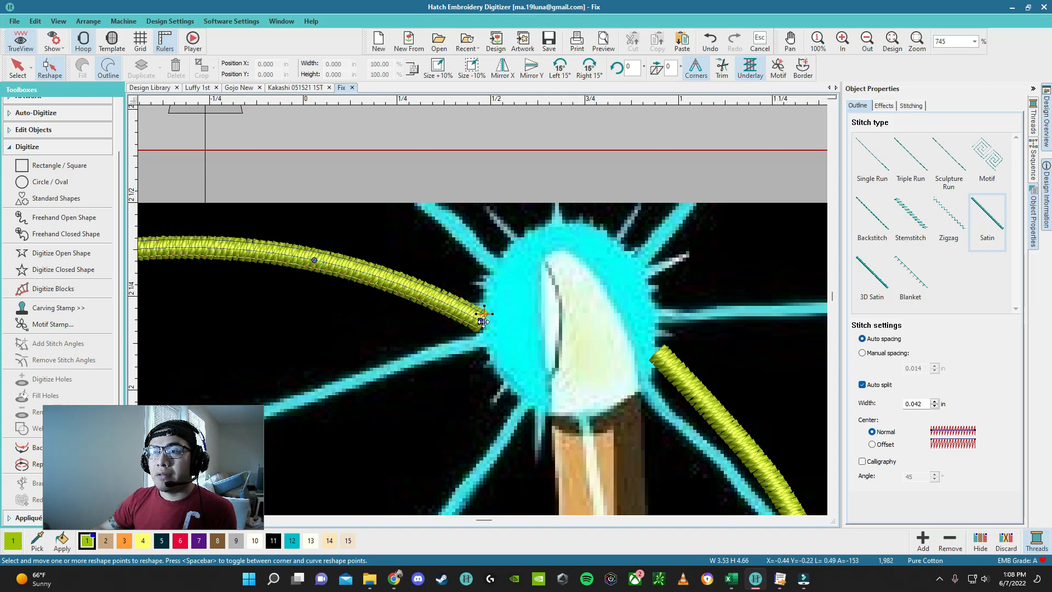
left_click_drag(481, 301, 485, 291)
key("Escape")
left_click(701, 388)
key("h")
key("Escape")
key("Escape")
scroll(407, 321, "down", 10)
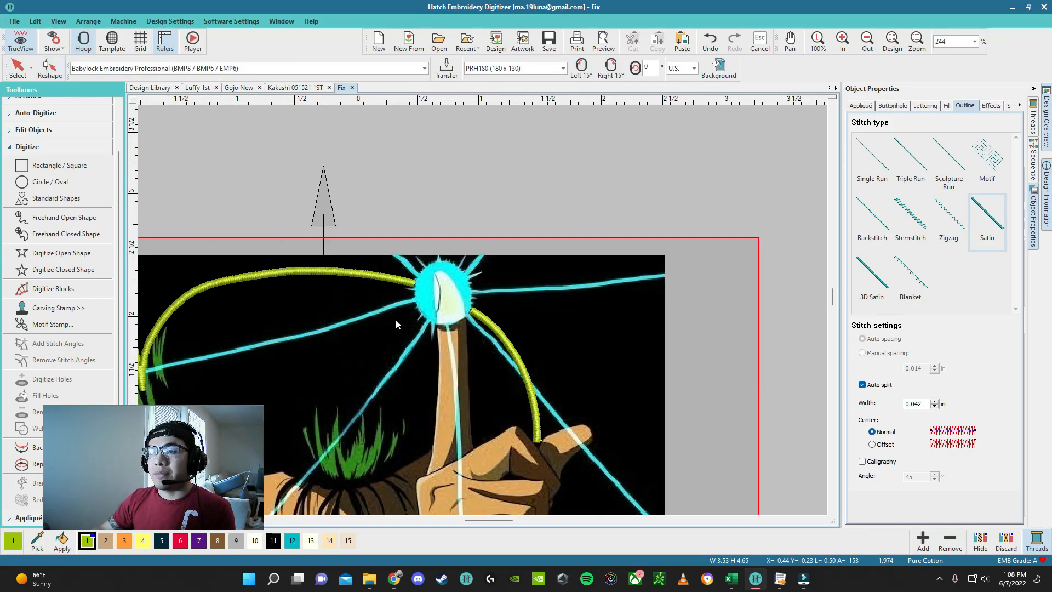
Step: Select the long outline around the head and open it for reshaping from the object editing tools
scroll(492, 312, "up", 4)
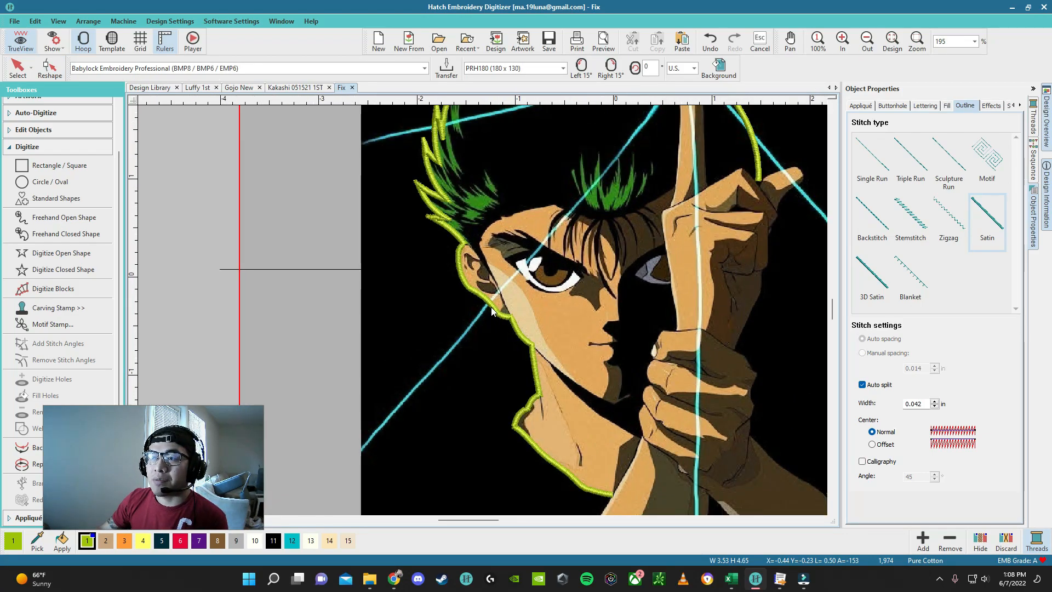
scroll(491, 419, "down", 1)
scroll(526, 296, "down", 2)
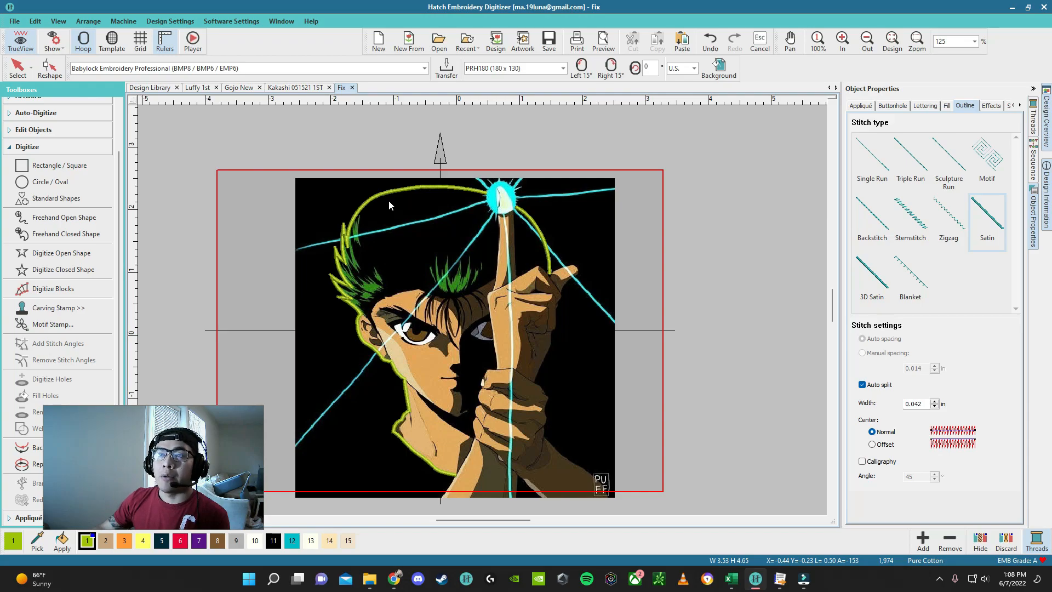
scroll(432, 192, "up", 2)
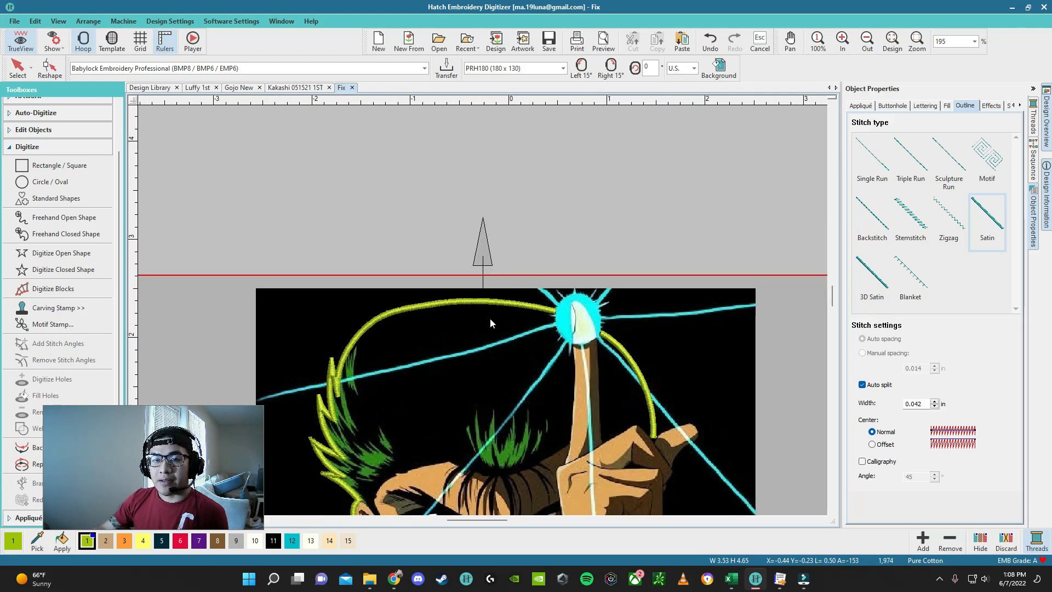
left_click(472, 302)
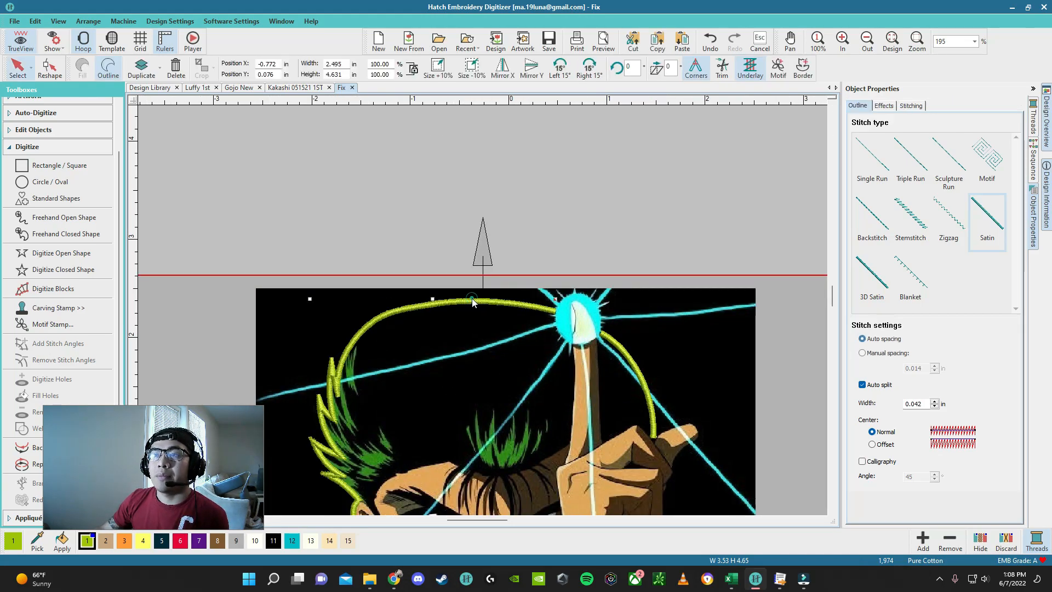
left_click(33, 130)
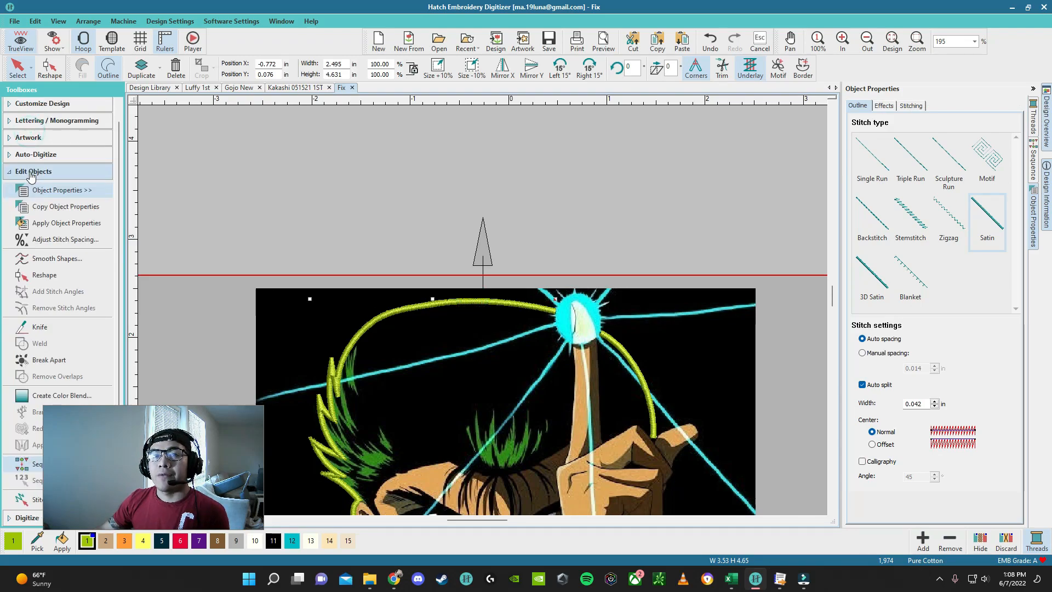
left_click(59, 276)
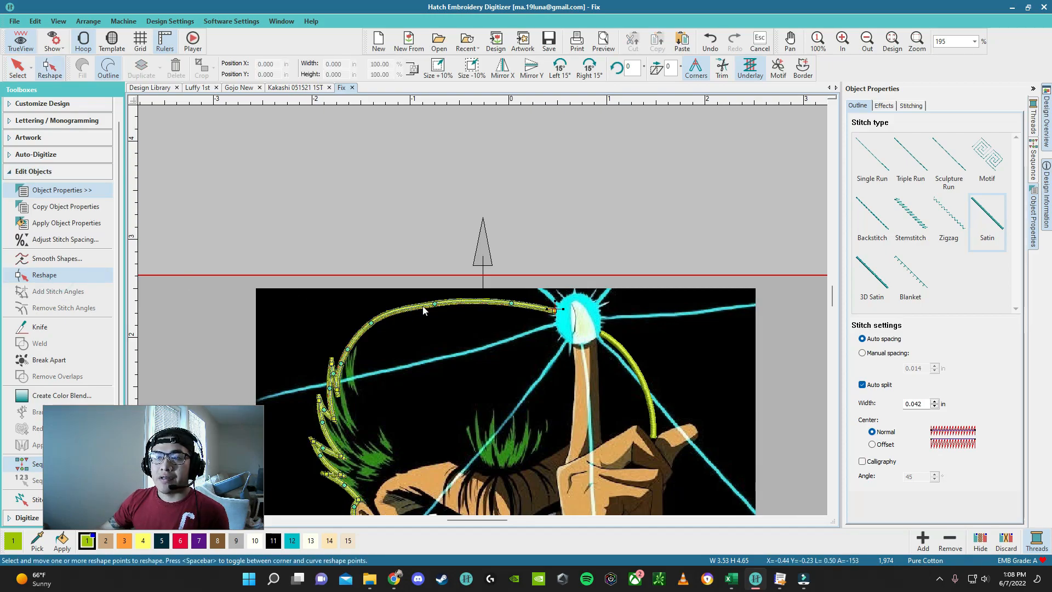
Step: Examine the placement of corner and curve points along the hair spikes, ear, jaw and neck outline
scroll(438, 312, "up", 2)
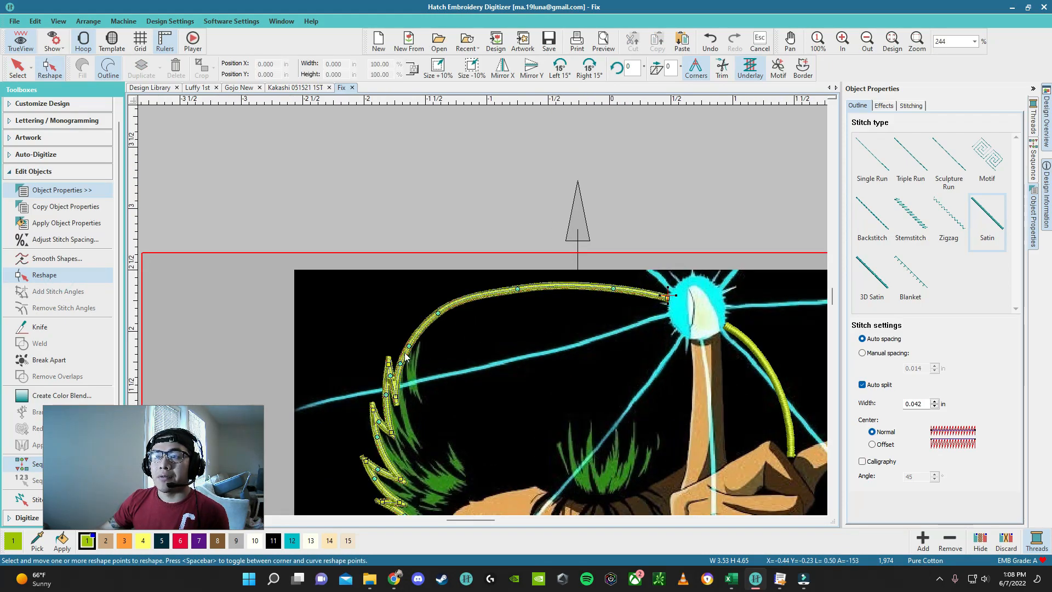
scroll(482, 327, "down", 4)
scroll(490, 403, "up", 7)
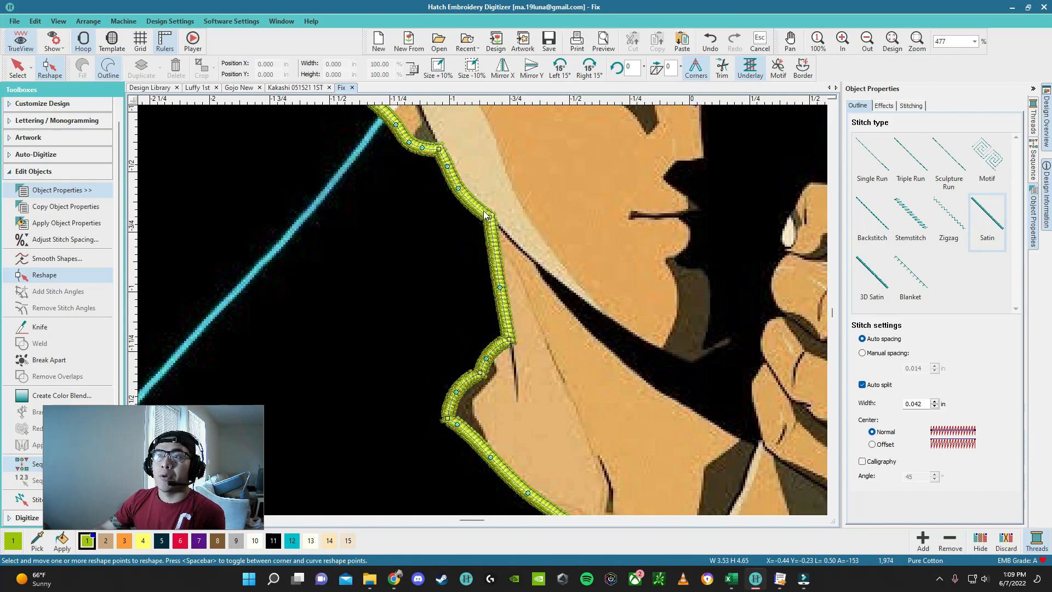
scroll(481, 207, "down", 3)
scroll(477, 274, "up", 2)
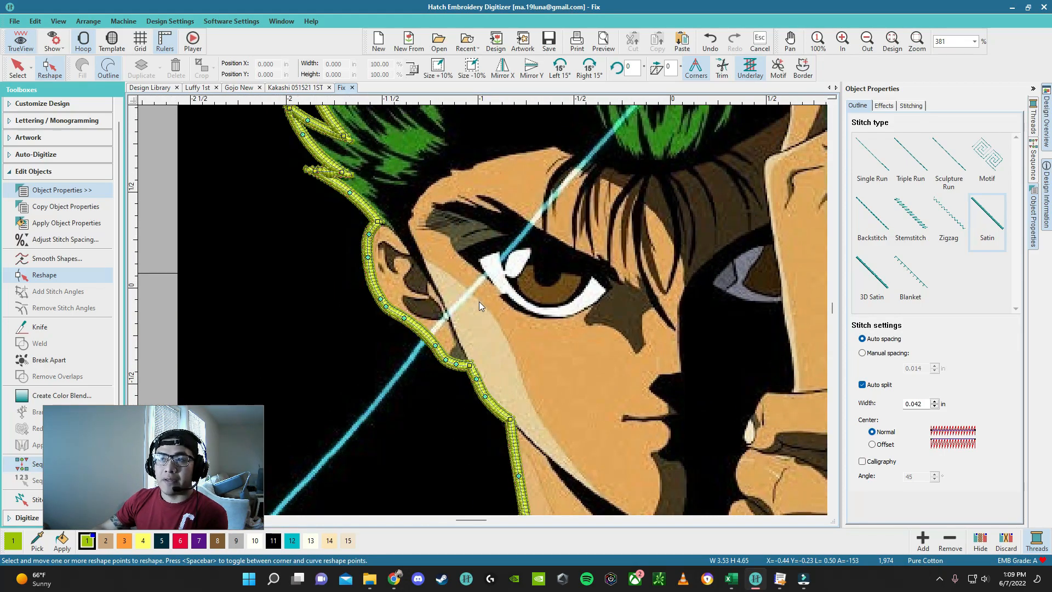
scroll(479, 301, "down", 2)
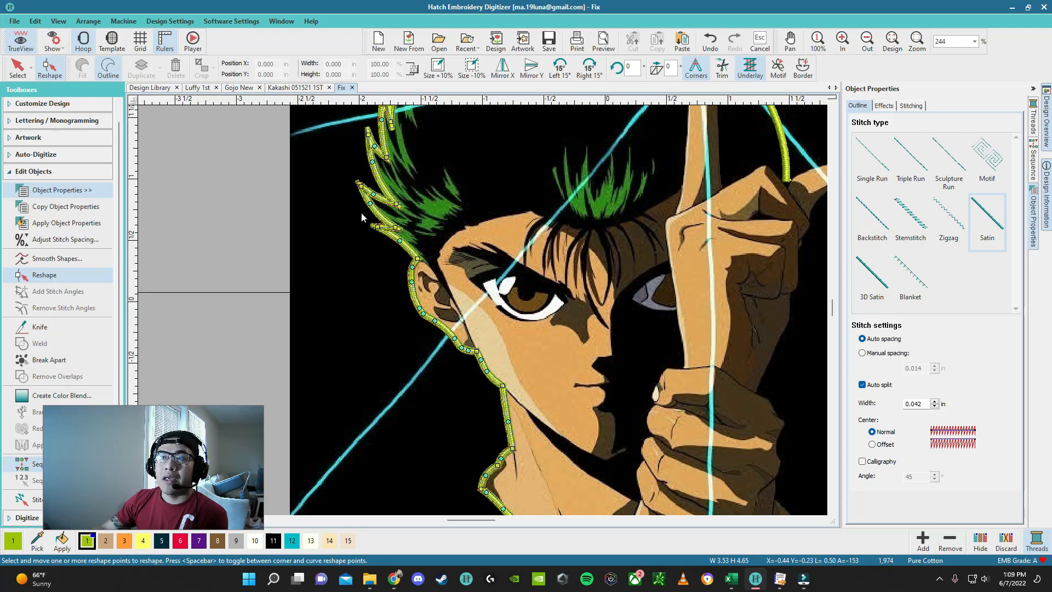
scroll(361, 212, "down", 1)
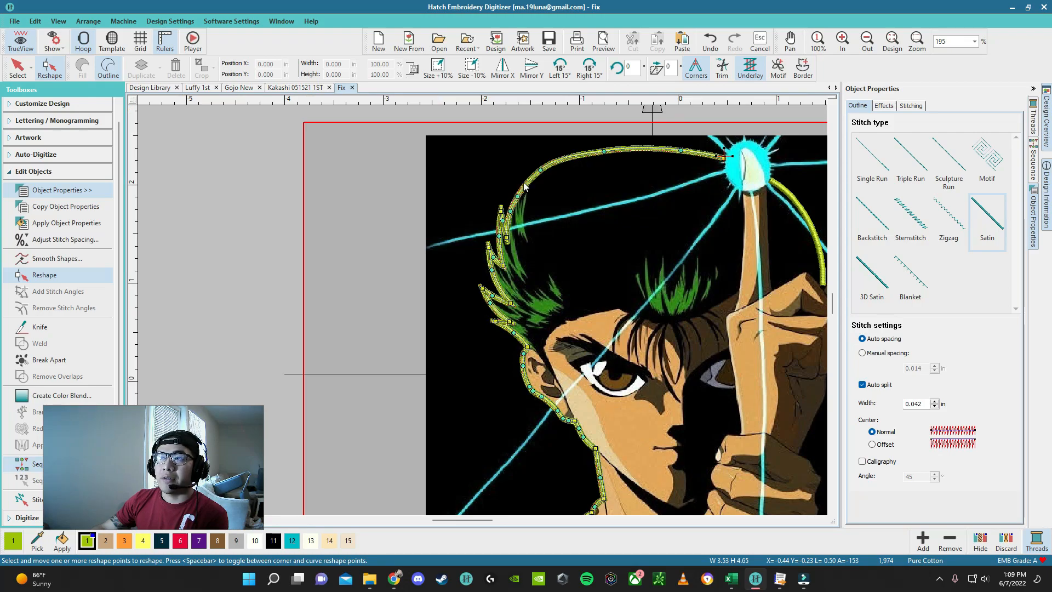
Step: Try adding a run of closely spaced corner points along the arc above the head
scroll(483, 310, "up", 5)
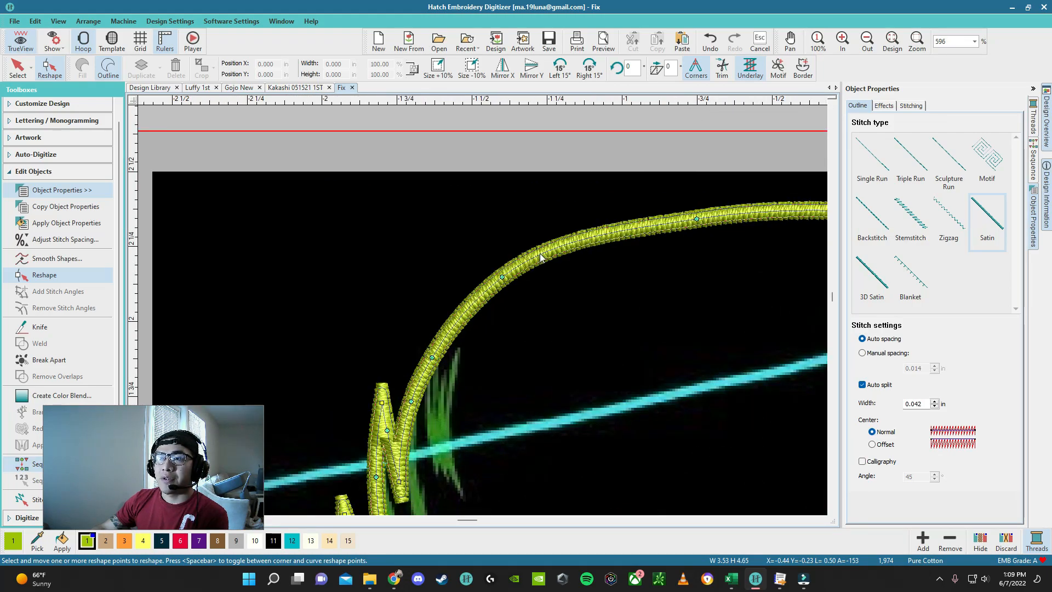
left_click(540, 254)
left_click(589, 240)
left_click(648, 226)
left_click(626, 231)
left_click(615, 233)
left_click(597, 238)
left_click(579, 243)
left_click(568, 247)
left_click(555, 250)
left_click(530, 258)
left_click(521, 262)
left_click(511, 269)
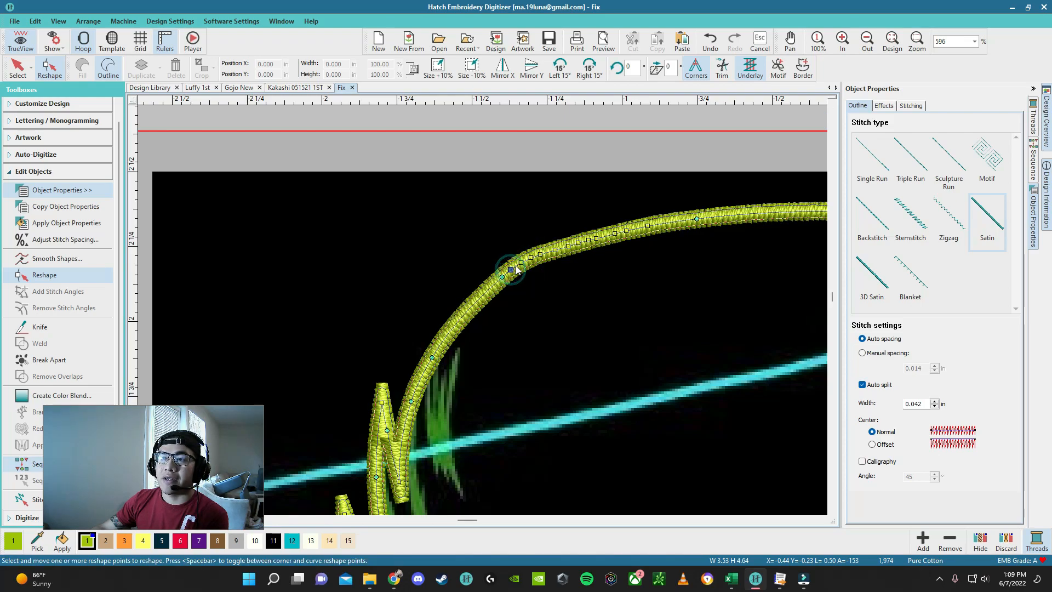
Step: Undo all the extra corner points added along the arc above the head
key("ctrl+z")
key("ctrl+z")
key("ctrl+z")
key("ctrl+z")
key("ctrl+z")
key("ctrl+z")
key("ctrl+z")
key("ctrl+z")
key("ctrl+z")
key("ctrl+z")
key("ctrl+z")
key("ctrl+z")
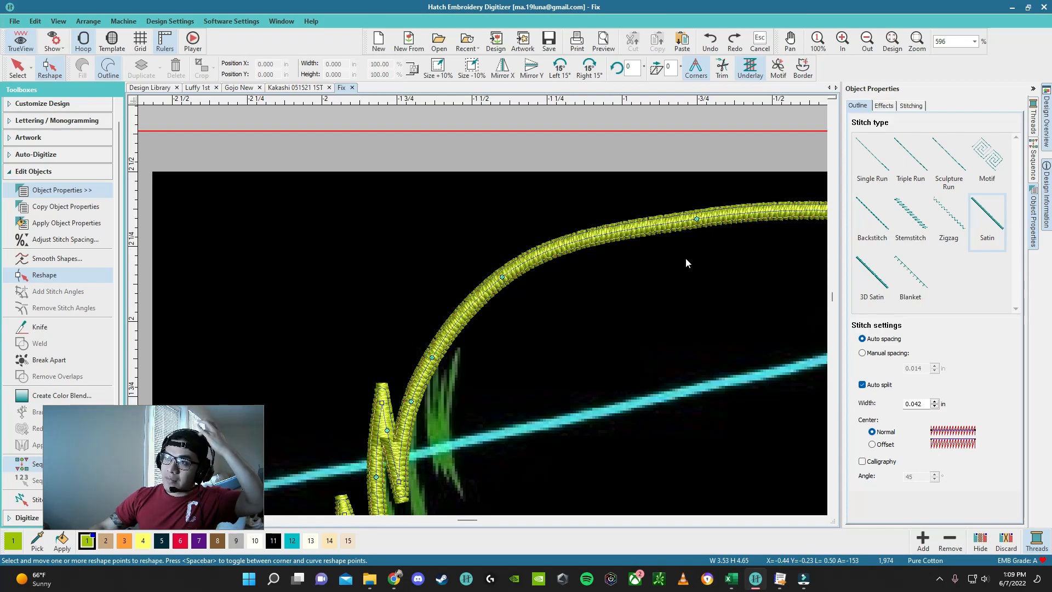
Step: Adjust the outline above the ear by moving the curve point below the lowest hair spike and that spike's inner corner point
left_click(38, 172)
left_click(33, 202)
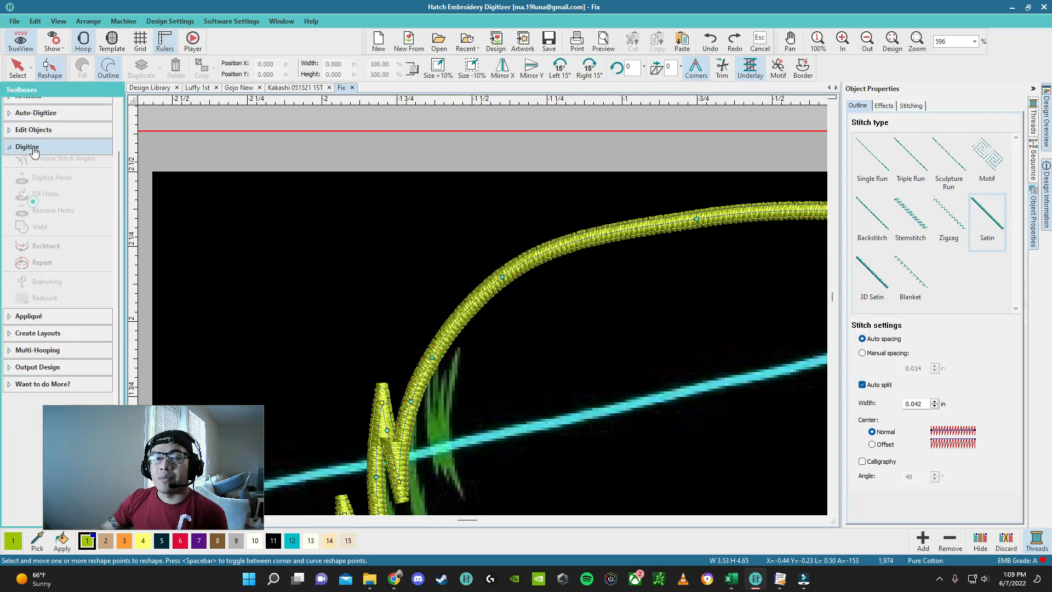
scroll(482, 311, "down", 4)
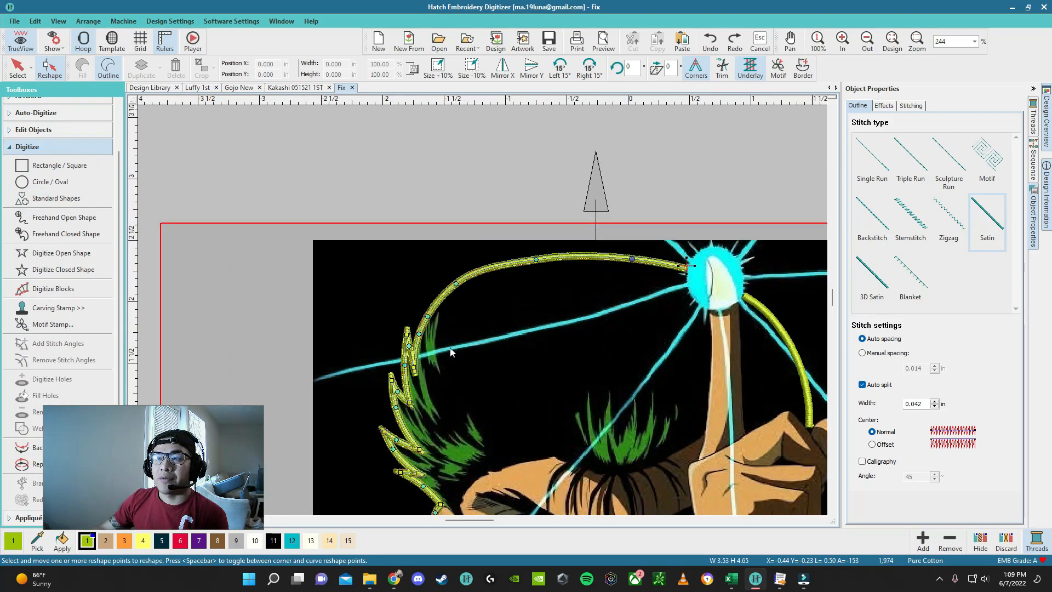
scroll(482, 310, "up", 2)
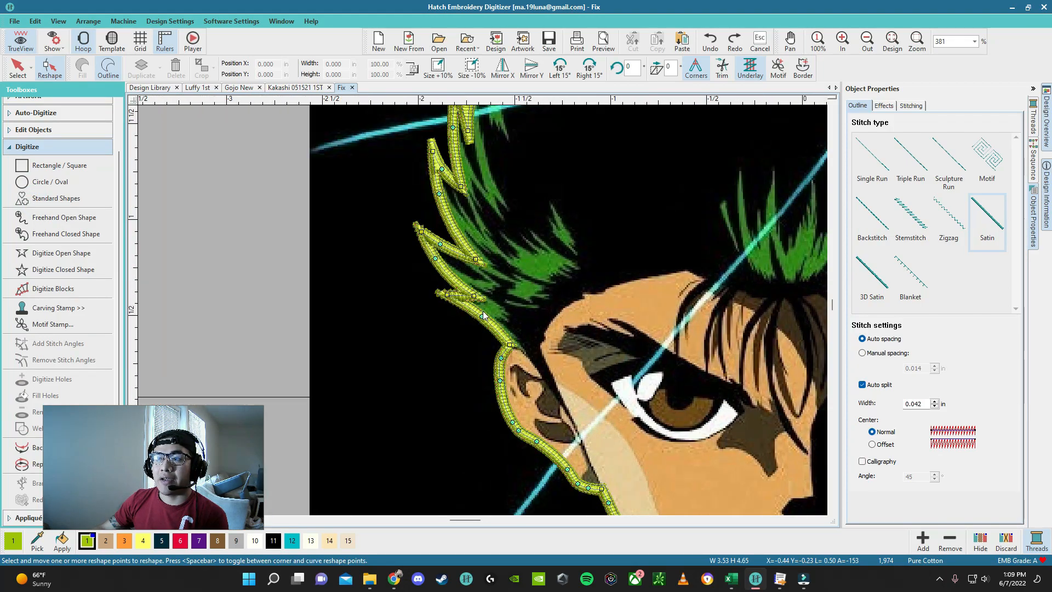
scroll(483, 315, "up", 4)
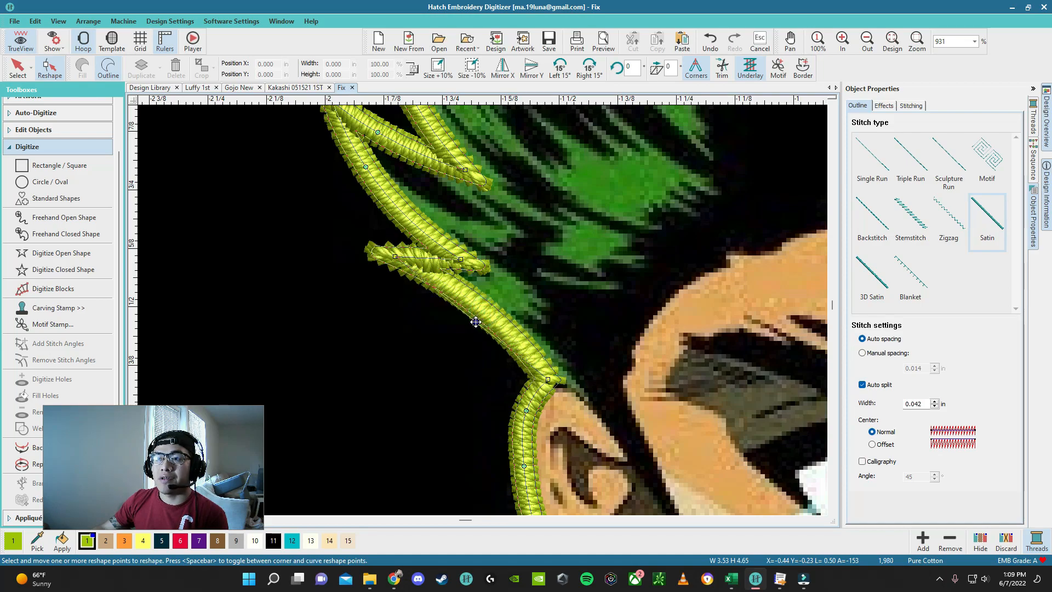
left_click(485, 312)
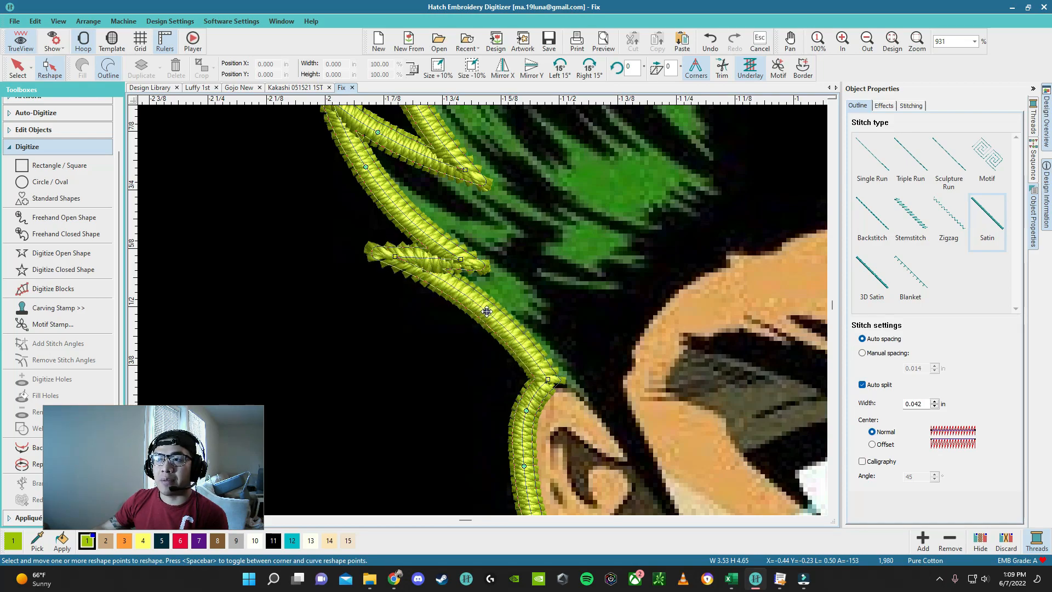
scroll(483, 315, "down", 5)
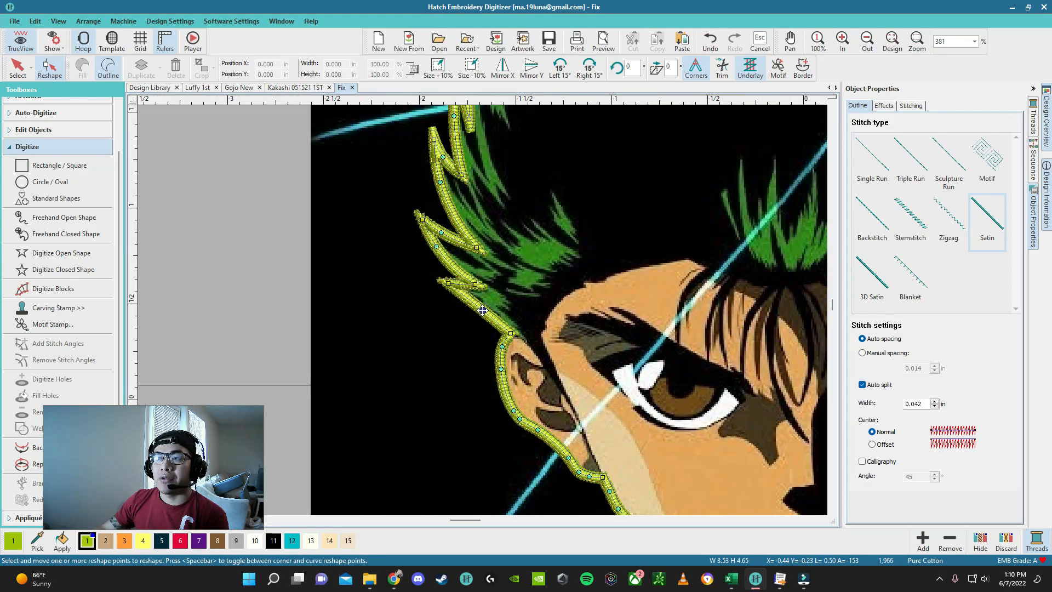
scroll(503, 255, "down", 2)
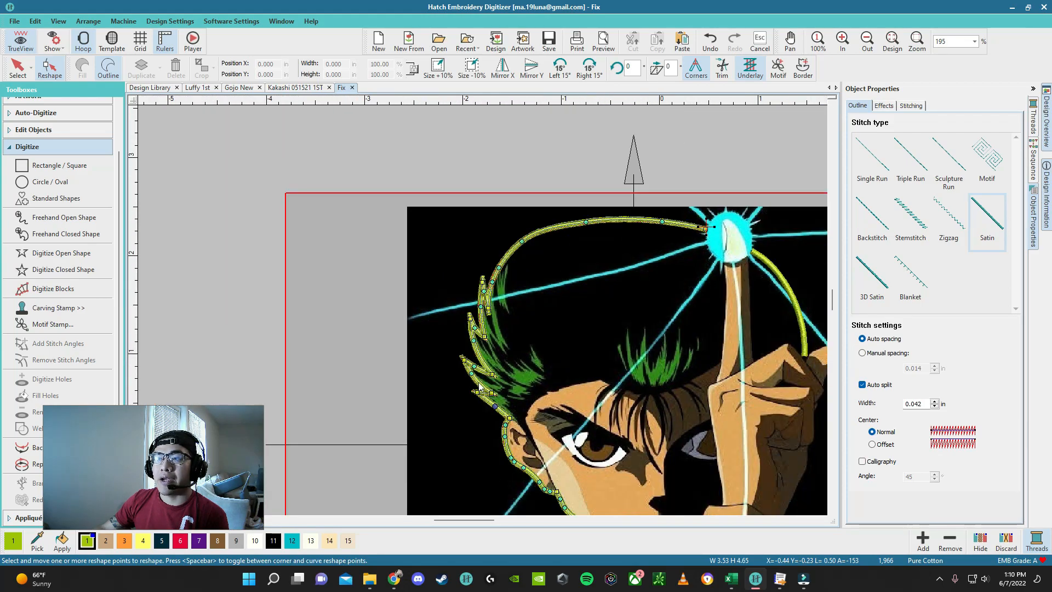
scroll(502, 405, "up", 7)
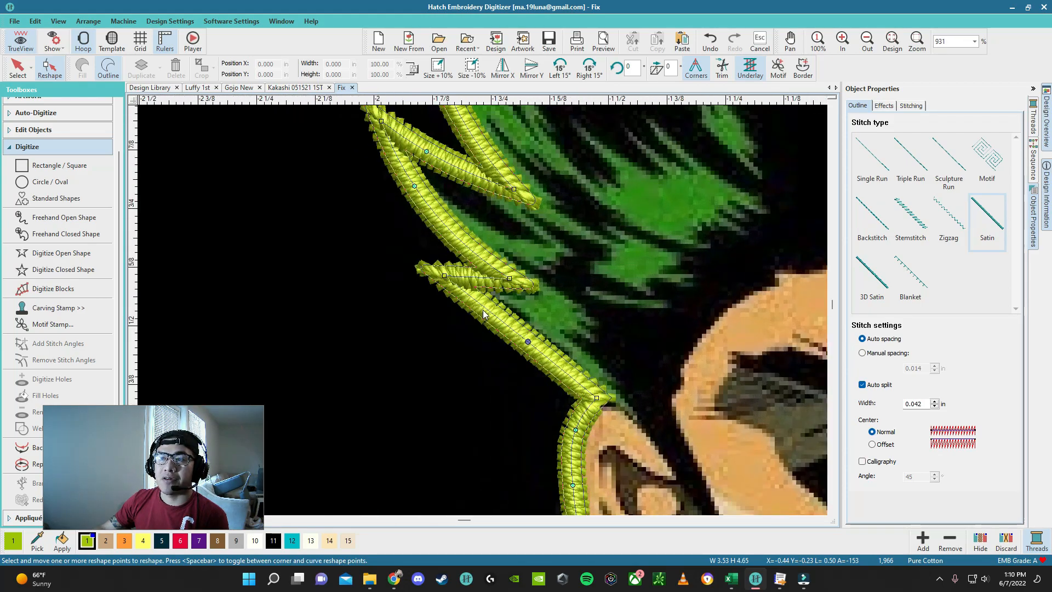
left_click_drag(510, 281, 496, 304)
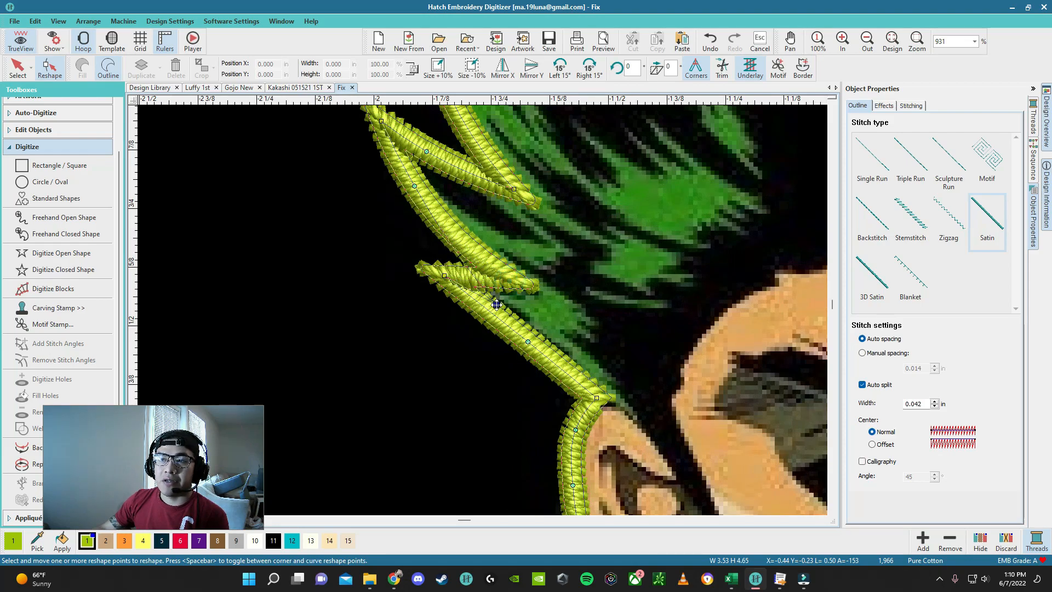
Step: Reposition the inner corner point of the lowest hair spike above the ear so its upper edge runs inward toward the green hair
left_click(490, 394)
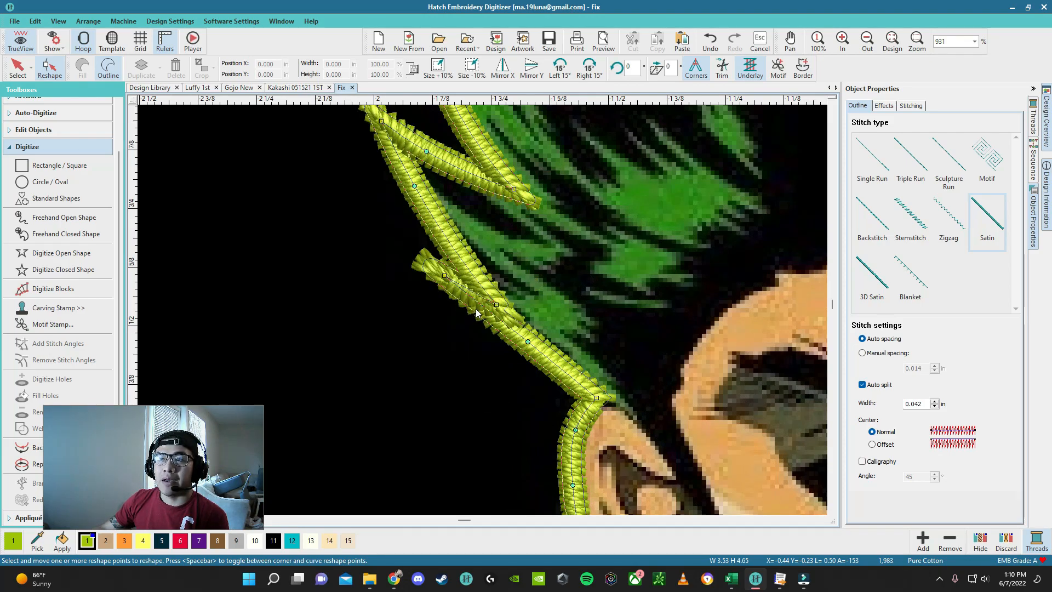
key("Escape")
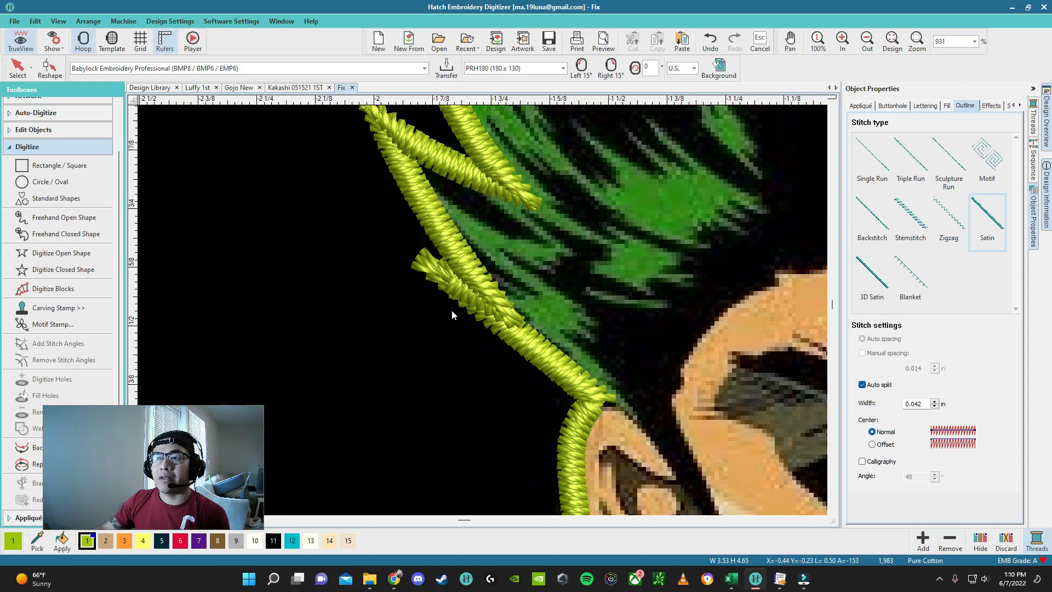
left_click(492, 300)
key("h")
left_click_drag(508, 290, 510, 276)
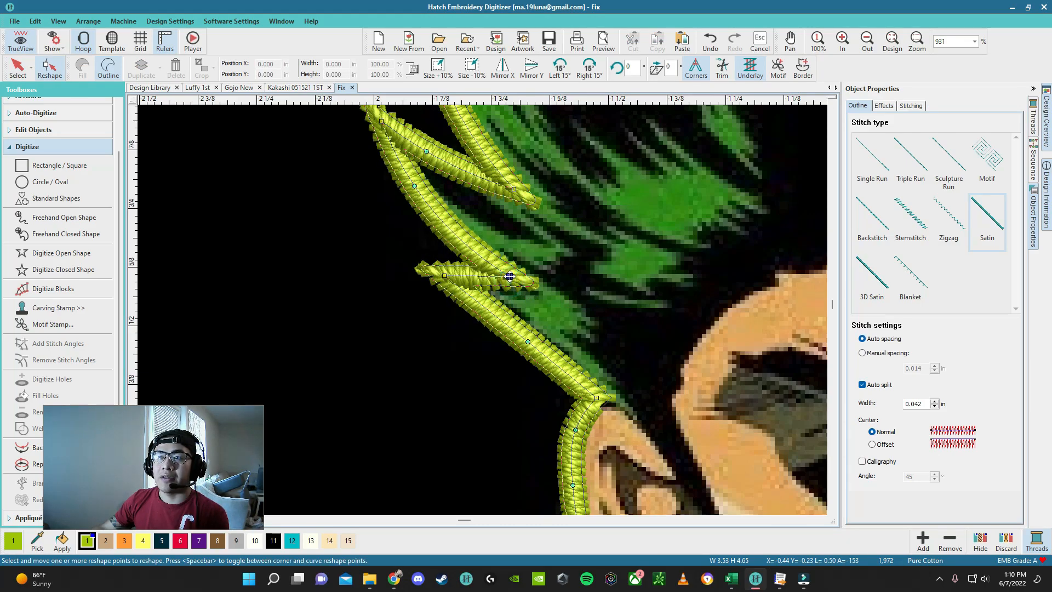
Step: Lengthen the lowest hair spike by moving its tip corner point outward, away from the head
key("Escape")
left_click(465, 285)
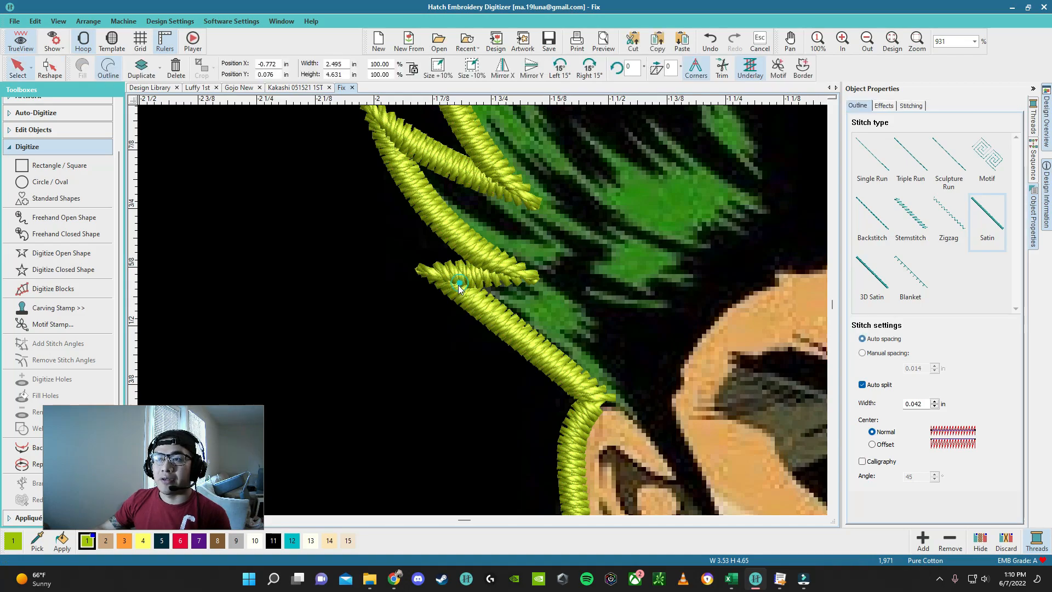
key("h")
left_click_drag(442, 276, 421, 279)
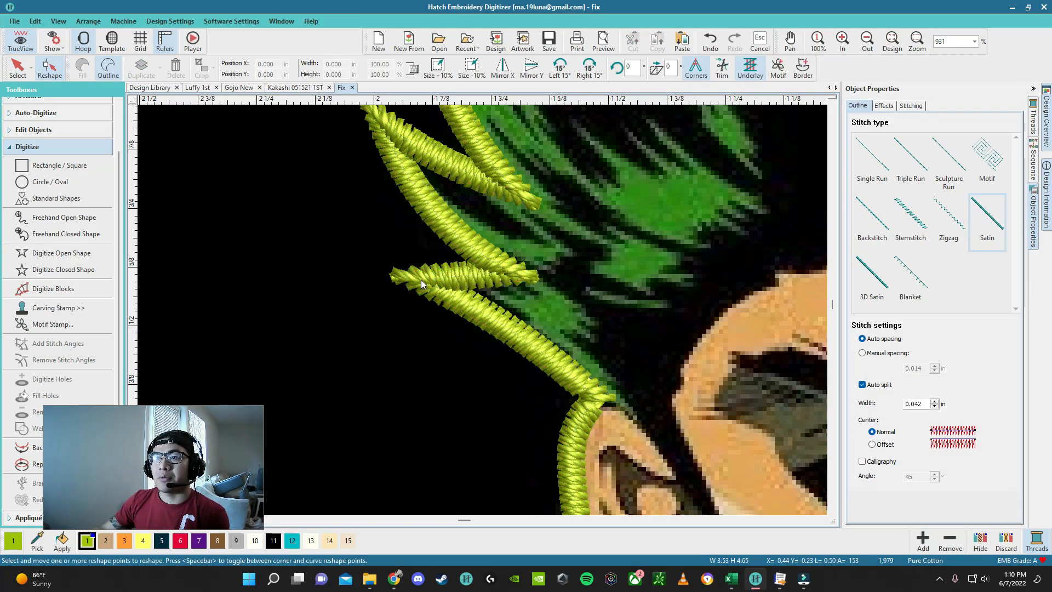
key("Escape")
scroll(482, 310, "down", 2)
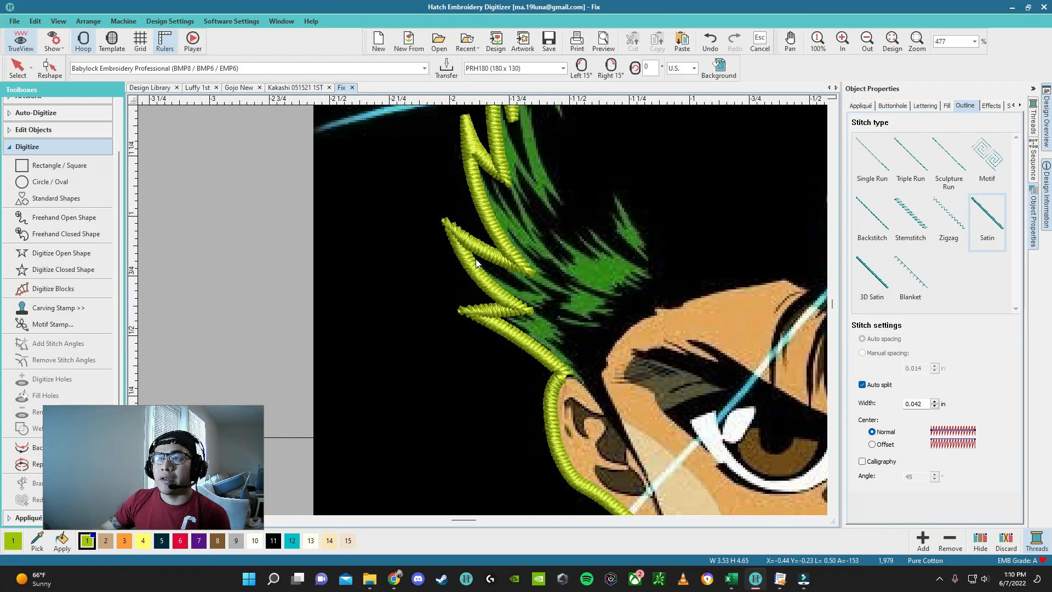
Step: Reshape the topmost hair spike by moving its tip point outward and raising its inner corner point where the head arc begins
scroll(472, 257, "up", 2)
scroll(483, 314, "down", 2)
scroll(482, 310, "up", 2)
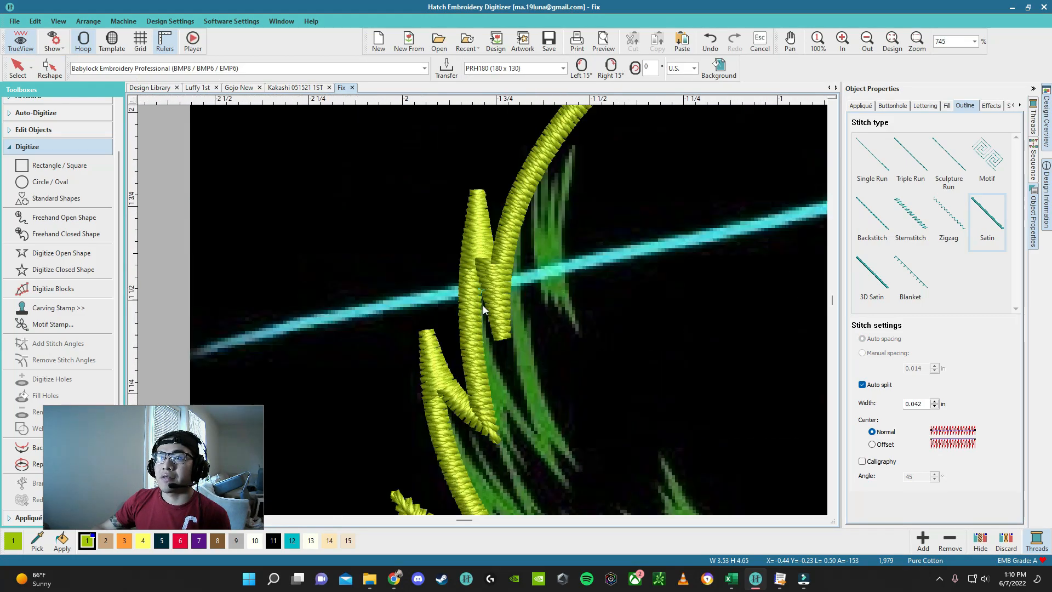
scroll(467, 278, "up", 5)
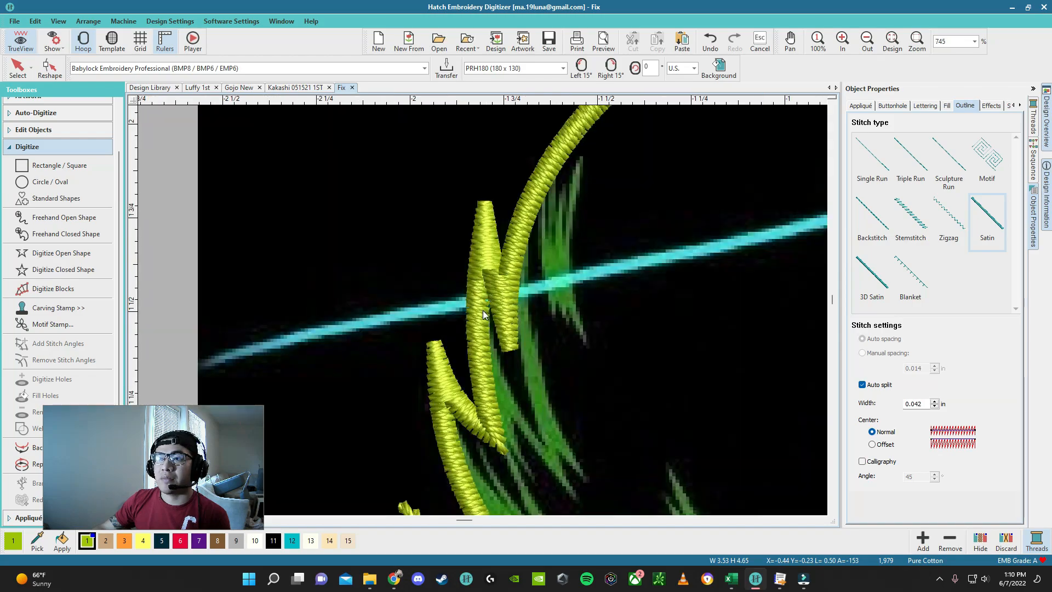
left_click(489, 276)
key("h")
left_click(486, 227)
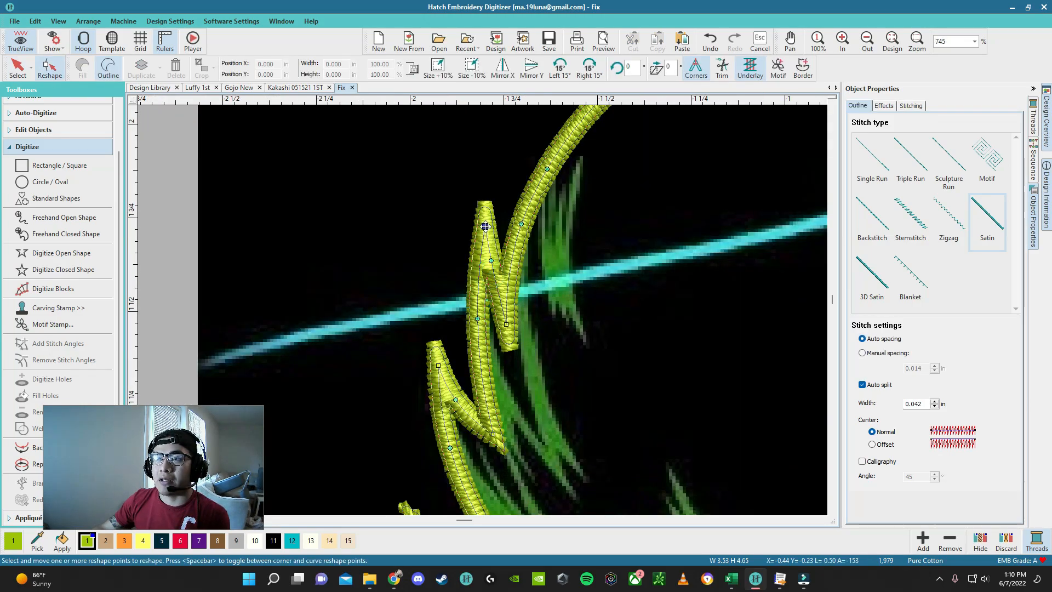
left_click_drag(486, 227, 452, 230)
left_click_drag(508, 327, 506, 275)
key("Escape")
scroll(509, 298, "down", 2)
scroll(484, 316, "down", 1)
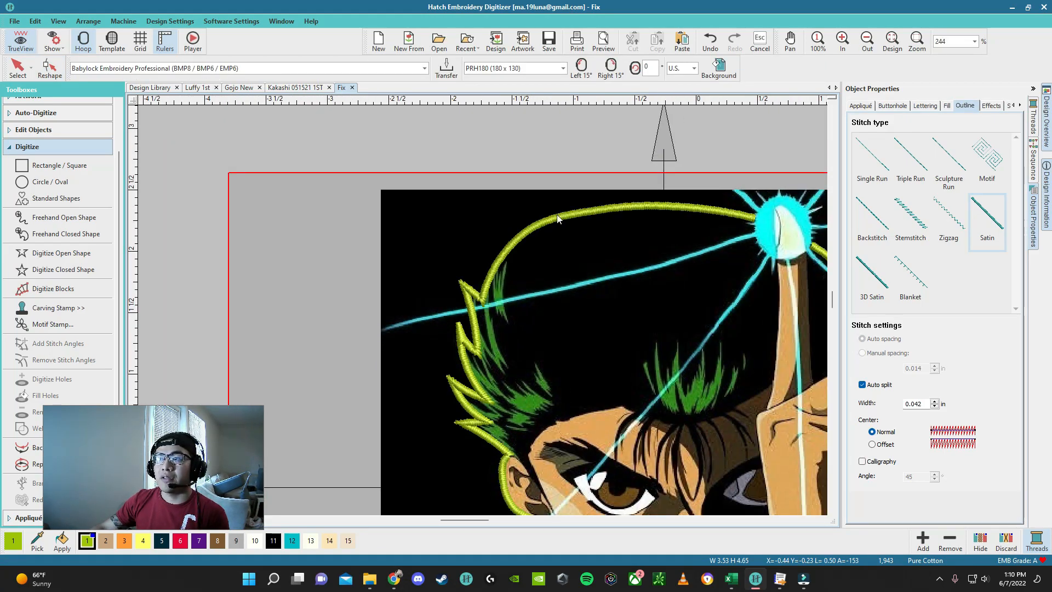
scroll(486, 331, "down", 1)
scroll(509, 354, "up", 1)
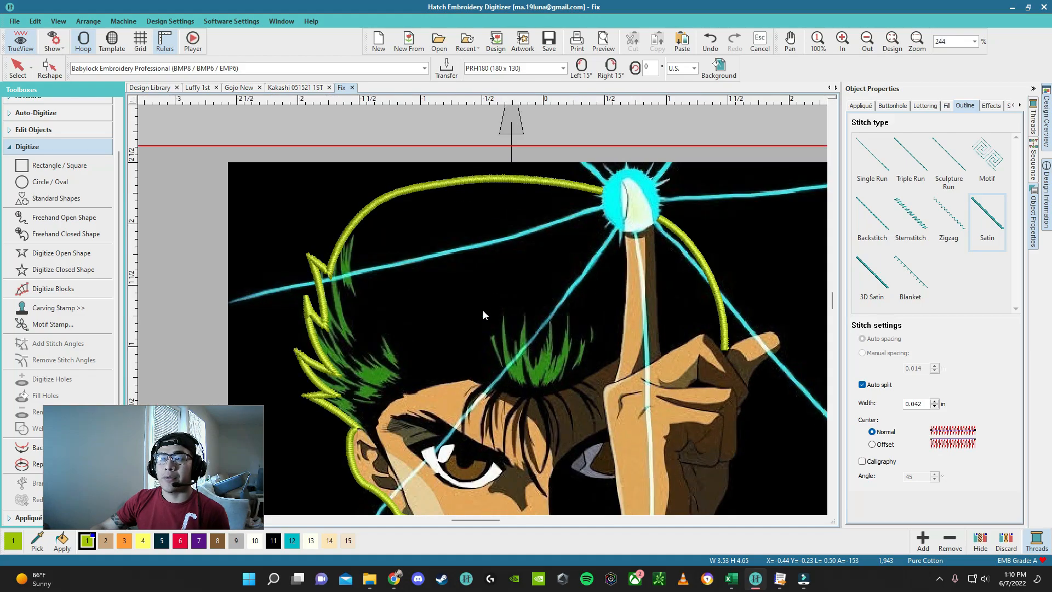
scroll(482, 310, "down", 1)
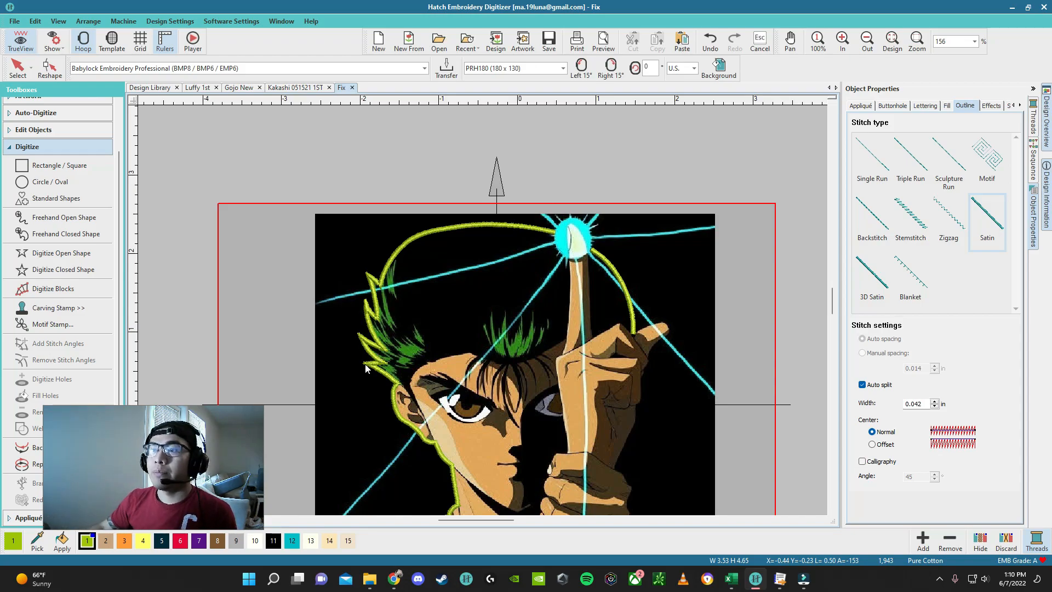
scroll(700, 343, "up", 3)
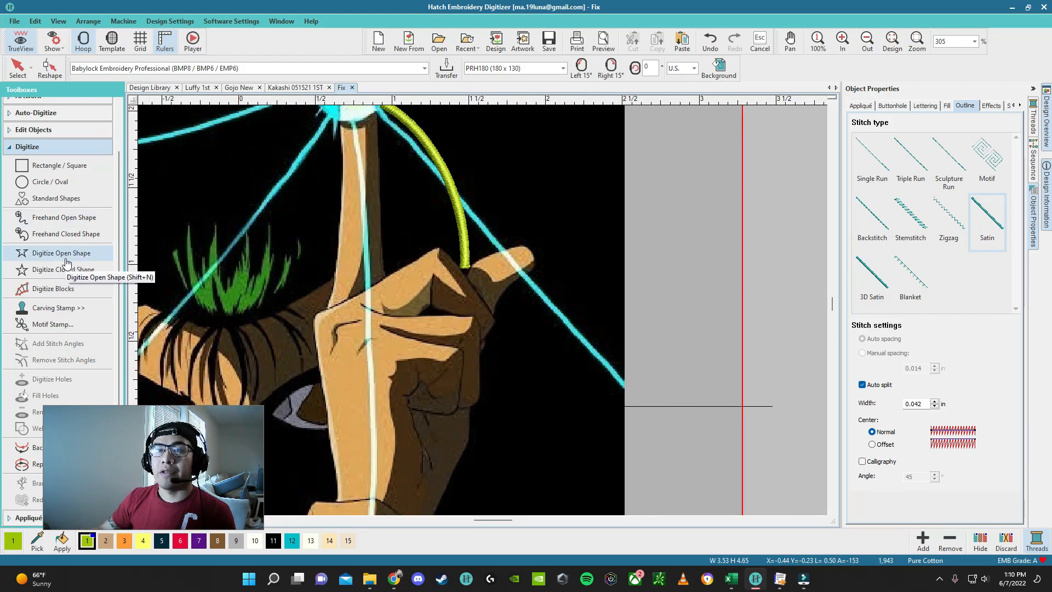
scroll(483, 315, "down", 1)
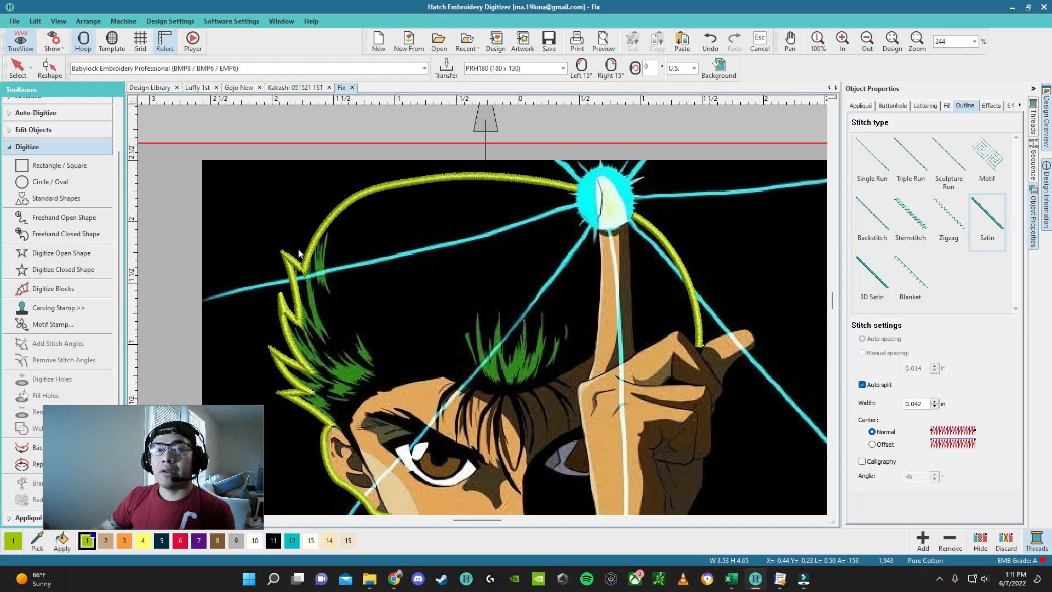
left_click(332, 215)
left_click(43, 130)
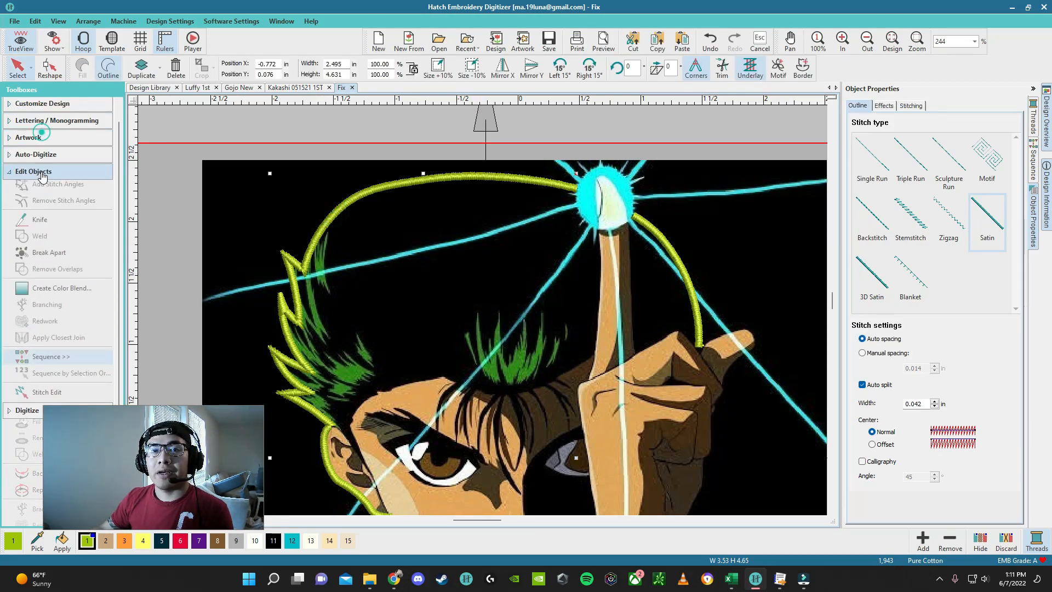
left_click(61, 172)
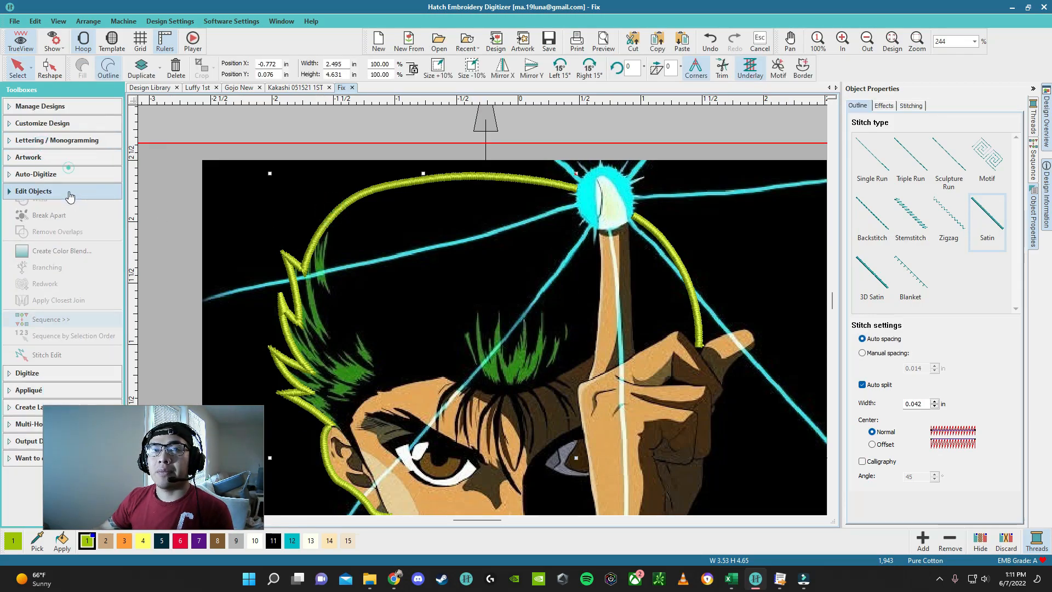
Step: Start a new Satin open shape and trace the raised forearm's face-side edge from the artwork's lower border up to the gripping fingers
left_click(62, 209)
left_click(61, 251)
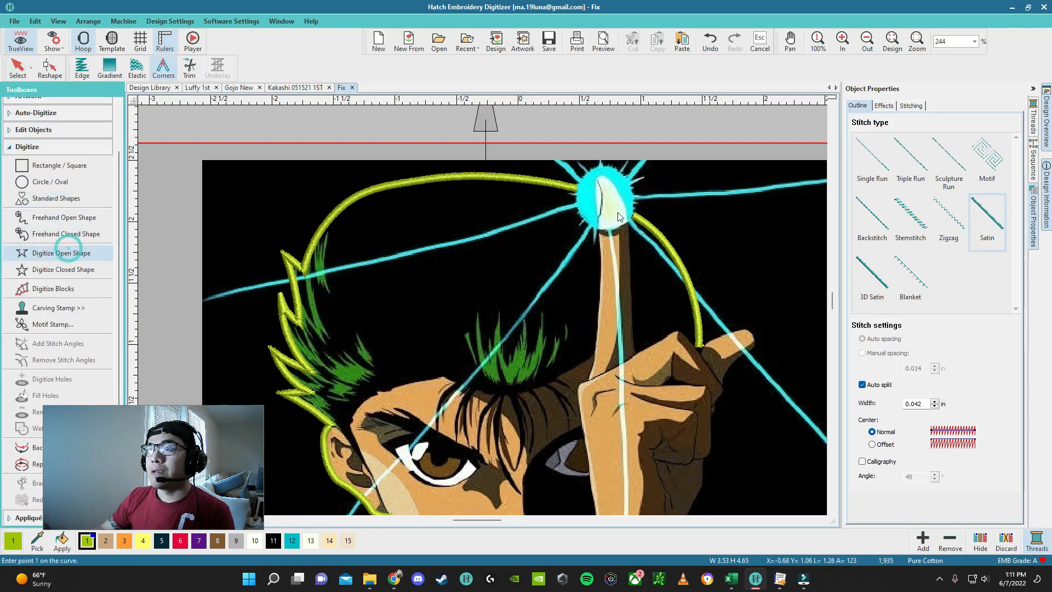
scroll(481, 316, "down", 3)
scroll(481, 318, "up", 8)
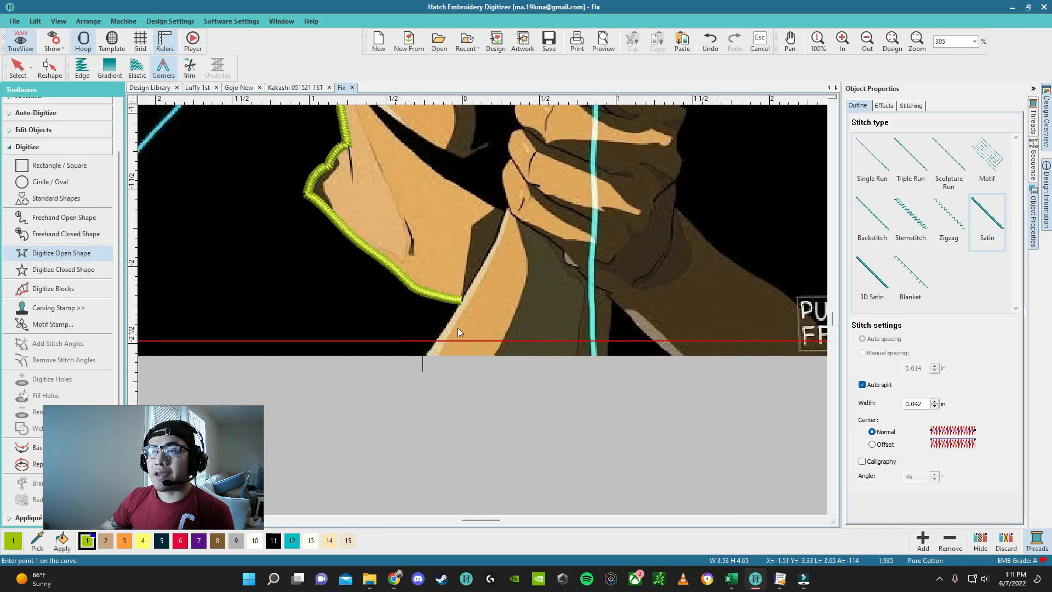
left_click(421, 357)
left_click(476, 284)
left_click(525, 198)
left_click(565, 136)
scroll(565, 135, "down", 4)
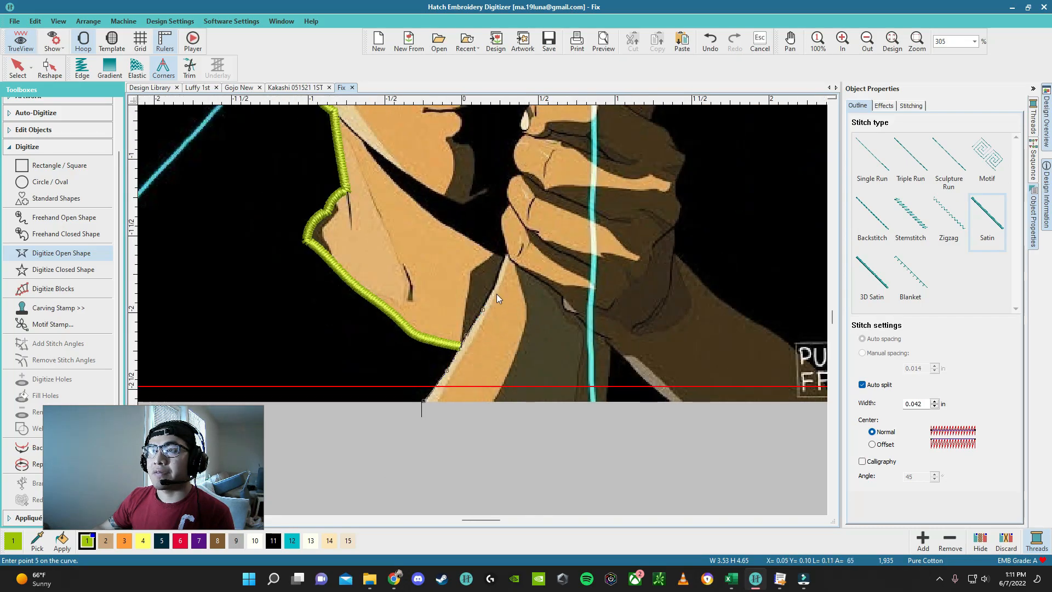
scroll(495, 284, "up", 5)
left_click(492, 302)
left_click(520, 219)
Step: Continue the open shape around the two lowest fingers of the gripping hand, with points in the crease between them
scroll(482, 310, "up", 4)
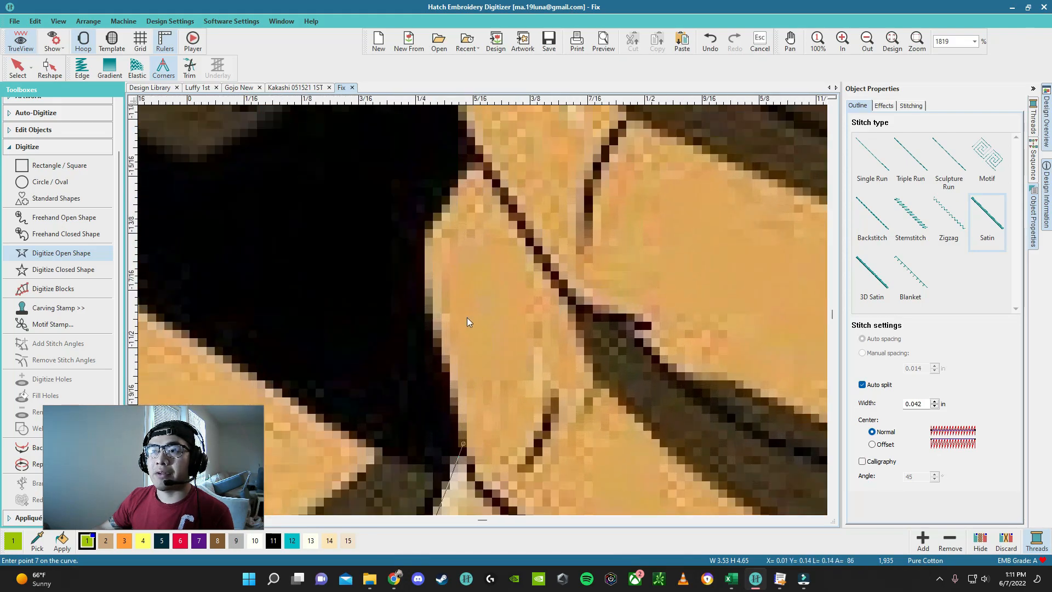
left_click(421, 249)
left_click(434, 208)
left_click(482, 148)
scroll(483, 149, "down", 3)
scroll(482, 311, "up", 3)
right_click(463, 263)
left_click(480, 186)
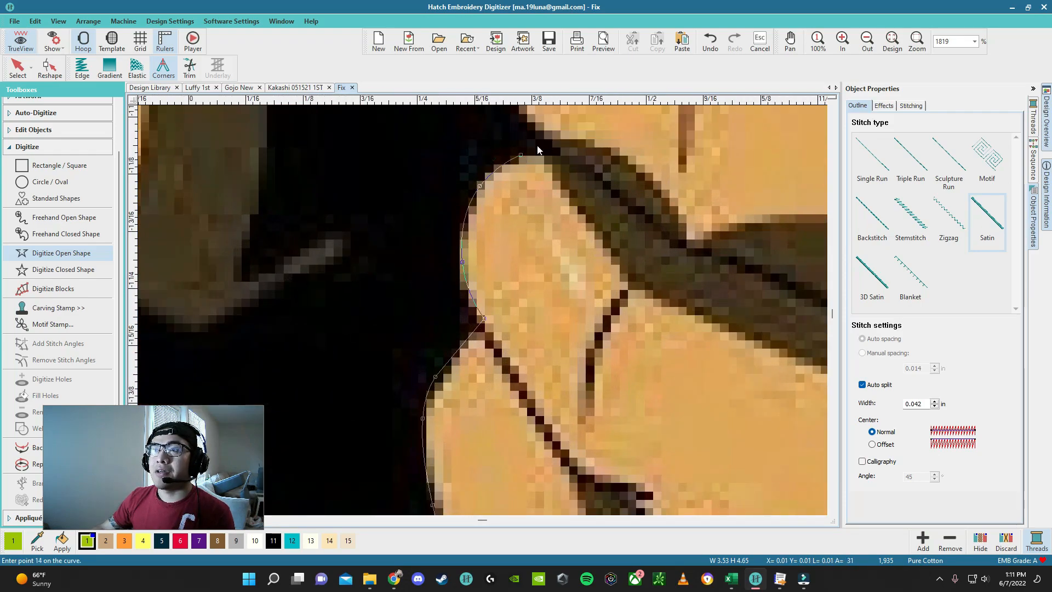
left_click(536, 145)
Step: Continue the open shape around the two upper gripping fingers and along the top of the hand to the raised wrist
scroll(465, 262, "down", 2)
left_click(478, 181)
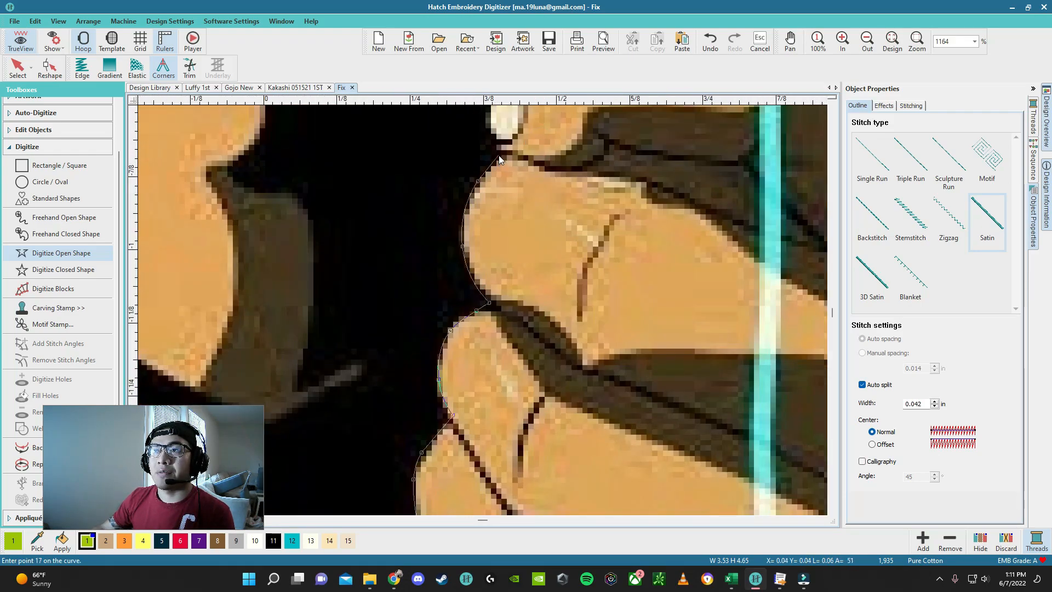
left_click(499, 157)
scroll(498, 157, "down", 1)
left_click(485, 280)
left_click(497, 252)
left_click(541, 183)
left_click(553, 173)
left_click(567, 174)
left_click(611, 172)
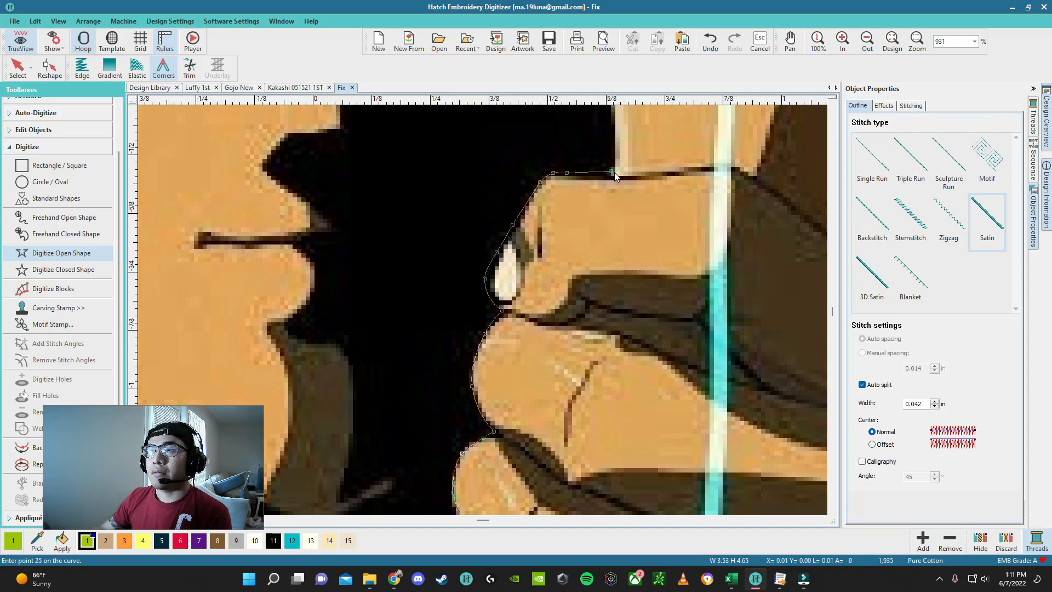
Step: Trace the face-side edge of the raised wrist and hand upward past the shadowed eye
scroll(612, 172, "down", 4)
scroll(482, 310, "up", 3)
left_click(475, 307)
left_click(462, 235)
key("c")
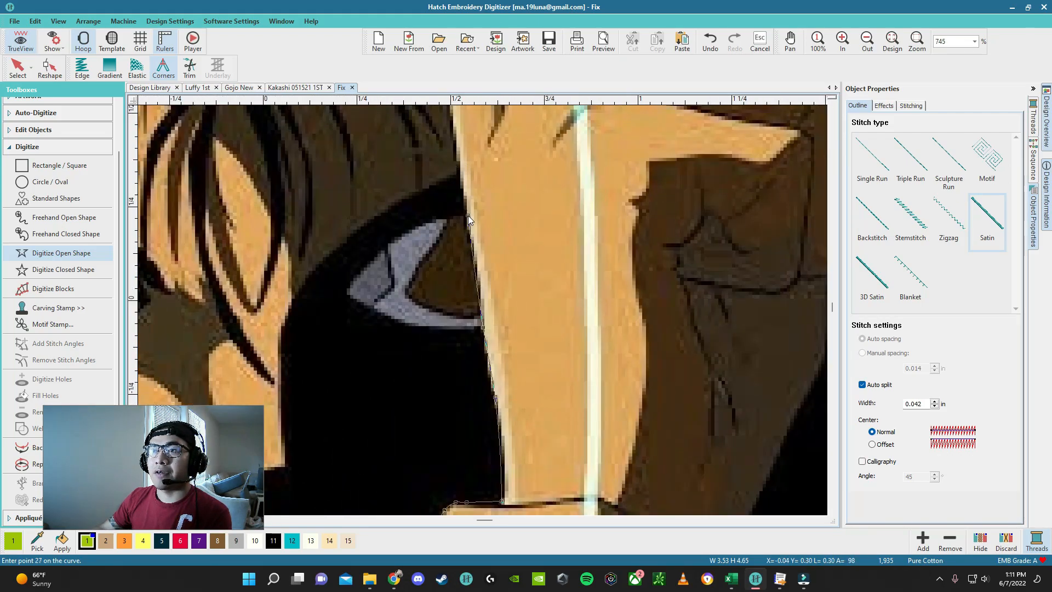
left_click(468, 216)
key("c")
Step: Continue the open shape around the upper corner of the fist and up the face-side edge of the pointing finger
left_click(457, 289)
left_click(462, 232)
left_click(489, 217)
scroll(505, 152, "down", 1)
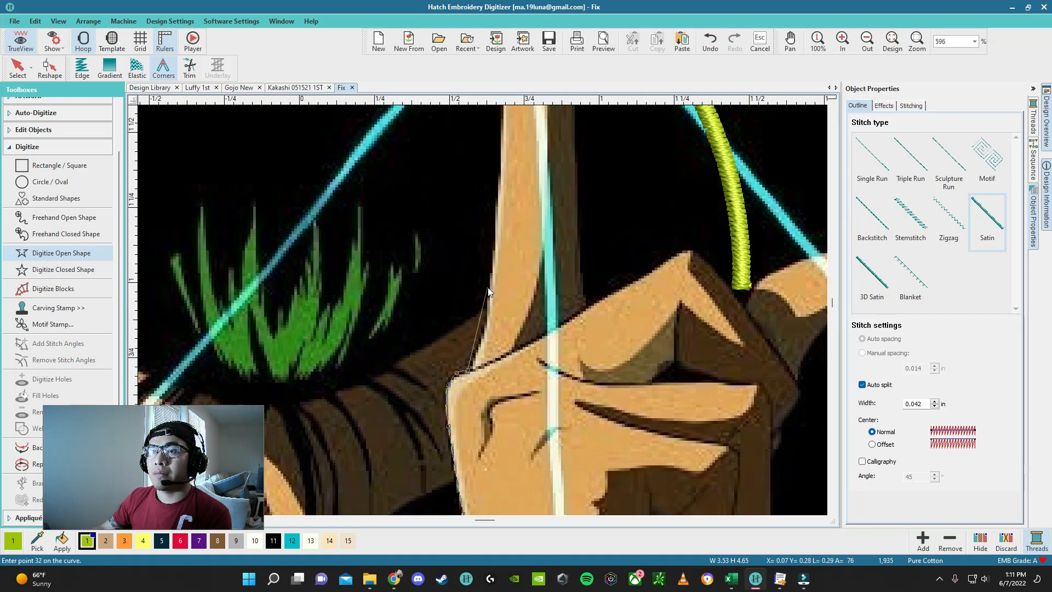
left_click(503, 202)
key("c")
left_click(481, 245)
key("c")
Step: Trace the open shape up to and around the fingertip inside the cyan glow
scroll(483, 310, "up", 2)
right_click(485, 282)
right_click(487, 267)
right_click(481, 219)
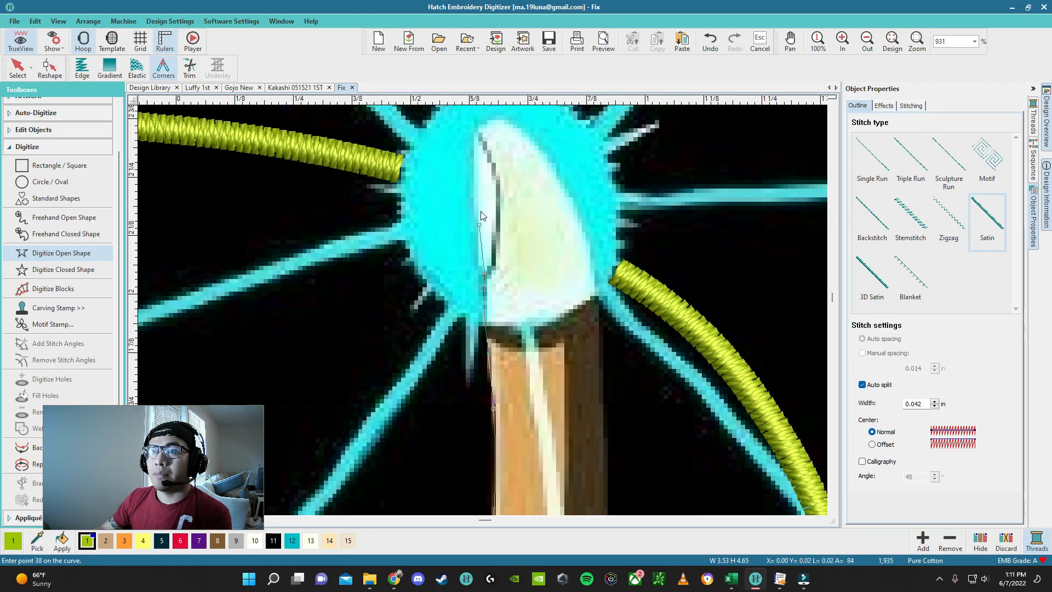
key("c")
right_click(479, 232)
right_click(491, 212)
right_click(597, 385)
Step: Continue the open shape down the far side of the pointing finger, over the knuckles and along the top of the extended thumb
scroll(596, 392, "down", 3)
right_click(486, 378)
scroll(487, 392, "up", 5)
left_click(495, 374)
right_click(658, 267)
right_click(501, 327)
left_click(552, 399)
right_click(582, 349)
right_click(673, 301)
key("c")
right_click(606, 290)
Step: Trace around the tip of the extended thumb and back along its underside to the outer edge of the hand
scroll(641, 298, "up", 1)
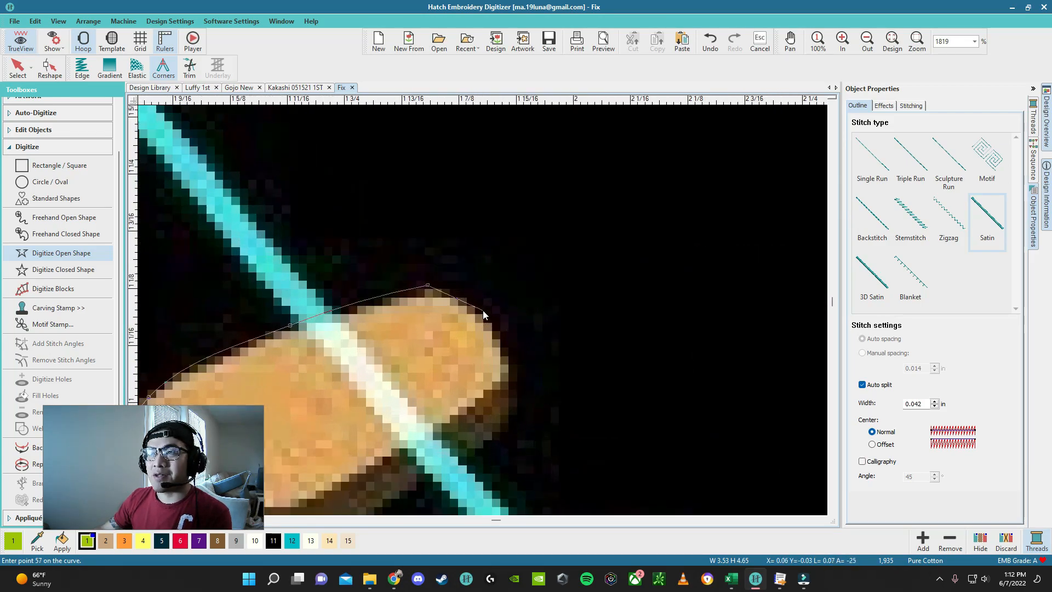
right_click(489, 308)
right_click(509, 348)
right_click(510, 377)
scroll(478, 316, "up", 3)
right_click(436, 335)
right_click(401, 420)
right_click(481, 380)
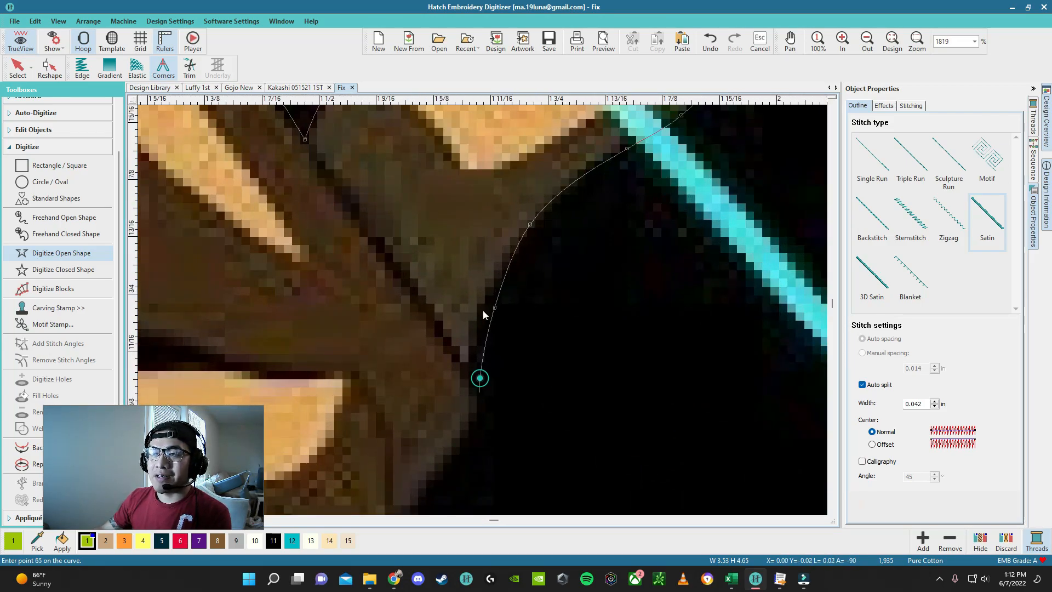
Step: Continue the open shape down the outer edge of the pointing hand to the rounded heel above the wrist
scroll(481, 403, "down", 2)
right_click(483, 319)
right_click(466, 346)
right_click(471, 310)
right_click(467, 358)
scroll(467, 359, "down", 2)
right_click(482, 288)
right_click(479, 330)
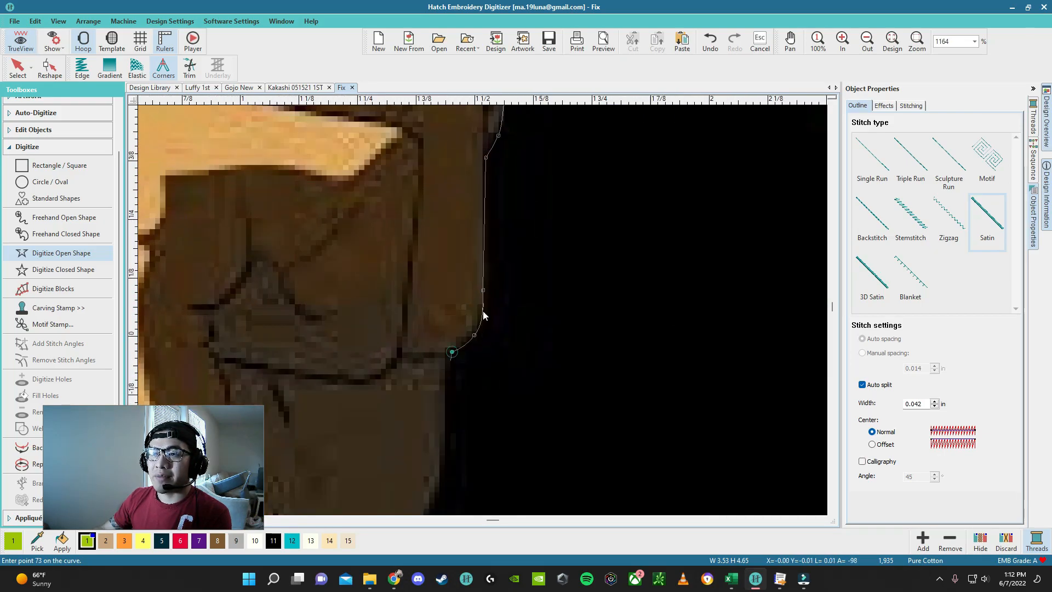
right_click(452, 352)
Step: Trace the outer edge of the raised wrist down to a corner point where it meets the gripping hand
scroll(466, 394, "down", 1)
right_click(504, 268)
right_click(459, 360)
scroll(483, 311, "up", 3)
left_click(481, 378)
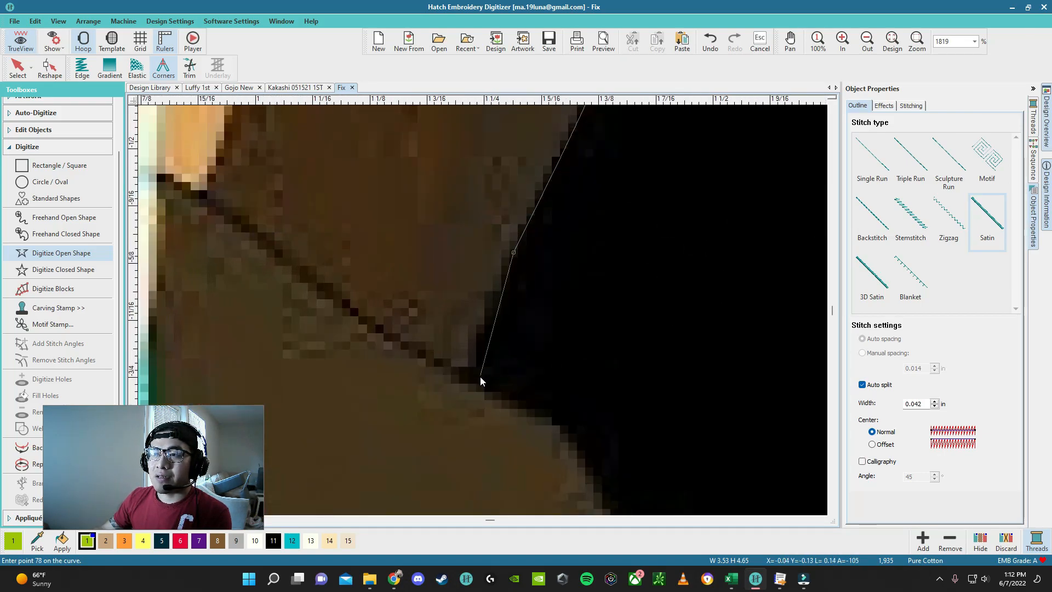
Step: Continue the open shape along the outer edge of the gripping hand and onto the start of its forearm
scroll(508, 432, "down", 1)
right_click(517, 288)
right_click(546, 319)
right_click(611, 412)
right_click(624, 423)
right_click(621, 446)
scroll(570, 425, "down", 2)
scroll(527, 439, "up", 1)
scroll(470, 296, "up", 1)
right_click(450, 226)
right_click(438, 281)
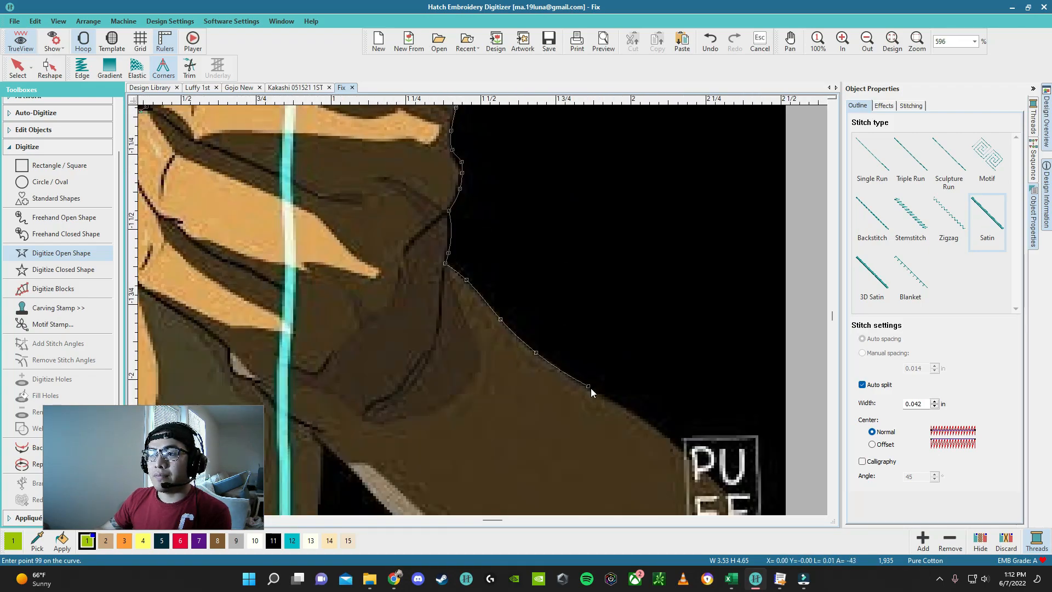
Step: Trace the forearm's upper edge through the PUFF logo to the artwork's lower border and finish the open shape
right_click(643, 419)
scroll(482, 310, "down", 1)
scroll(485, 310, "up", 2)
right_click(518, 297)
right_click(559, 339)
right_click(598, 419)
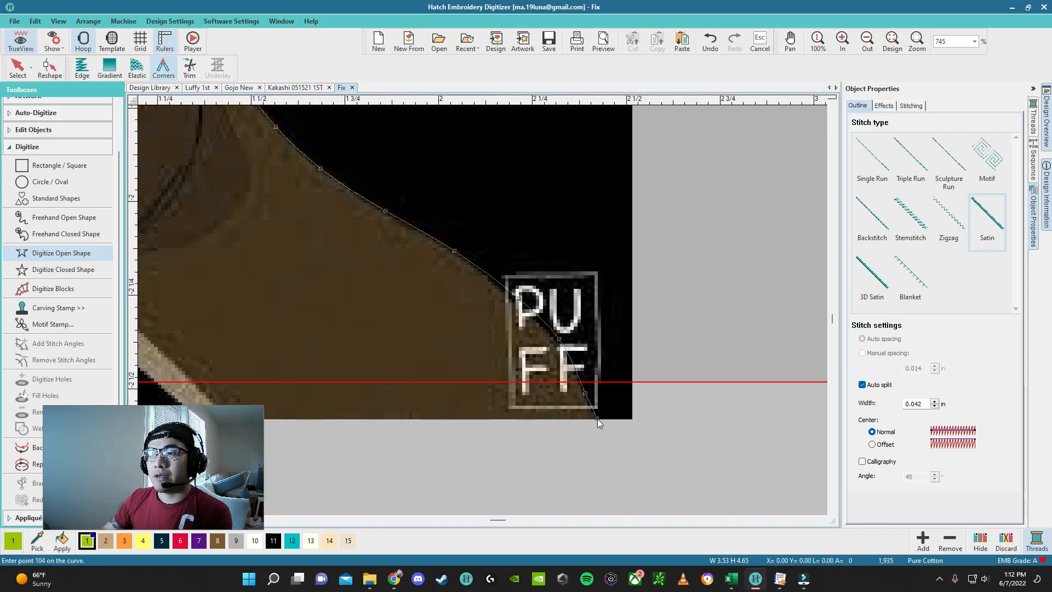
scroll(475, 311, "down", 3)
key("Return")
Step: Digitize a separate Satin open shape along the two arm edges of the black triangular gap at the artwork's lower border
scroll(482, 310, "up", 3)
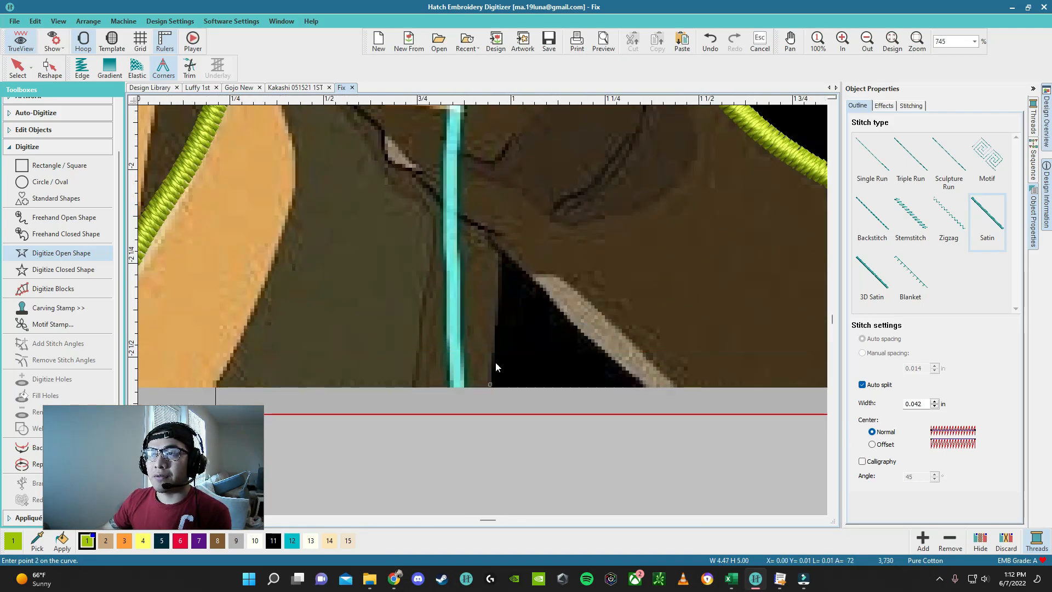
left_click(503, 248)
left_click(555, 305)
left_click(616, 365)
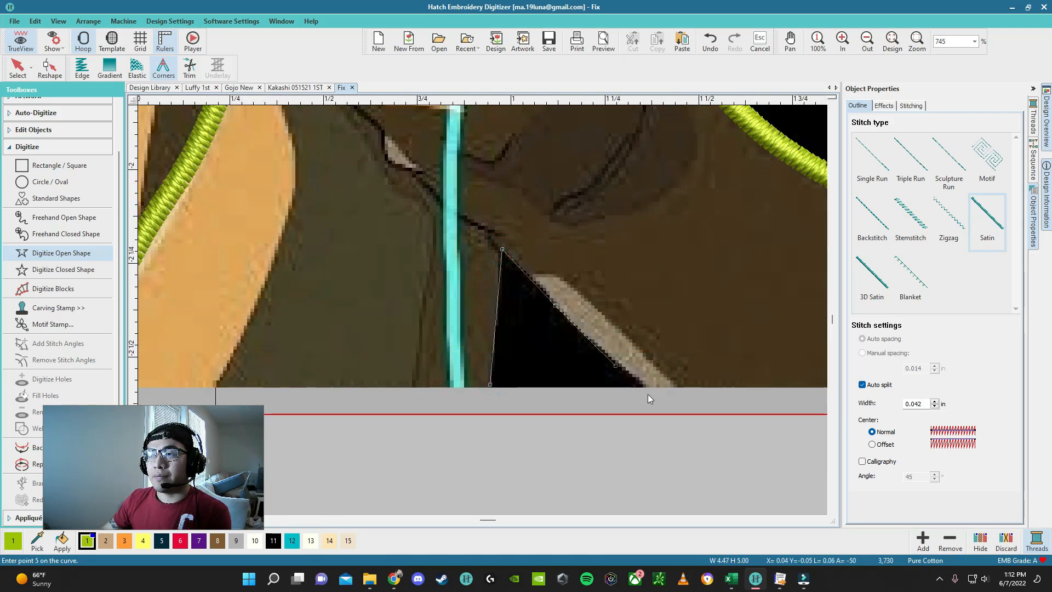
left_click(650, 389)
key("Return")
scroll(485, 288, "down", 3)
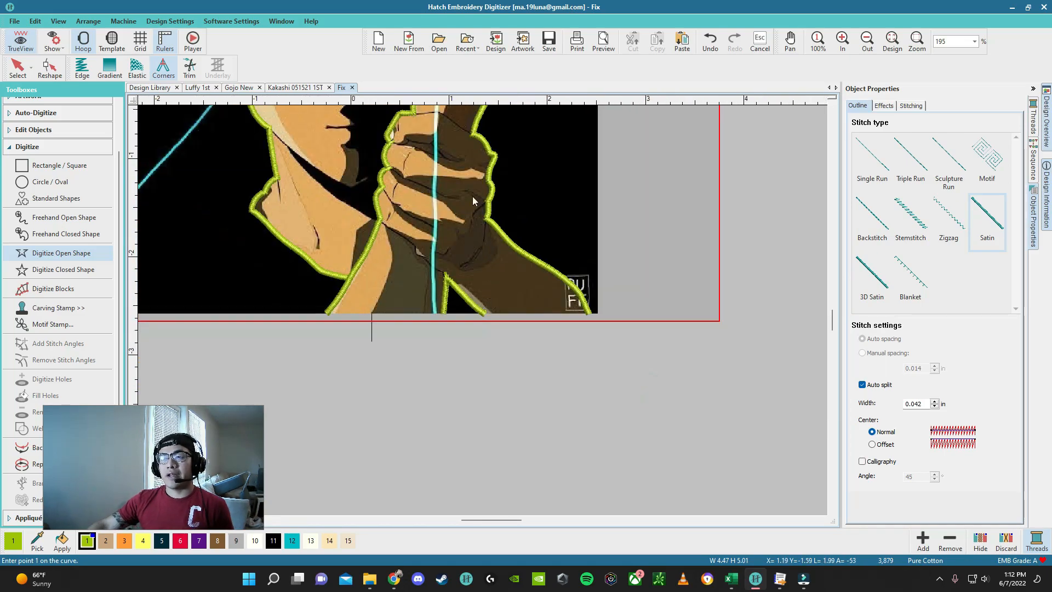
Step: Digitize a five-point zigzag Satin open shape beside the face as a test, and delete it
scroll(477, 274, "down", 2)
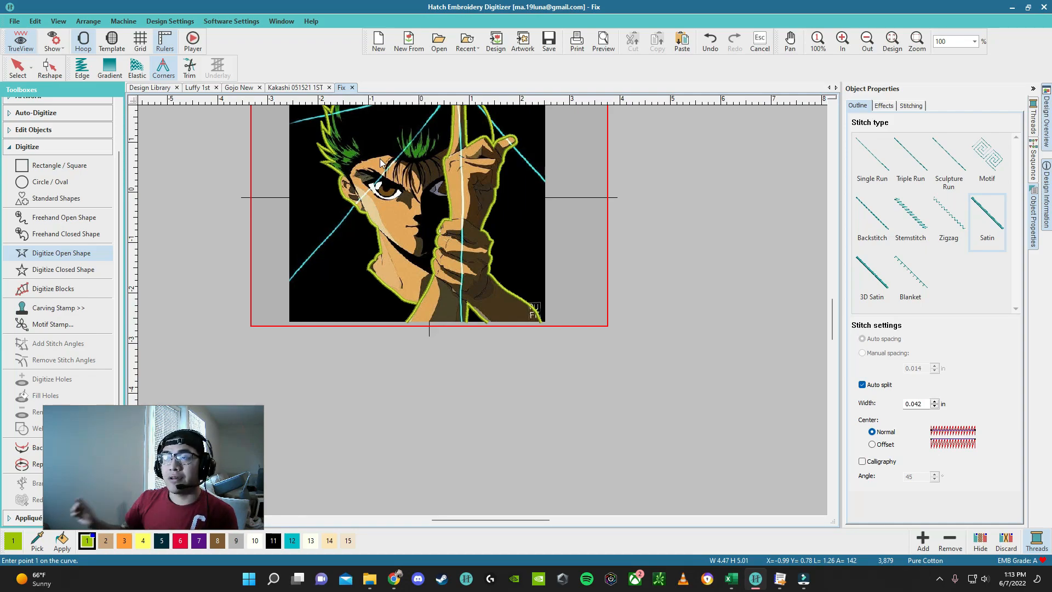
scroll(482, 310, "up", 2)
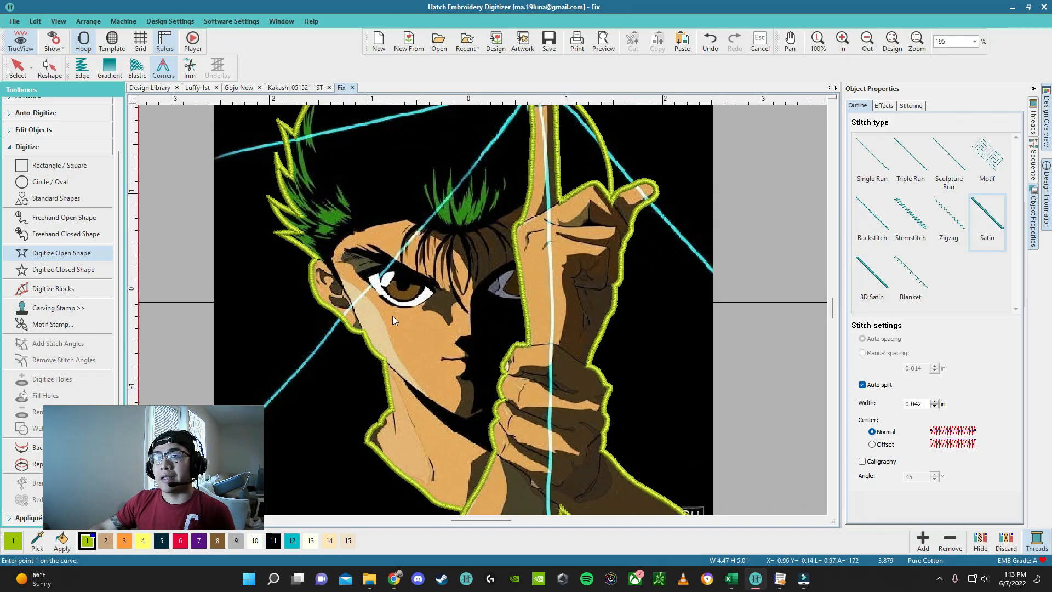
scroll(392, 318, "down", 1)
left_click(369, 369)
left_click(439, 362)
left_click(397, 300)
left_click(275, 324)
left_click(367, 412)
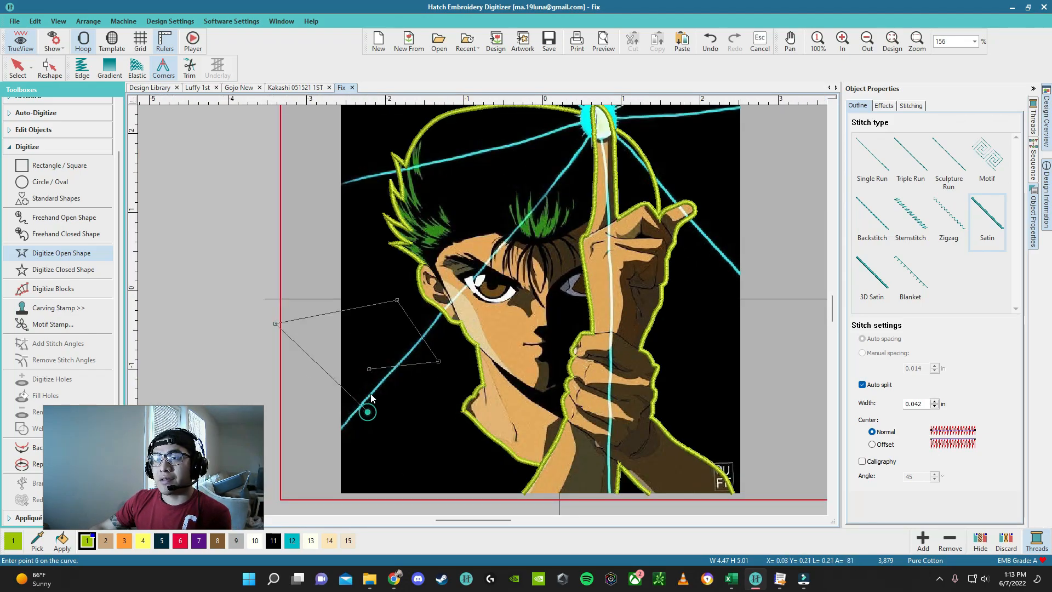
key("Return")
key("Escape")
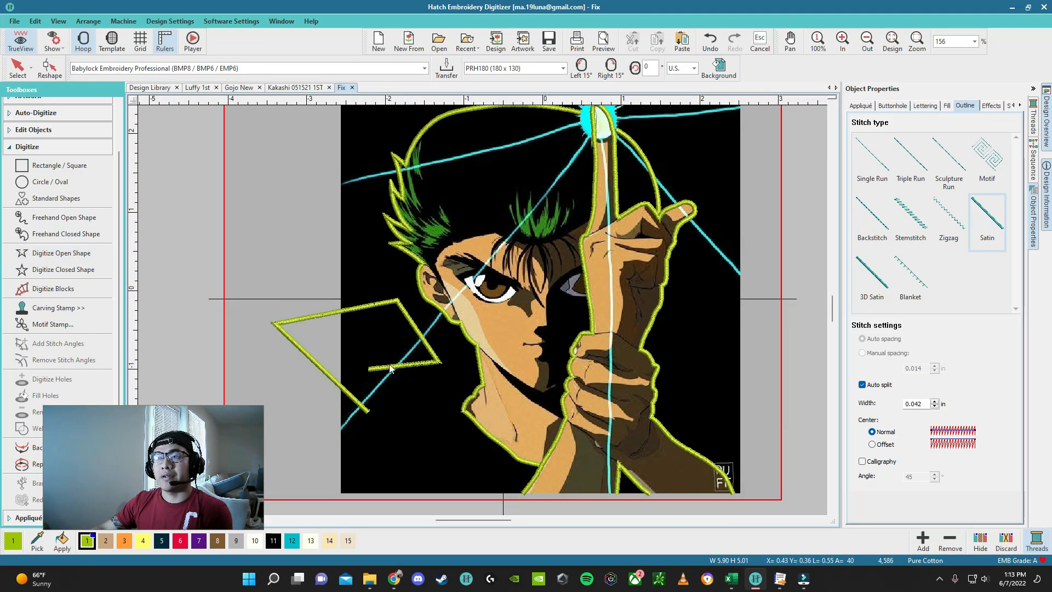
key("Delete")
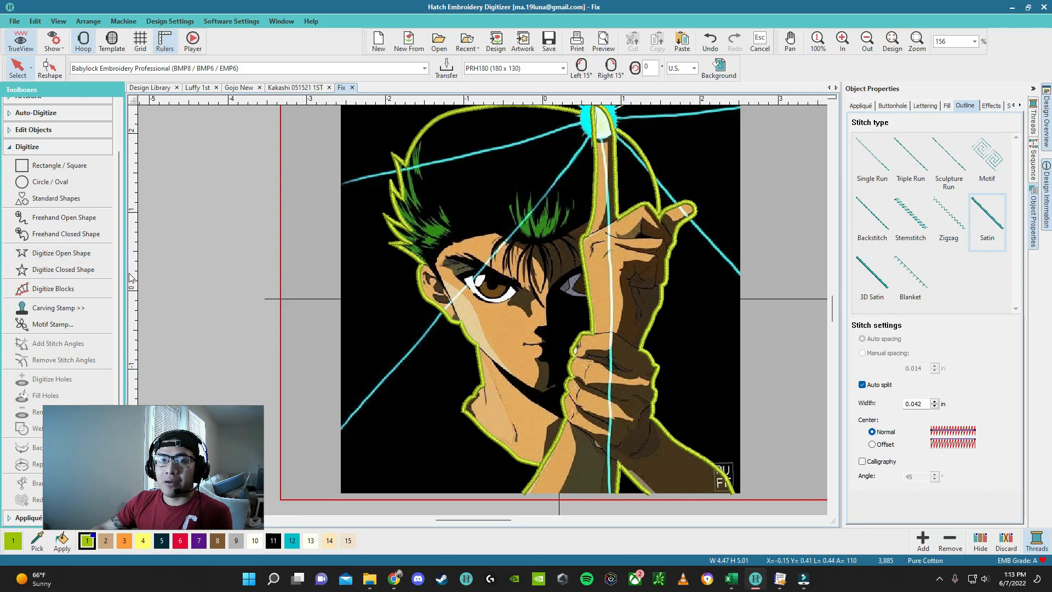
Step: Start digitizing a closed shape and make it a fill instead of an outline
left_click(71, 269)
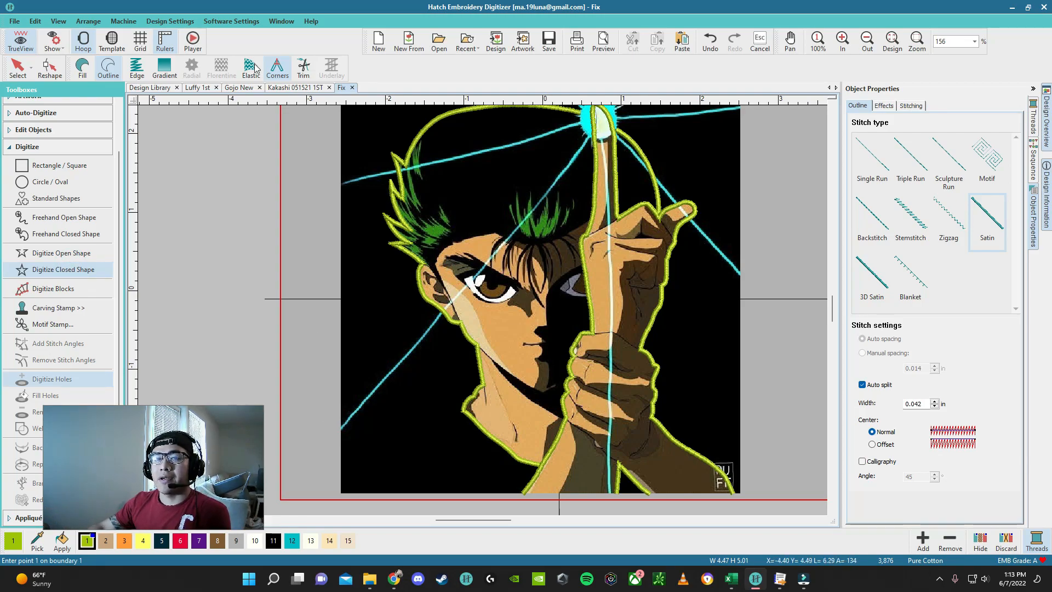
scroll(75, 372, "down", 1)
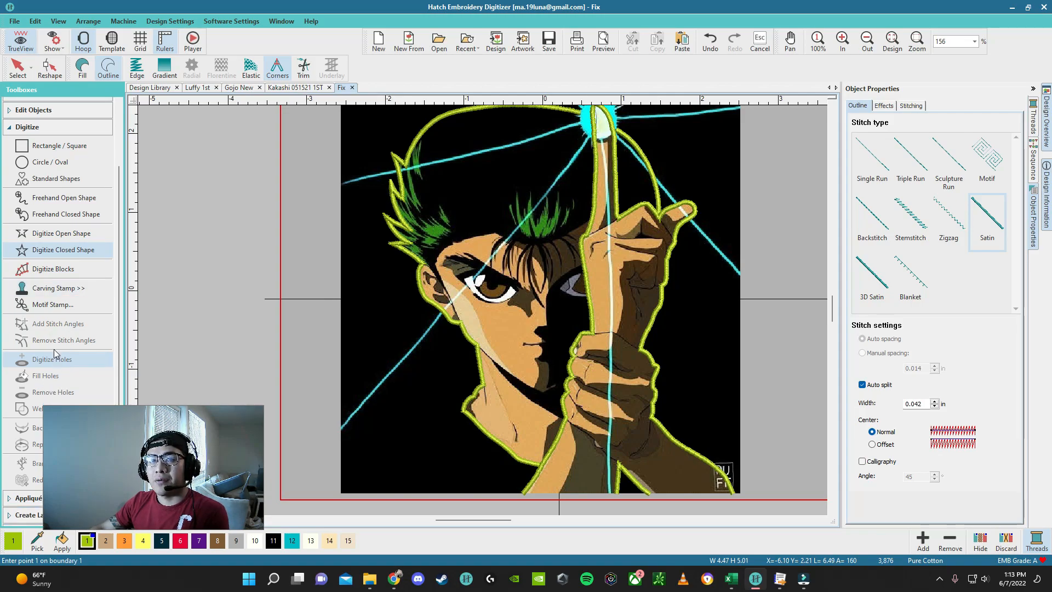
scroll(56, 365, "up", 1)
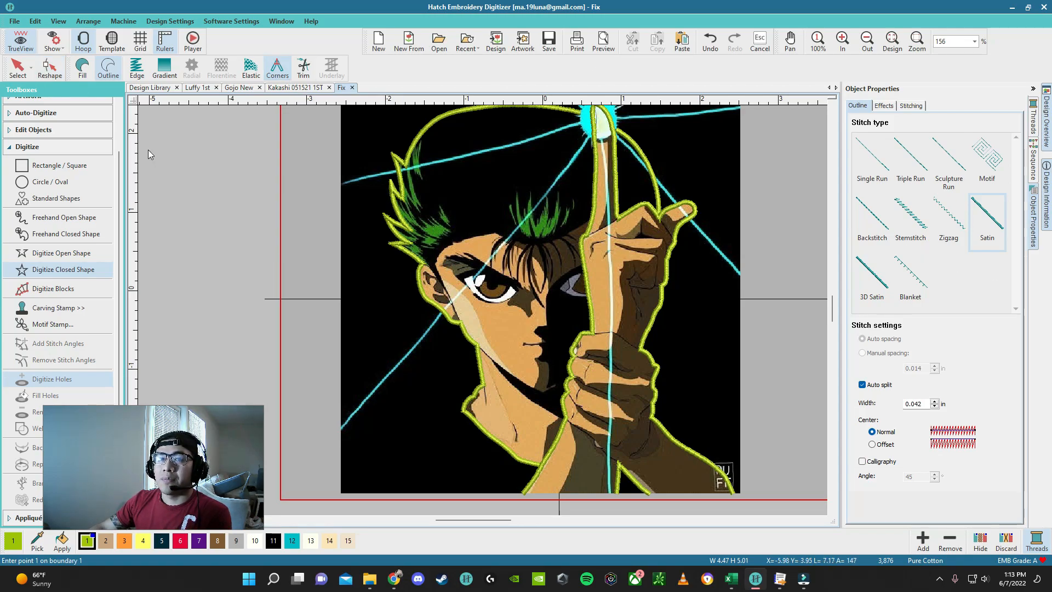
left_click(83, 68)
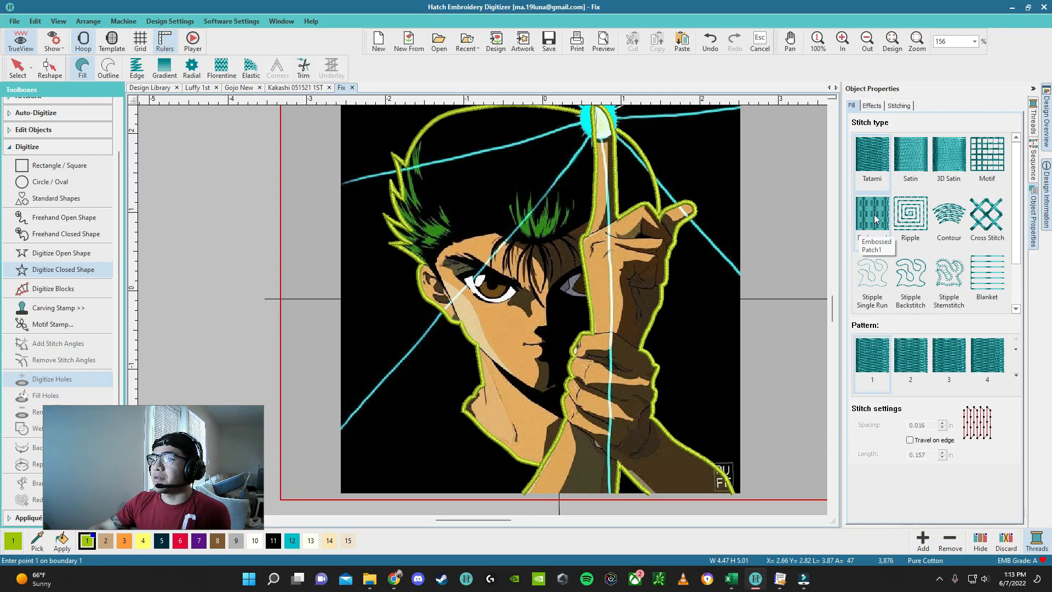
Step: Digitize a four-sided closed test shape about 2.05 by 1.55 in beside the face, with the Embossed fill and pattern Oval3
scroll(905, 230, "down", 1)
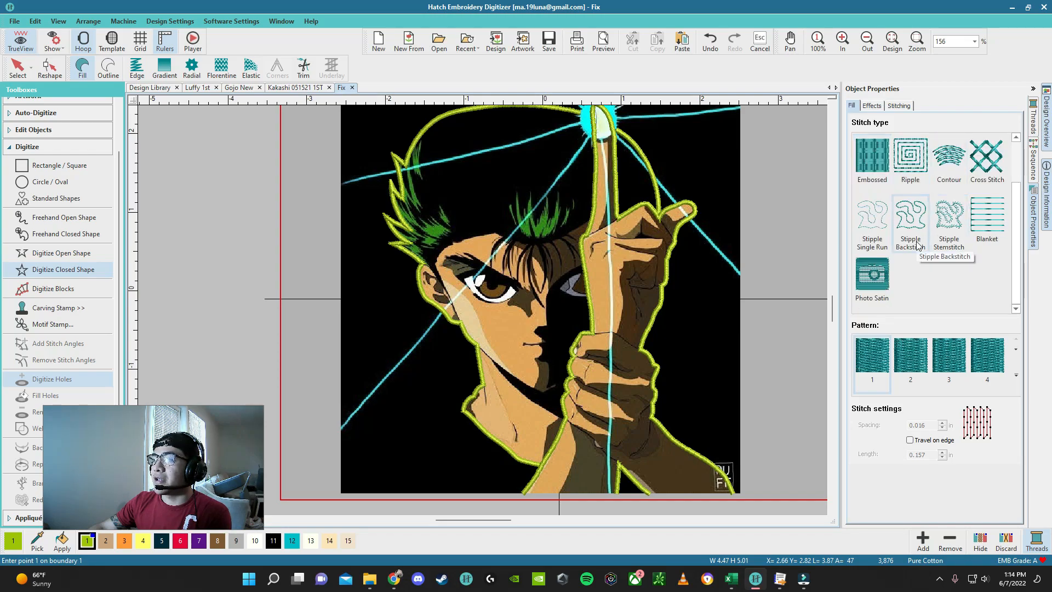
scroll(915, 241, "up", 1)
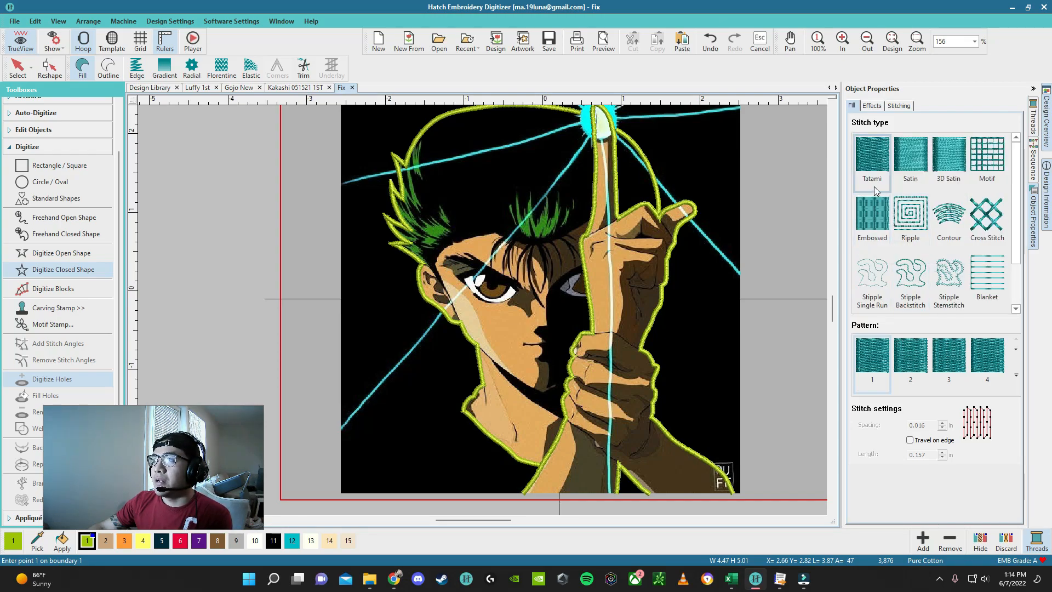
left_click(861, 215)
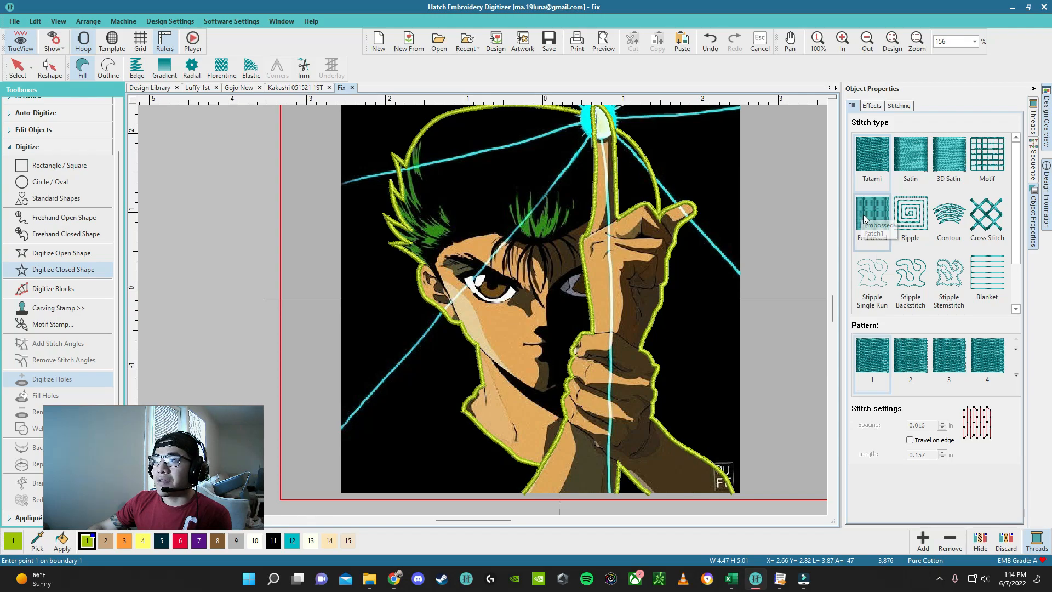
left_click(872, 357)
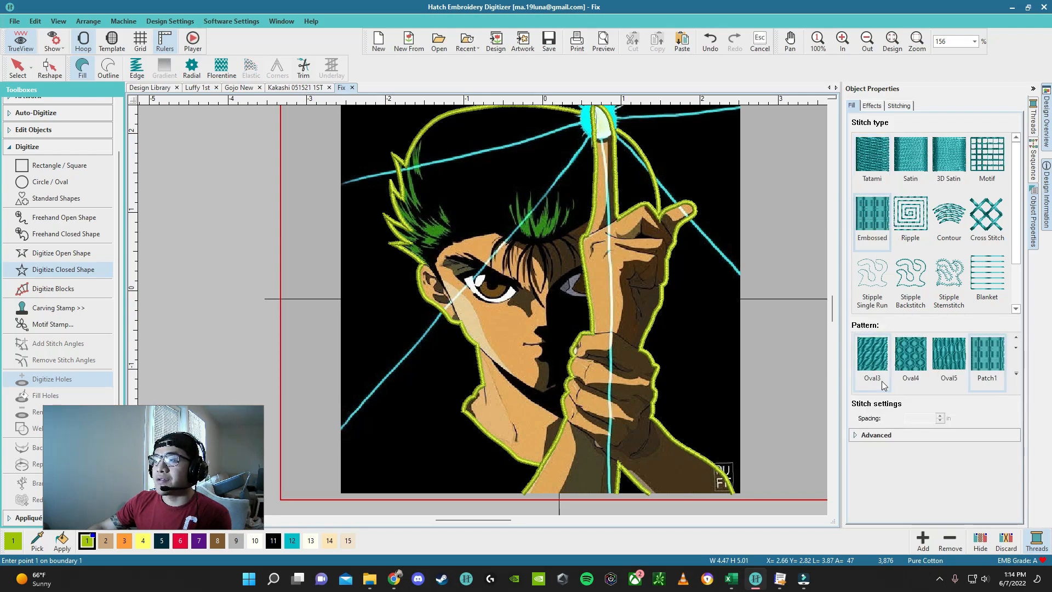
left_click(213, 222)
left_click(207, 327)
left_click(368, 331)
left_click(358, 209)
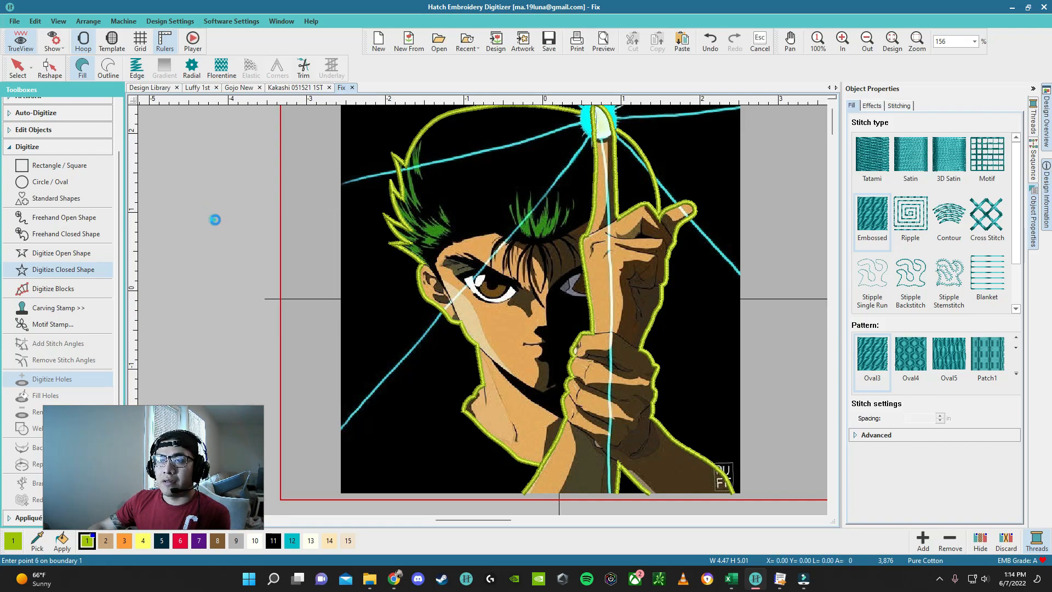
left_click(214, 219)
key("Return")
key("Escape")
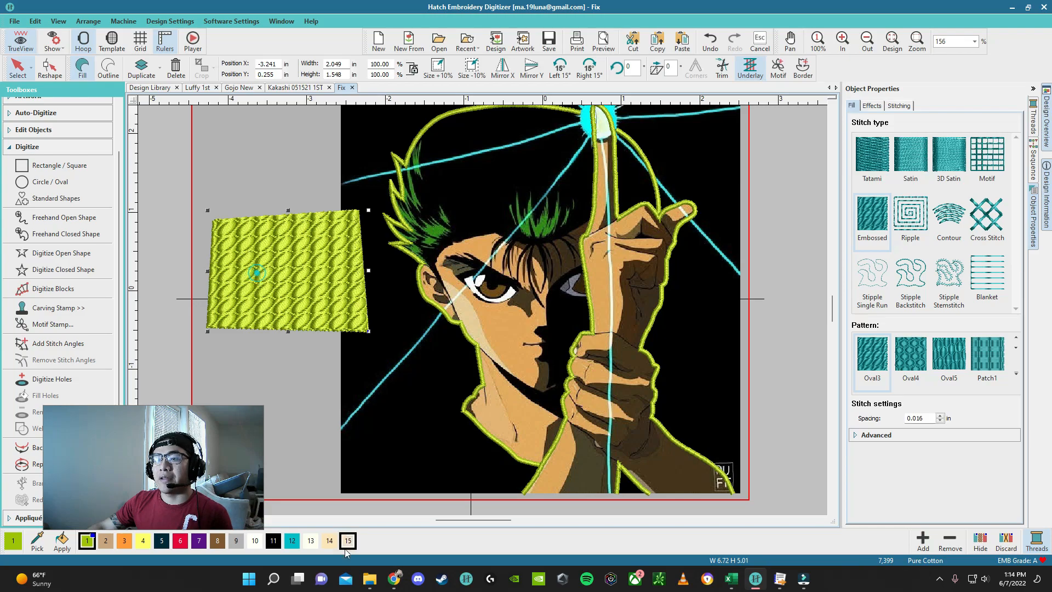
Step: Try black thread colour 11 and the Patch3 embossed pattern on the four-sided test shape, and delete the shape
left_click(273, 540)
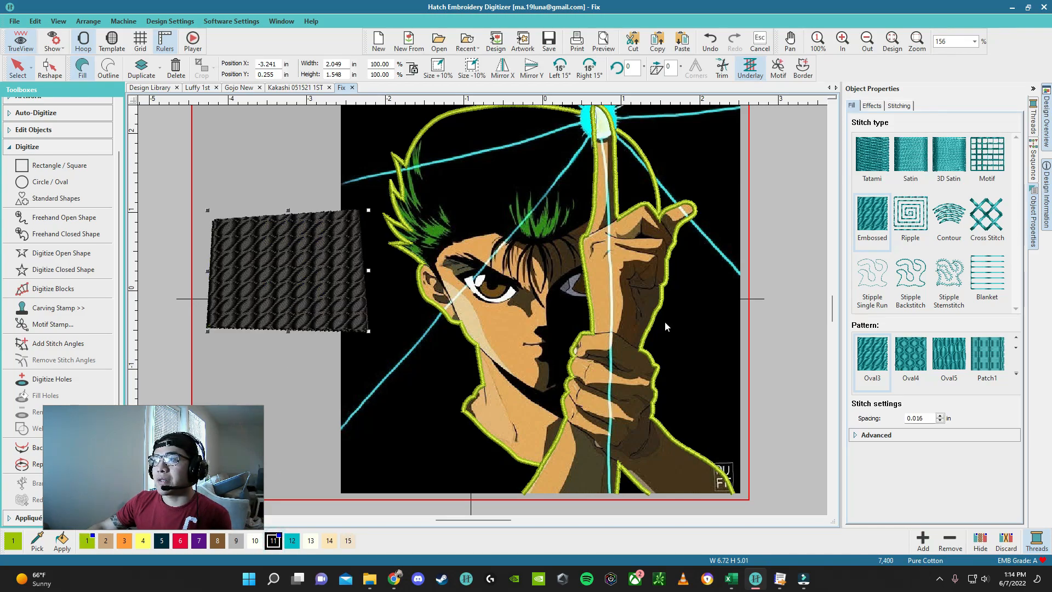
scroll(932, 361, "down", 4)
left_click(899, 362)
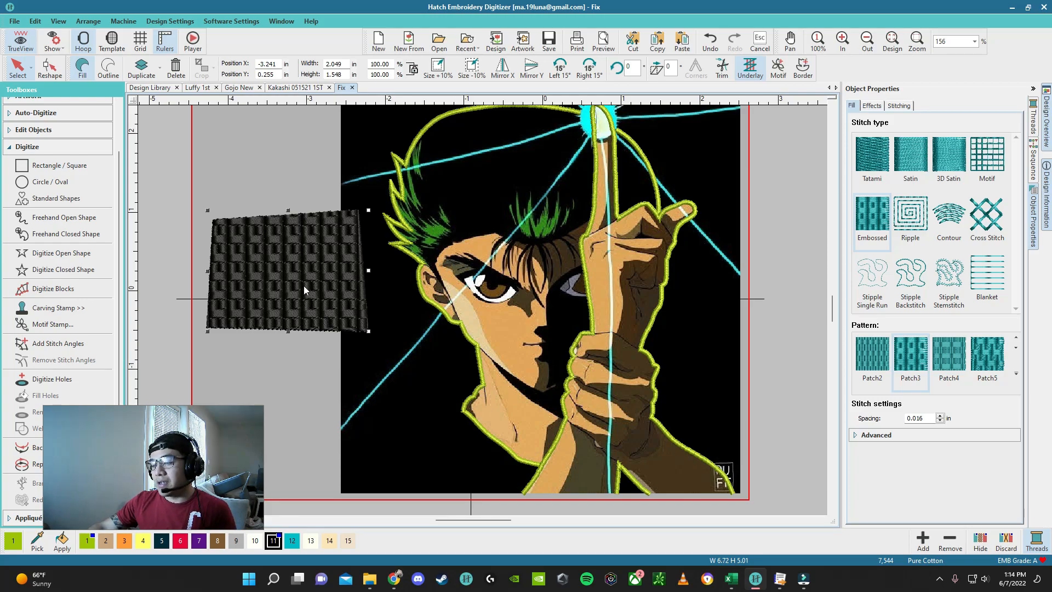
key("Delete")
Step: Start a new closed shape with Tatami as its fill stitch type
left_click(66, 269)
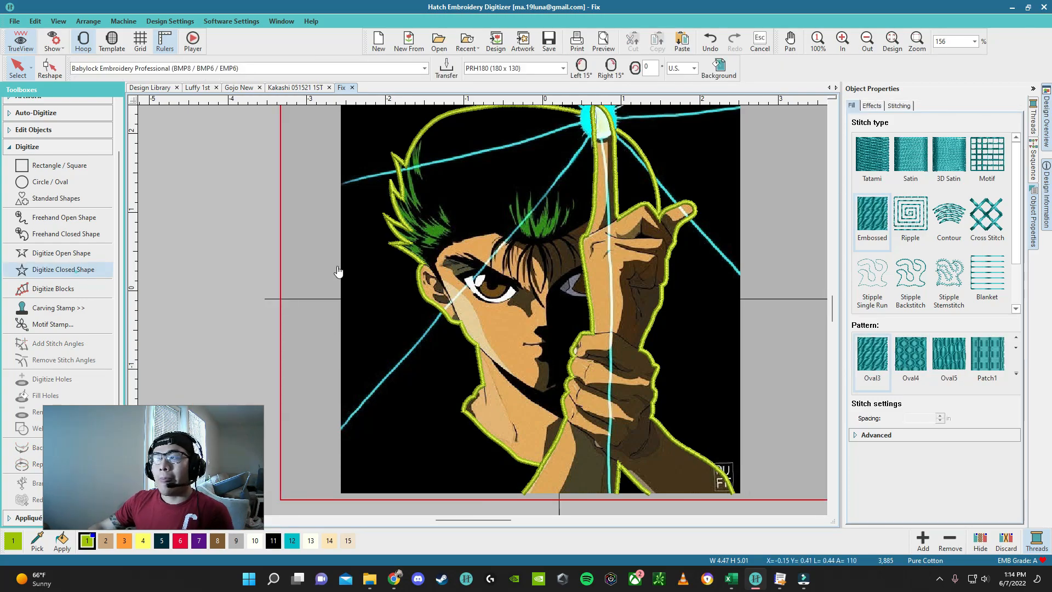
left_click(919, 169)
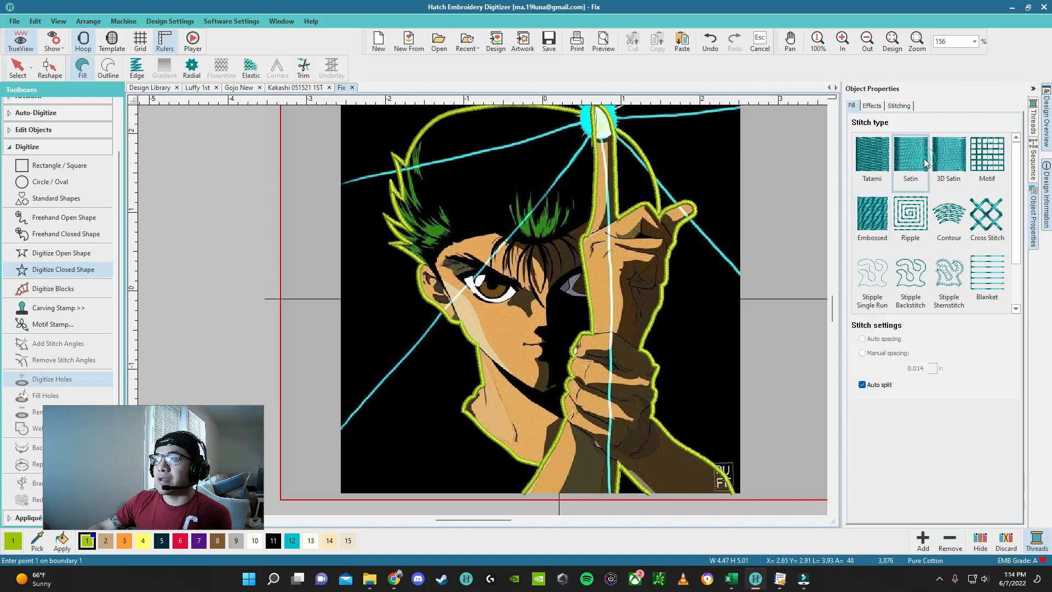
left_click(871, 172)
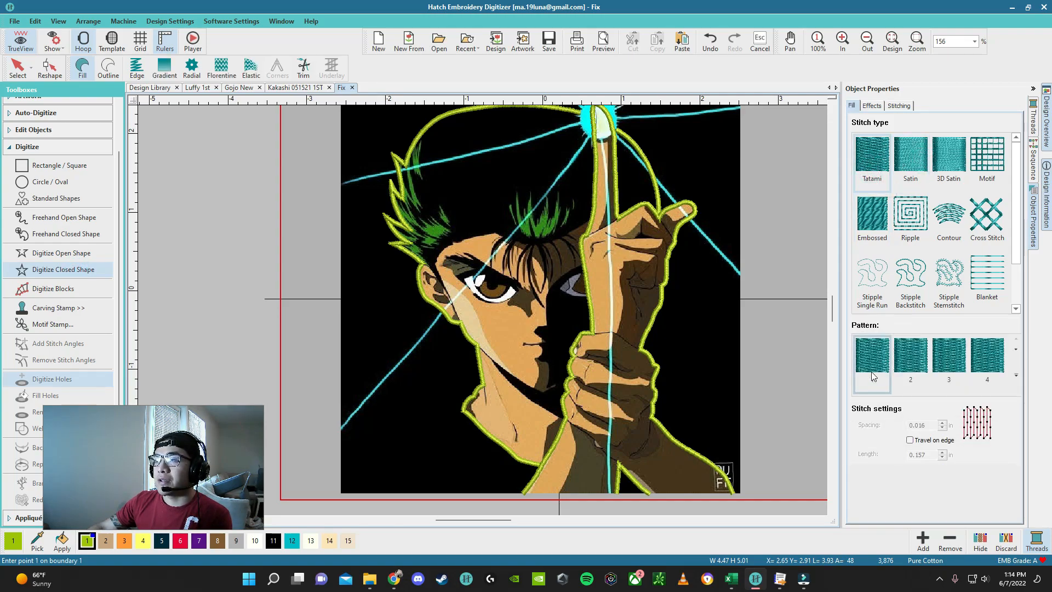
Step: Browse the Tatami fill patterns, sampling 2, 3 and 4, and keep pattern 1
scroll(943, 365, "down", 2)
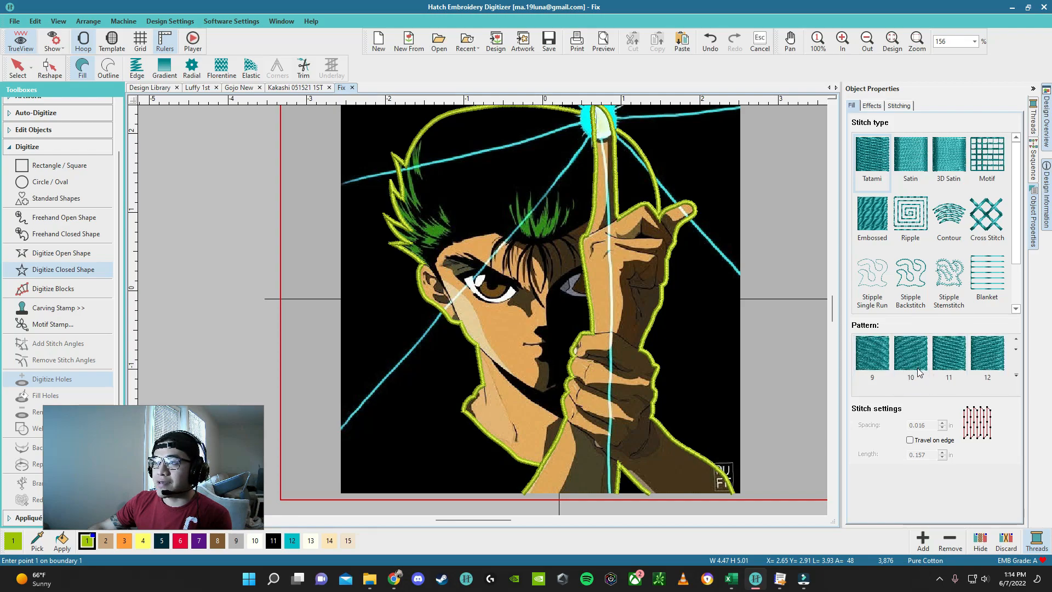
scroll(911, 366, "up", 2)
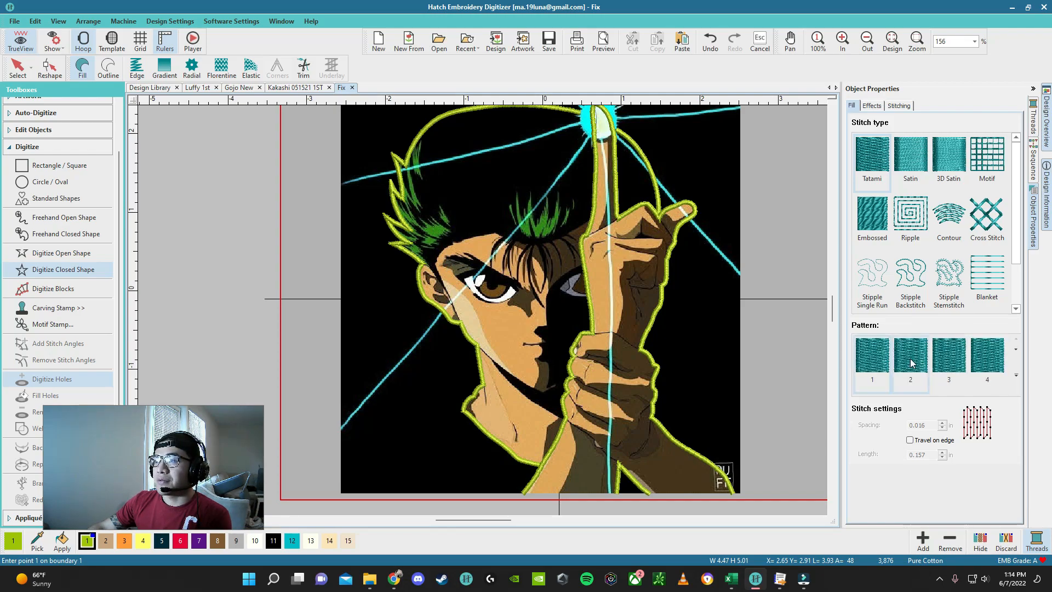
left_click(908, 359)
left_click(945, 359)
left_click(983, 354)
left_click(872, 359)
left_click(908, 359)
left_click(947, 359)
left_click(980, 358)
left_click(870, 360)
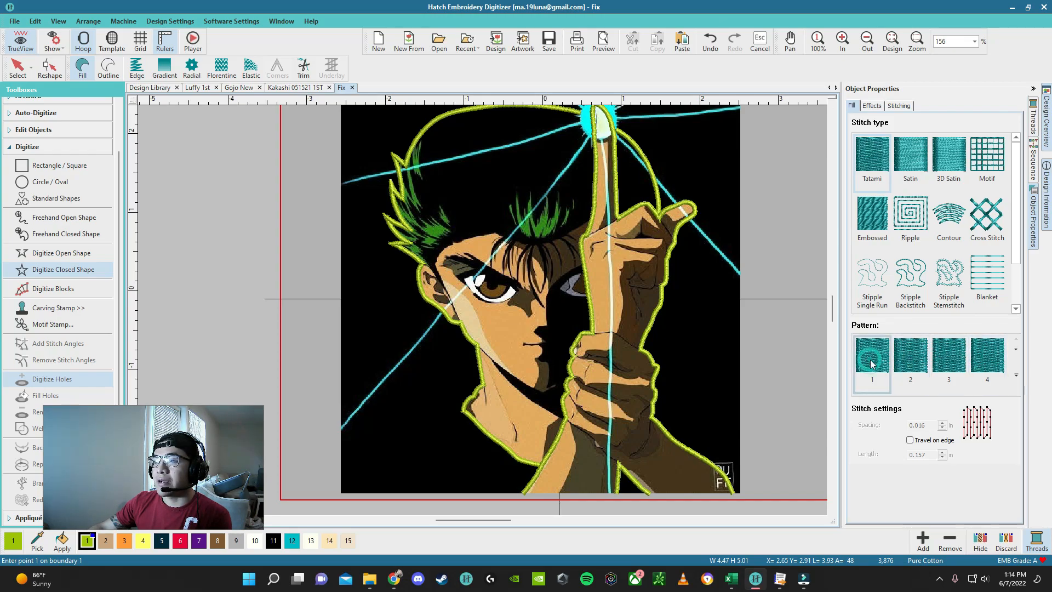
scroll(884, 366, "down", 2)
scroll(921, 378, "down", 1)
scroll(963, 378, "up", 3)
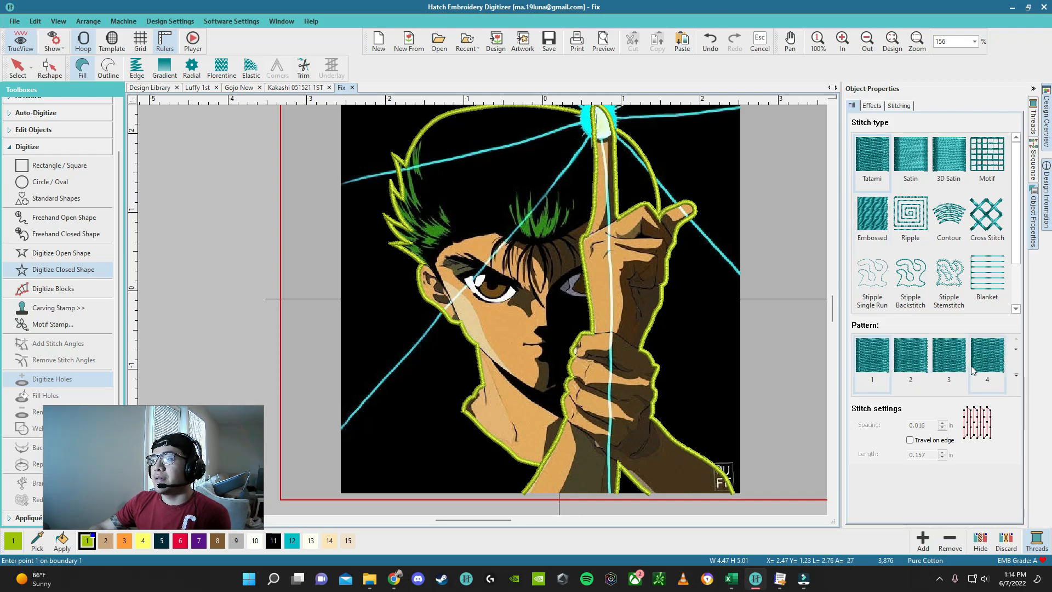
Step: Review the fill's effects, collapsing Feather Edge, Gradient Fill, Radial / Curve Fill and Elastic Embossed Fill, and show its stitching settings
left_click(899, 106)
left_click(853, 106)
left_click(870, 106)
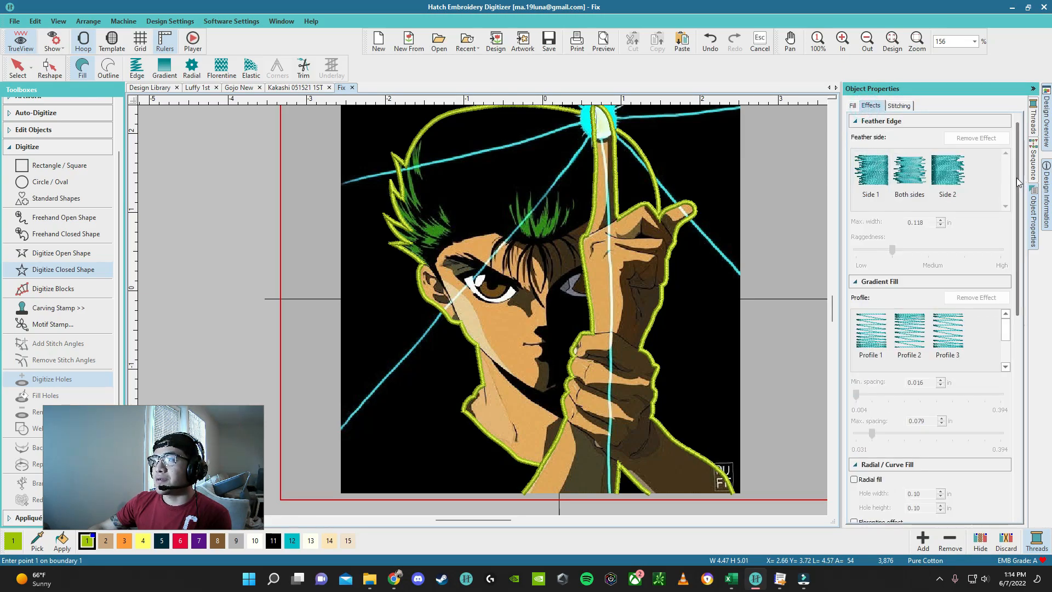
scroll(1017, 177, "down", 1)
left_click(869, 105)
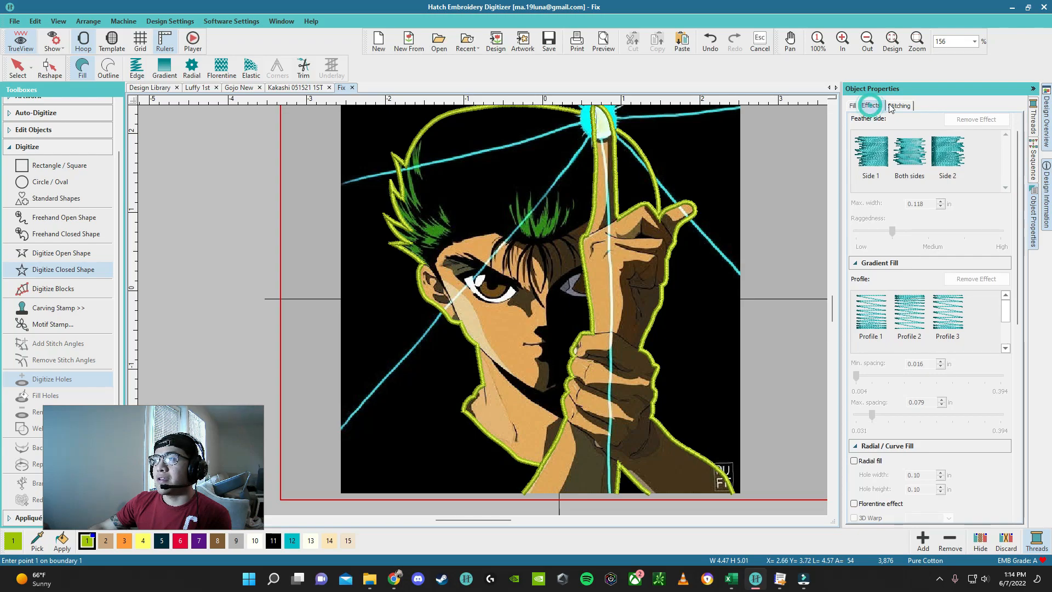
left_click_drag(1019, 195, 1025, 148)
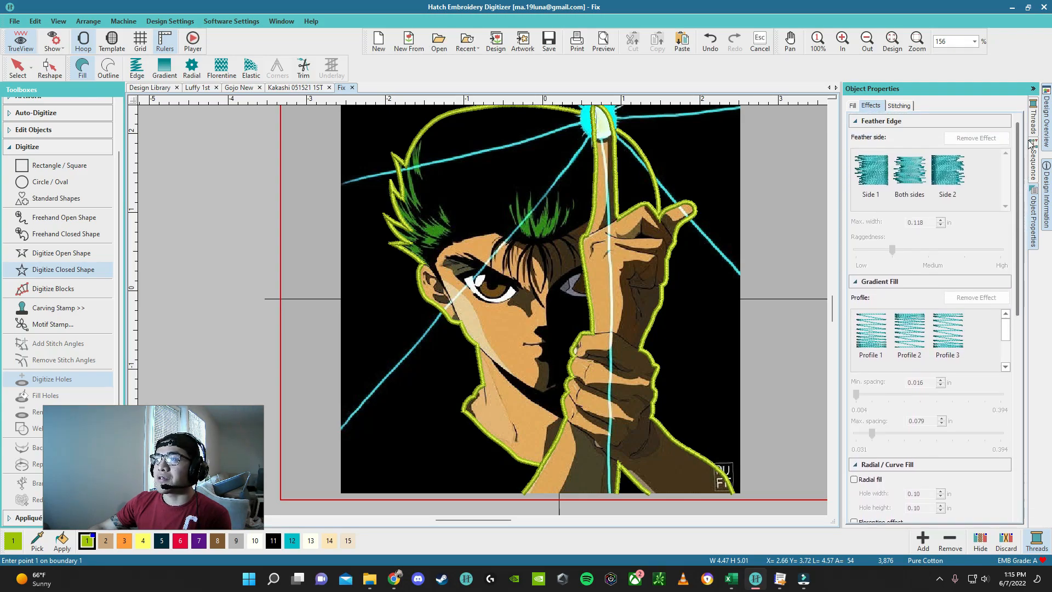
left_click(867, 121)
left_click(868, 135)
left_click(867, 149)
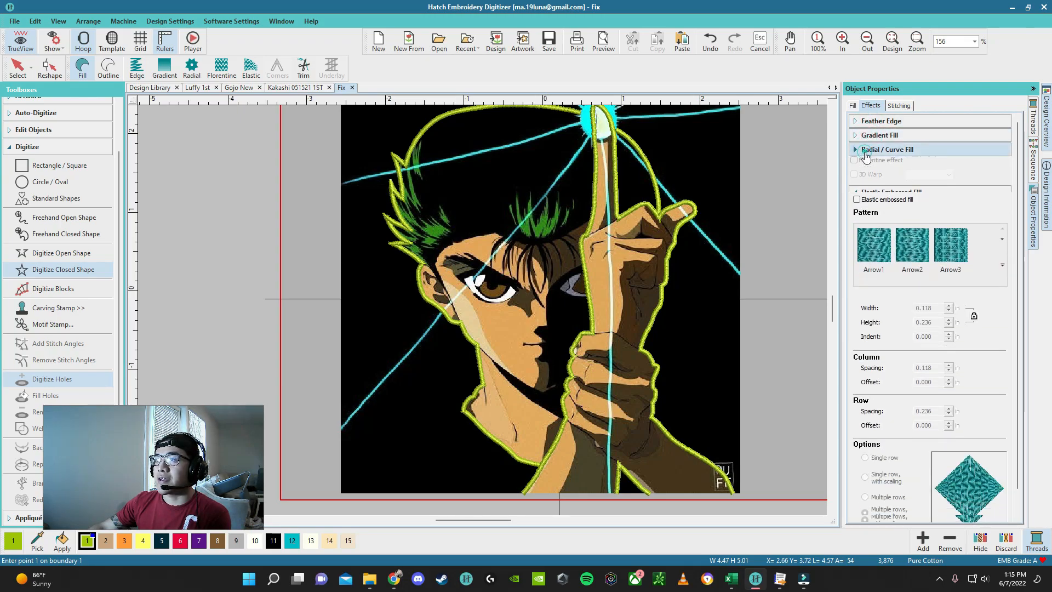
left_click(867, 164)
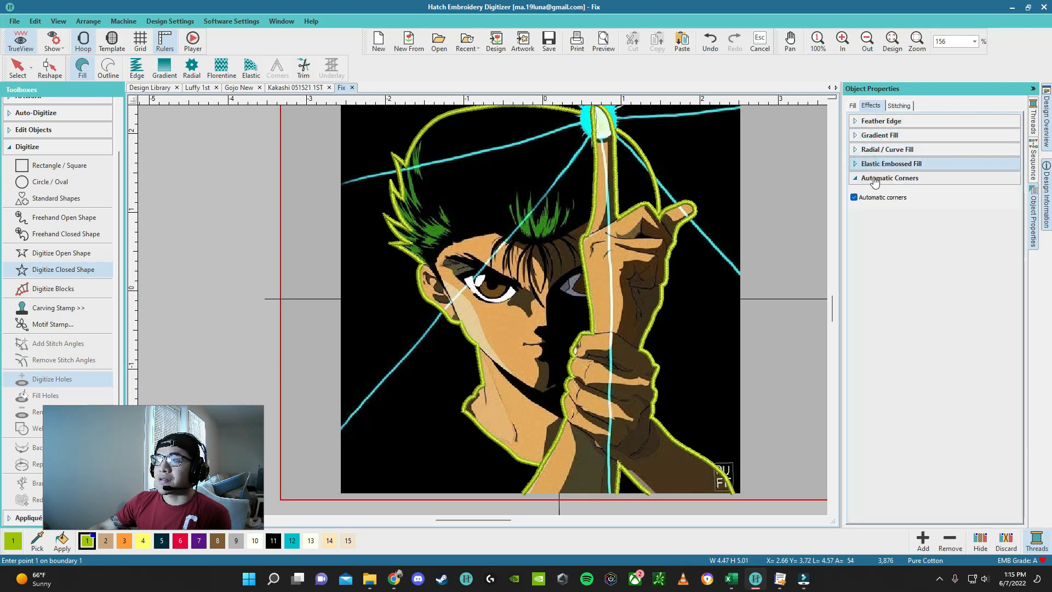
left_click(901, 106)
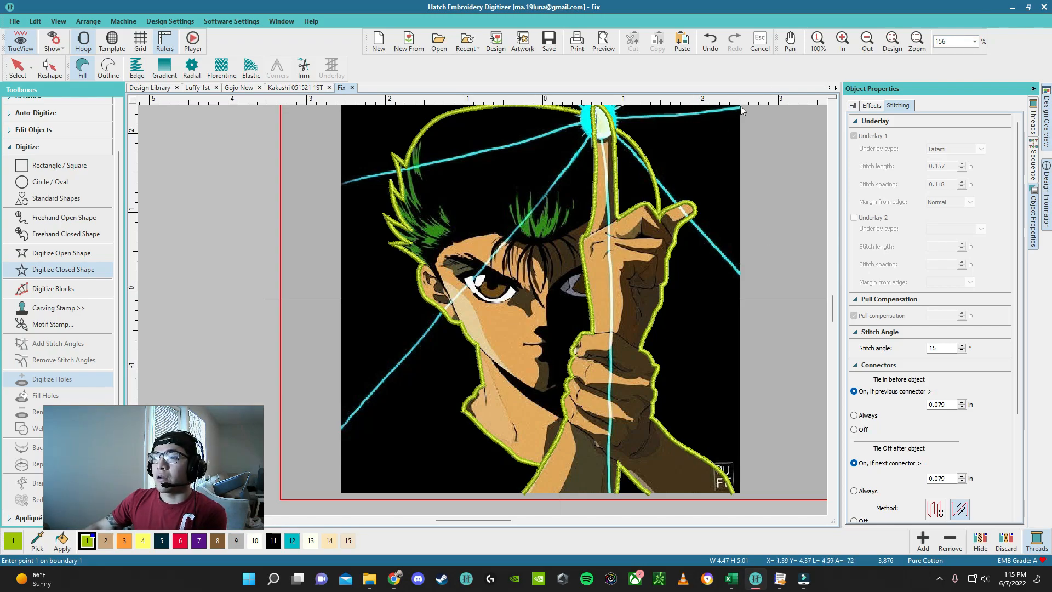
Step: Digitize a four-sided closed Tatami fill shape about 1.03 by 1.02 in beside the tip of the raised hand's thumb
left_click(708, 170)
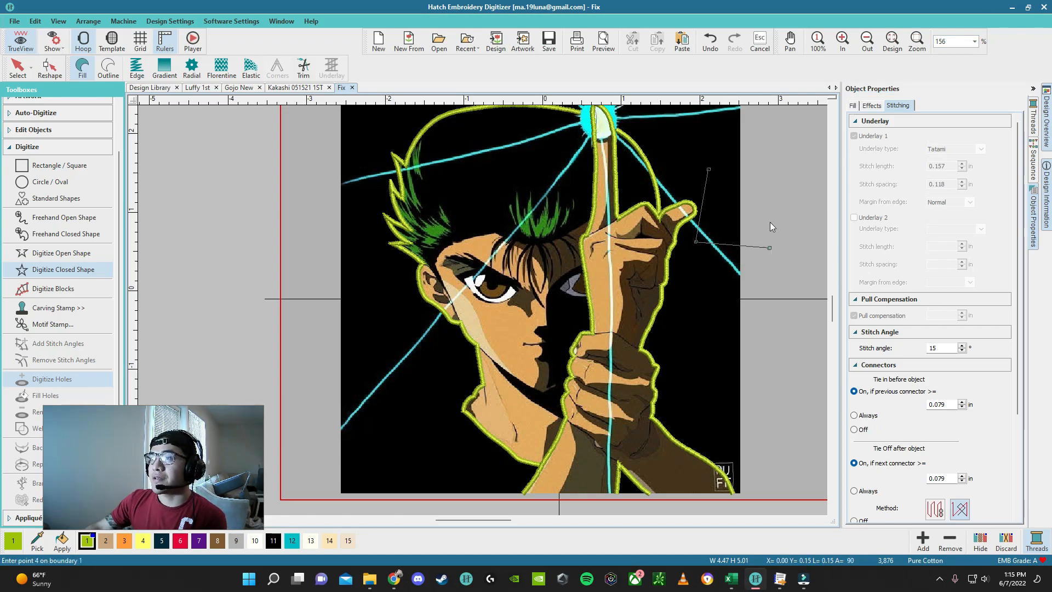
left_click(776, 168)
key("Return")
key("Escape")
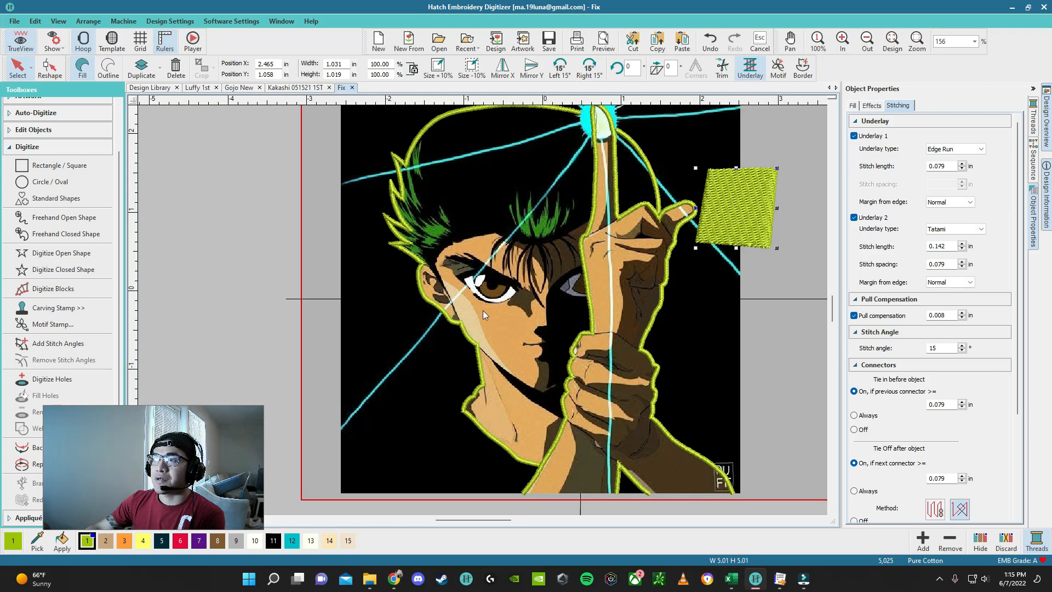
Step: Set the stitch spacing of the four-sided Tatami fill beside the thumb to 0.015 in
scroll(731, 203, "up", 3)
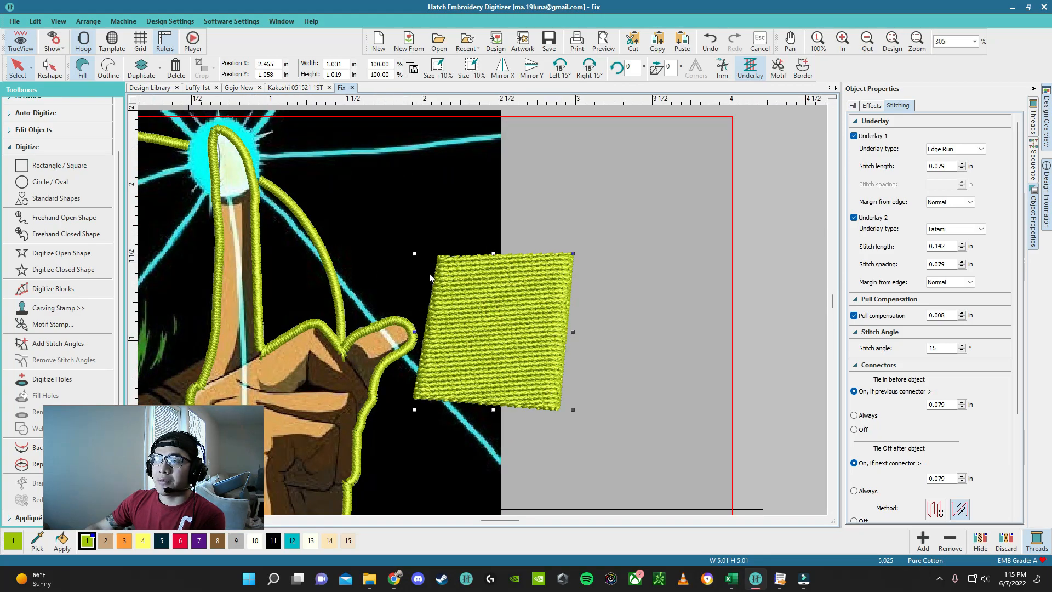
left_click(852, 105)
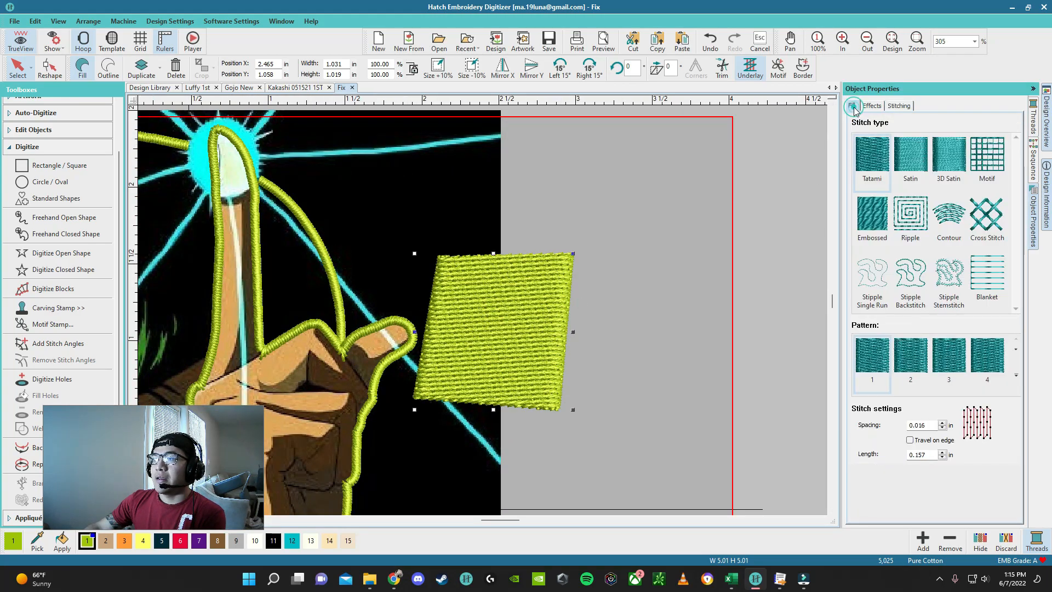
left_click(931, 425)
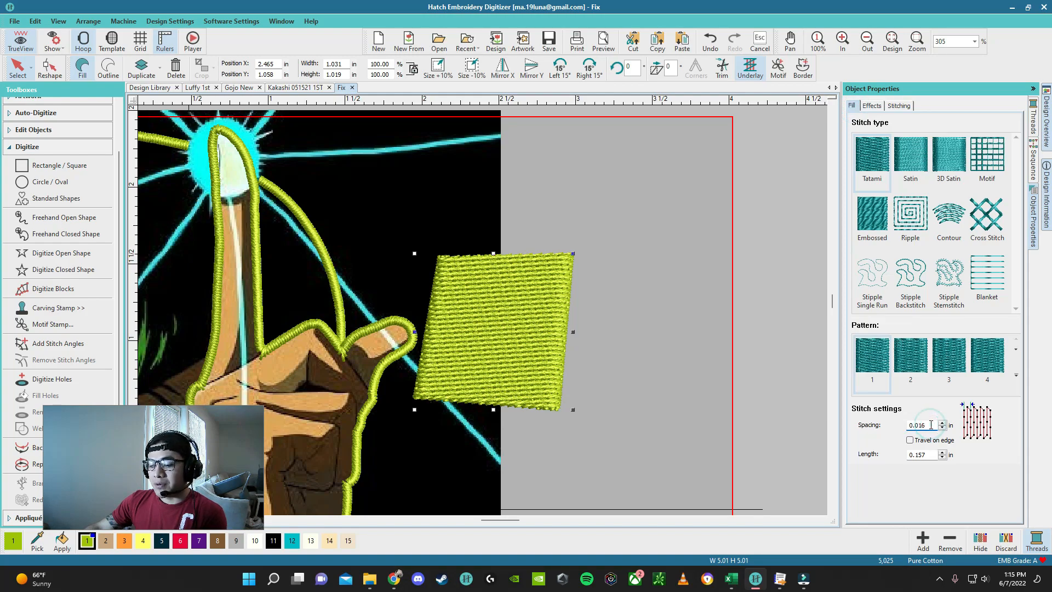
type("5")
key("Return")
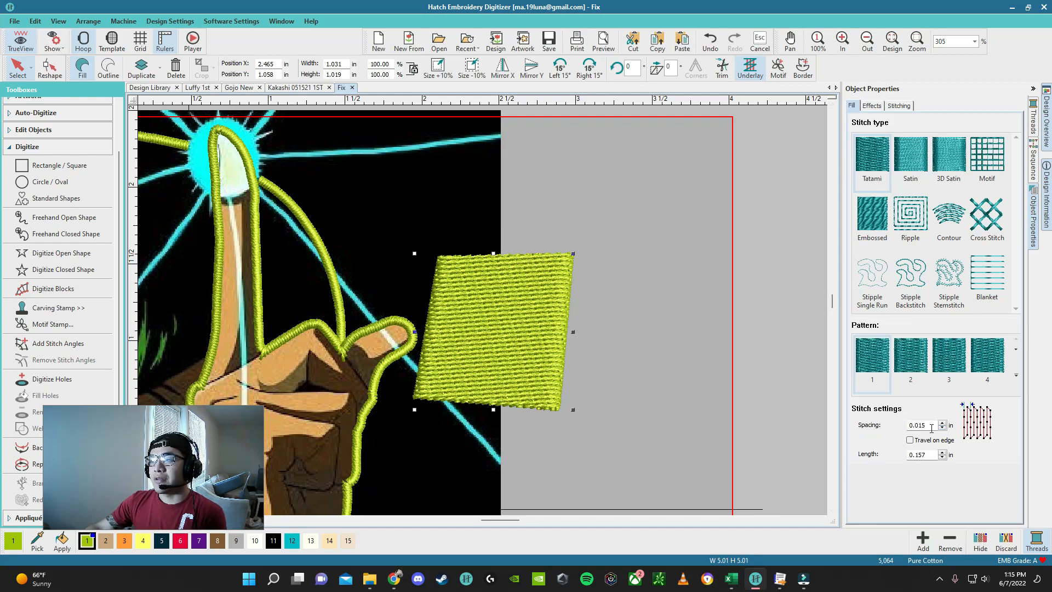
Step: Set the pull compensation of the four-sided Tatami fill beside the thumb to 0.010 in
left_click(86, 274)
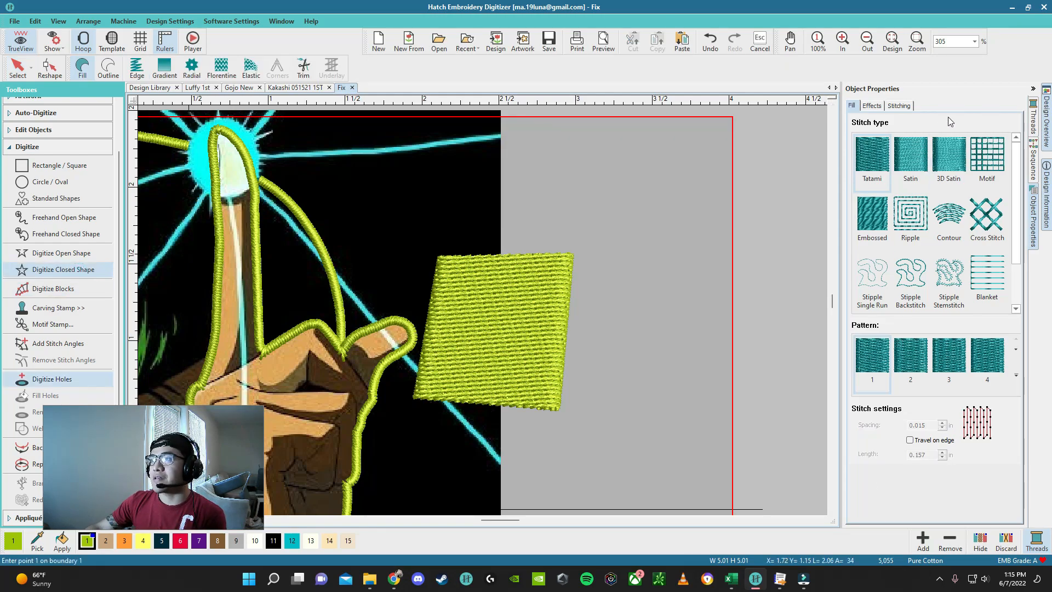
left_click(898, 105)
scroll(1020, 187, "down", 2)
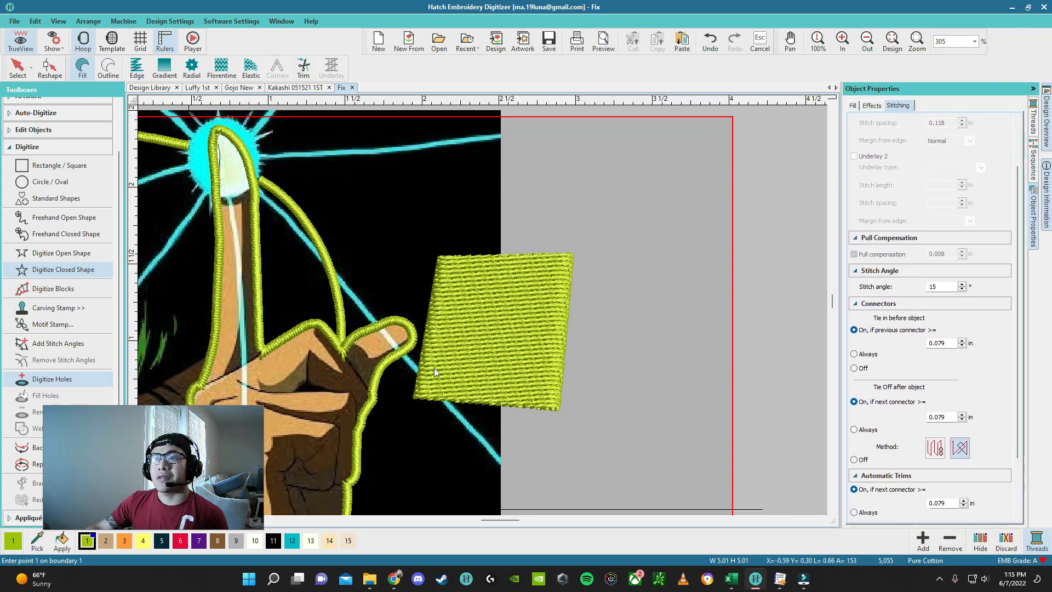
left_click(456, 336)
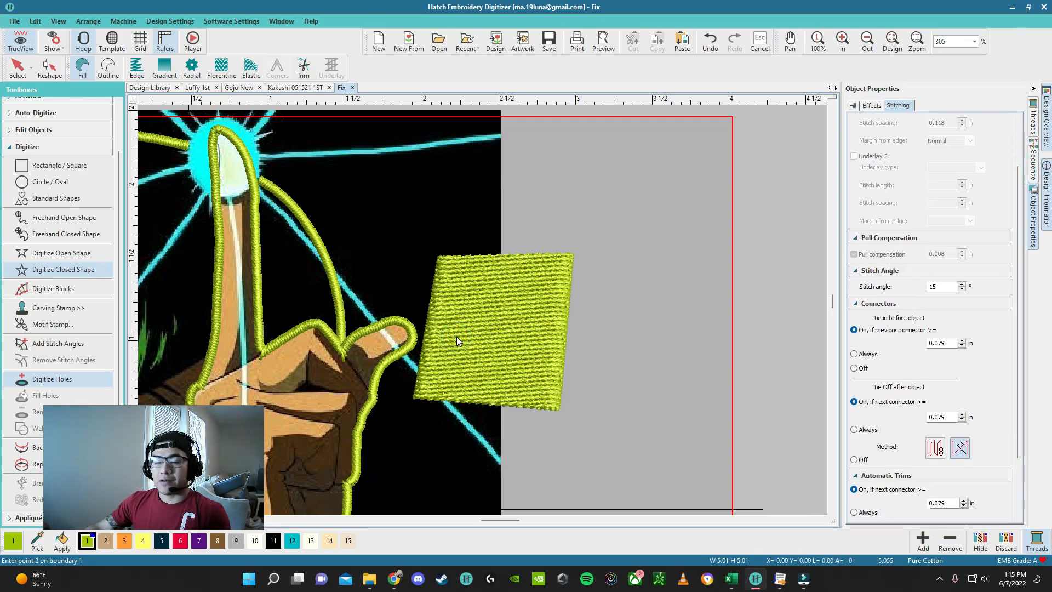
key("Escape")
left_click(456, 336)
left_click(949, 254)
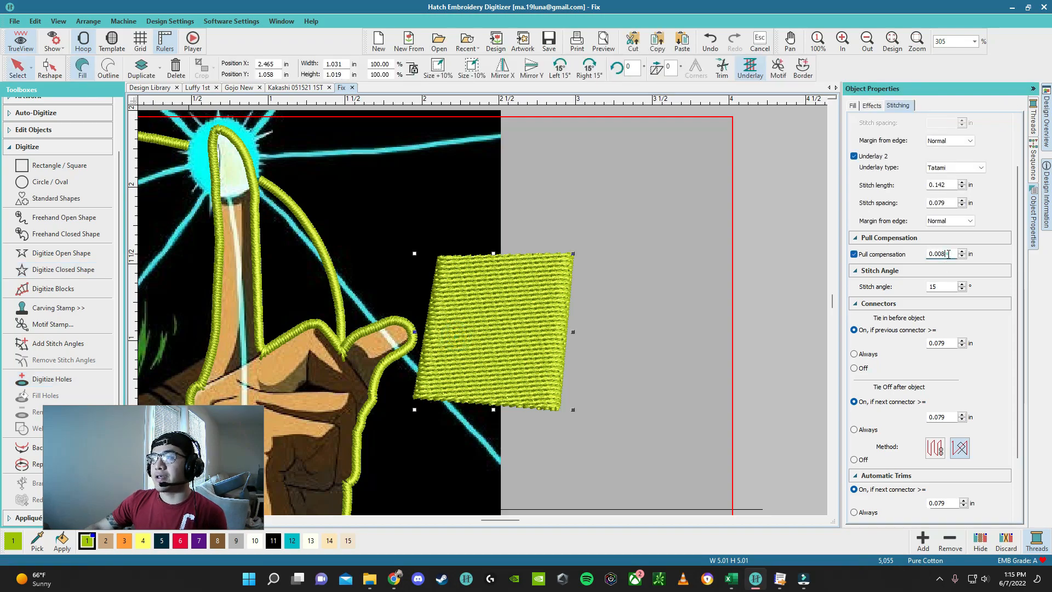
key("BackSpace")
key("BackSpace")
type("10")
key("Return")
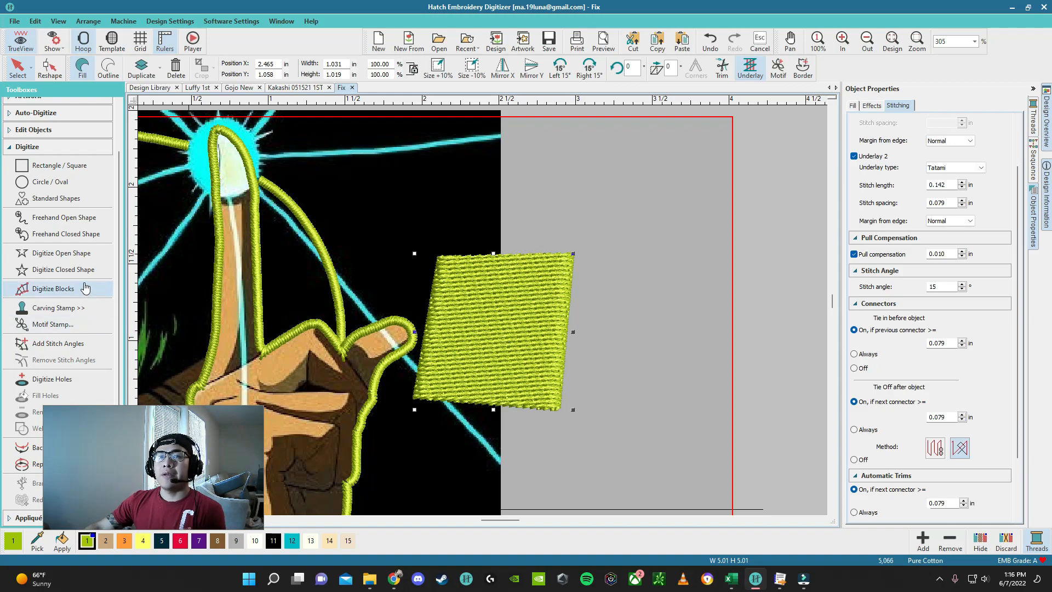
Step: Digitize a round closed Tatami fill shape about 1.27 by 1.24 in, clear of the artwork beside the four-sided shape
left_click(70, 269)
scroll(656, 229, "down", 1)
left_click(540, 260)
left_click(485, 338)
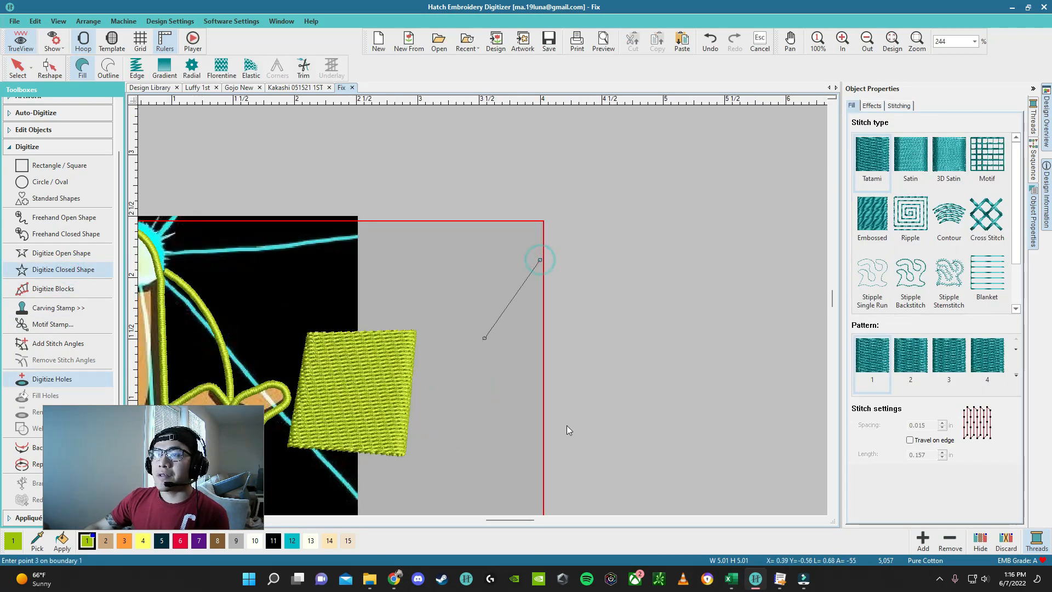
right_click(566, 407)
right_click(640, 321)
right_click(542, 257)
key("Return")
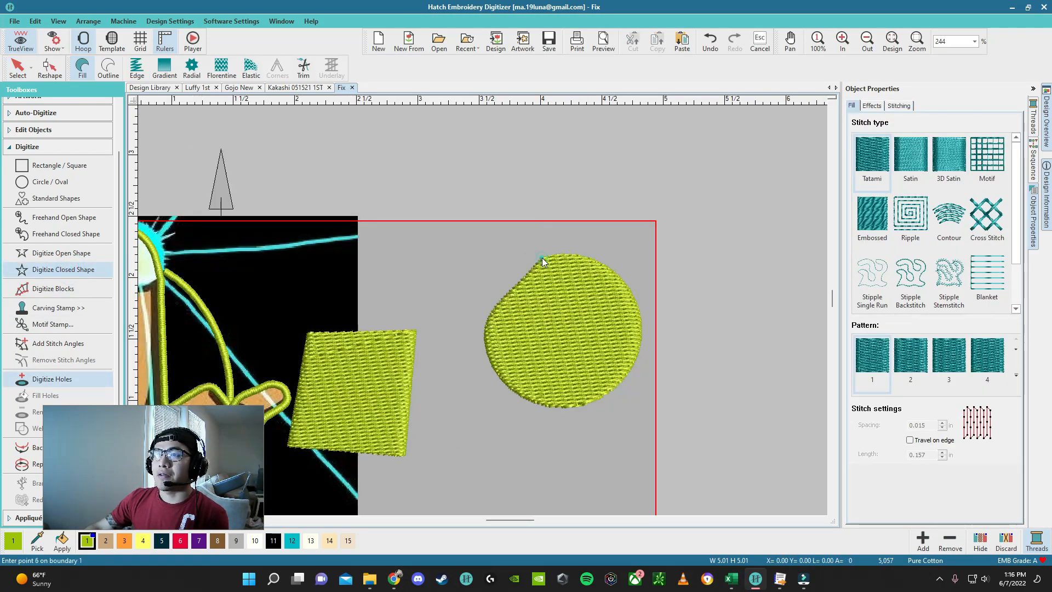
key("h")
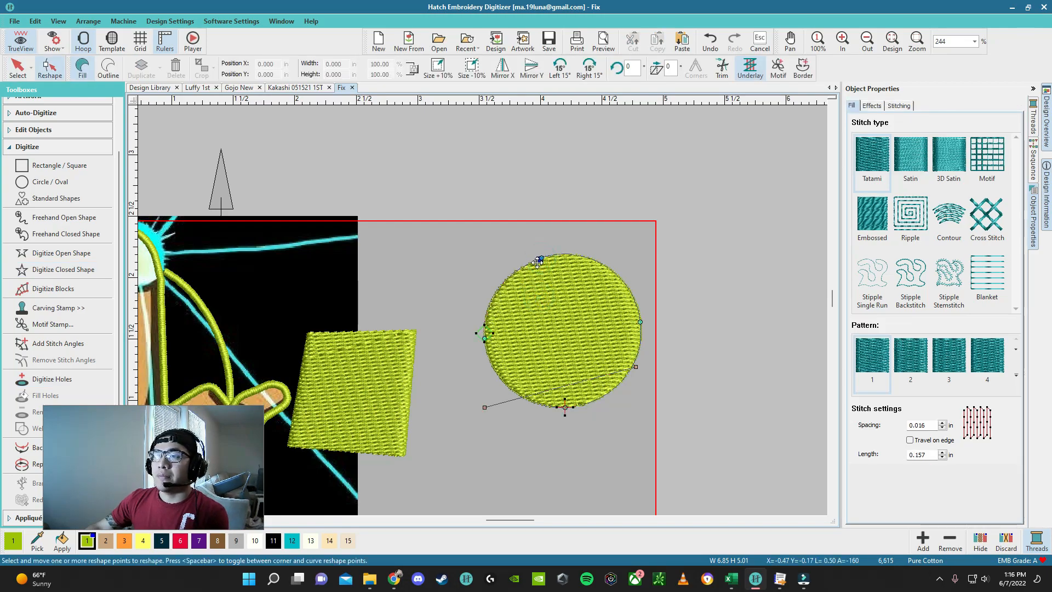
key("Escape")
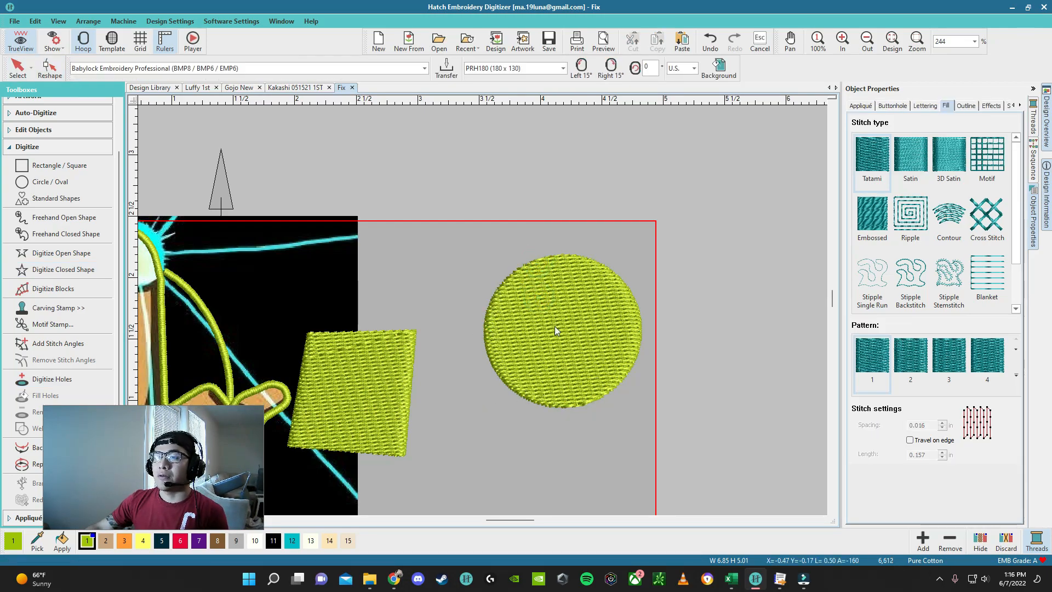
Step: Reshape the round Tatami fill into a taller, narrower oval by moving its four outline points
left_click(555, 326)
left_click(563, 199)
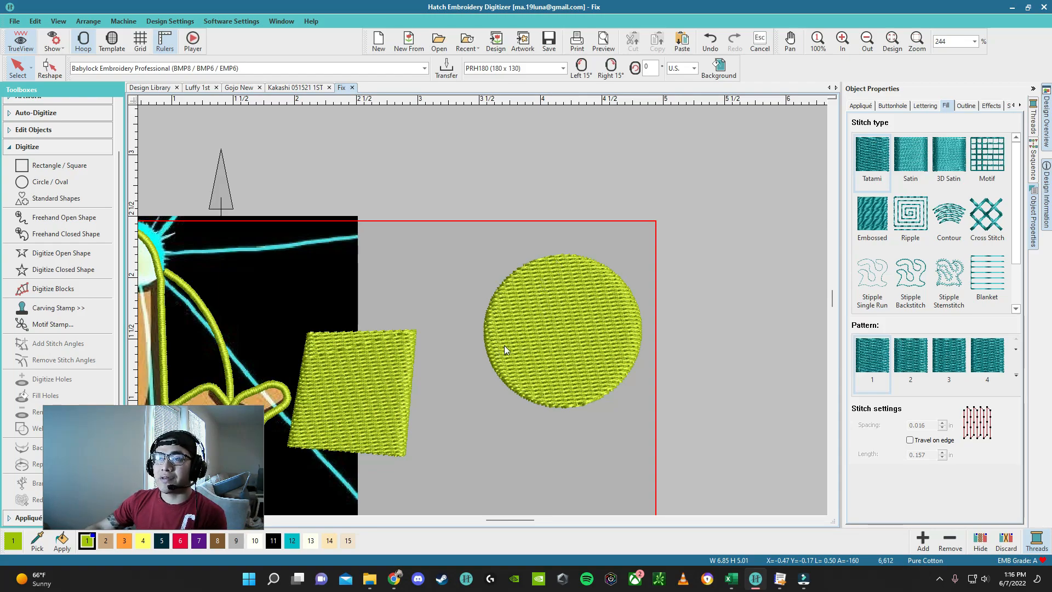
left_click(476, 330)
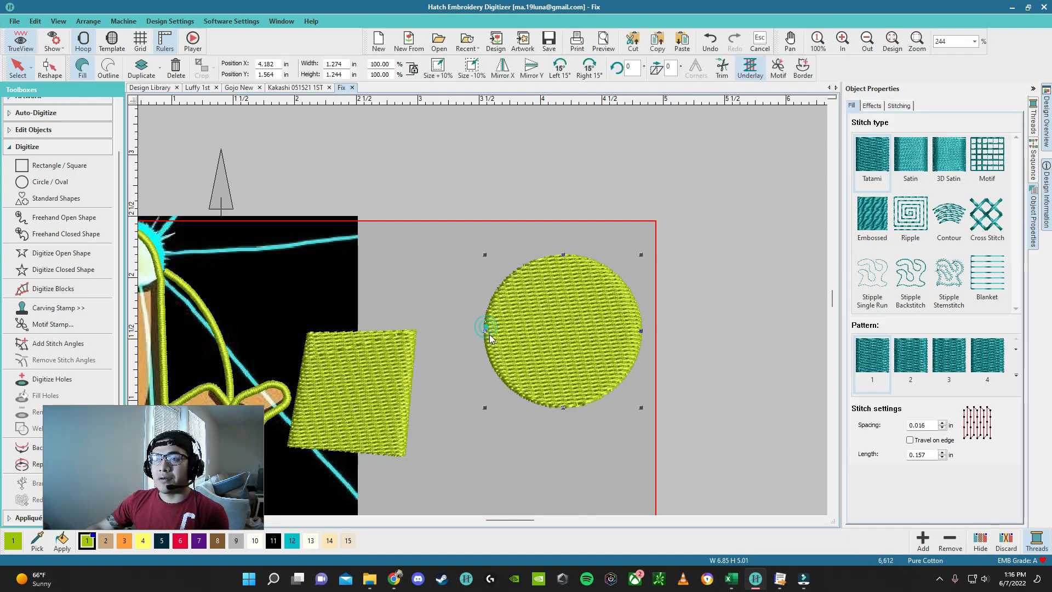
key("h")
left_click_drag(484, 339, 498, 340)
left_click_drag(639, 323, 630, 325)
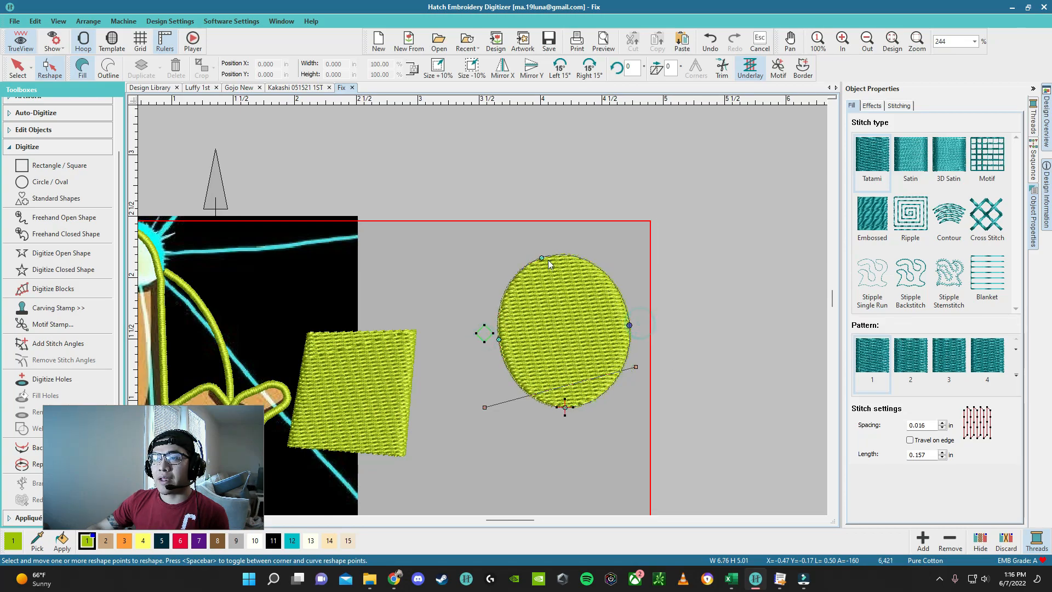
left_click_drag(547, 258, 554, 246)
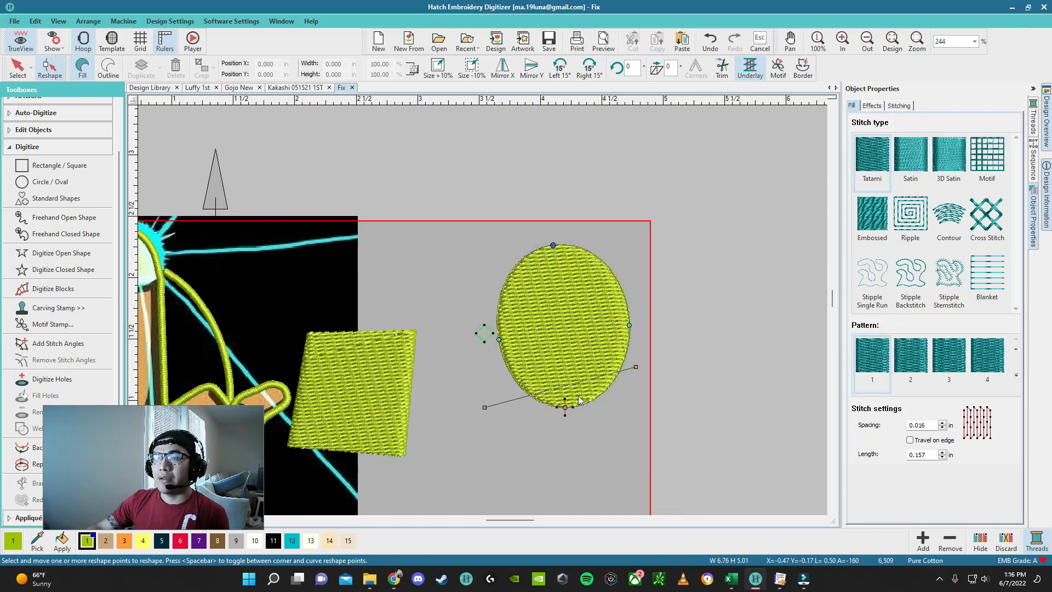
left_click_drag(565, 407, 566, 417)
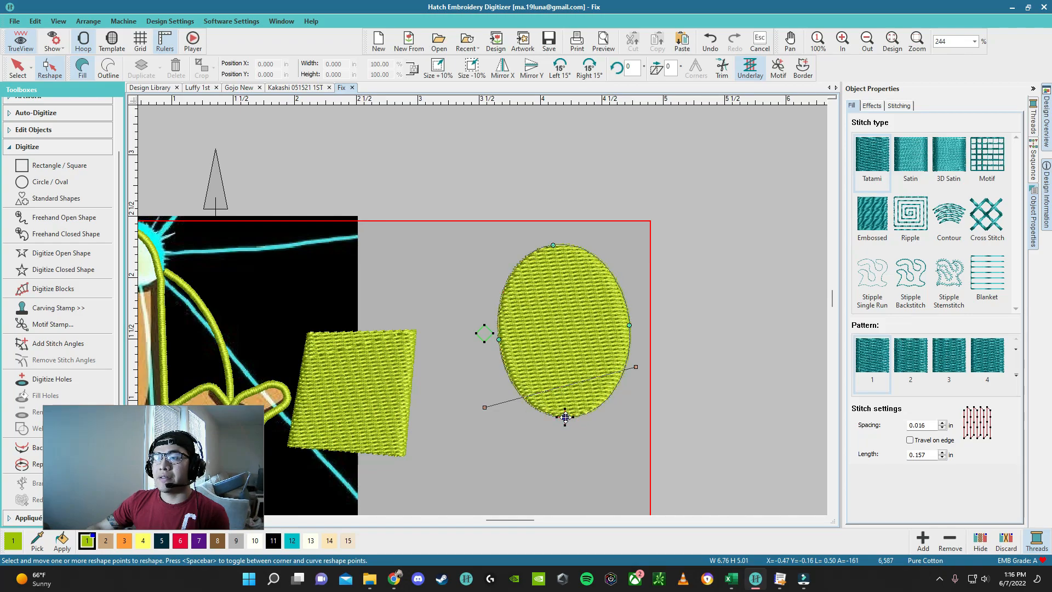
key("Escape")
scroll(524, 359, "down", 1)
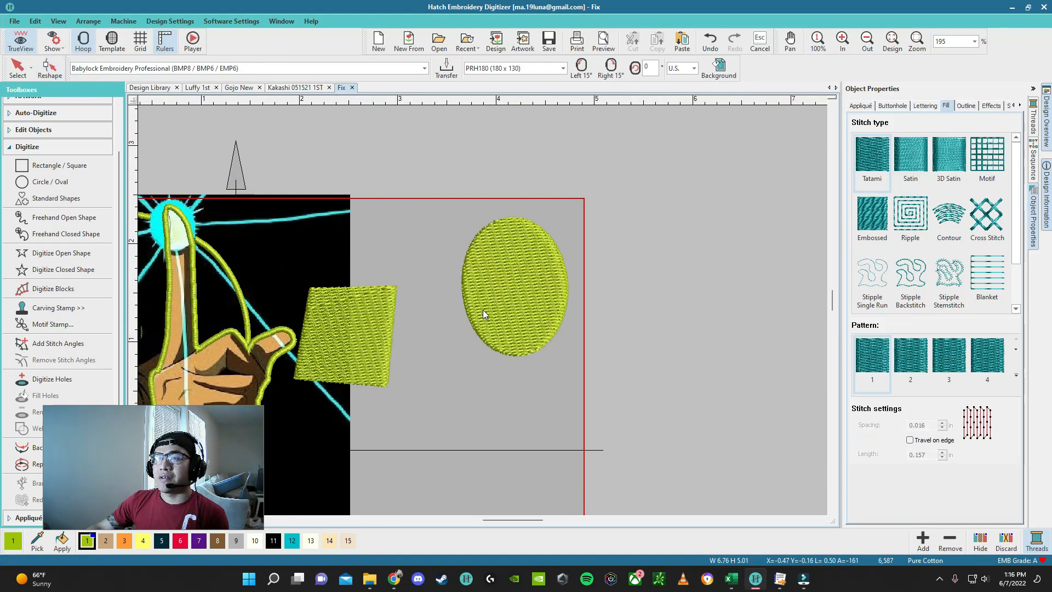
Step: Delete the oval and the four-sided Tatami test shapes beside the artwork
scroll(483, 311, "up", 1)
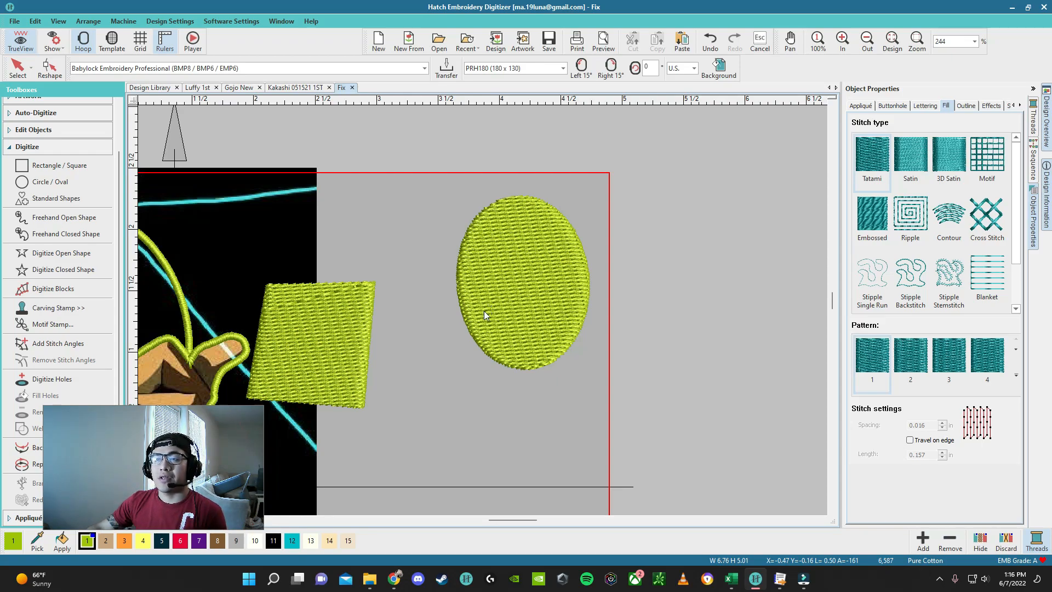
left_click(492, 297)
key("Delete")
left_click(320, 320)
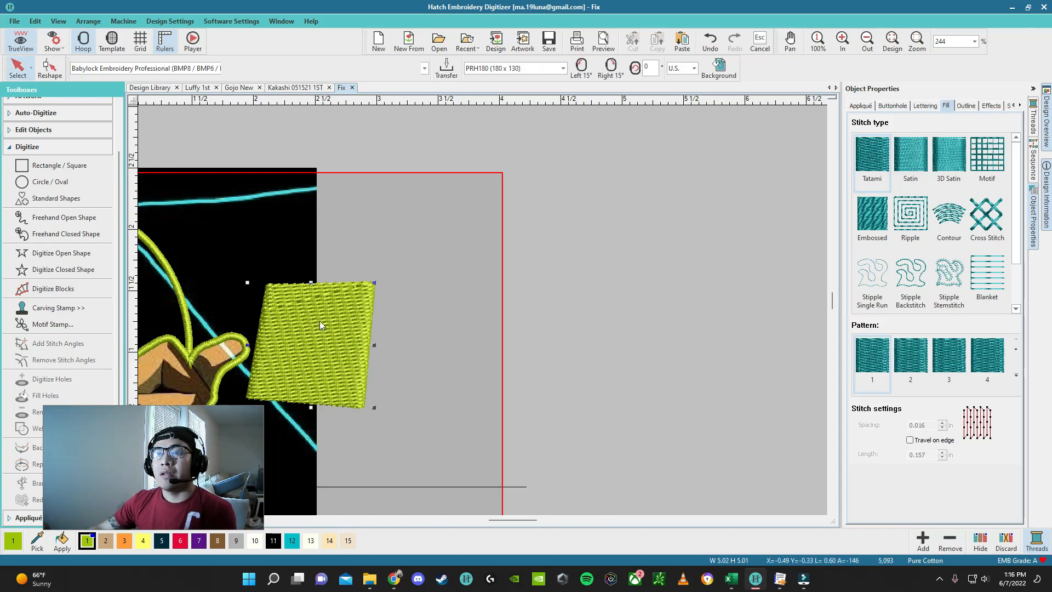
key("Delete")
Step: Start a new closed shape, collapse its stitching sections from Underlay through Auto Jump, and return to its Tatami fill settings
left_click(60, 269)
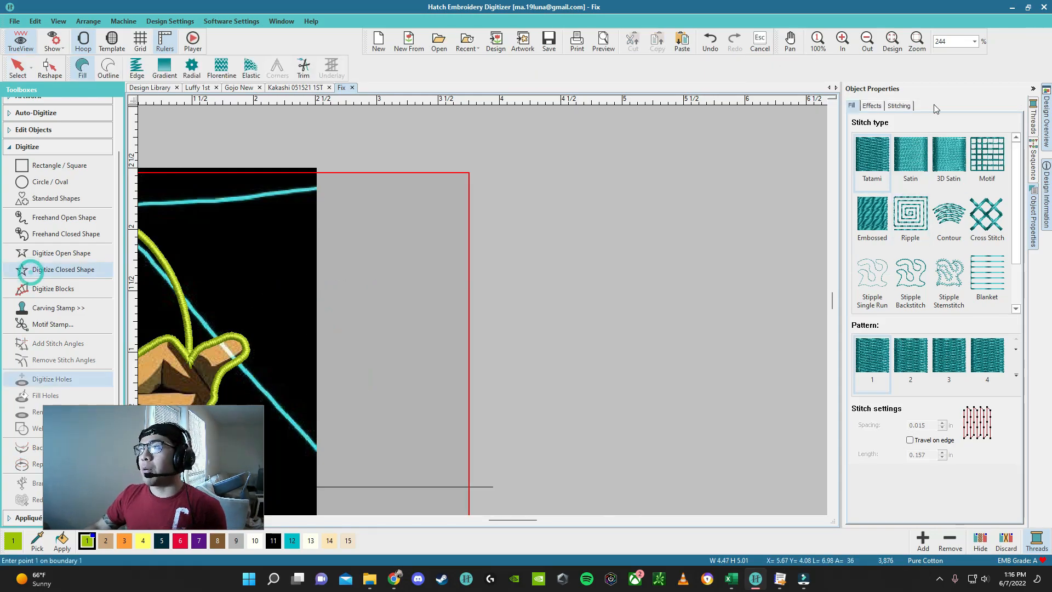
left_click(903, 107)
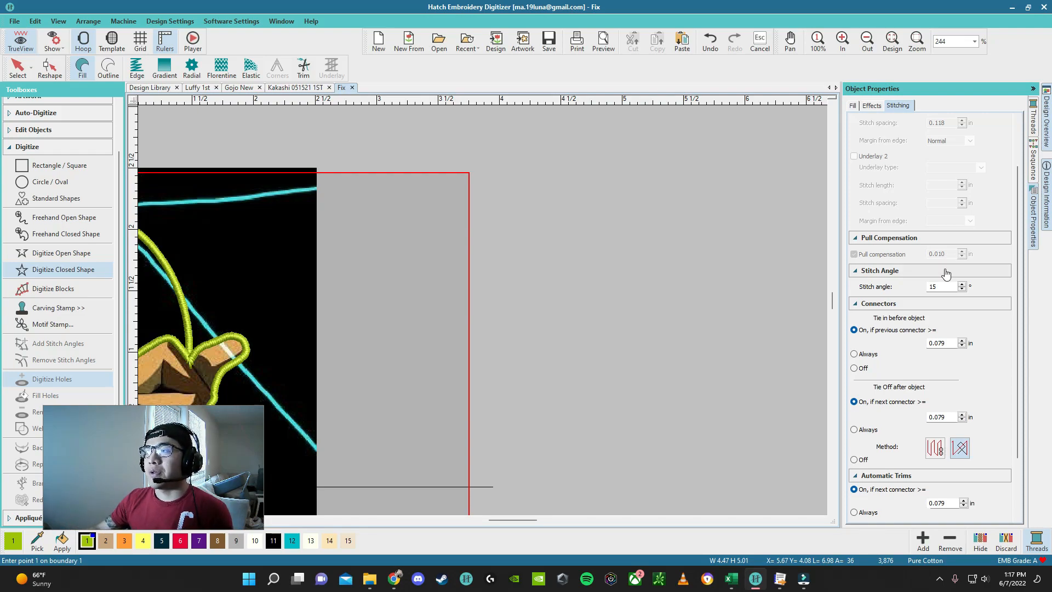
scroll(893, 240, "up", 2)
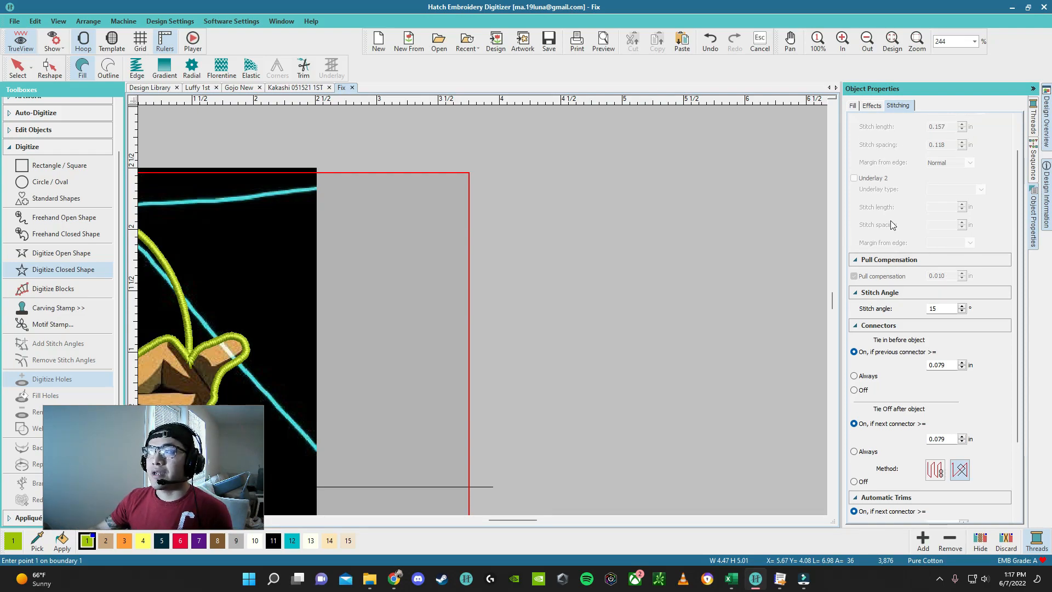
left_click(890, 119)
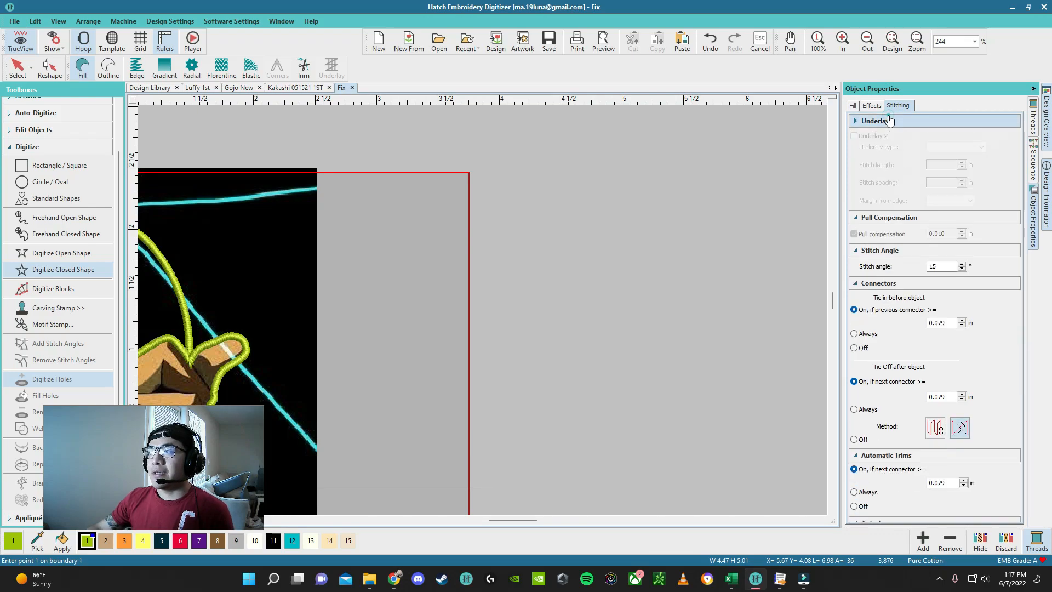
left_click(888, 135)
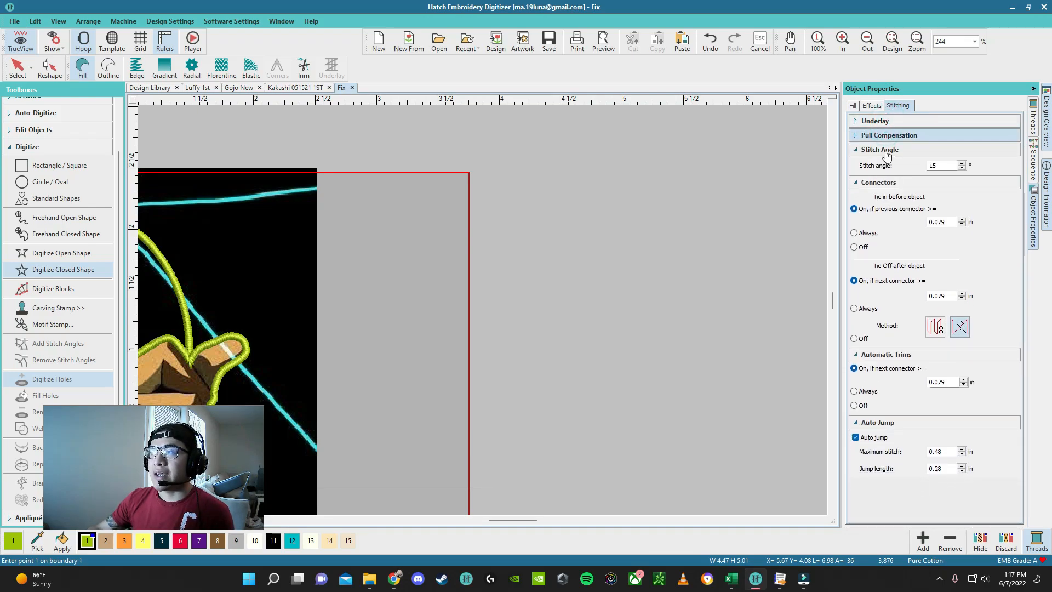
left_click(886, 154)
left_click(888, 165)
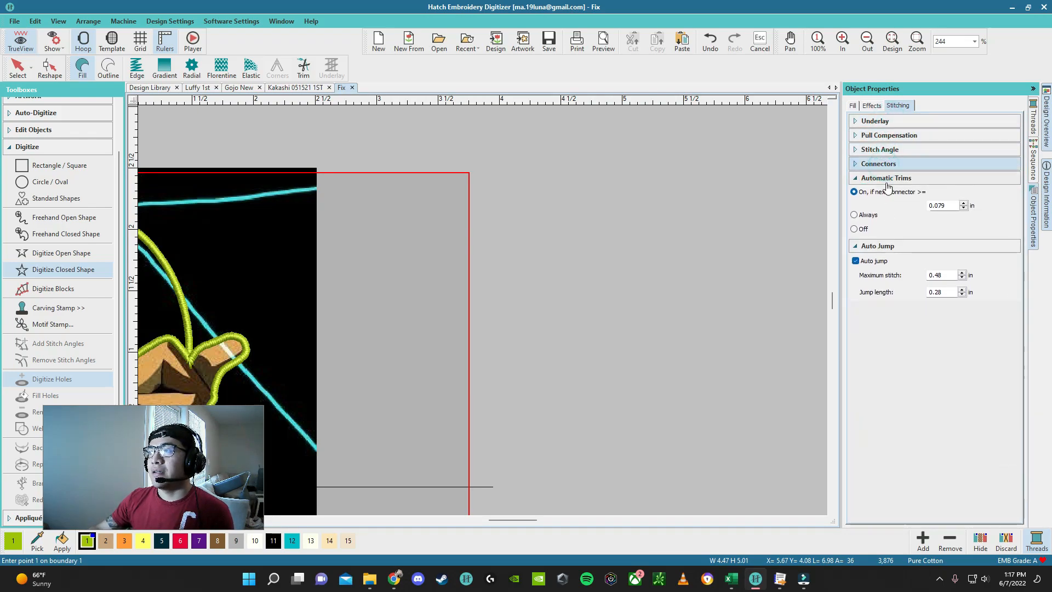
left_click(888, 179)
left_click(890, 193)
left_click(853, 106)
Step: Make colour 15 current, search the threads for "tan" and assign thread 1141 to that colour
scroll(482, 312, "down", 5)
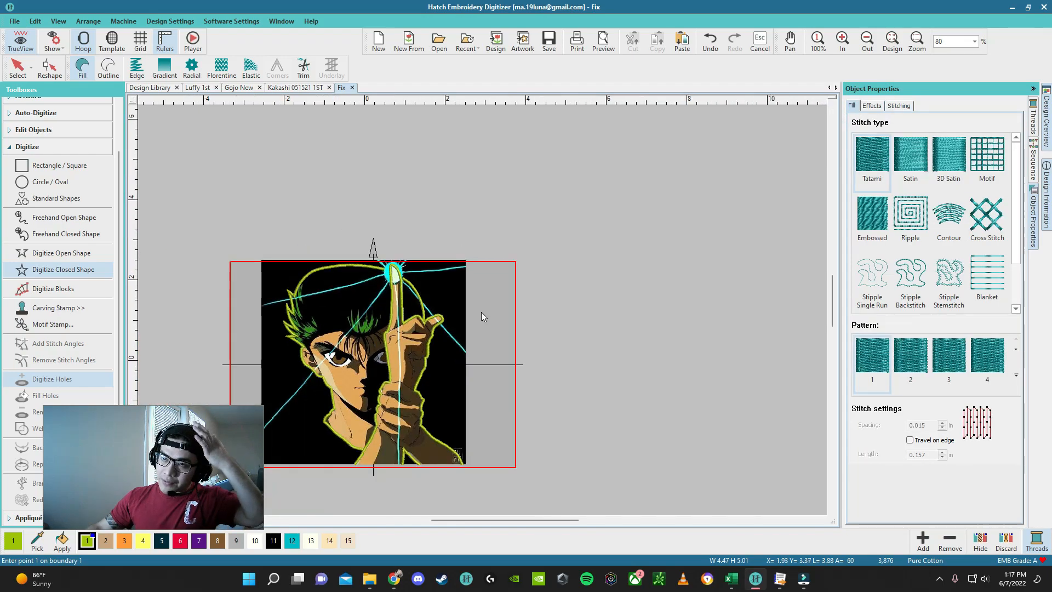
scroll(493, 315, "up", 5)
scroll(488, 320, "up", 1)
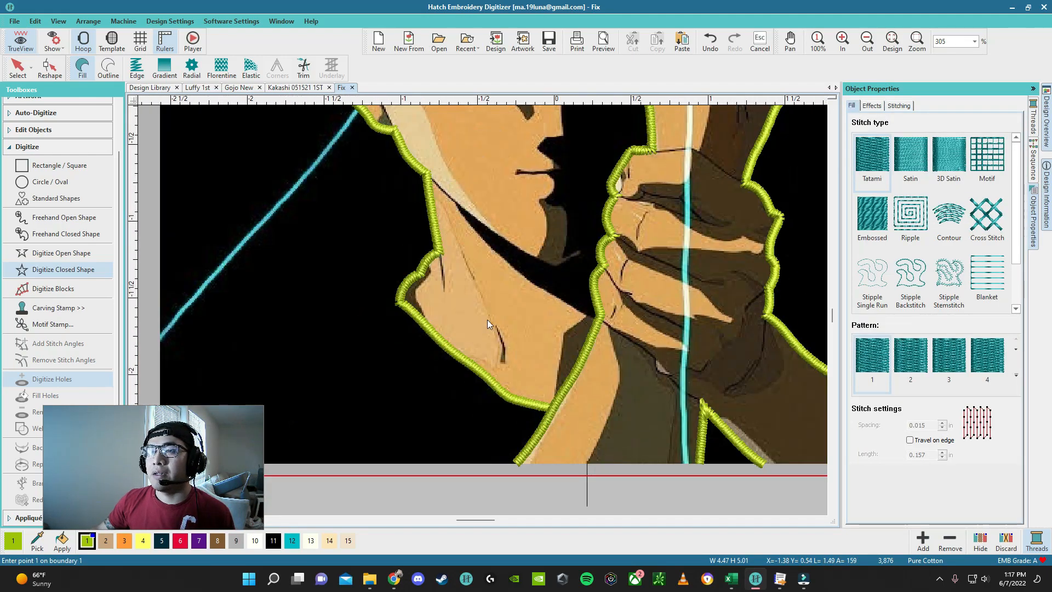
left_click(349, 540)
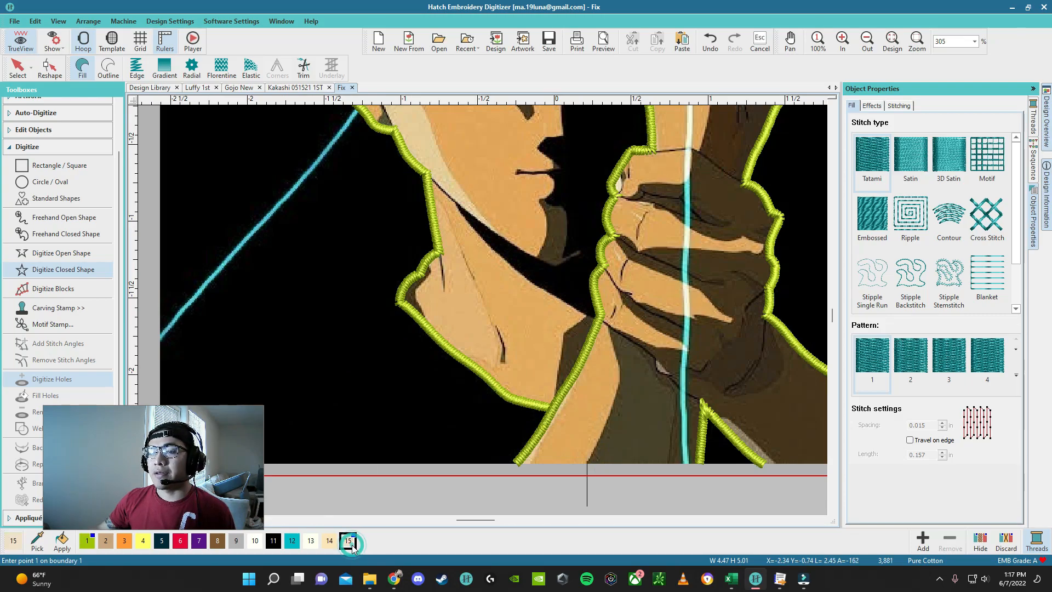
left_click(1034, 122)
left_click(921, 110)
left_click(886, 109)
type("tan")
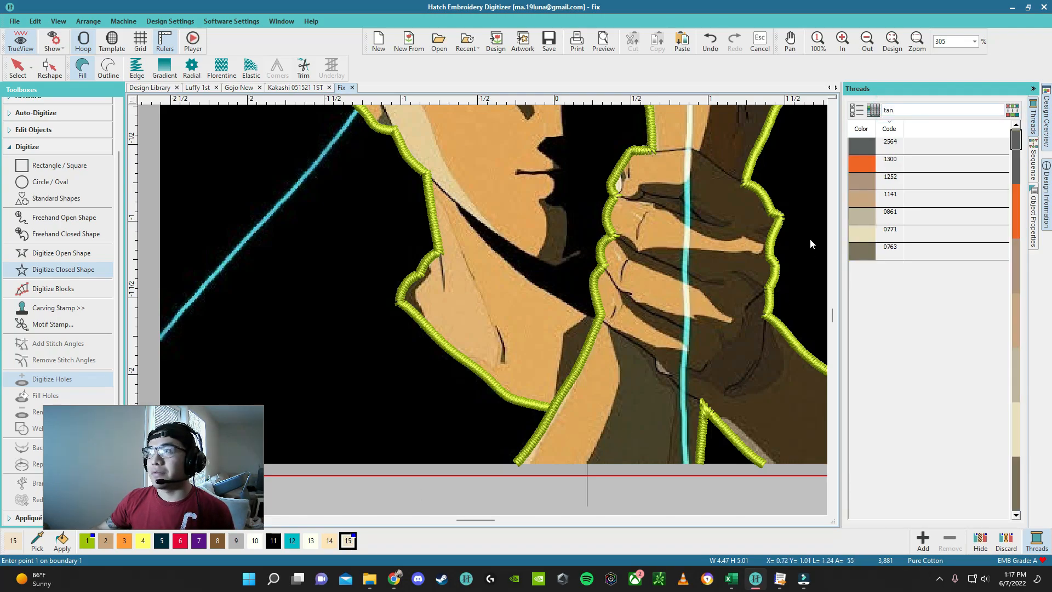
left_click(862, 204)
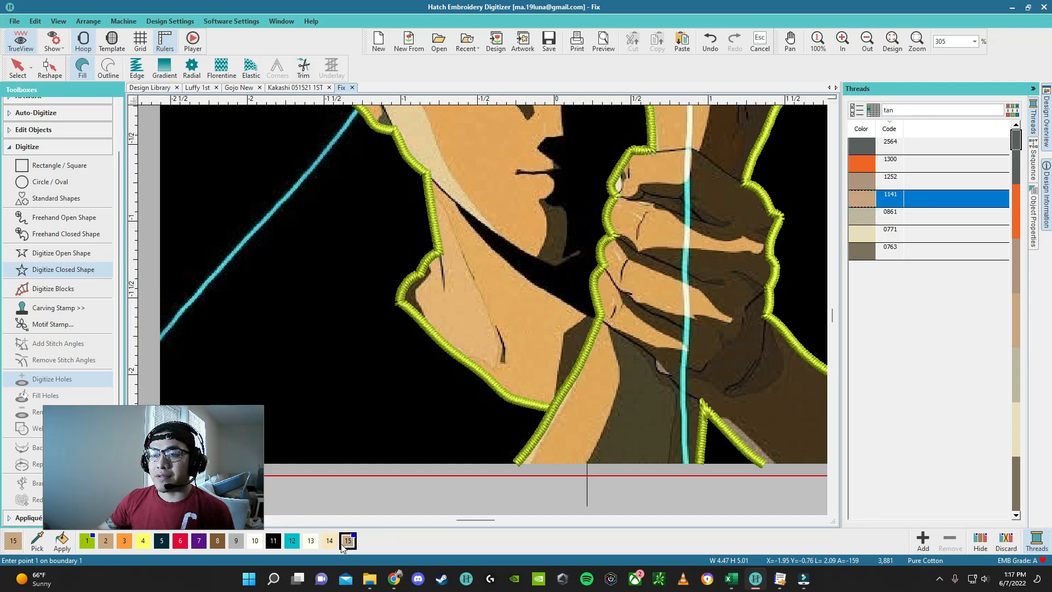
scroll(559, 284, "down", 4)
scroll(466, 242, "up", 4)
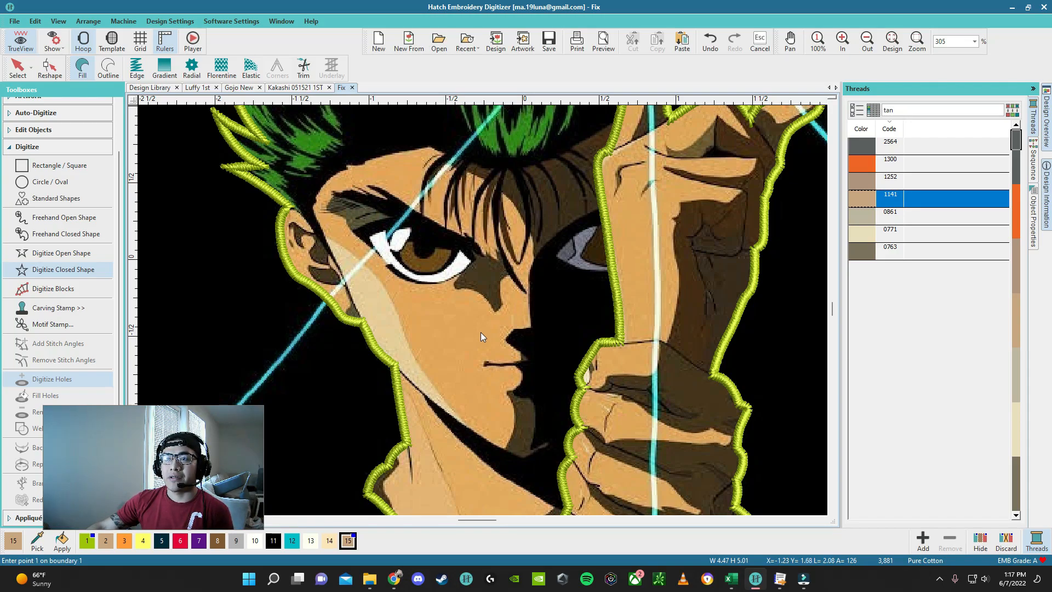
scroll(482, 332, "down", 2)
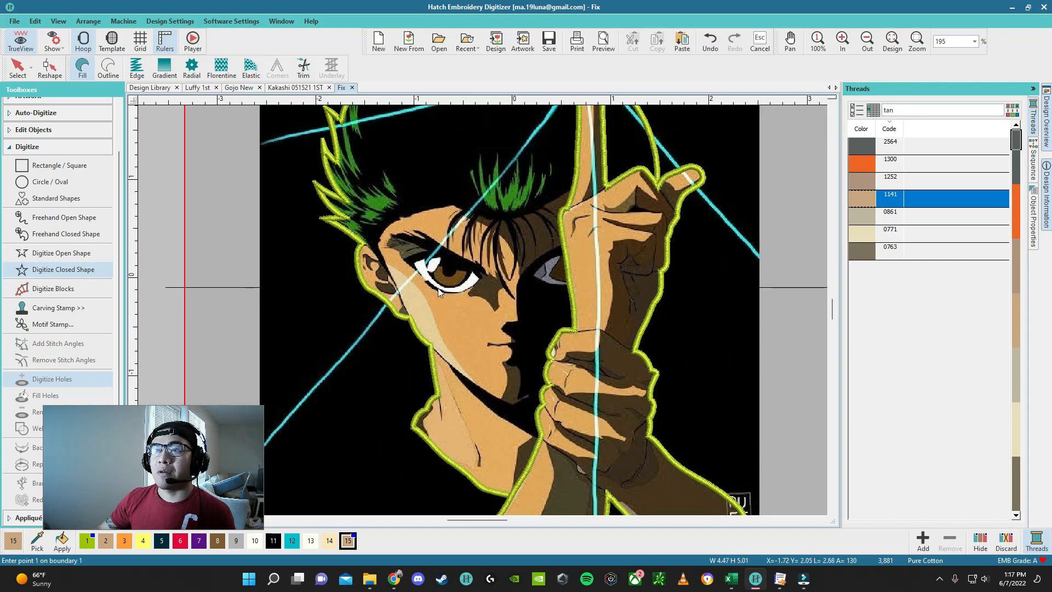
scroll(438, 291, "up", 3)
scroll(483, 311, "down", 4)
scroll(482, 310, "up", 4)
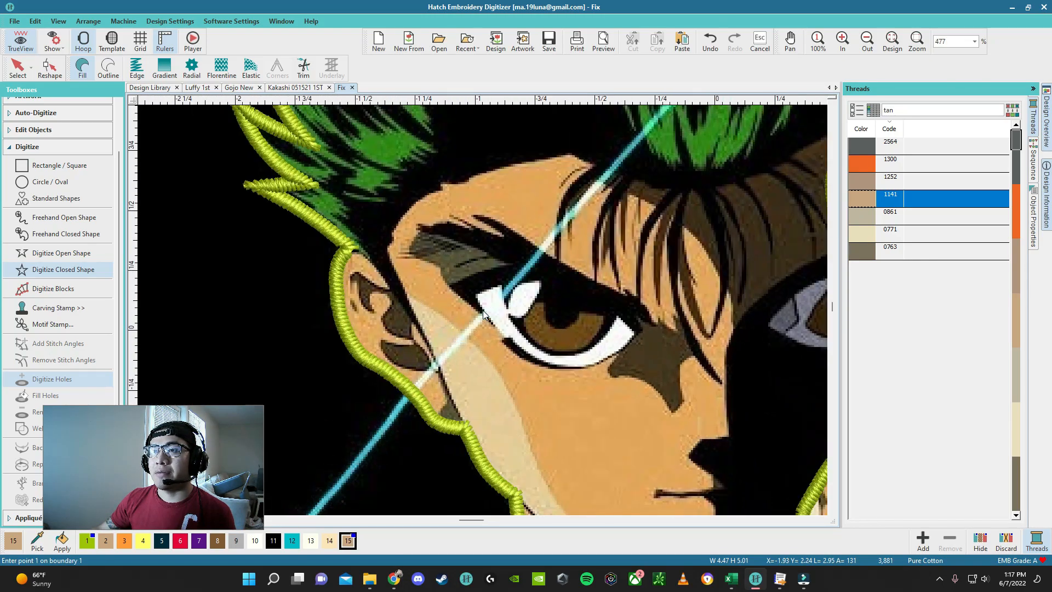
Step: Examine the skin areas of the face, ear, neck and hands up close and across the whole artwork
scroll(481, 313, "up", 12)
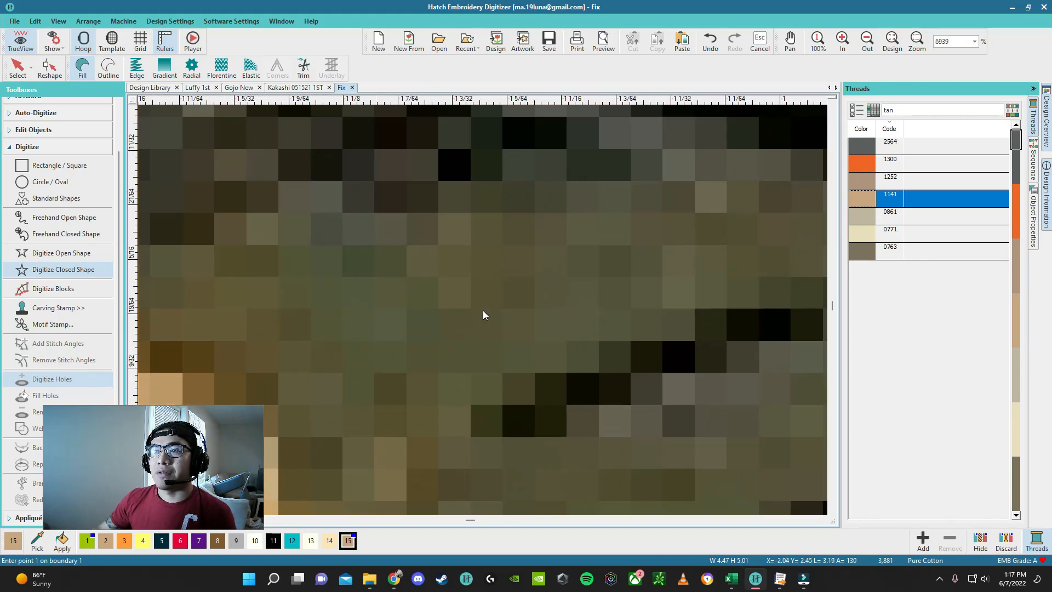
scroll(482, 310, "down", 8)
scroll(483, 311, "up", 7)
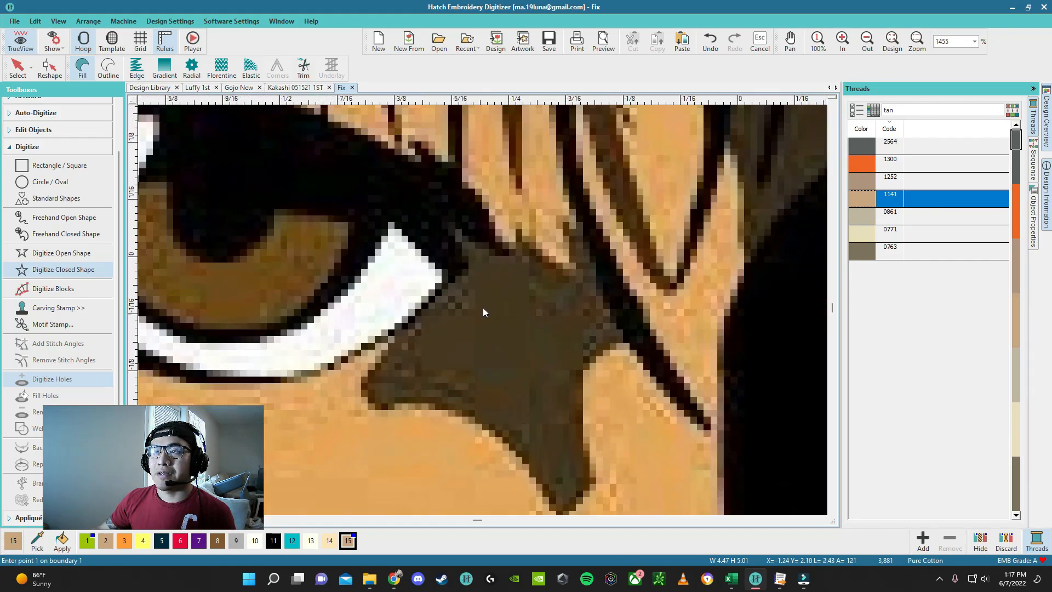
scroll(485, 316, "down", 5)
scroll(485, 315, "down", 2)
scroll(484, 313, "up", 4)
scroll(483, 311, "down", 4)
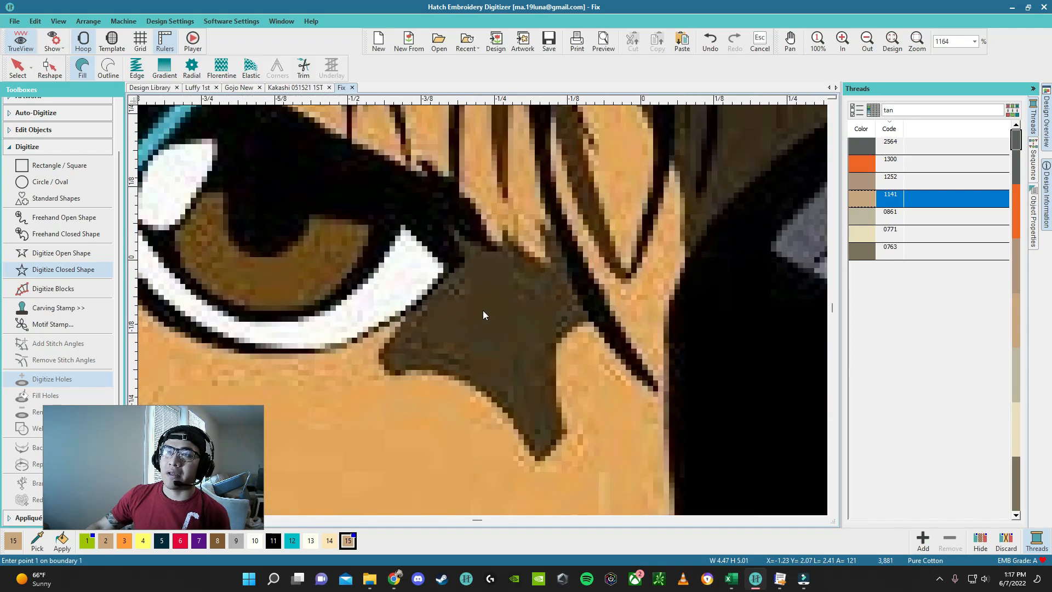
scroll(482, 311, "down", 4)
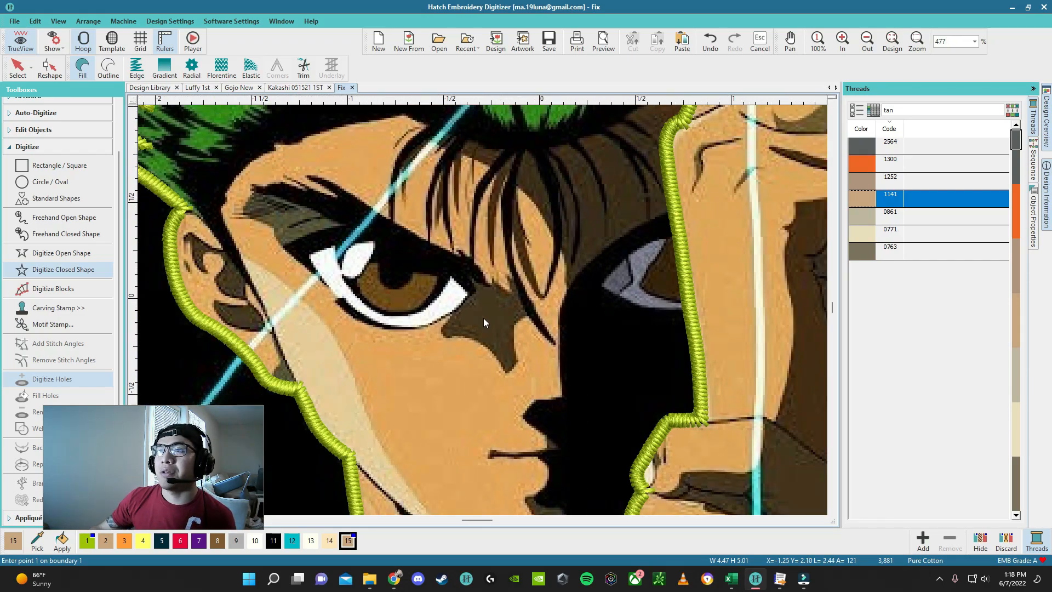
scroll(478, 306, "down", 4)
scroll(483, 310, "up", 3)
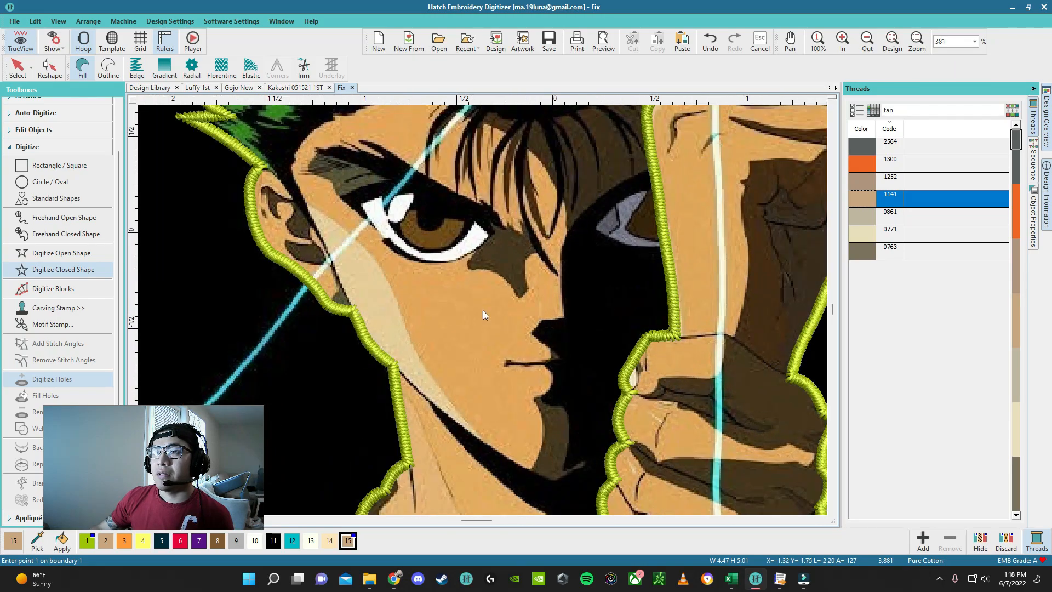
scroll(482, 310, "down", 2)
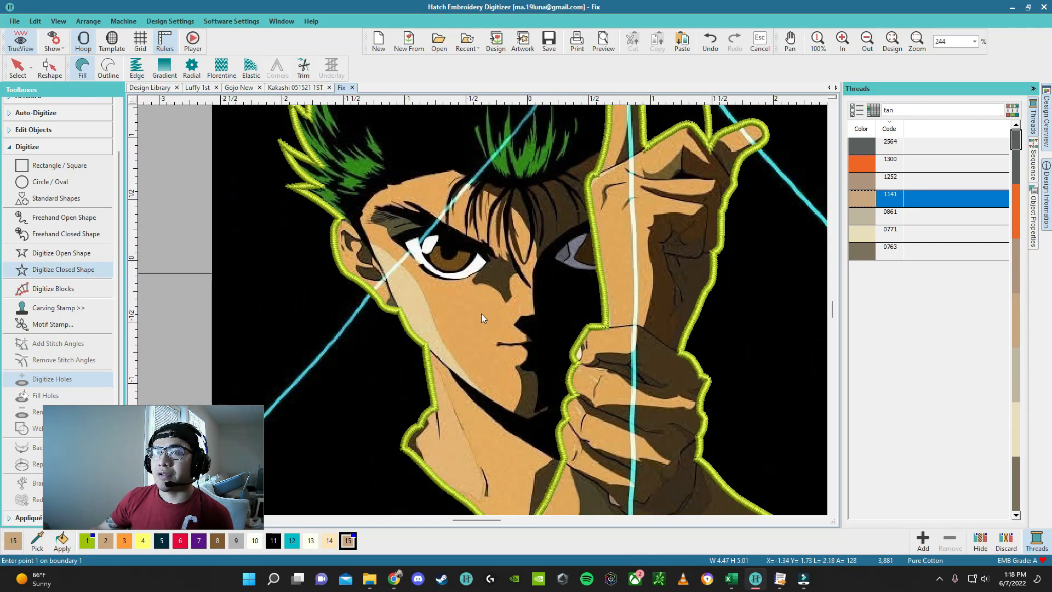
scroll(403, 277, "down", 1)
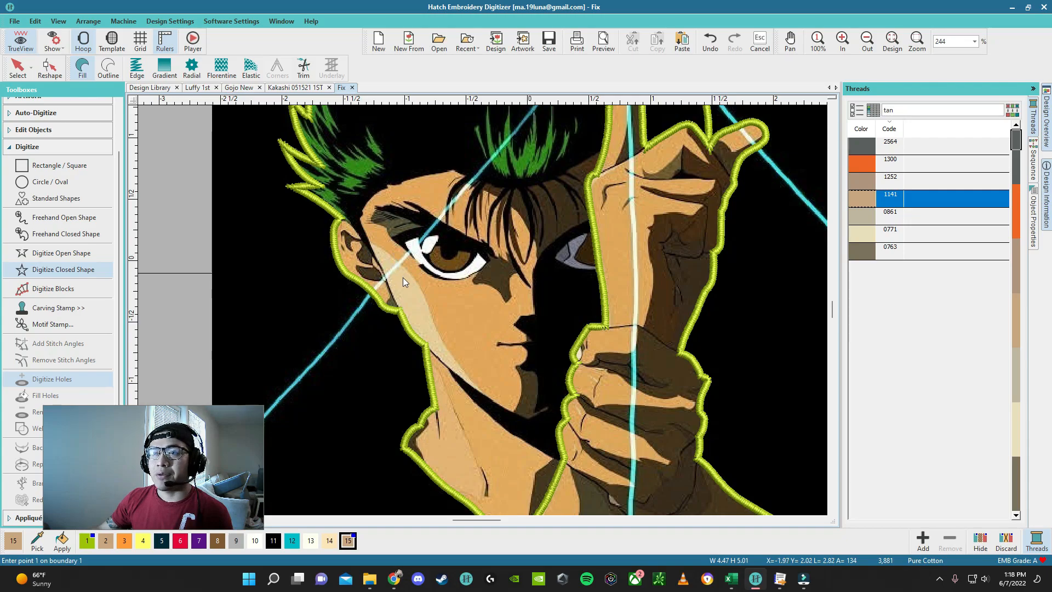
scroll(406, 274, "up", 3)
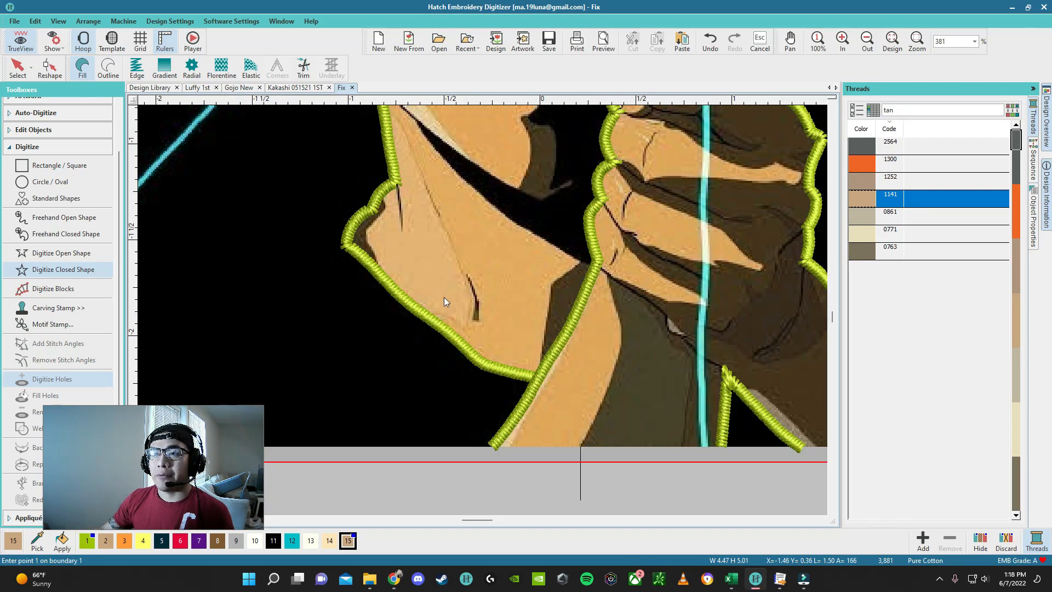
scroll(483, 305, "down", 3)
scroll(482, 310, "up", 3)
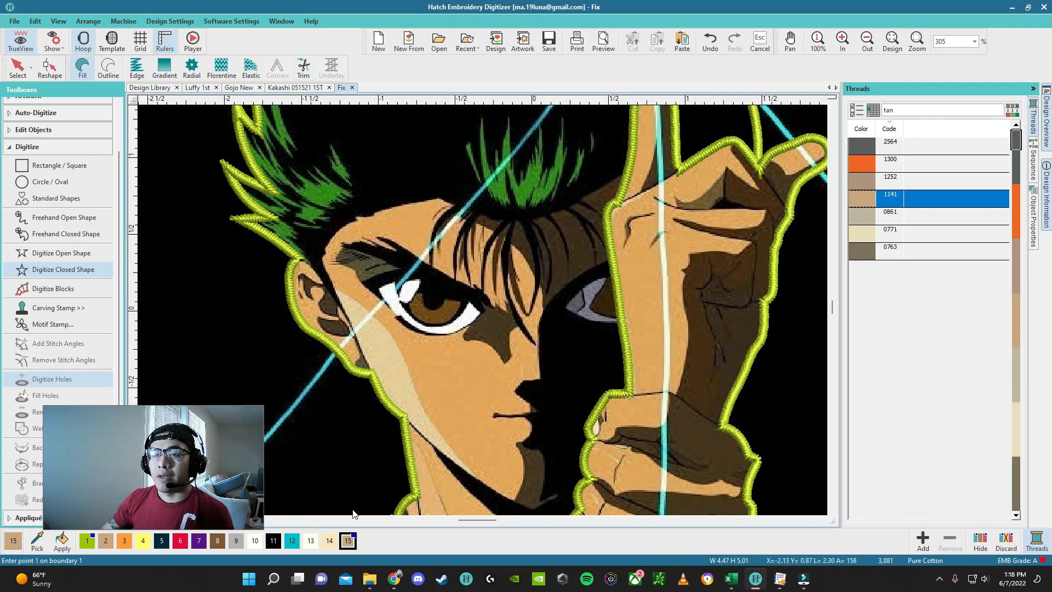
scroll(468, 445, "down", 5)
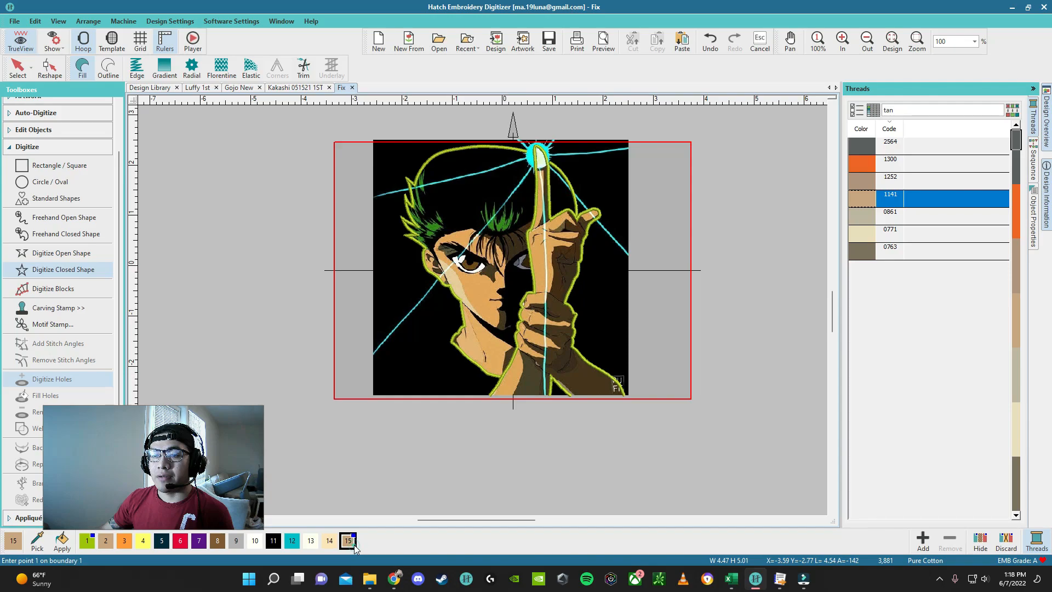
Step: Start the main neck shape in colour 15 at the lower satin outline, tracing around the lighter neck area's lower end and up its edge
scroll(482, 311, "up", 6)
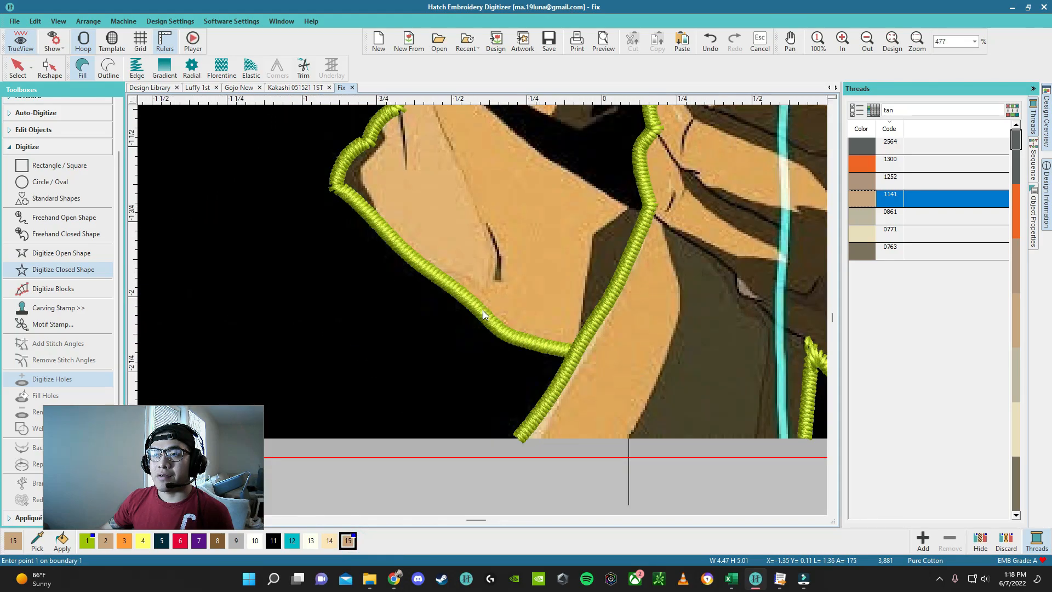
scroll(482, 314, "up", 3)
left_click(412, 255)
left_click(445, 249)
left_click(474, 257)
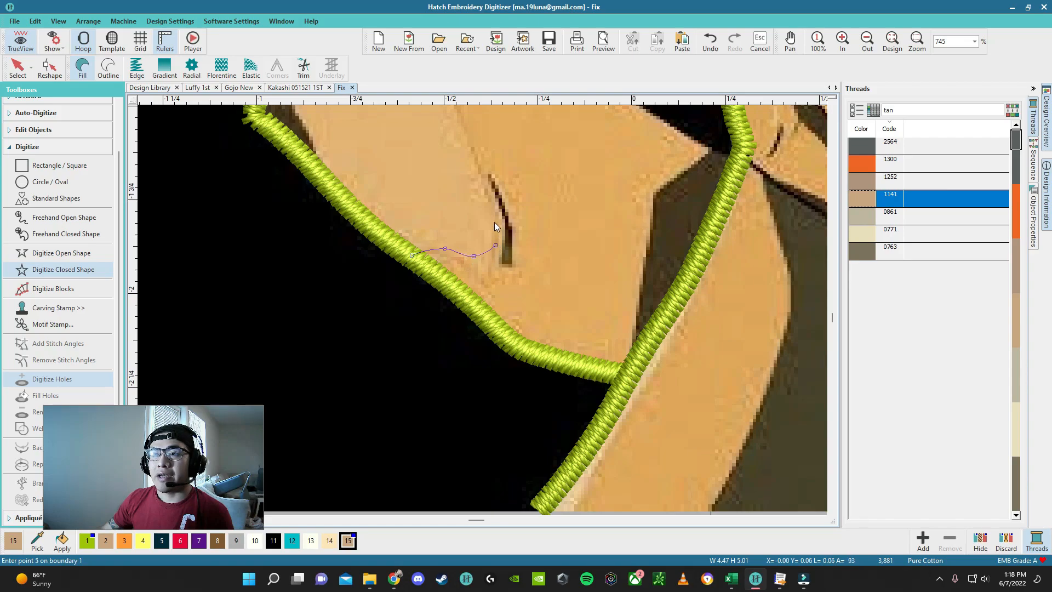
left_click(476, 161)
scroll(476, 161, "down", 2)
scroll(476, 293, "up", 2)
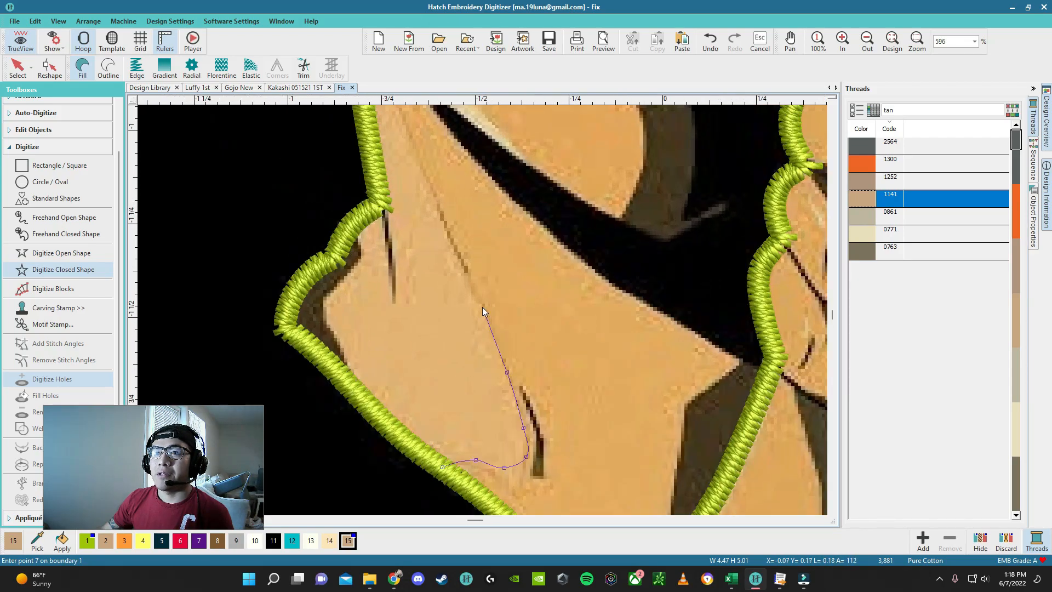
Step: Continue the neck boundary up along the lighter area's edge to the satin outline, ending where the neck meets the jaw
left_click(451, 237)
left_click(468, 287)
left_click(438, 260)
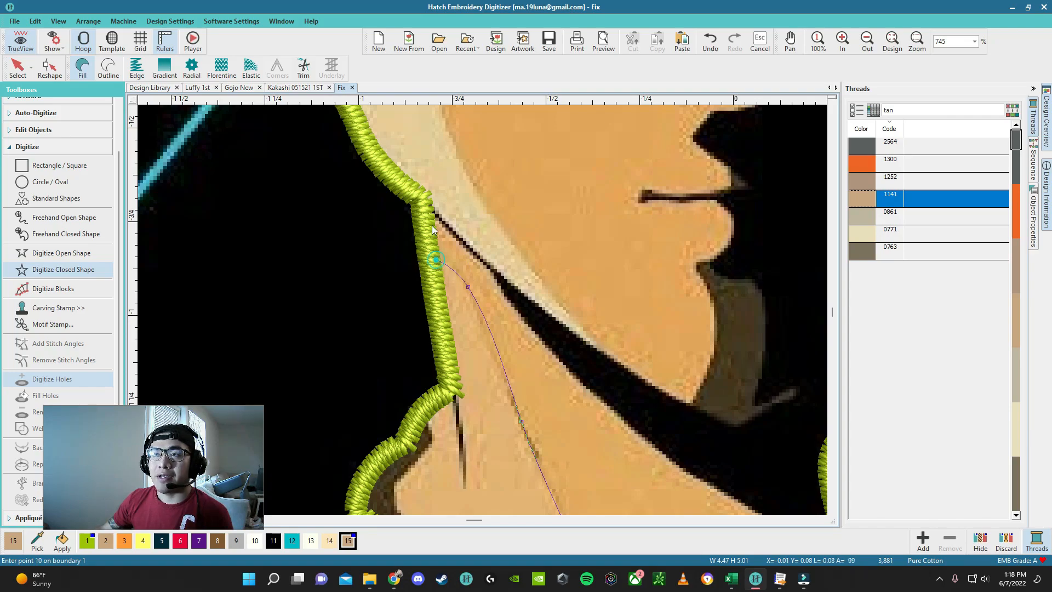
left_click(430, 206)
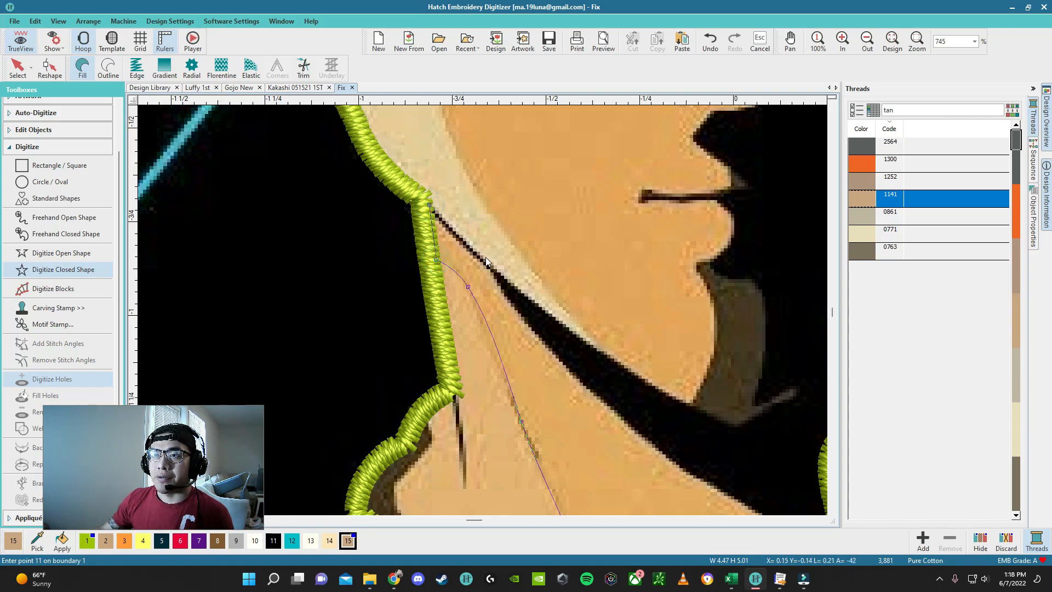
Step: Trace the neck shape's upper edge along the underside of the black jaw shadow toward the brown neck shadow
scroll(466, 246, "up", 4)
left_click(545, 361)
scroll(495, 324, "down", 3)
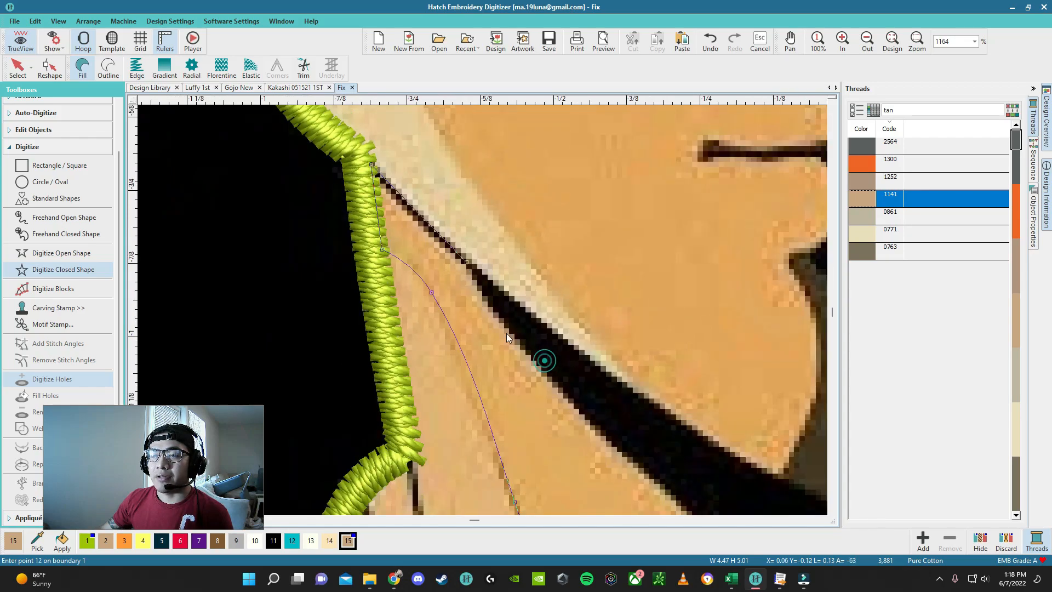
scroll(483, 311, "up", 2)
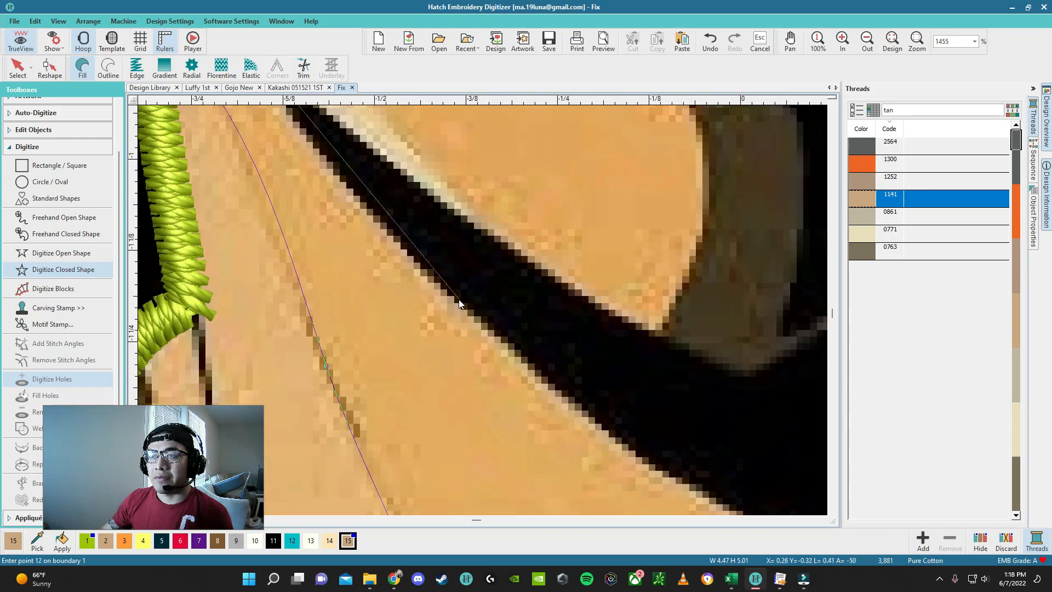
left_click(644, 449)
scroll(592, 363, "down", 5)
scroll(589, 357, "up", 7)
left_click(486, 315)
Step: Trace the neck boundary down the brown shadow and back along the lower satin outline to its start, and complete the fill
scroll(477, 329, "down", 3)
left_click(408, 347)
scroll(448, 439, "down", 2)
scroll(467, 320, "up", 1)
left_click(466, 362)
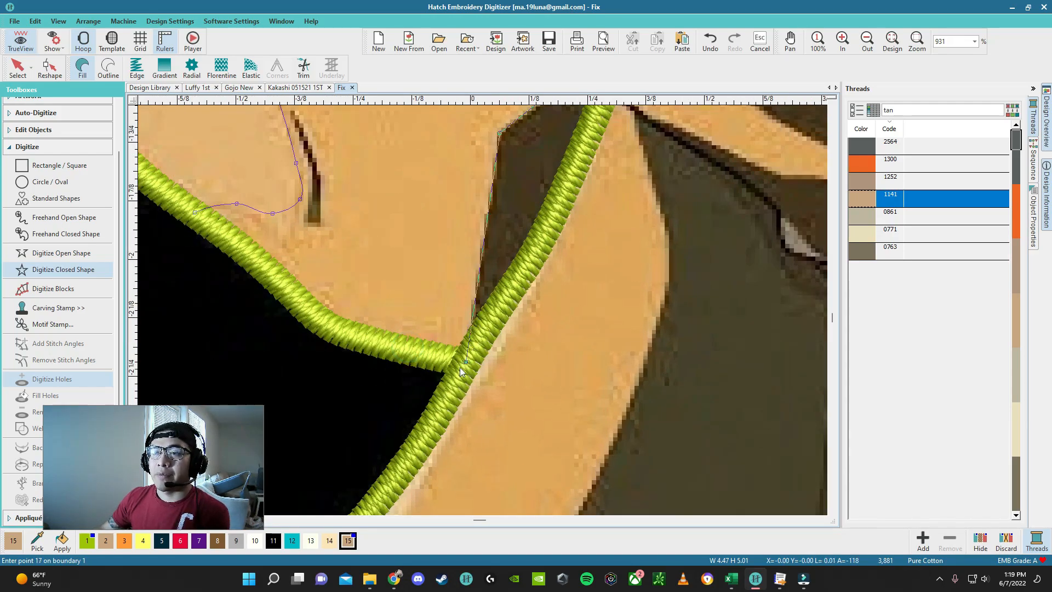
left_click(393, 343)
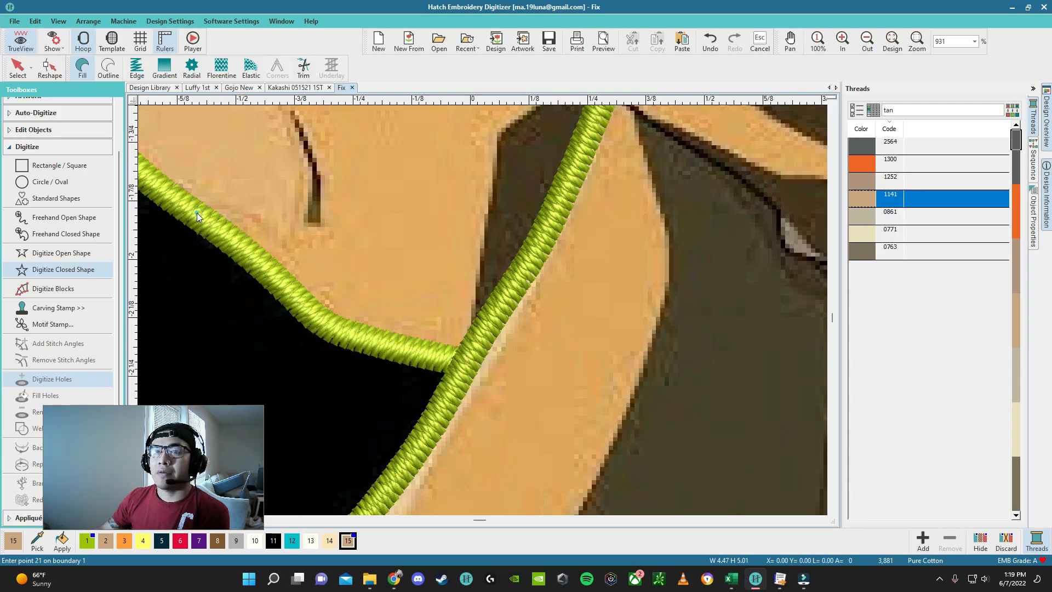
key("Return")
Step: Make colour 14 current and fill the lighter neck area with a closed shape traced along the satin outline up to the jaw
scroll(482, 315, "down", 3)
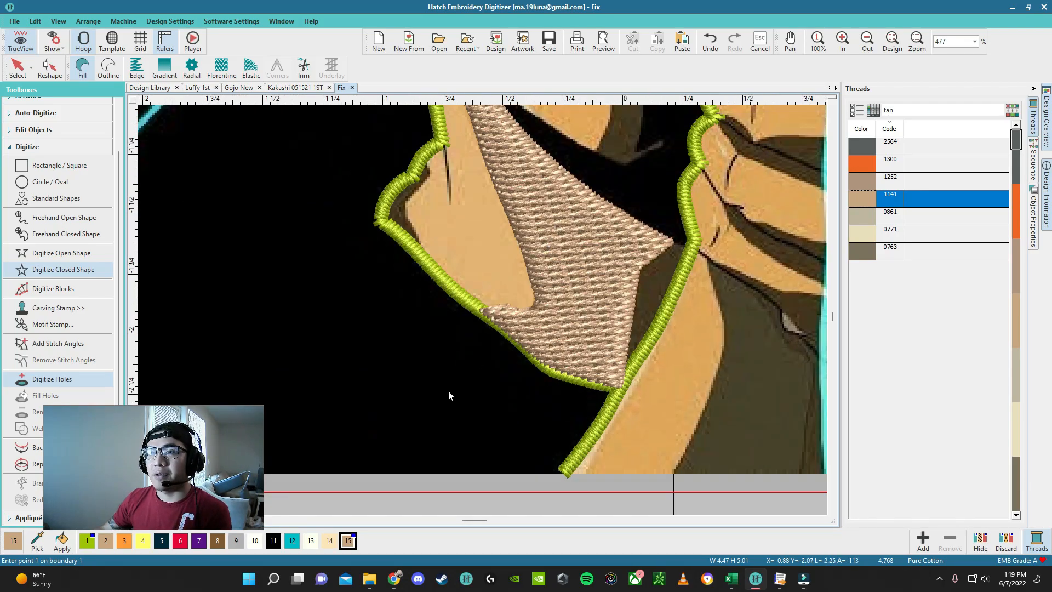
left_click(335, 543)
scroll(483, 328, "up", 4)
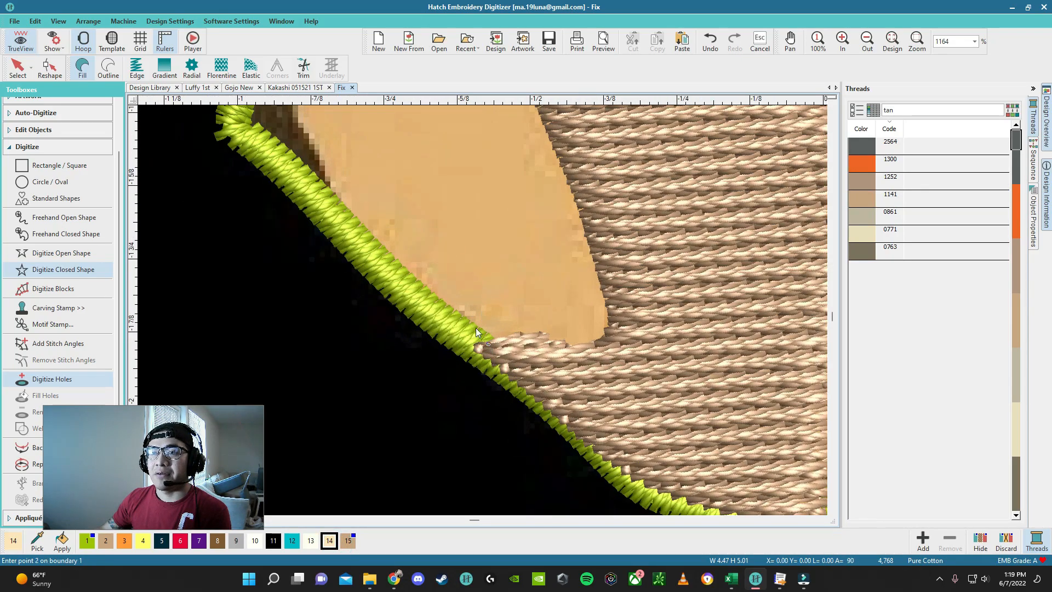
left_click(367, 242)
left_click(284, 169)
left_click(452, 238)
left_click(500, 200)
scroll(482, 310, "down", 1)
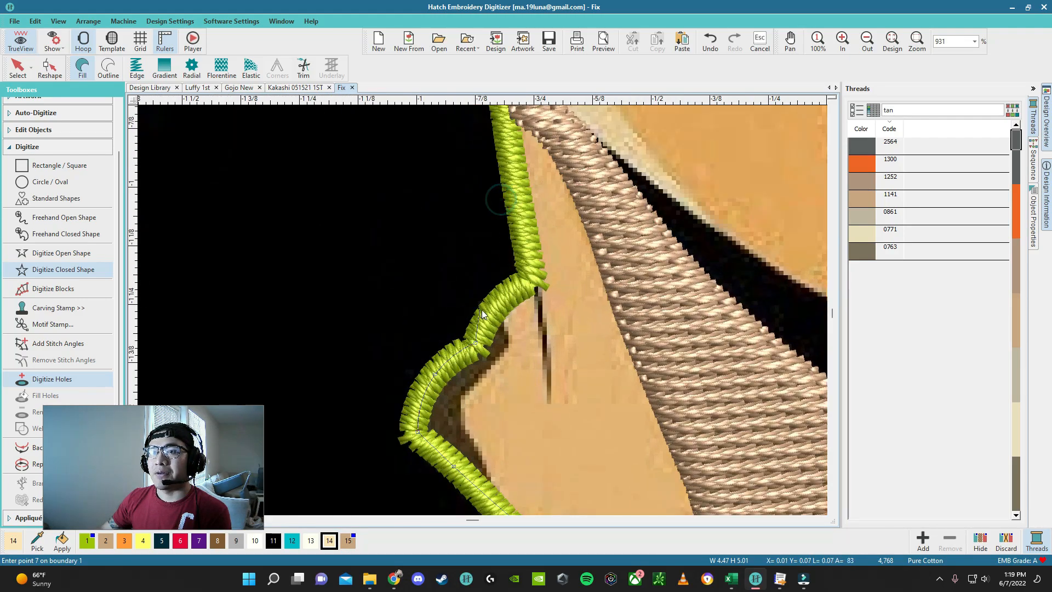
left_click(504, 296)
left_click(527, 280)
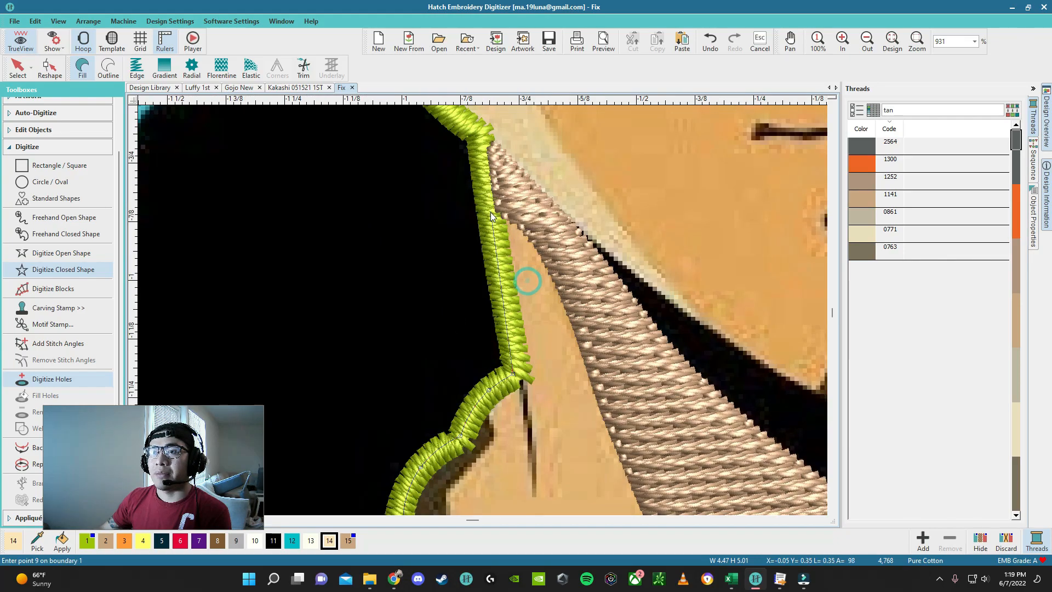
left_click(492, 202)
key("Return")
Step: Start a closed shape in colour 14 for the pale cheek strip, tracing its inner edge from the jaw up to the ear
scroll(492, 202, "down", 6)
scroll(484, 241, "up", 6)
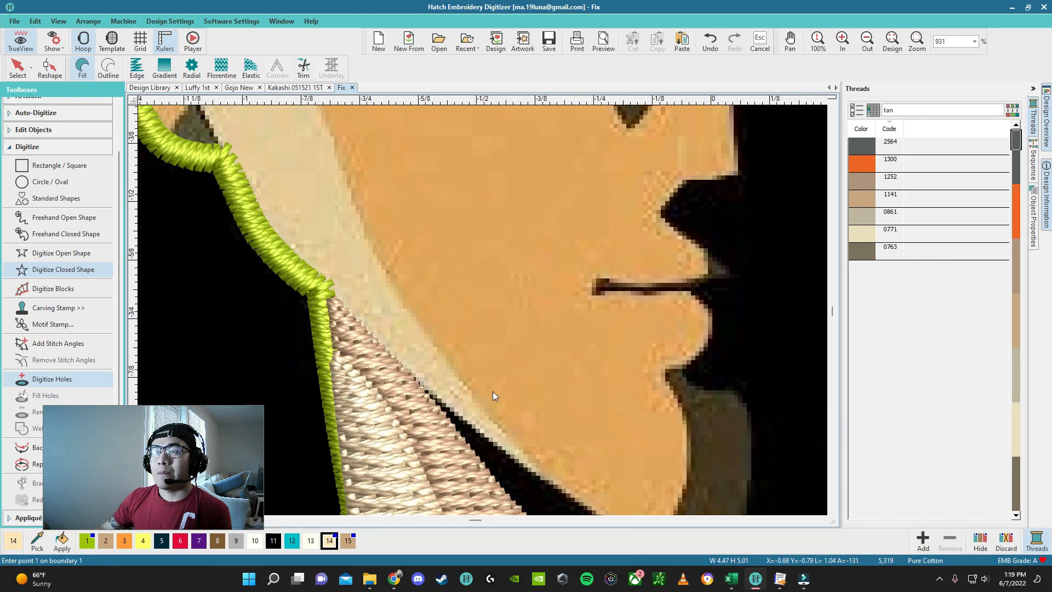
left_click(460, 366)
left_click(387, 262)
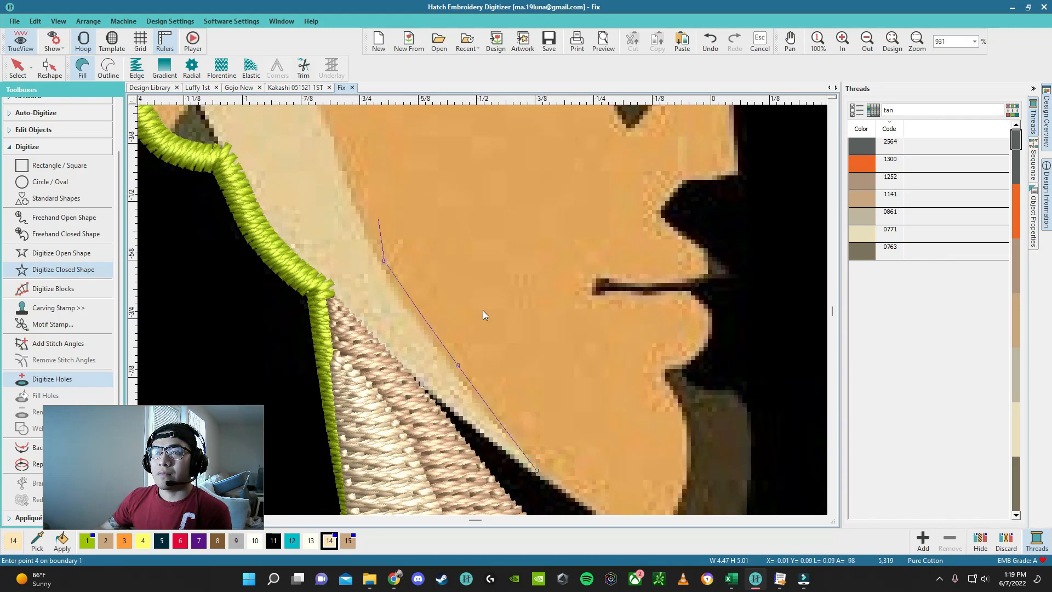
scroll(379, 219, "down", 2)
scroll(478, 308, "up", 1)
left_click(436, 260)
left_click(383, 184)
left_click(325, 135)
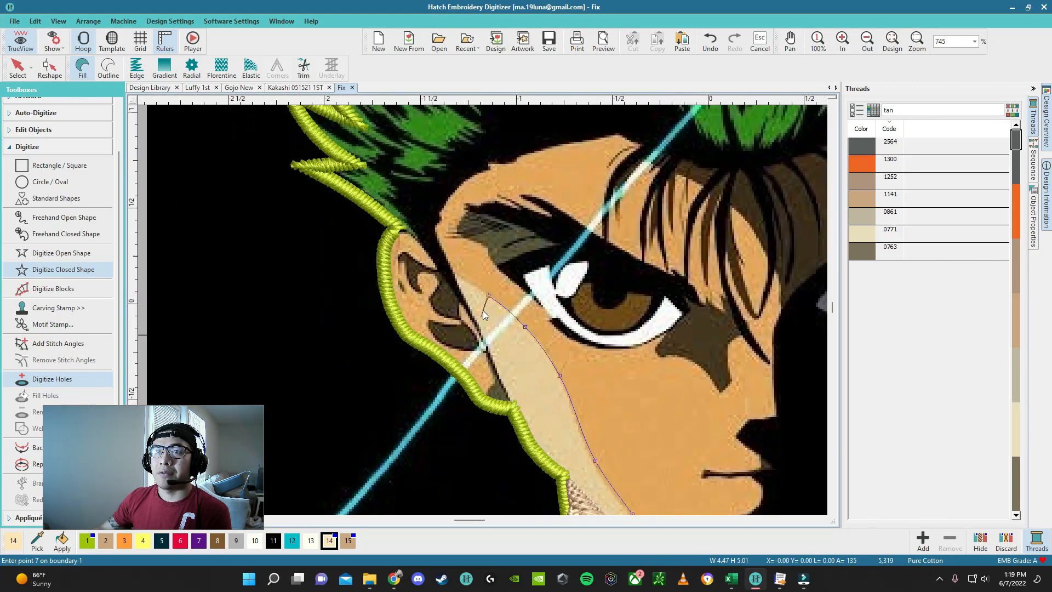
left_click(440, 275)
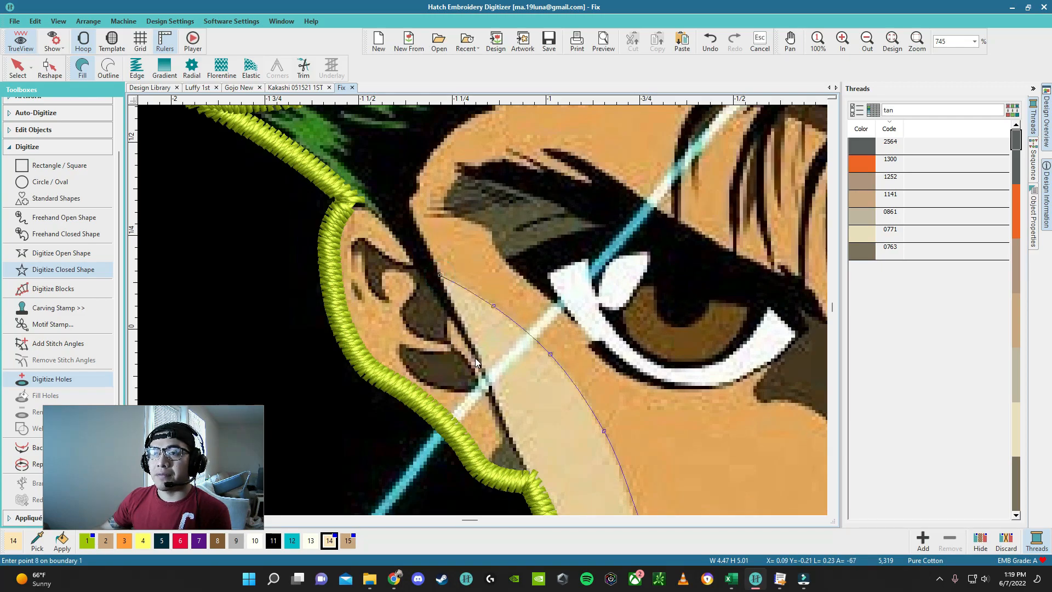
Step: Trace the pale cheek strip's outer edge down past the ear and along the satin outline to the jaw, and complete the fill
left_click(481, 368)
left_click(525, 474)
scroll(483, 311, "up", 1)
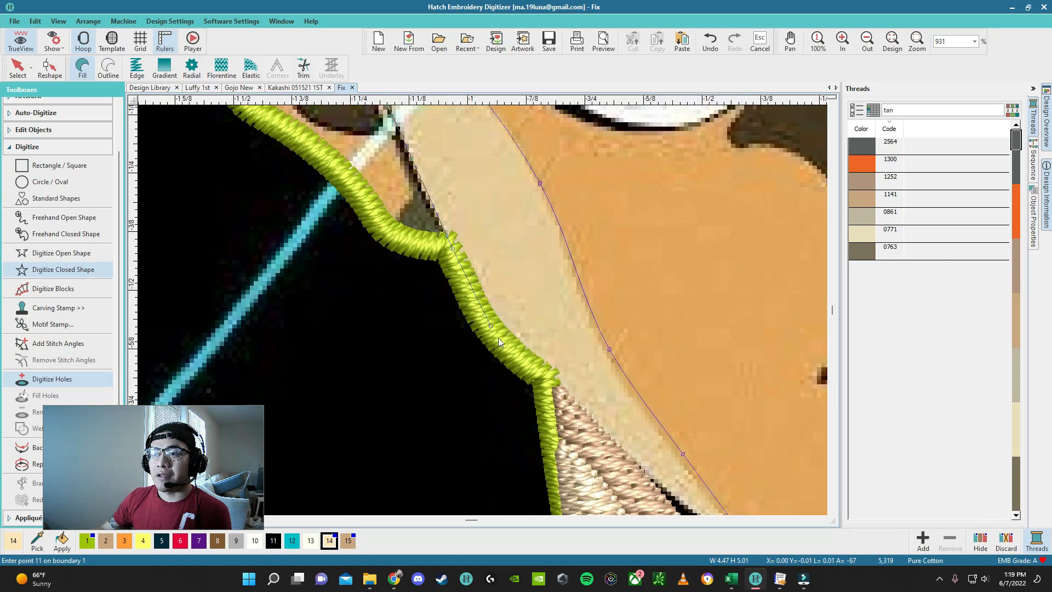
left_click(534, 376)
scroll(485, 313, "down", 5)
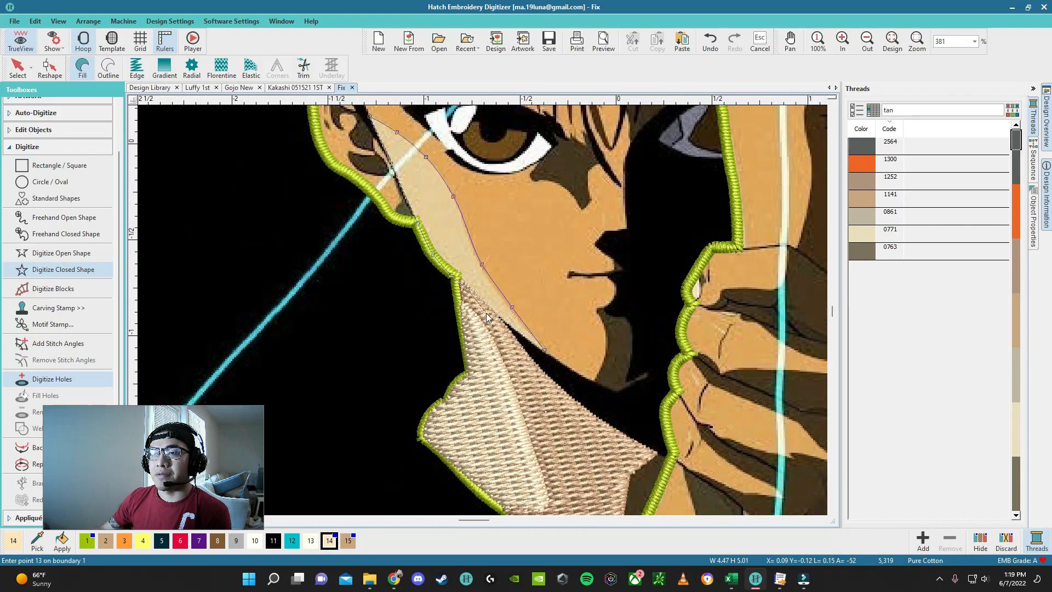
scroll(493, 314, "up", 5)
left_click(543, 314)
left_click(614, 360)
key("Return")
Step: Make colour 15 current and start the main face shape, tracing the jawline and the chin shadow's edge up to the lower lip
scroll(614, 361, "down", 2)
scroll(482, 310, "down", 2)
scroll(483, 310, "down", 3)
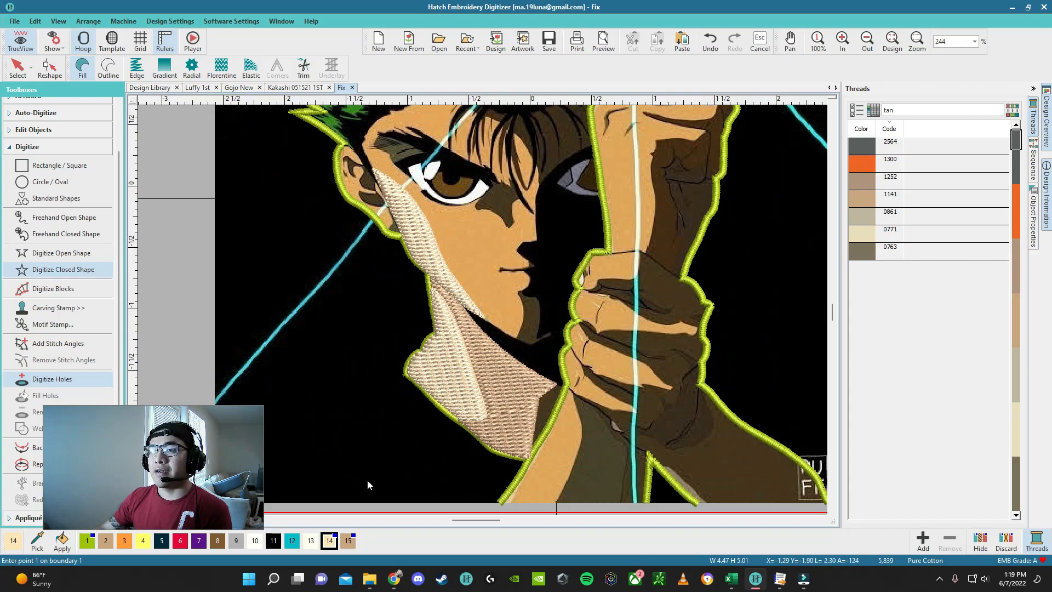
left_click(349, 541)
scroll(483, 310, "up", 4)
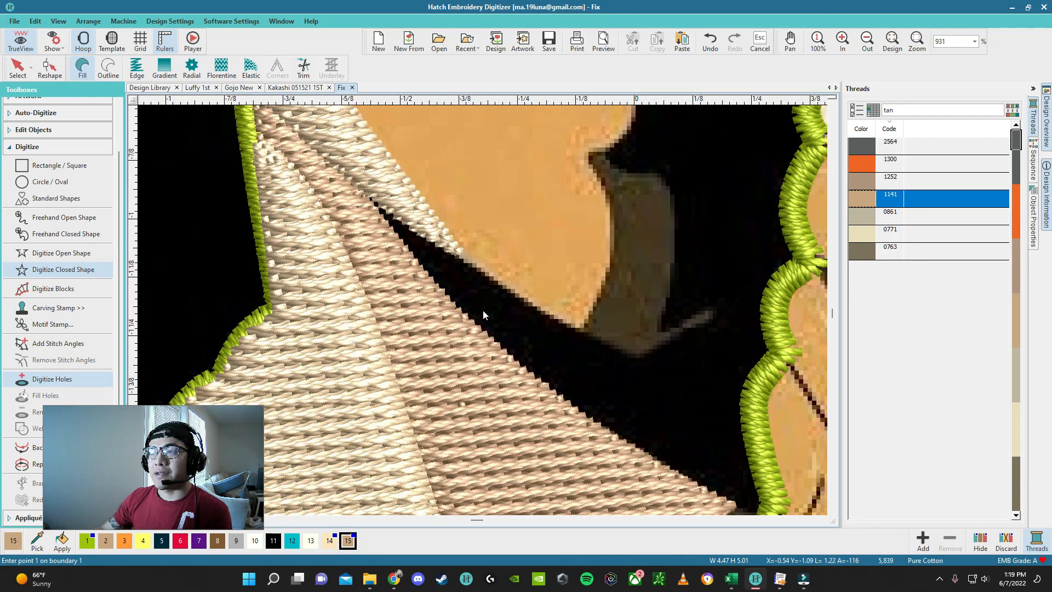
left_click(444, 250)
left_click(581, 330)
left_click(601, 290)
left_click(611, 220)
left_click(588, 155)
scroll(483, 310, "down", 3)
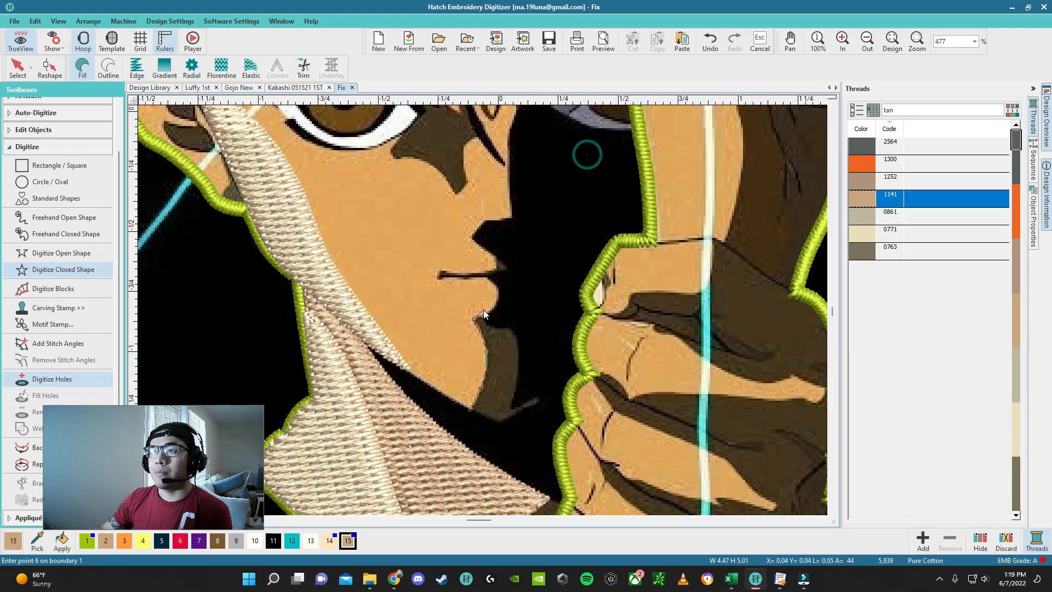
Step: Trace the face profile over the lips and under the nose to its tip, combining curve and corner points
scroll(484, 310, "up", 4)
right_click(505, 299)
right_click(499, 255)
left_click(479, 231)
right_click(505, 199)
right_click(490, 175)
left_click(450, 141)
scroll(483, 219, "down", 2)
left_click(578, 286)
Step: Continue the face boundary up the nose bridge and in a curve over the hair strands to the forehead's upper edge
scroll(554, 213, "down", 2)
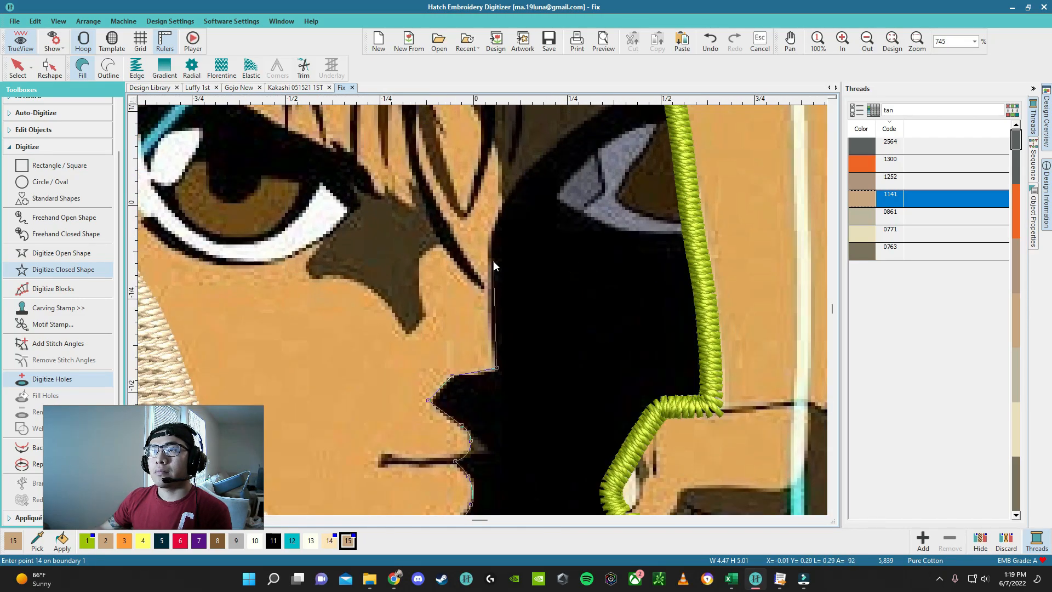
right_click(495, 261)
right_click(485, 314)
right_click(435, 228)
right_click(363, 176)
scroll(352, 172, "down", 2)
scroll(399, 285, "up", 2)
left_click(533, 306)
left_click(539, 294)
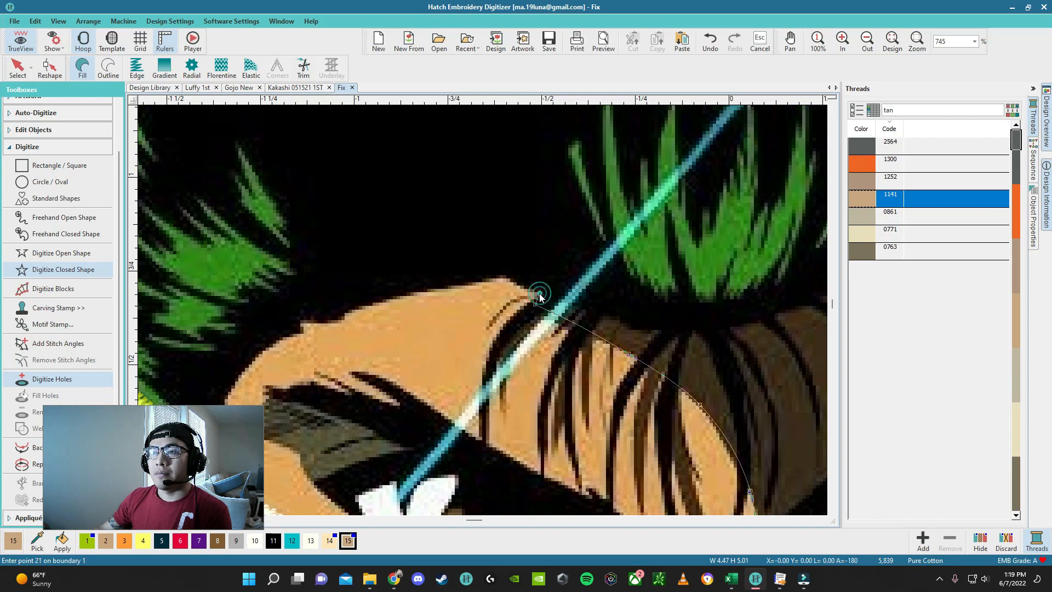
Step: Continue the face boundary along the forehead's upper edge to the small notch in the hairline, mixing corner and curve points
scroll(539, 294, "up", 3)
left_click(427, 303)
scroll(462, 304, "down", 5)
scroll(359, 228, "up", 5)
right_click(488, 267)
left_click(410, 299)
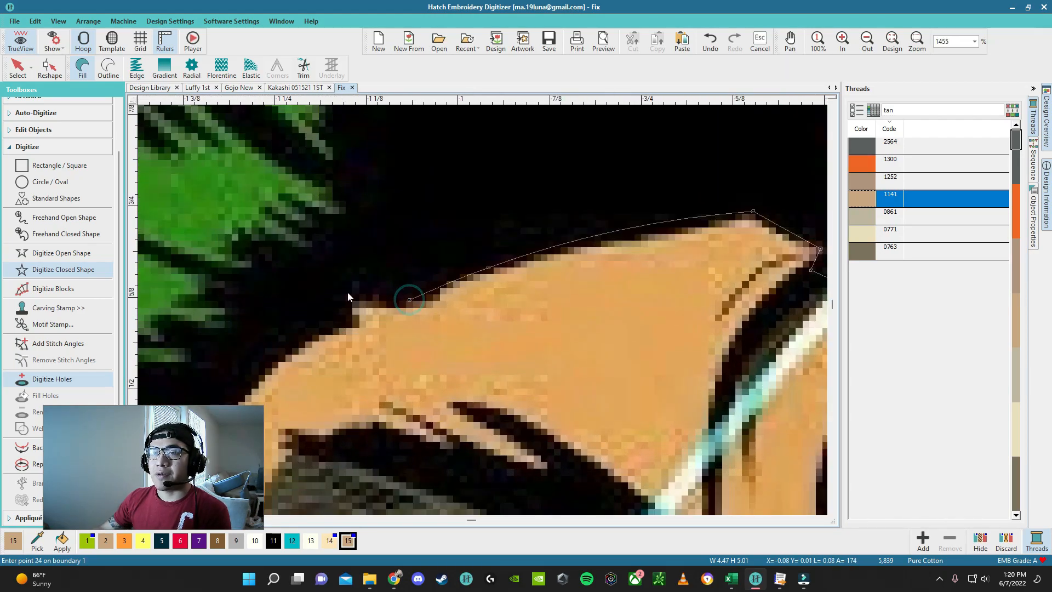
left_click(334, 289)
left_click(353, 318)
Step: Trace the face boundary down the temple and along the pale cheek strip's inner edge, and complete the fill
scroll(315, 336, "down", 2)
right_click(406, 404)
scroll(428, 466, "down", 4)
scroll(482, 310, "up", 4)
right_click(588, 395)
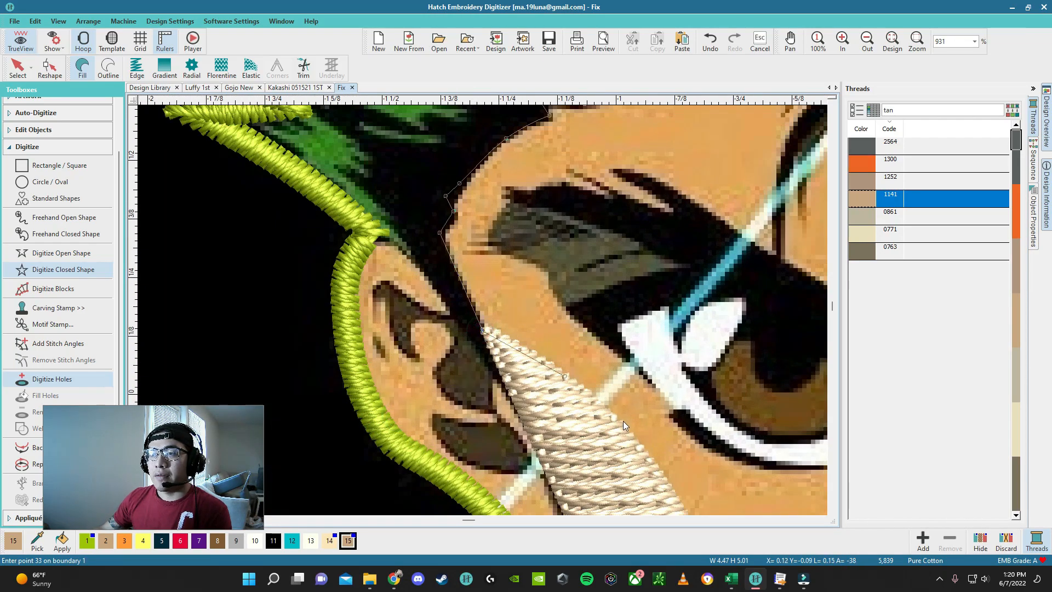
scroll(621, 420, "down", 3)
scroll(523, 344, "up", 3)
right_click(495, 308)
right_click(521, 378)
scroll(538, 411, "down", 2)
key("Return")
scroll(497, 296, "down", 3)
scroll(484, 313, "up", 2)
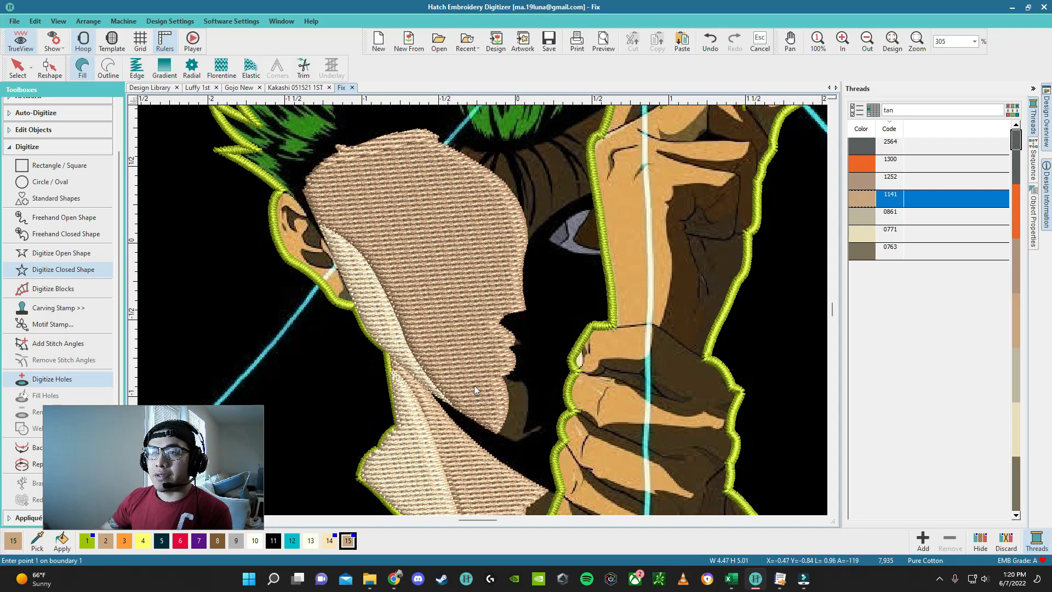
key("Escape")
Step: Hide the completed face fill to expose the artwork's eye and facial shadows
right_click(463, 348)
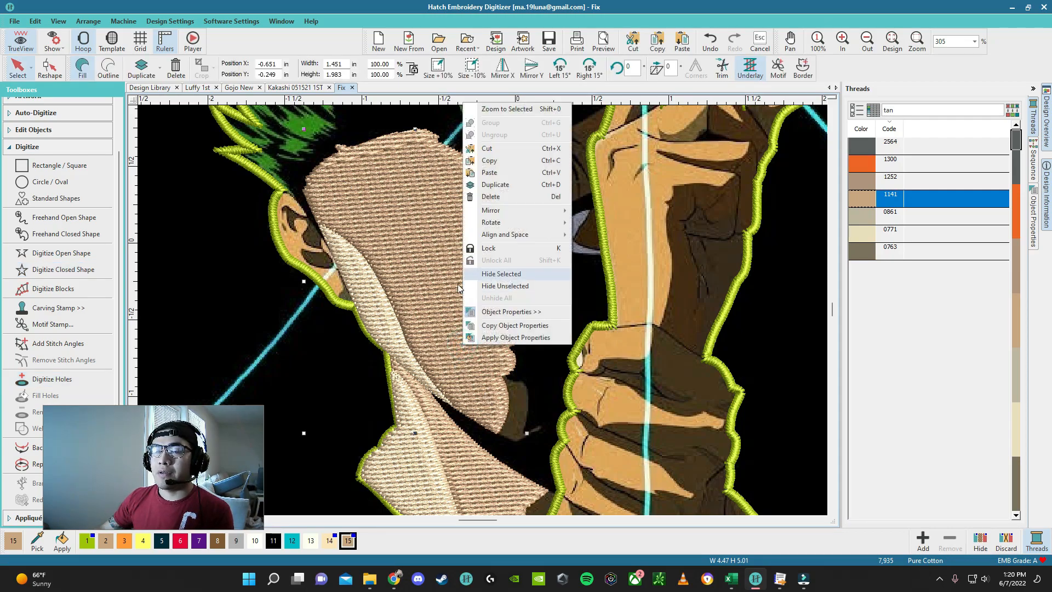
left_click(264, 318)
scroll(308, 308, "down", 4)
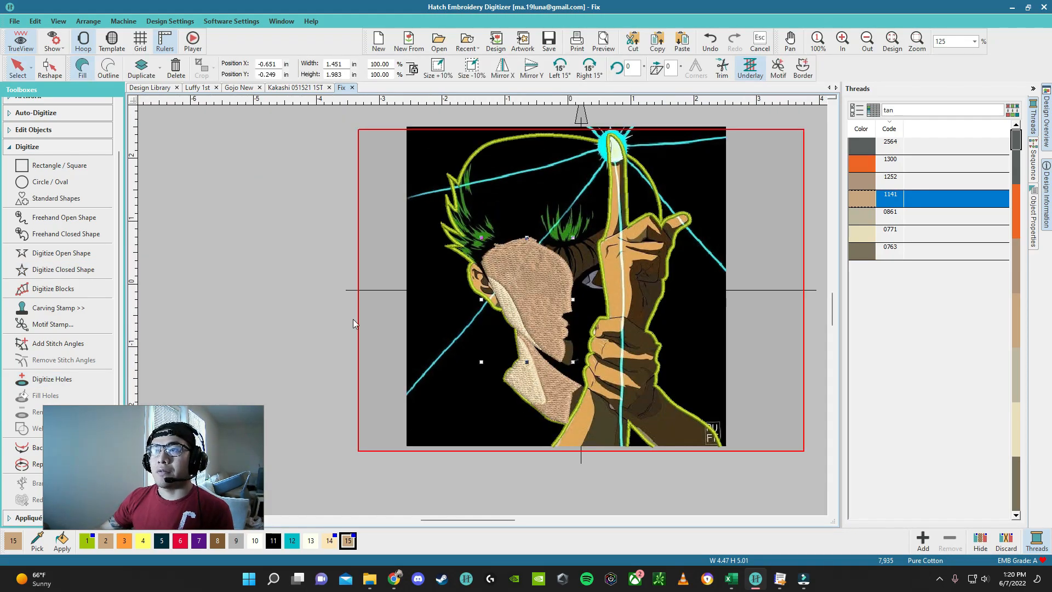
left_click(314, 325)
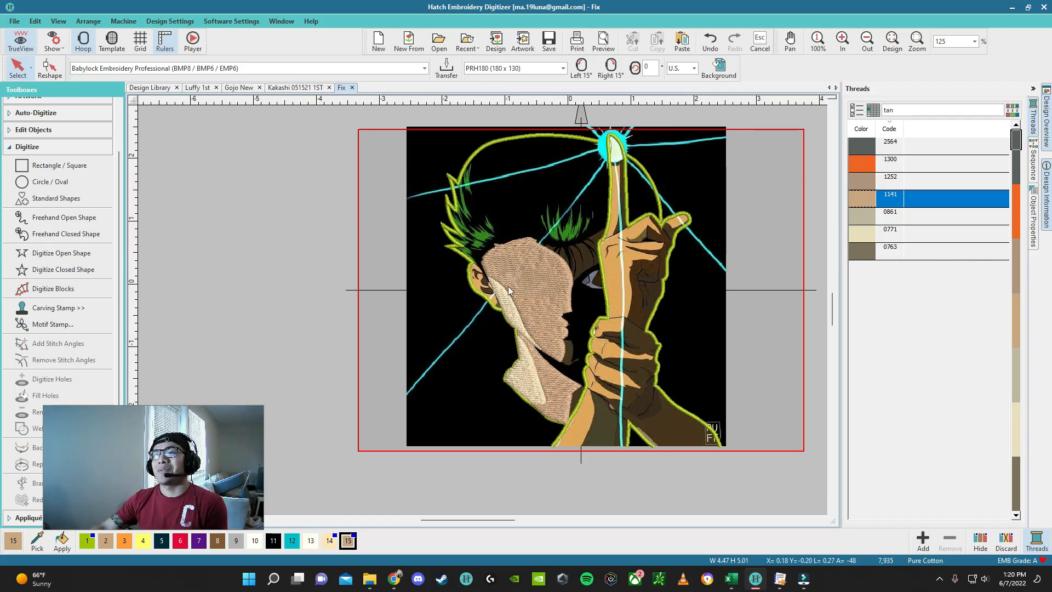
scroll(479, 312, "up", 3)
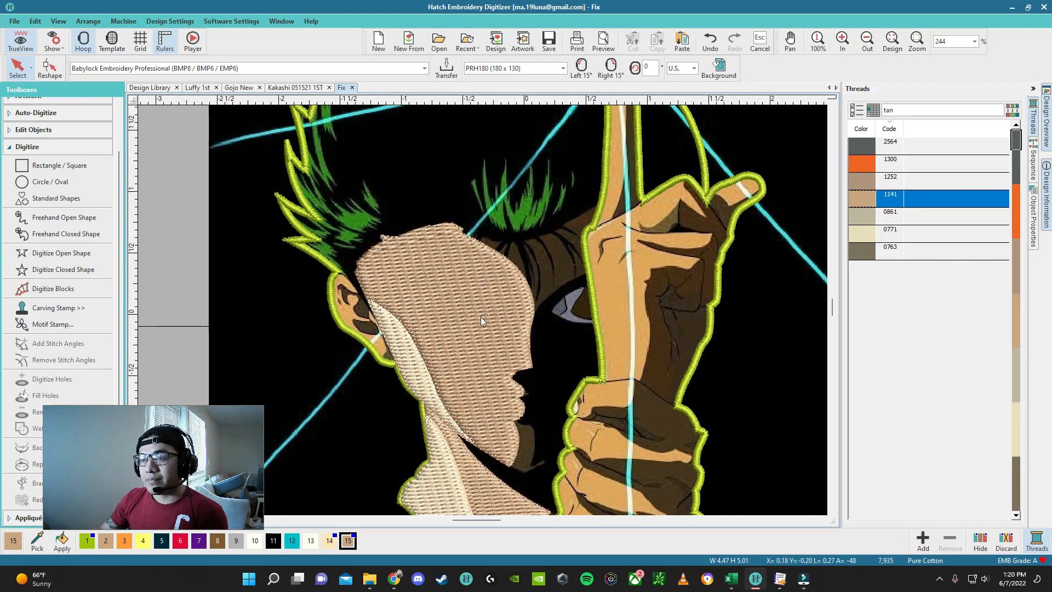
right_click(482, 317)
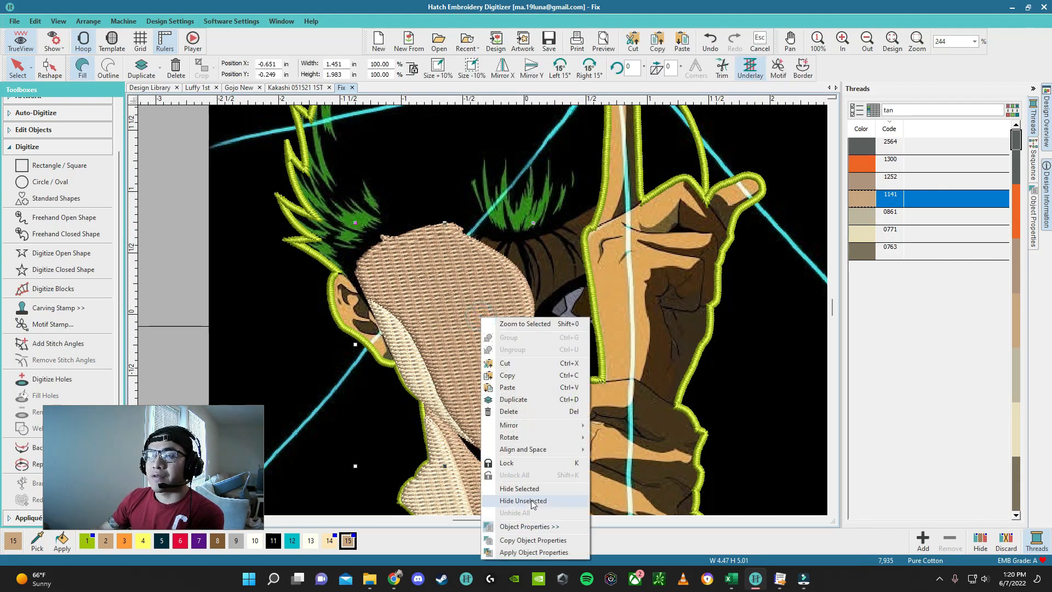
left_click(438, 302)
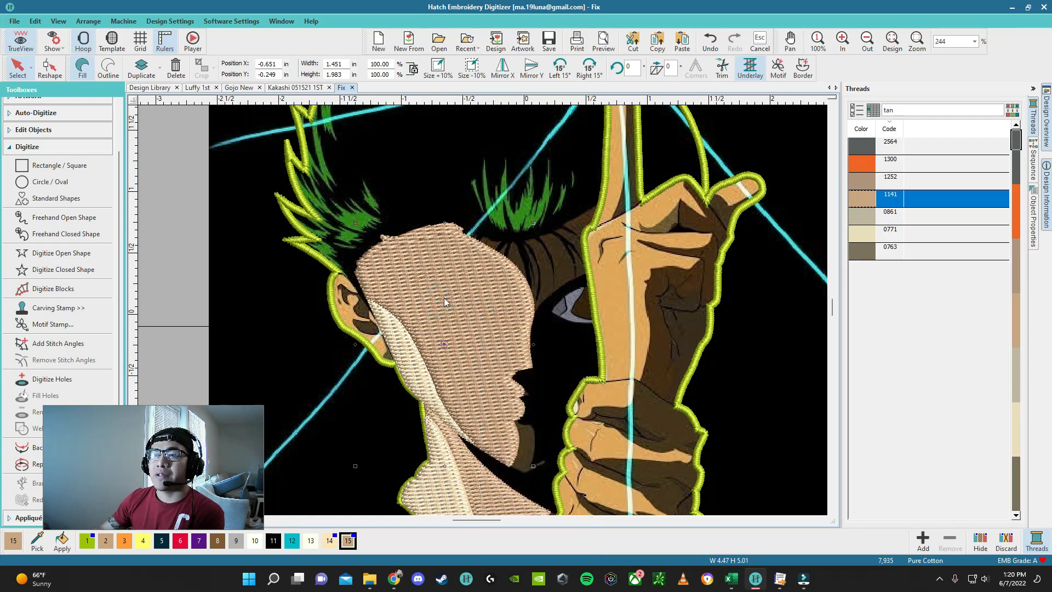
right_click(444, 297)
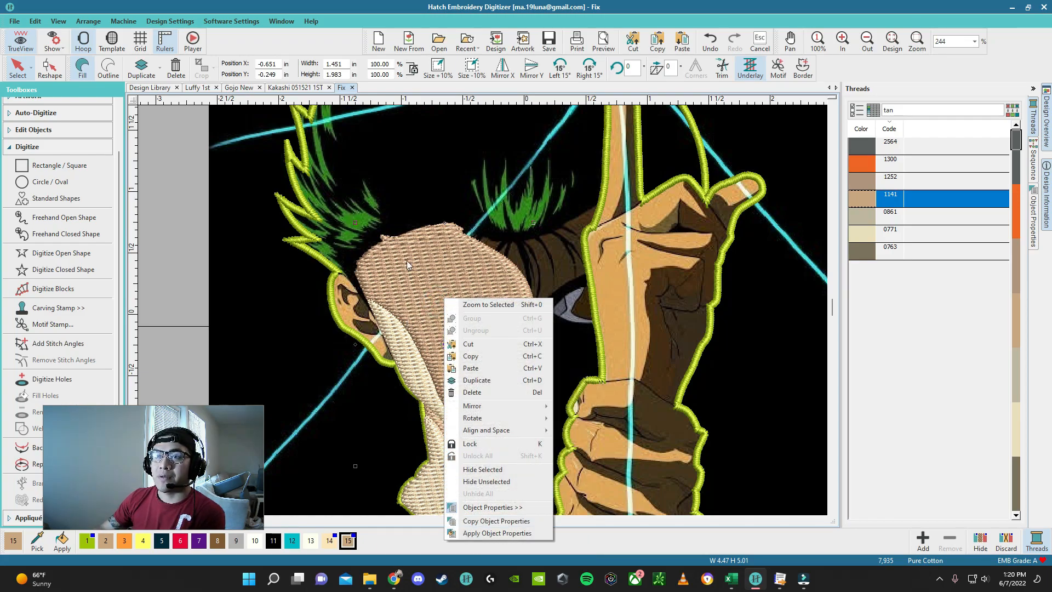
left_click(488, 472)
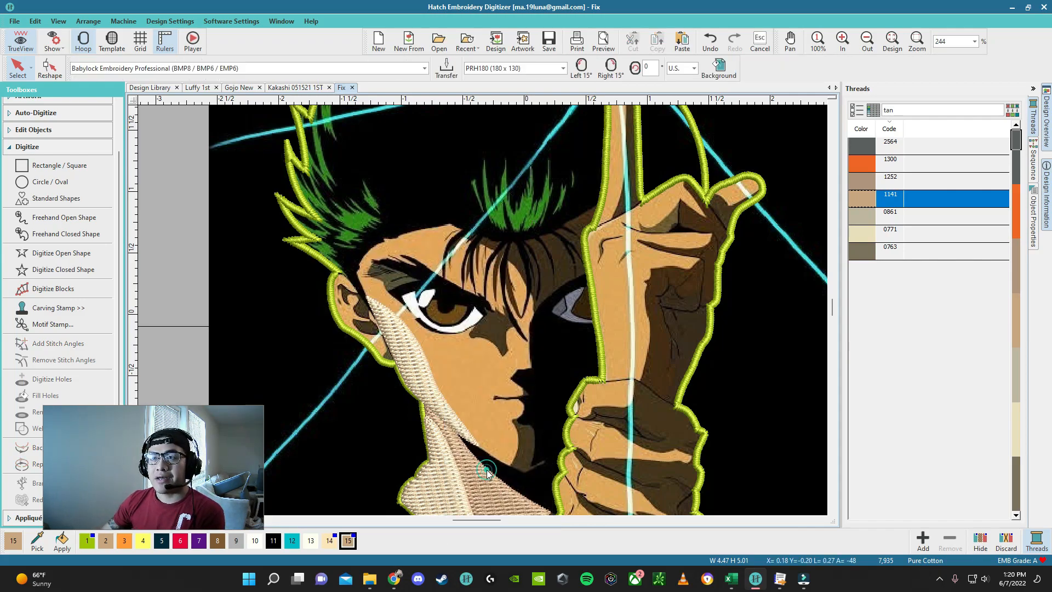
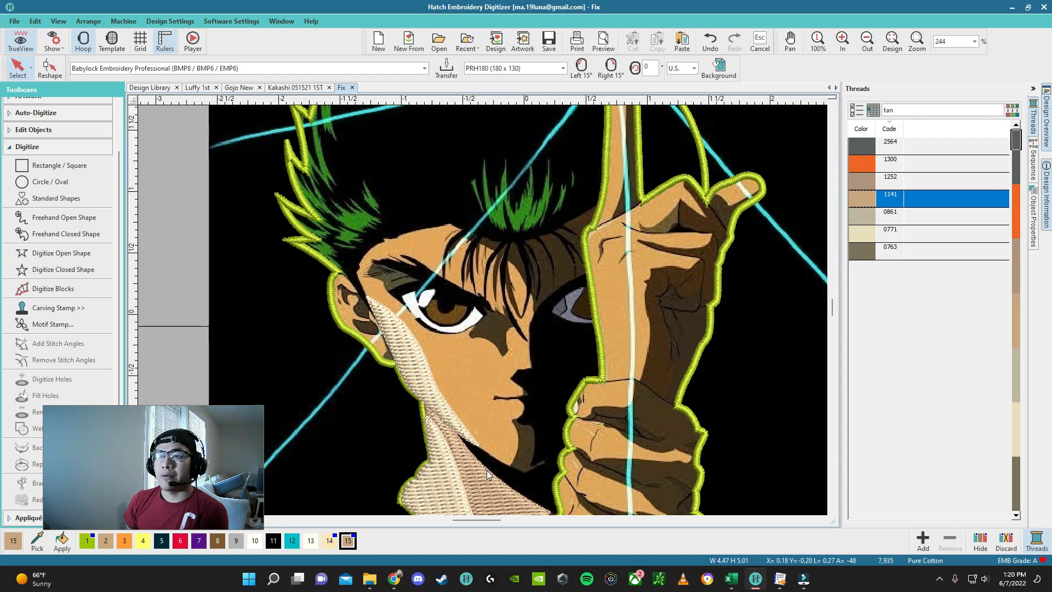
Step: With colour 8 and Tatami fill, start a closed shape for the nose-bridge shadow, tracing from the eye's inner corner along its outer edge
left_click(35, 270)
scroll(482, 310, "up", 5)
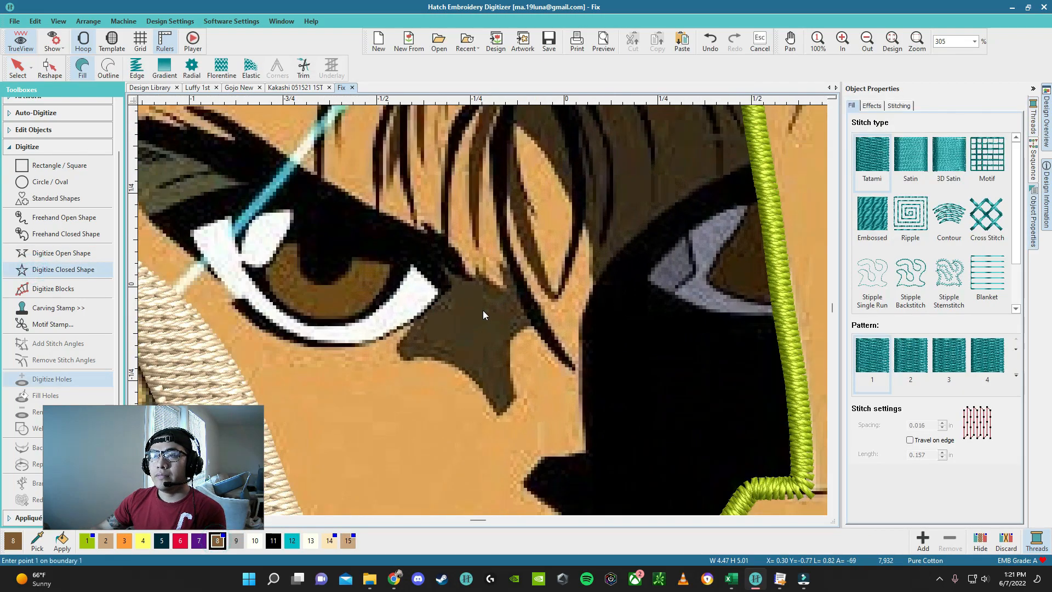
scroll(482, 310, "up", 7)
left_click(408, 269)
left_click(340, 347)
right_click(323, 398)
right_click(351, 402)
left_click(394, 401)
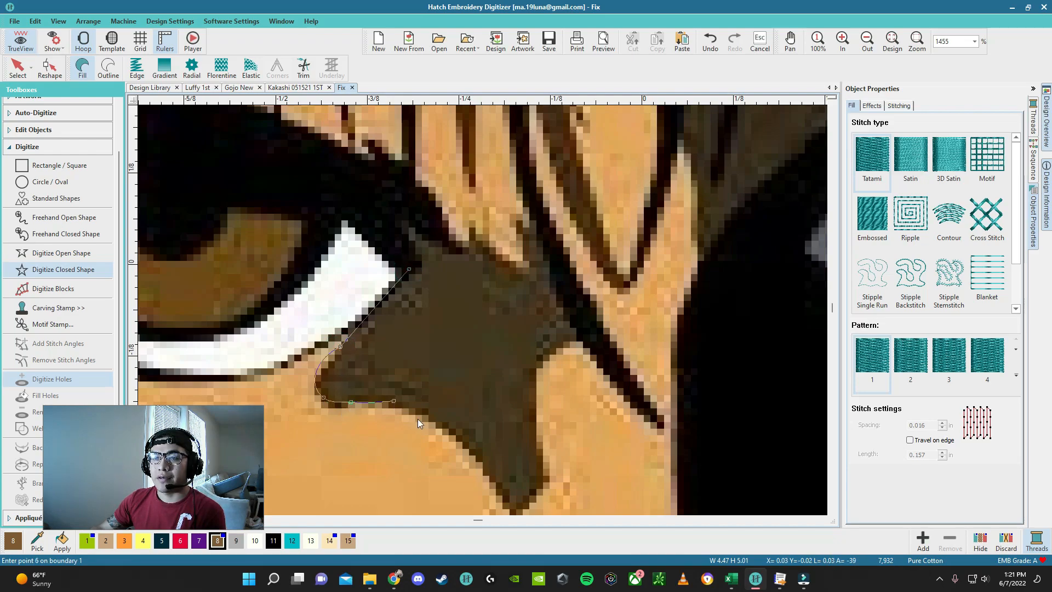
Step: Trace the nose-bridge shadow around its lower tip and back up below the hair strands to the eye corner, and complete the fill
left_click_drag(508, 501, 497, 408)
left_click(502, 425)
right_click(531, 404)
right_click(538, 388)
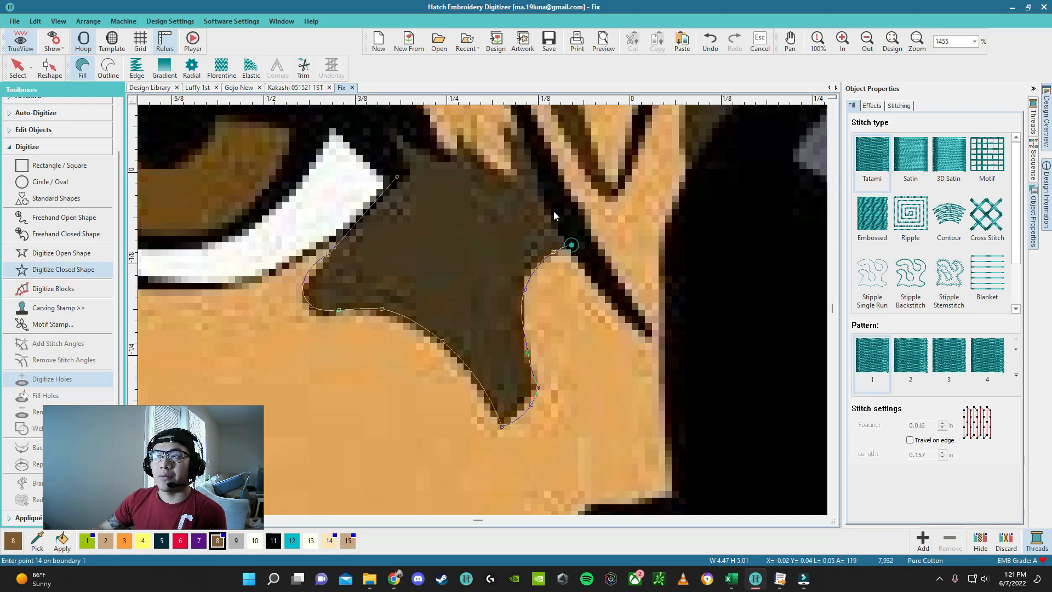
left_click(537, 172)
left_click(486, 165)
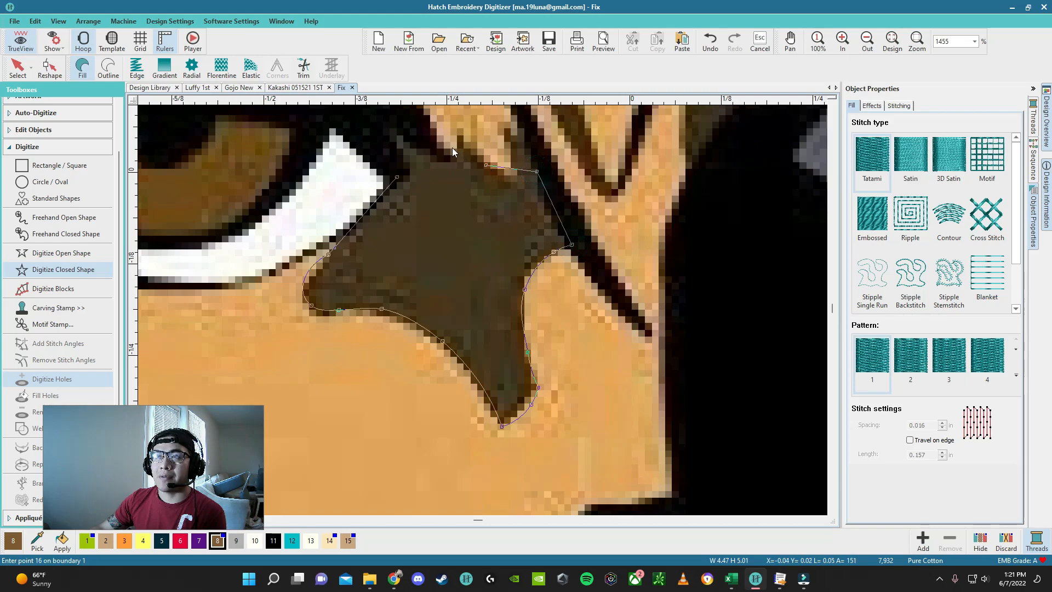
scroll(483, 311, "down", 2)
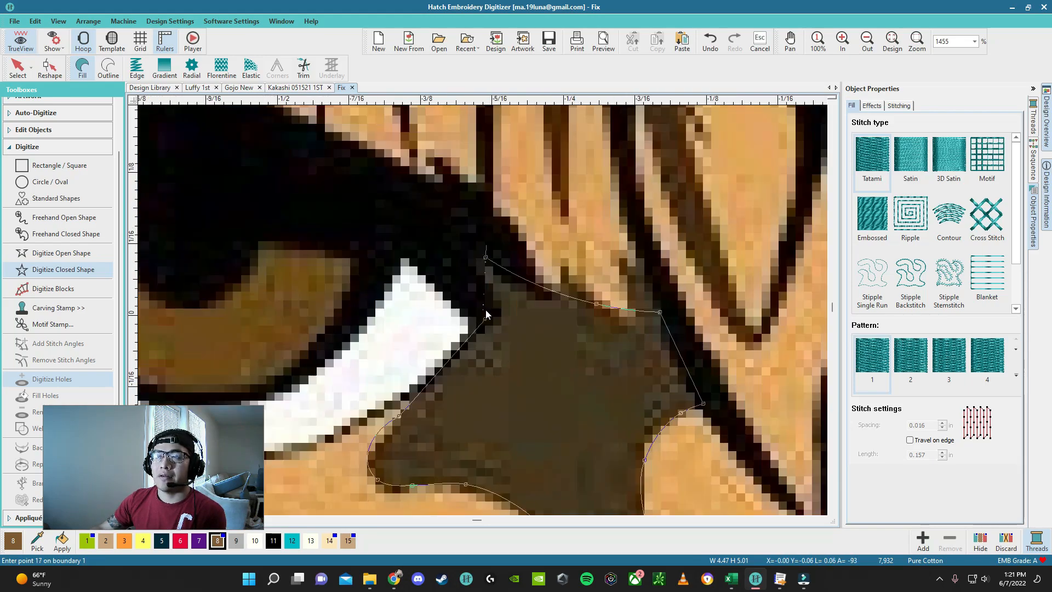
key("Return")
scroll(483, 311, "down", 1)
scroll(483, 310, "down", 5)
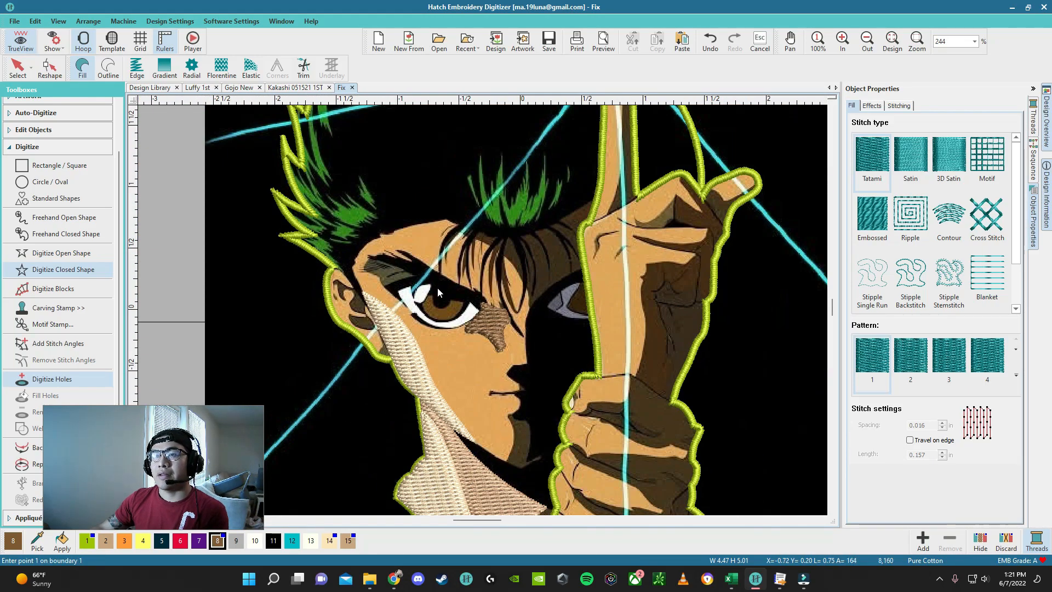
Step: Start a closed shape in colour 8 for the grey-brown area above the eye, tracing its lower edge from the inner point outward
scroll(394, 274, "up", 7)
scroll(483, 287, "up", 4)
left_click(505, 305)
scroll(504, 305, "down", 4)
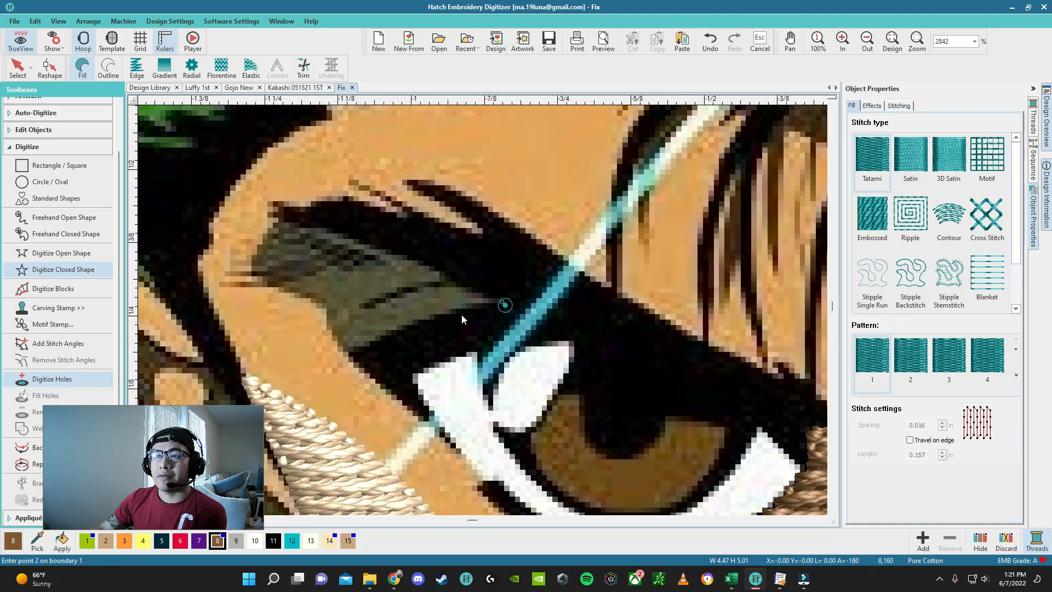
scroll(462, 315, "up", 2)
left_click(472, 321)
left_click(376, 365)
left_click(340, 326)
left_click(293, 273)
left_click(217, 231)
left_click(270, 155)
left_click(420, 196)
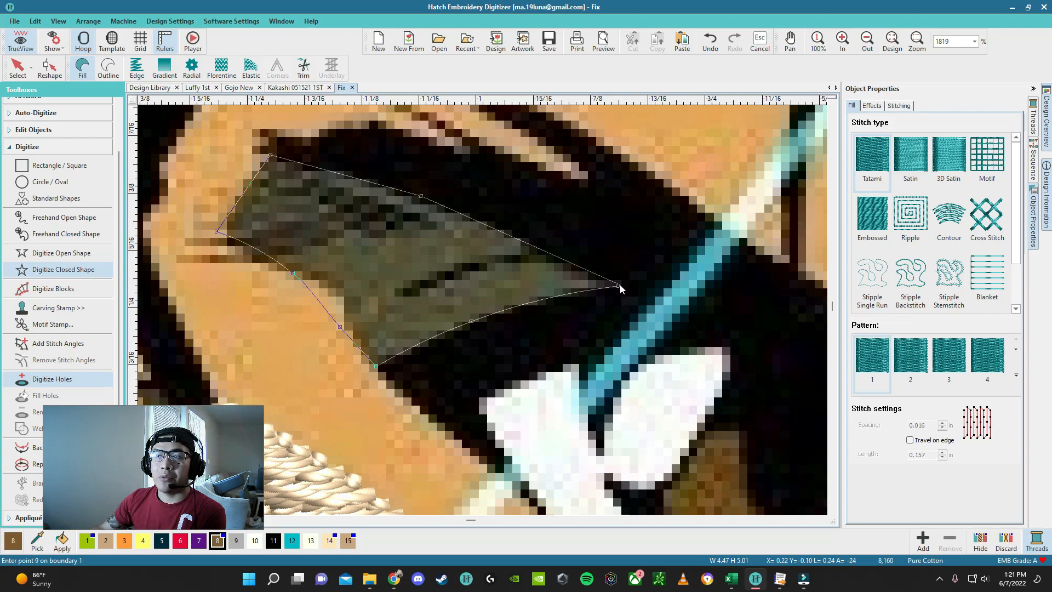
key("BackSpace")
key("BackSpace")
key("BackSpace")
Step: Trace the shaded area's rounded outer end and upper edge back to the starting point, and complete the fill
left_click(227, 241)
right_click(247, 187)
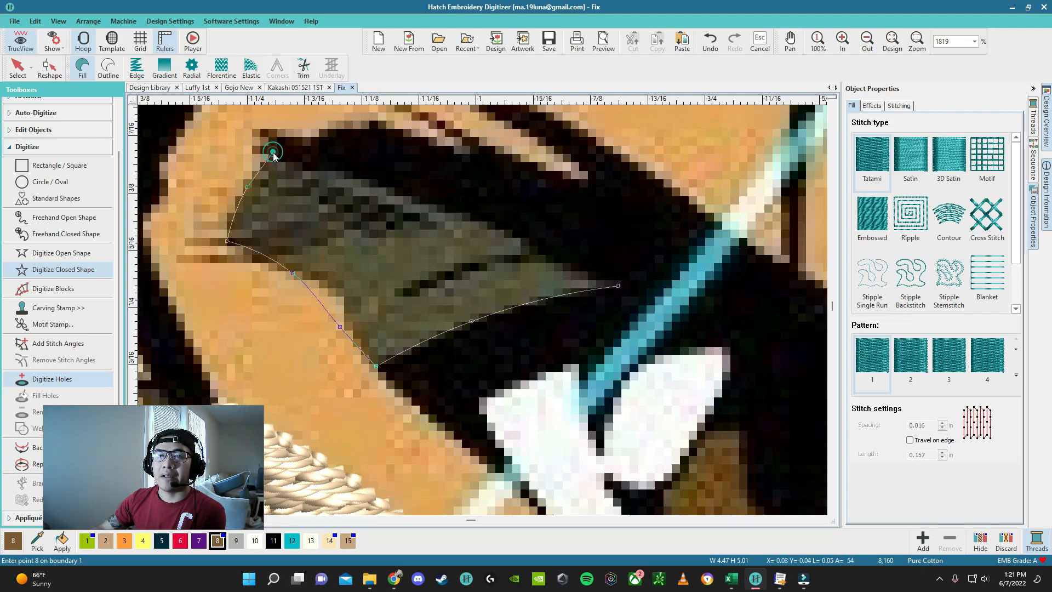
left_click(279, 157)
key("BackSpace")
left_click(283, 158)
left_click(432, 200)
left_click(620, 286)
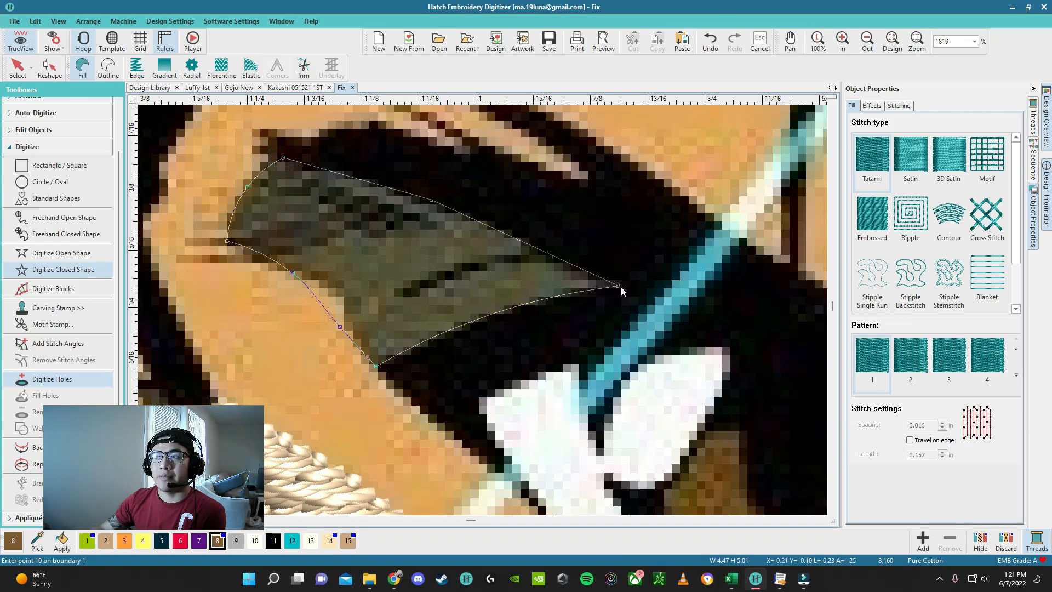
key("Return")
scroll(482, 311, "down", 5)
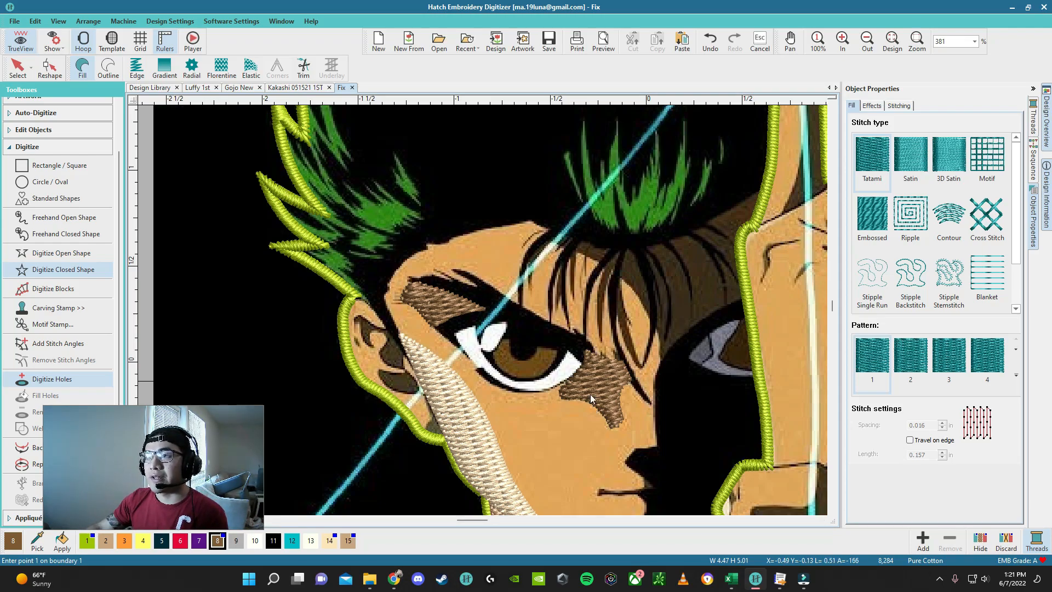
Step: Hide the pale cheek strip and the neck fills one after another
scroll(484, 317, "down", 3)
scroll(541, 321, "up", 3)
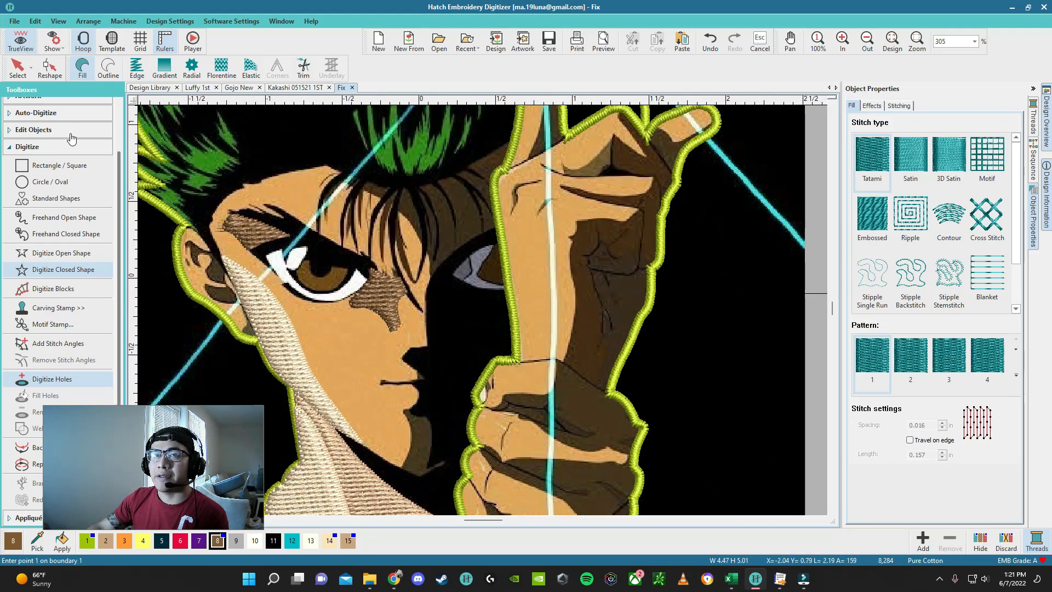
left_click(18, 71)
scroll(482, 309, "down", 3)
scroll(400, 313, "up", 3)
scroll(482, 311, "down", 3)
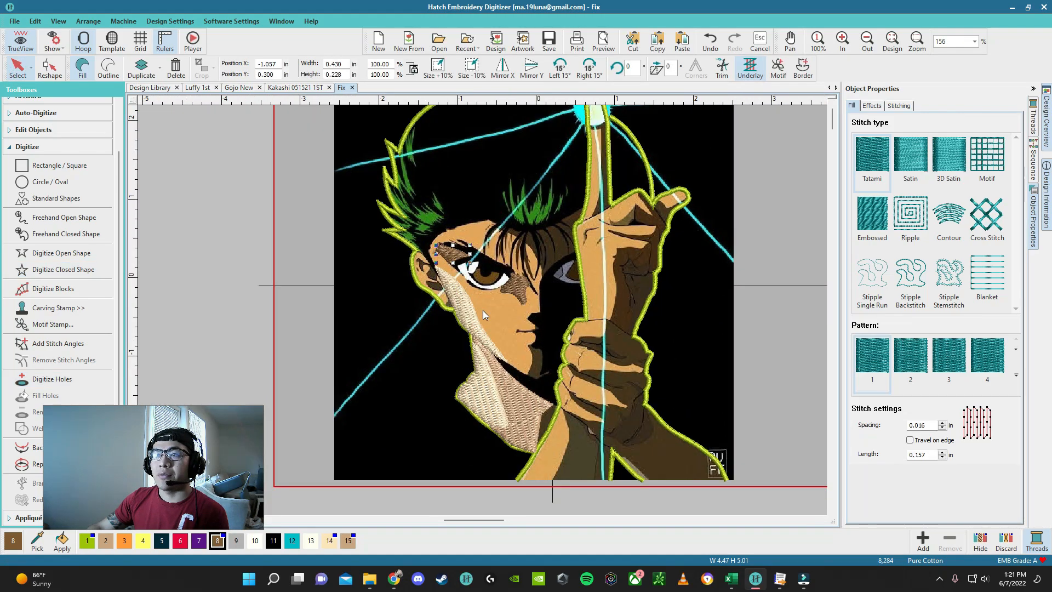
scroll(477, 308, "up", 3)
right_click(462, 304)
left_click(510, 477)
right_click(485, 412)
left_click(523, 340)
right_click(542, 425)
left_click(587, 354)
Step: Unhide all objects and review the brown shadow shapes against the face, cheek and neck fills
right_click(195, 268)
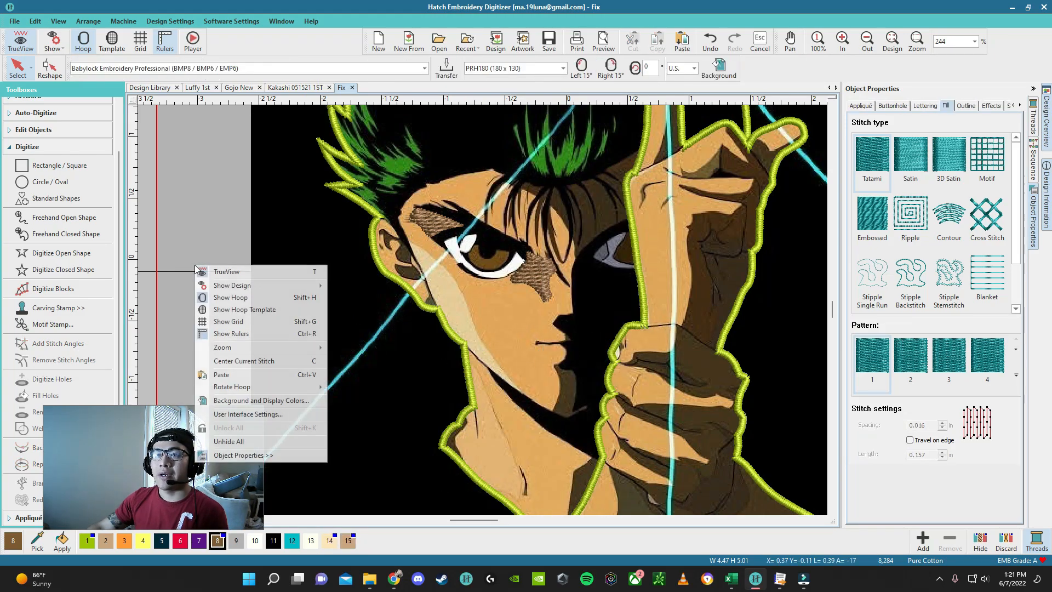
left_click(242, 441)
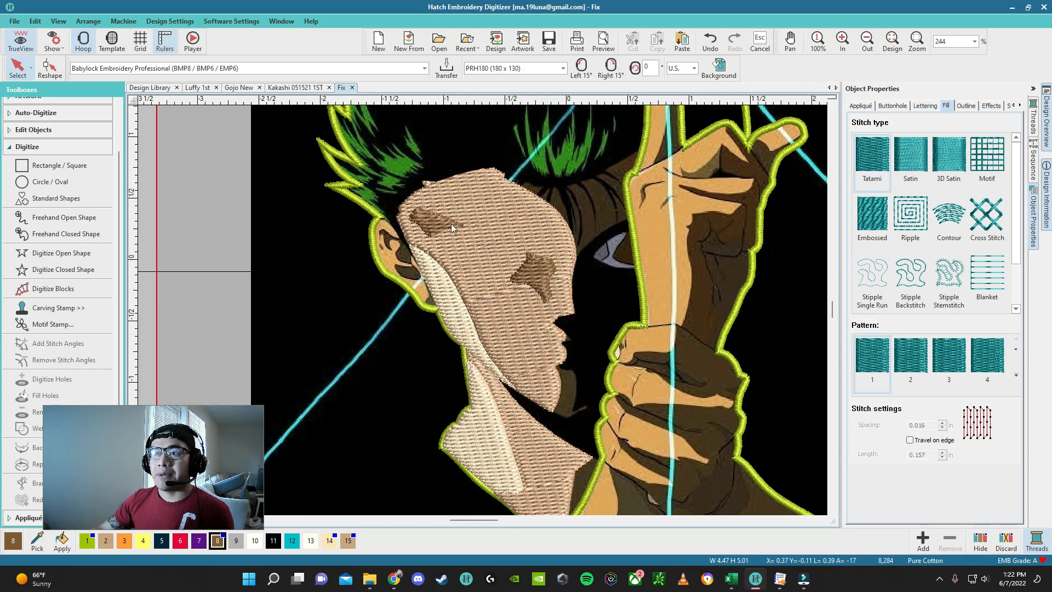
scroll(495, 328, "up", 2)
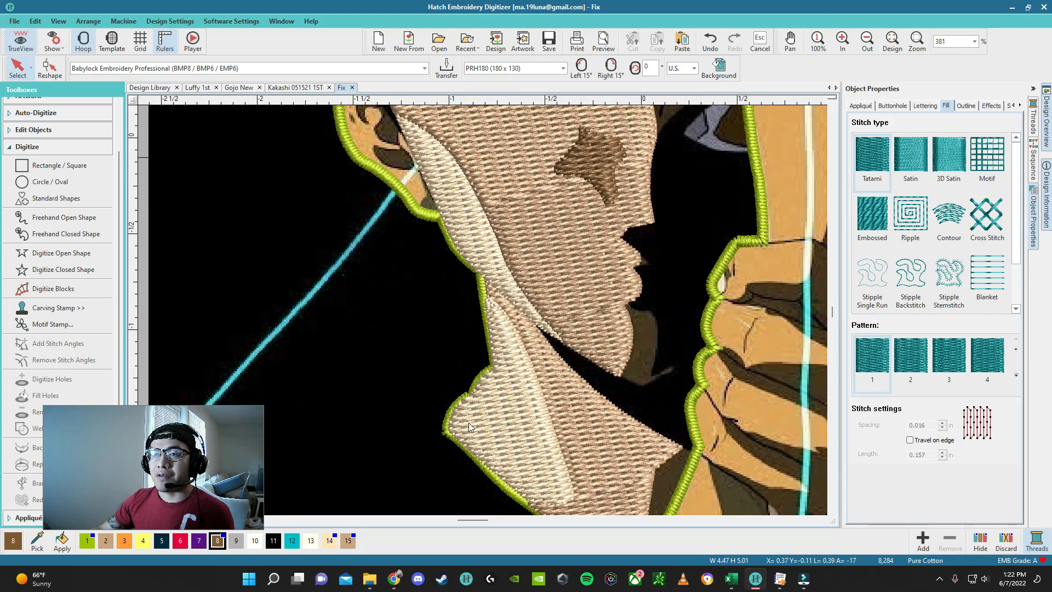
scroll(484, 311, "up", 2)
scroll(483, 311, "down", 5)
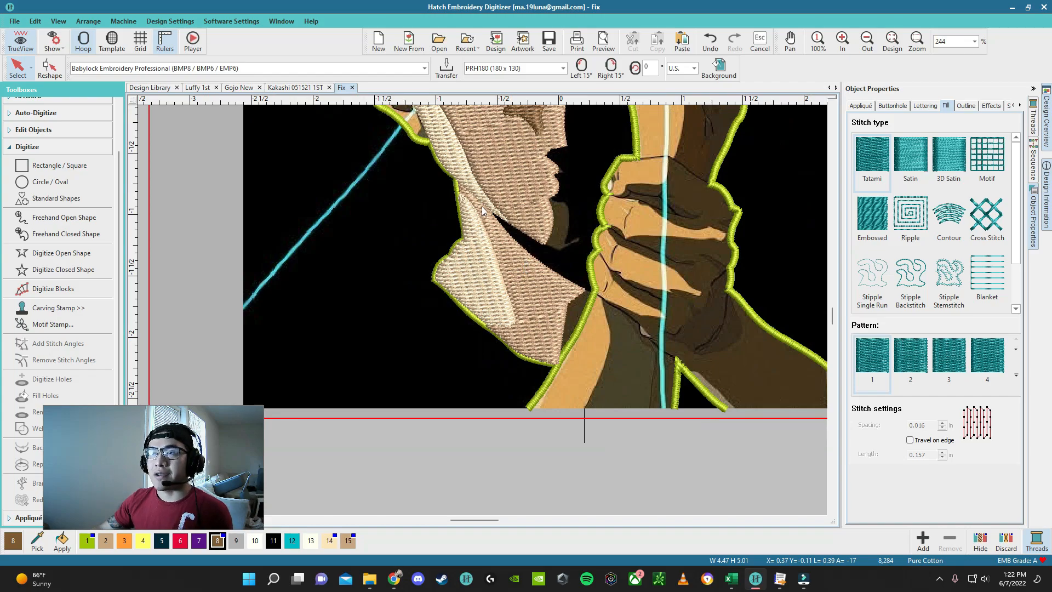
scroll(482, 310, "up", 2)
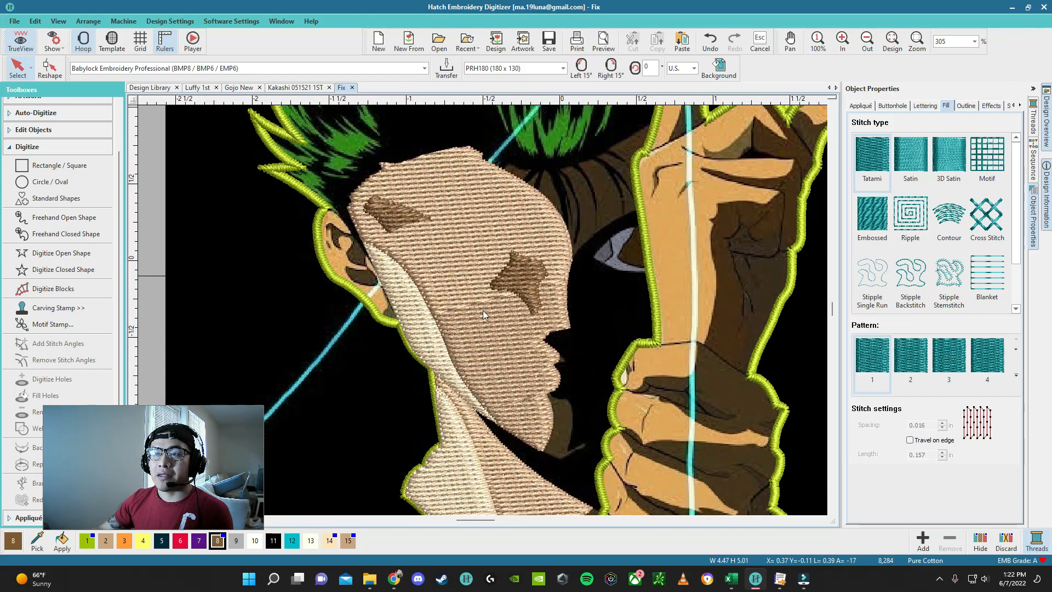
Step: Select the background artwork and hide all unselected objects to view the face details on their own
right_click(282, 302)
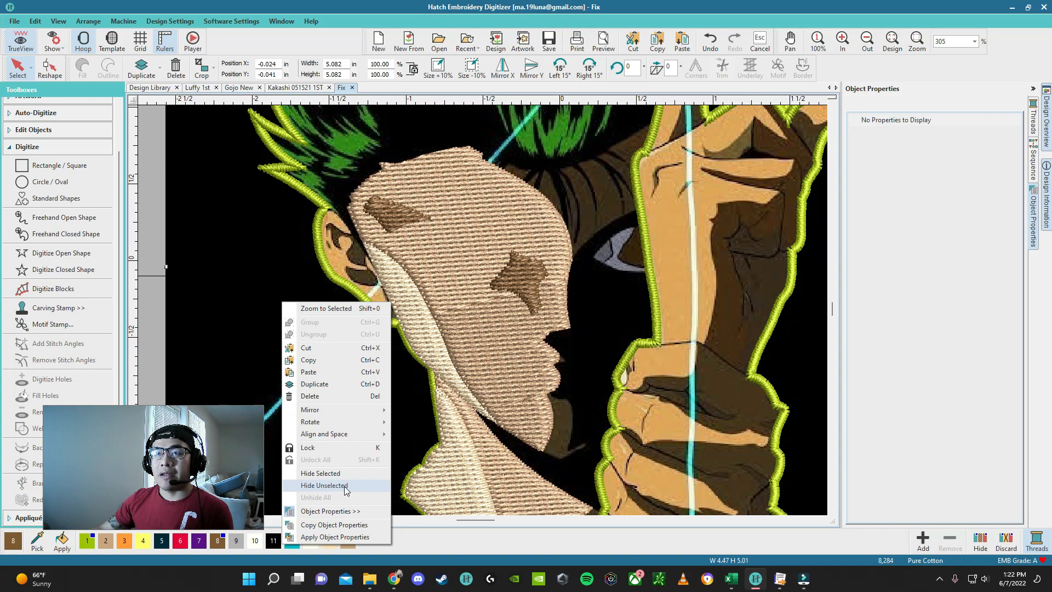
left_click(345, 485)
scroll(438, 253, "down", 1)
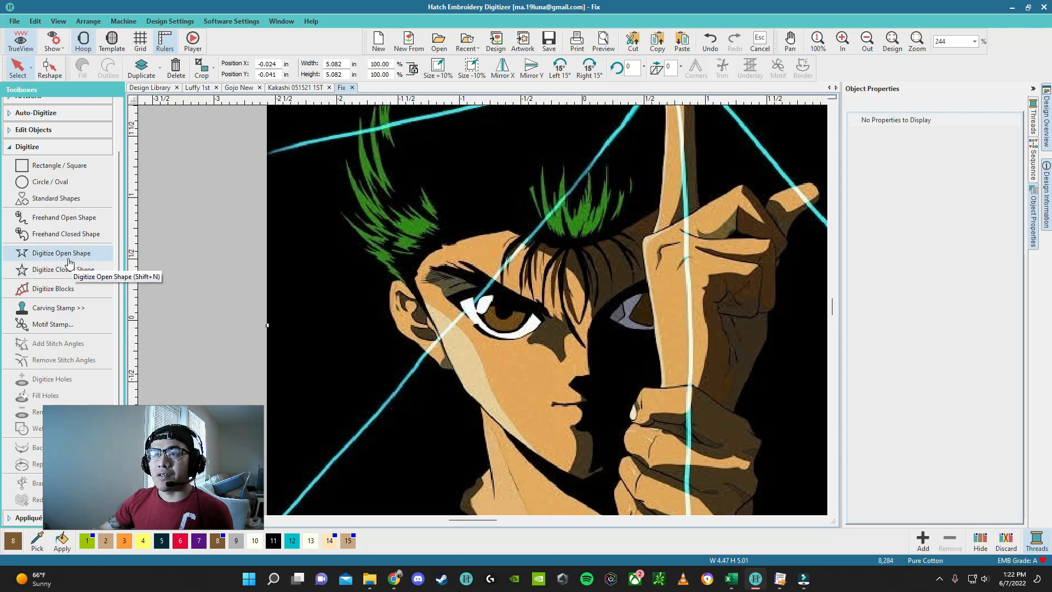
scroll(563, 291, "up", 2)
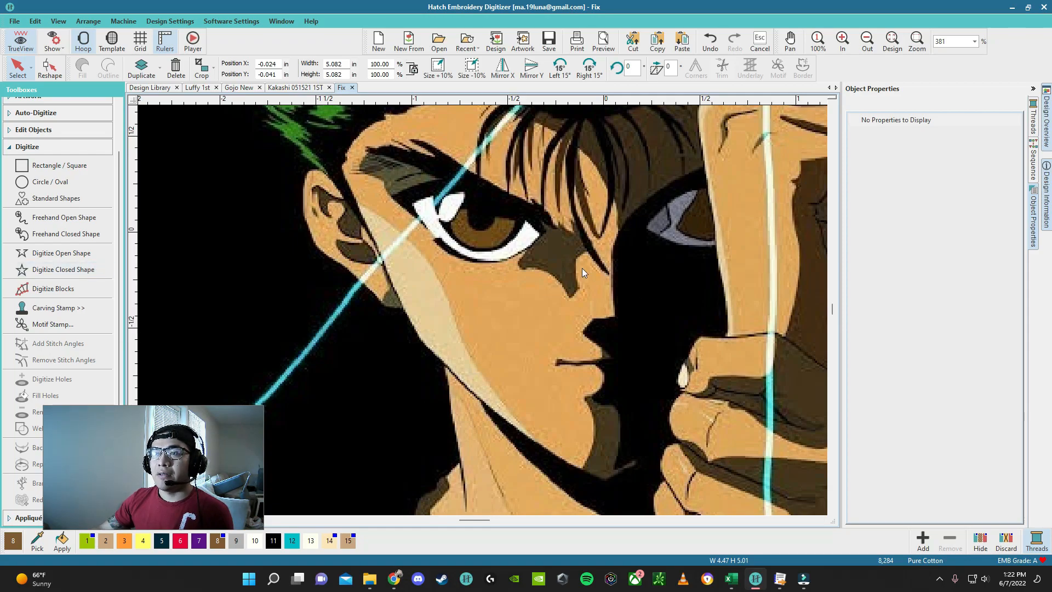
scroll(475, 310, "down", 2)
scroll(482, 310, "up", 1)
Step: Bring all hidden stitch objects back over the artwork
right_click(482, 310)
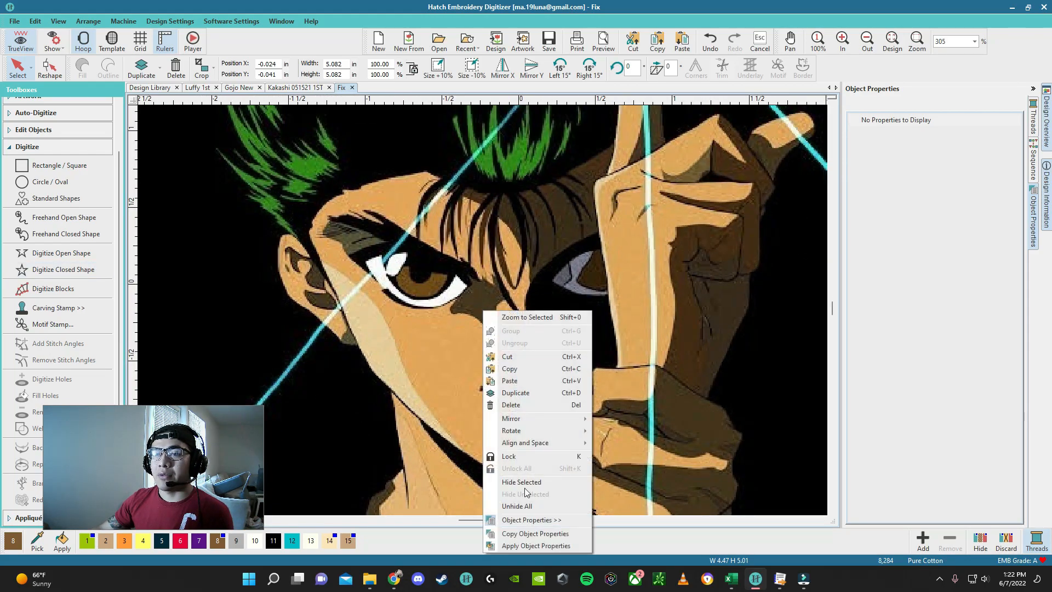
left_click(524, 488)
scroll(482, 311, "down", 3)
scroll(501, 355, "up", 2)
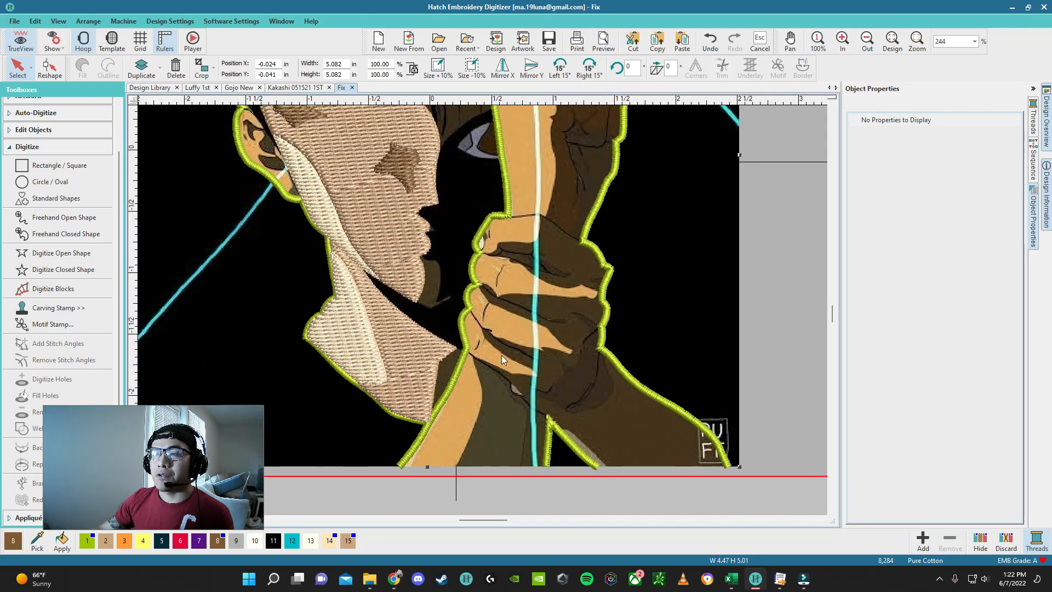
Step: Select the background artwork and hide all unselected objects to expose the drawing around the neck and fist
scroll(483, 310, "up", 2)
right_click(469, 323)
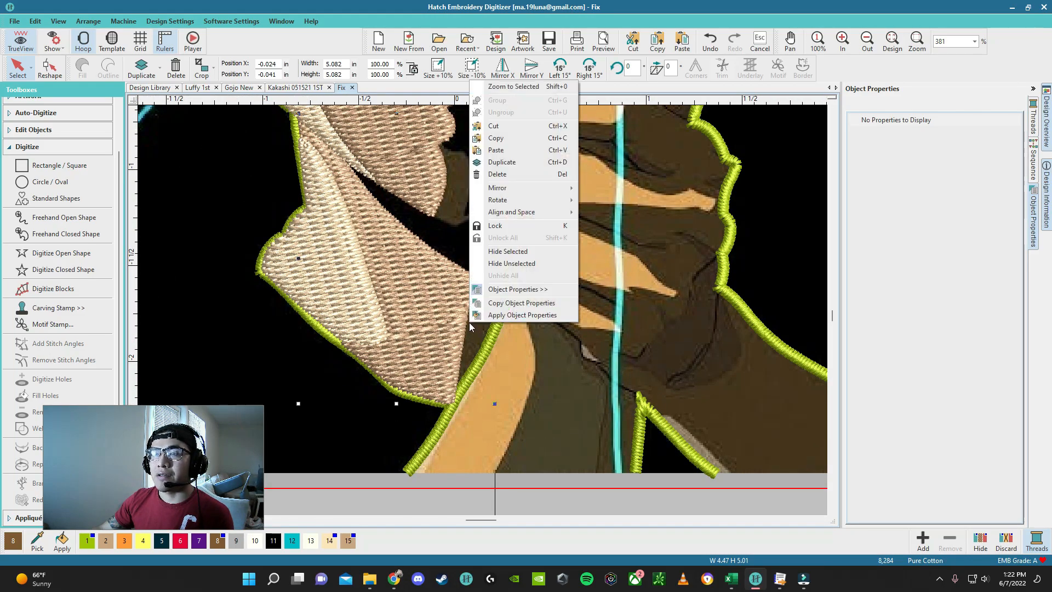
right_click(293, 436)
left_click(350, 378)
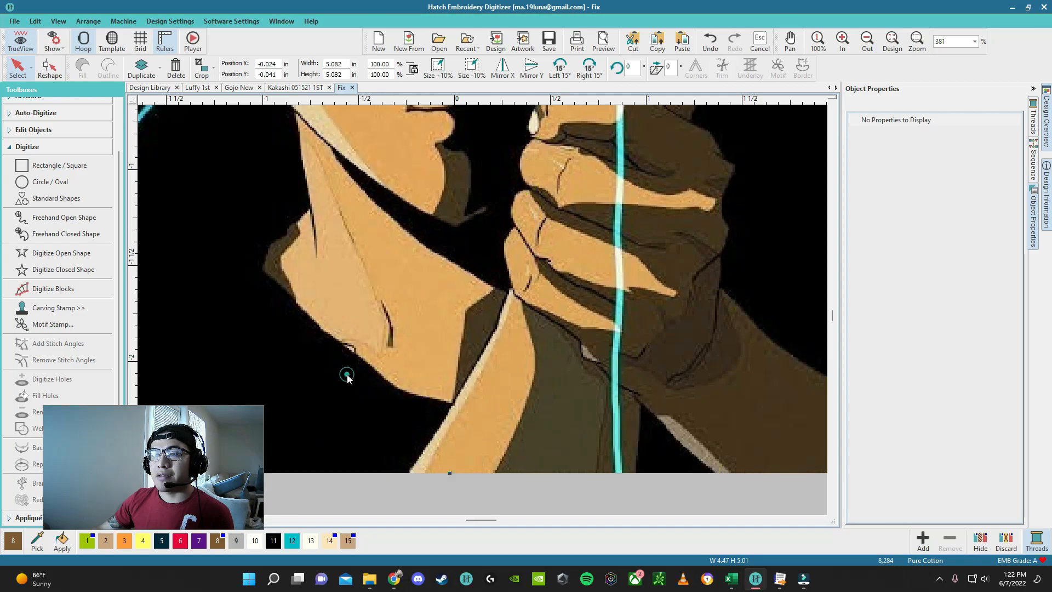
Step: Digitize a closed Tatami shape in pale color 14 over the light forearm strip running from below the fist to the artwork's lower edge
left_click(67, 269)
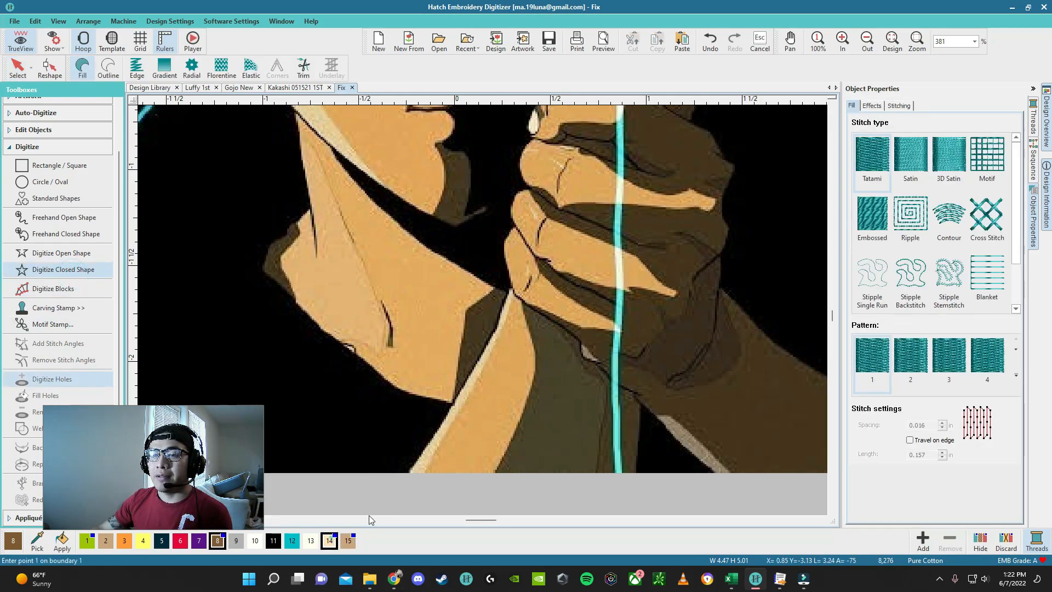
left_click(330, 541)
scroll(482, 310, "up", 4)
left_click(412, 330)
left_click(502, 205)
left_click(482, 311)
left_click(522, 216)
left_click(535, 210)
left_click(541, 226)
left_click(549, 236)
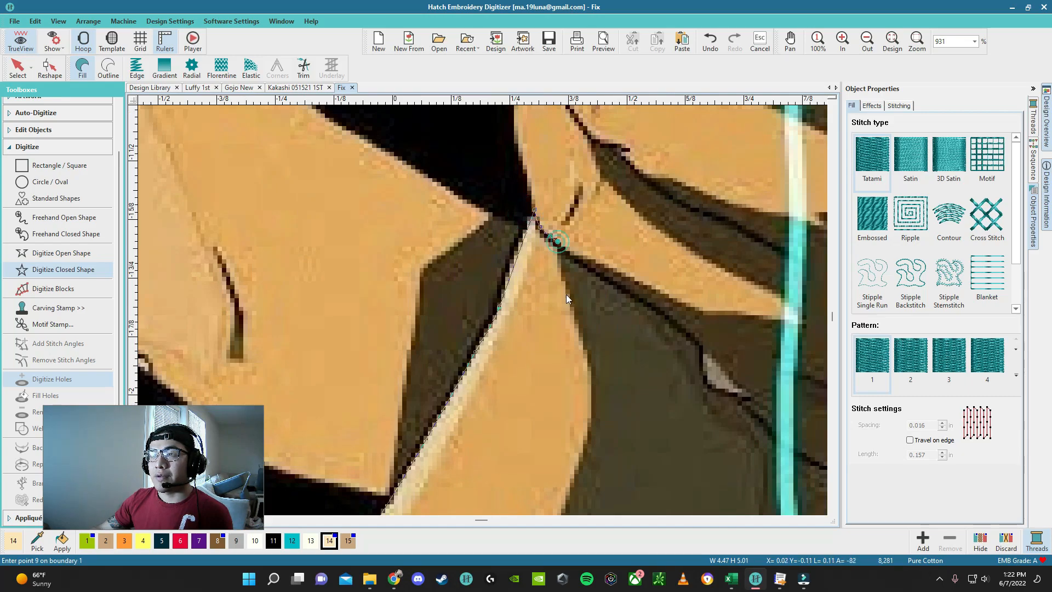
right_click(568, 296)
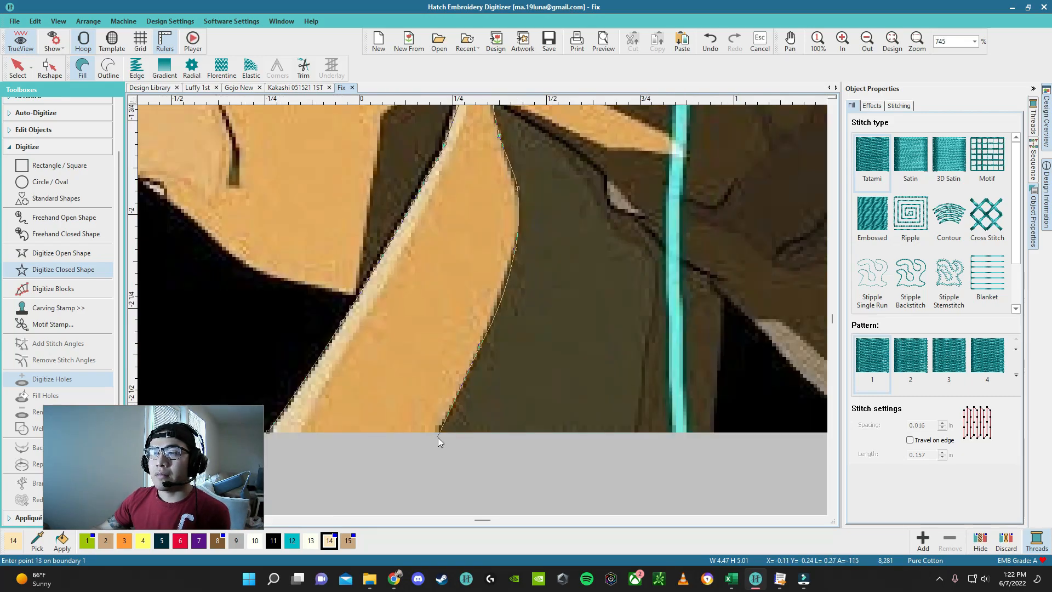
left_click(438, 437)
left_click(268, 433)
scroll(497, 296, "down", 6)
Step: Start a closed Tatami shape in tan color 15 along the dark forearm's bottom edge and its border with the pale strip
left_click(352, 547)
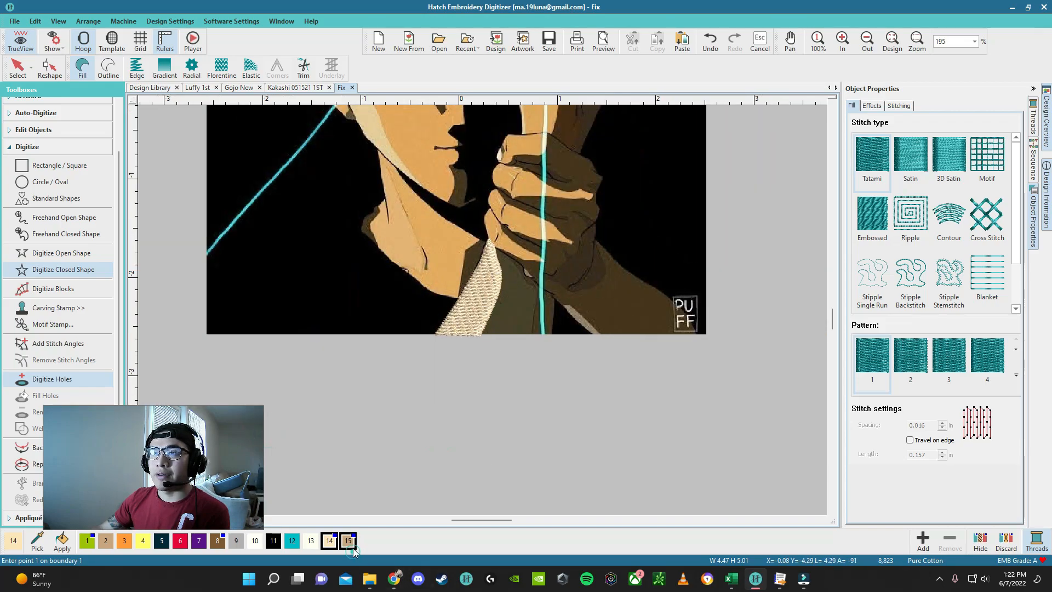
scroll(534, 313, "up", 6)
left_click(485, 322)
left_click(201, 328)
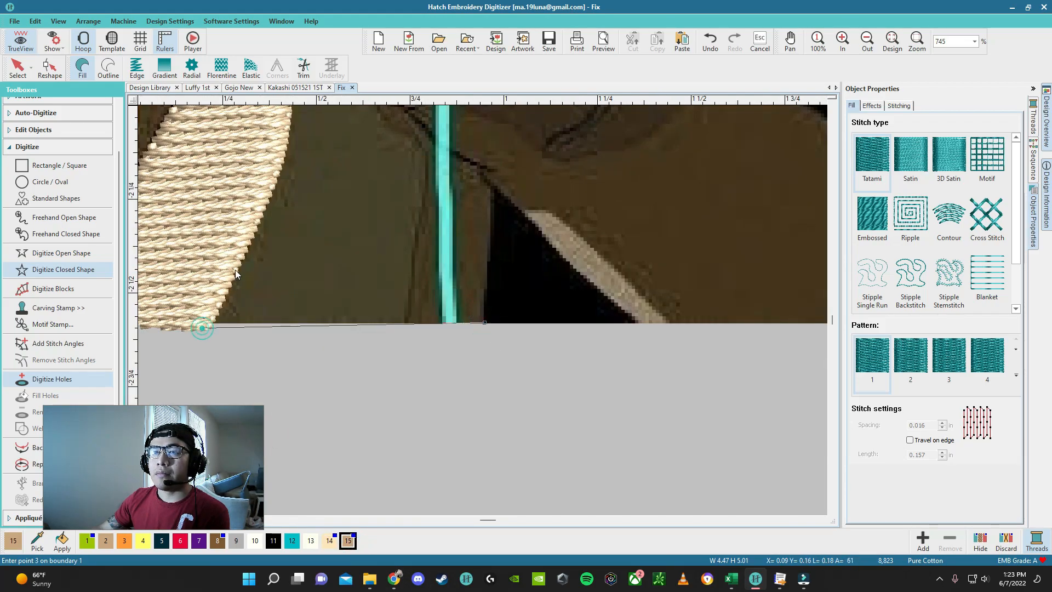
left_click(236, 269)
left_click_drag(436, 204, 481, 297)
right_click(420, 205)
left_click(416, 178)
Step: Trace the dark forearm's upper edge under the fist and down to the bottom corner, and complete the tan fill
left_click(474, 215)
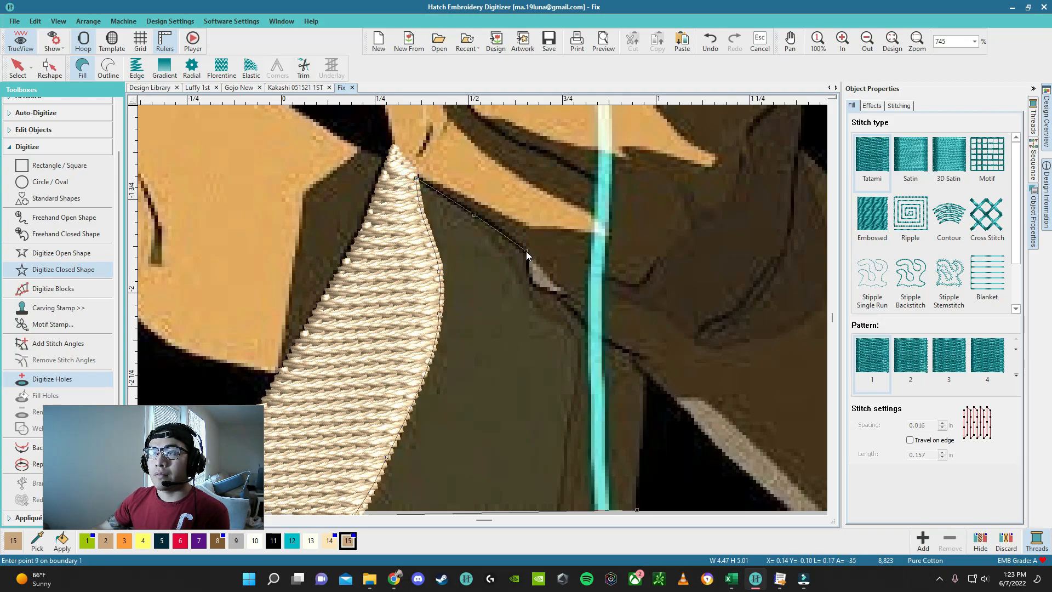
left_click(530, 271)
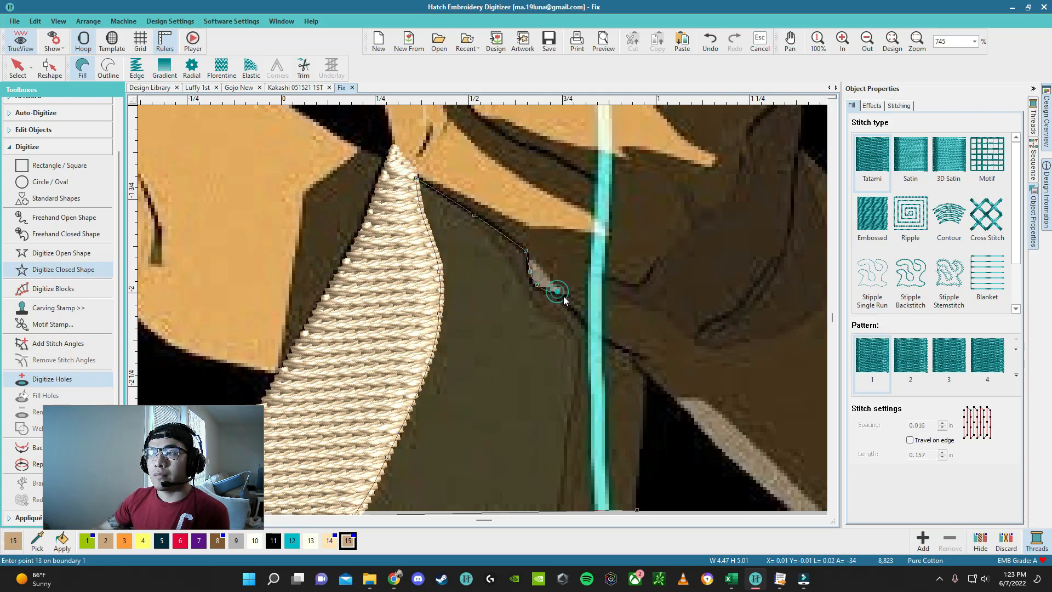
left_click(578, 312)
left_click(635, 354)
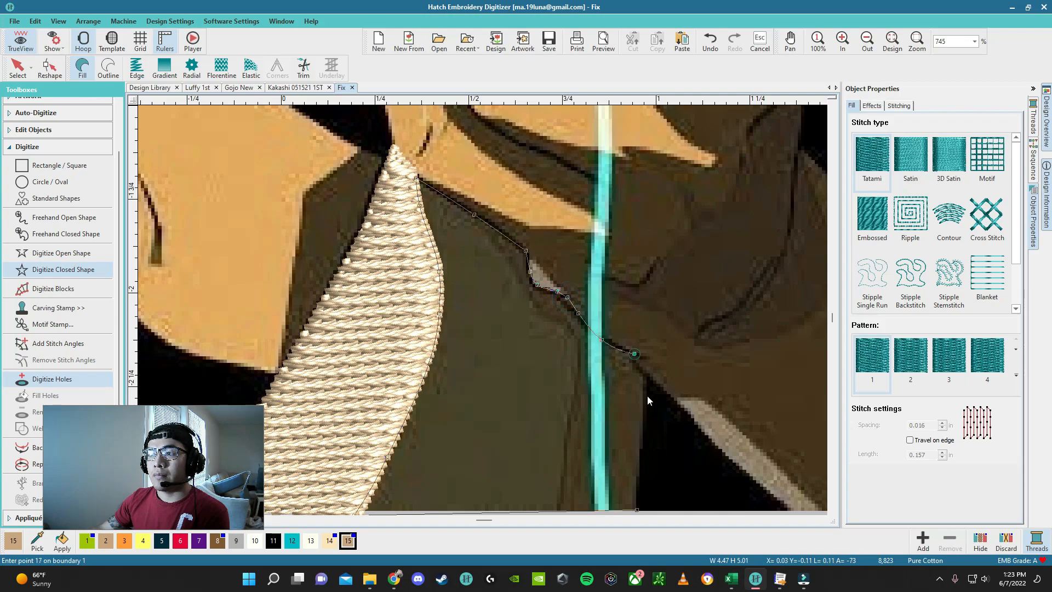
left_click(636, 364)
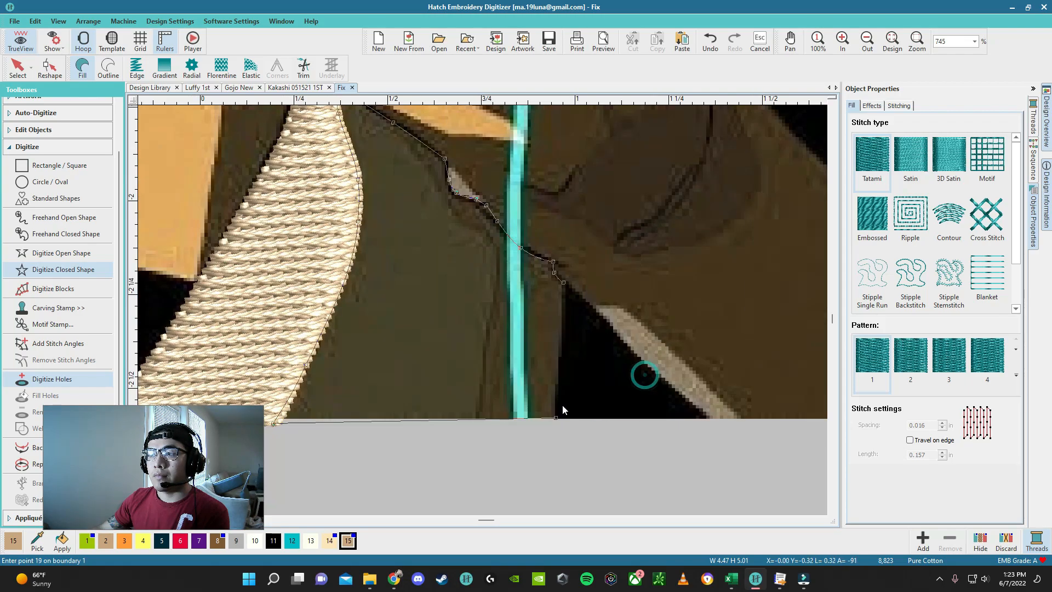
left_click(554, 417)
key("Return")
scroll(482, 246, "down", 4)
scroll(482, 245, "down", 4)
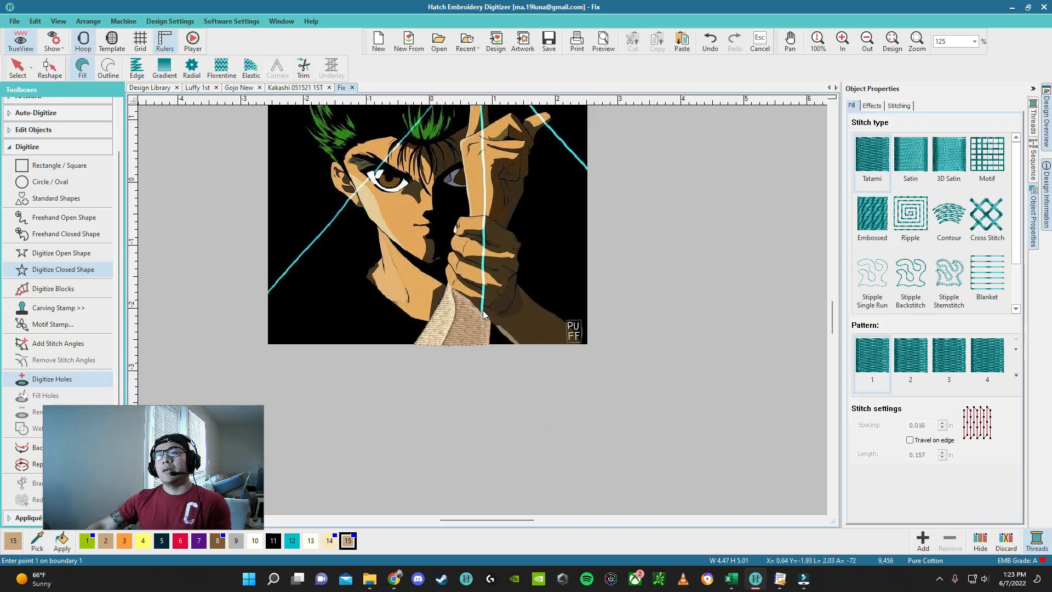
scroll(482, 310, "up", 4)
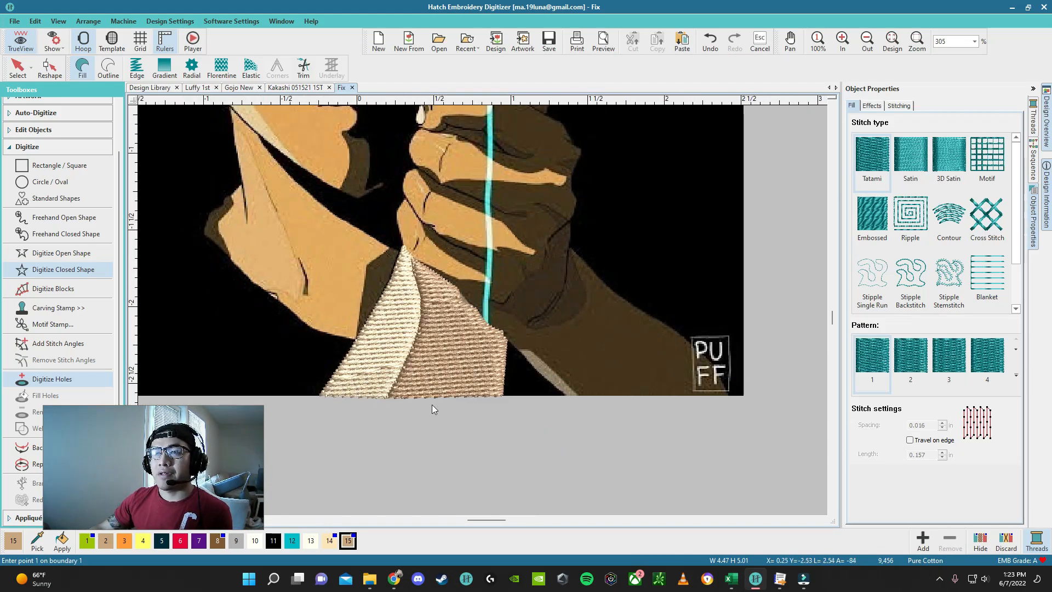
key("Escape")
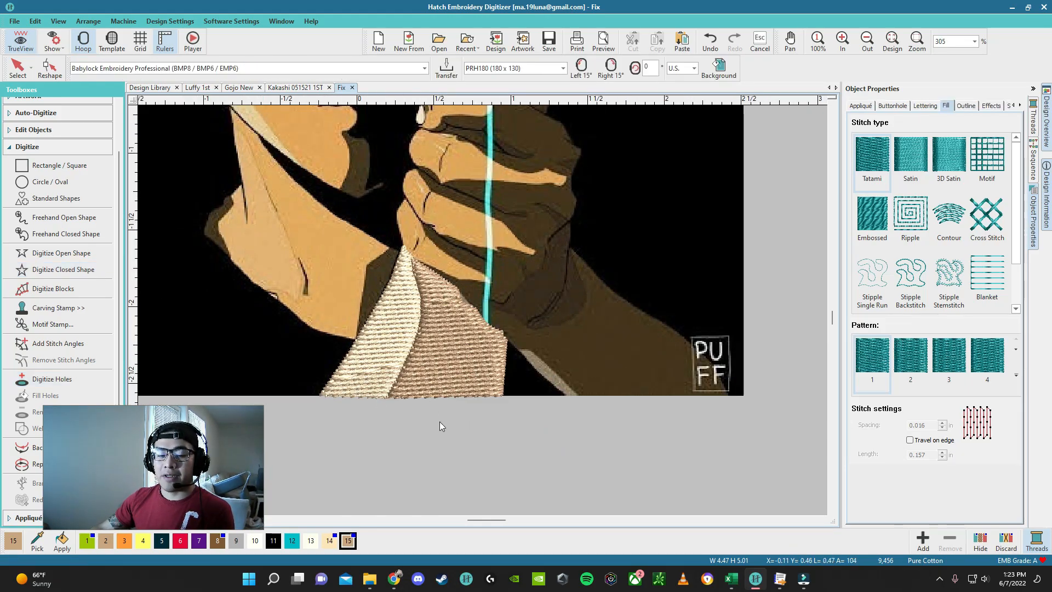
Step: Check the new tan and pale forearm fills, and bring all hidden stitch objects back over the artwork
scroll(413, 396, "down", 4)
left_click(482, 311)
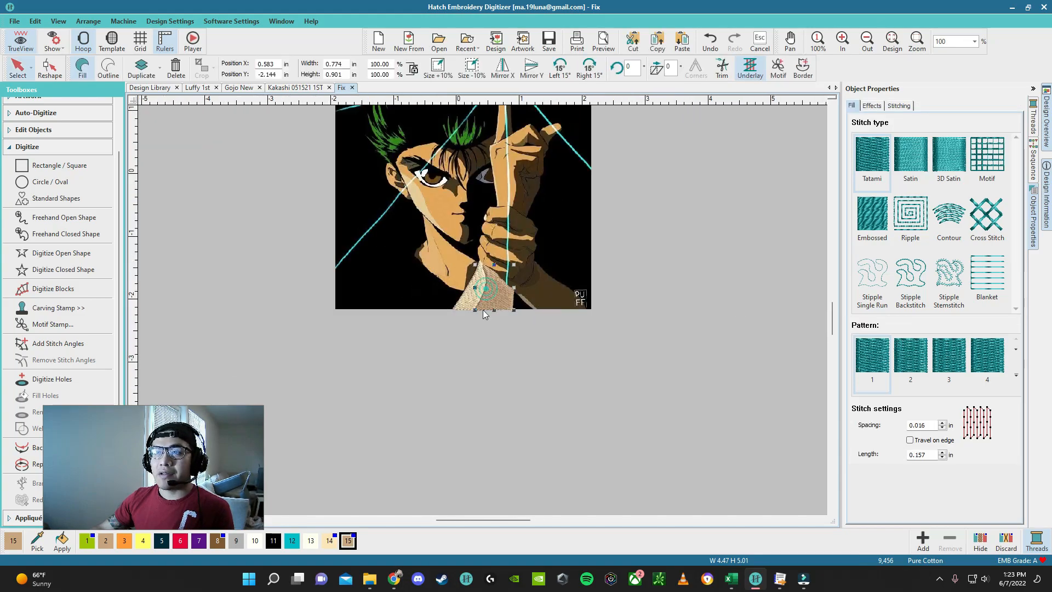
scroll(482, 311, "up", 3)
left_click(483, 318)
left_click(451, 326)
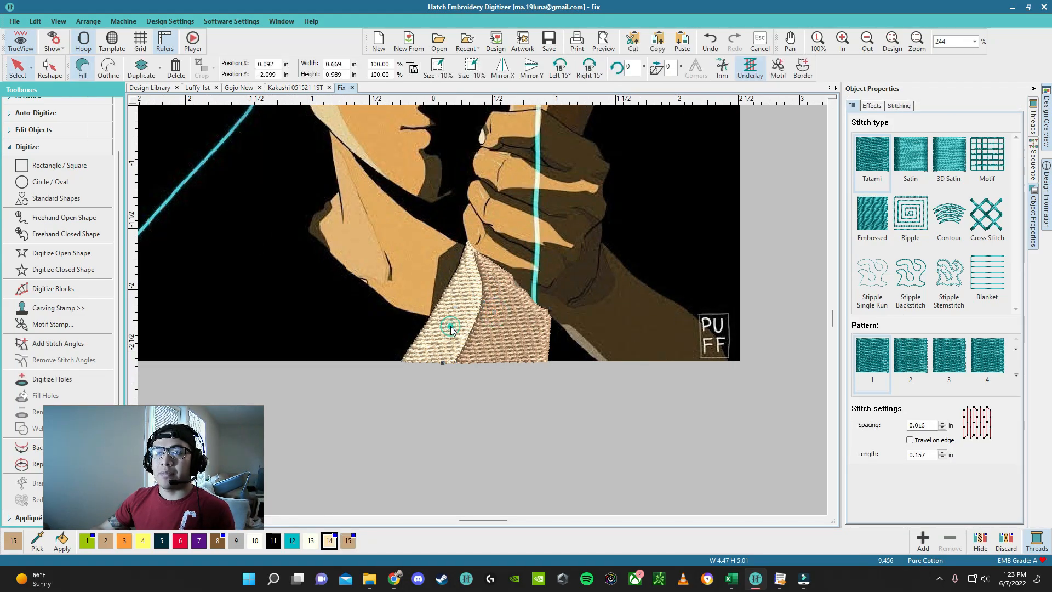
left_click(814, 225)
left_click(492, 327)
key("Escape")
right_click(462, 391)
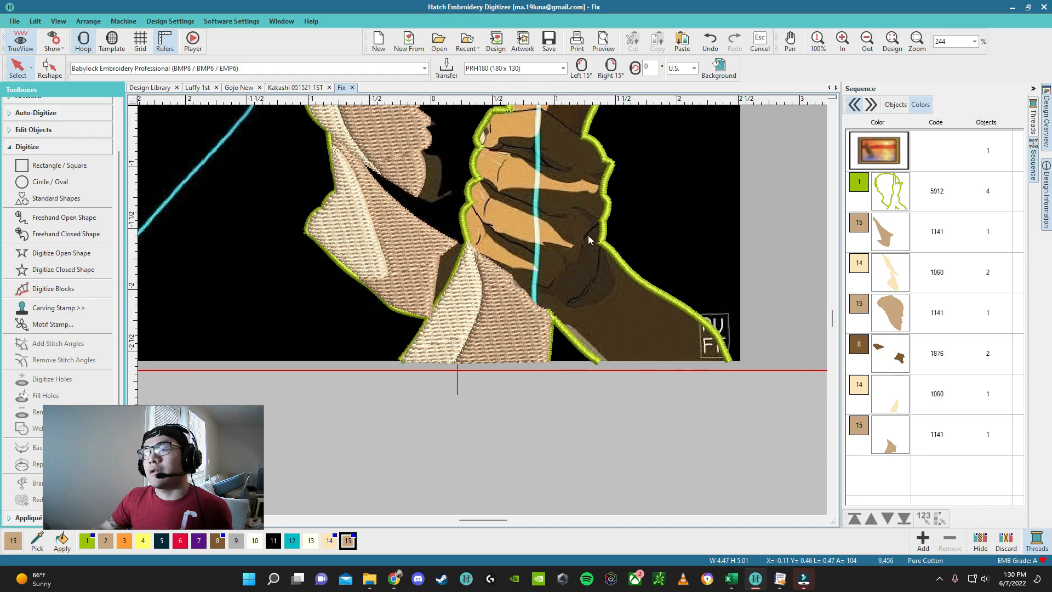
scroll(483, 315, "down", 3)
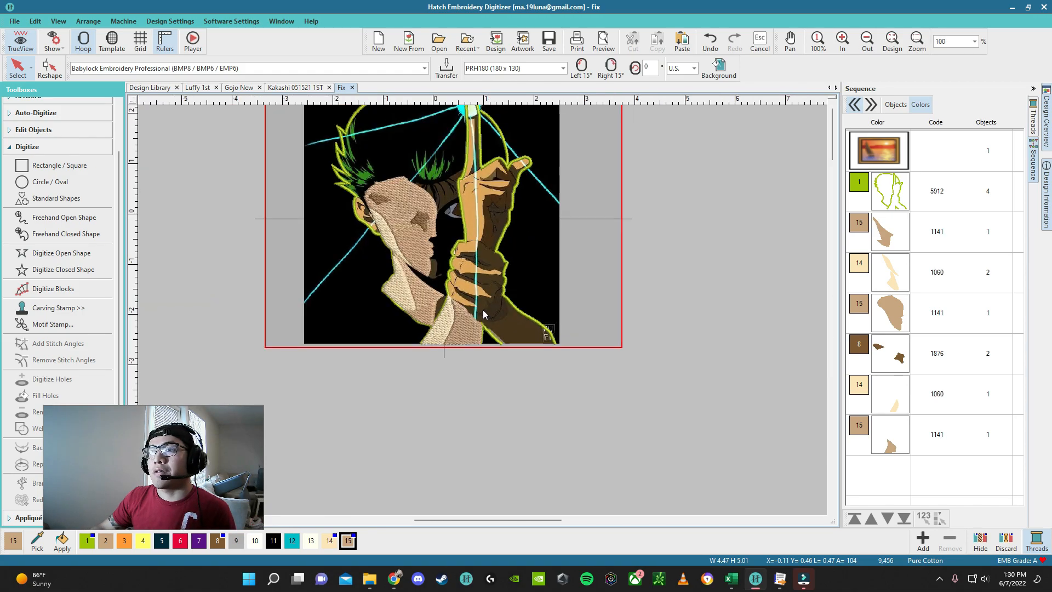
scroll(484, 315, "up", 2)
left_click(54, 269)
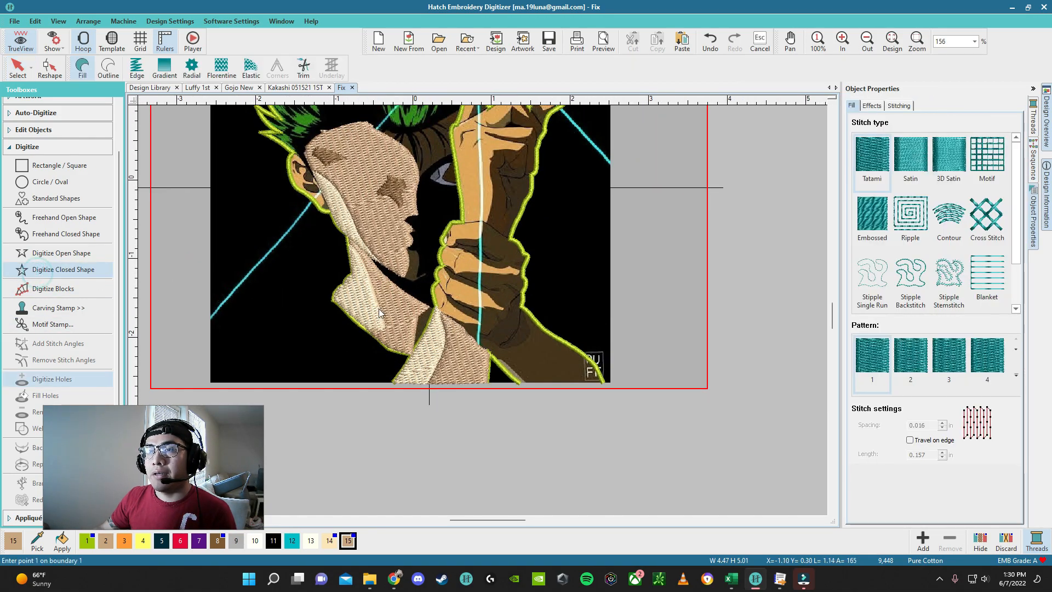
scroll(484, 312, "up", 2)
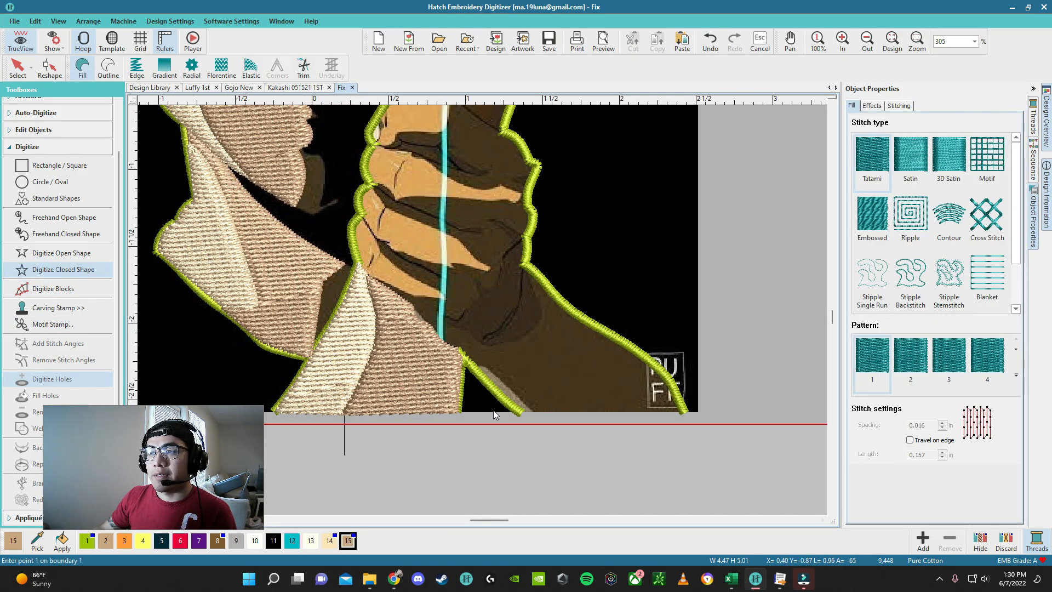
scroll(501, 388, "up", 1)
left_click(529, 369)
left_click(462, 304)
scroll(411, 252, "down", 1)
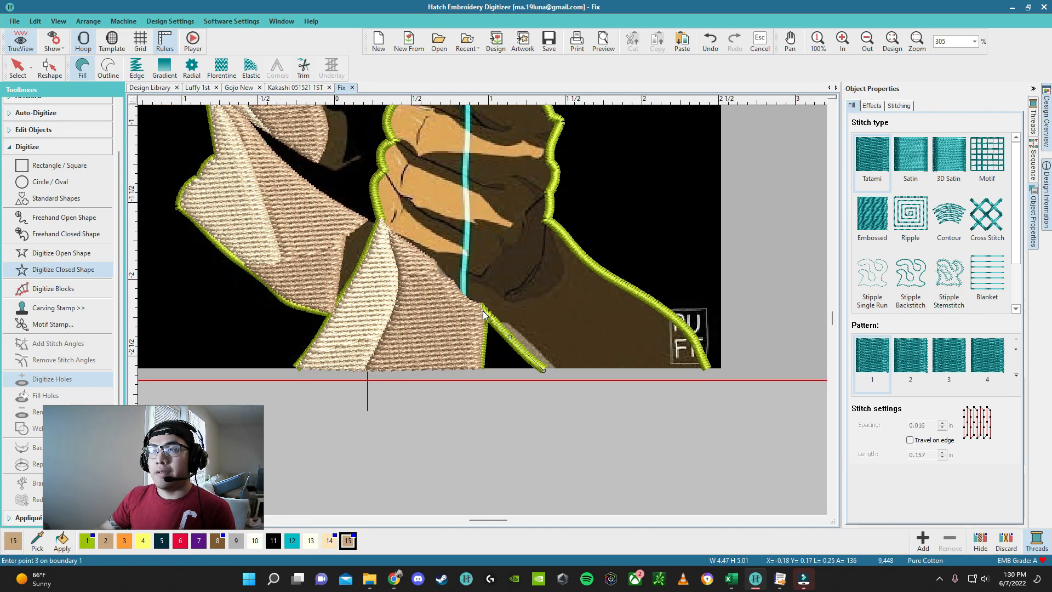
scroll(482, 310, "up", 3)
key("Escape")
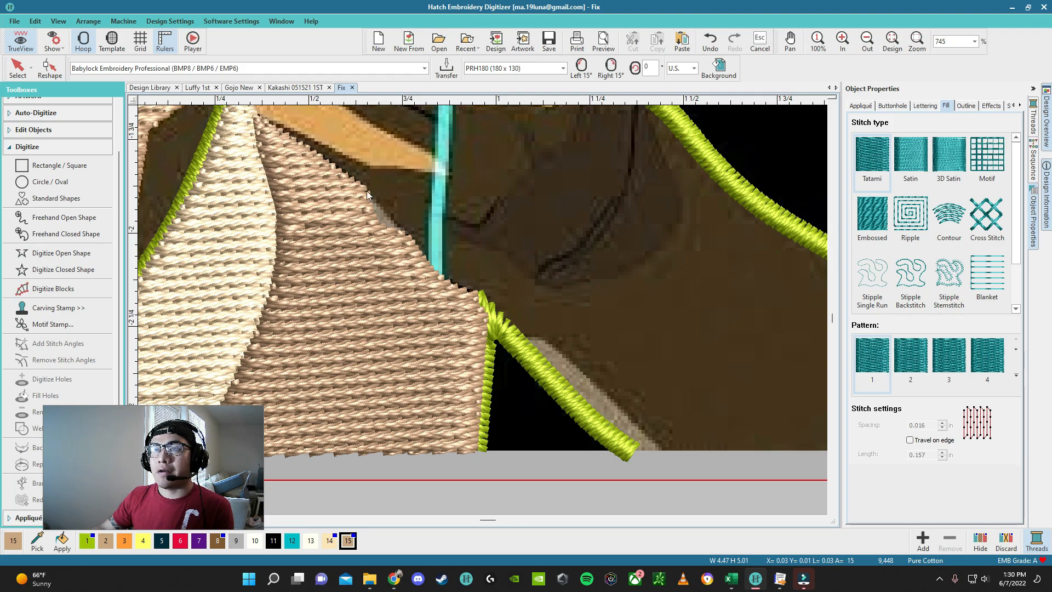
Step: Hide the tan and pale forearm fills below the fist
scroll(351, 231, "down", 2)
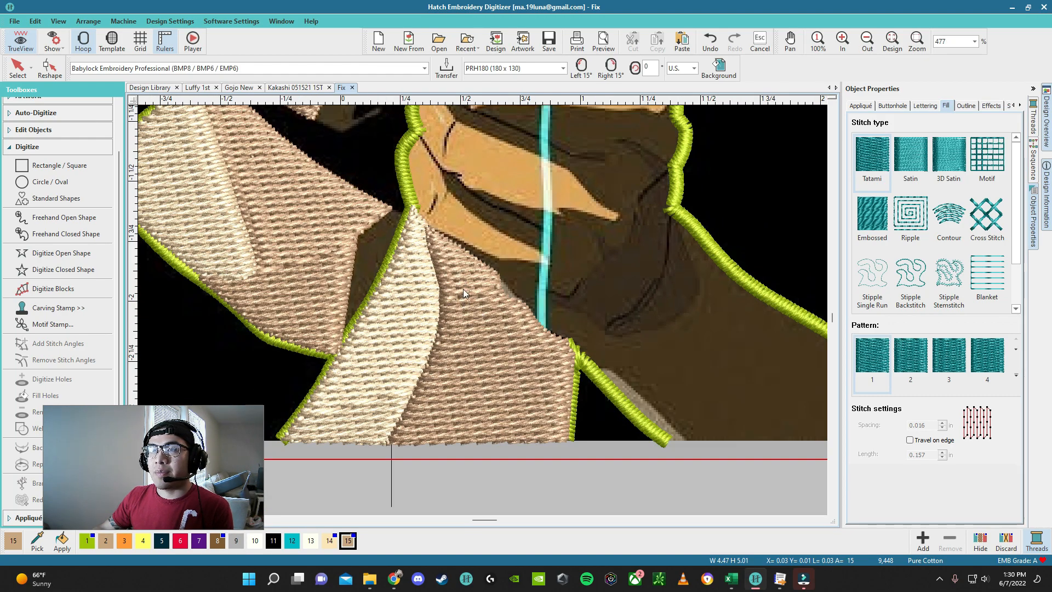
right_click(588, 268)
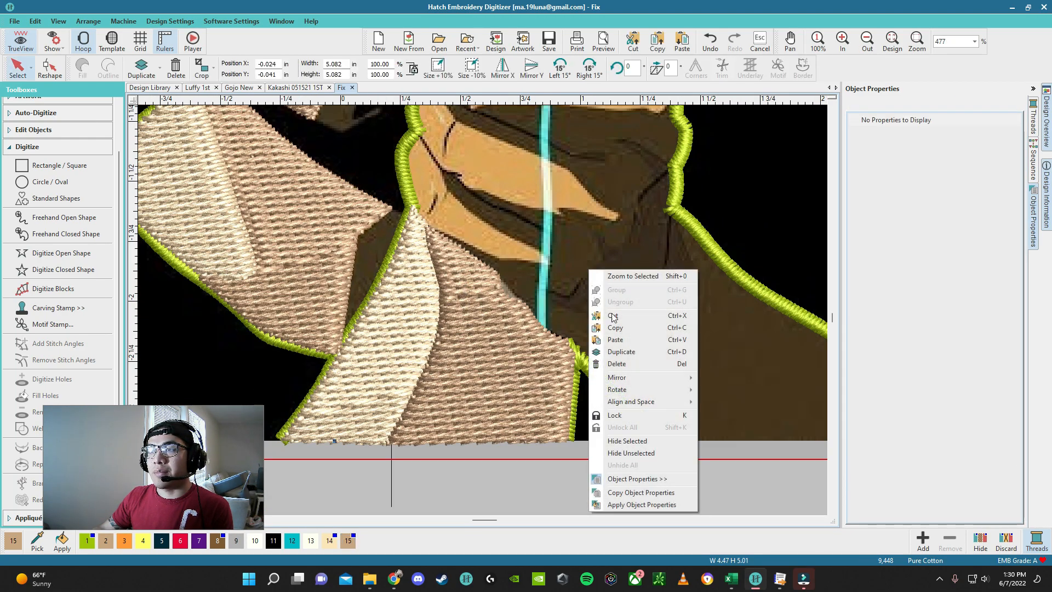
right_click(459, 367)
left_click(505, 300)
right_click(429, 316)
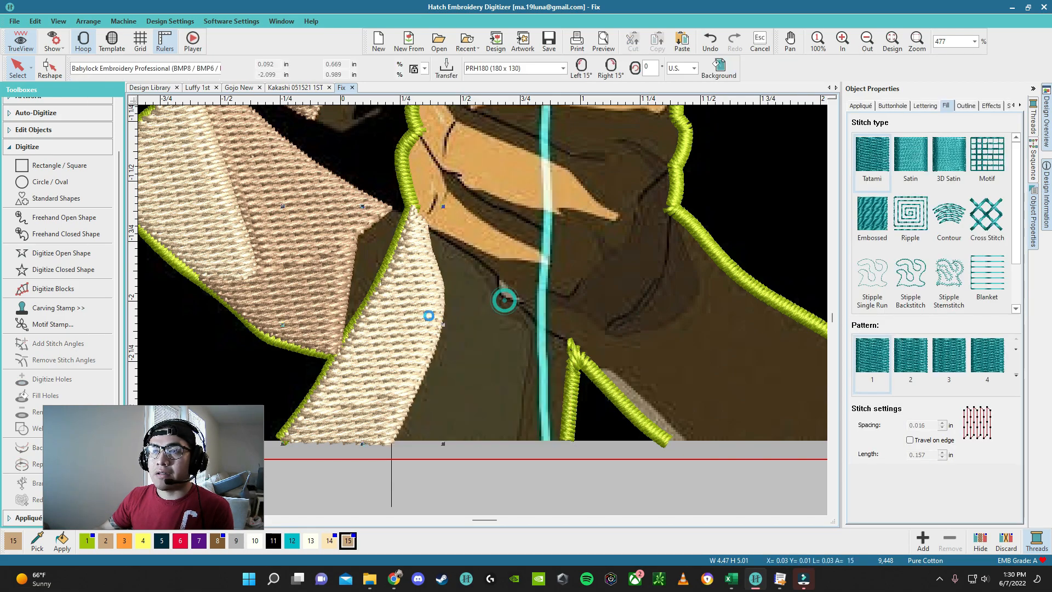
right_click(429, 316)
left_click(493, 490)
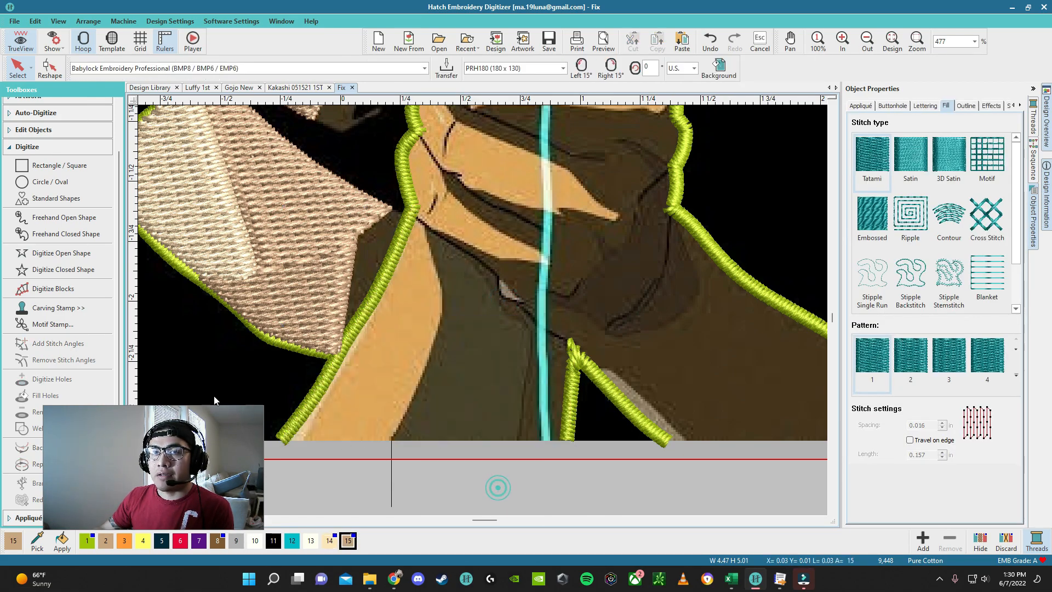
Step: Start a closed Tatami shape in color 15 along the inner edge of the brown forearm, up to the notch at the wrist
left_click(63, 269)
scroll(766, 473, "up", 3)
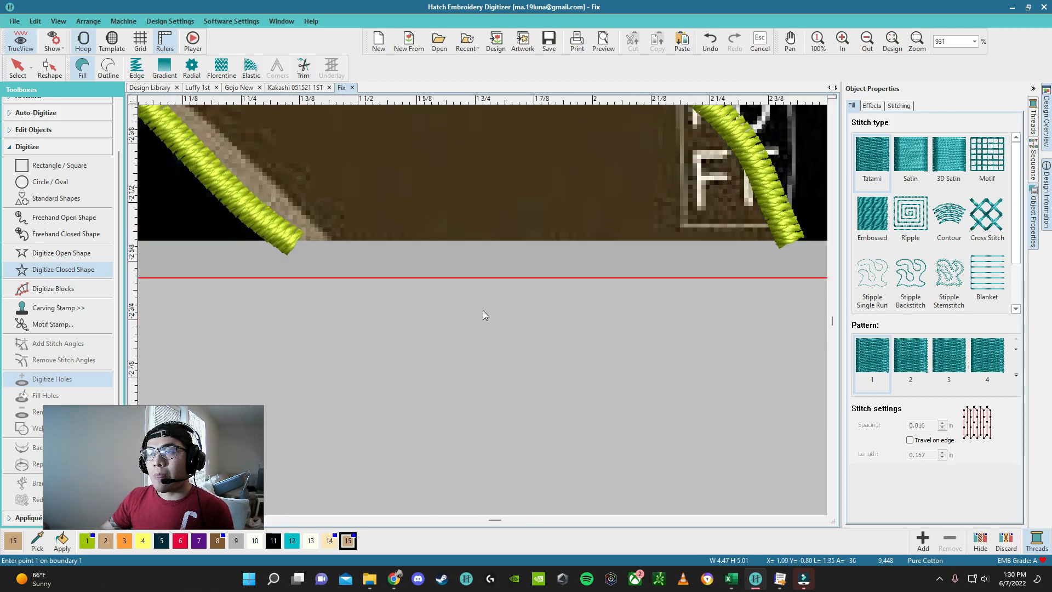
scroll(289, 254, "down", 2)
scroll(484, 306, "up", 2)
left_click(478, 307)
left_click(417, 252)
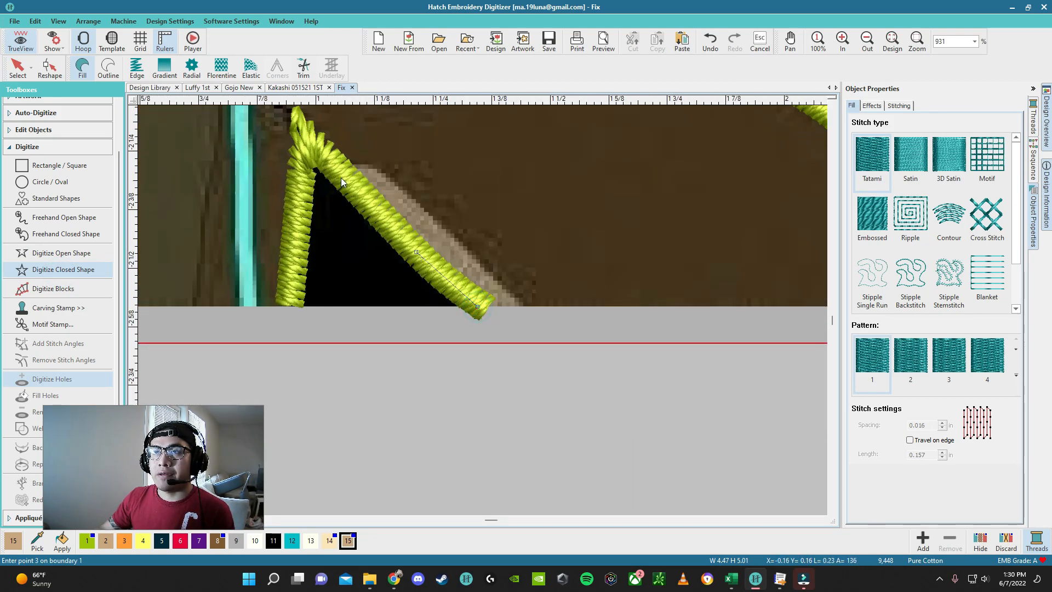
left_click(339, 170)
scroll(314, 148, "down", 2)
scroll(483, 310, "up", 3)
left_click(455, 267)
scroll(455, 267, "down", 4)
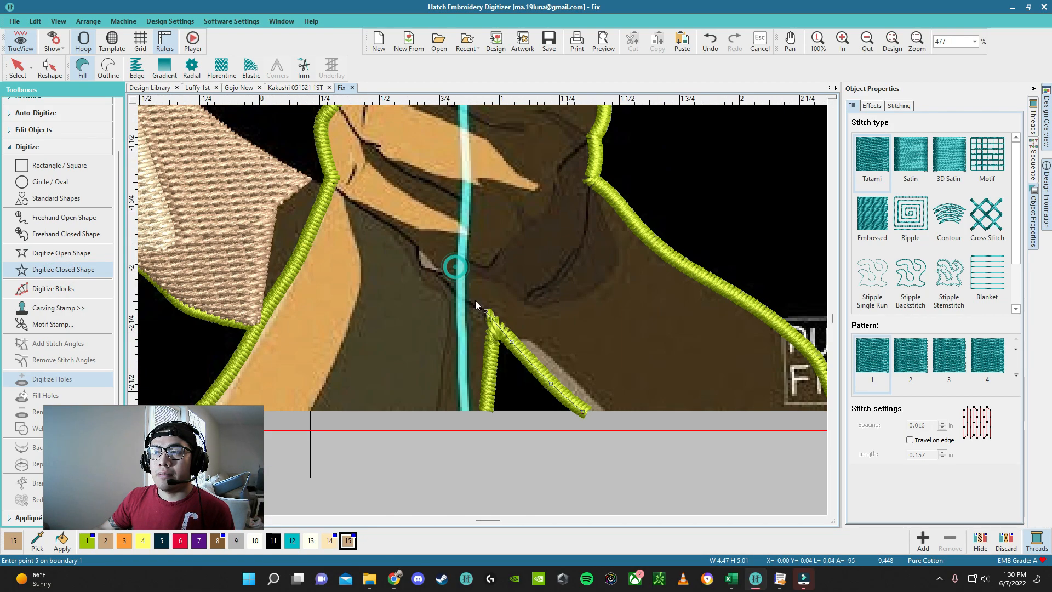
Step: Continue the boundary along the dark crease between the wrist and the lowest finger of the fist
scroll(463, 300, "up", 3)
left_click(456, 294)
left_click(427, 262)
left_click(400, 245)
left_click(392, 213)
left_click(428, 277)
left_click(330, 217)
left_click(266, 159)
Step: Trace the boundary around the light area of the fist's lowest finger and along the shadow above it
scroll(482, 310, "up", 4)
left_click(438, 277)
left_click(589, 363)
scroll(650, 393, "down", 2)
left_click(502, 321)
left_click(622, 332)
left_click(517, 263)
left_click(422, 198)
Step: Extend the boundary around the next finger's light area and into the shadow gap above it
scroll(414, 195, "down", 1)
scroll(482, 311, "up", 1)
left_click(416, 202)
left_click(482, 243)
left_click(577, 278)
left_click(539, 312)
right_click(461, 251)
right_click(412, 199)
right_click(329, 167)
scroll(327, 166, "down", 1)
scroll(365, 252, "up", 1)
left_click(479, 313)
left_click(423, 215)
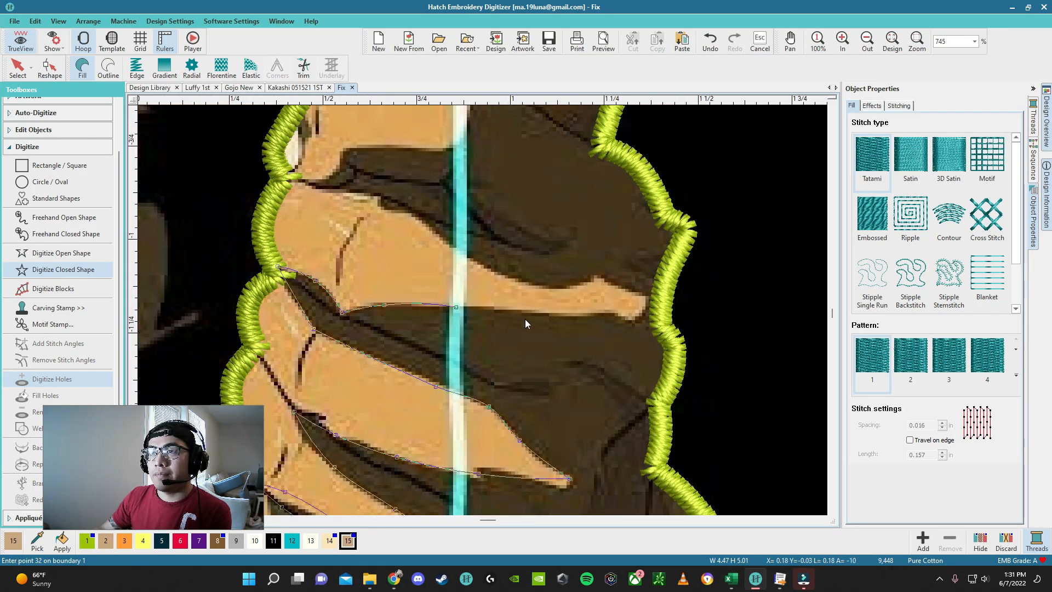
Step: Carry the boundary around the long light area of the finger above and back to the outline on the fist's knuckle side
scroll(524, 319, "up", 2)
right_click(548, 289)
left_click(571, 299)
left_click(594, 264)
right_click(369, 225)
scroll(257, 166, "down", 1)
scroll(482, 310, "up", 1)
right_click(458, 279)
left_click(301, 232)
Step: Trace the boundary over the top of the uppermost finger shadow, up to the crease at the top of the fist
right_click(340, 210)
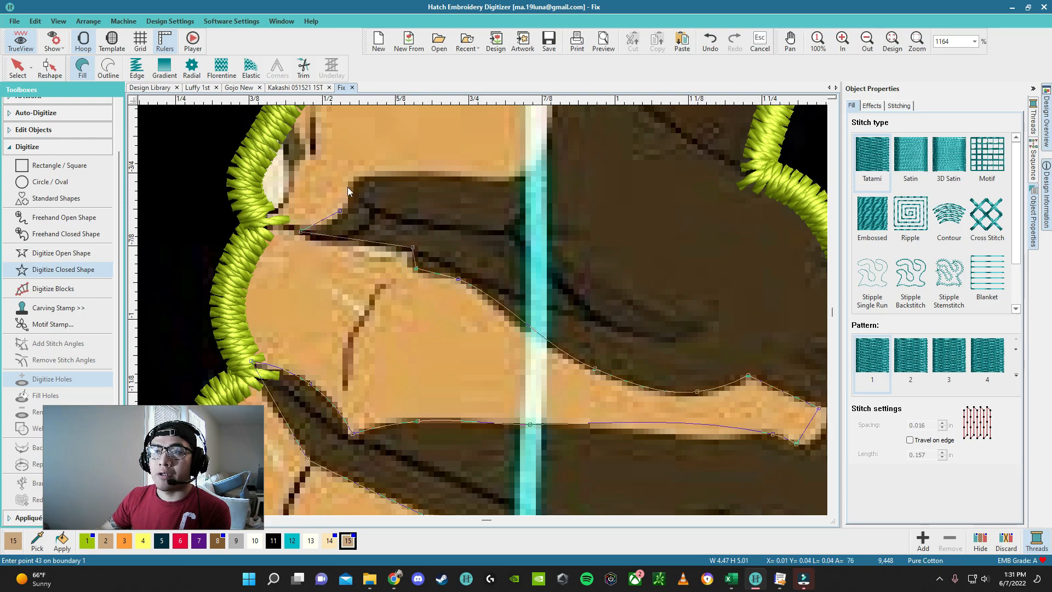
left_click(512, 175)
left_click(531, 158)
left_click_drag(552, 128, 505, 221)
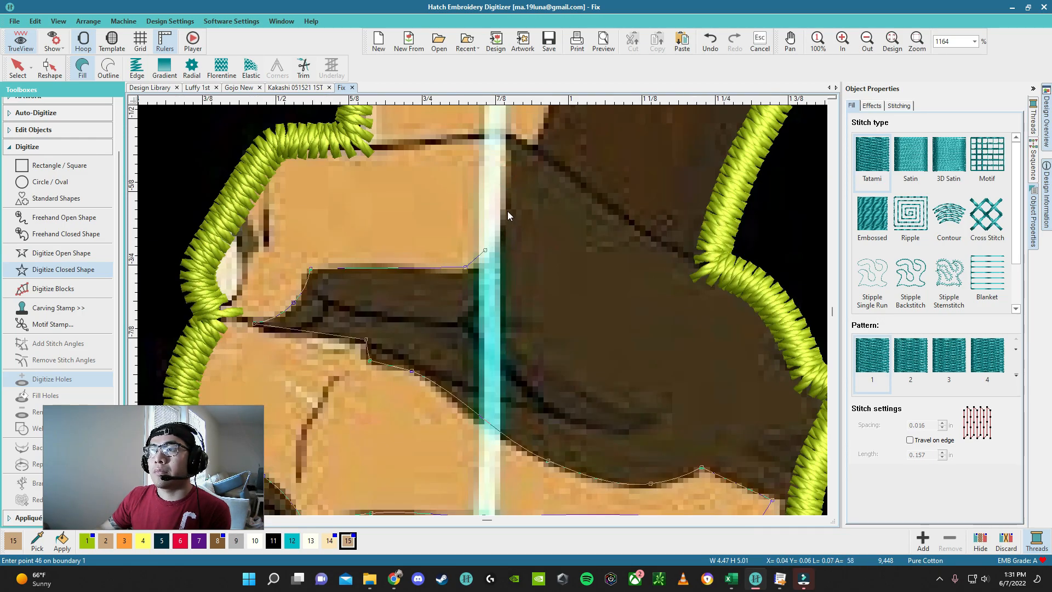
left_click(535, 145)
Step: Trace the boundary up the edge between the light strip and the brown shadow of the raised hand
scroll(535, 146, "down", 2)
right_click(485, 276)
right_click(481, 241)
left_click(492, 212)
left_click(477, 196)
left_click(498, 186)
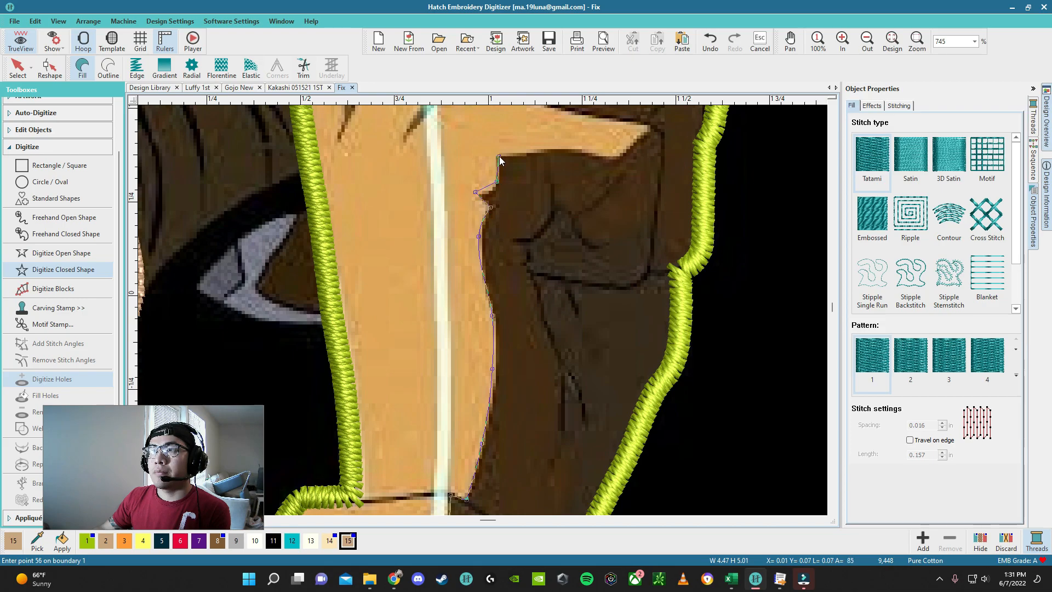
left_click(499, 159)
Step: Continue the boundary around the light areas of the raised hand's folded fingers
left_click(607, 140)
left_click(562, 137)
left_click_drag(535, 133, 486, 310)
scroll(486, 310, "up", 3)
left_click(422, 258)
left_click(349, 324)
left_click(235, 319)
right_click(212, 314)
Step: Continue the boundary around the pointed light area of the raised hand and along the outline to the notch before the extended fingertip
left_click(433, 112)
left_click(617, 323)
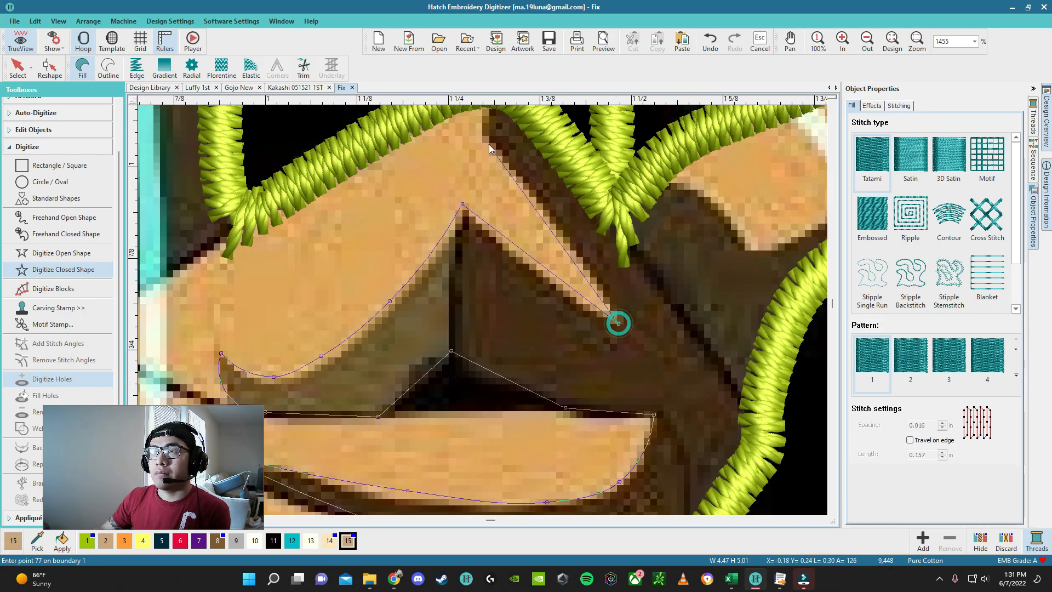
left_click(484, 137)
left_click(485, 179)
left_click(598, 270)
left_click(618, 300)
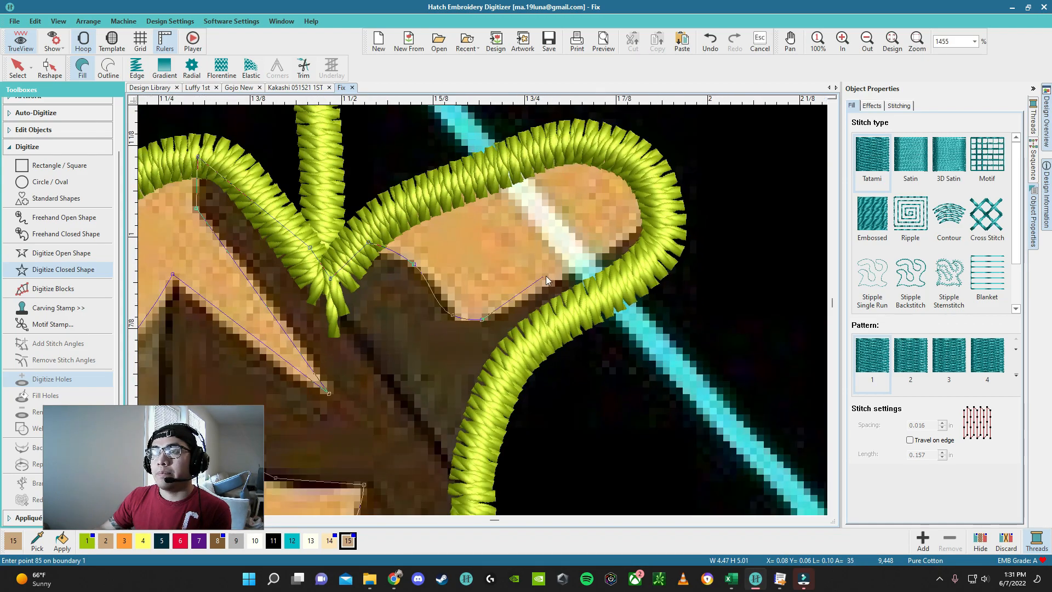
Step: Trace the boundary below the light area of the extended fingertip and down the outline on the raised hand's outer side
right_click(639, 270)
right_click(563, 314)
right_click(522, 347)
right_click(497, 405)
scroll(457, 493, "down", 2)
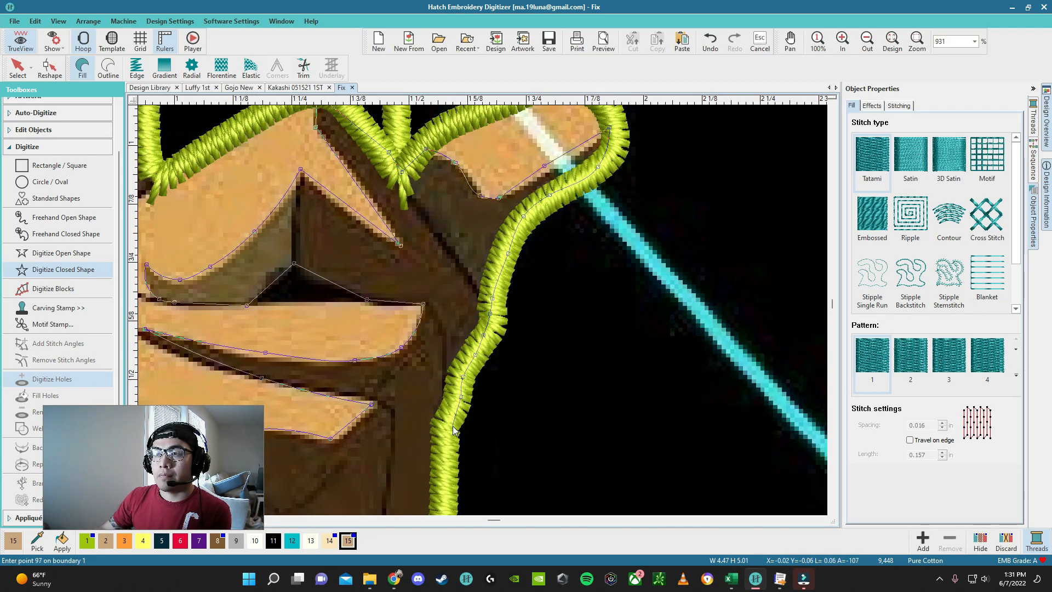
right_click(452, 433)
Step: Carry the boundary down the outer outline of the raised wrist to the notch where it meets the gripping fist
scroll(444, 474, "down", 2)
right_click(487, 358)
left_click(468, 383)
right_click(448, 479)
scroll(448, 480, "down", 3)
scroll(476, 315, "up", 3)
right_click(445, 401)
left_click(438, 429)
Step: Follow the outline around the bumps on the gripping fist's outer side down to its wrist
right_click(464, 441)
right_click(489, 482)
scroll(479, 263, "down", 2)
scroll(482, 257, "up", 6)
left_click(492, 358)
scroll(482, 274, "down", 3)
left_click(470, 345)
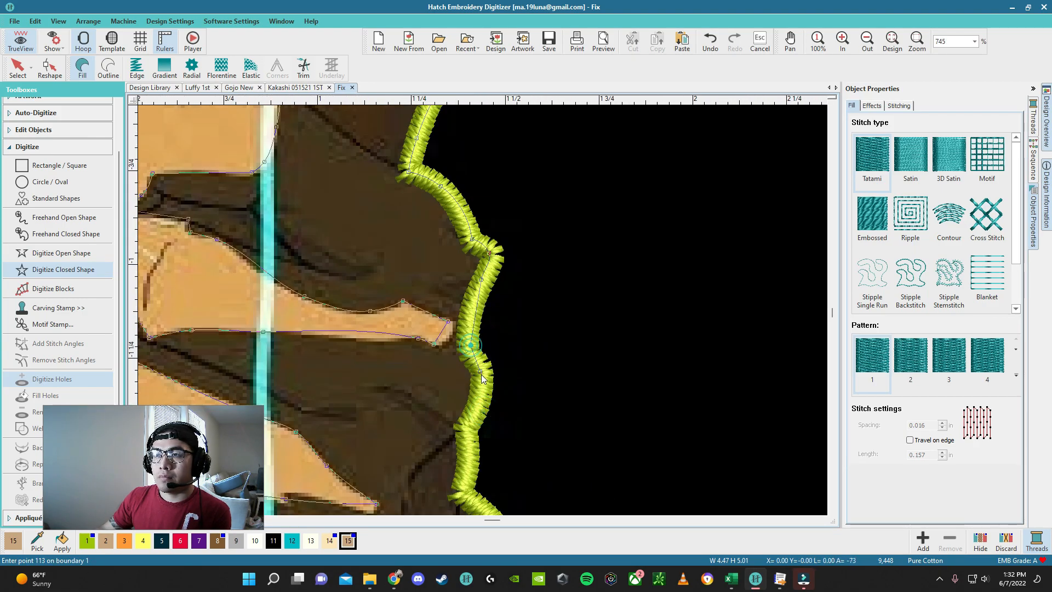
left_click(467, 427)
left_click(466, 472)
Step: Trace the forearm's outer outline down to the artwork's lower edge and complete the tan Tatami fill
left_click(479, 305)
right_click(527, 350)
right_click(573, 407)
right_click(685, 472)
right_click(570, 356)
right_click(626, 407)
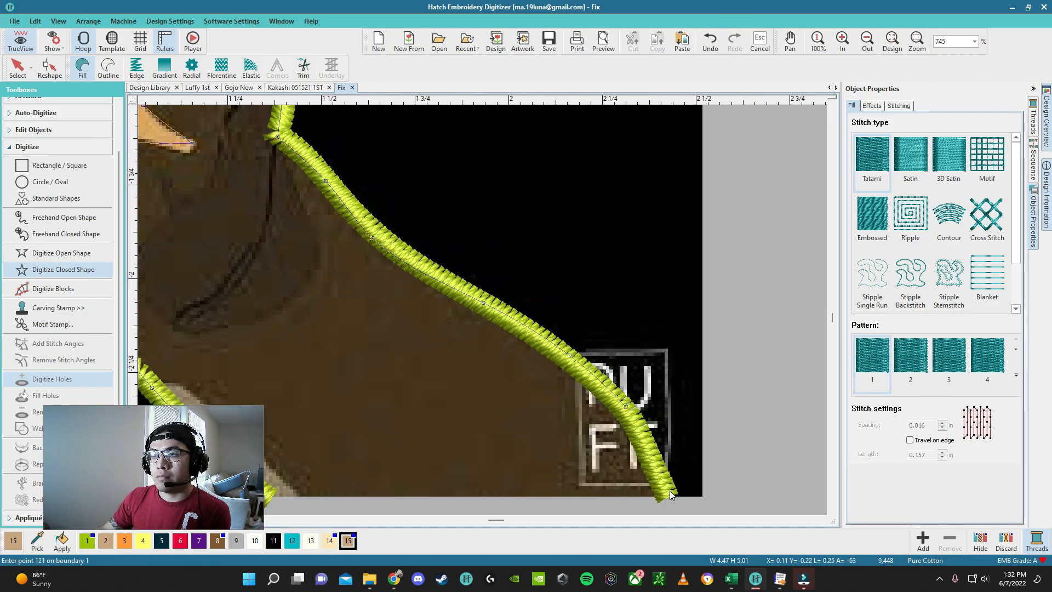
key("Return")
scroll(482, 302, "down", 4)
scroll(482, 308, "down", 2)
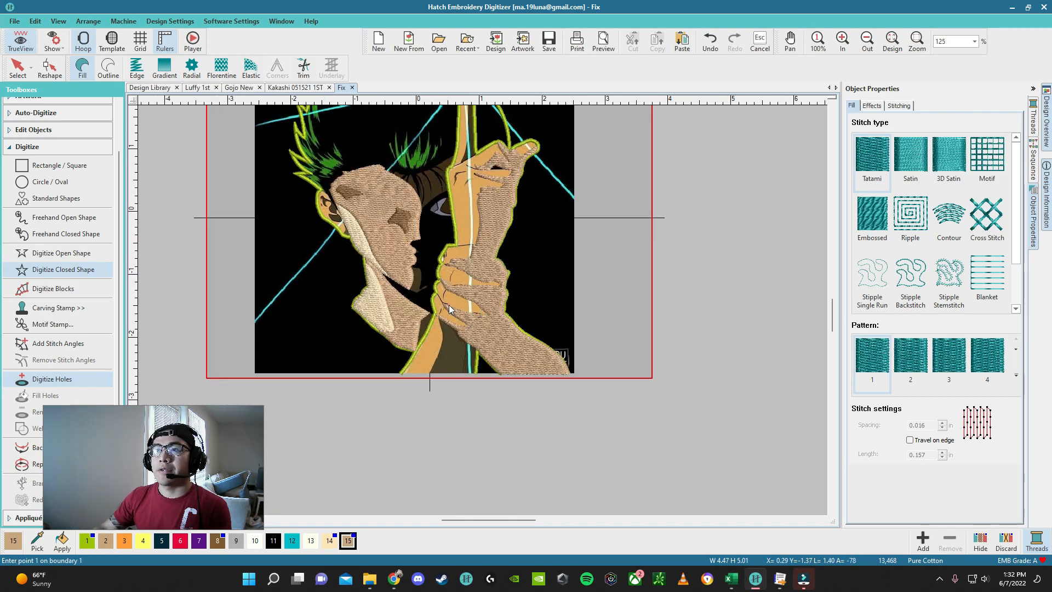
scroll(474, 327, "up", 3)
key("Return")
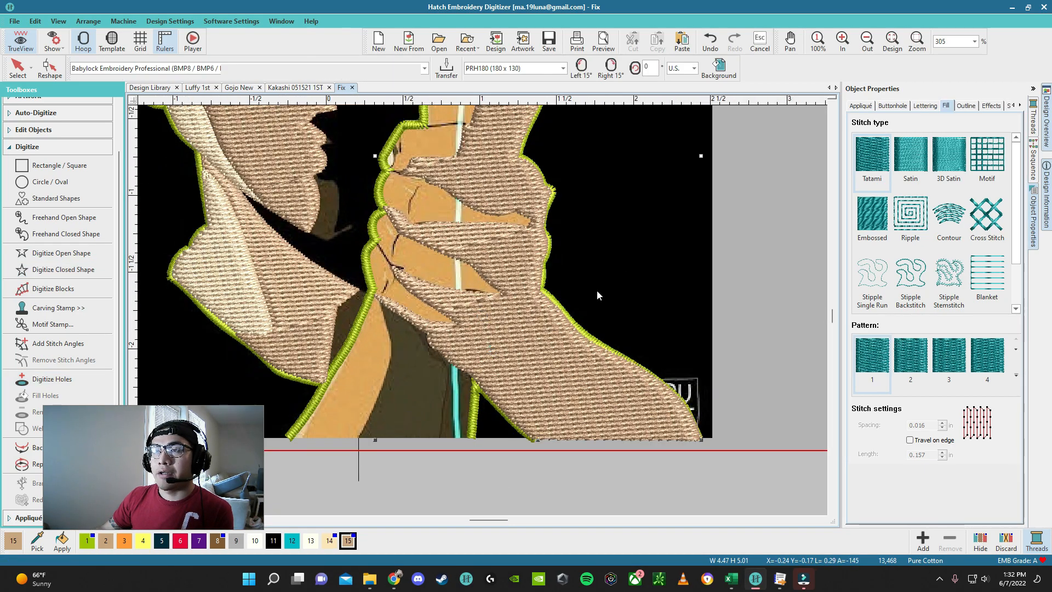
Step: Move the new tan fill aside to examine the artwork beneath, and undo the move
scroll(574, 302, "up", 1)
scroll(634, 247, "down", 4)
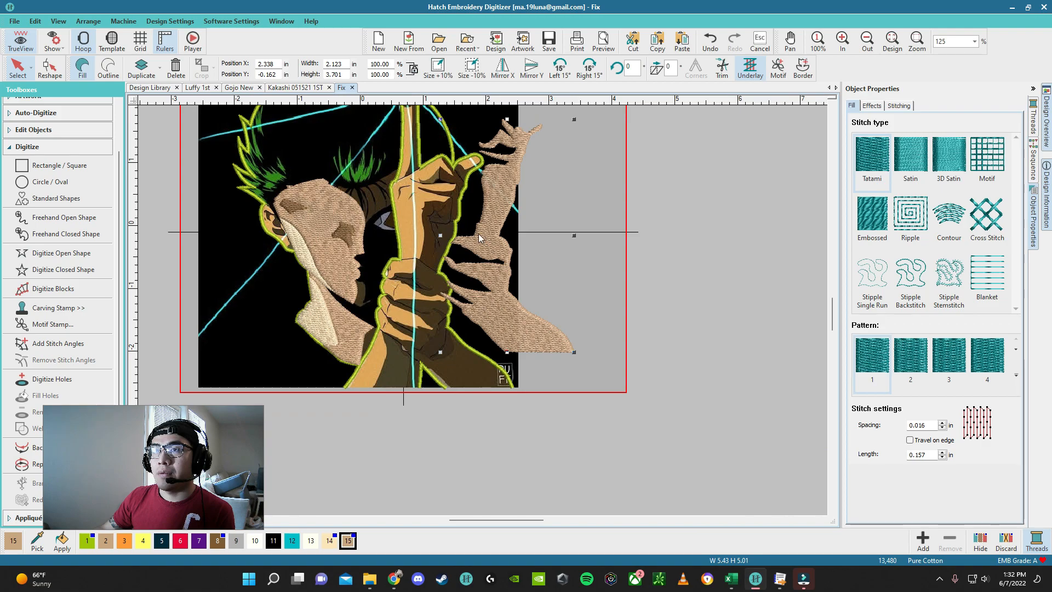
scroll(481, 235, "up", 4)
key("ctrl+z")
scroll(482, 310, "down", 3)
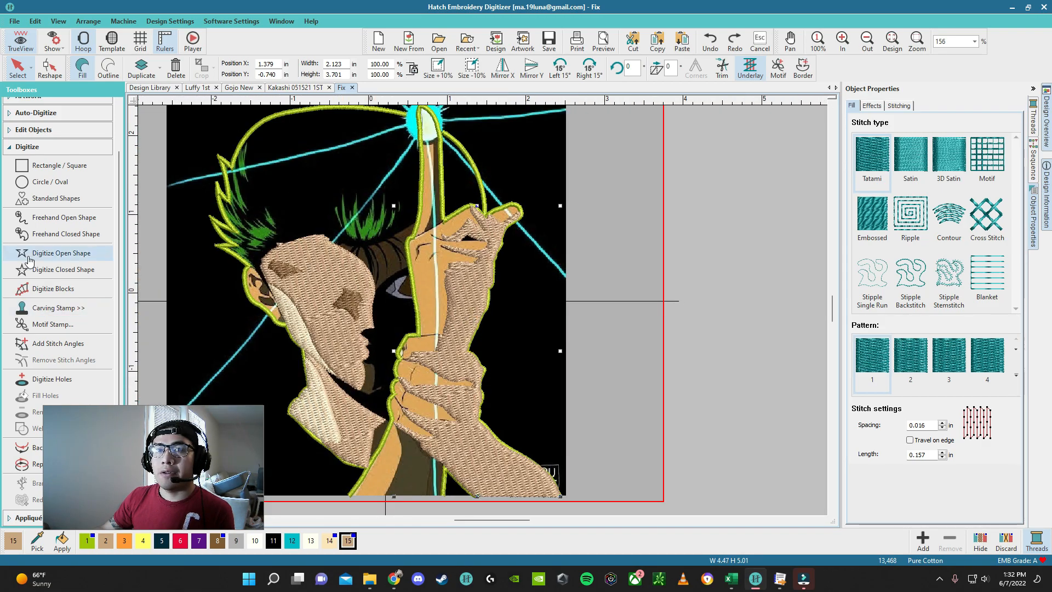
left_click(53, 378)
scroll(483, 310, "up", 6)
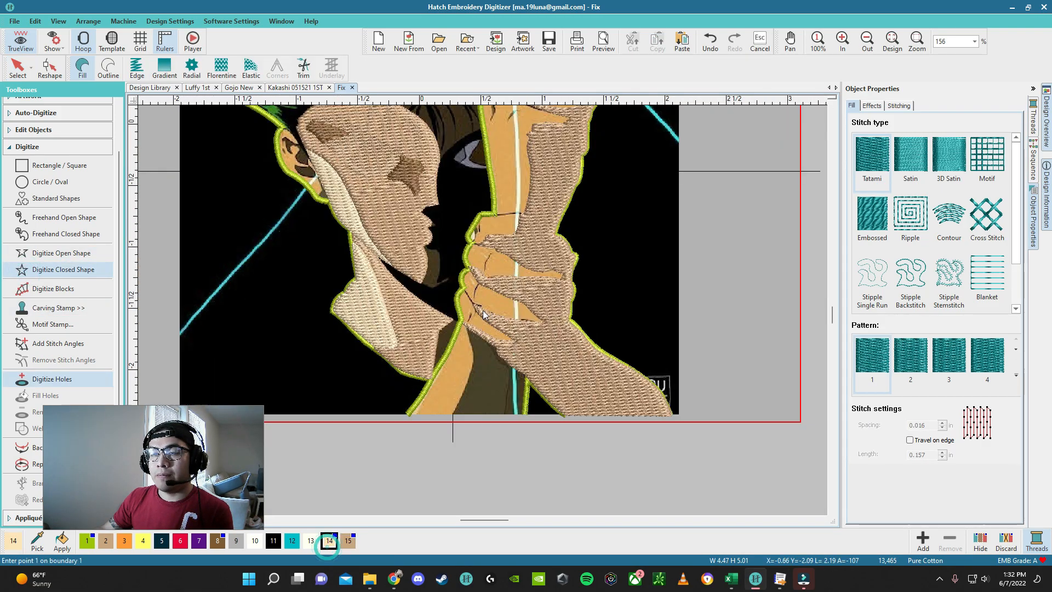
scroll(482, 310, "down", 2)
key("Escape")
Step: Hide the selected tan fill covering the hands and forearm
right_click(540, 351)
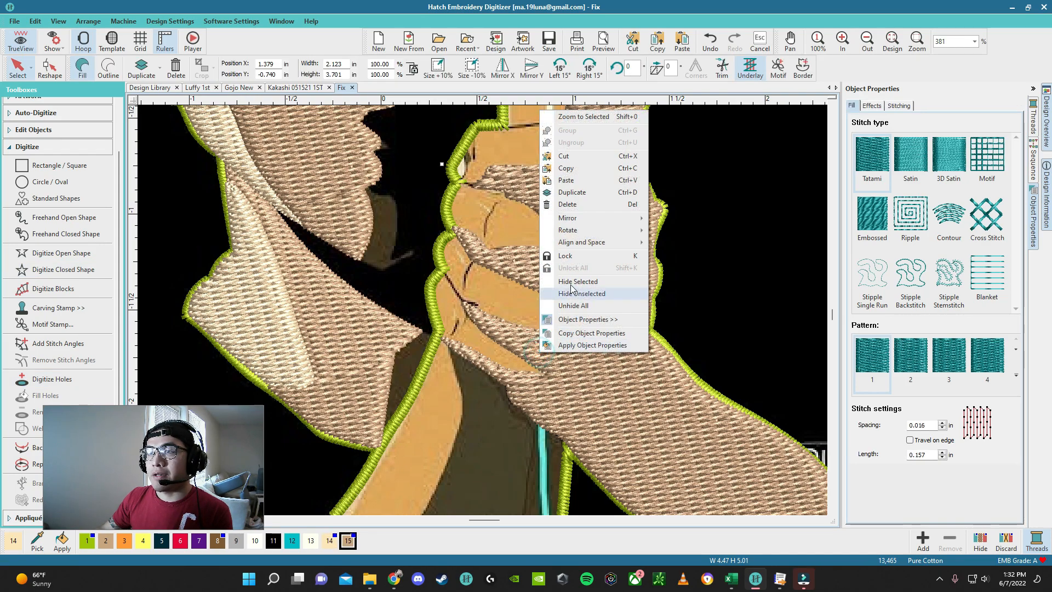
Step: Hide the selected tan arm fill and trace the lowest gripping finger's highlight with a closed Tatami shape in thread 14
left_click(572, 283)
left_click(68, 266)
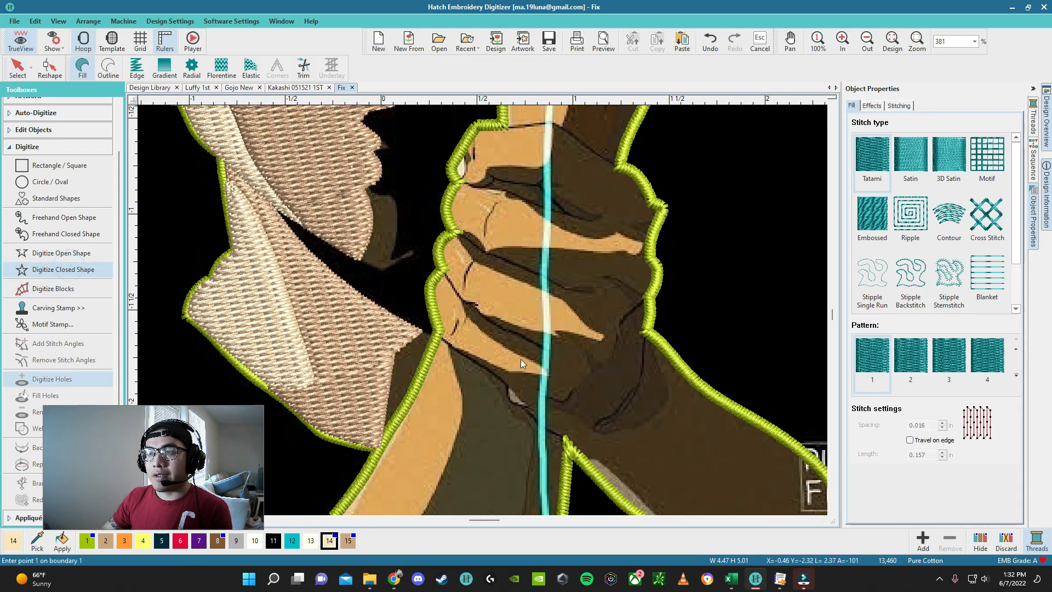
scroll(521, 359, "up", 6)
scroll(370, 293, "down", 4)
scroll(466, 310, "up", 3)
left_click(502, 301)
left_click(565, 330)
left_click(680, 366)
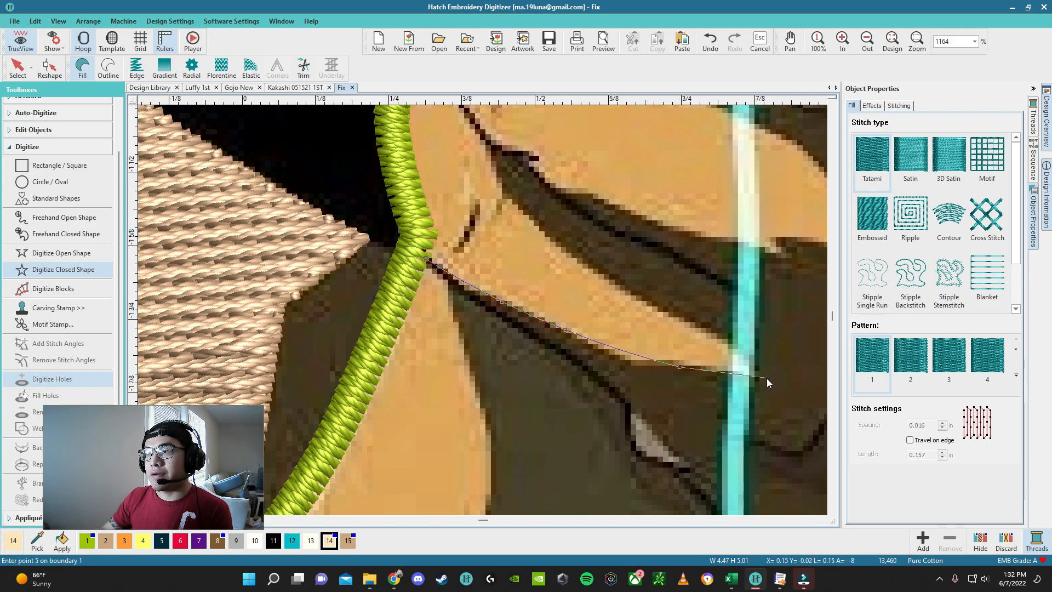
left_click(755, 369)
left_click(627, 291)
left_click(523, 208)
left_click(482, 136)
Step: Extend the outline around the next finger's highlight and back along the hand's outer edge, and complete the closed shape
left_click(596, 196)
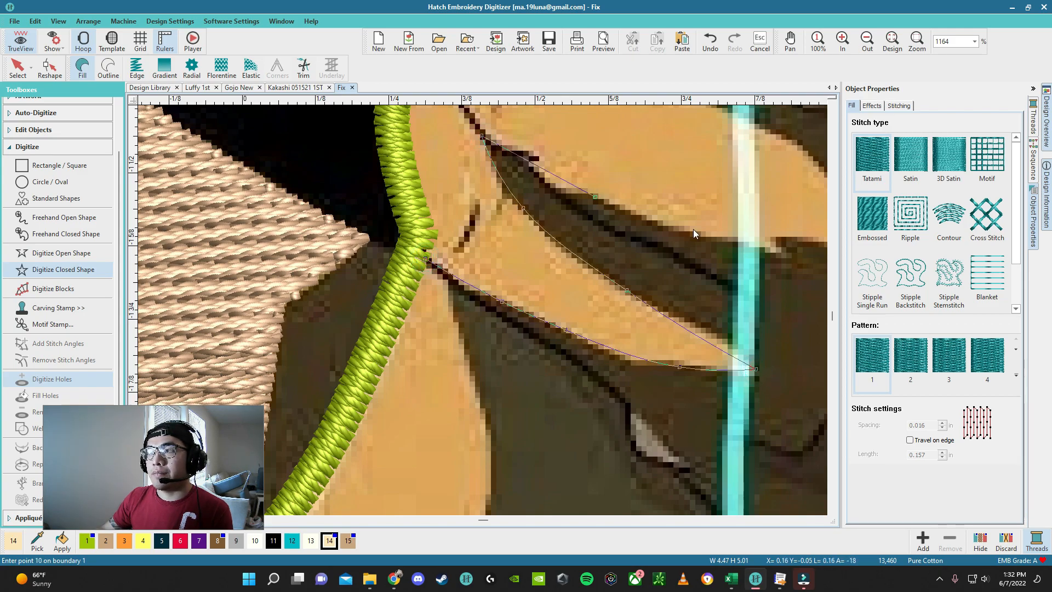
left_click(704, 232)
scroll(712, 233, "down", 2)
left_click(559, 319)
left_click(612, 324)
left_click(559, 275)
left_click(513, 244)
left_click(415, 203)
left_click(358, 175)
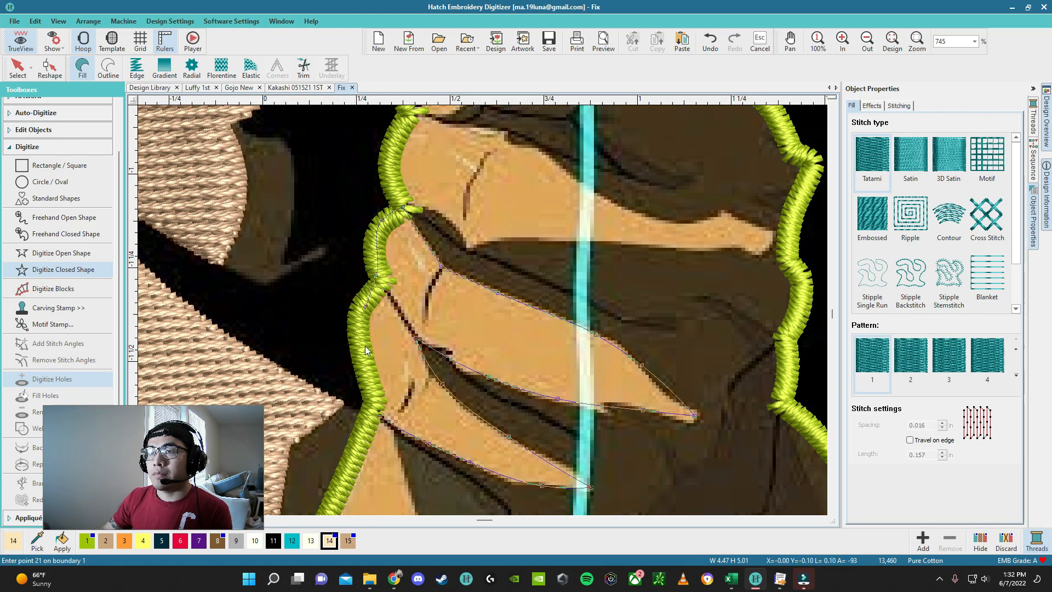
key("Return")
Step: Digitize a closed Tatami shape in thread 14 over the long highlight of the gripping hand's second finger from above
right_click(517, 240)
right_click(666, 248)
left_click(743, 246)
left_click(763, 255)
left_click(782, 233)
left_click(724, 208)
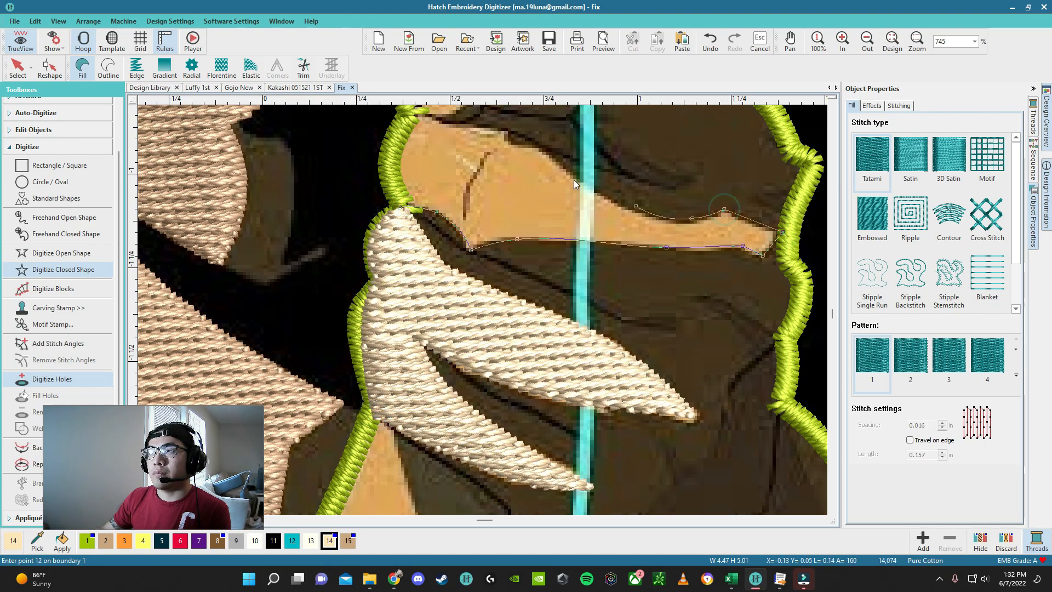
right_click(693, 218)
right_click(635, 207)
key("Return")
Step: Digitize a closed Tatami shape in thread 14 over the highlight of the gripping hand's uppermost finger
scroll(379, 197, "up", 2)
left_click(440, 307)
right_click(464, 306)
right_click(505, 298)
left_click(534, 257)
left_click(658, 257)
right_click(696, 253)
left_click(605, 218)
left_click(391, 225)
right_click(330, 262)
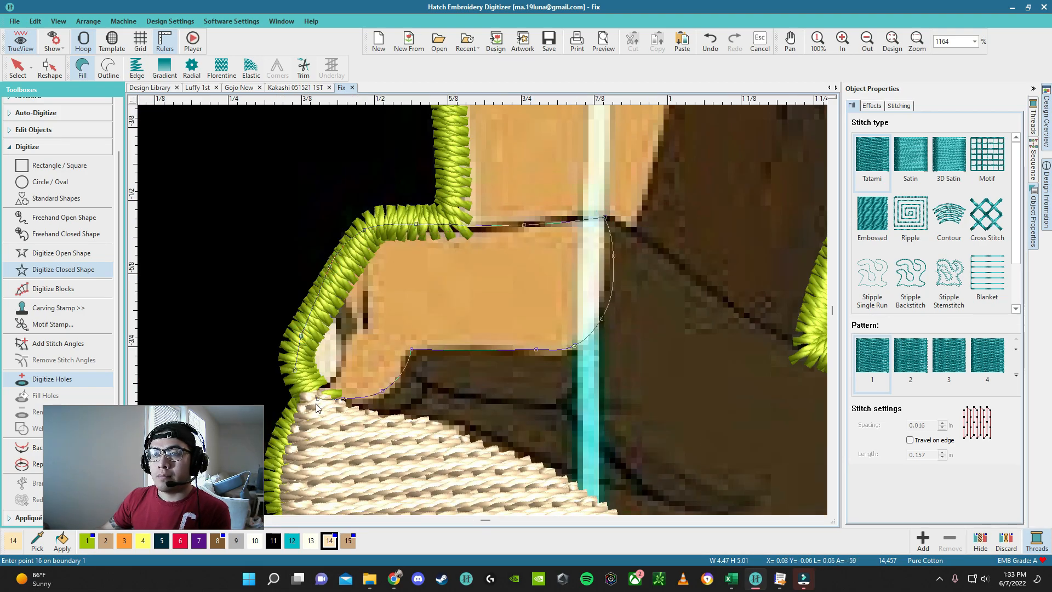
key("Return")
Step: Begin a closed shape for the raised hand's highlight, tracing its shaded boundary from the wrist up to the folded fingers
scroll(441, 400, "up", 3)
left_click(445, 403)
left_click(654, 393)
scroll(657, 394, "down", 4)
right_click(466, 302)
right_click(456, 230)
scroll(457, 201, "up", 4)
left_click(477, 313)
left_click(463, 305)
left_click(500, 277)
left_click(495, 215)
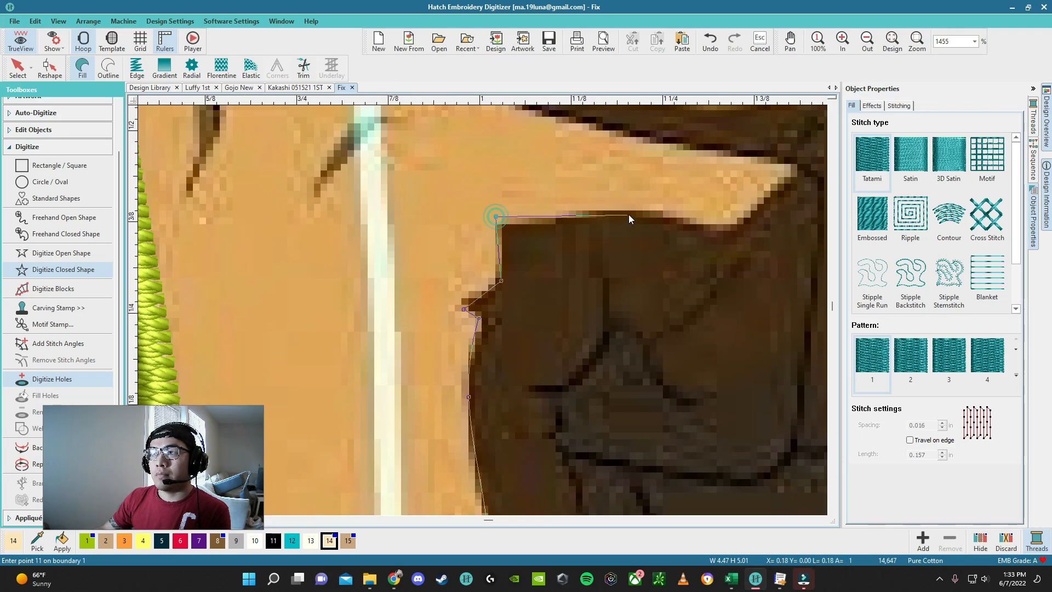
Step: Continue the raised hand's highlight outline around the folded fingers and the knuckle to the base of the pointing finger
right_click(627, 212)
right_click(669, 307)
right_click(680, 289)
left_click(682, 264)
left_click(472, 264)
left_click(466, 251)
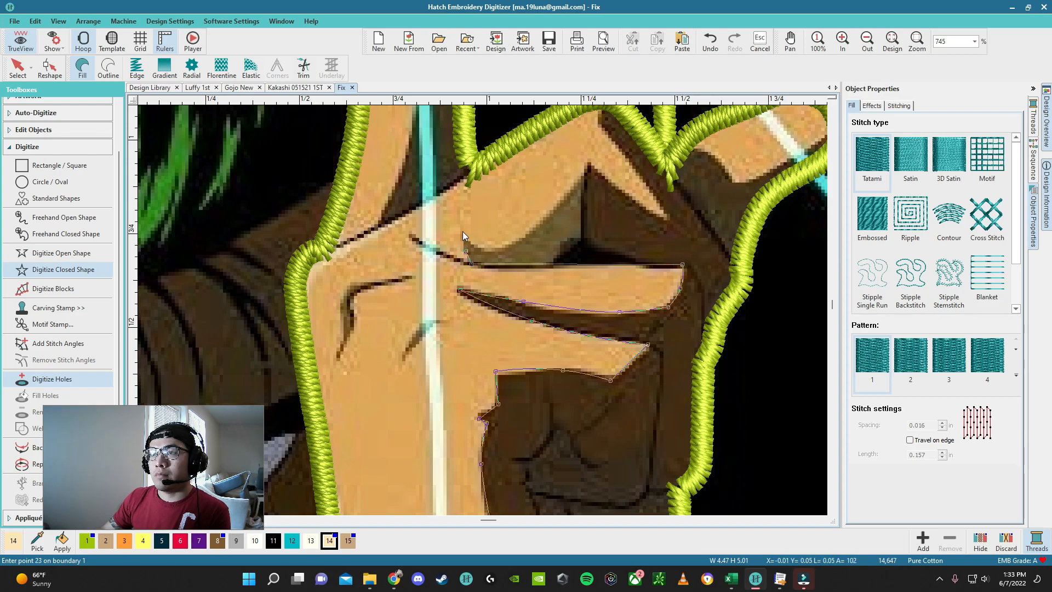
scroll(590, 164, "down", 3)
left_click(547, 199)
left_click(355, 301)
left_click(422, 241)
Step: Carry the highlight outline up the pointing finger's shaded boundary and across just below the fingernail
scroll(422, 241, "up", 3)
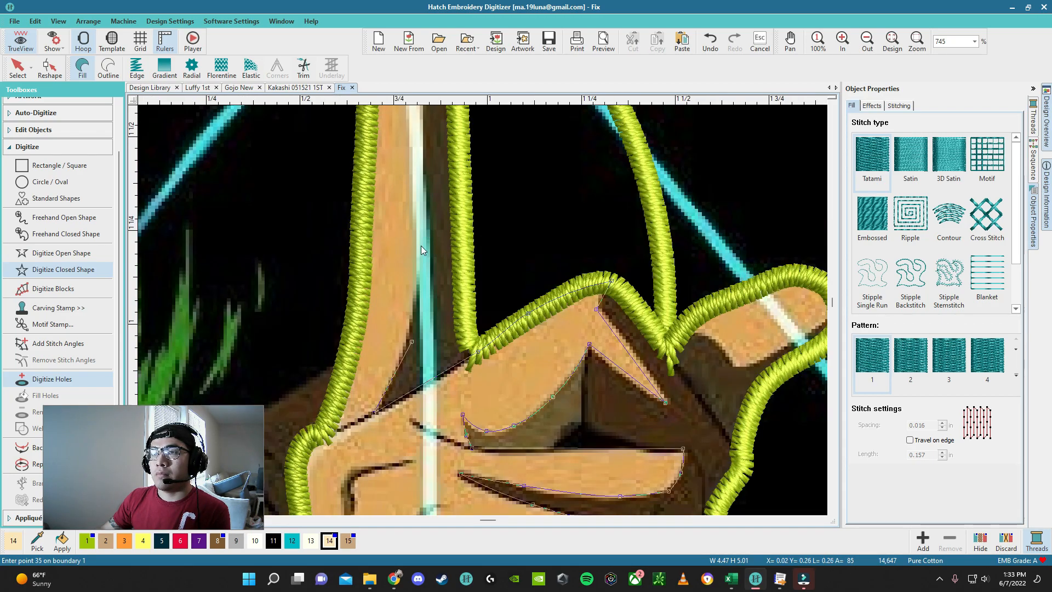
left_click(467, 307)
scroll(483, 311, "down", 1)
scroll(482, 311, "up", 2)
left_click(490, 341)
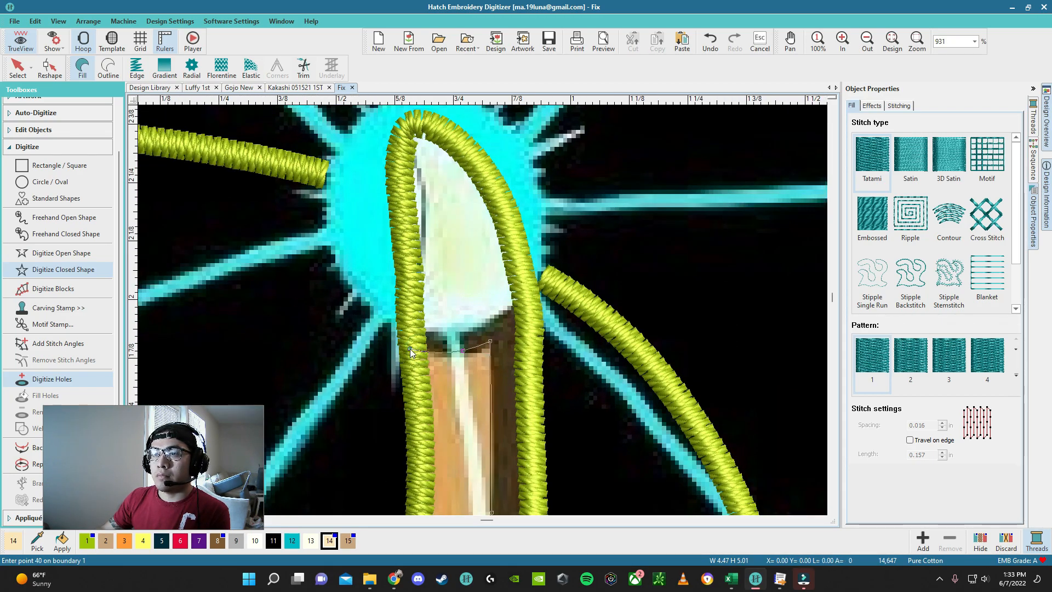
Step: Trace back down the outer edge of the pointing finger, hand and forearm, and complete the closed highlight shape
scroll(410, 348, "down", 2)
left_click(483, 274)
scroll(483, 274, "up", 2)
left_click(581, 338)
left_click(567, 383)
scroll(548, 357, "down", 1)
left_click(470, 383)
left_click(475, 328)
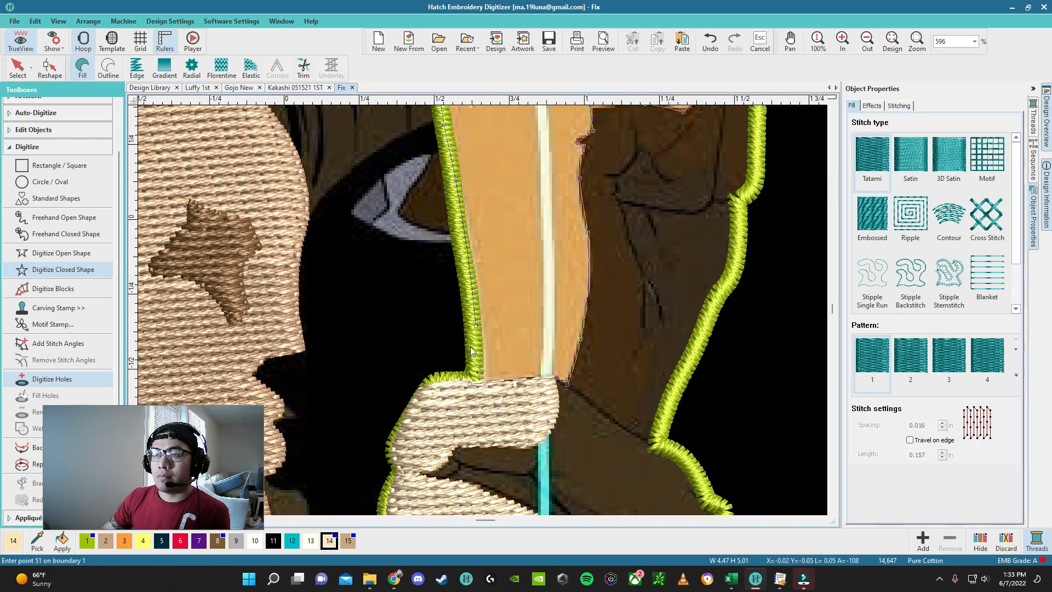
key("Return")
Step: Digitize a closed Tatami shape in thread 14 over the highlight on the raised hand's outstretched fingertip
scroll(483, 310, "down", 3)
scroll(467, 378, "up", 3)
left_click(466, 378)
left_click(480, 392)
left_click(548, 359)
left_click(607, 311)
left_click(528, 284)
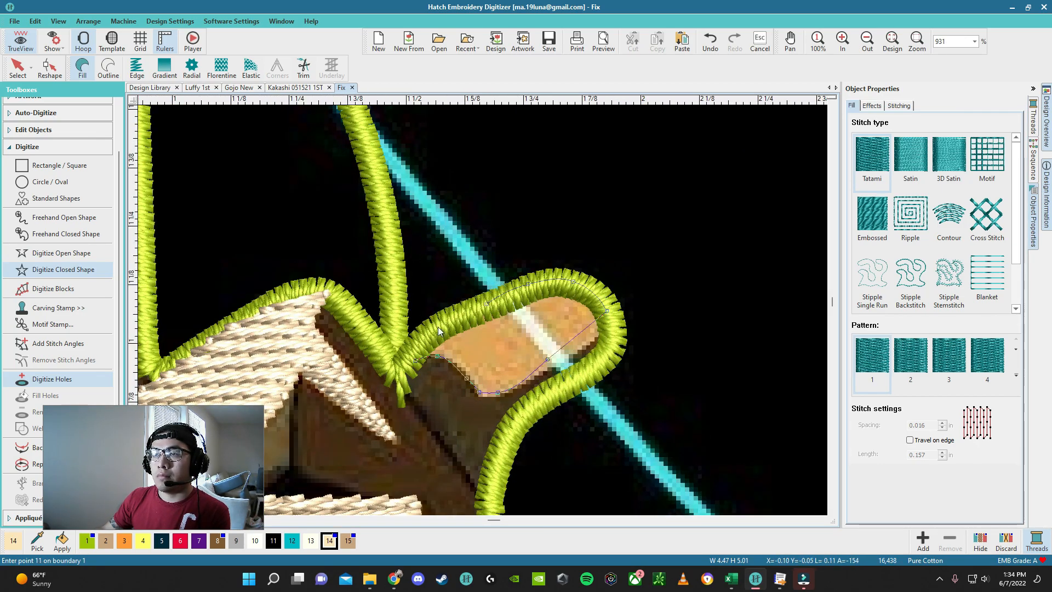
key("Return")
Step: Leave the closed shape tool and unhide all hidden objects
scroll(482, 310, "down", 2)
scroll(483, 311, "down", 2)
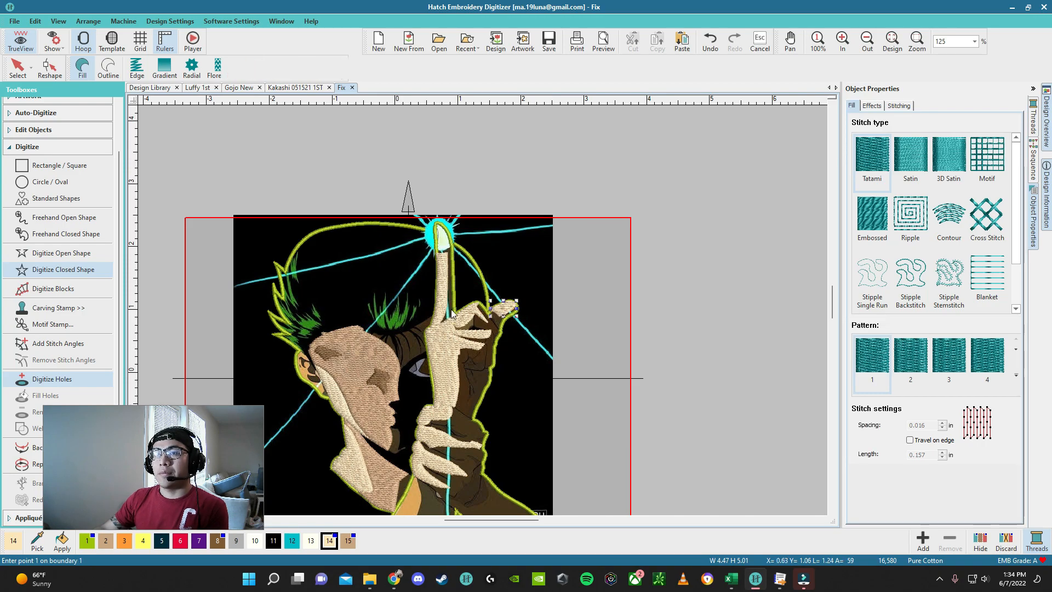
key("Escape")
right_click(497, 177)
left_click(537, 352)
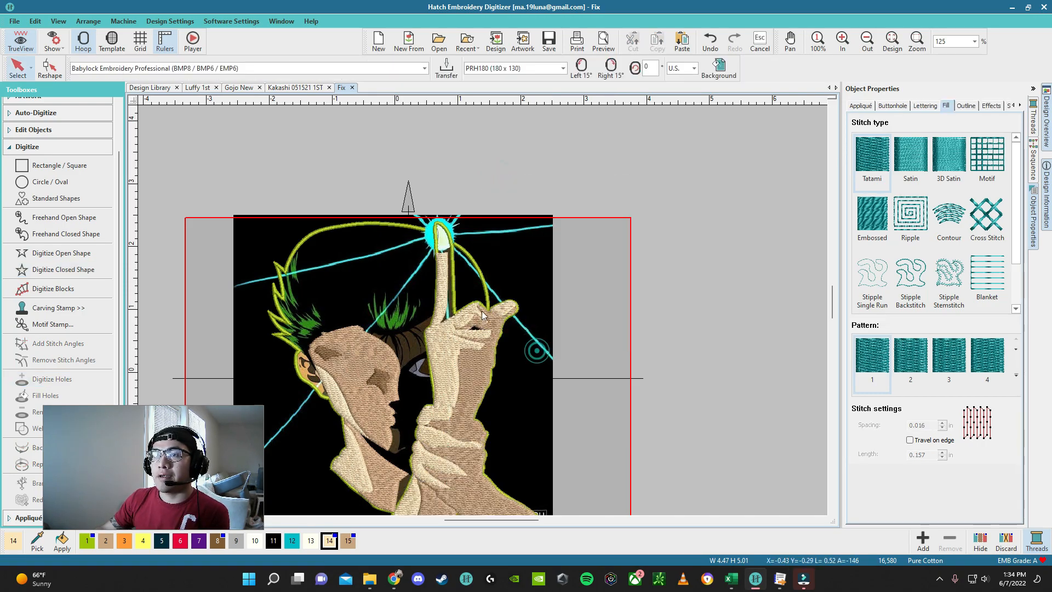
Step: Hide the light highlight fill covering the raised hand and pointing finger to expose the artwork beneath
scroll(482, 310, "up", 4)
scroll(482, 310, "down", 2)
scroll(482, 310, "up", 2)
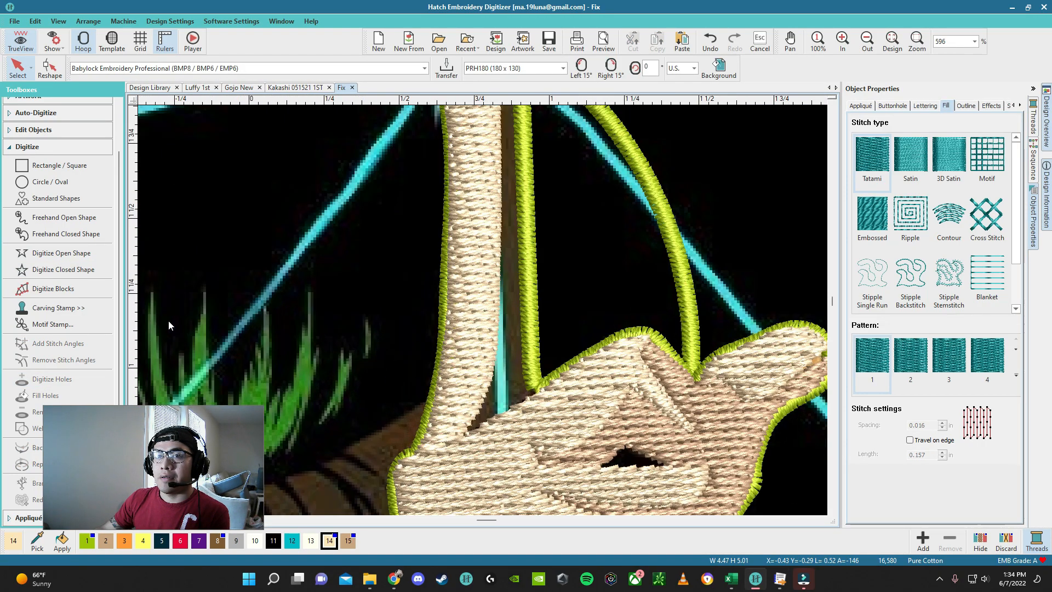
left_click(82, 270)
key("Escape")
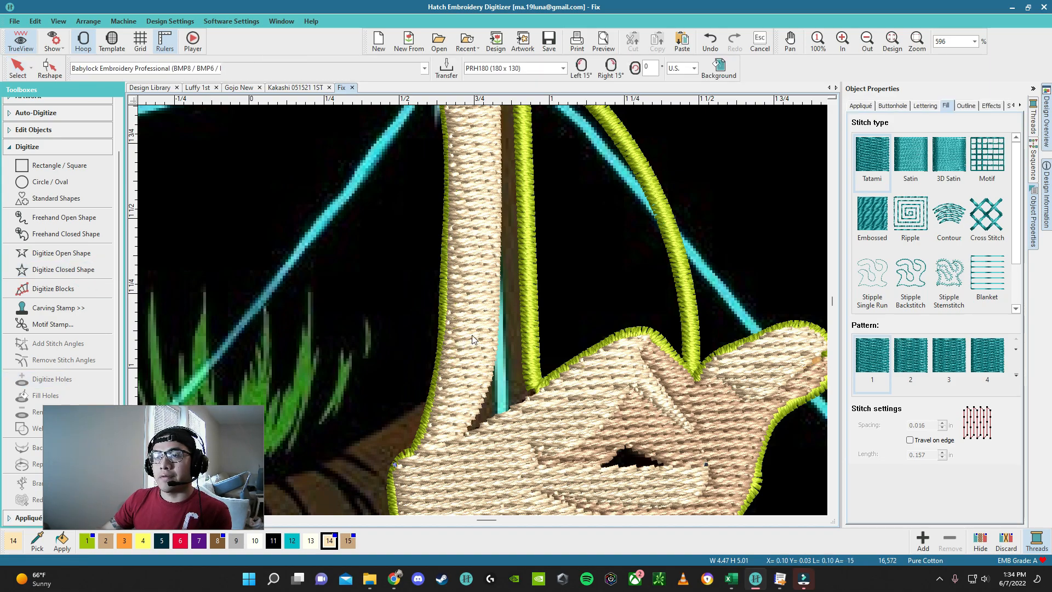
right_click(472, 334)
left_click(532, 256)
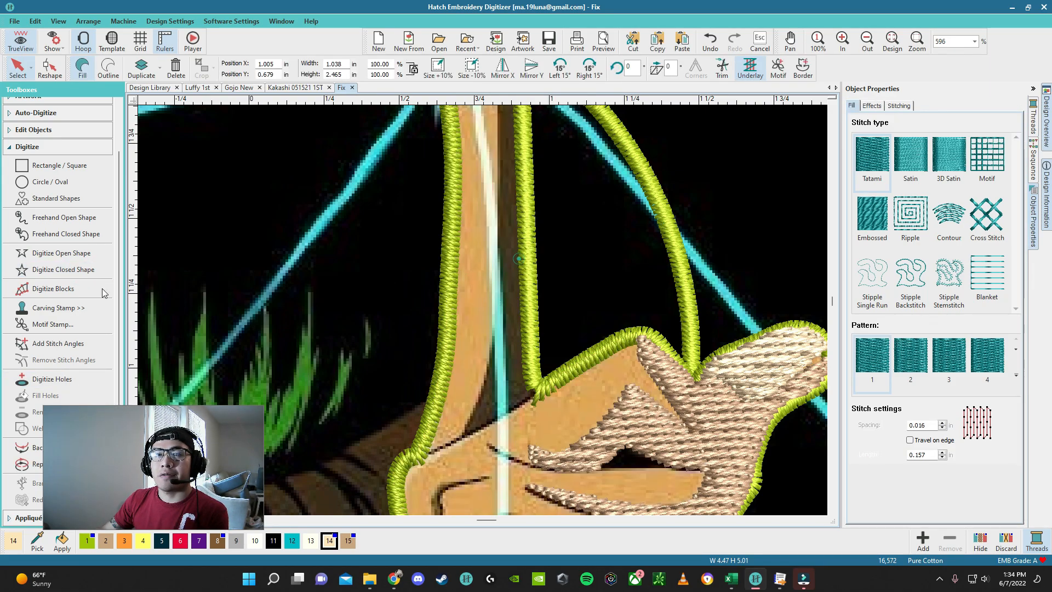
Step: Digitize a closed Tatami shape in thread 15 along the pointing finger's shaded side and unhide all objects
left_click(82, 269)
key("Escape")
right_click(562, 475)
left_click(596, 427)
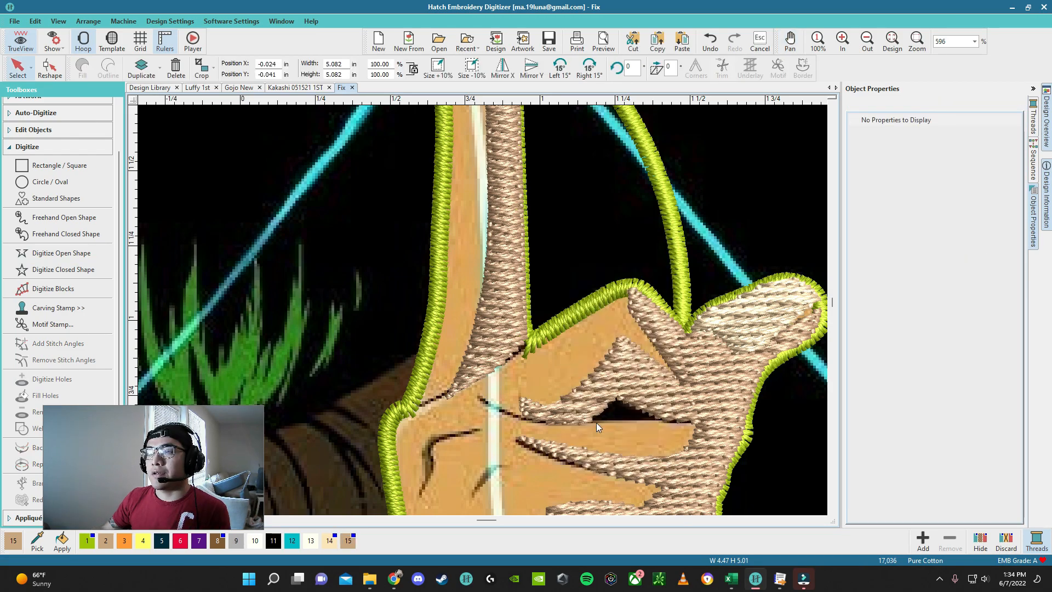
scroll(482, 310, "down", 9)
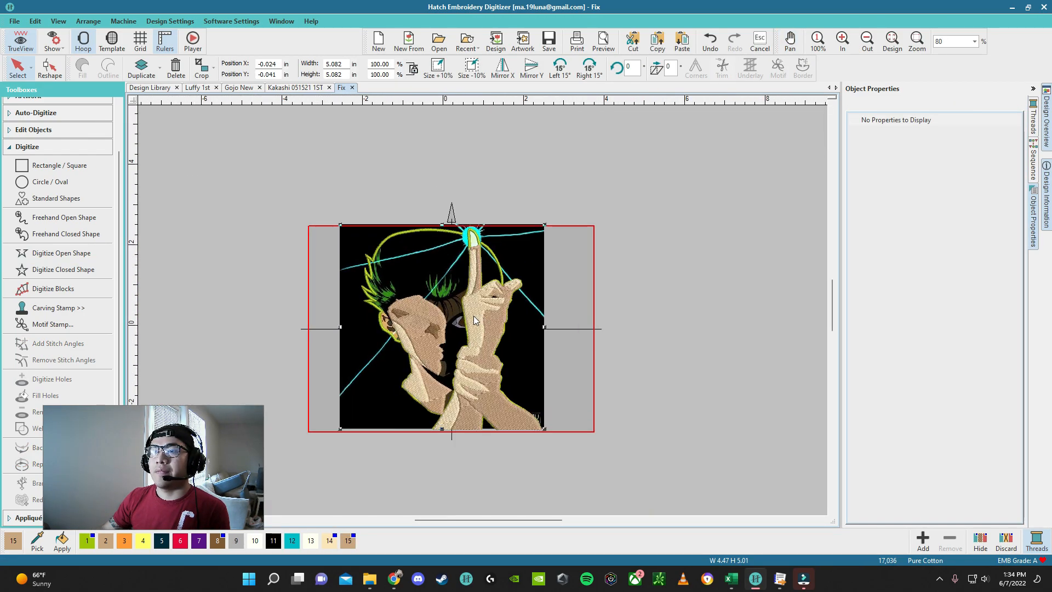
scroll(475, 315, "up", 3)
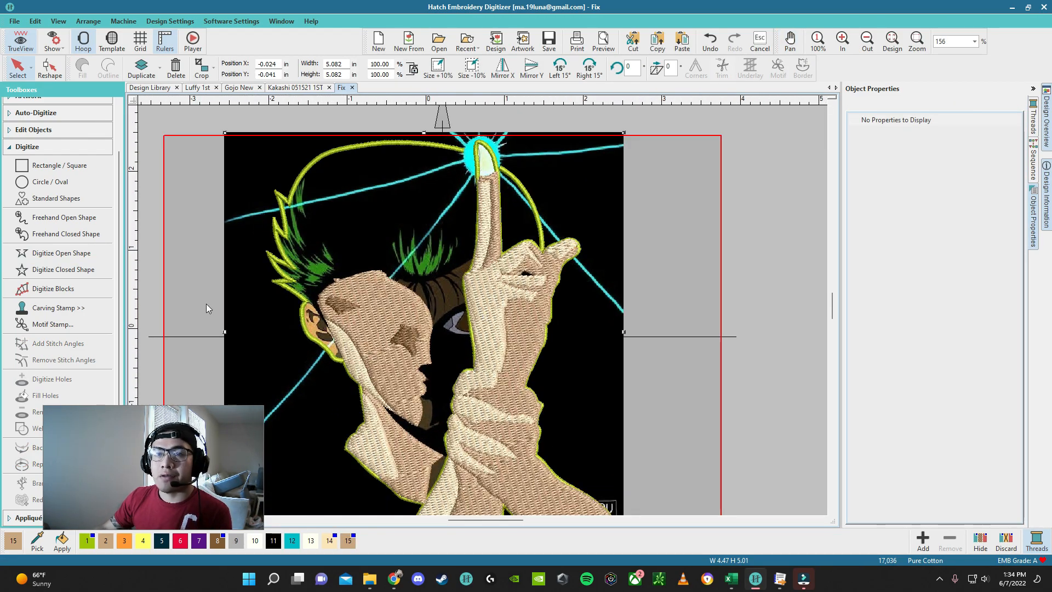
key("Tab")
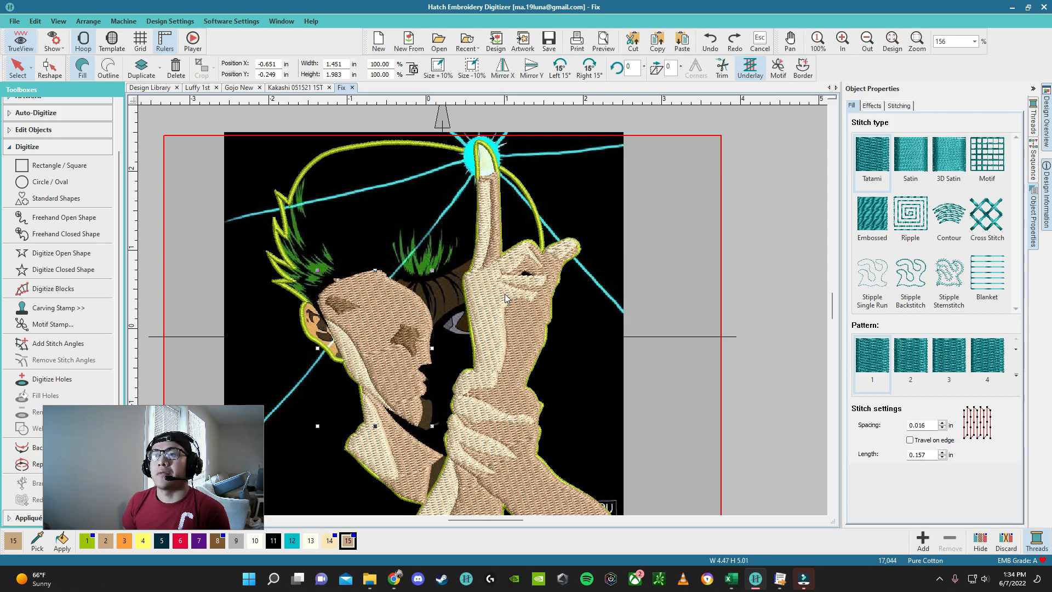
scroll(483, 313, "up", 3)
right_click(482, 314)
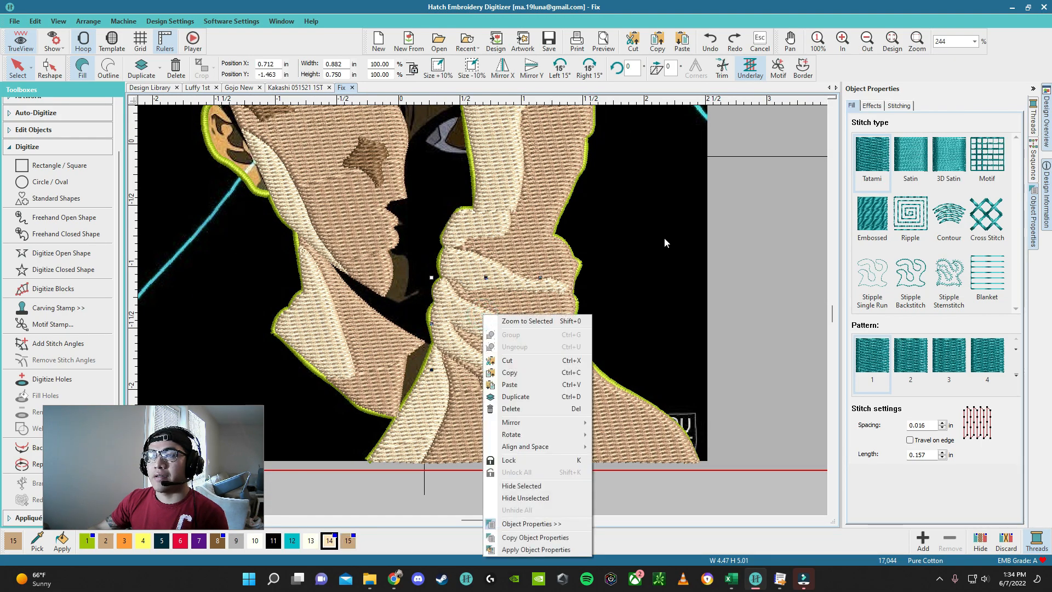
left_click(633, 237)
Step: Hide every object except the background artwork
key("1")
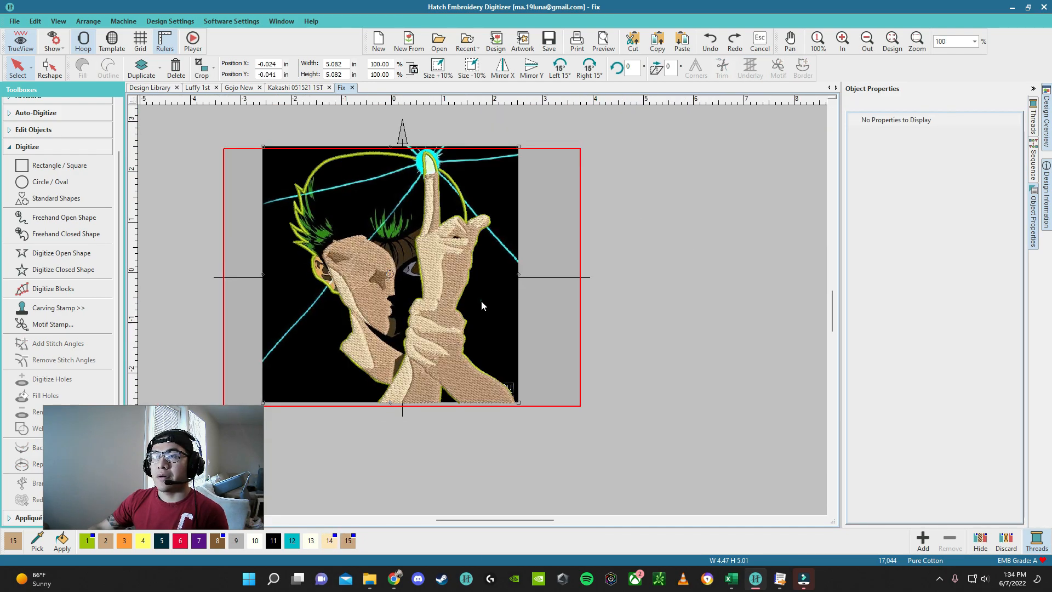
scroll(482, 302, "up", 3)
right_click(483, 310)
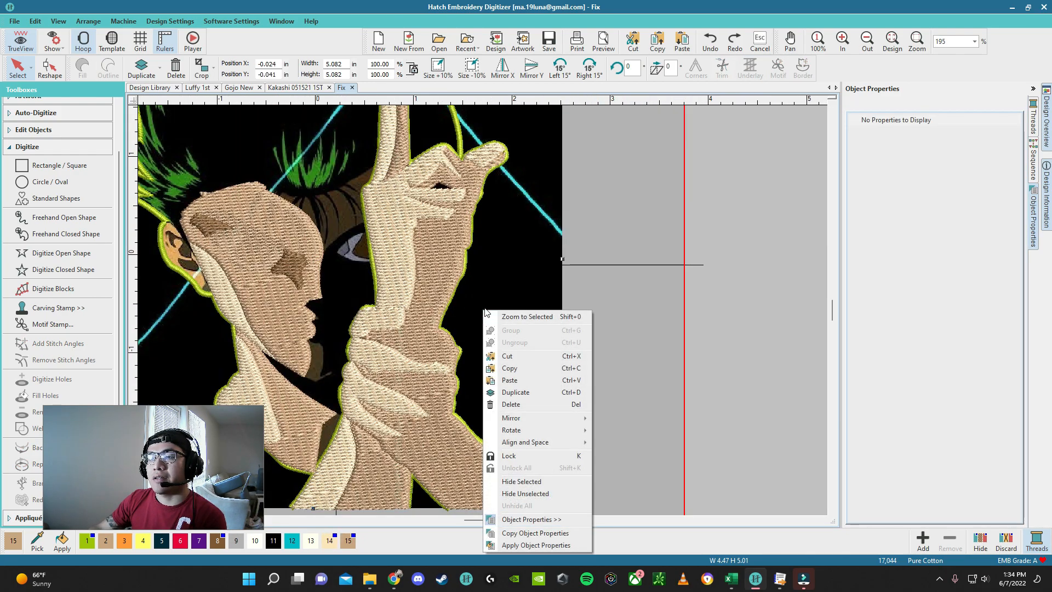
left_click(501, 494)
Step: Set the open shape tool to a Triple Run outline in black thread 11, and leave the tool without drawing
left_click(58, 253)
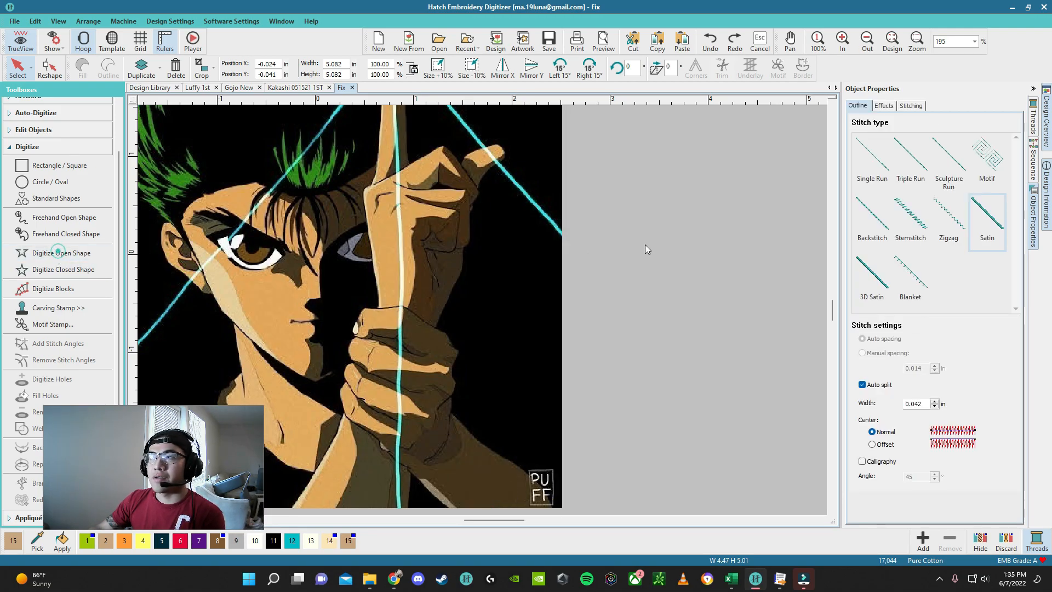
left_click(910, 160)
left_click(274, 541)
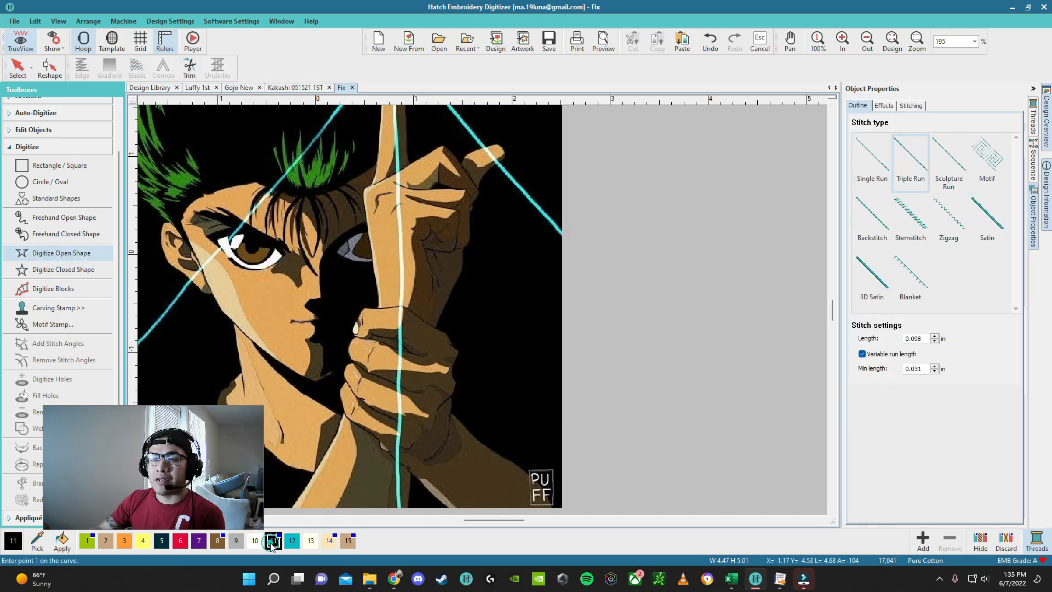
scroll(356, 408, "up", 2)
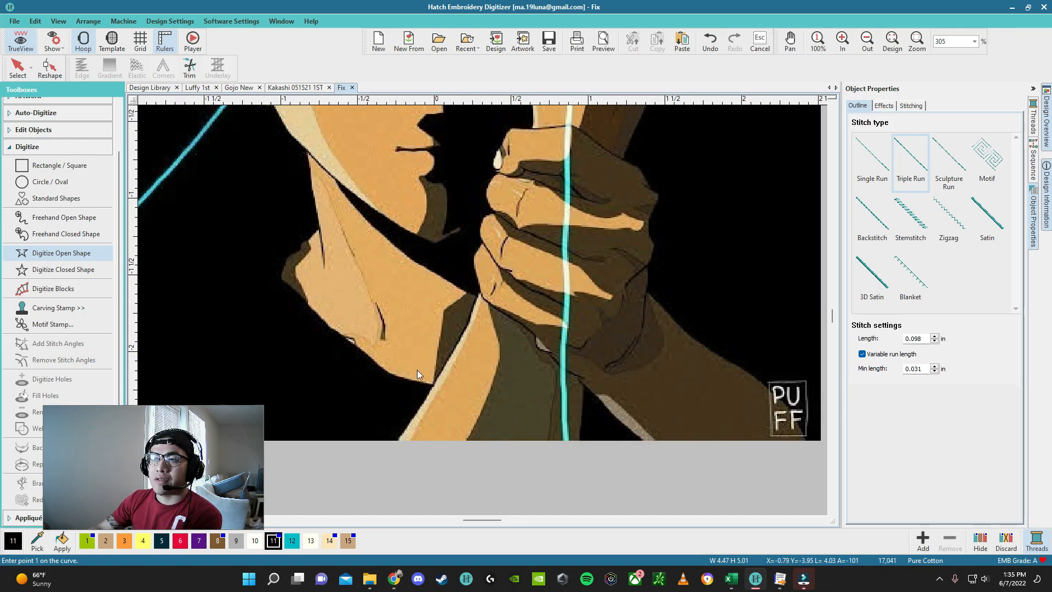
scroll(482, 310, "up", 1)
scroll(386, 380, "down", 3)
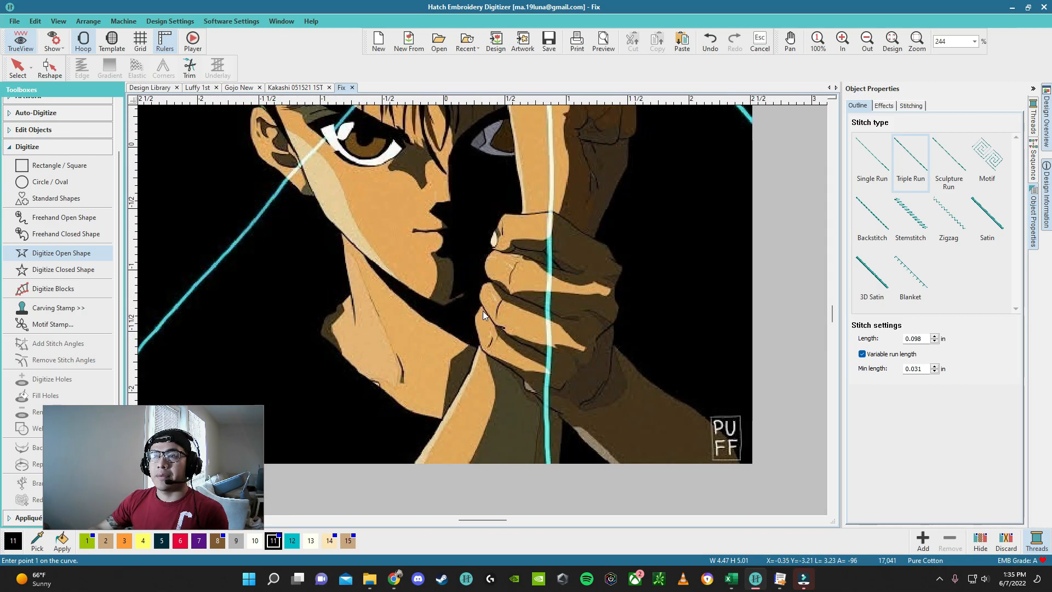
key("Escape")
Step: Unhide all embroidery objects over the artwork
right_click(666, 251)
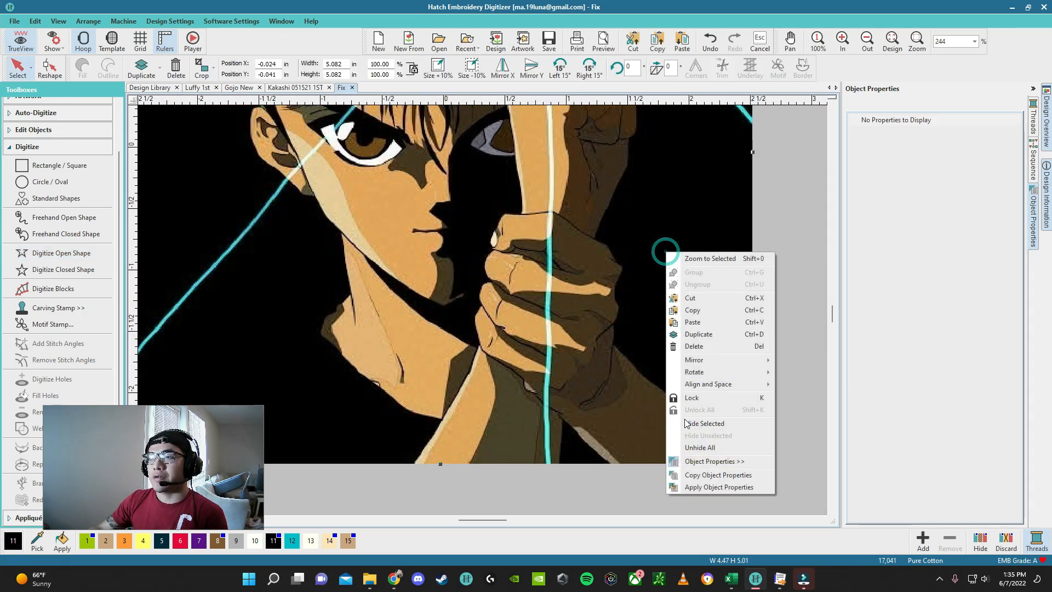
left_click(712, 448)
scroll(478, 300, "down", 3)
scroll(558, 302, "up", 3)
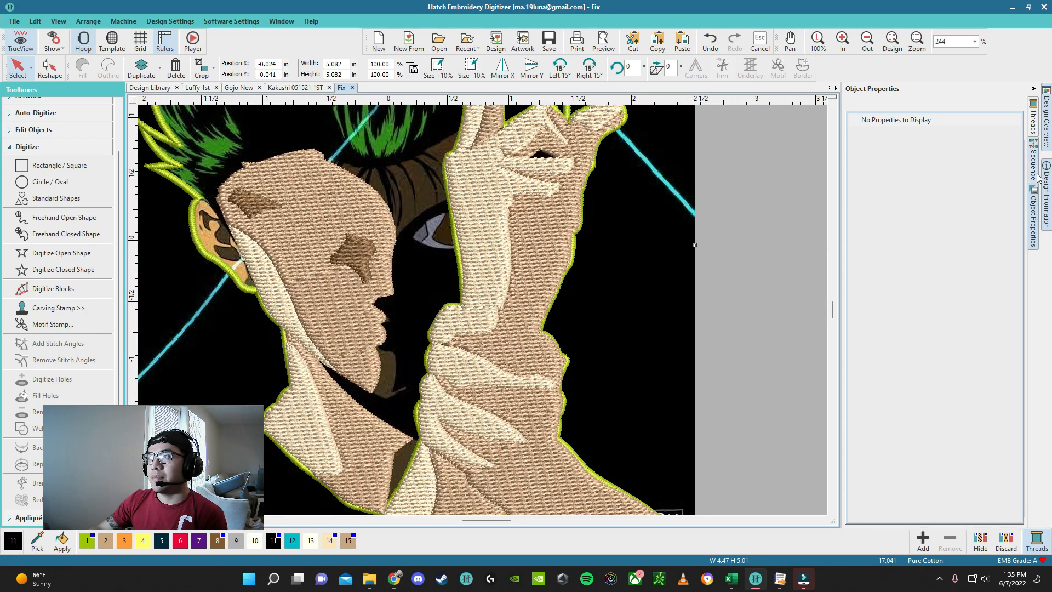
Step: Select the background artwork and the green thread 1 outlines in the stitch sequence and hide all other objects
left_click(1035, 164)
right_click(887, 189)
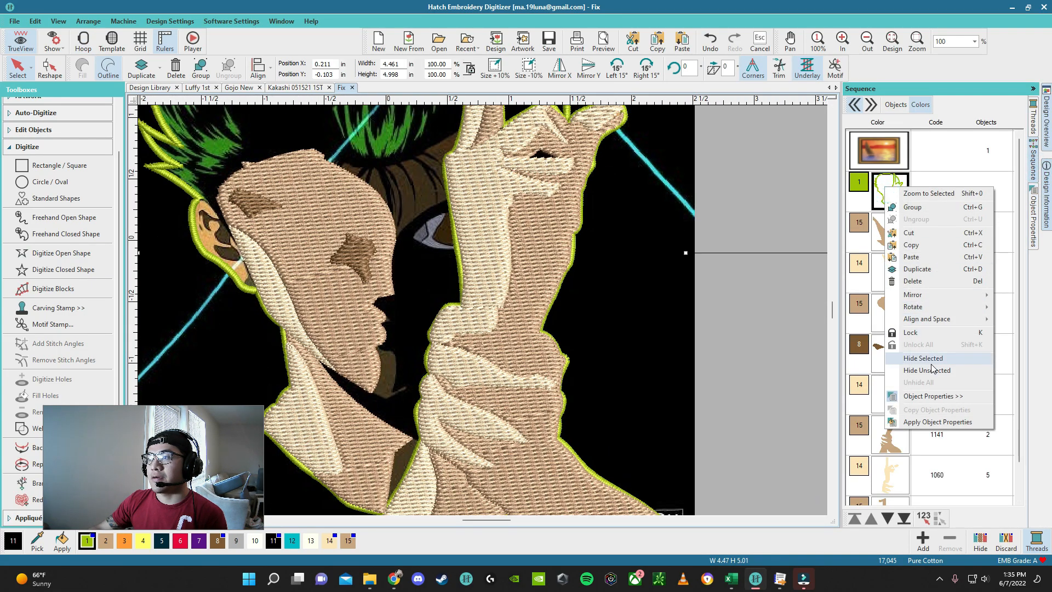
left_click(745, 270)
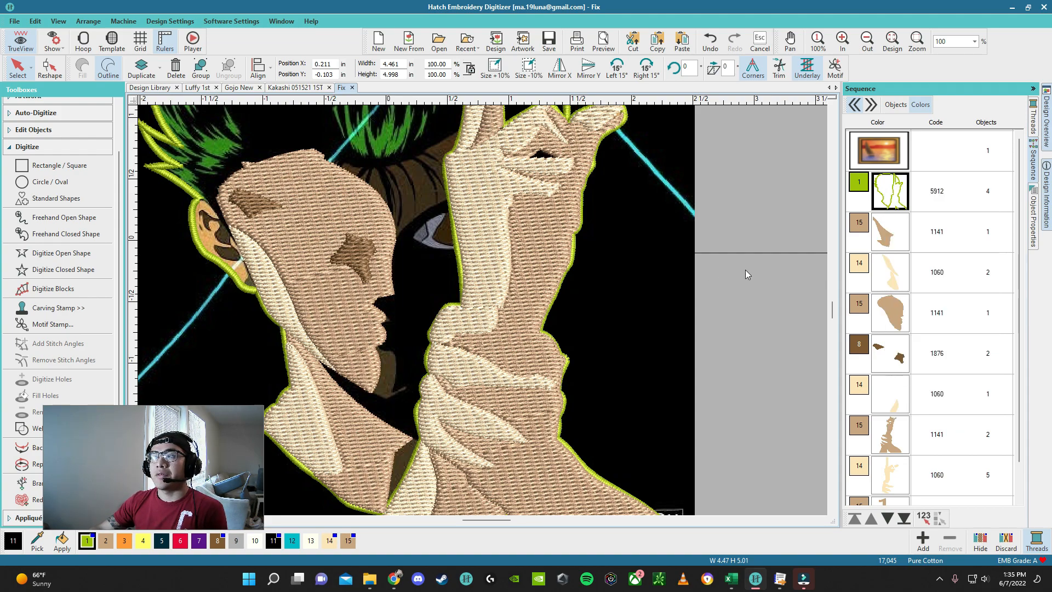
right_click(889, 189)
left_click(889, 161)
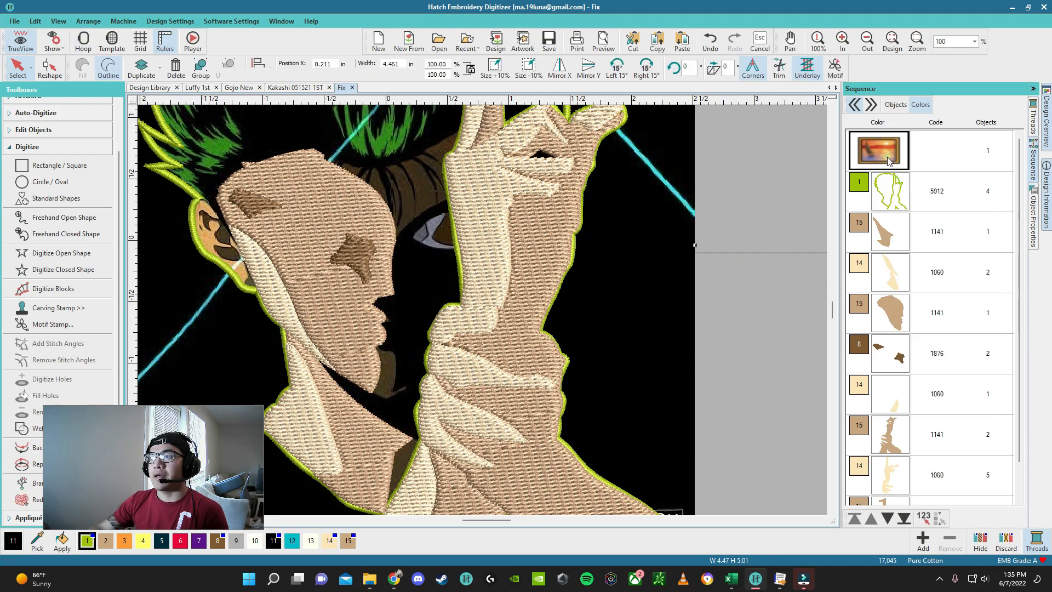
left_click(889, 189)
right_click(891, 186)
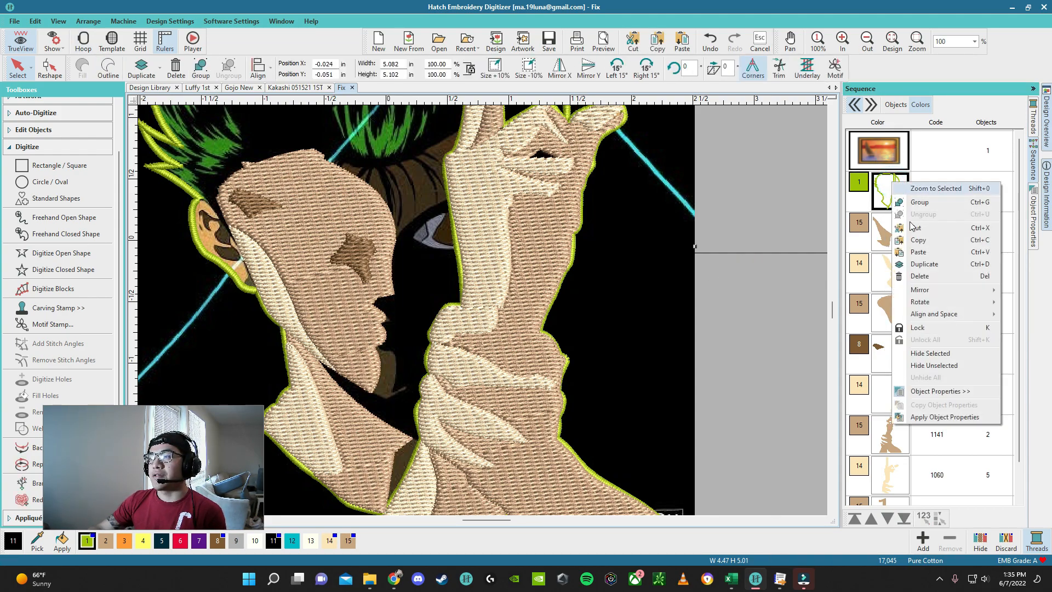
left_click(932, 365)
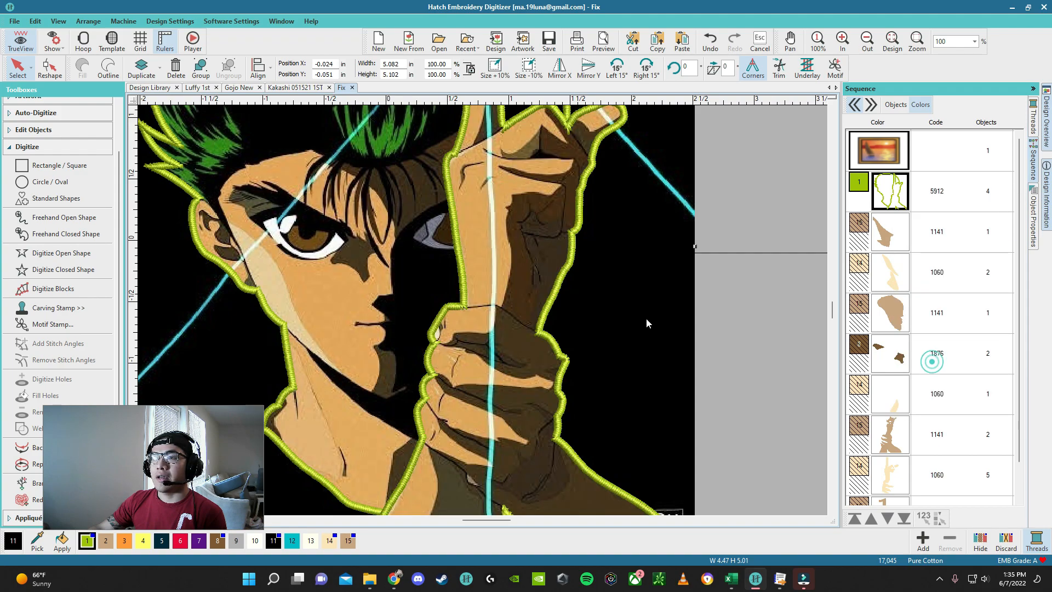
Step: Unhide all objects, then isolate the background artwork and the green thread 1 outlines by hiding the unselected objects
right_click(609, 268)
left_click(651, 465)
scroll(652, 464, "down", 3)
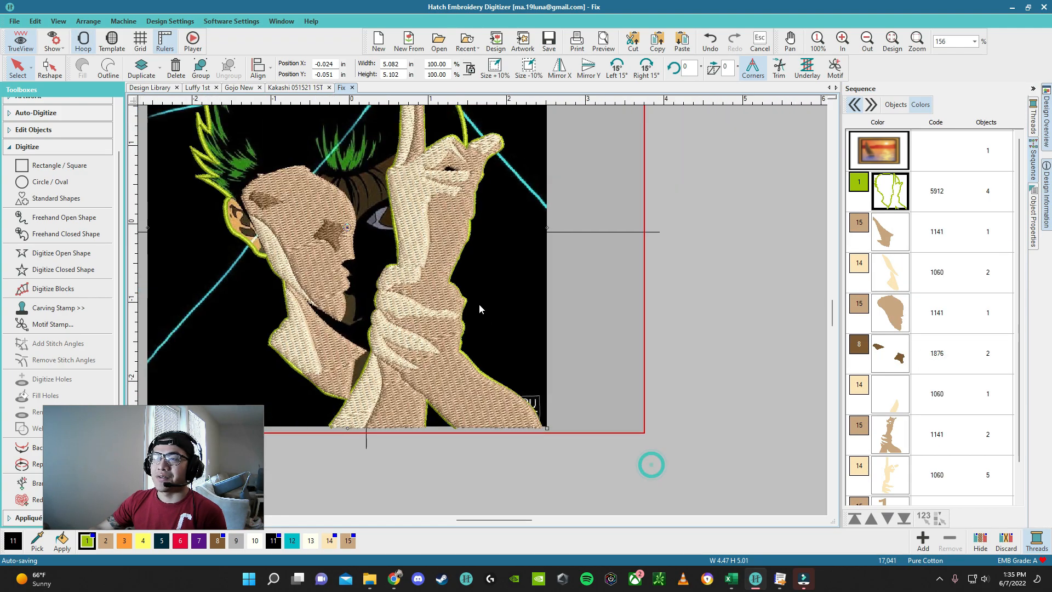
left_click(892, 189)
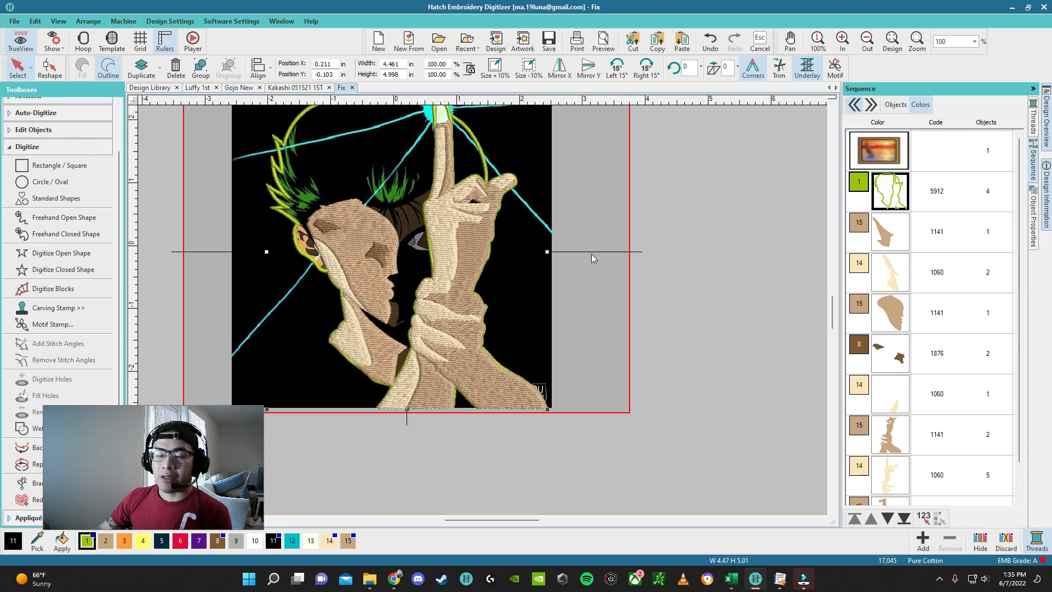
left_click(901, 155)
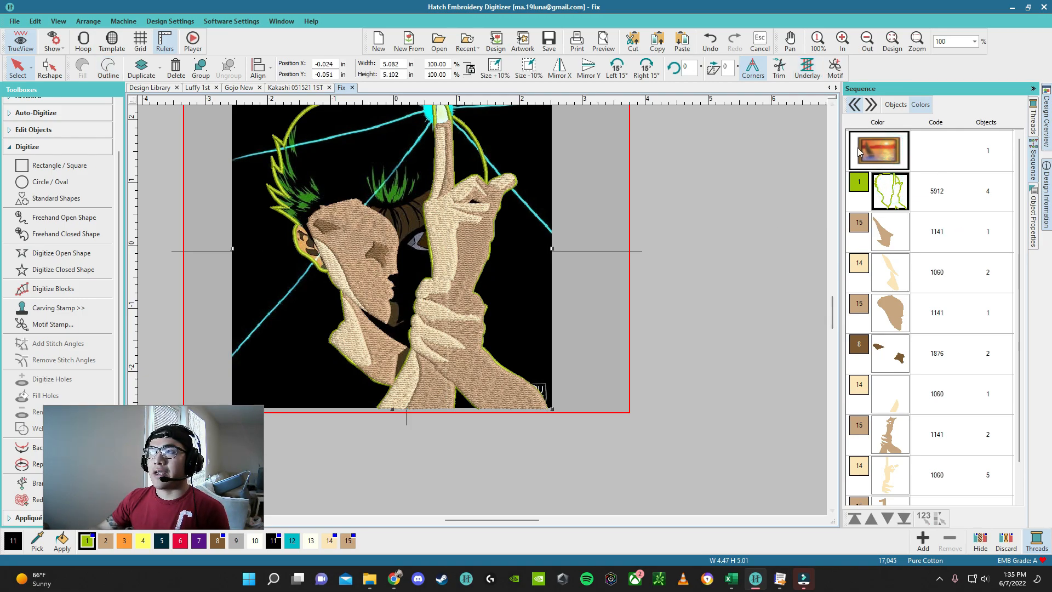
scroll(482, 307, "up", 3)
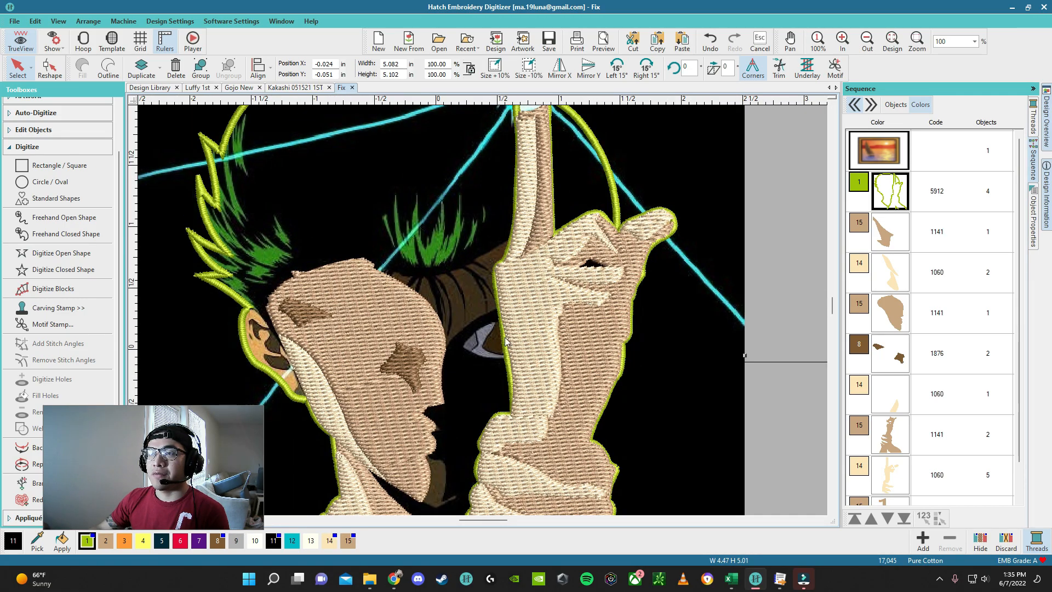
right_click(899, 189)
left_click(940, 366)
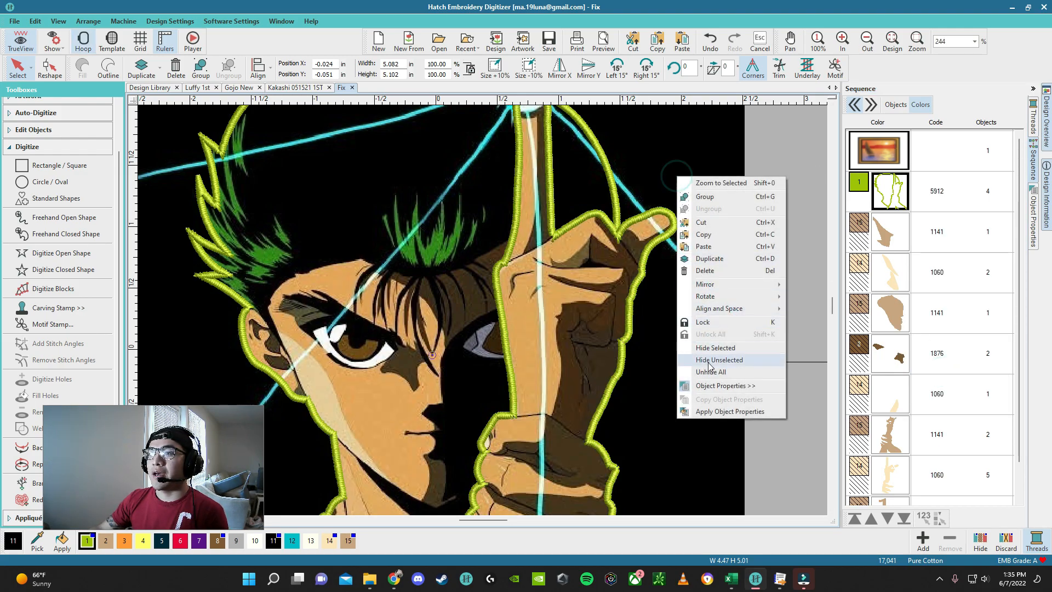
Step: Unhide all objects and hide everything except the green thread 1 outlines
left_click(711, 372)
left_click(885, 195)
right_click(884, 197)
left_click(830, 205)
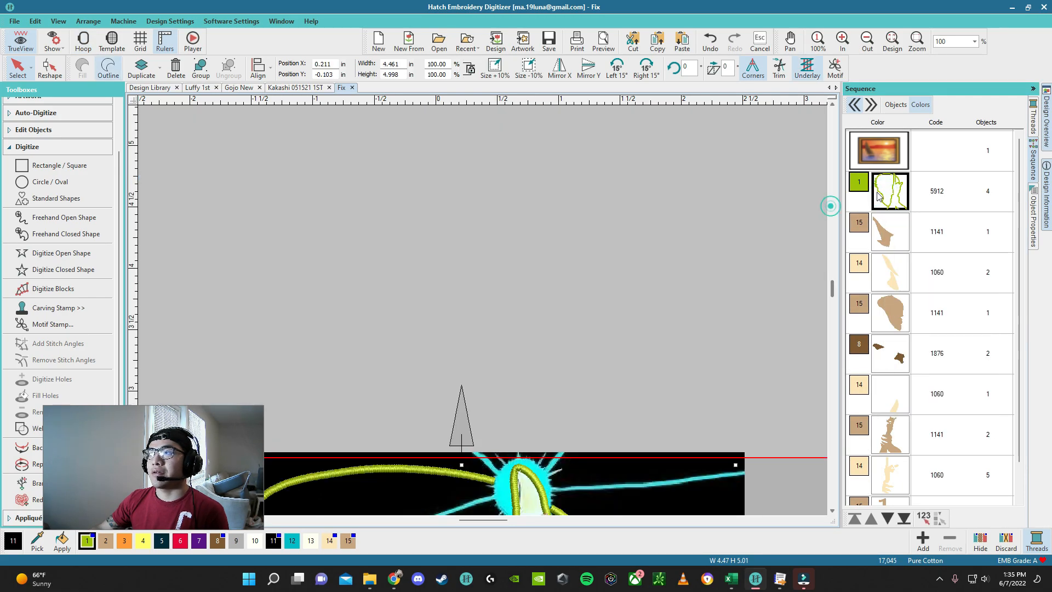
right_click(868, 189)
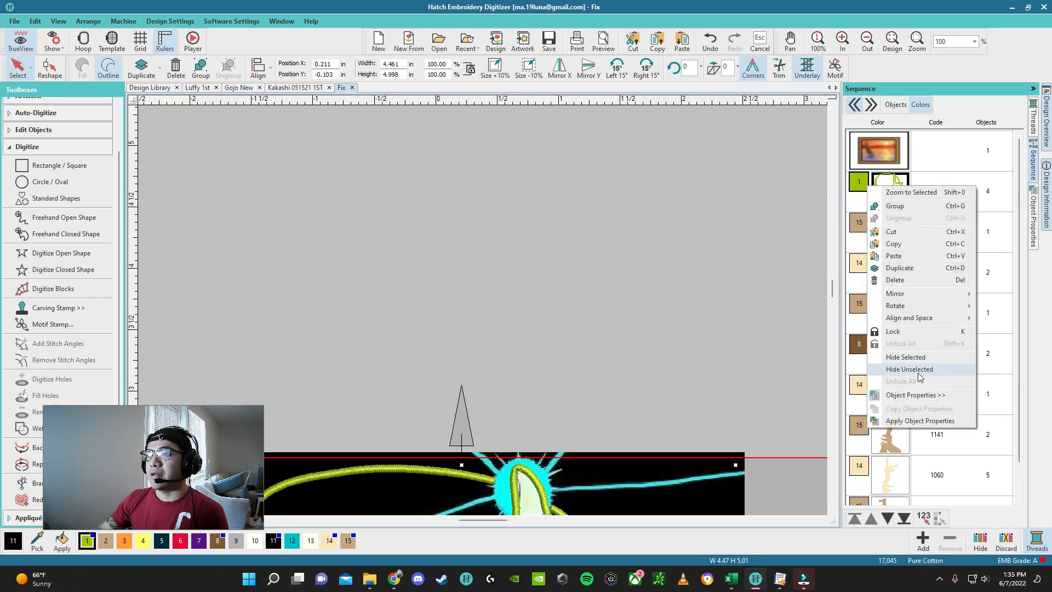
left_click(920, 377)
scroll(466, 299, "up", 2)
Step: Unhide all objects and hide everything except the background artwork together with the green thread 1 outlines
right_click(468, 306)
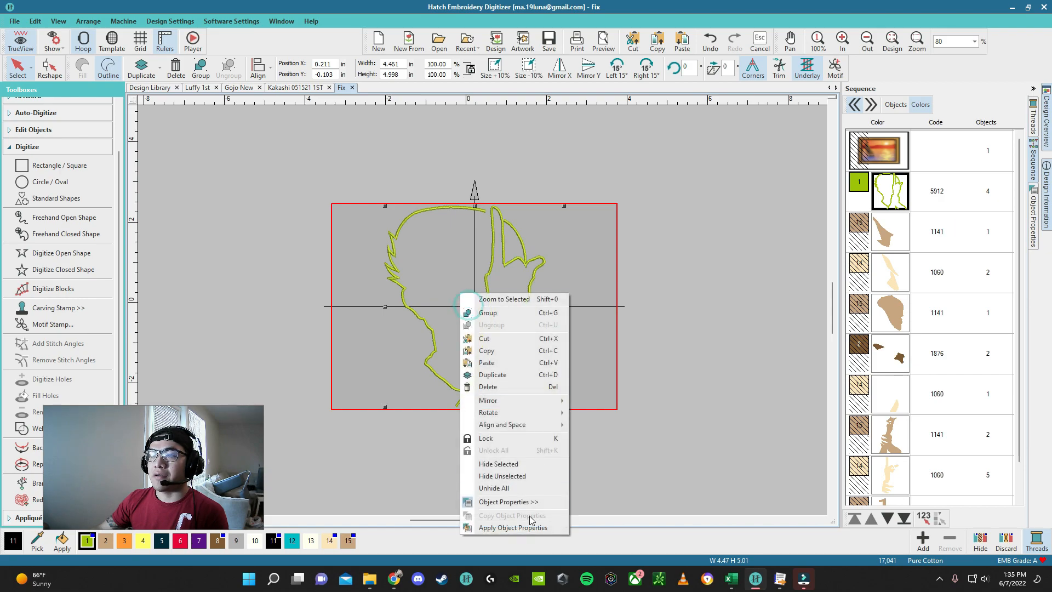
left_click(494, 488)
left_click(883, 148)
right_click(884, 148)
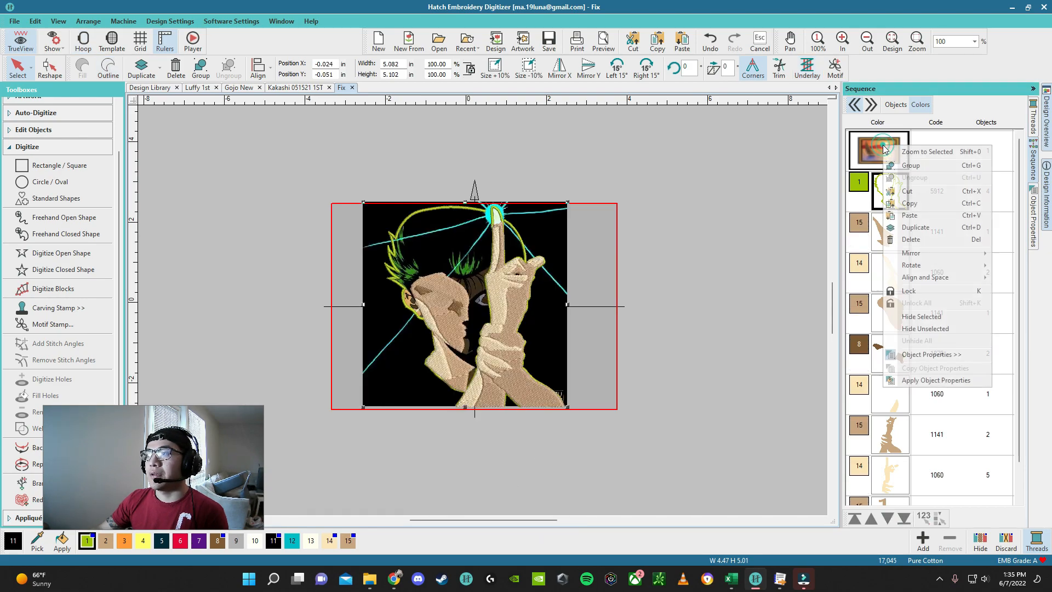
left_click(925, 328)
scroll(367, 385, "up", 2)
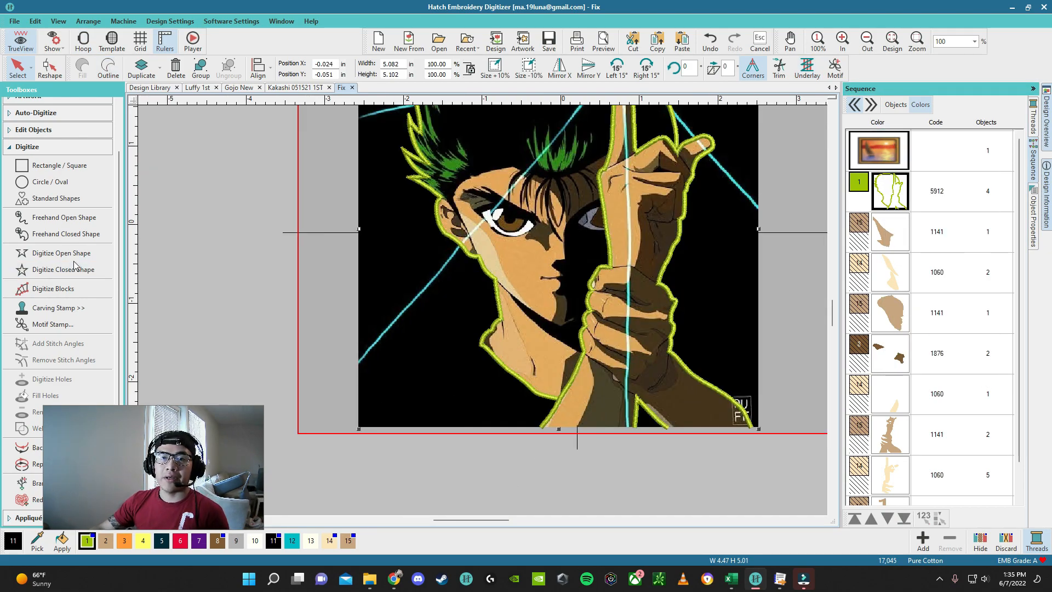
Step: Start an open shape with a Triple Run outline in black thread 11 at the gripping hand's lowest crease
left_click(77, 253)
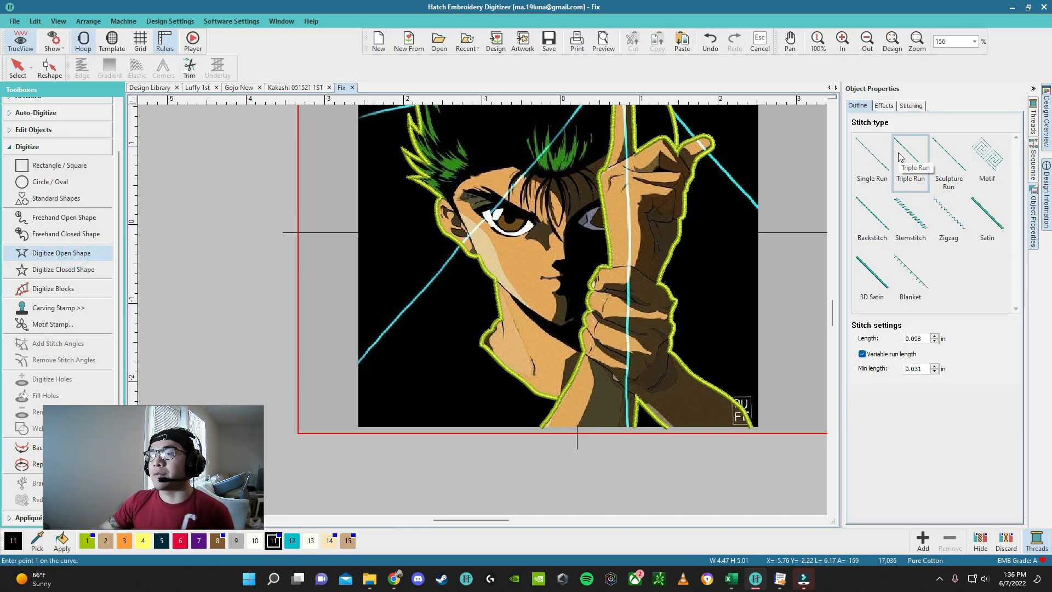
scroll(622, 303, "up", 2)
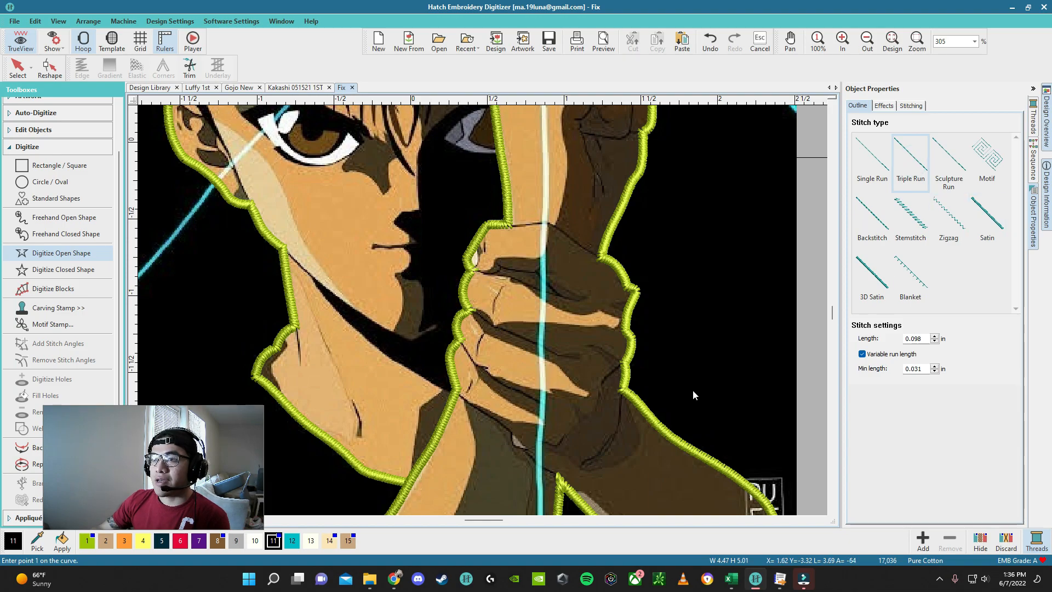
scroll(482, 311, "up", 3)
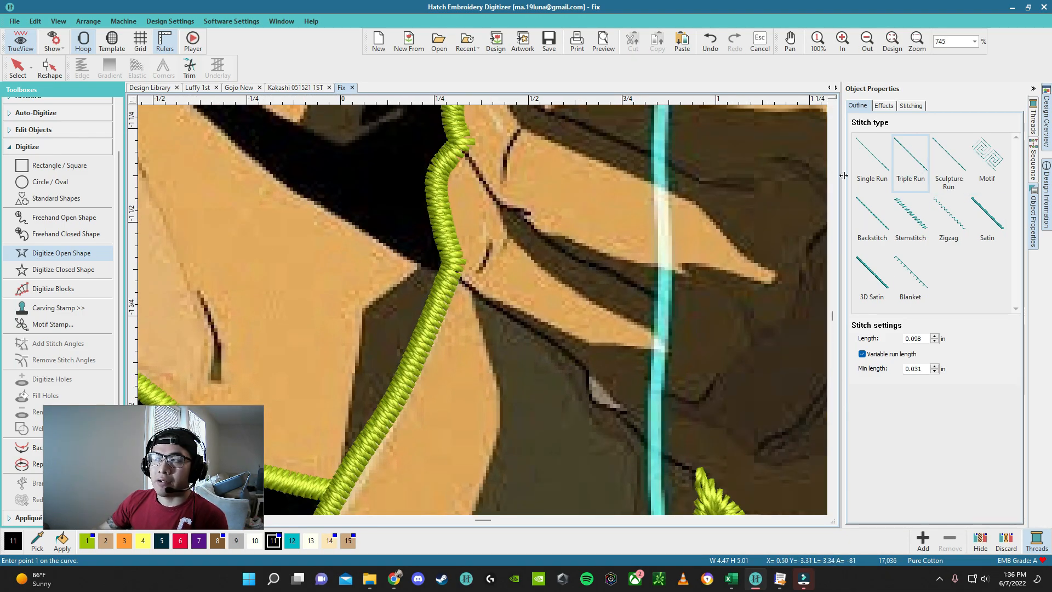
scroll(469, 312, "up", 2)
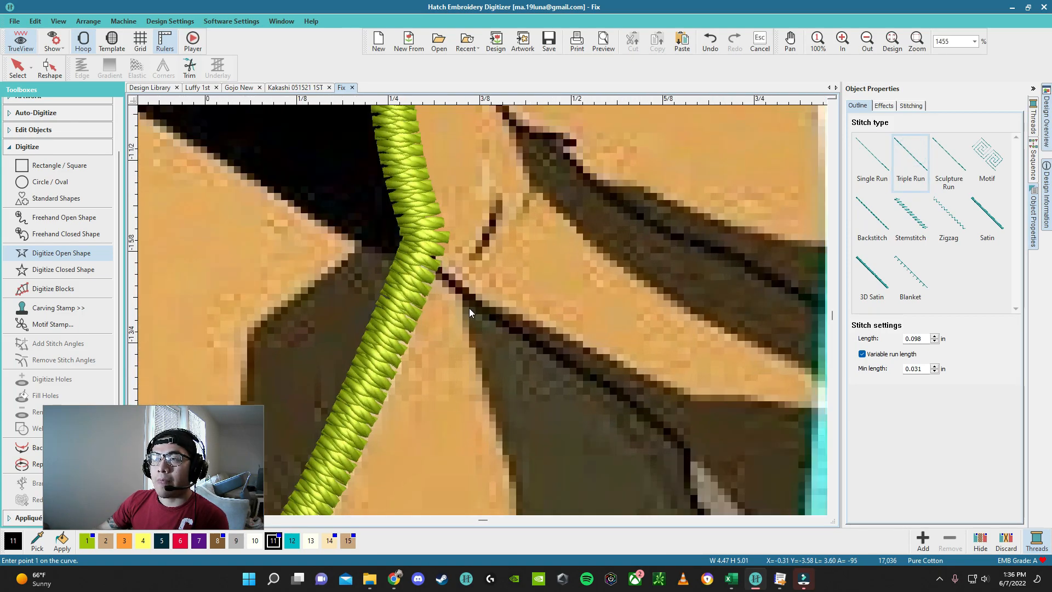
Step: Try tracing the gripping hand's lowest crease from its green outline down to the tip of the green notch between the arms
key("c")
left_click(510, 313)
left_click(547, 341)
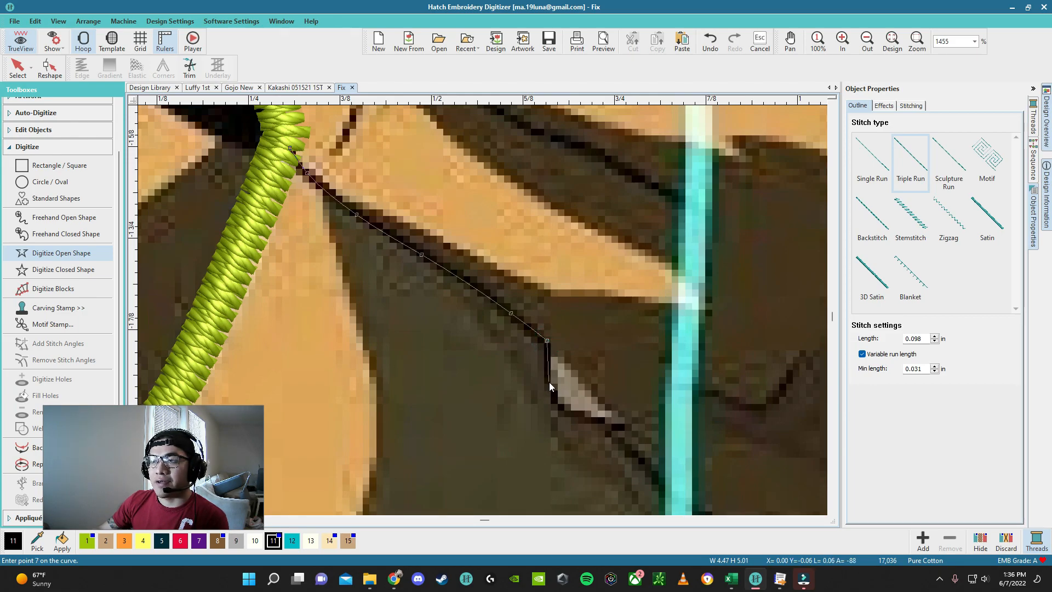
left_click(603, 420)
scroll(673, 475, "down", 1)
key("c")
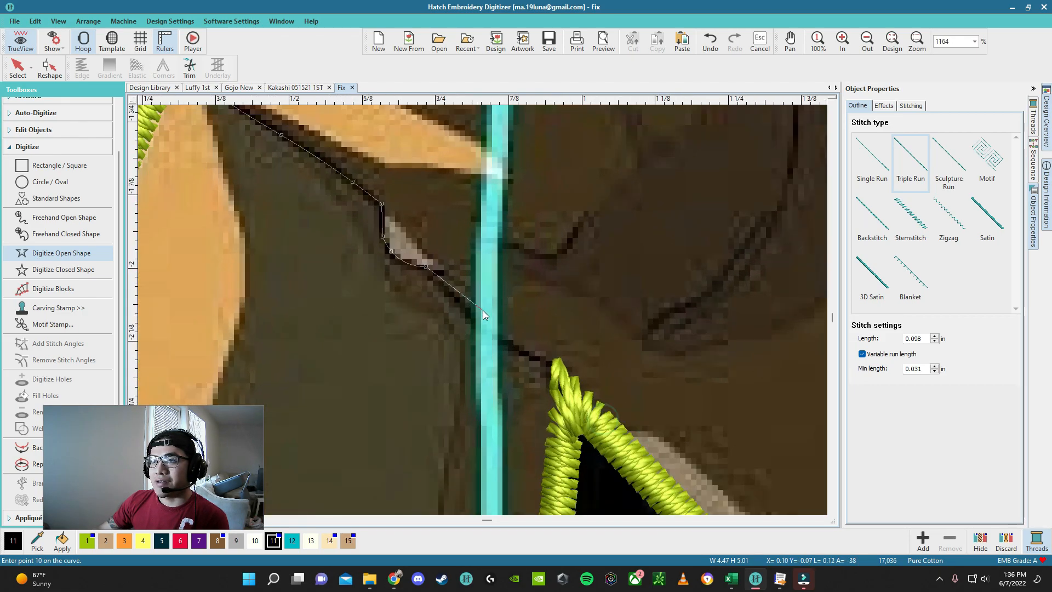
left_click(564, 375)
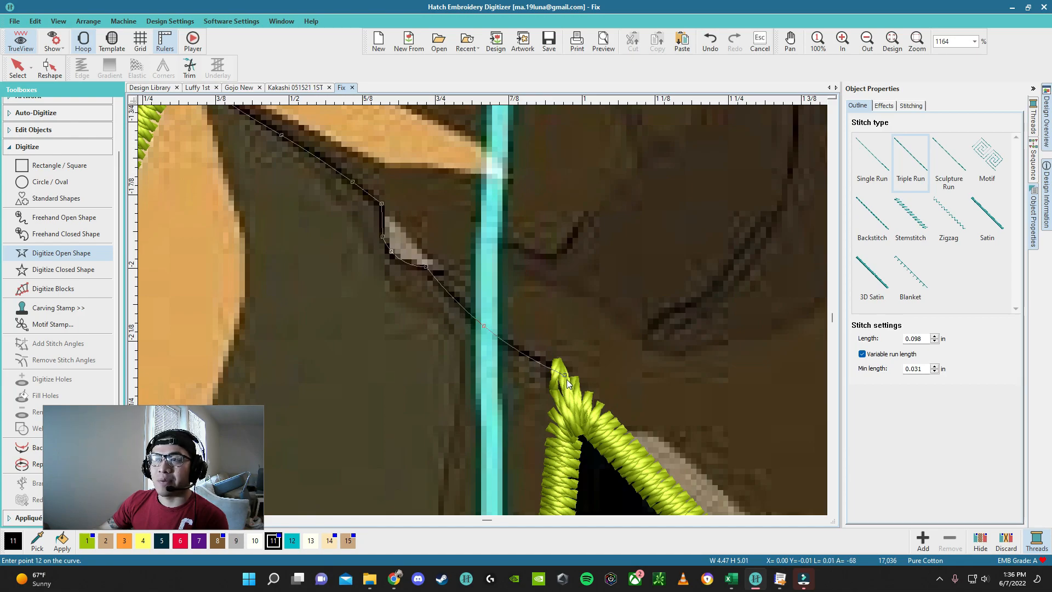
scroll(564, 376, "down", 4)
scroll(477, 307, "up", 5)
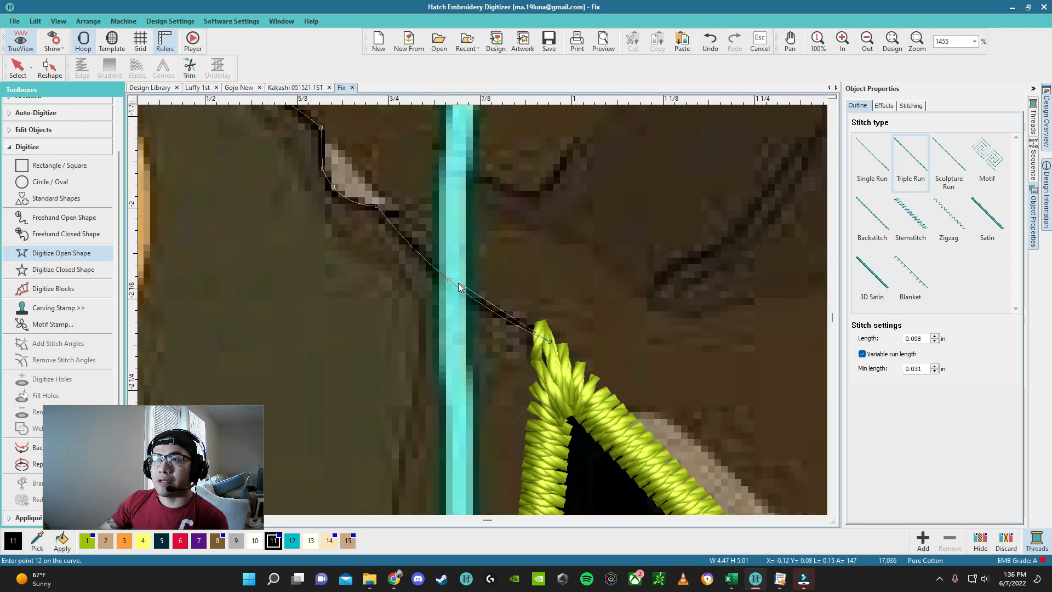
scroll(482, 311, "down", 3)
key("Return")
Step: Trace the gripping hand's lowest crease in Triple Run from the tip of the green notch back up to the hand's outline
scroll(482, 311, "up", 2)
scroll(482, 310, "up", 5)
left_click(542, 366)
left_click(426, 284)
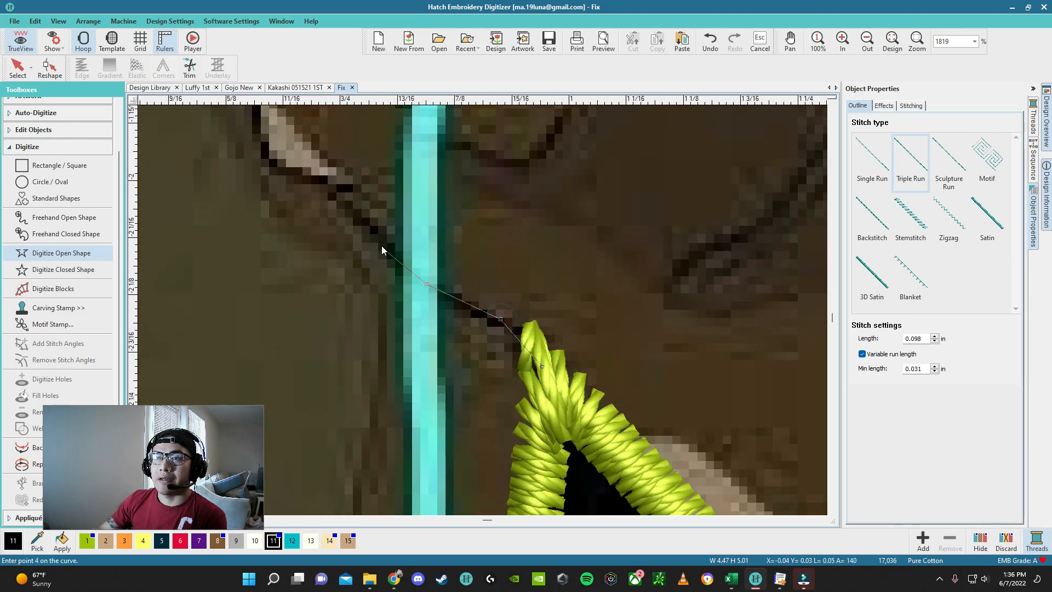
scroll(483, 310, "down", 5)
left_click(482, 311)
scroll(482, 310, "up", 3)
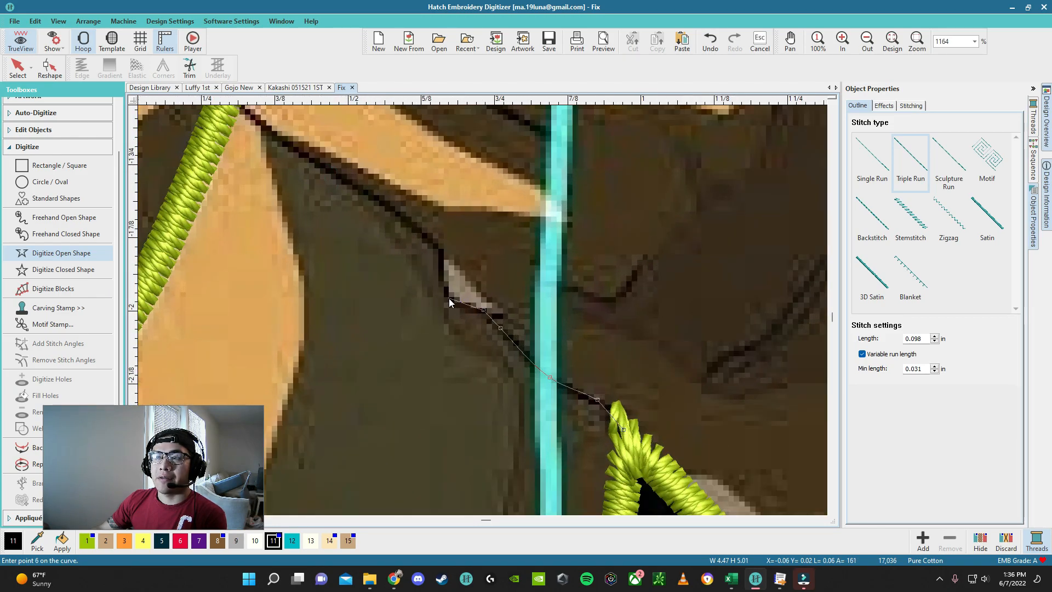
left_click(363, 190)
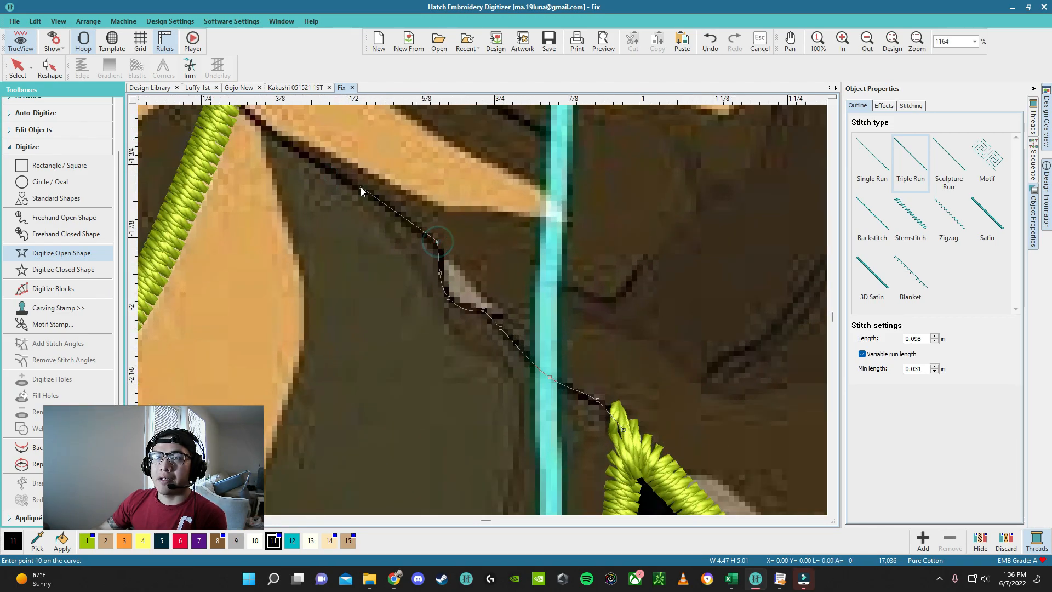
scroll(363, 189, "down", 3)
scroll(441, 297, "up", 4)
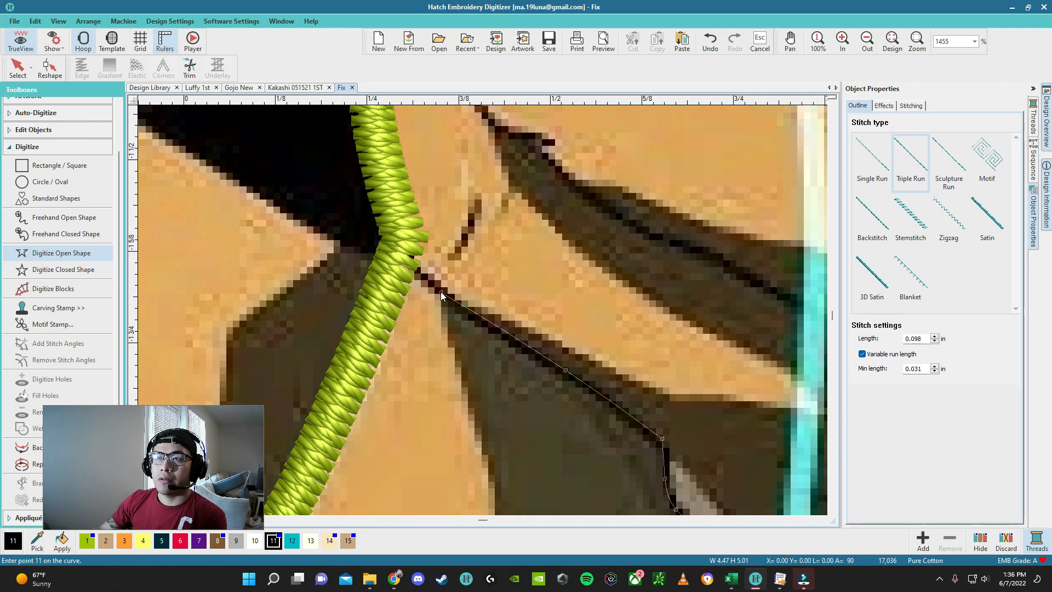
left_click(406, 238)
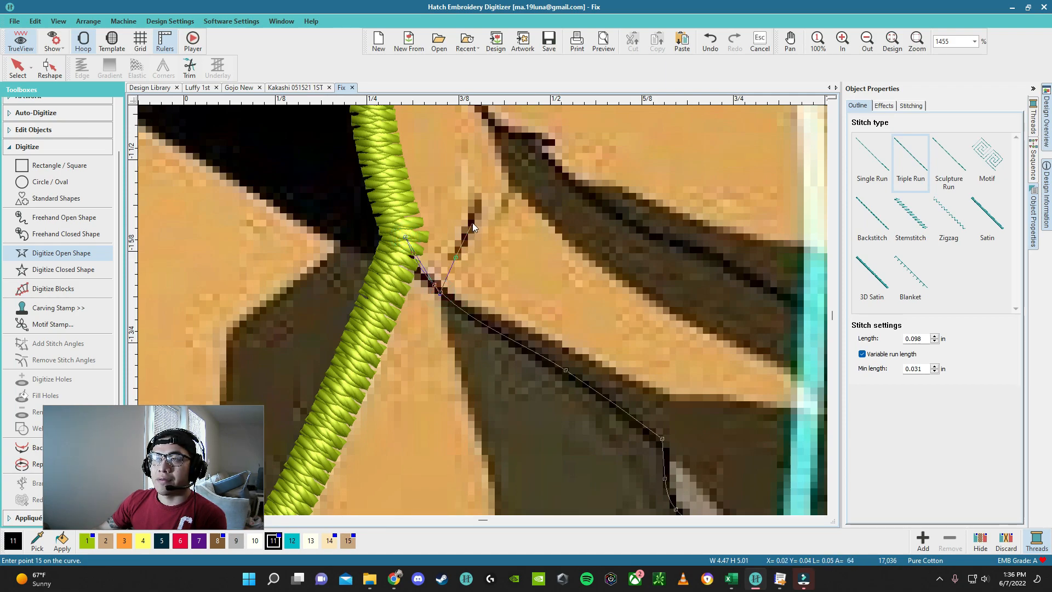
Step: Branch the line along the lowest finger's short crease and back, then route it under the green outline to the next finger gap
left_click(456, 257)
left_click(439, 290)
left_click(393, 179)
scroll(483, 310, "down", 1)
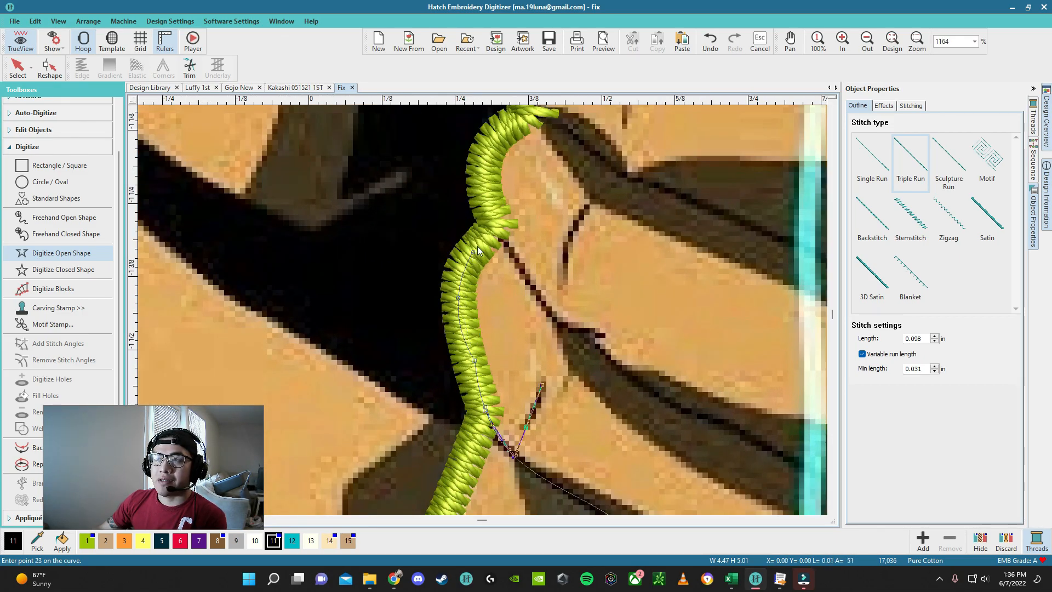
left_click(490, 221)
Step: Trace the crease above the lowest finger from the green outline to the vertical cyan beam, placing the end point inside the beam
left_click(524, 274)
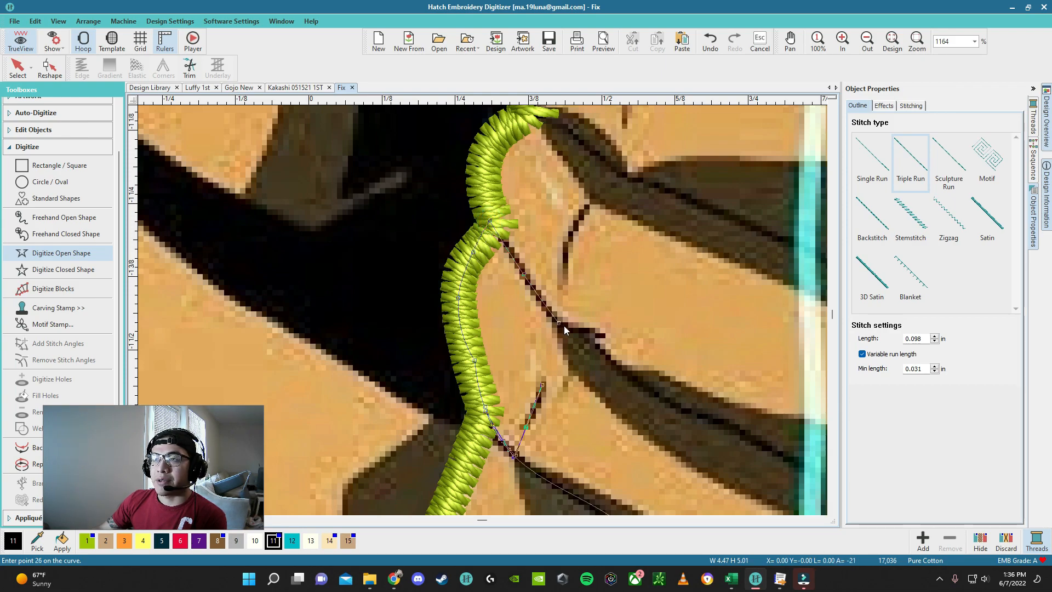
left_click(565, 328)
left_click(597, 347)
left_click(621, 369)
left_click(649, 392)
scroll(679, 405, "up", 1)
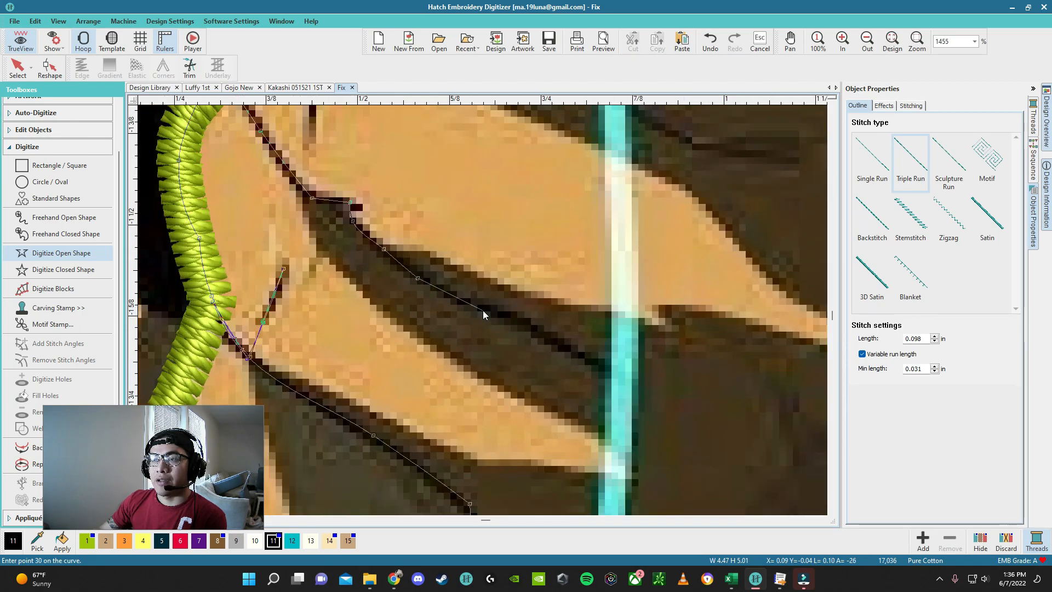
left_click(503, 308)
left_click(605, 367)
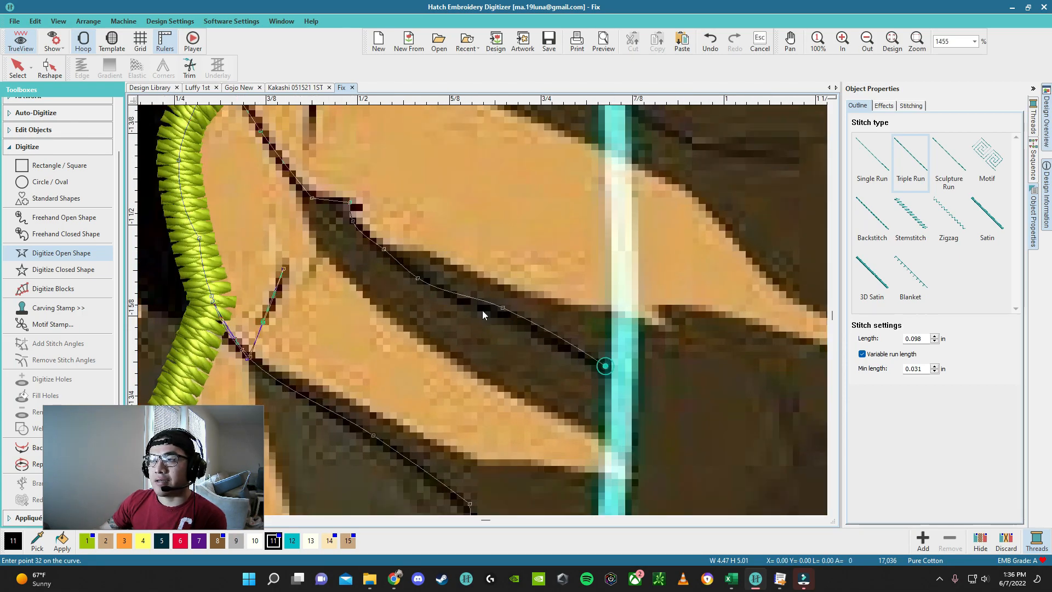
scroll(607, 370, "down", 5)
scroll(499, 301, "up", 2)
scroll(488, 306, "up", 3)
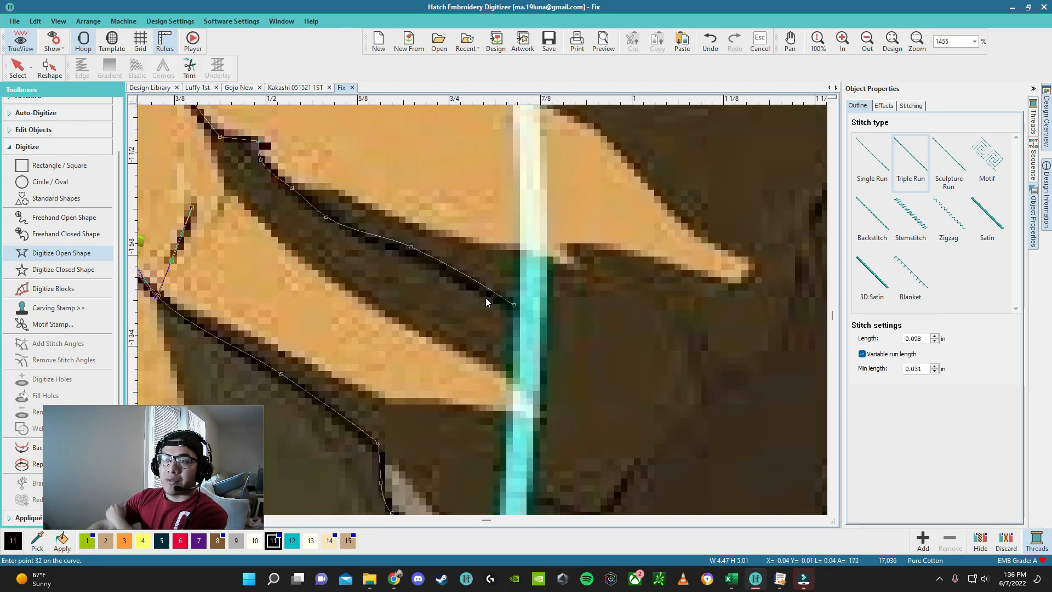
scroll(483, 307, "up", 2)
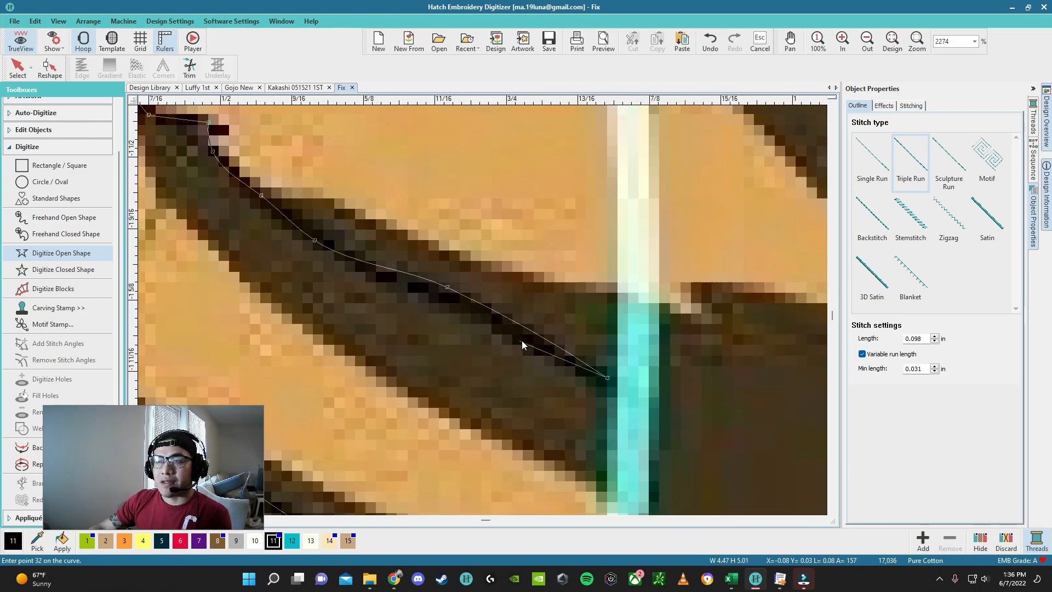
left_click(619, 380)
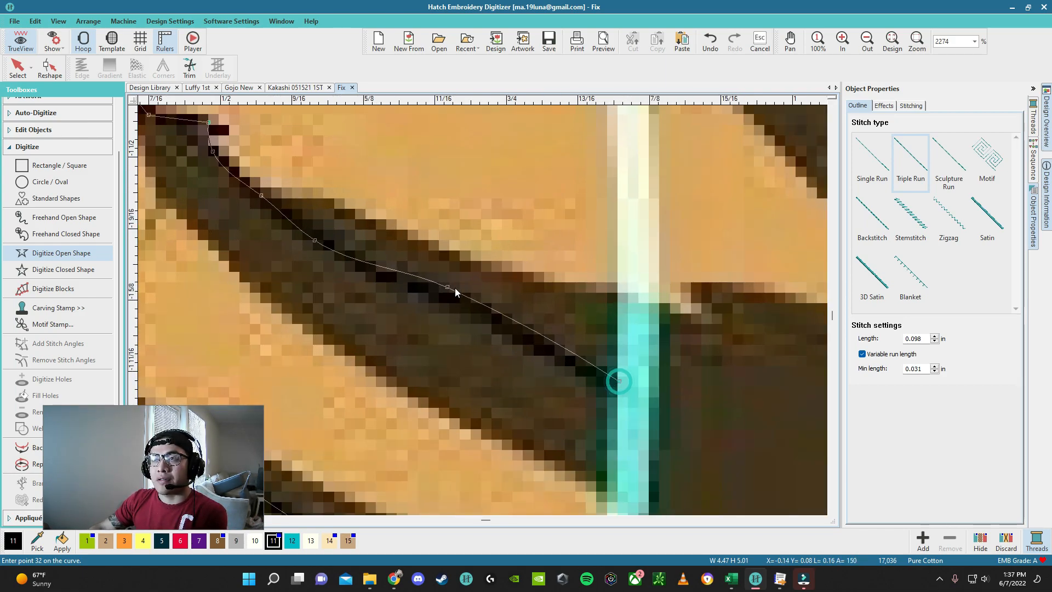
Step: Double the line back along the same finger crease from the cyan beam toward the green outline
left_click(381, 264)
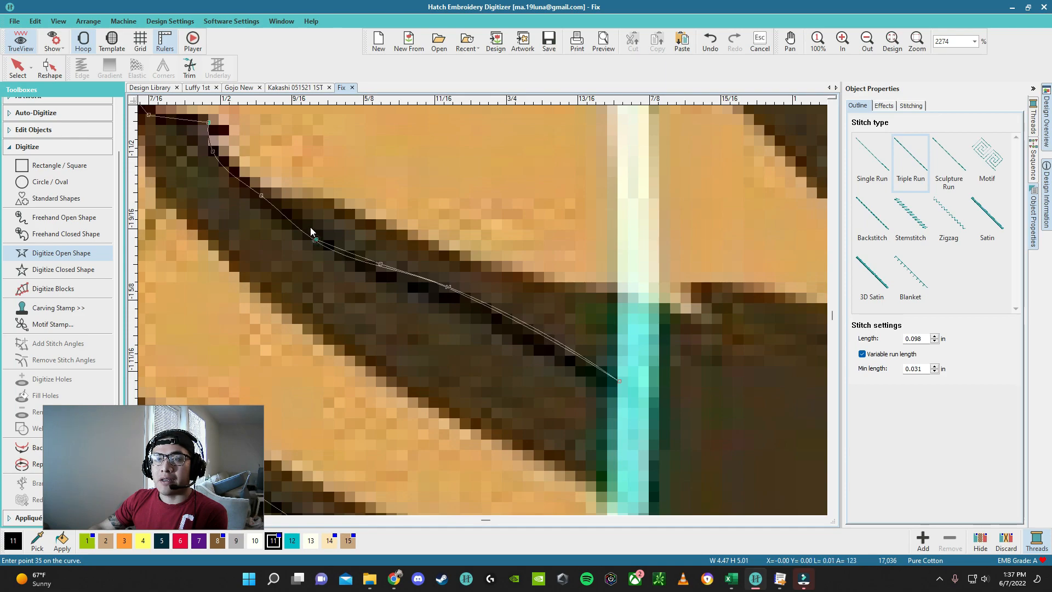
scroll(313, 238, "down", 2)
scroll(475, 308, "up", 2)
left_click(420, 262)
left_click(353, 220)
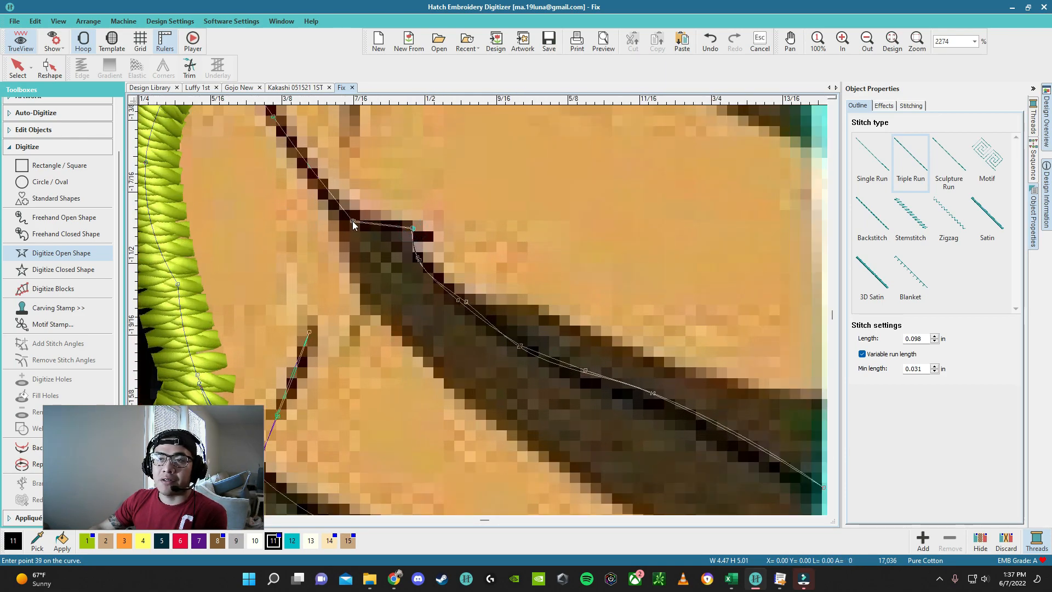
scroll(352, 220, "down", 3)
scroll(467, 293, "up", 3)
left_click(376, 142)
Step: Branch the Triple Run line along the next finger's short crease and back, routing it under the green outline to the following finger gap
scroll(481, 315, "down", 3)
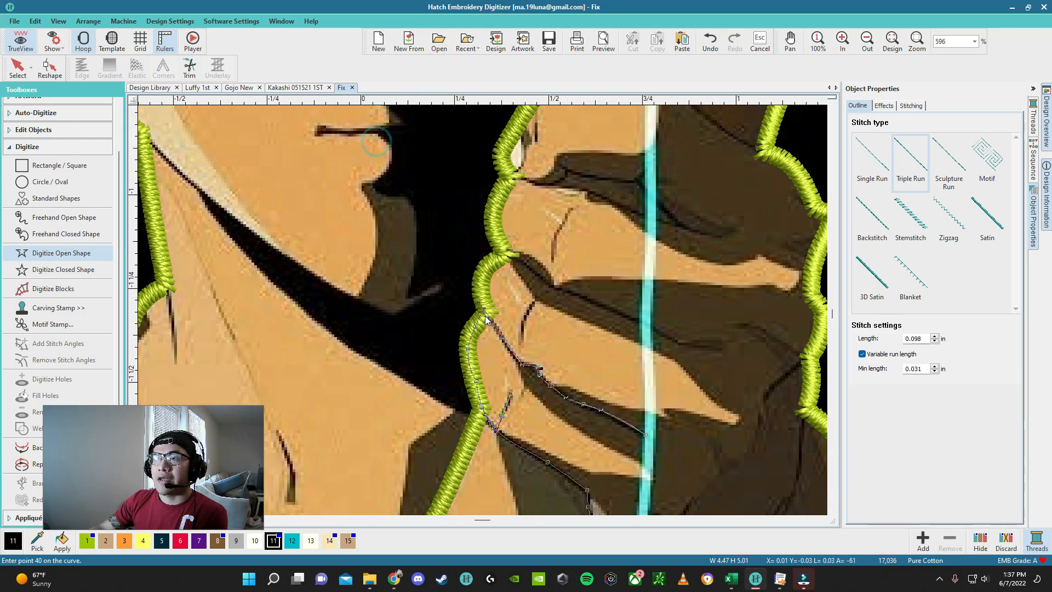
scroll(450, 267, "up", 2)
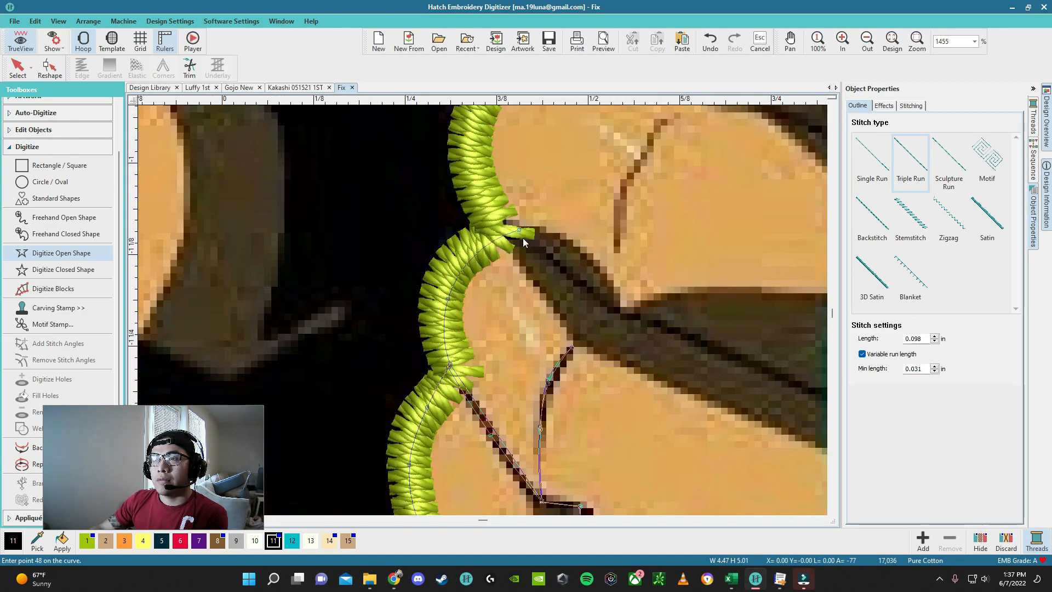
Step: Continue the line through the gripping hand's remaining creases and the raised fist to the base of the raised finger, and finish it
scroll(635, 376, "up", 2)
scroll(324, 228, "down", 2)
scroll(651, 318, "up", 2)
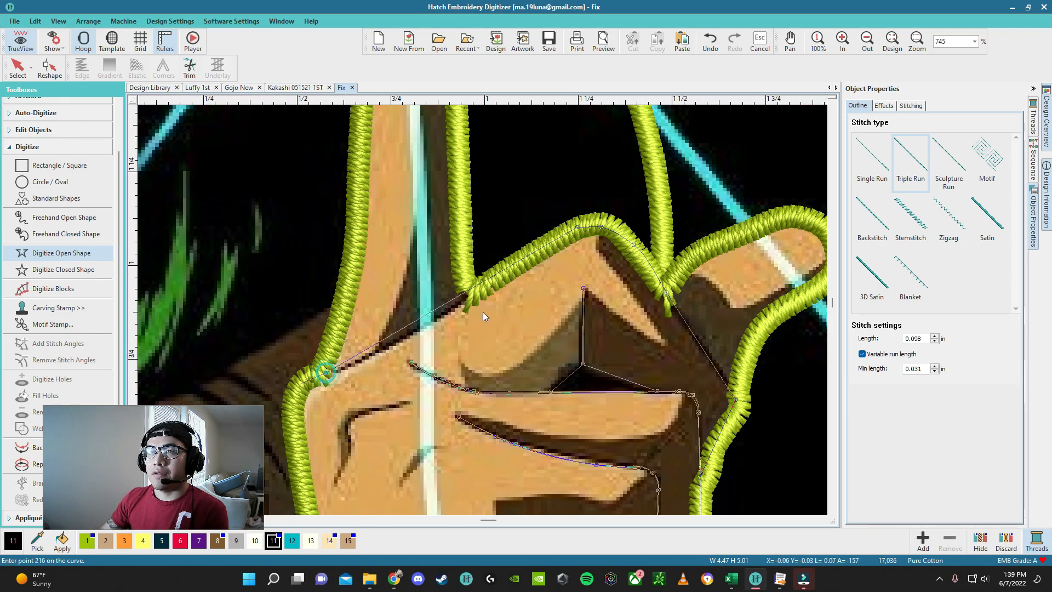
key("0")
scroll(483, 316, "up", 3)
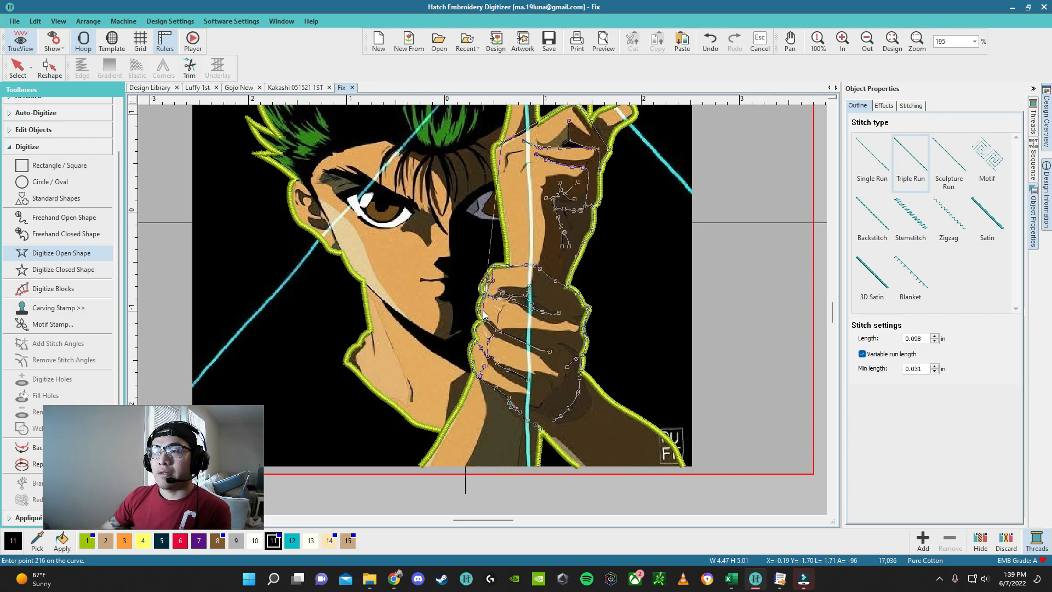
key("Return")
Step: Trace the bent crease beside the green outline on the raised hand as a separate Triple Run line
scroll(529, 176, "up", 7)
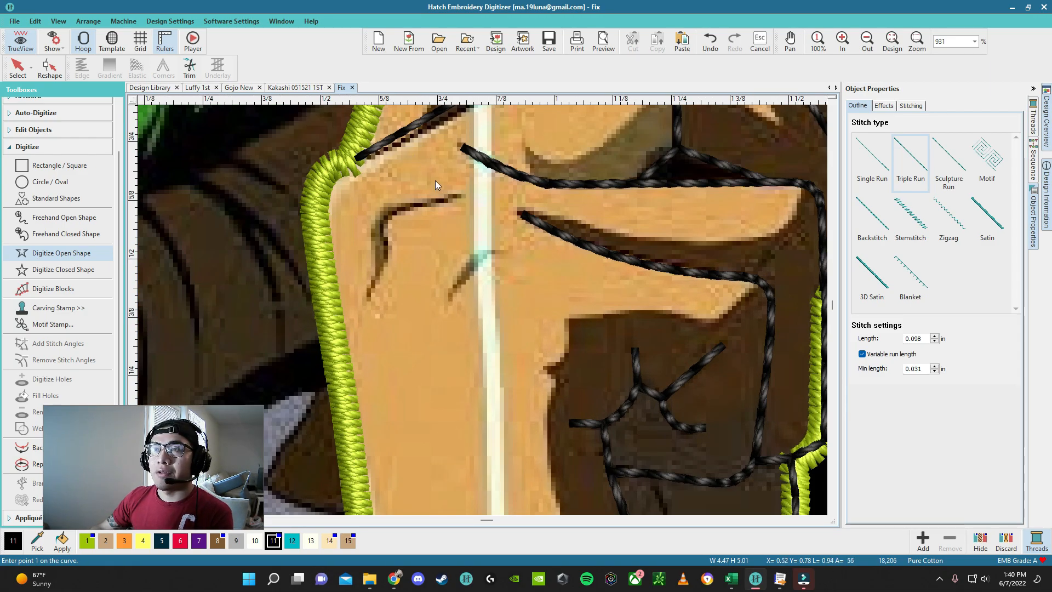
left_click(459, 194)
left_click(411, 210)
left_click(390, 219)
left_click(388, 254)
left_click(383, 271)
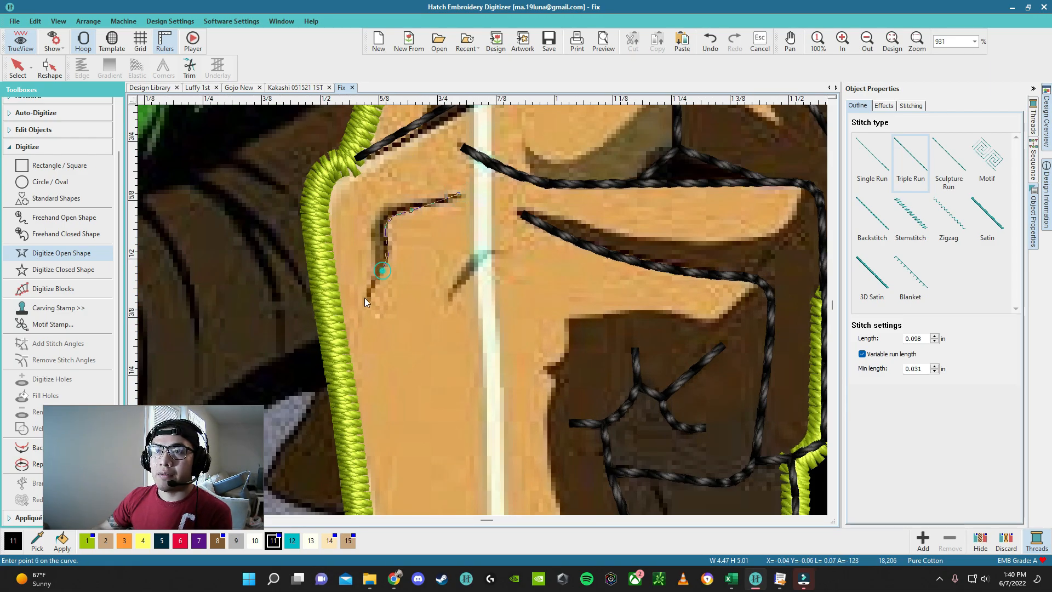
left_click(365, 297)
key("Return")
Step: Trace the short slanted crease crossing the vertical cyan beam on the raised hand as another Triple Run line
left_click(493, 248)
left_click(459, 287)
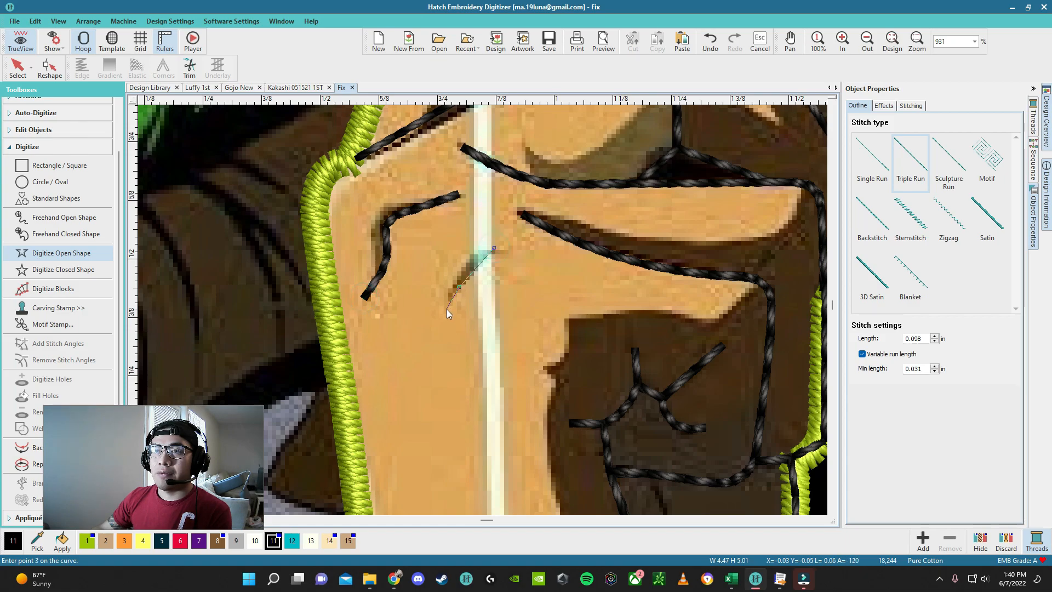
key("Return")
Step: Trace the small upturned crease at the base of the gripping hand, starting at the vertical cyan beam
scroll(458, 383, "down", 5)
scroll(591, 391, "up", 5)
scroll(451, 339, "down", 2)
scroll(482, 310, "up", 2)
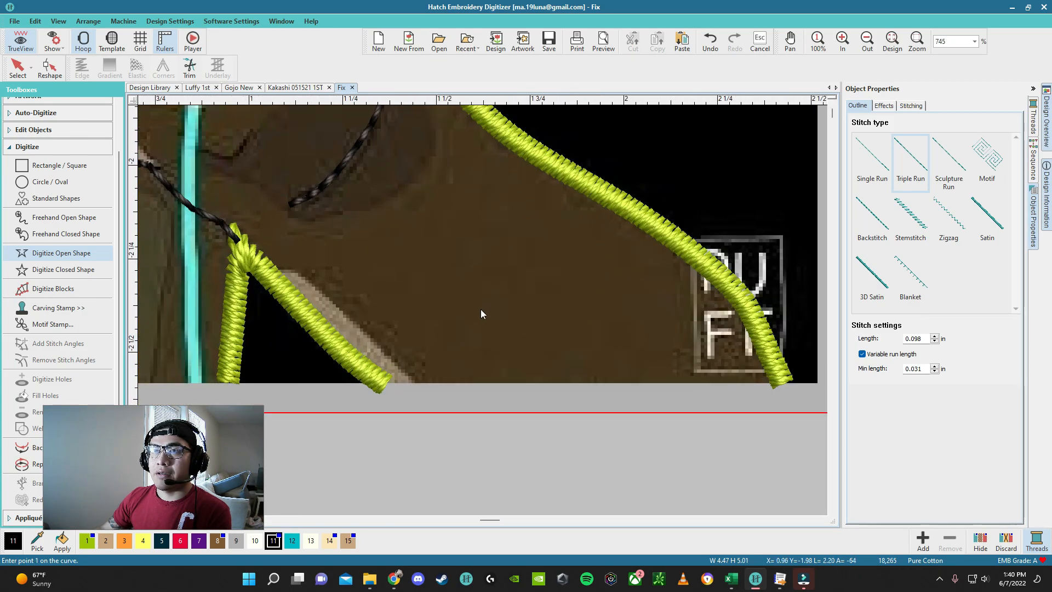
scroll(477, 311, "down", 1)
left_click(414, 286)
left_click(447, 303)
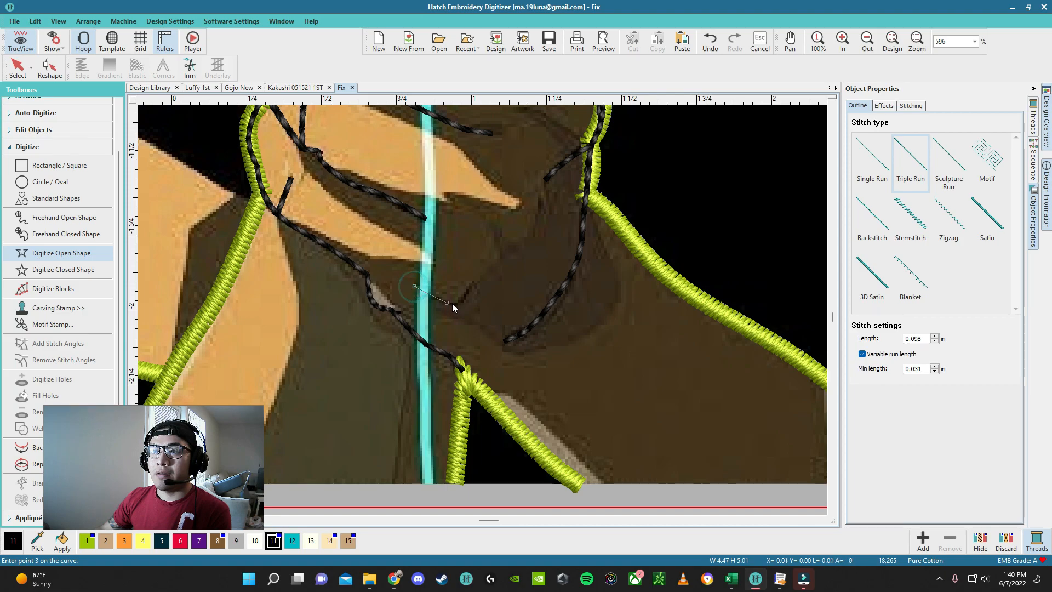
key("Return")
Step: Trace the short curved crease beside the tip of the gripping hand's finger highlight, and leave the digitizing tool
scroll(482, 311, "down", 4)
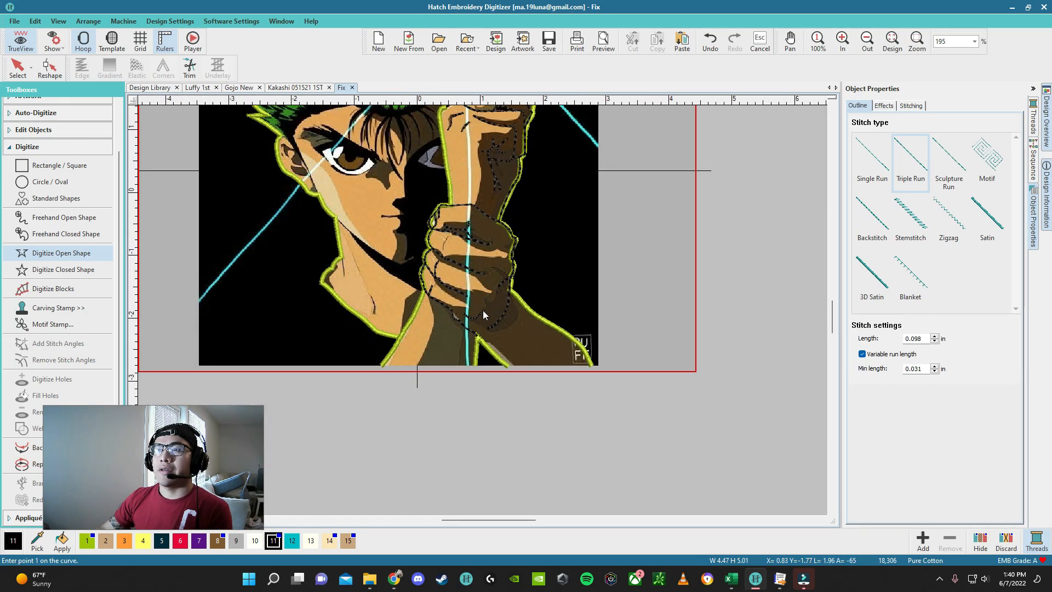
scroll(482, 311, "up", 10)
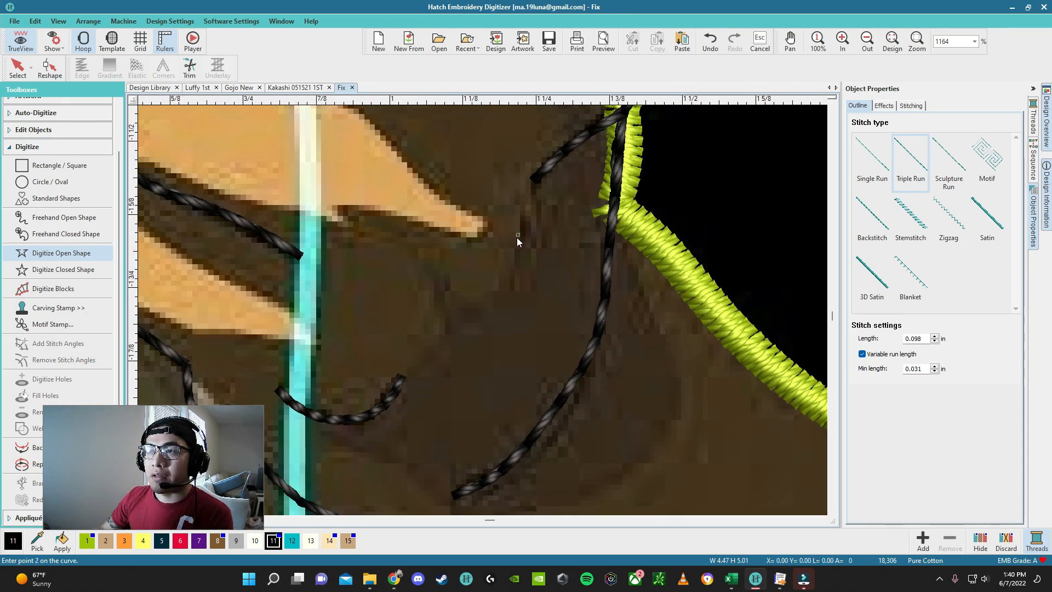
key("Escape")
Step: Unhide all hidden objects to show the skin fills under the crease lines
scroll(470, 302, "down", 9)
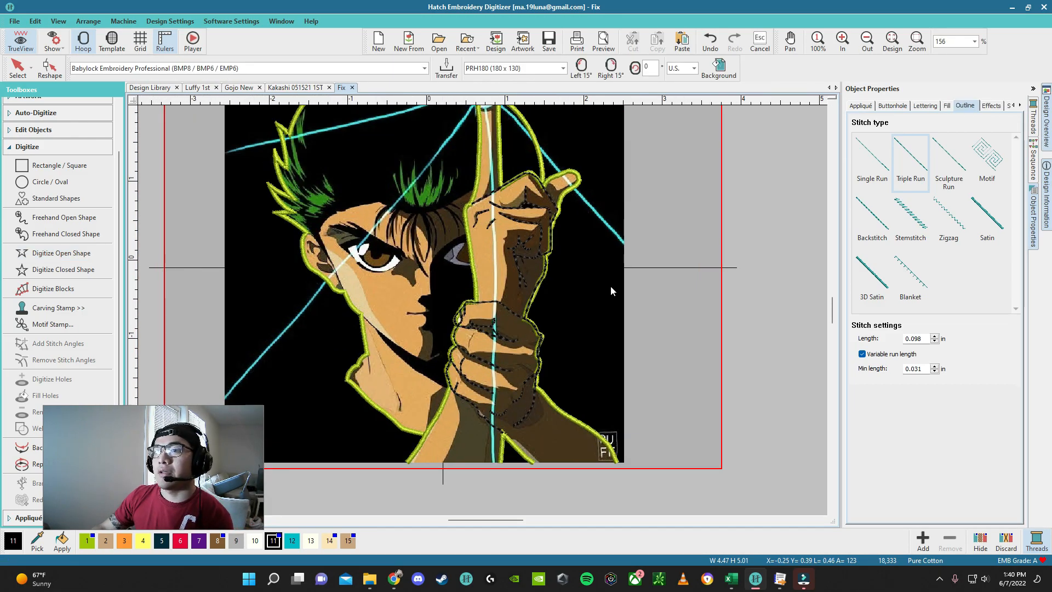
right_click(611, 286)
left_click(656, 487)
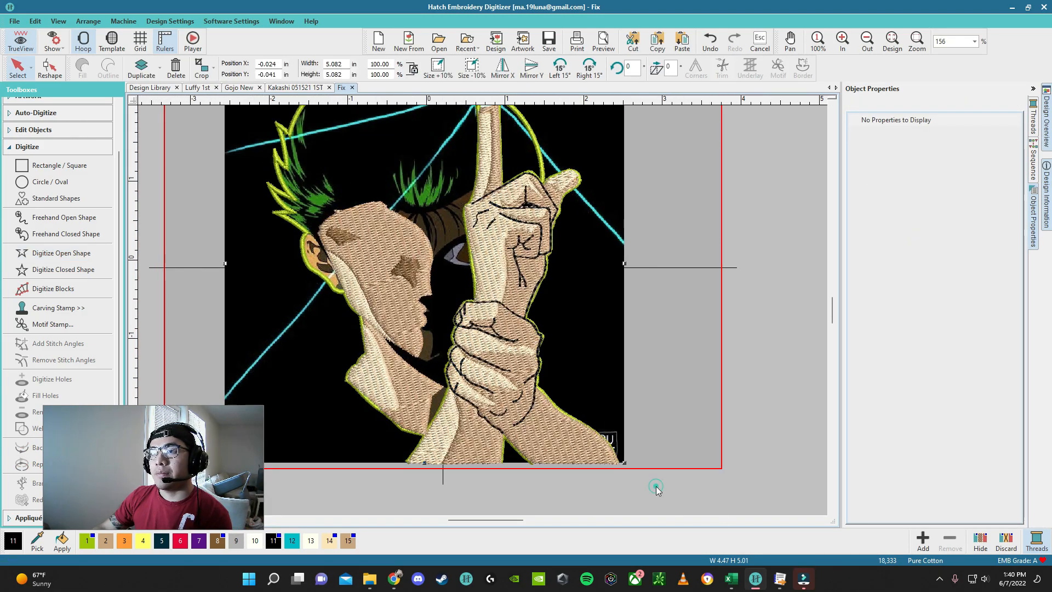
Step: Examine the traced crease lines against the fills and green outline across the hands, wrist and raised finger
scroll(502, 397, "down", 3)
scroll(482, 311, "up", 1)
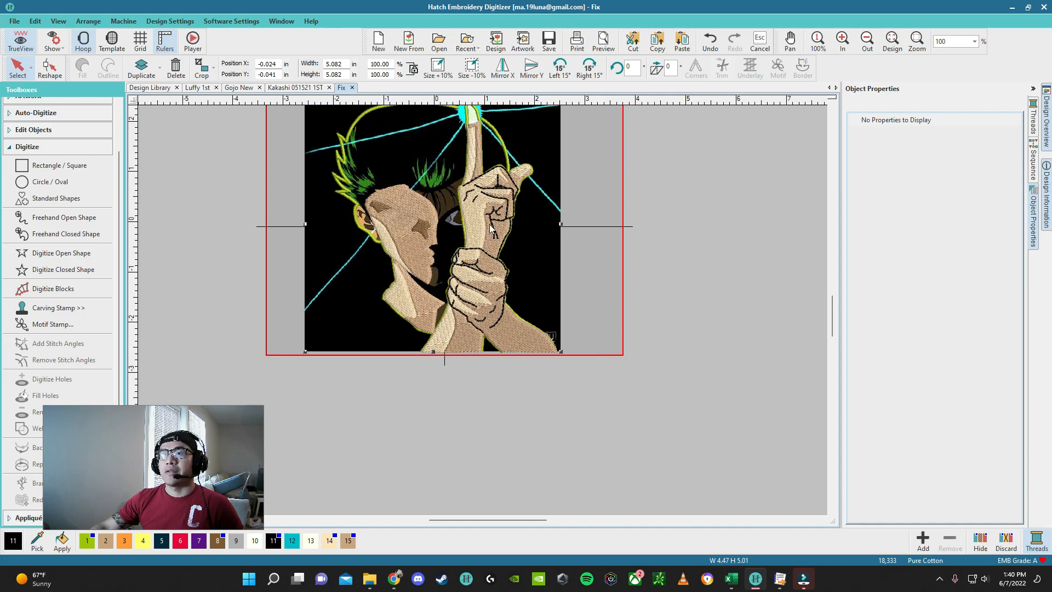
scroll(489, 224, "down", 1)
scroll(482, 310, "up", 2)
scroll(482, 310, "up", 5)
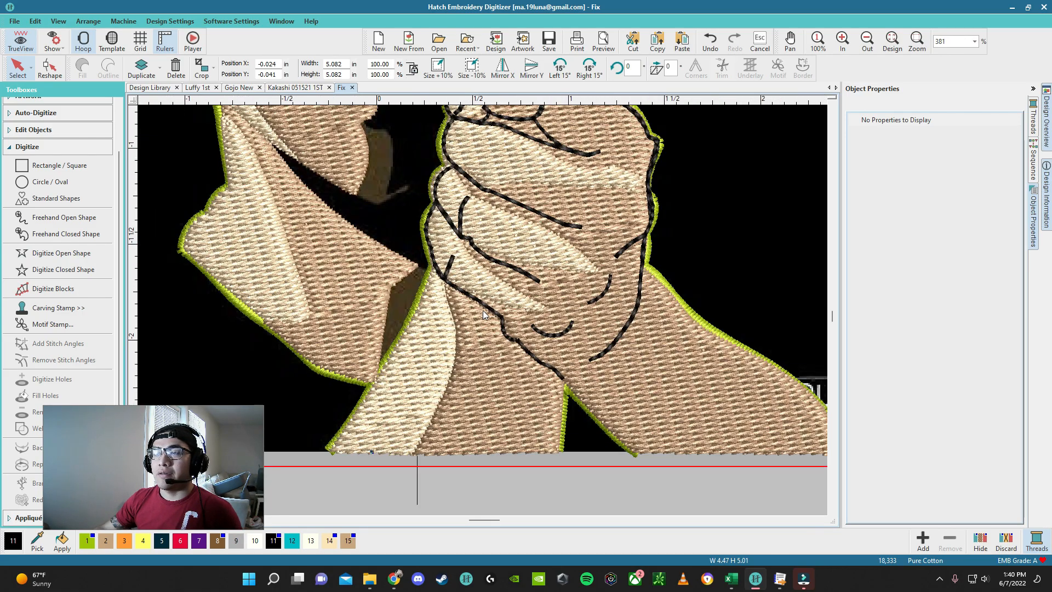
scroll(585, 397, "down", 5)
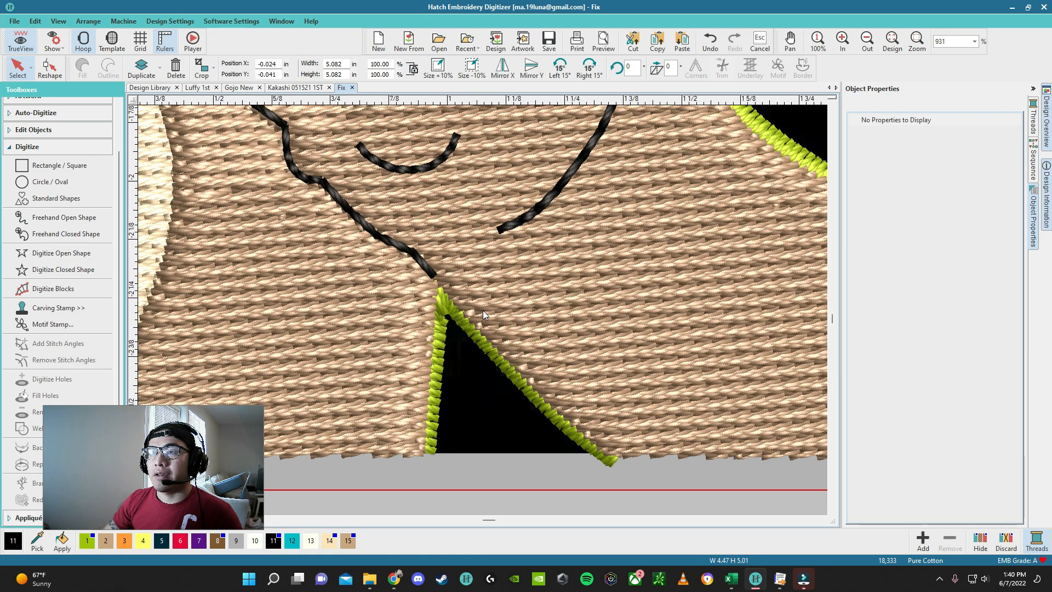
scroll(480, 285, "up", 3)
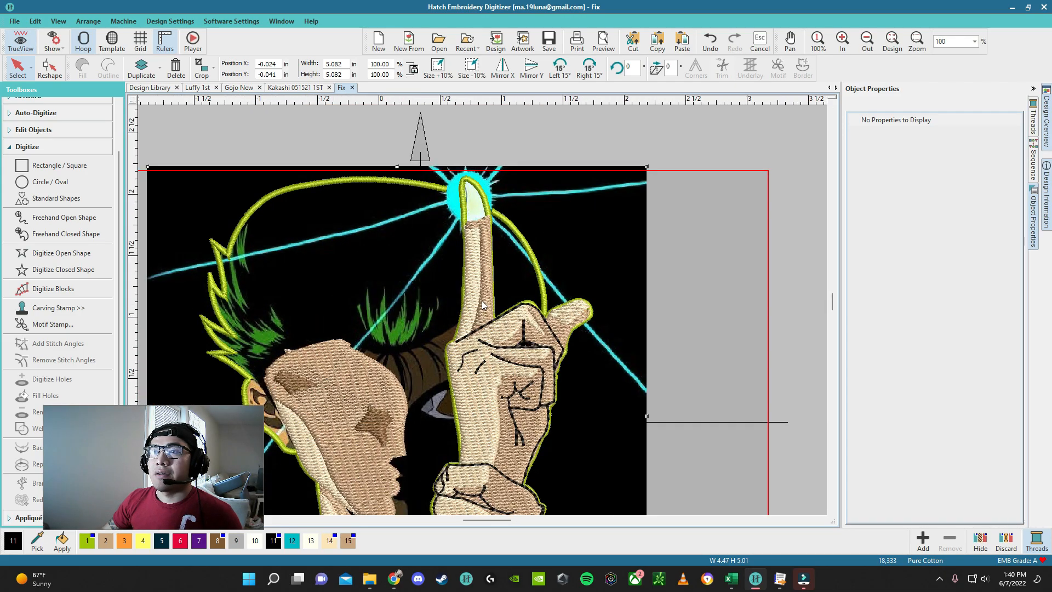
scroll(483, 310, "down", 3)
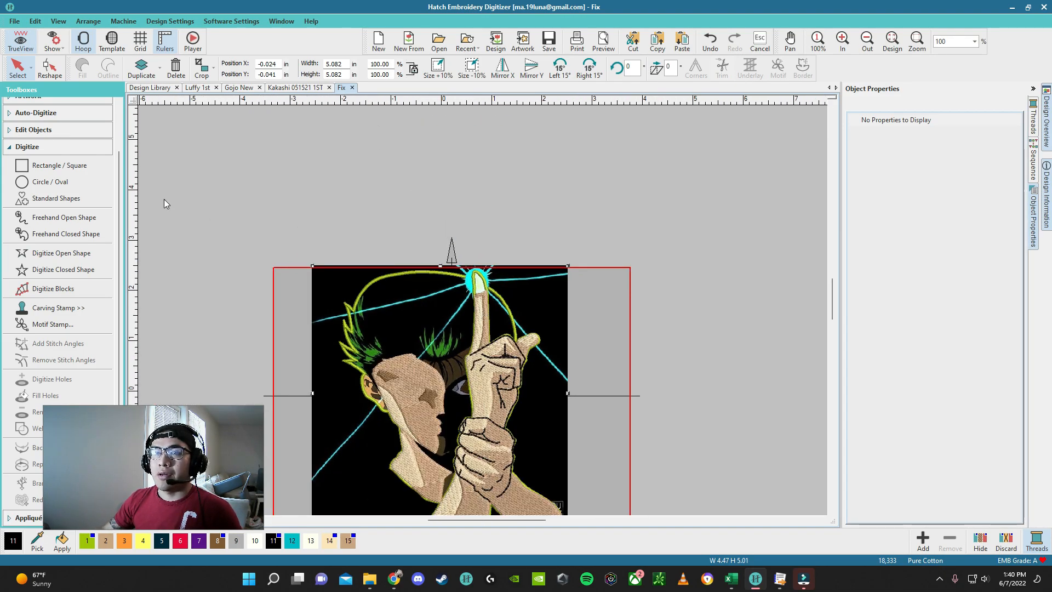
Step: Start digitizing a closed shape with a fill stitch instead of an outline
left_click(71, 253)
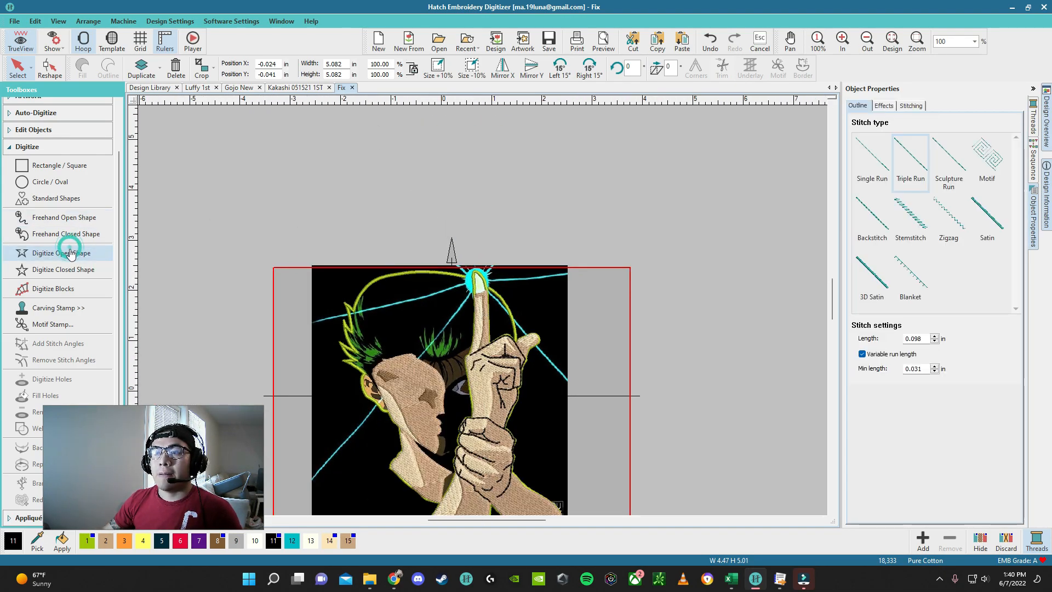
left_click(61, 270)
left_click(82, 76)
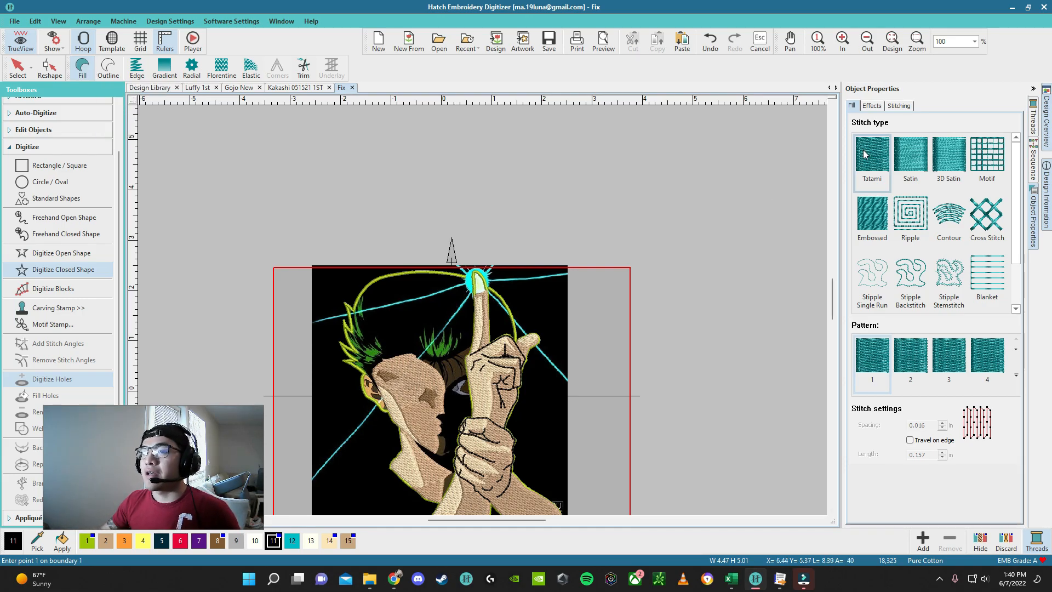
Step: Hide the beige fill covering the face so the mouth and chin artwork can be traced
scroll(437, 447, "up", 11)
left_click(445, 252)
right_click(445, 252)
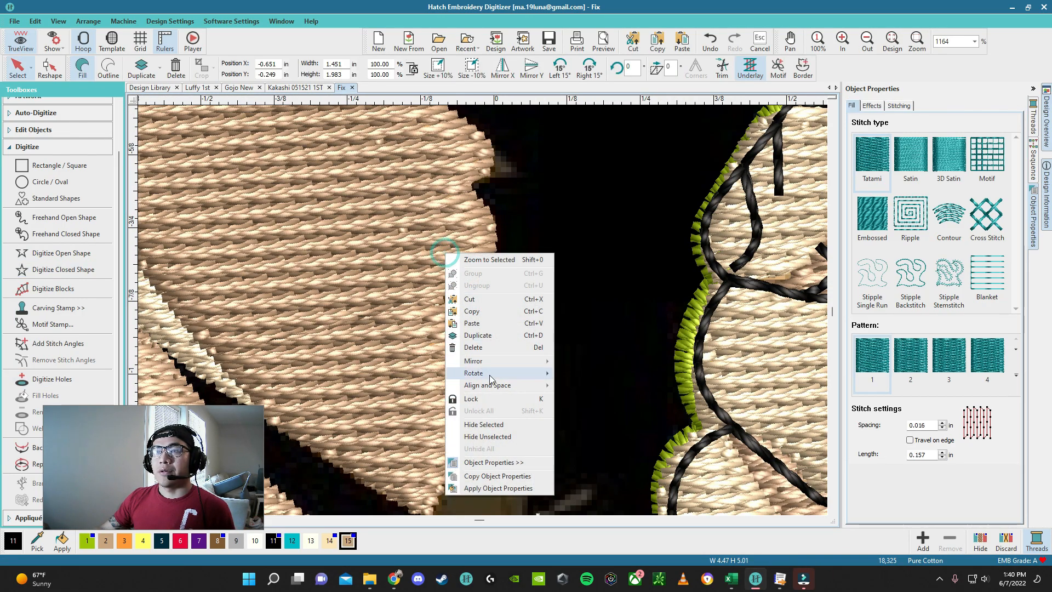
left_click(495, 422)
scroll(483, 310, "down", 4)
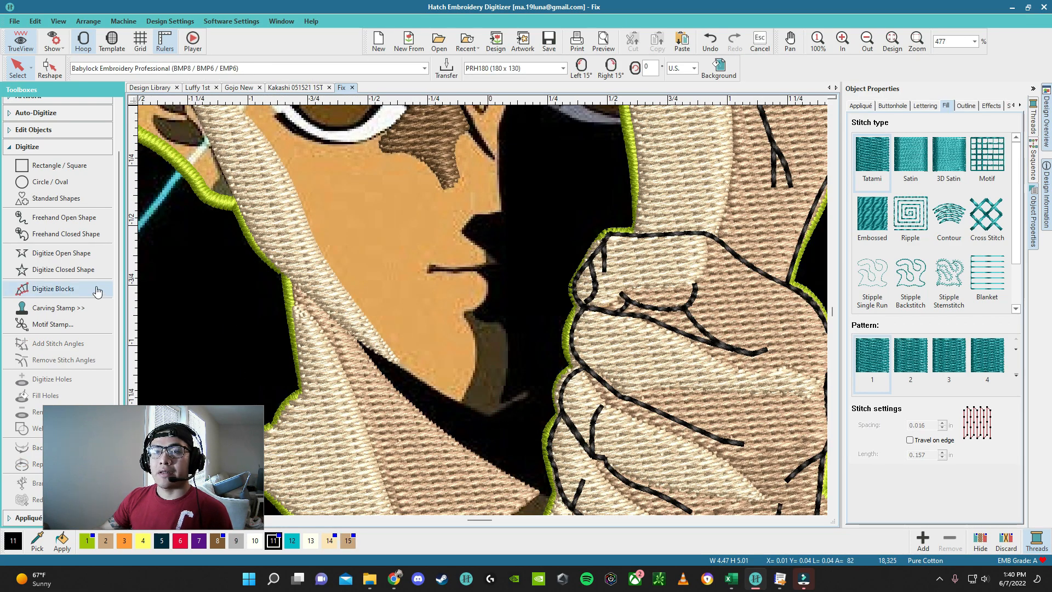
Step: Digitize the black shadow between the face, neck and hands as a closed Tatami fill, tracing around the lips and chin shadow
left_click(84, 270)
scroll(477, 310, "up", 4)
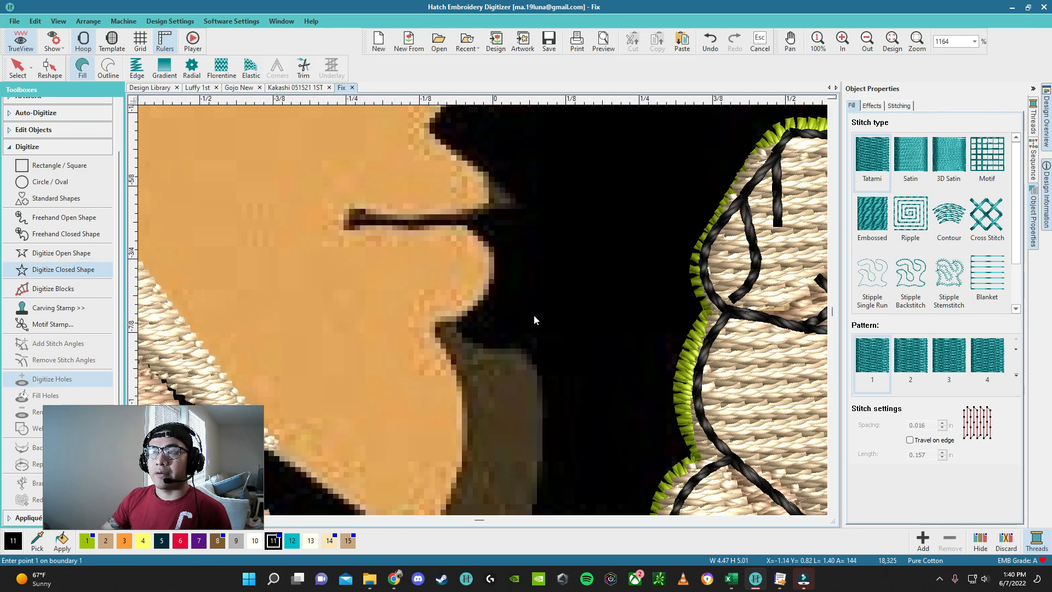
scroll(457, 321, "up", 2)
left_click(495, 263)
left_click(505, 208)
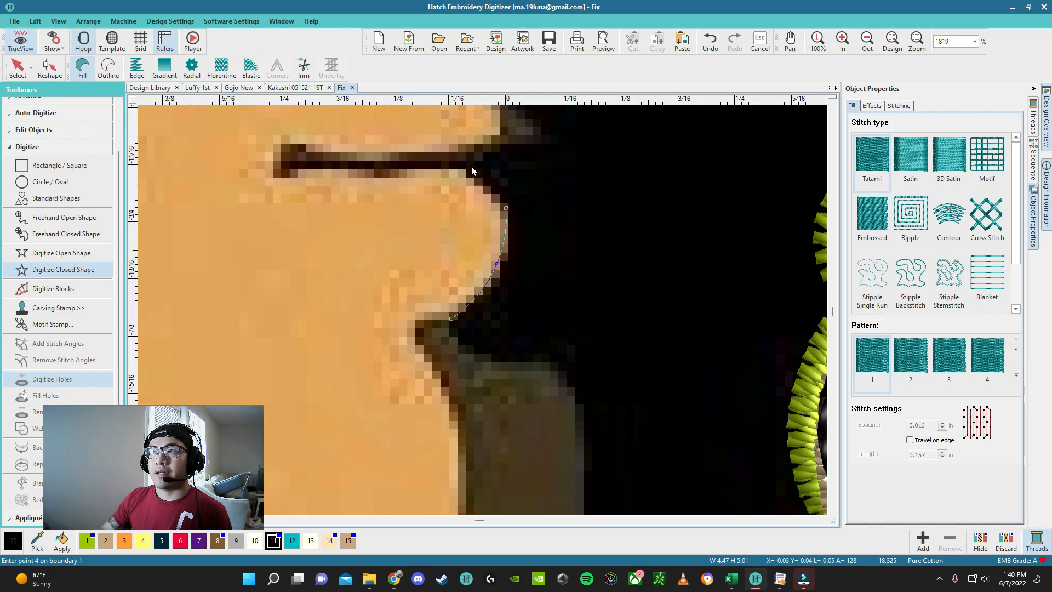
left_click(465, 158)
scroll(468, 157, "down", 2)
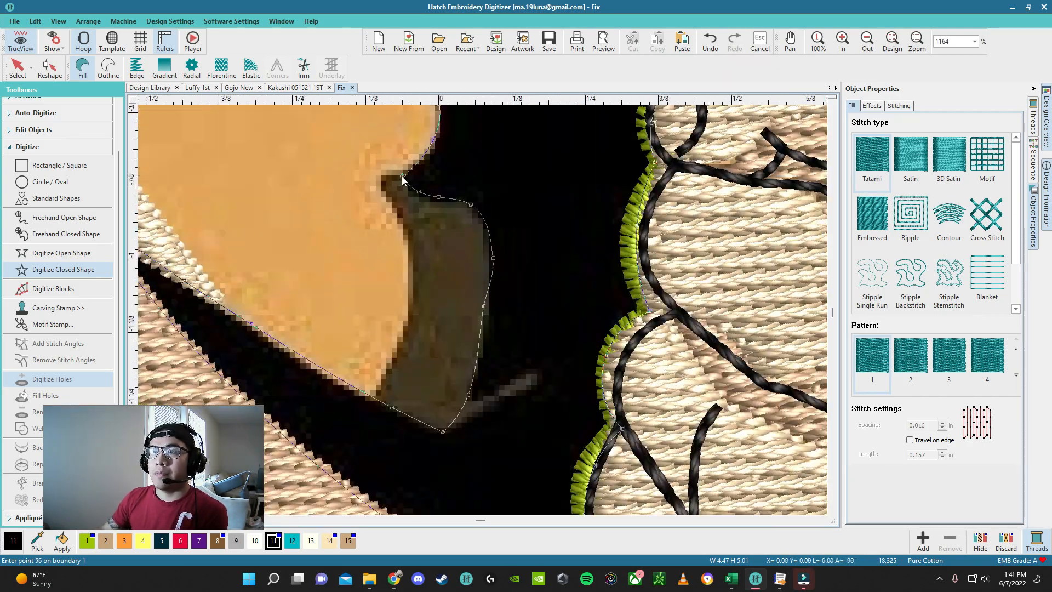
scroll(402, 179, "down", 8)
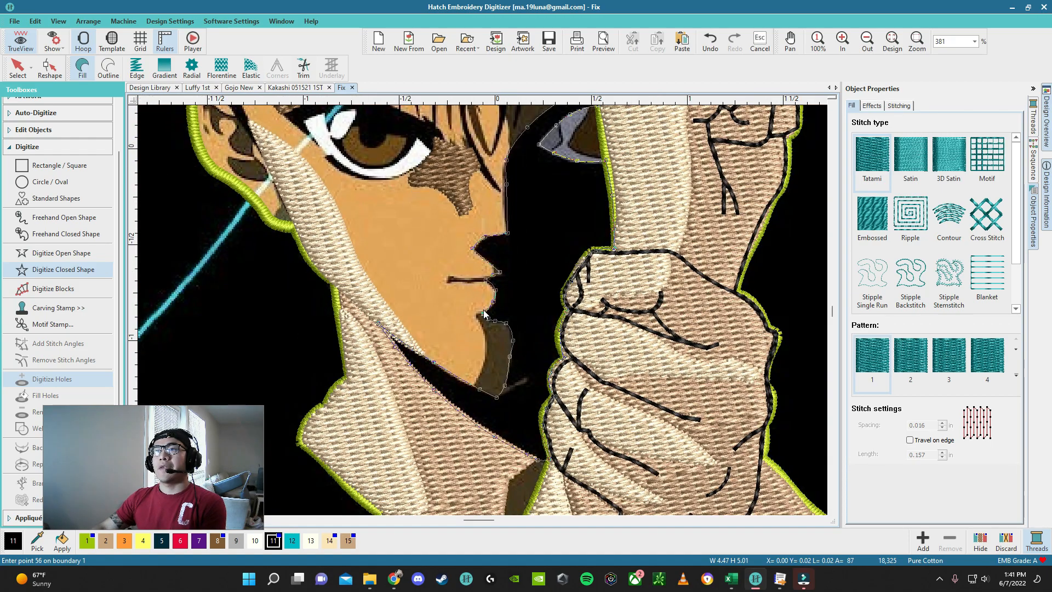
key("Return")
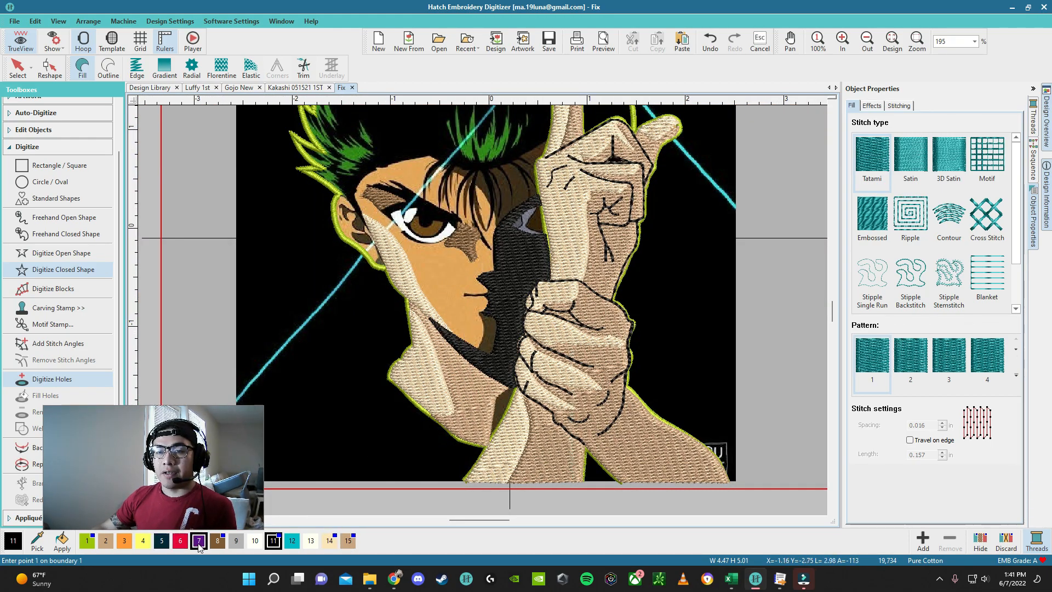
Step: Hide the black shadow fill and start a closed Tatami shape in brown thread 8 for the dark shadow beside the chin
key("Escape")
left_click(505, 297)
right_click(505, 297)
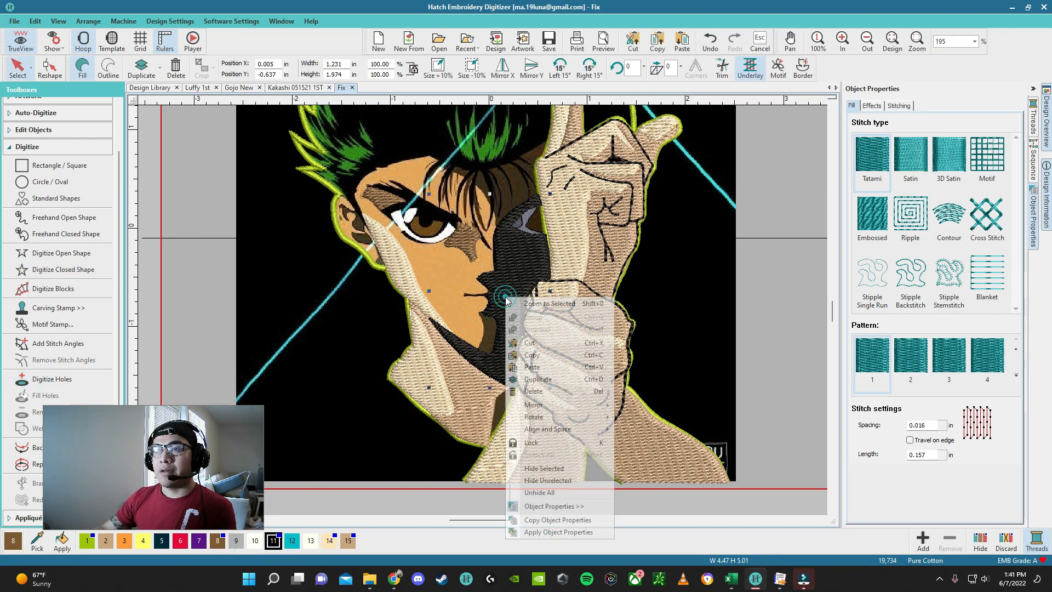
left_click(544, 468)
left_click(78, 270)
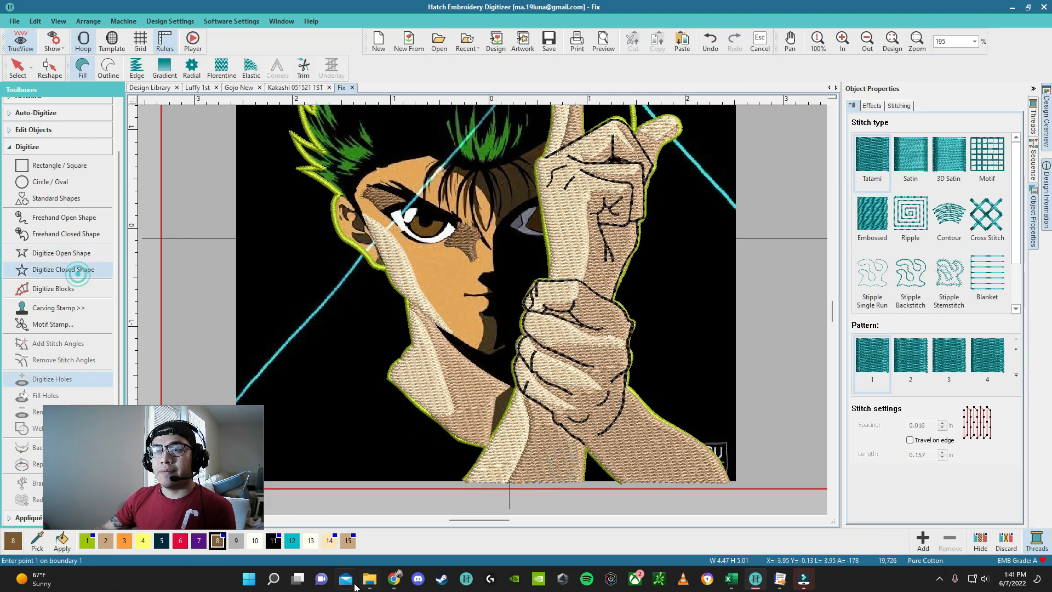
scroll(482, 310, "up", 8)
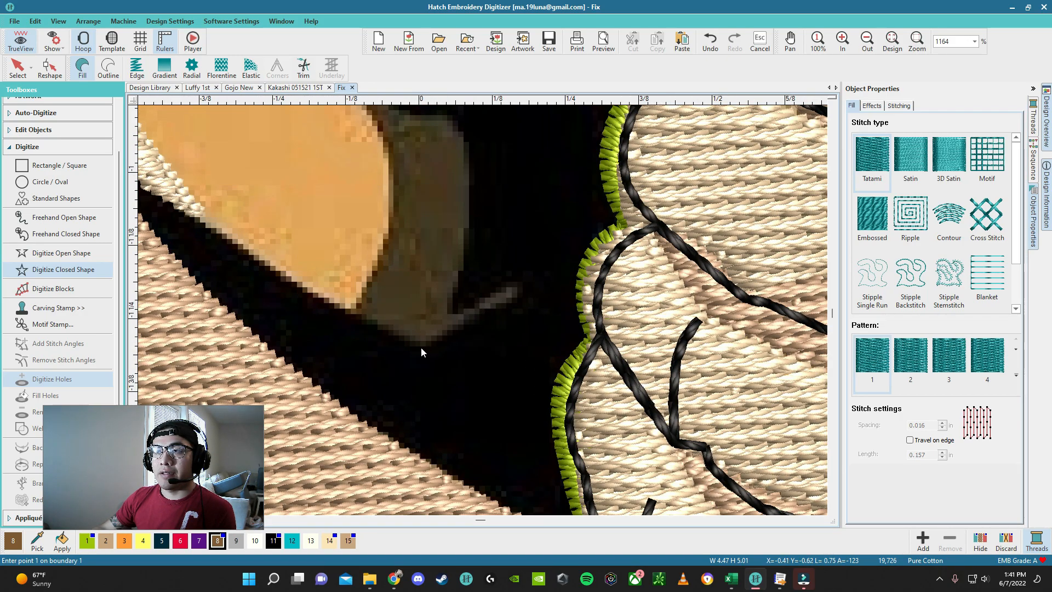
scroll(463, 336, "down", 2)
scroll(442, 321, "up", 1)
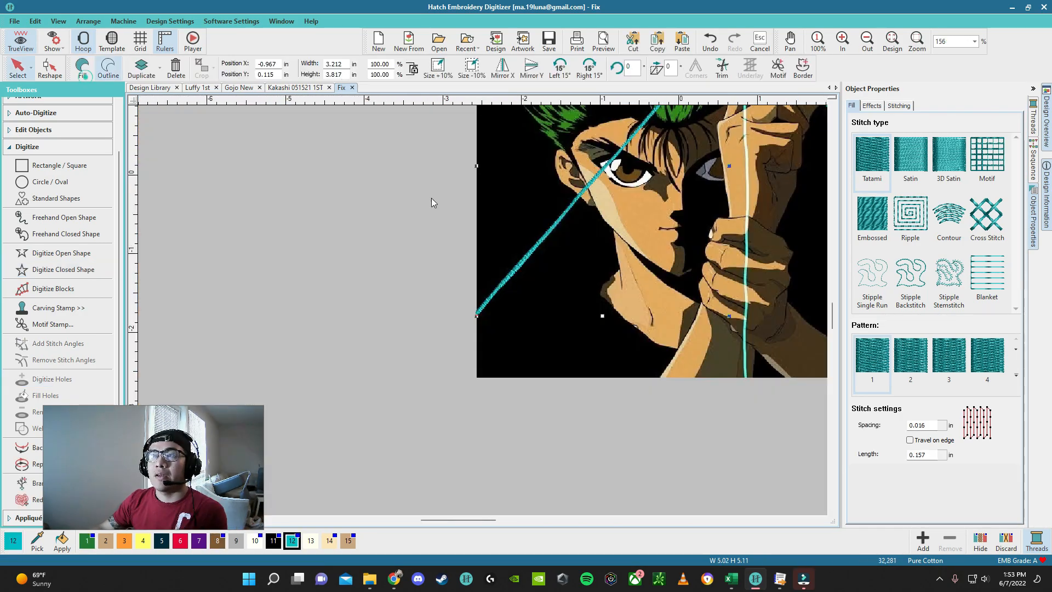
Step: Reshape the diagonal cyan beam's lower edge outward beside the face, ear and eye so it covers the artwork's beam
scroll(483, 313, "up", 4)
scroll(535, 321, "down", 4)
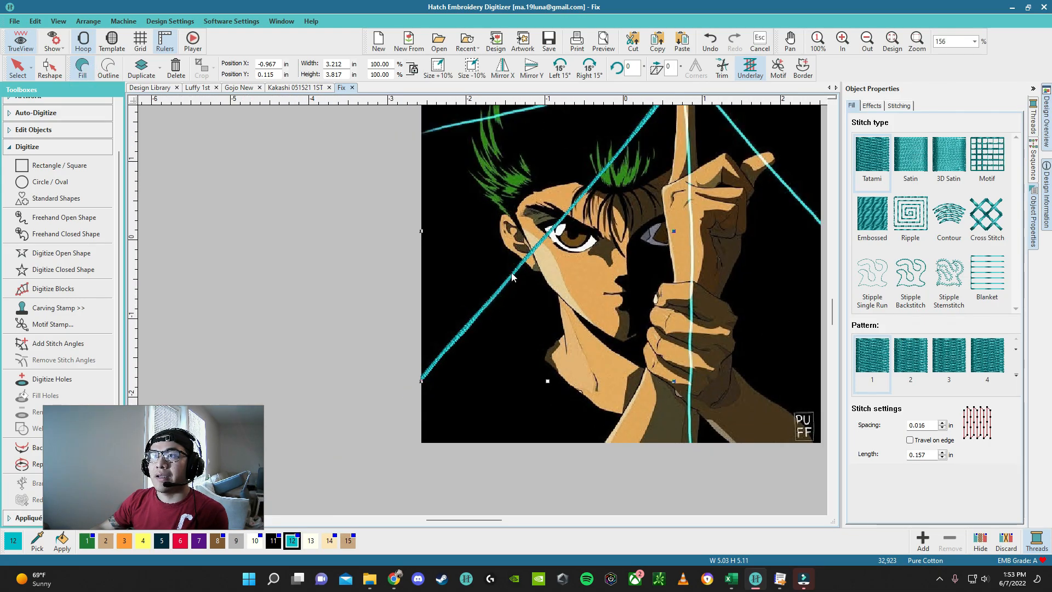
scroll(488, 311, "up", 3)
key("h")
scroll(483, 329, "up", 4)
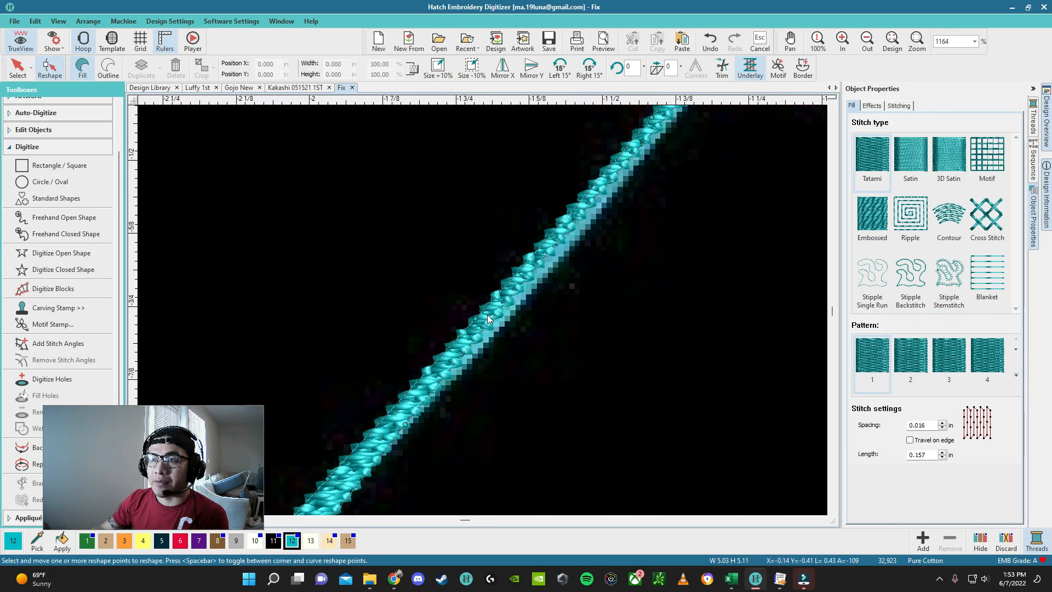
left_click_drag(490, 319, 500, 325)
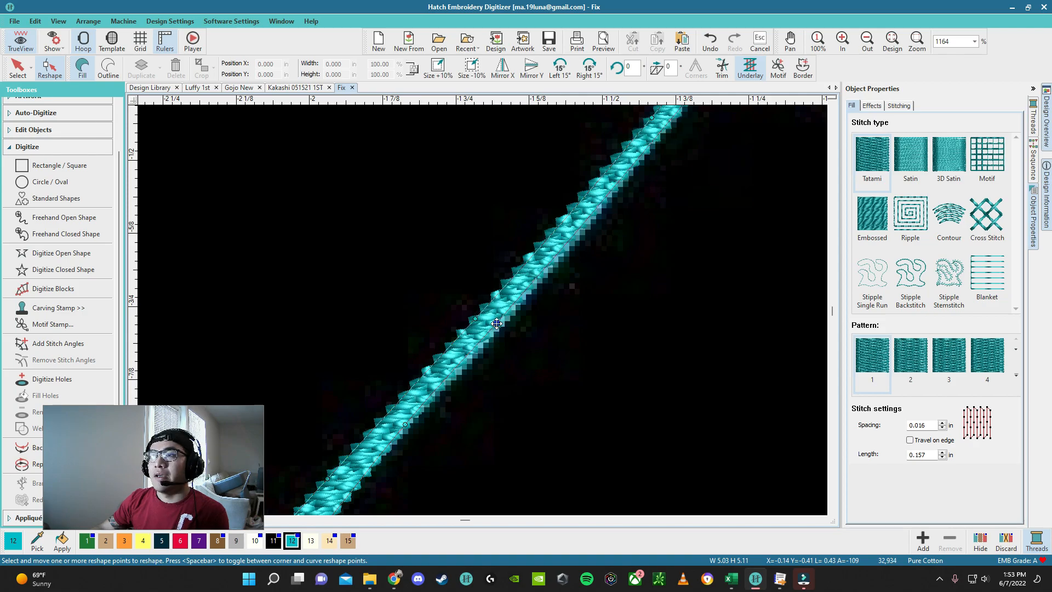
scroll(500, 325, "down", 4)
scroll(573, 226, "down", 1)
scroll(482, 311, "up", 4)
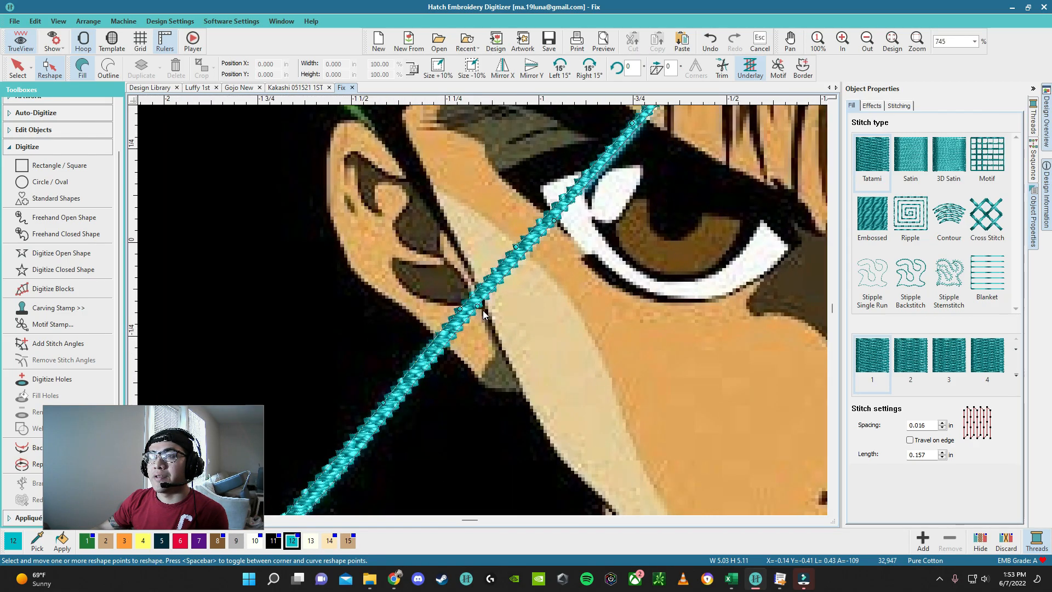
left_click_drag(476, 305, 482, 304)
left_click_drag(574, 200, 578, 199)
scroll(578, 199, "down", 5)
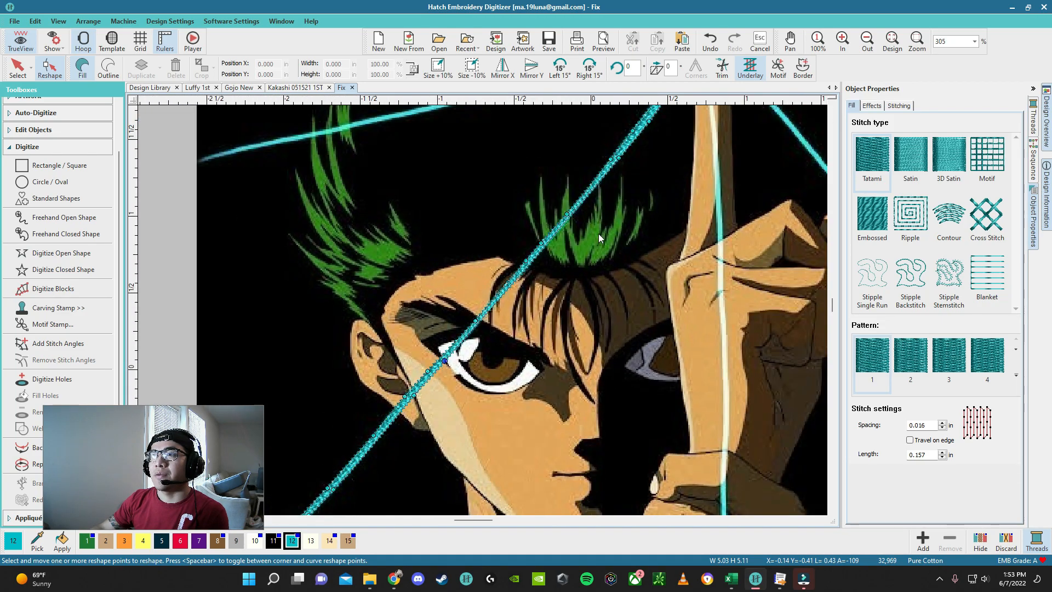
key("Escape")
key("Escape")
Step: Add a stitch angle crossing the diagonal beam near its lower end, roughly perpendicular to its length
scroll(591, 226, "down", 6)
scroll(449, 324, "up", 8)
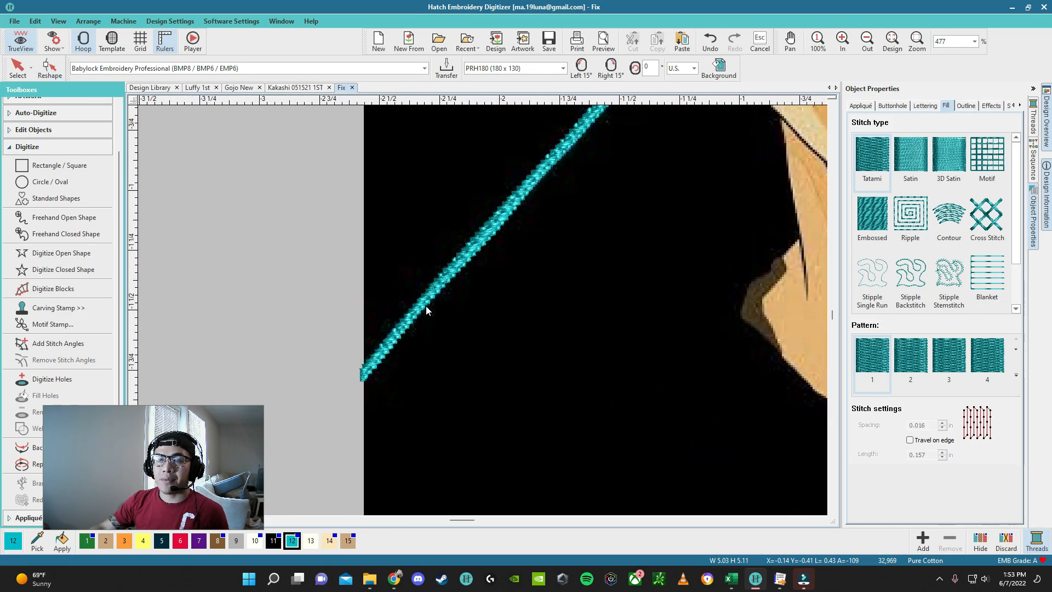
scroll(430, 288, "up", 2)
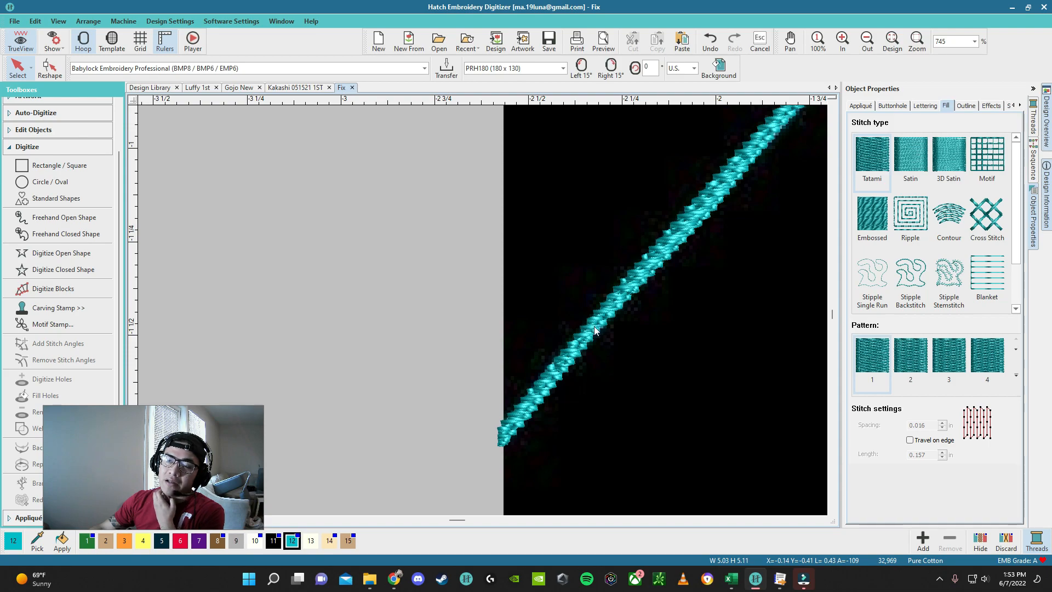
left_click(594, 324)
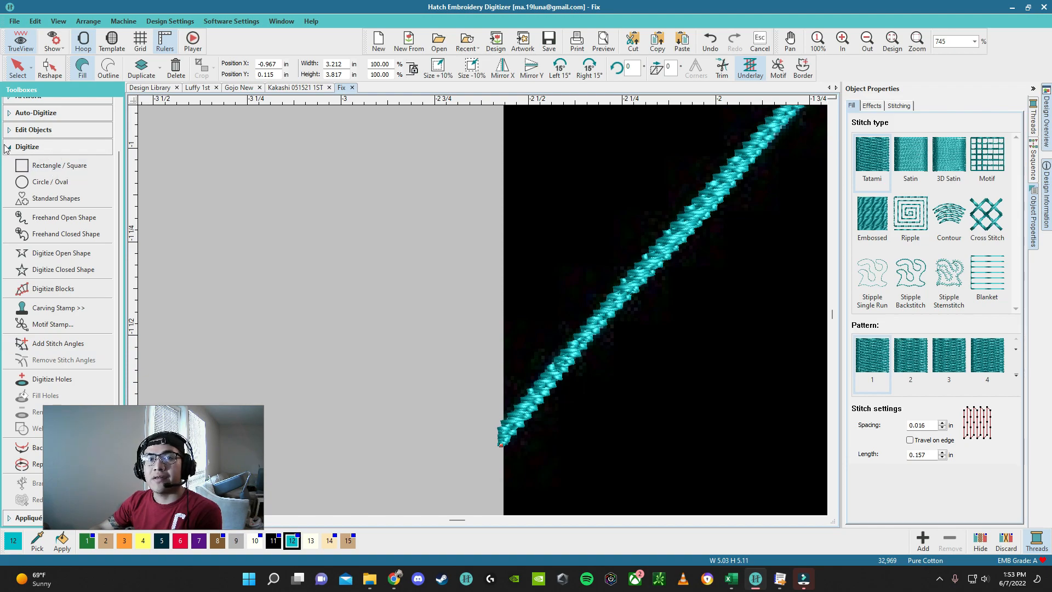
left_click(60, 344)
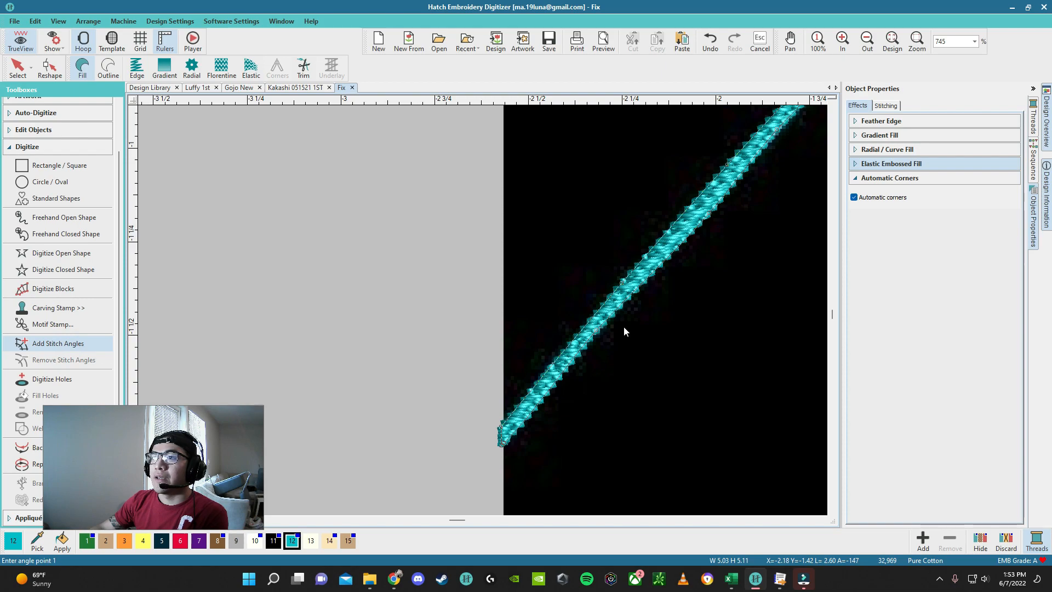
scroll(483, 314, "down", 3)
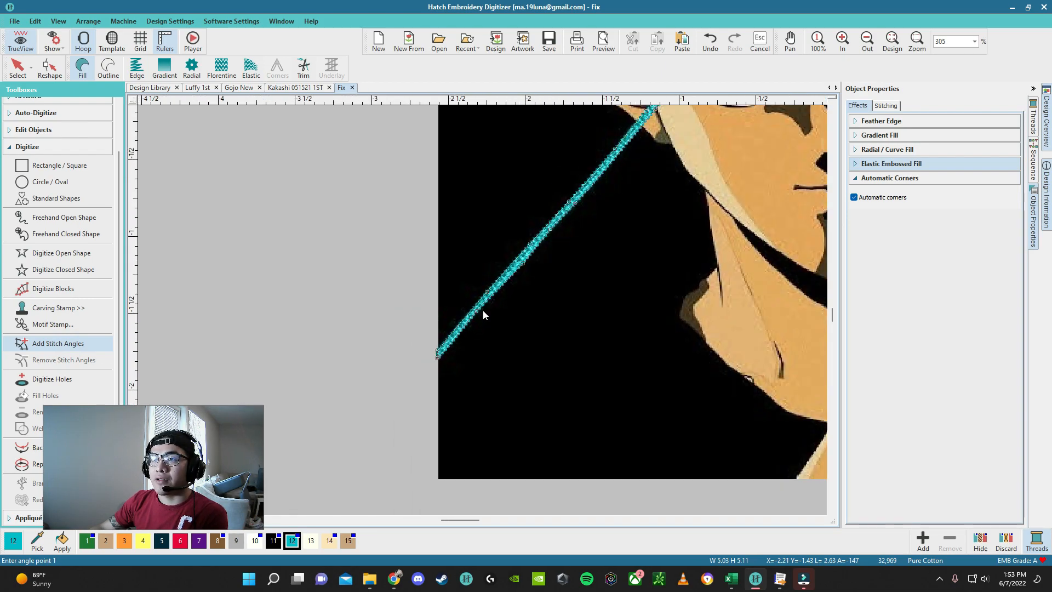
scroll(433, 228, "down", 3)
scroll(482, 310, "up", 5)
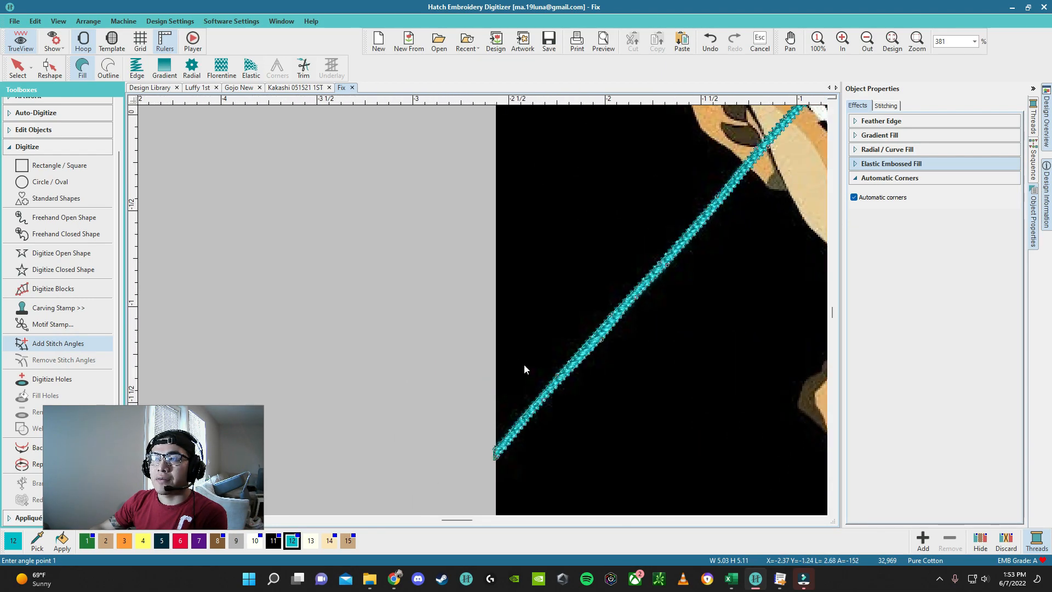
scroll(570, 411, "down", 2)
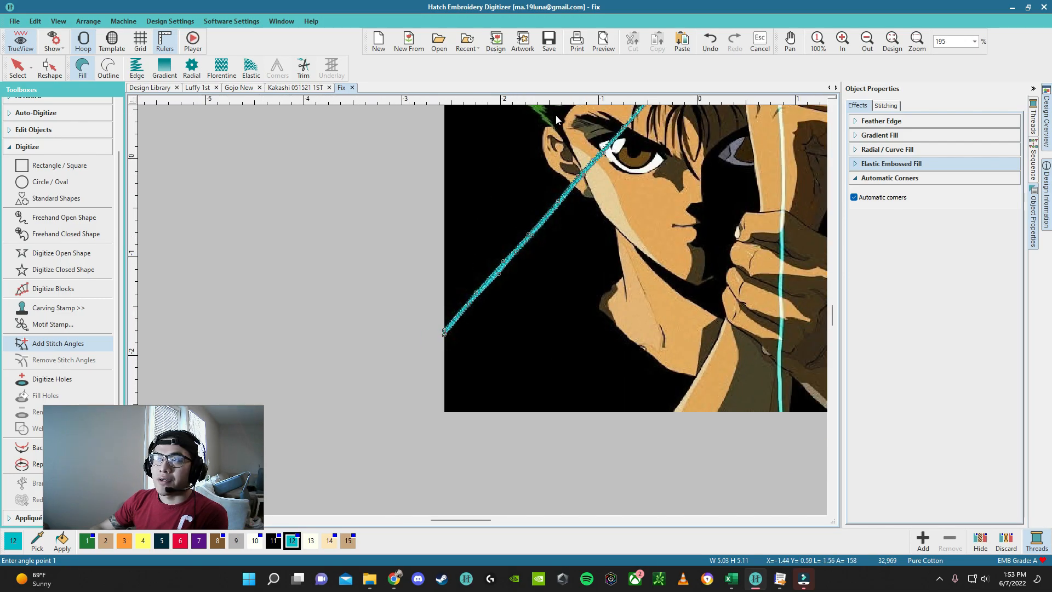
scroll(557, 113, "down", 3)
scroll(482, 310, "up", 4)
scroll(483, 310, "down", 2)
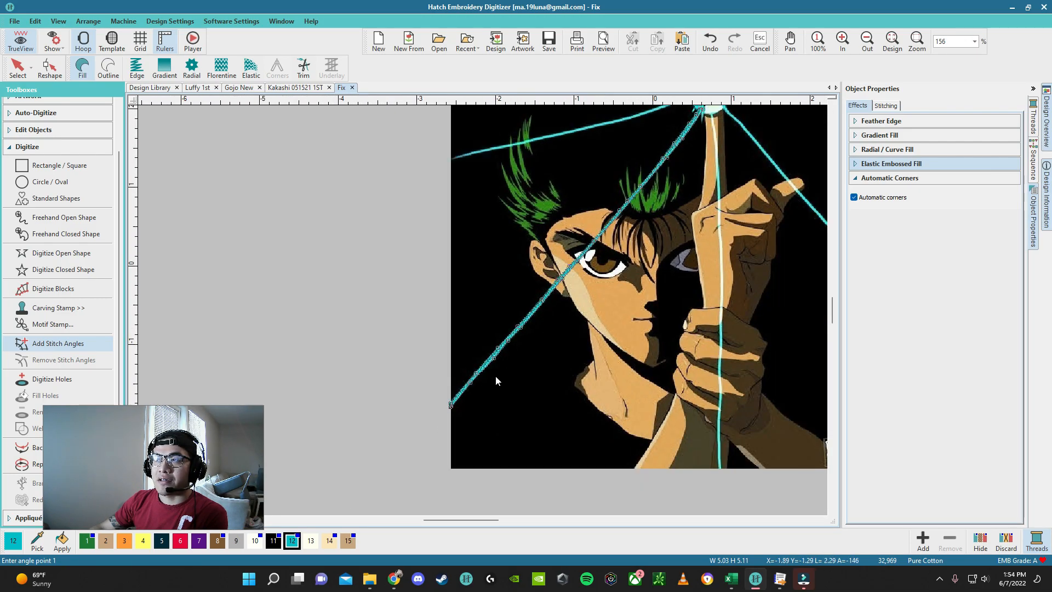
scroll(483, 329, "up", 4)
left_click(484, 340)
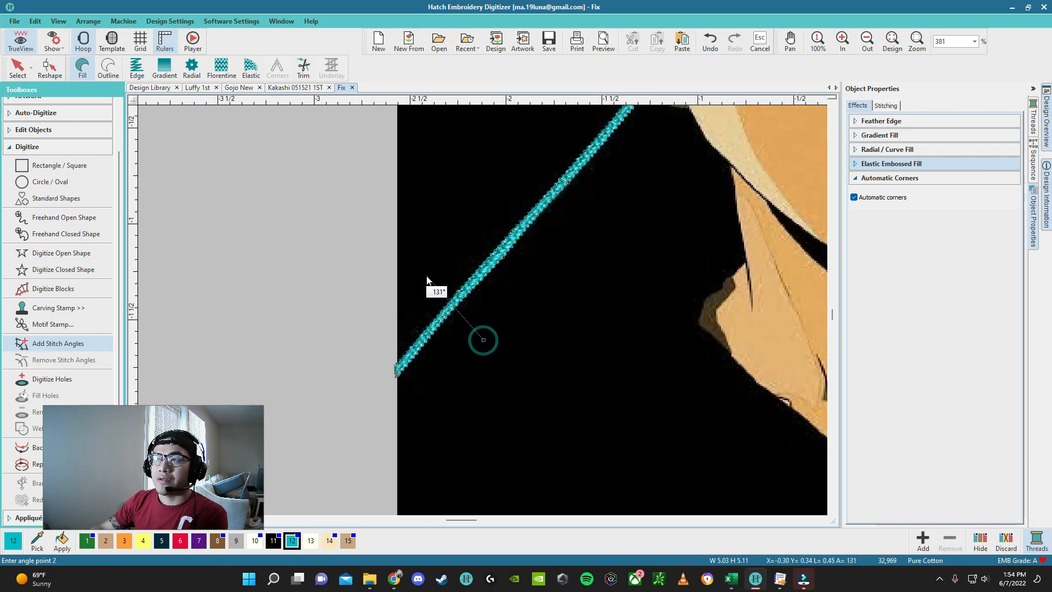
left_click(420, 277)
scroll(561, 308, "up", 5)
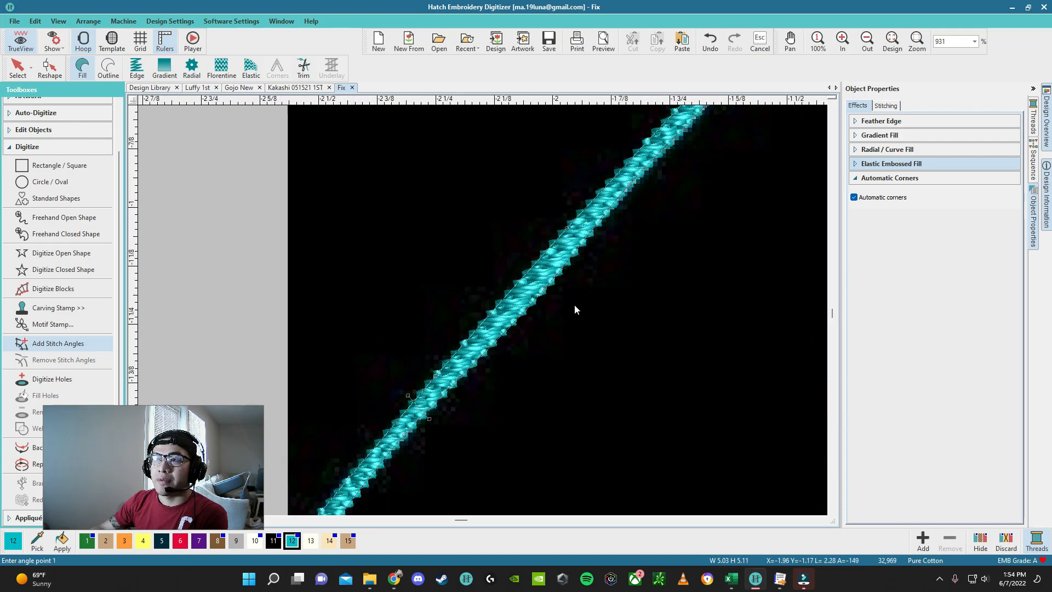
Step: Add more crosswise stitch angles along the diagonal beam, at the ear, the front hair and near the fingertip, and apply them
scroll(482, 310, "down", 6)
left_click(564, 255)
scroll(482, 311, "up", 5)
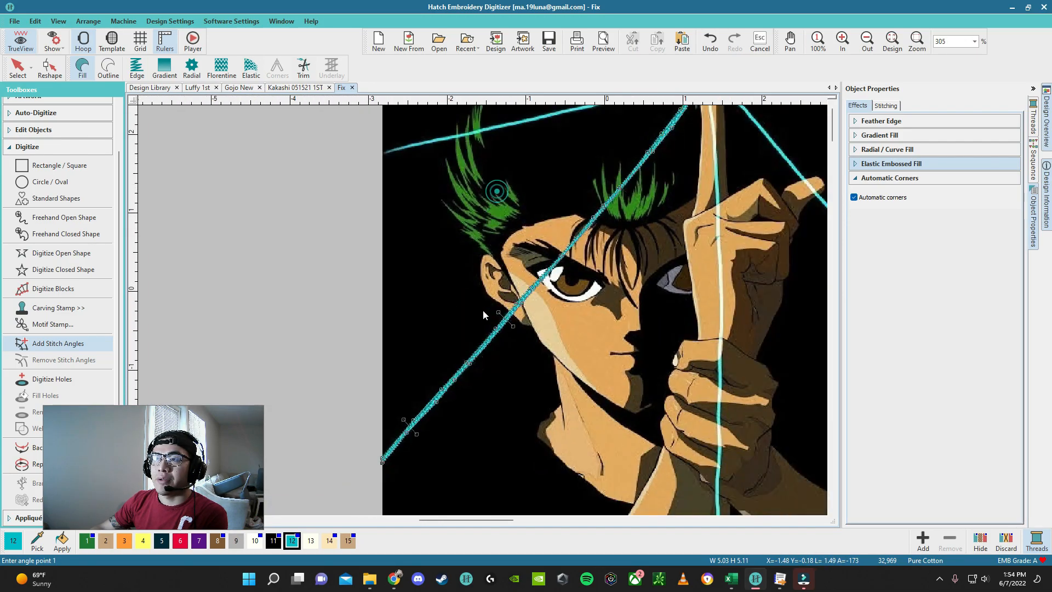
scroll(485, 301, "up", 2)
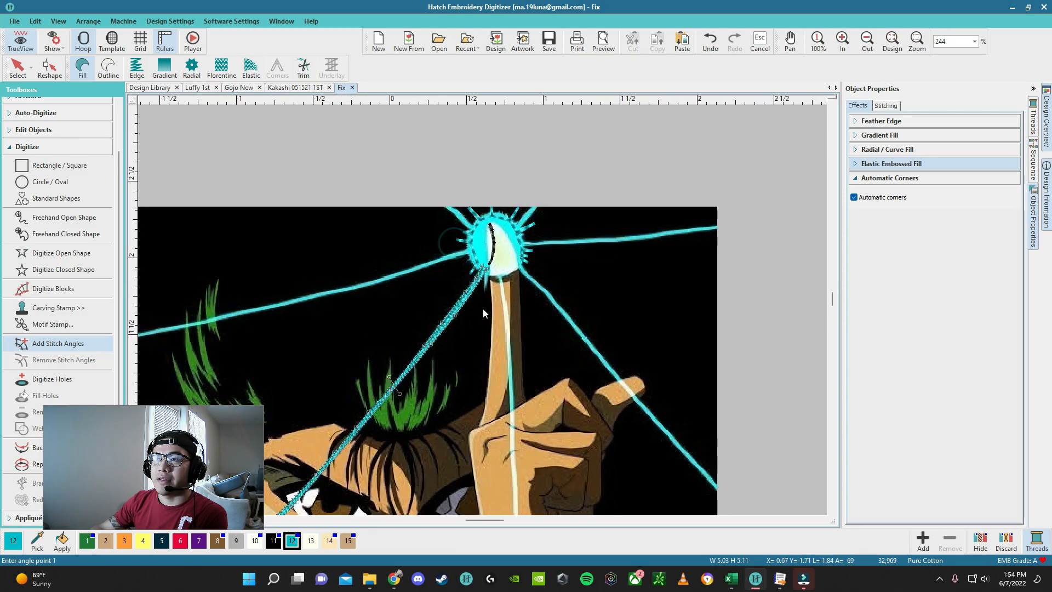
left_click(430, 246)
key("Return")
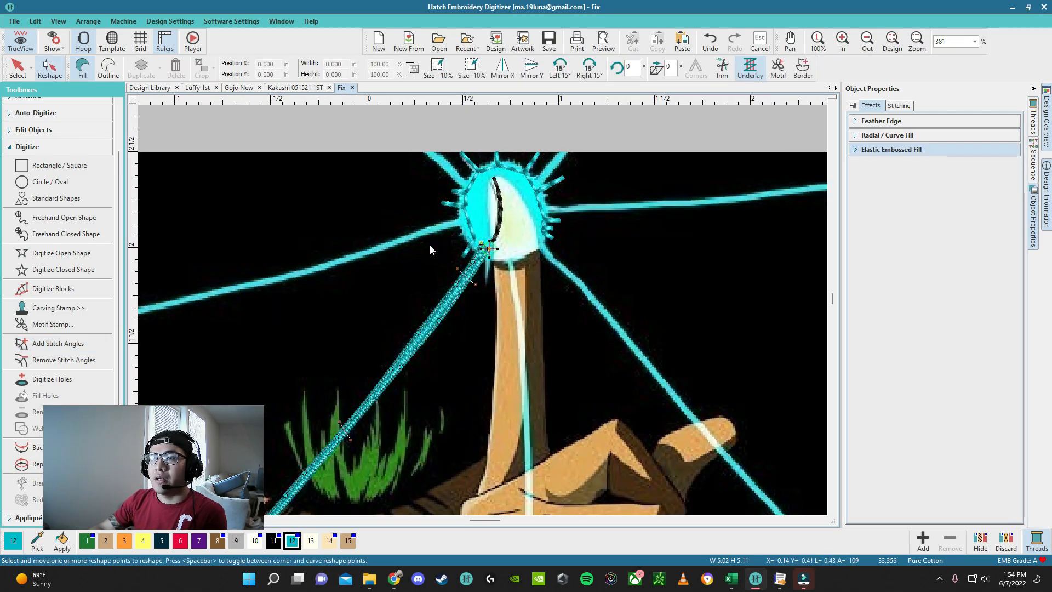
scroll(430, 245, "down", 4)
key("Escape")
scroll(483, 310, "up", 7)
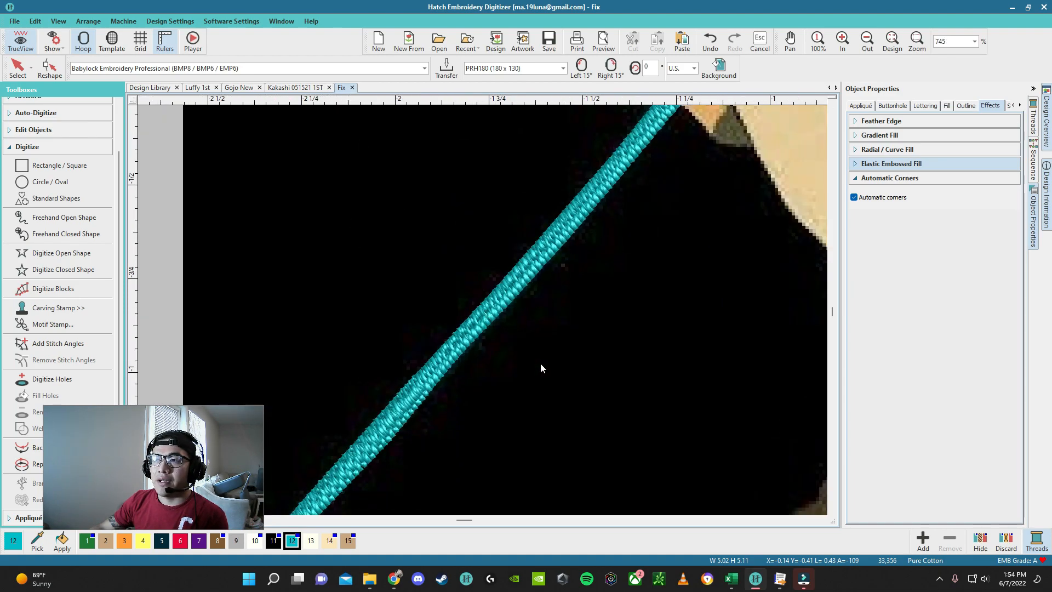
scroll(482, 310, "down", 8)
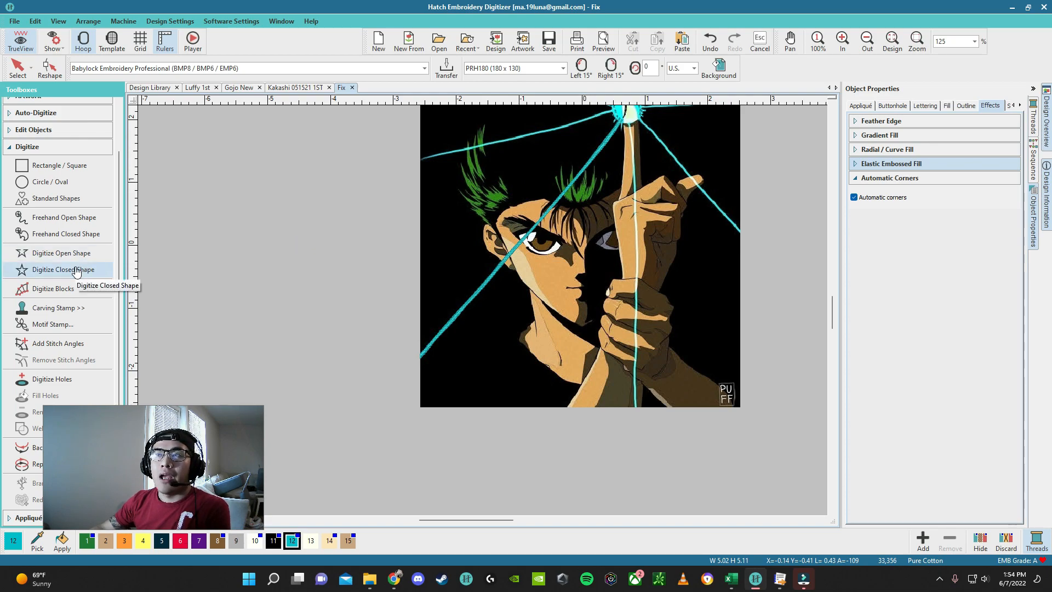
Step: Duplicate the diagonal beam and rotate the copy upright over the vertical beam running down the raised finger
scroll(525, 179, "down", 1)
scroll(483, 311, "up", 3)
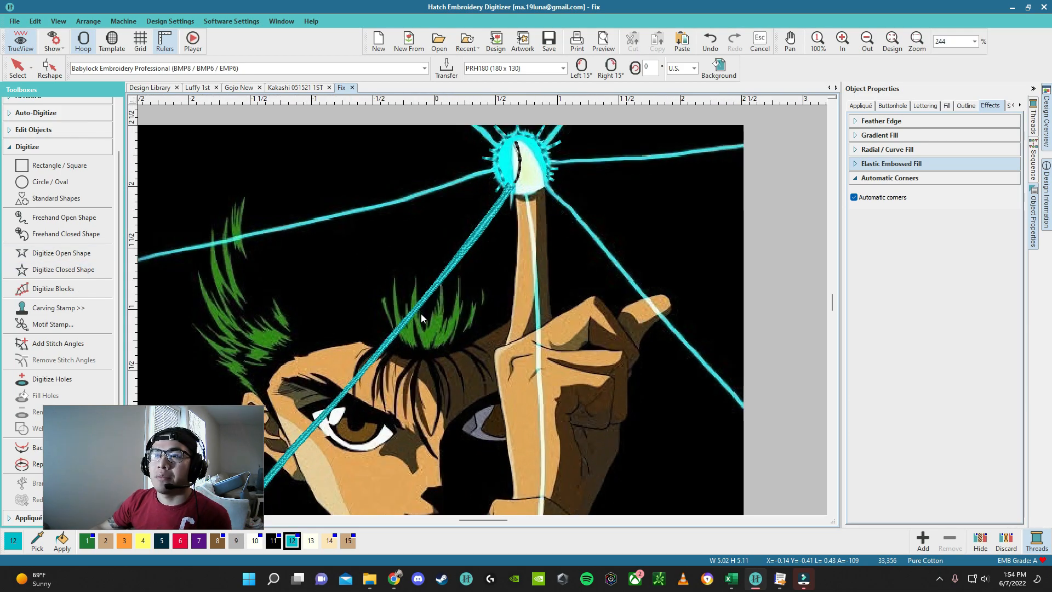
left_click(418, 310)
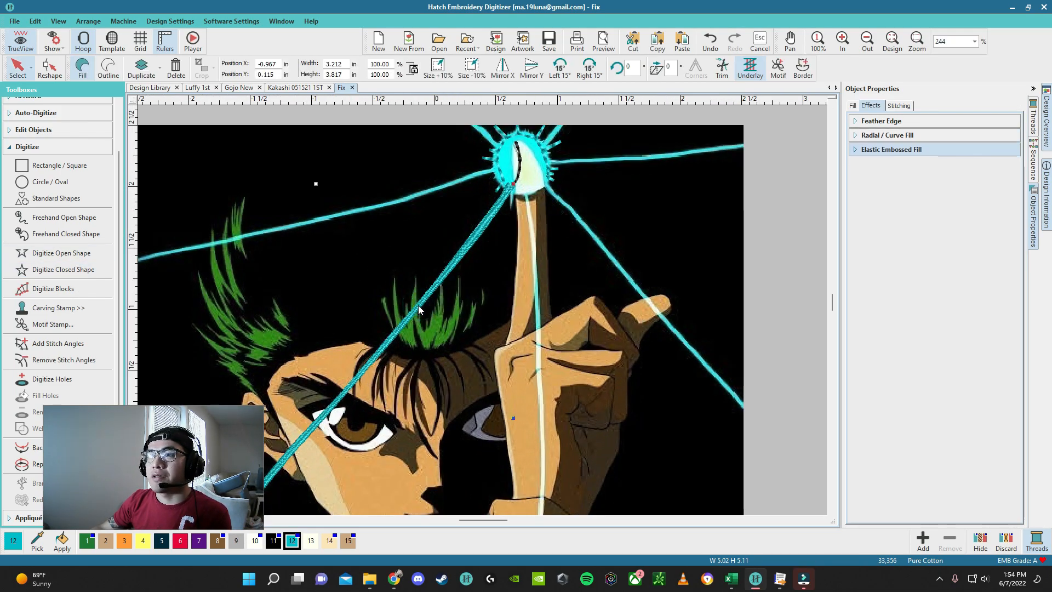
key("ctrl+d")
left_click_drag(434, 281, 454, 292)
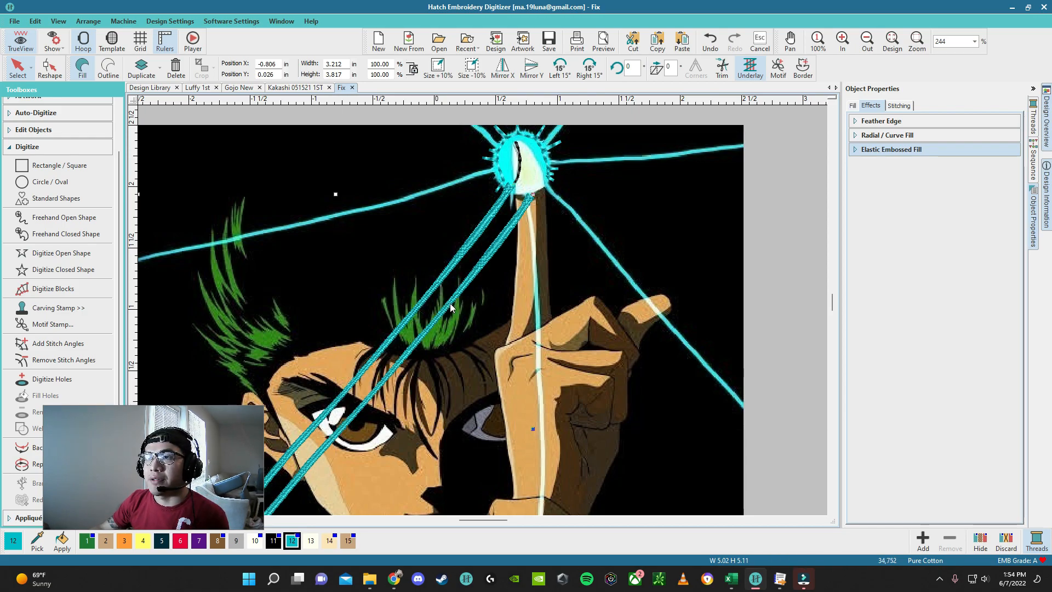
scroll(444, 307, "down", 4)
scroll(357, 397, "up", 2)
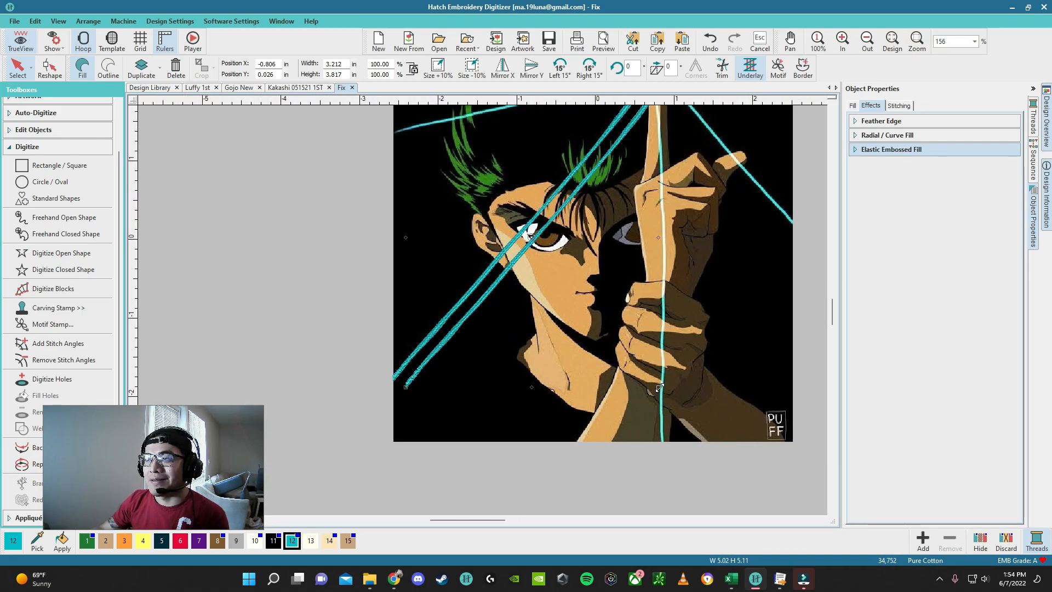
left_click_drag(658, 389, 598, 357)
left_click_drag(534, 371, 660, 367)
scroll(660, 367, "down", 4)
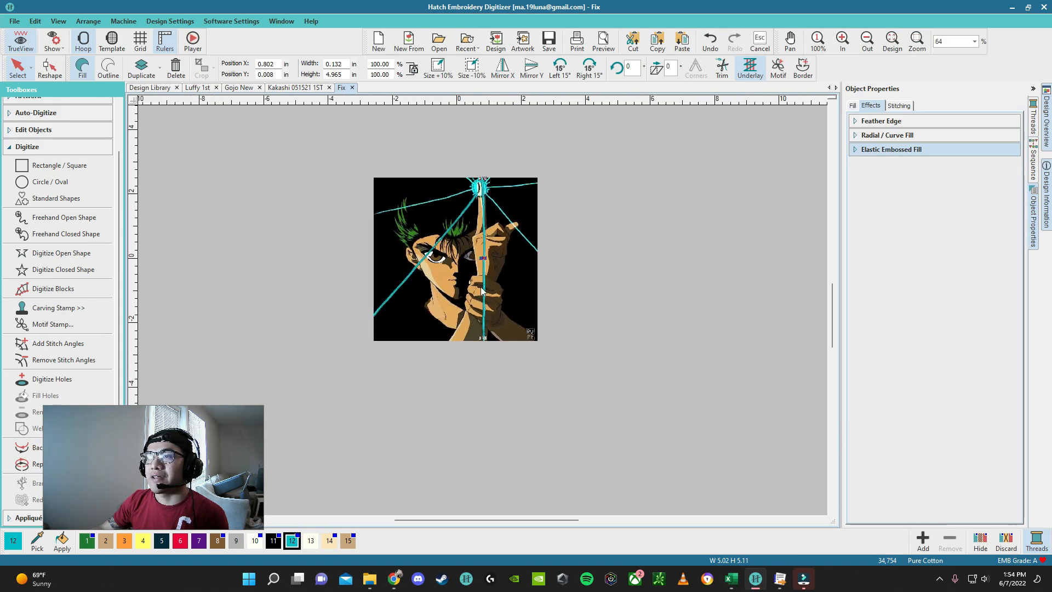
Step: Move the upright beam copy down so its upper end starts just below the fingernail
scroll(477, 192, "up", 7)
left_click_drag(510, 236, 493, 286)
scroll(510, 302, "down", 3)
scroll(482, 311, "up", 5)
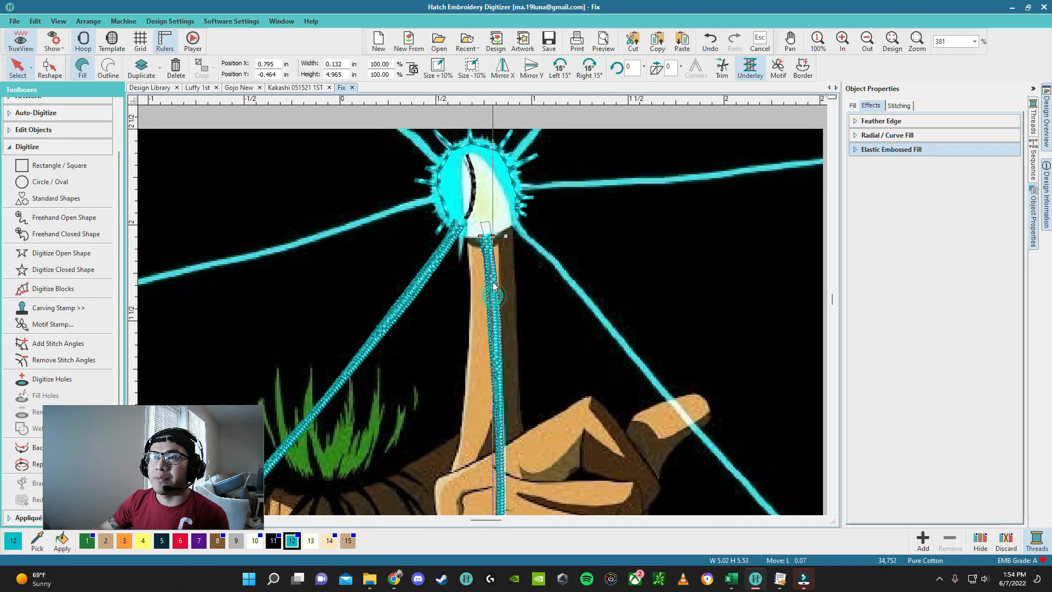
scroll(484, 315, "down", 18)
scroll(483, 315, "up", 18)
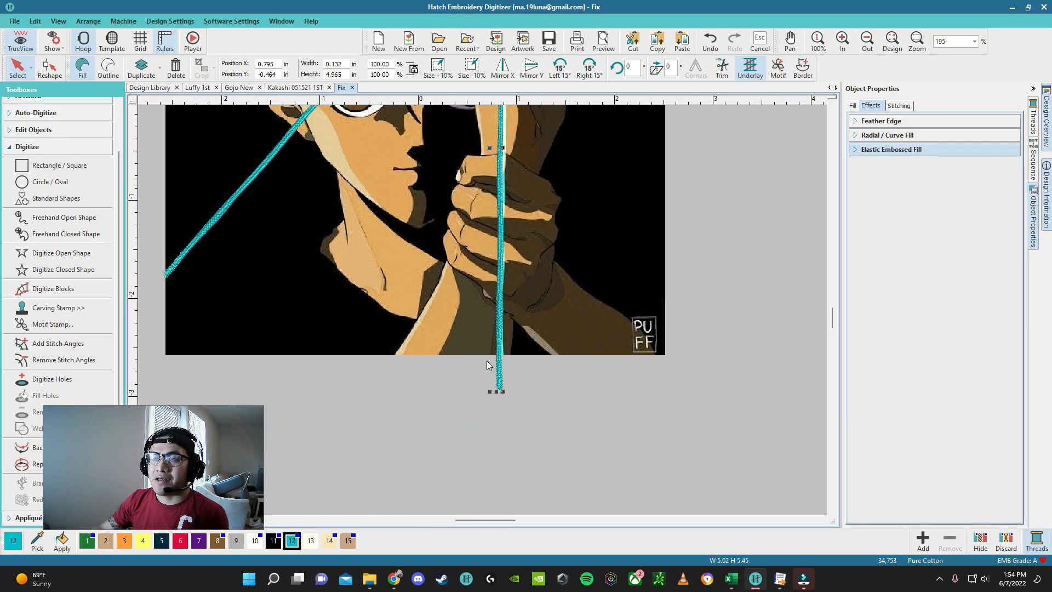
Step: Reshape the upright beam by deleting the outline points at its lower end, around the artwork's bottom edge
key("h")
left_click_drag(551, 411, 403, 325)
key("Delete")
scroll(500, 310, "down", 8)
scroll(482, 311, "up", 8)
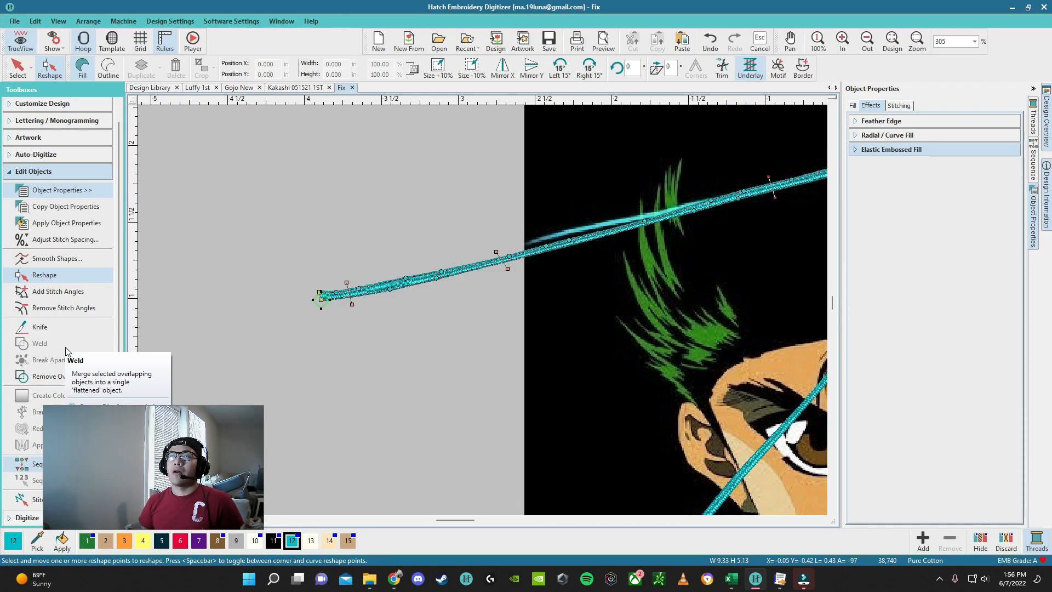
scroll(66, 351, "down", 2)
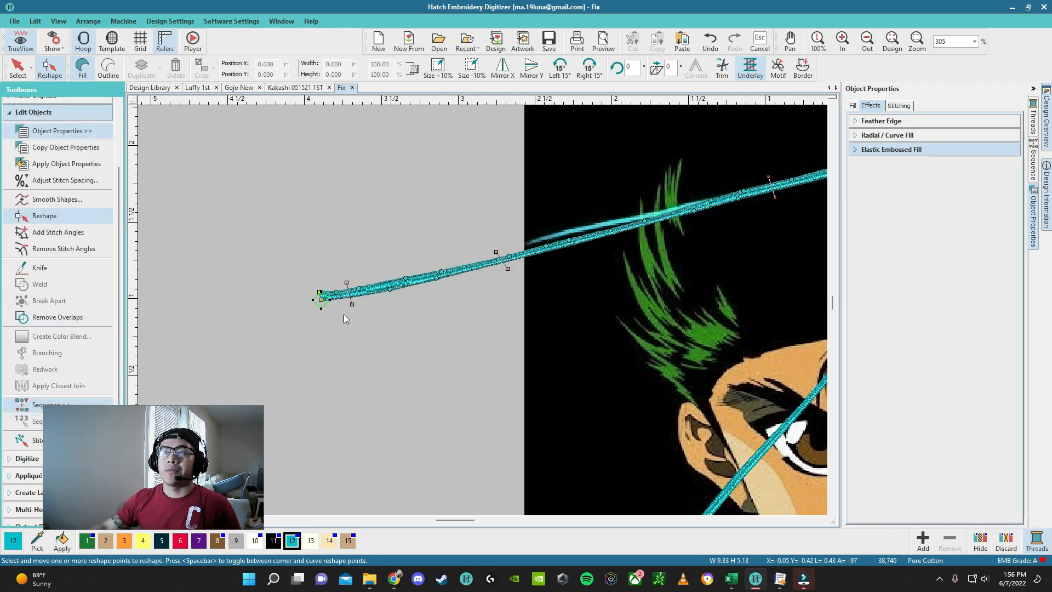
scroll(41, 275, "up", 2)
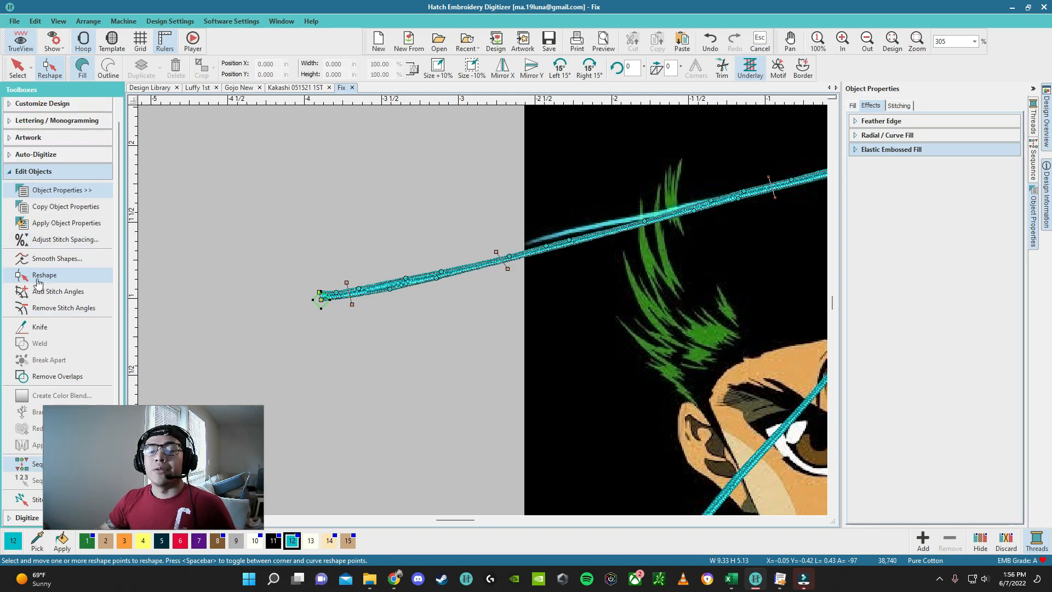
scroll(40, 268, "up", 1)
left_click(32, 192)
left_click(32, 193)
left_click(33, 193)
left_click(28, 208)
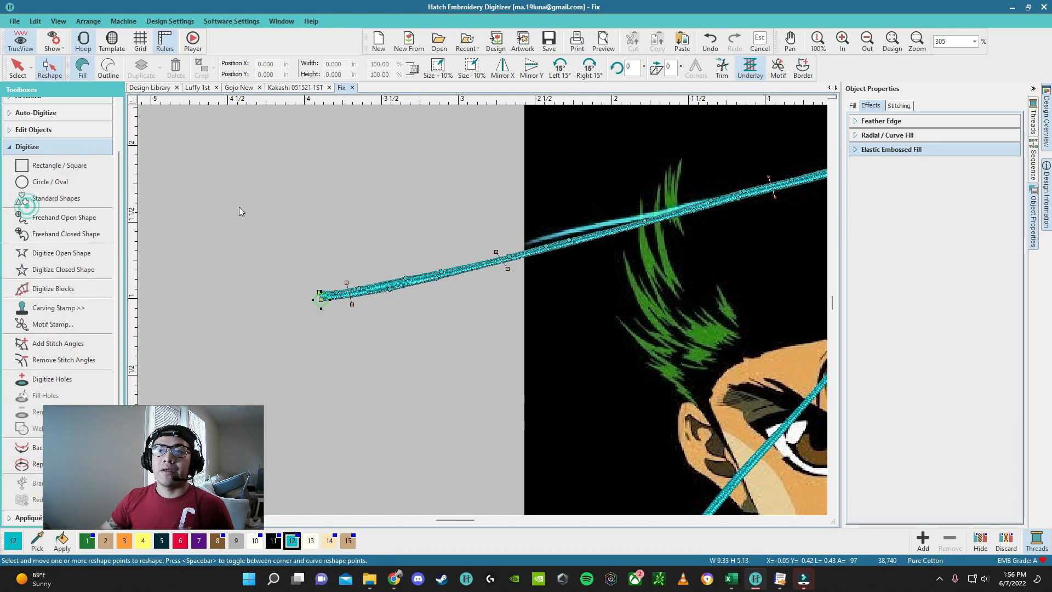
Step: Cut the upper-left beam with the Knife along a short vertical line at the artwork's left edge
key("Escape")
left_click(466, 264)
key("h")
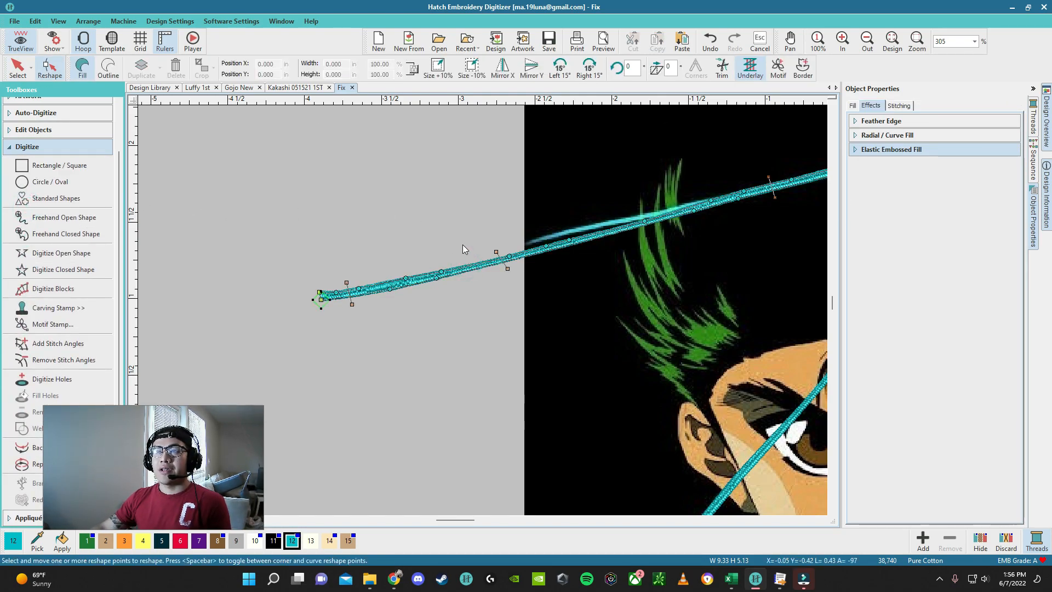
left_click(44, 129)
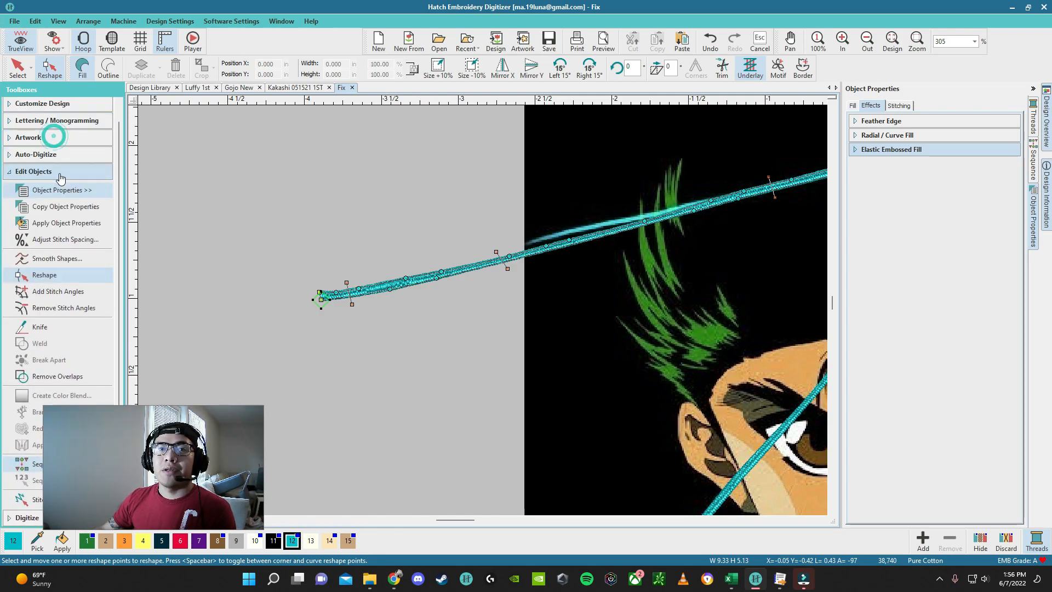
left_click(80, 332)
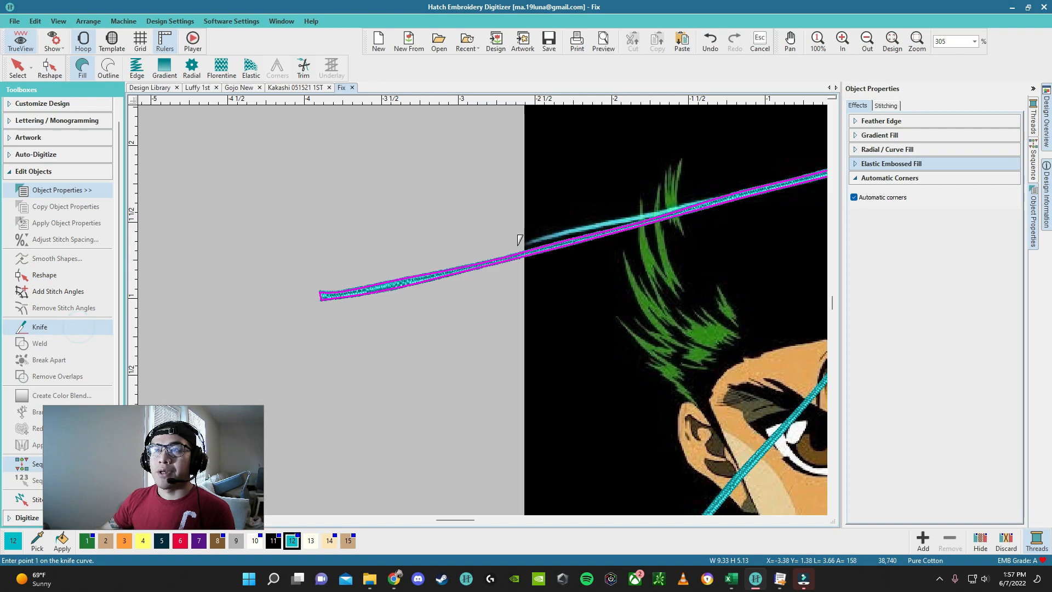
scroll(484, 304, "up", 1)
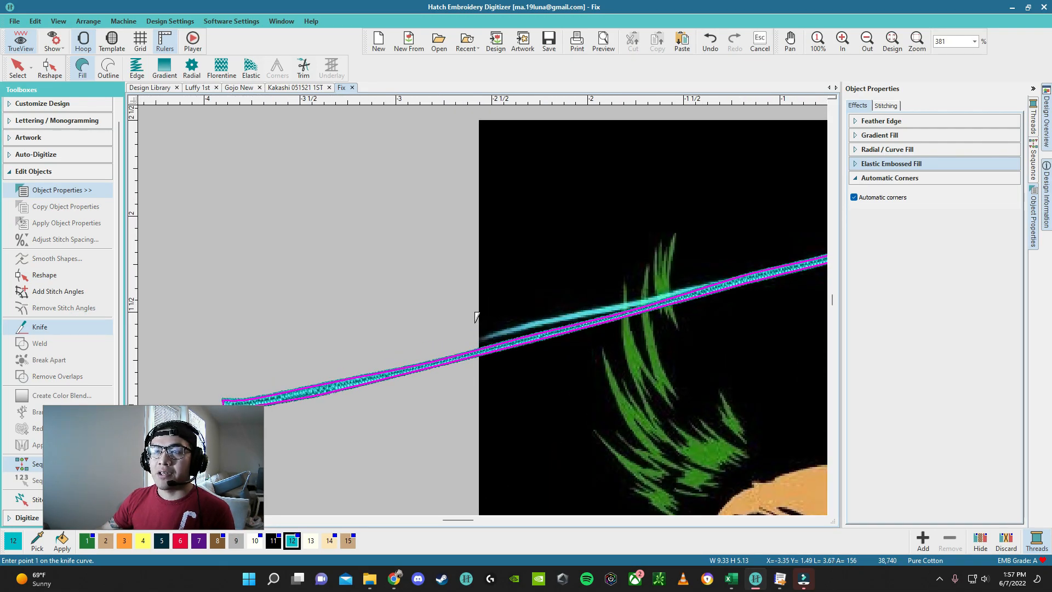
scroll(484, 307, "up", 2)
left_click(479, 293)
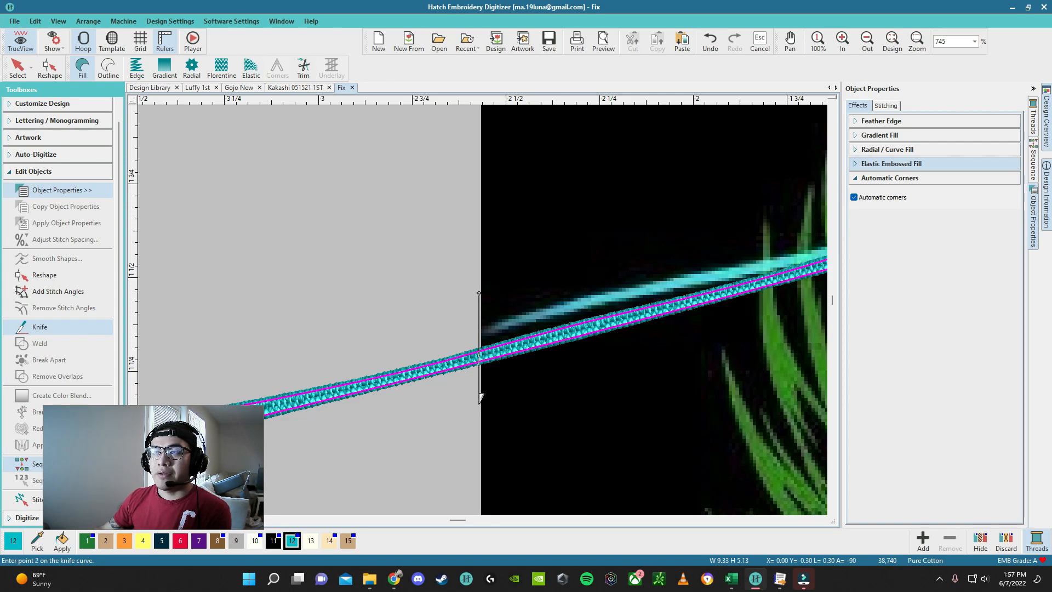
left_click(481, 400)
scroll(481, 400, "down", 2)
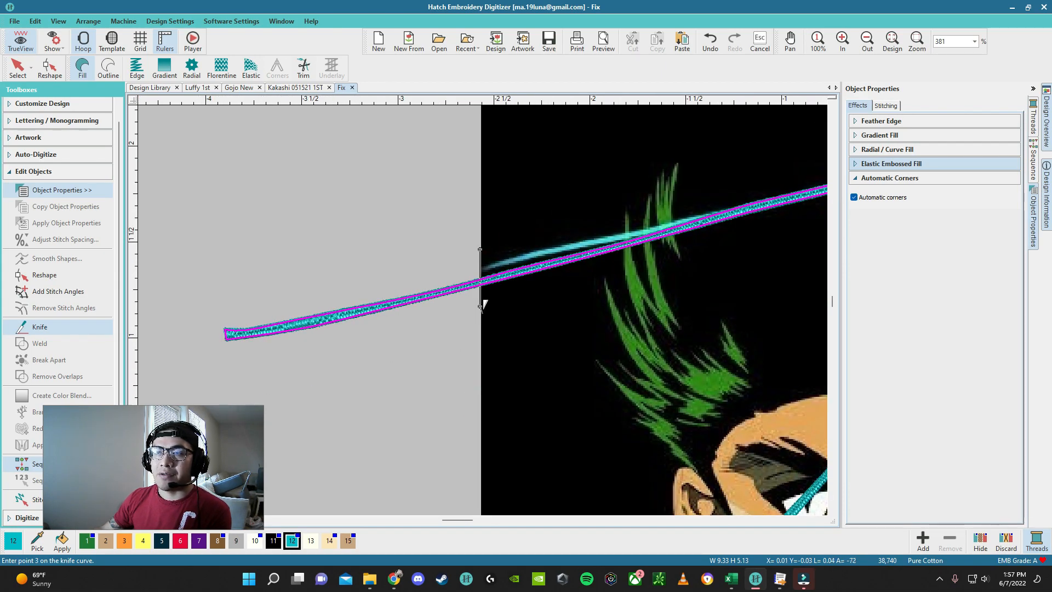
scroll(482, 307, "up", 3)
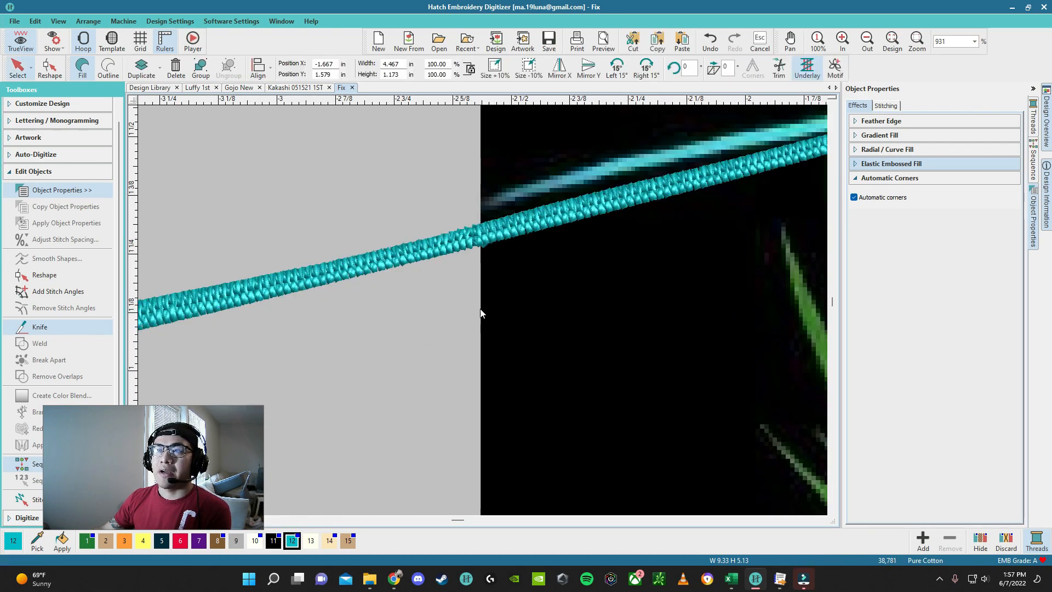
scroll(482, 310, "down", 3)
key("Return")
Step: Pull the cut-off beam piece outside the artwork's left edge away and delete it
left_click_drag(457, 298, 422, 209)
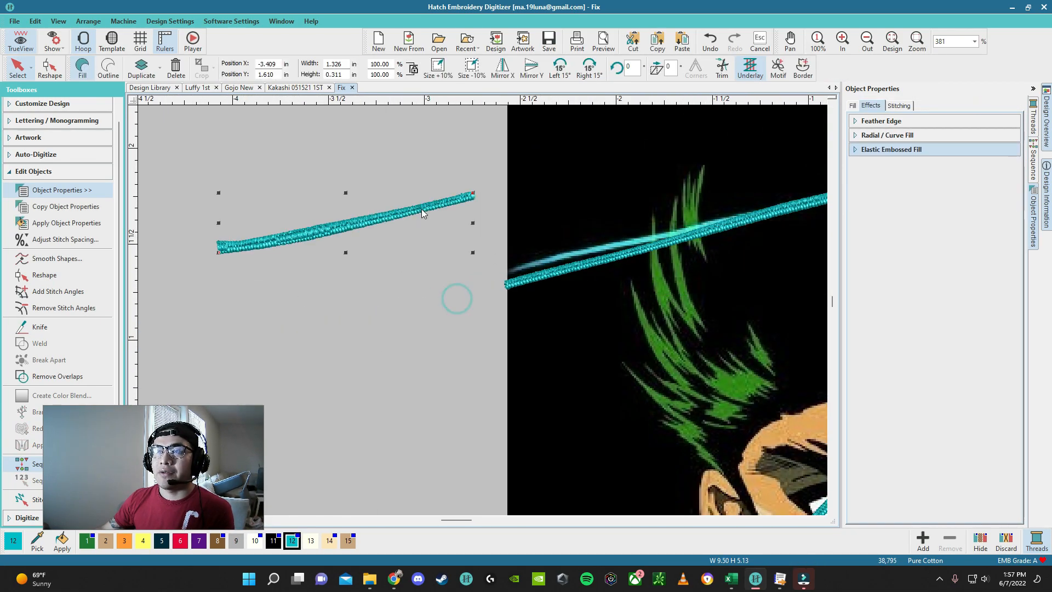
scroll(485, 316, "down", 1)
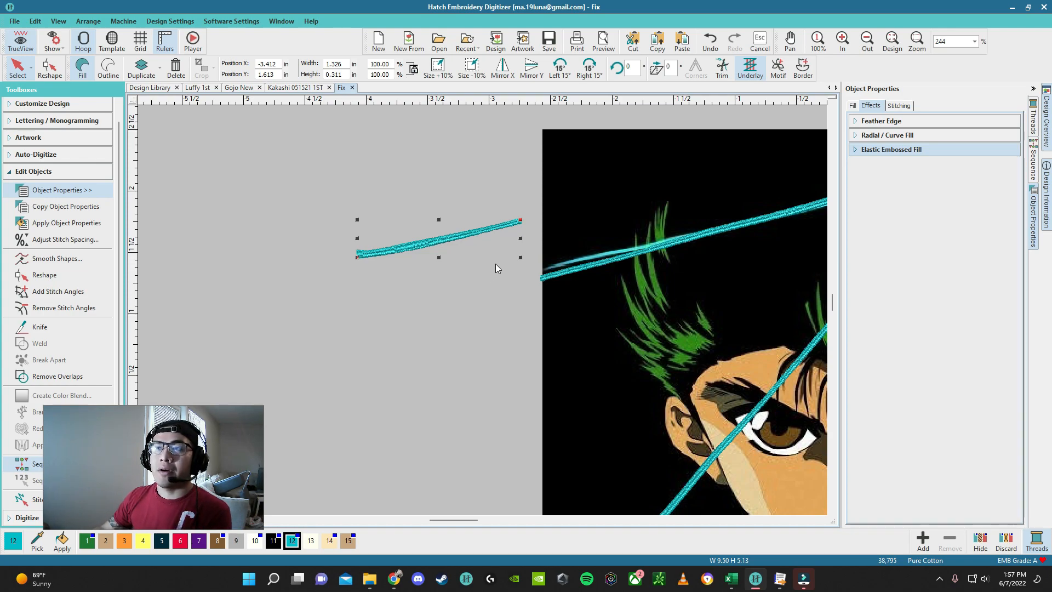
scroll(494, 274, "down", 4)
key("Delete")
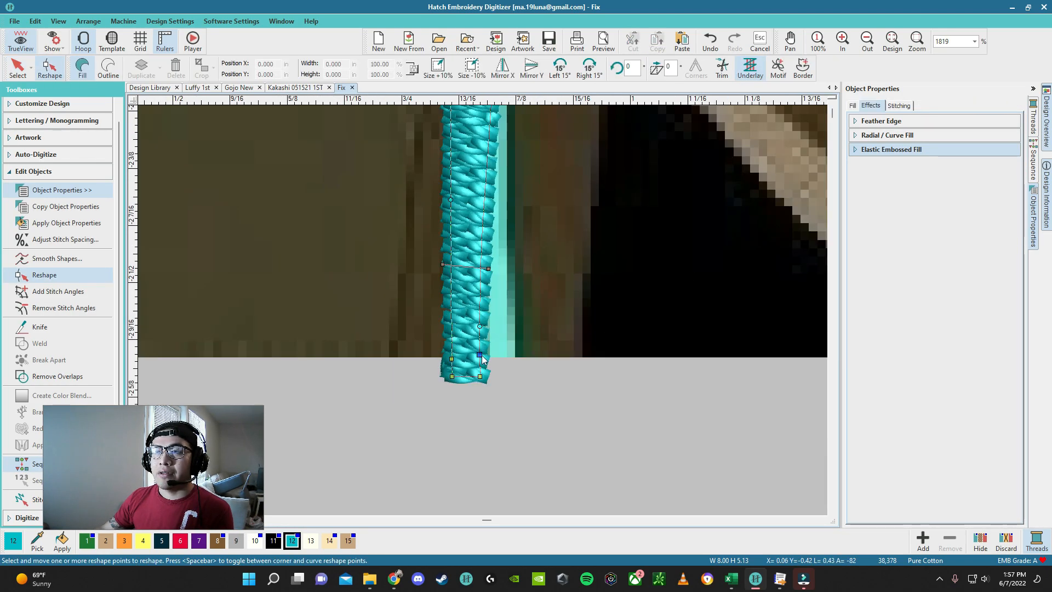
Step: Trim the upright beam's lower end at the artwork's bottom edge by deleting its lowest outline points and adjusting the remaining ones
left_click(482, 355)
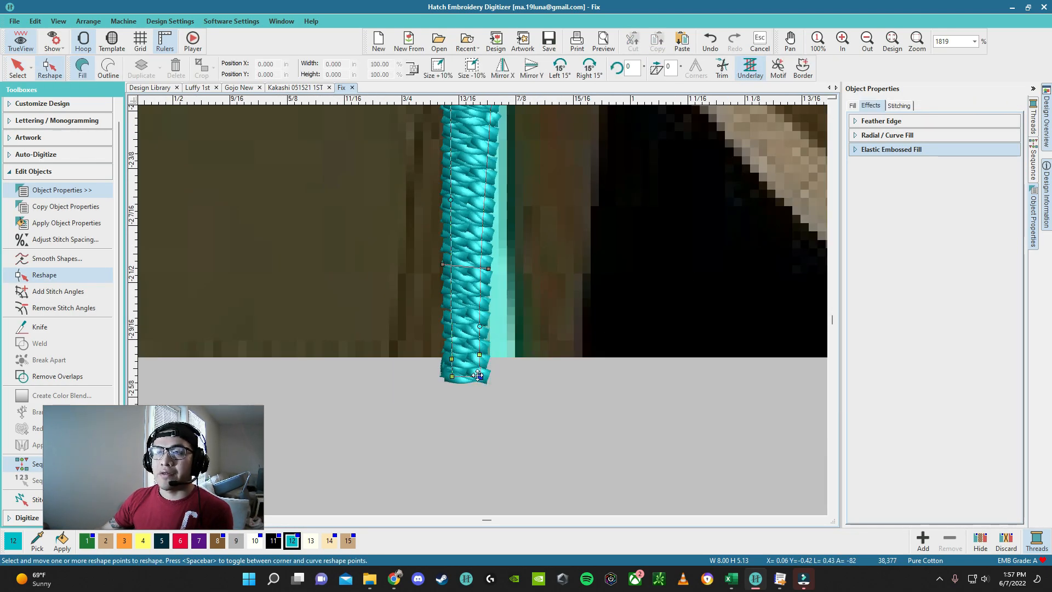
left_click_drag(481, 375, 449, 378)
left_click(451, 377)
key("Delete")
left_click_drag(478, 327, 496, 234)
scroll(484, 315, "down", 4)
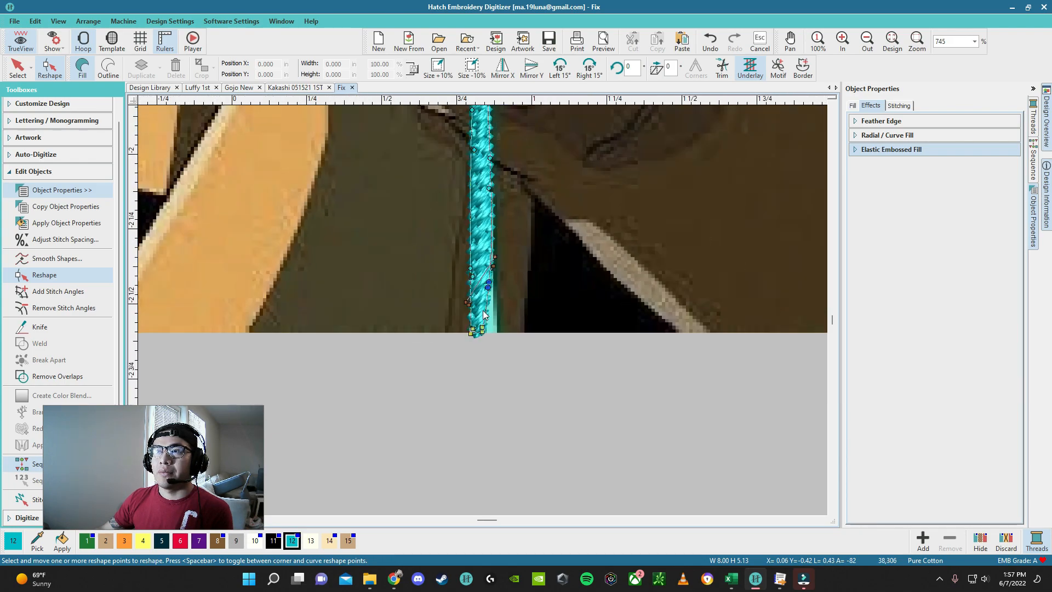
scroll(484, 316, "down", 1)
scroll(480, 287, "up", 2)
left_click_drag(472, 346, 454, 295)
scroll(455, 290, "down", 4)
key("Escape")
scroll(482, 310, "down", 5)
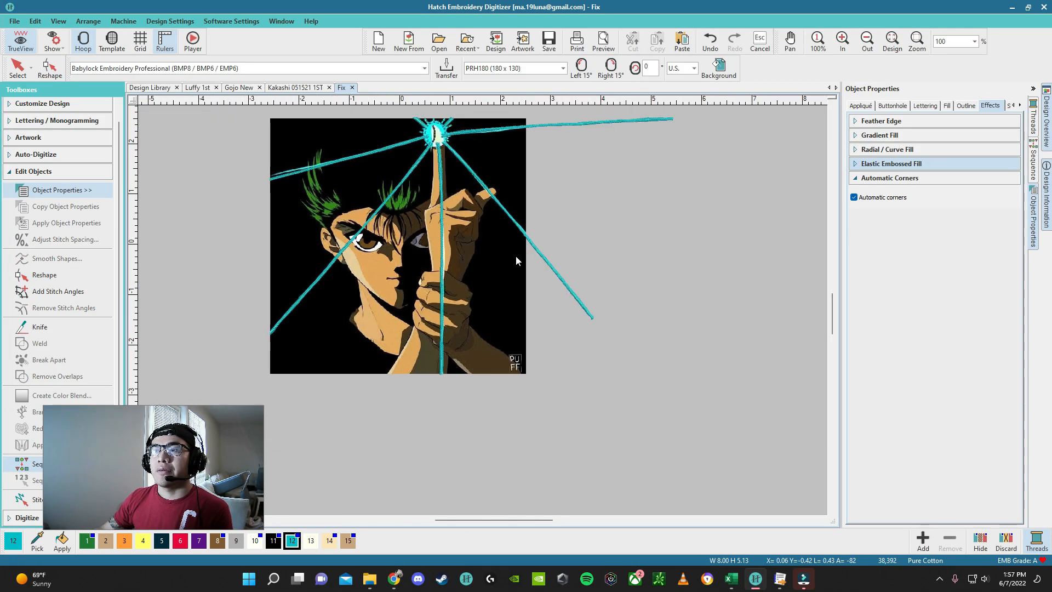
Step: Cut the right diagonal beam with the Knife at the artwork's right edge and delete the piece outside
scroll(482, 310, "up", 6)
left_click(482, 307)
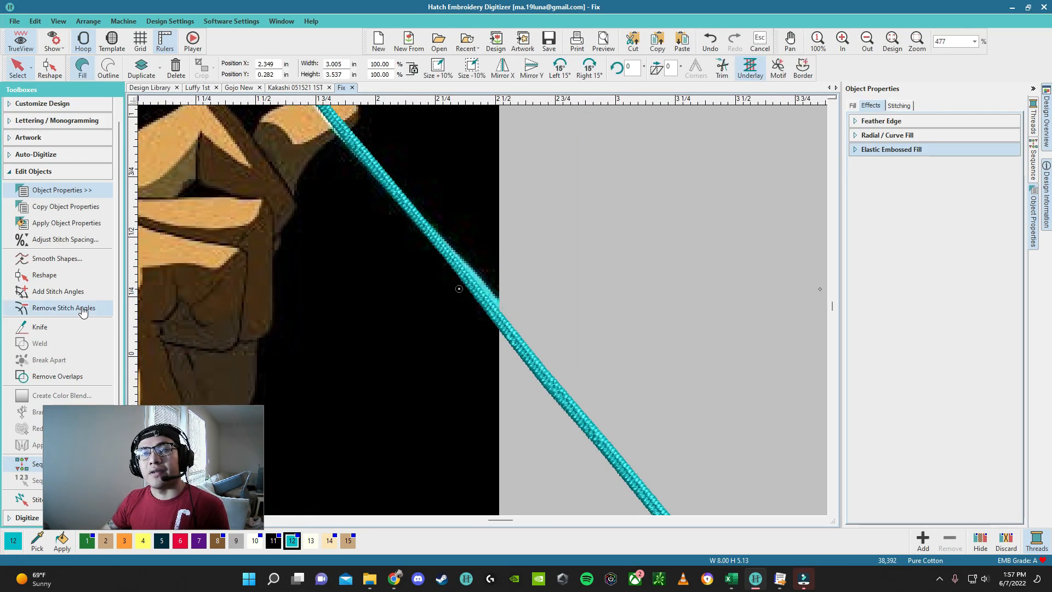
left_click(48, 331)
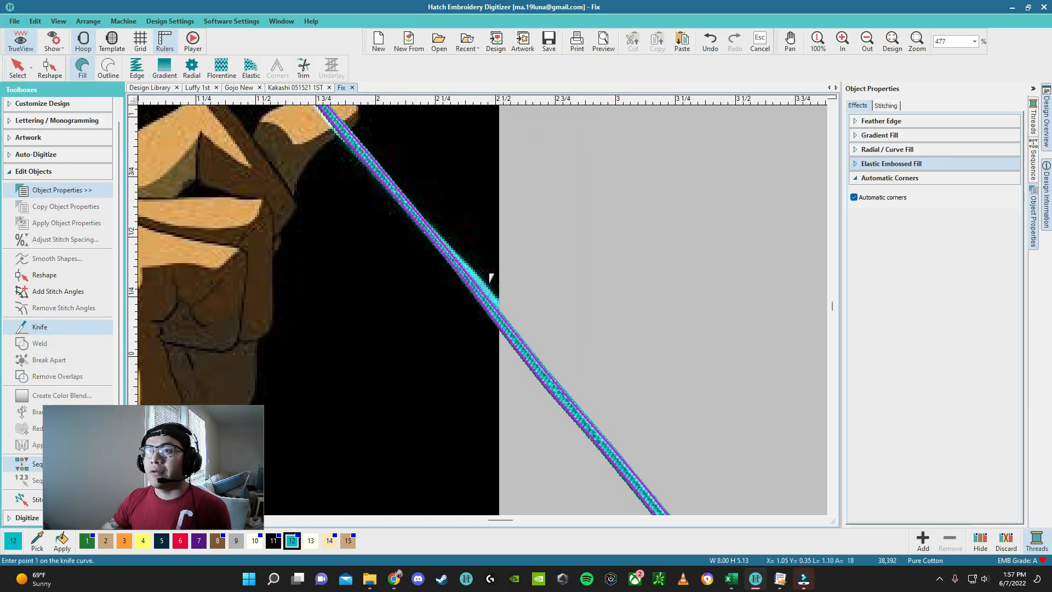
left_click(496, 298)
left_click(498, 363)
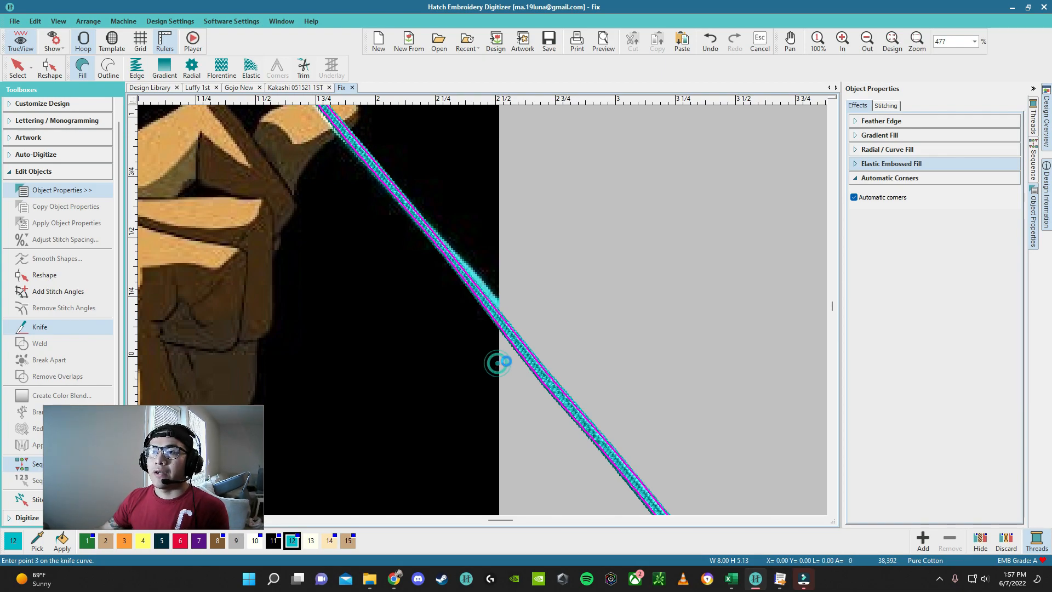
key("Return")
left_click(506, 361)
key("Delete")
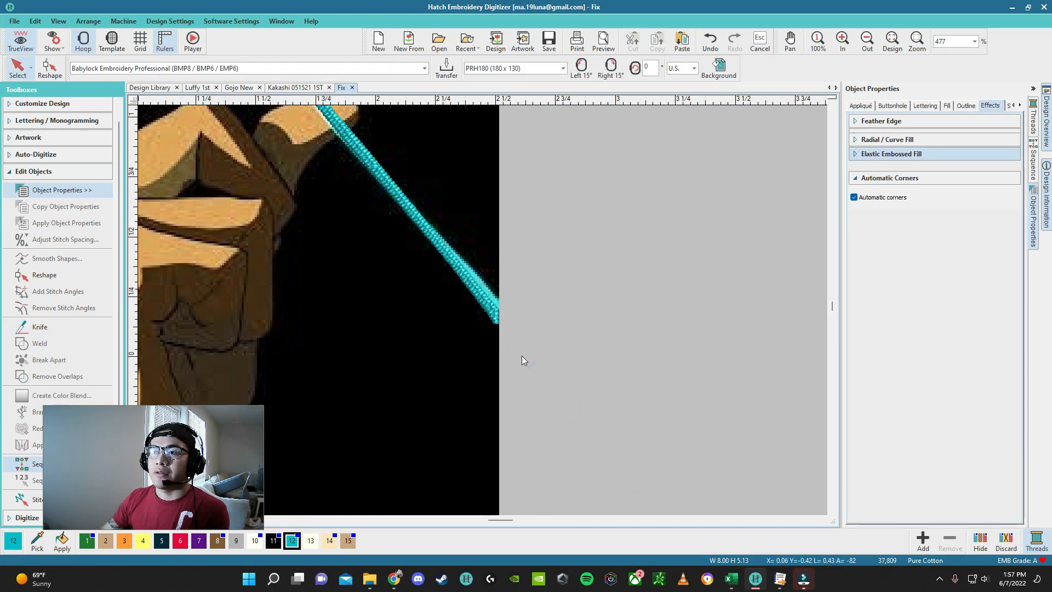
Step: Begin a closed Tatami shape in thread color 10 (white), tracing the fully visible eye's white from its inner corner along the lower edge
scroll(521, 361, "down", 5)
left_click(495, 310)
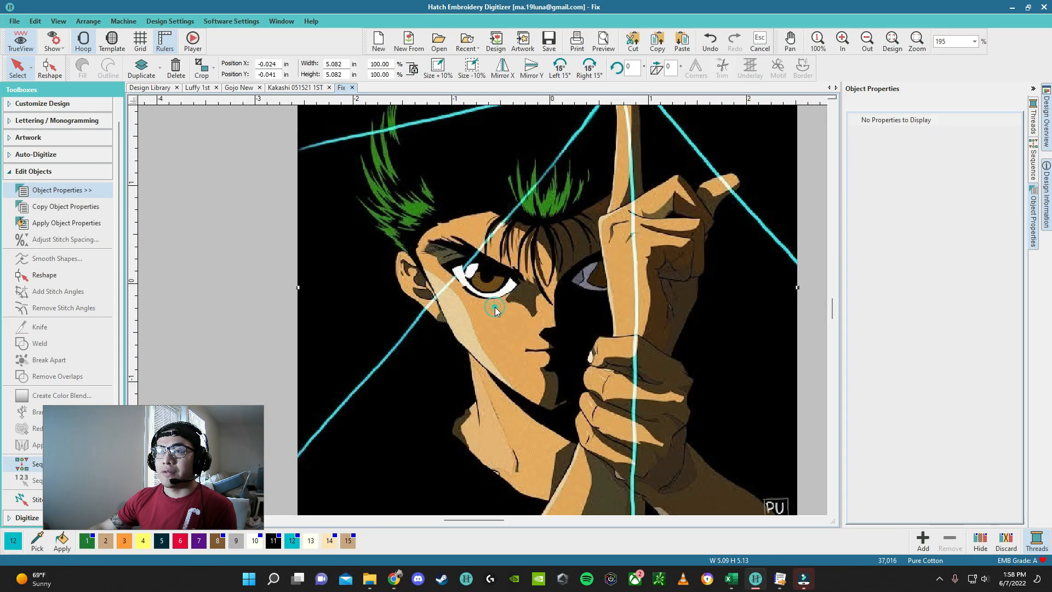
left_click(49, 180)
left_click(45, 152)
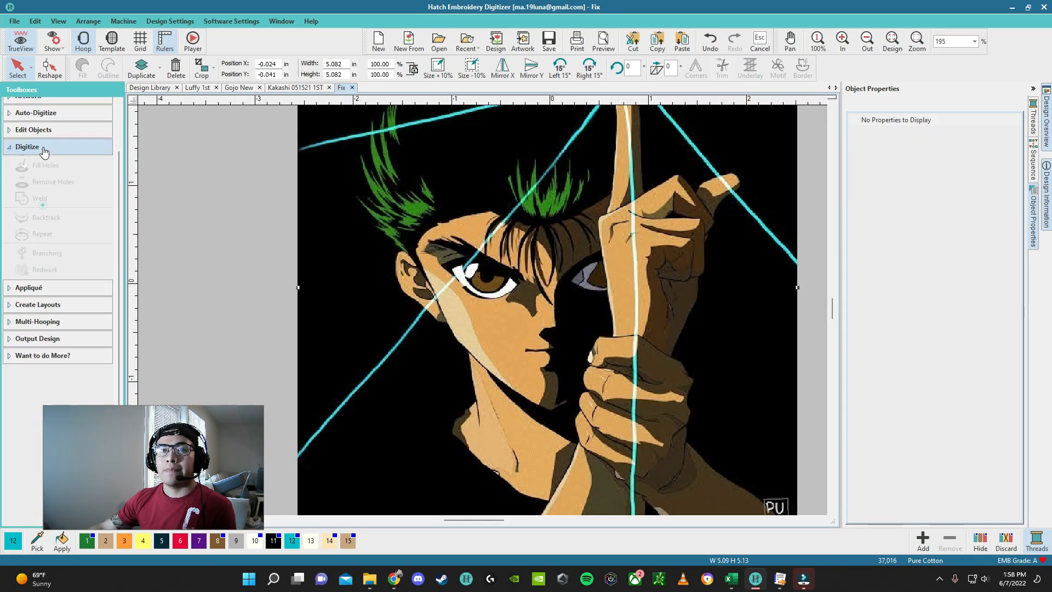
left_click(64, 268)
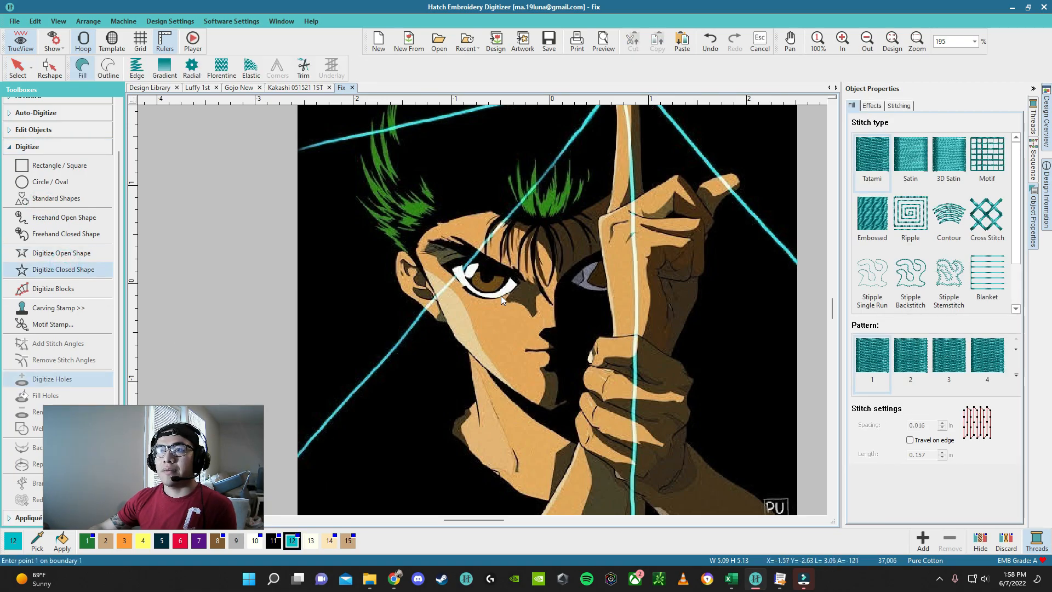
scroll(501, 297, "up", 6)
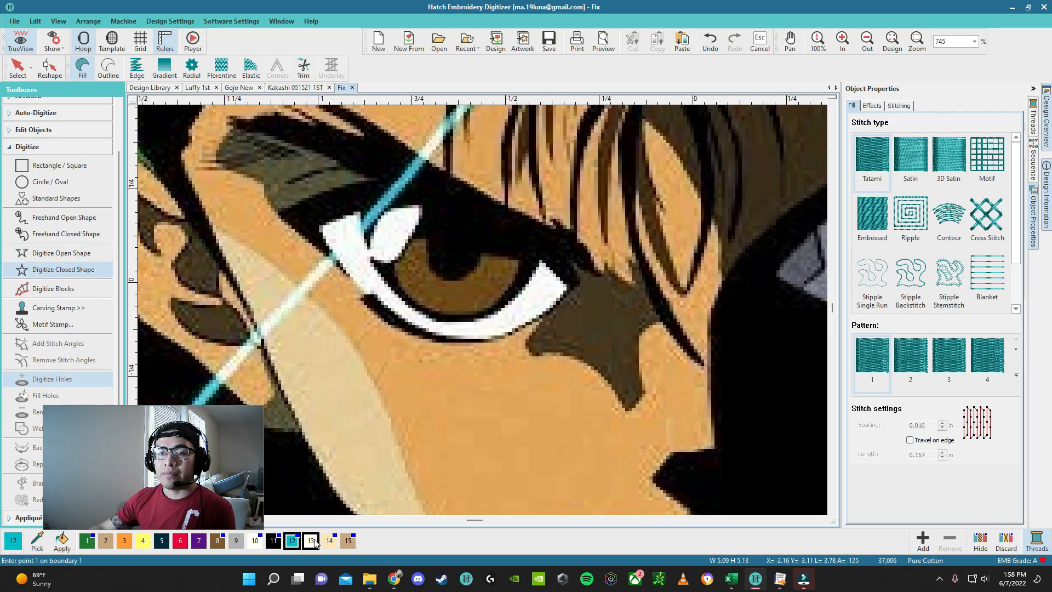
left_click(255, 541)
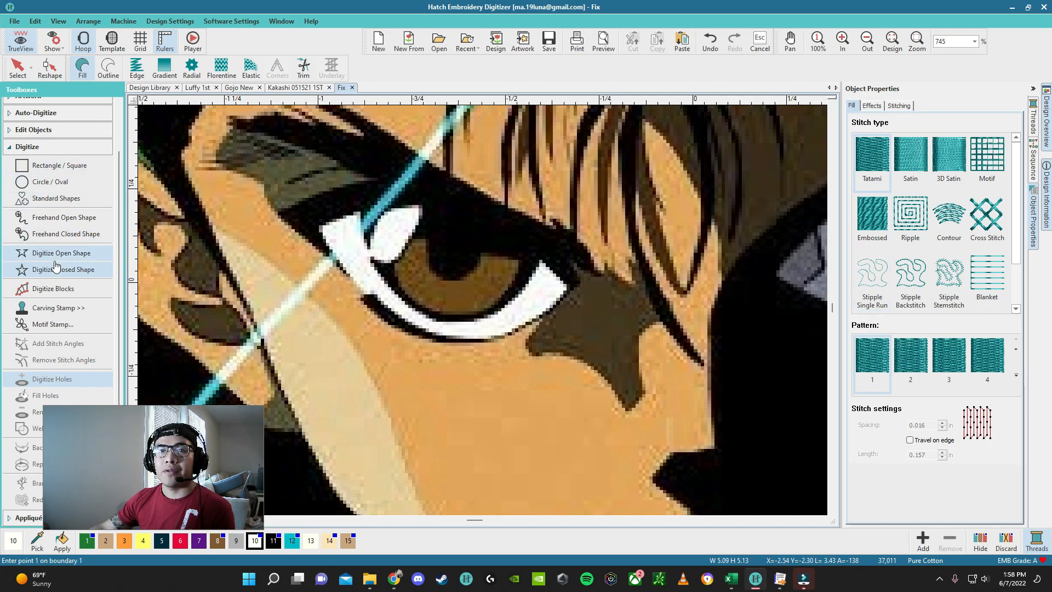
scroll(460, 320, "up", 5)
left_click(420, 322)
left_click(509, 402)
left_click(473, 445)
scroll(472, 445, "down", 2)
left_click(369, 515)
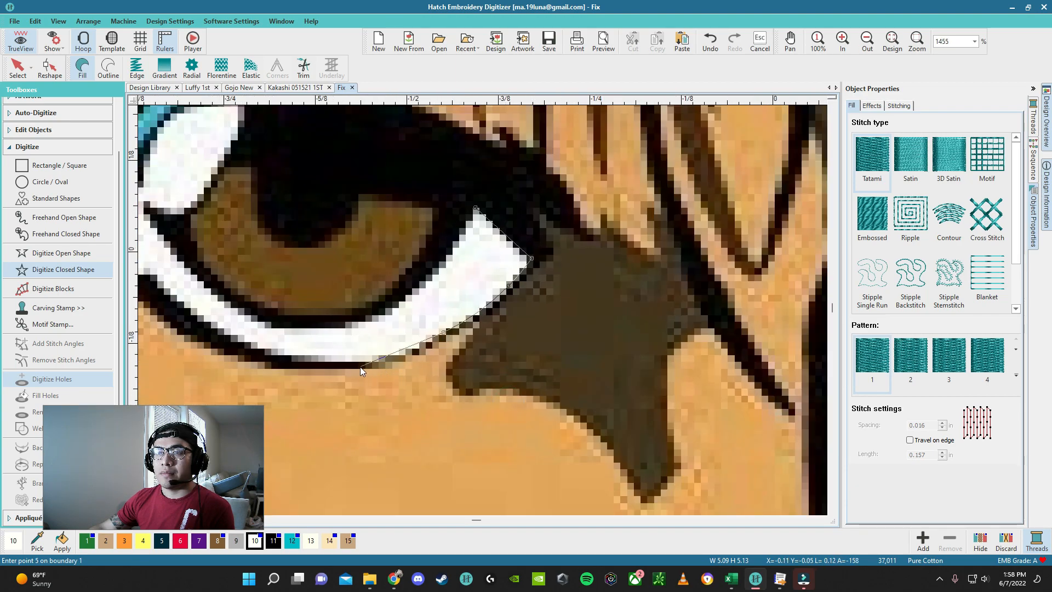
left_click(278, 357)
left_click(191, 306)
key("c")
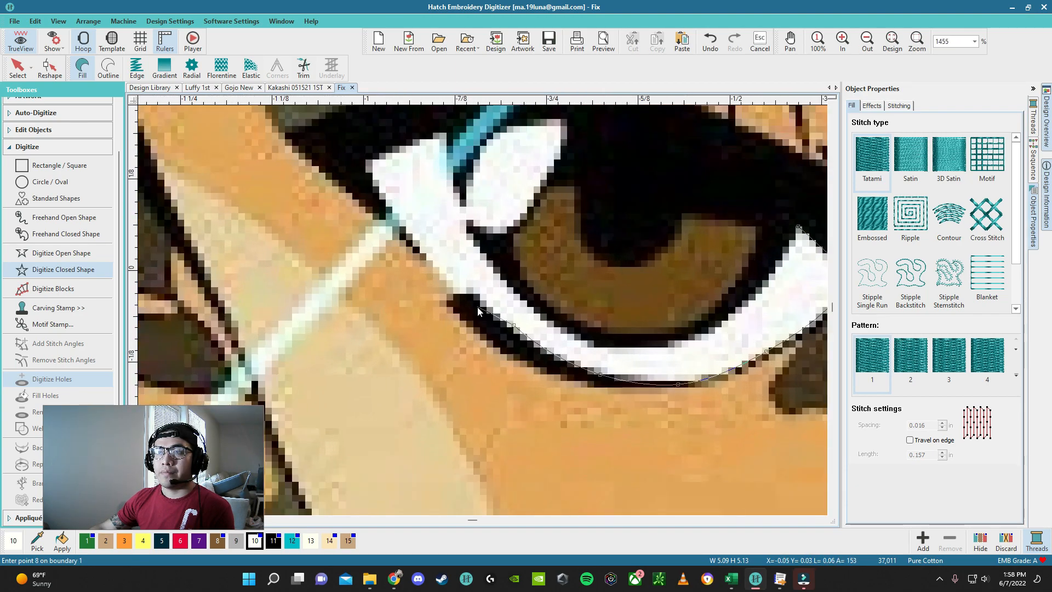
Step: Continue the eye-white outline around its outer corner and back along the iris side, correcting misplaced points, and close the shape
left_click(412, 242)
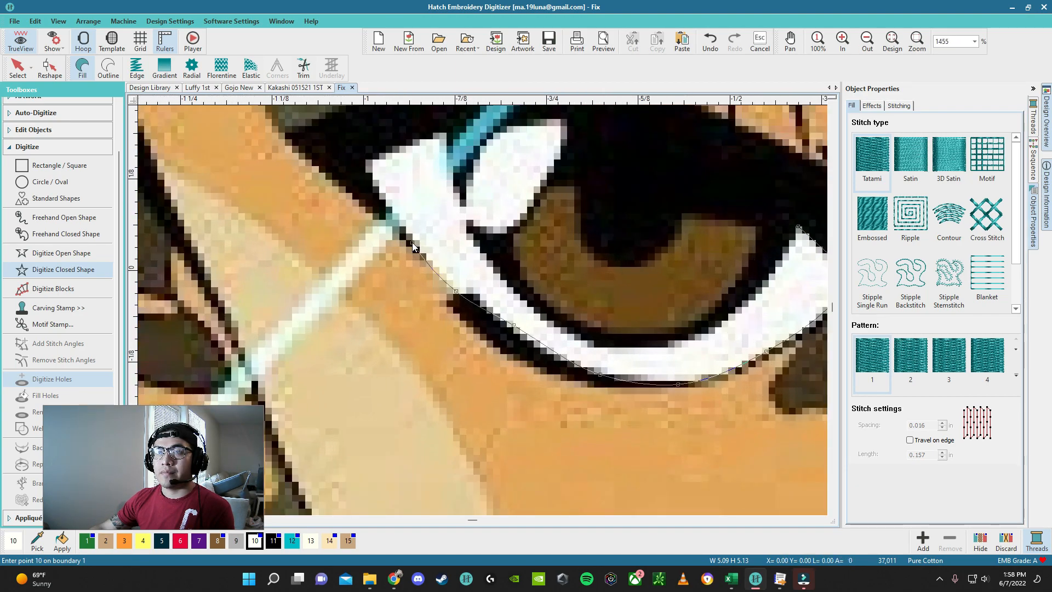
left_click(359, 156)
key("c")
left_click(488, 223)
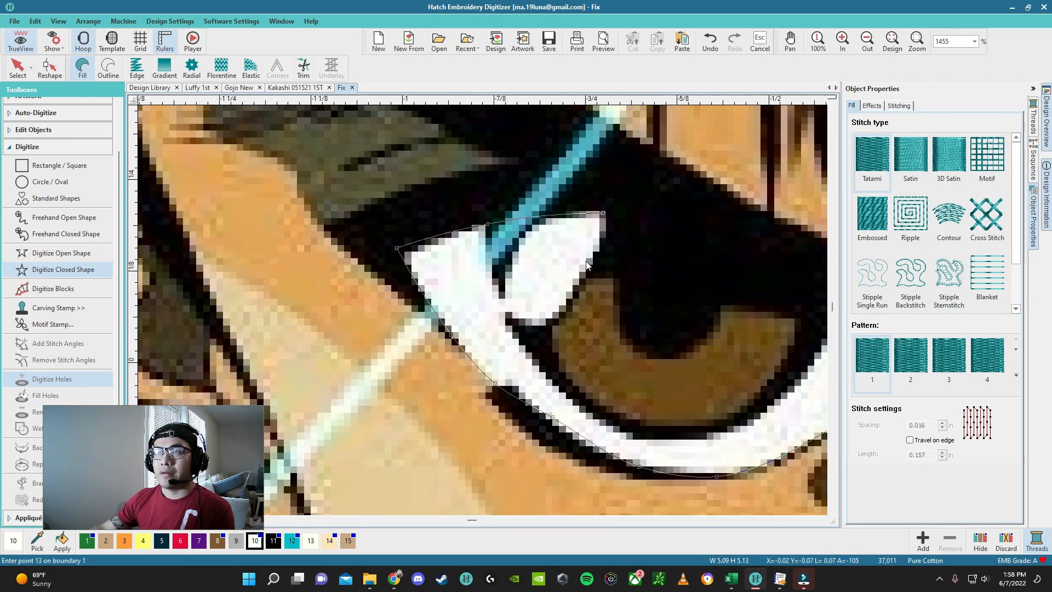
key("BackSpace")
key("BackSpace")
scroll(482, 310, "up", 2)
left_click(489, 336)
scroll(515, 433, "down", 2)
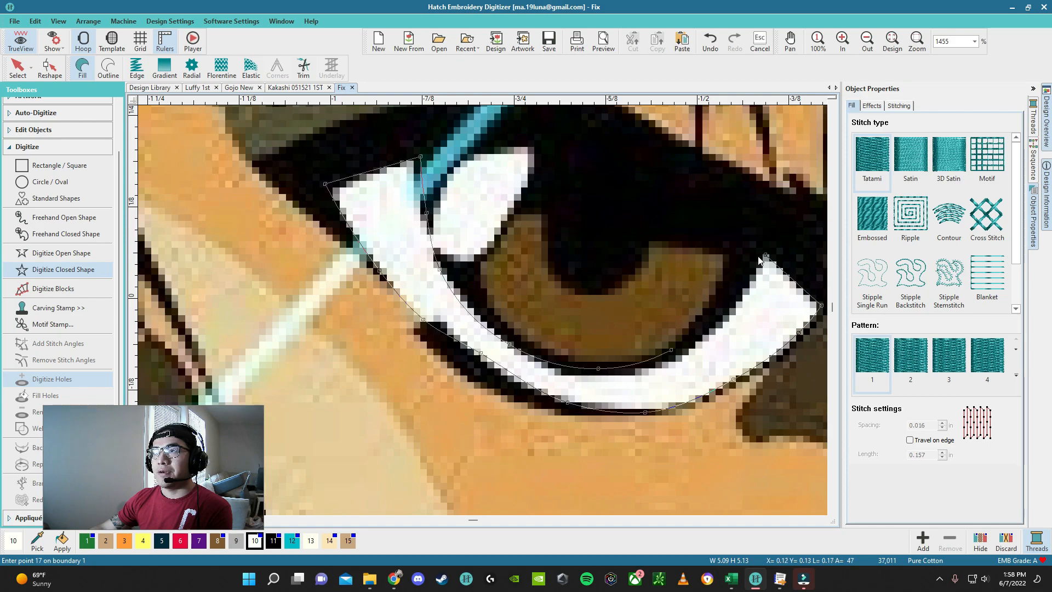
key("Return")
key("Escape")
Step: Add crosswise stitch angles to the eye-white fill at its outer part, lower curve and inner corner, and apply them
left_click(382, 248)
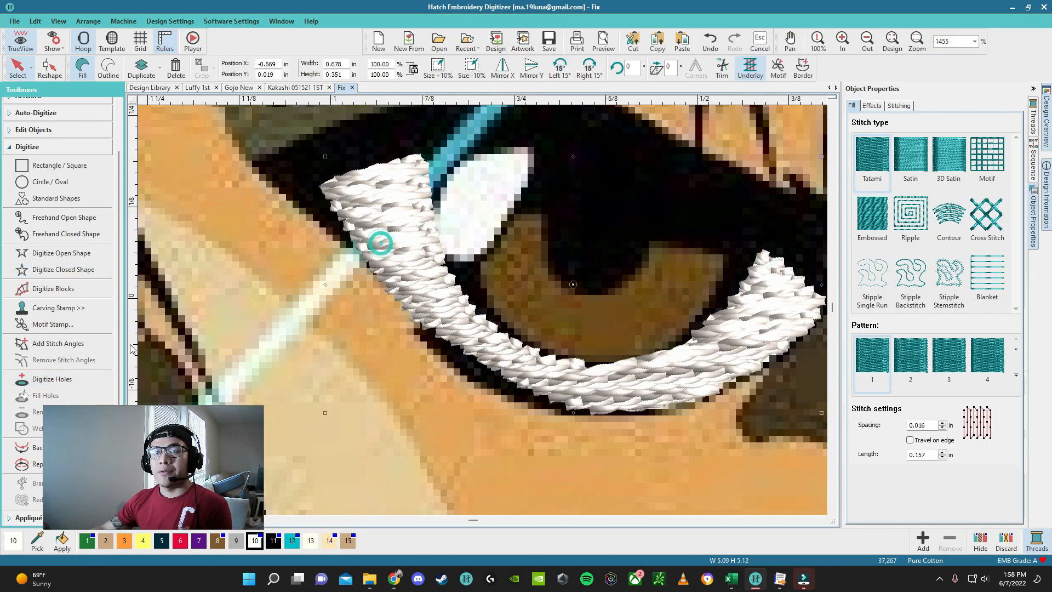
left_click(61, 344)
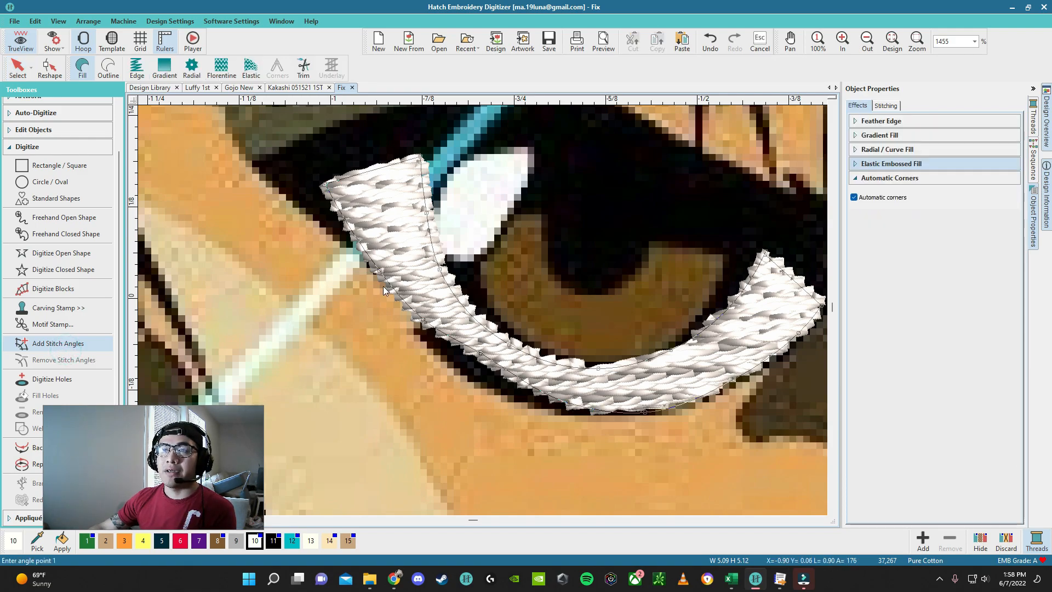
scroll(383, 286, "down", 3)
scroll(483, 307, "up", 2)
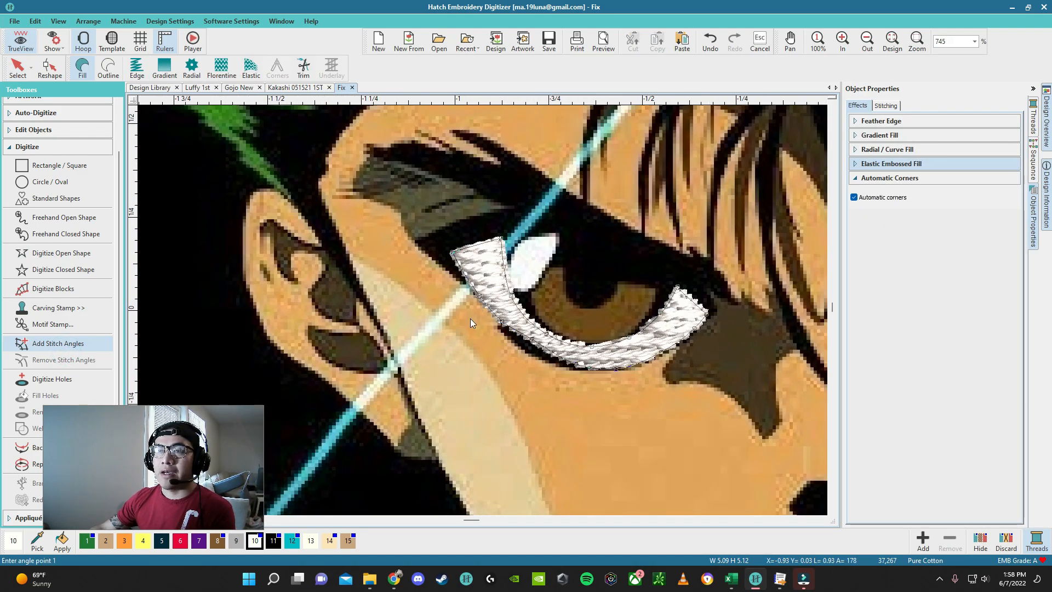
left_click(510, 263)
left_click(470, 296)
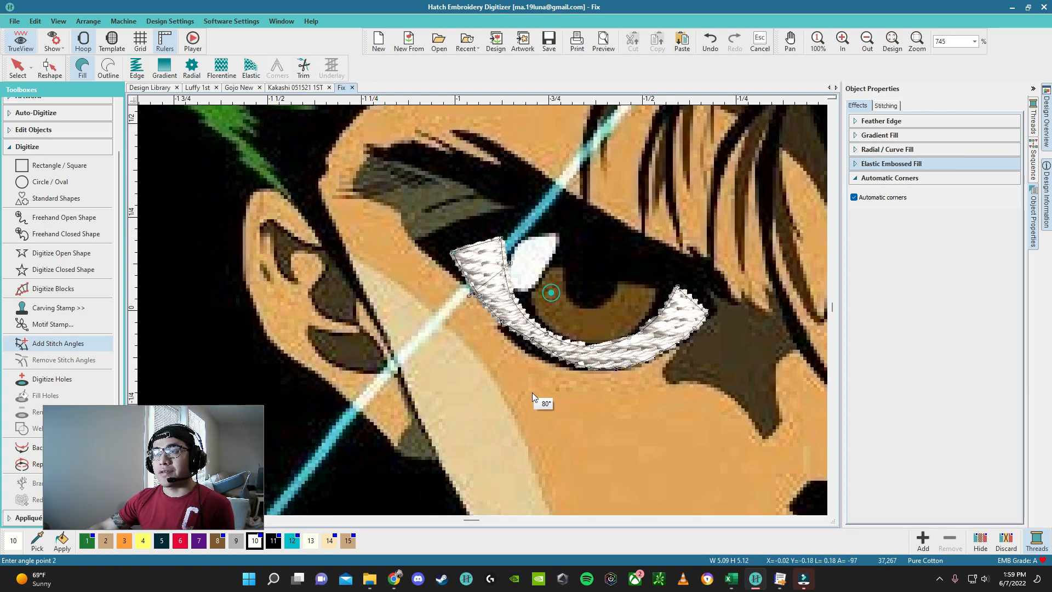
left_click(618, 304)
left_click(639, 372)
left_click(657, 287)
left_click(692, 344)
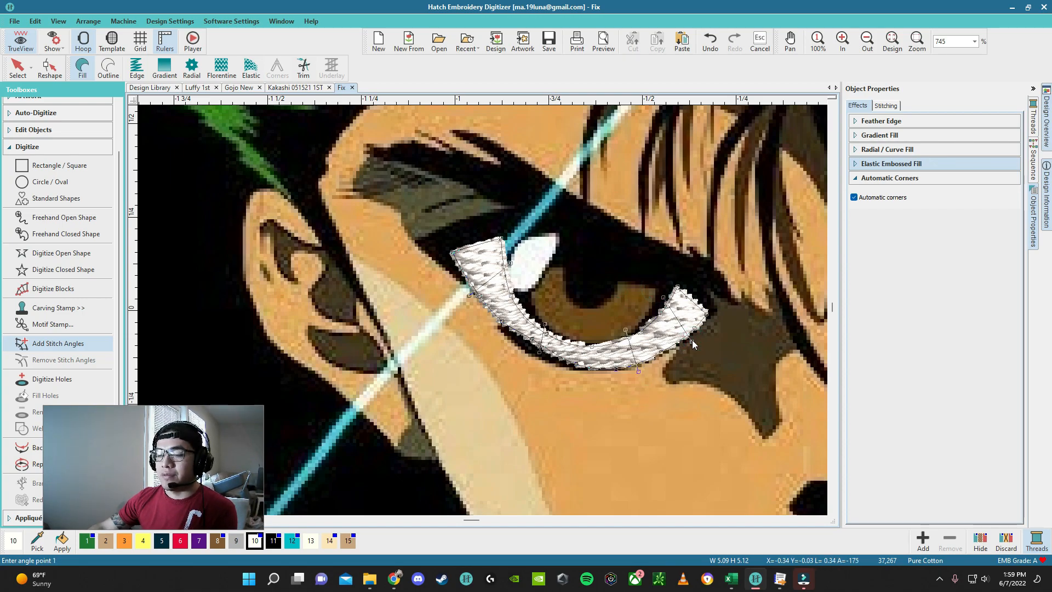
key("Return")
scroll(494, 357, "up", 2)
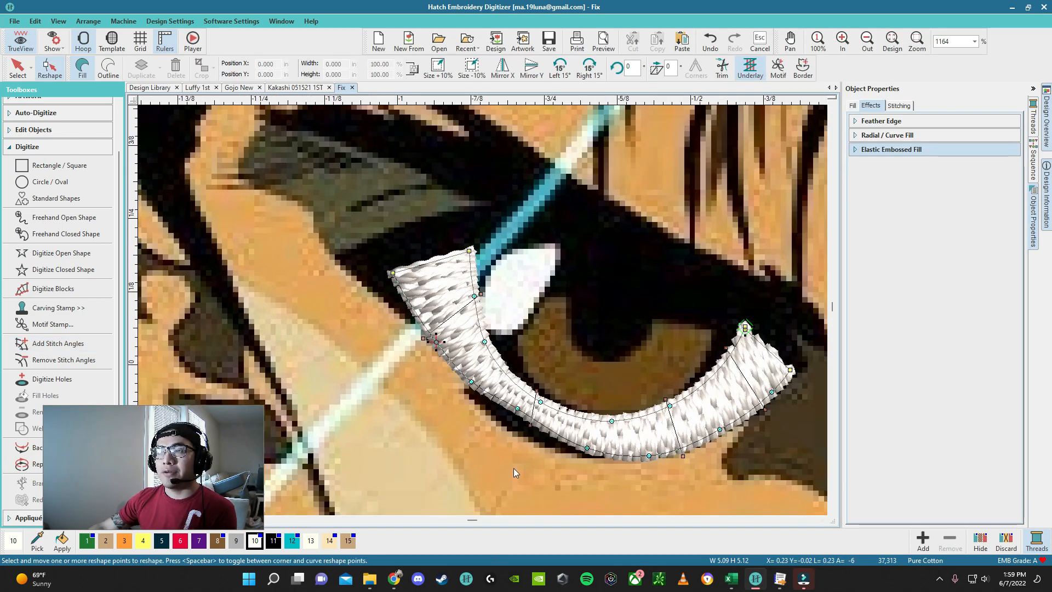
scroll(514, 468, "up", 2)
key("Escape")
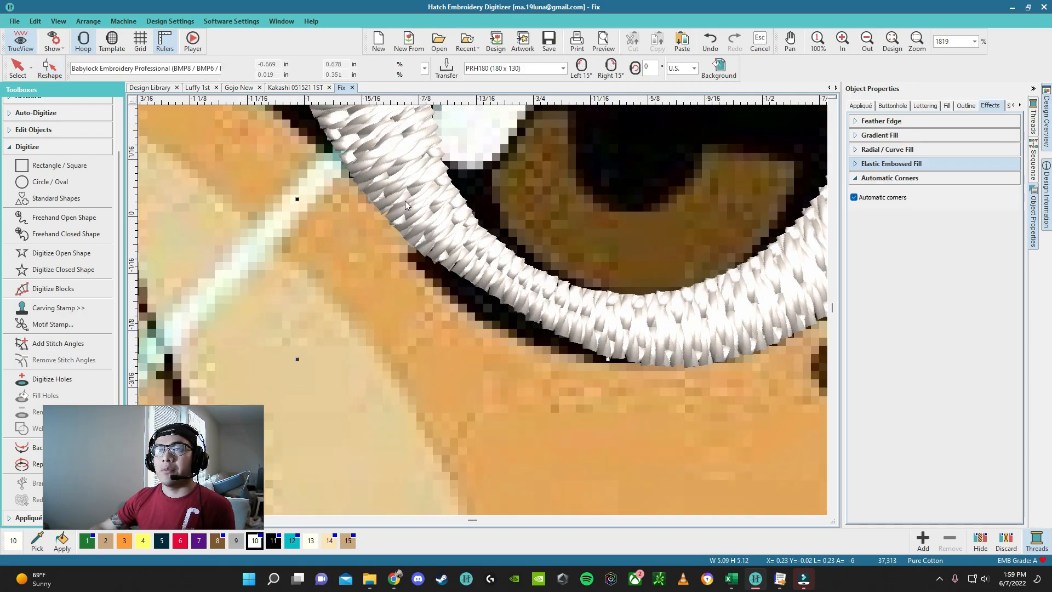
Step: Hide the finished eye-white fill so the artwork beneath it is exposed
right_click(406, 201)
left_click(442, 371)
Step: Begin a closed Tatami shape in thread color 8 (brown), tracing the iris from the white highlight along its lower curve to the far upper corner
left_click(75, 270)
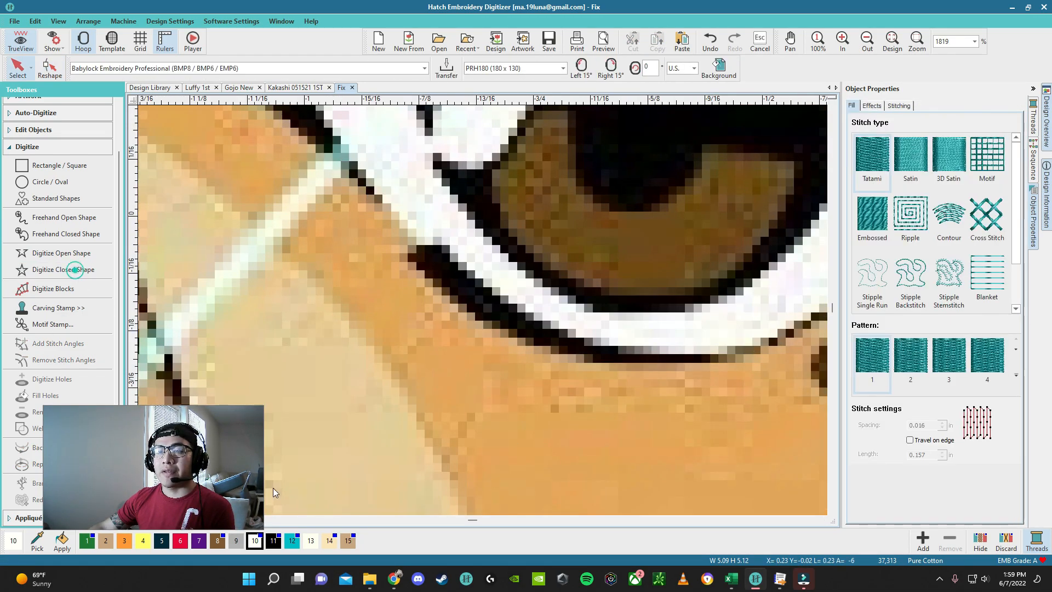
scroll(378, 400, "down", 4)
scroll(483, 310, "up", 3)
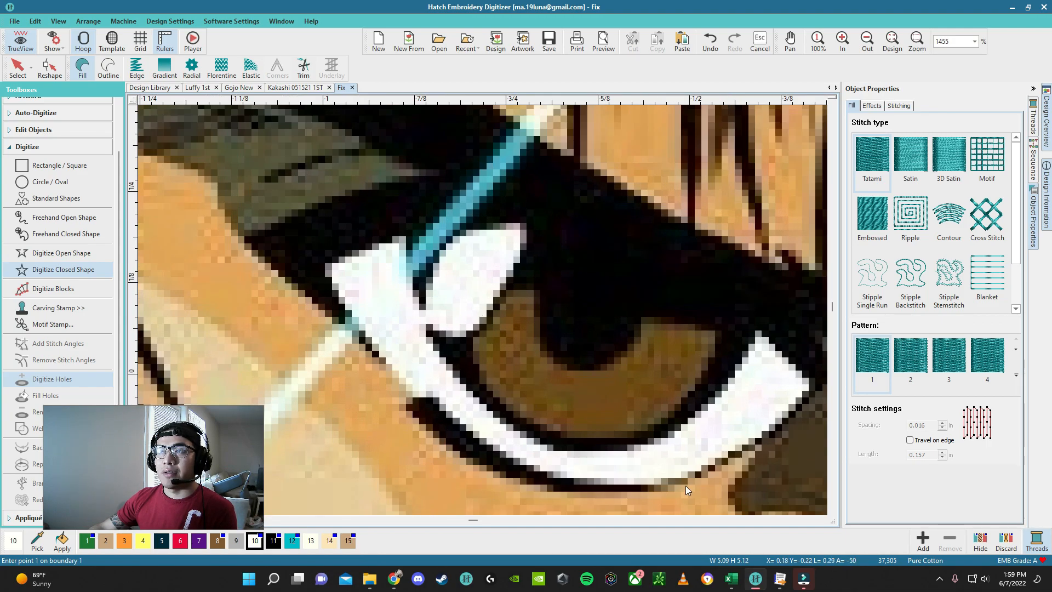
scroll(573, 357, "down", 2)
scroll(482, 310, "up", 4)
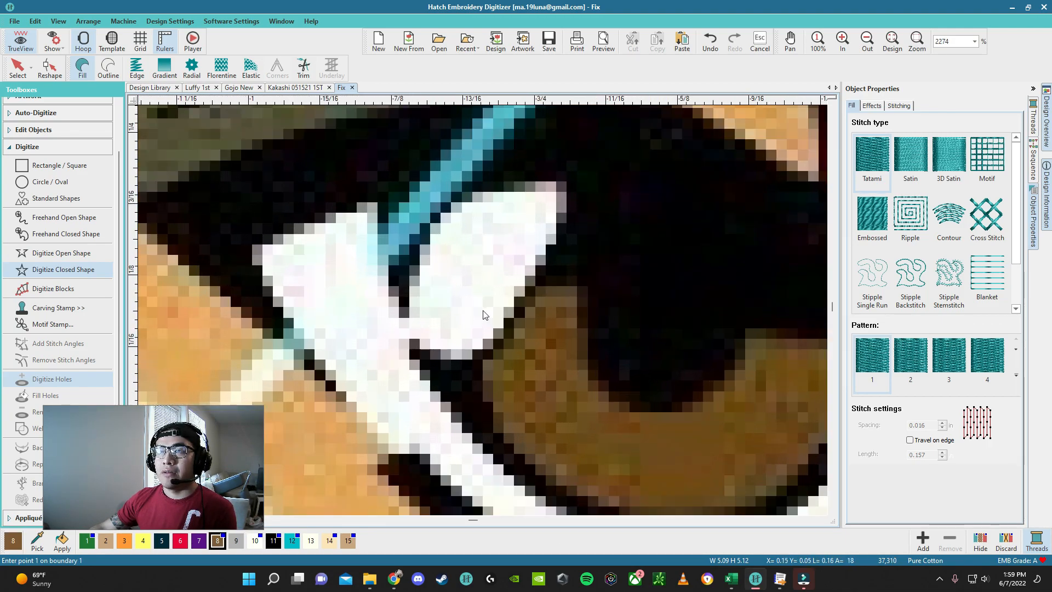
scroll(484, 315, "up", 1)
scroll(475, 396, "down", 2)
left_click(477, 380)
scroll(485, 305, "up", 1)
left_click(492, 308)
left_click(568, 344)
left_click(687, 354)
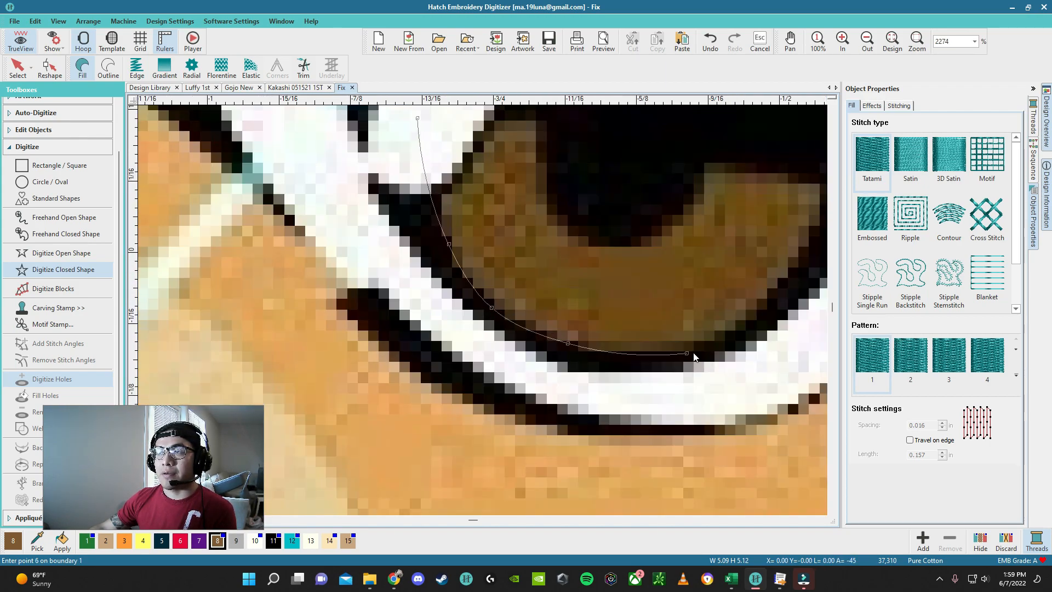
scroll(488, 300, "down", 2)
left_click(501, 291)
left_click(545, 217)
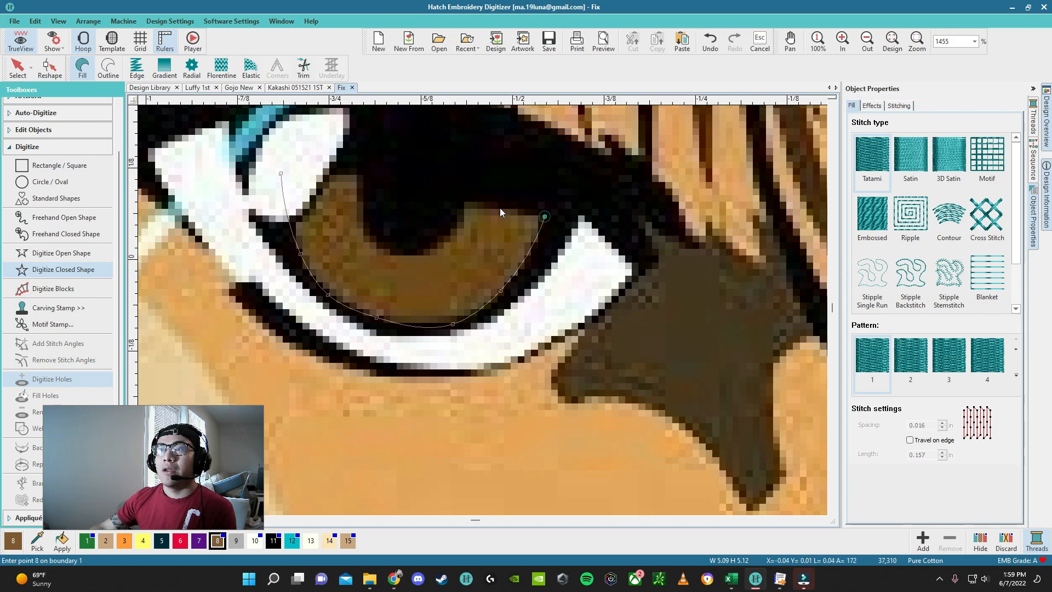
Step: Continue the brown iris outline along its upper edge and around the pupil, and close the shape at the highlight
left_click(483, 203)
left_click(465, 203)
left_click(438, 238)
left_click(363, 179)
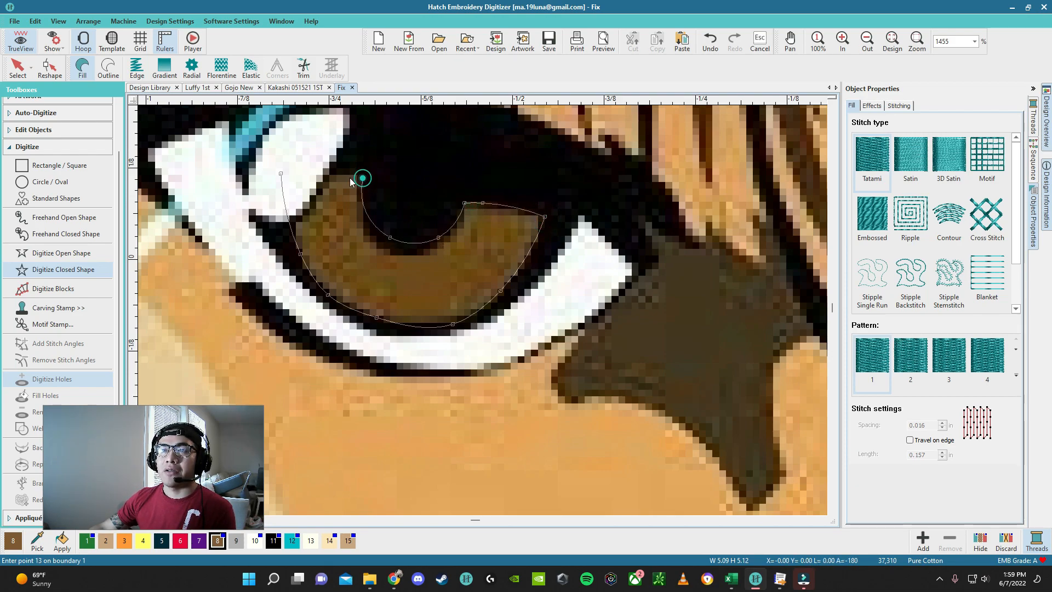
left_click(282, 174)
key("Return")
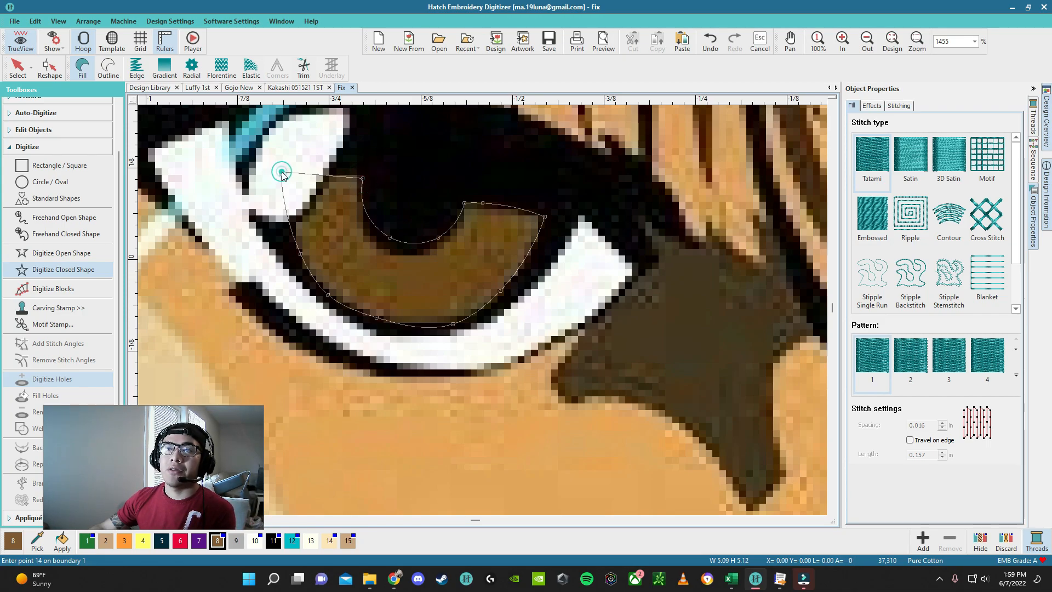
key("Escape")
scroll(323, 212, "up", 3)
scroll(486, 316, "down", 2)
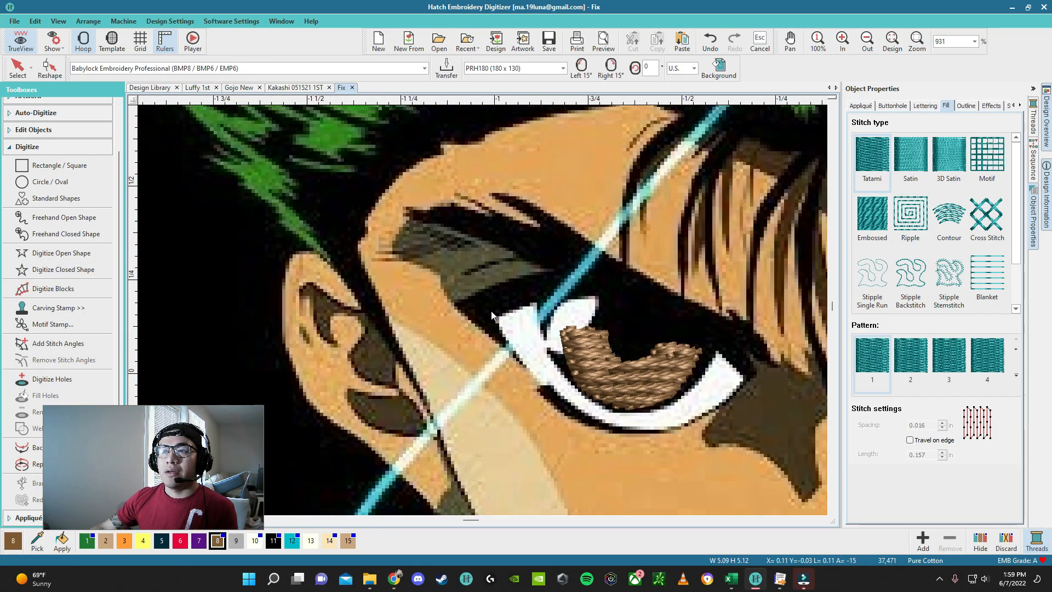
Step: Reshape the brown iris fill at its upper end beside the white highlight
scroll(548, 329, "up", 1)
left_click(528, 356)
key("h")
left_click_drag(505, 320, 507, 348)
key("Escape")
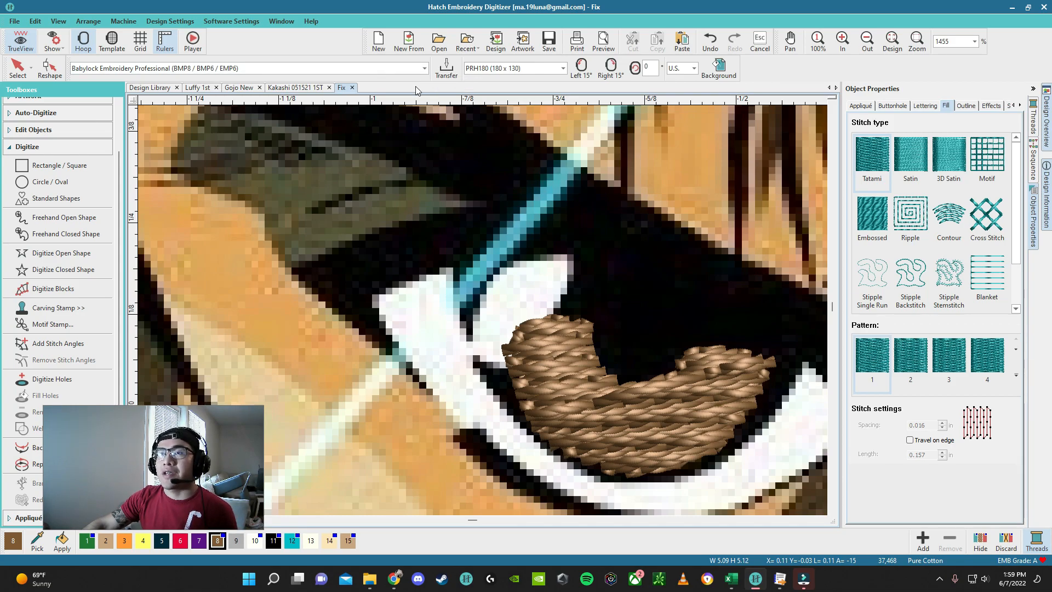
Step: Look through the available embroidery machine models and the hoop sizes offered for the current machine
left_click(425, 69)
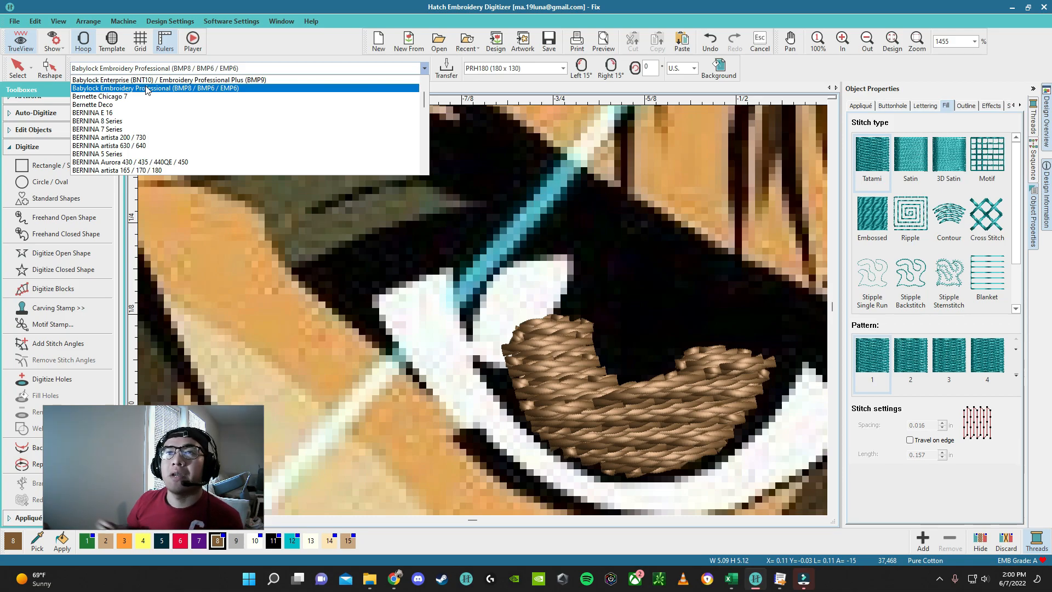
scroll(172, 147, "down", 10)
scroll(172, 147, "up", 3)
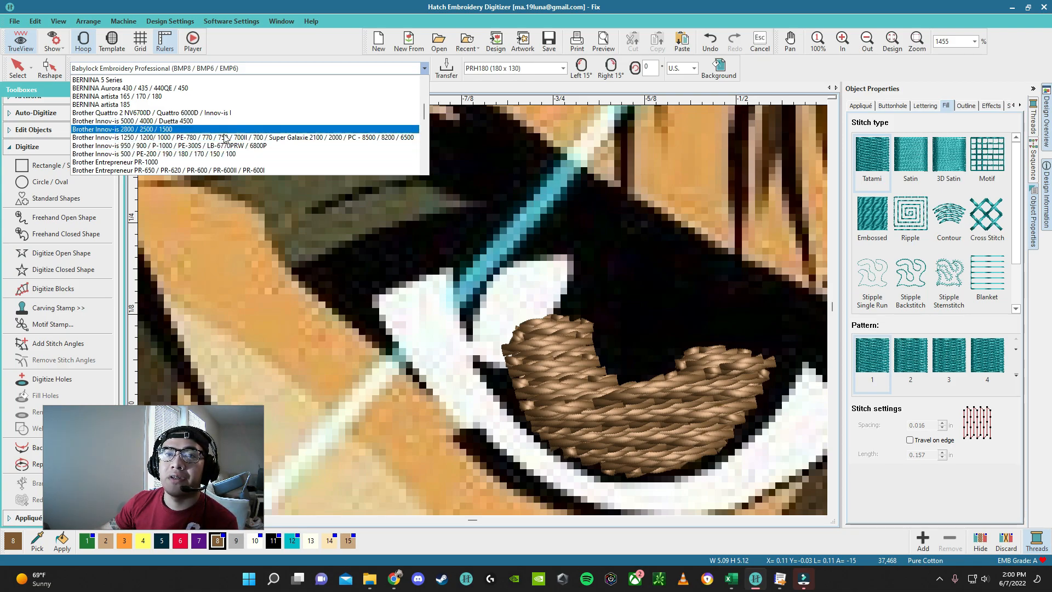
scroll(212, 105, "up", 2)
scroll(211, 102, "up", 4)
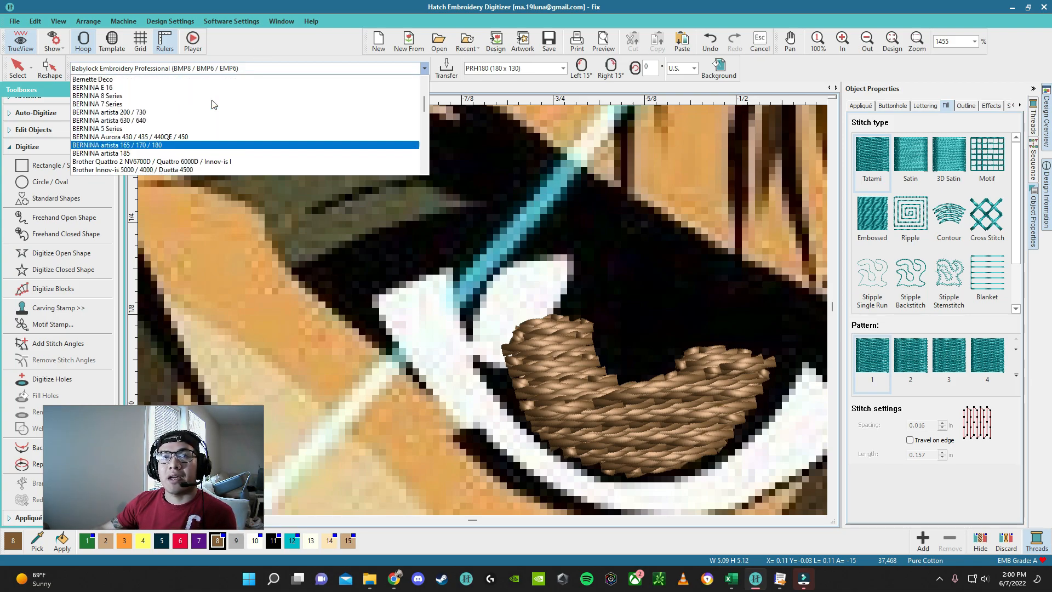
left_click(431, 73)
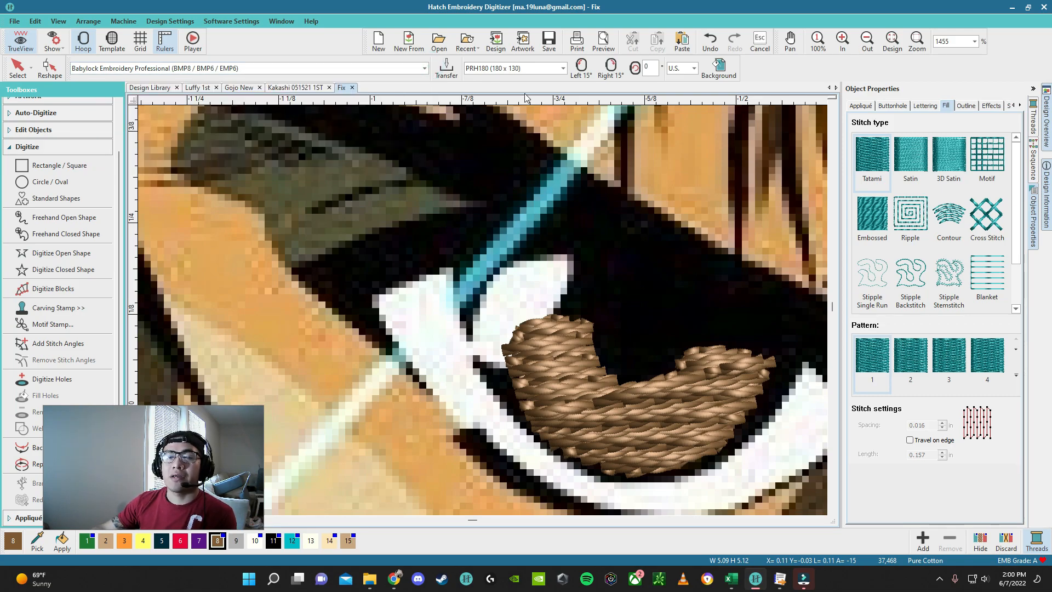
left_click(545, 71)
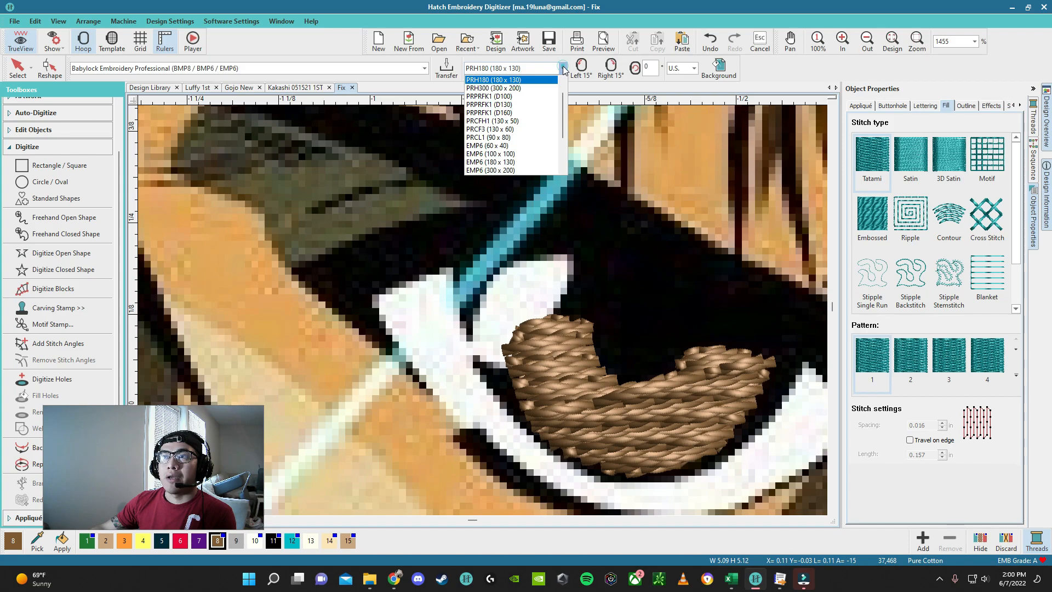
scroll(513, 91, "up", 2)
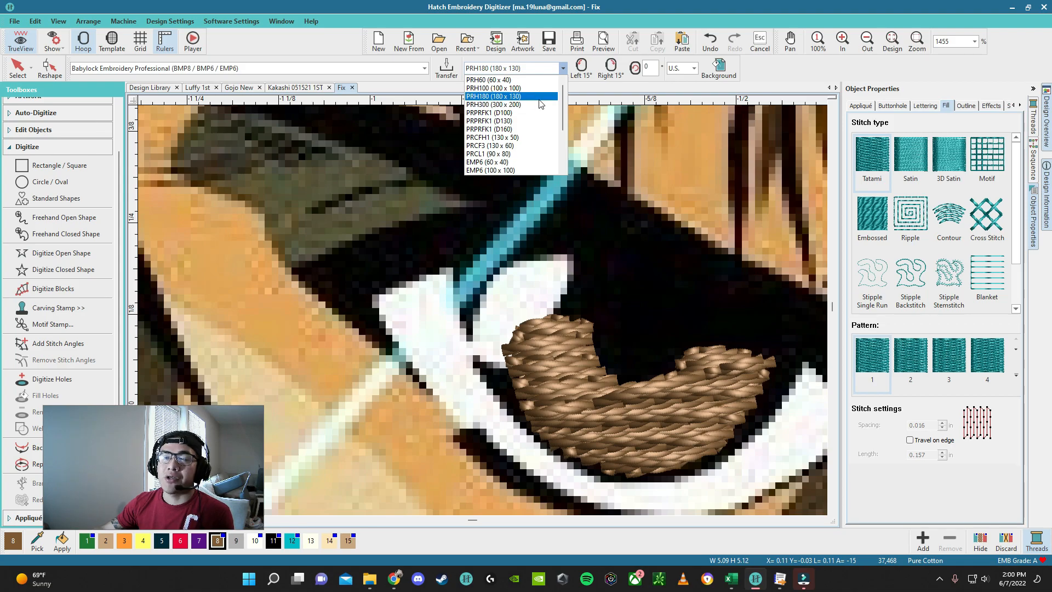
left_click(564, 67)
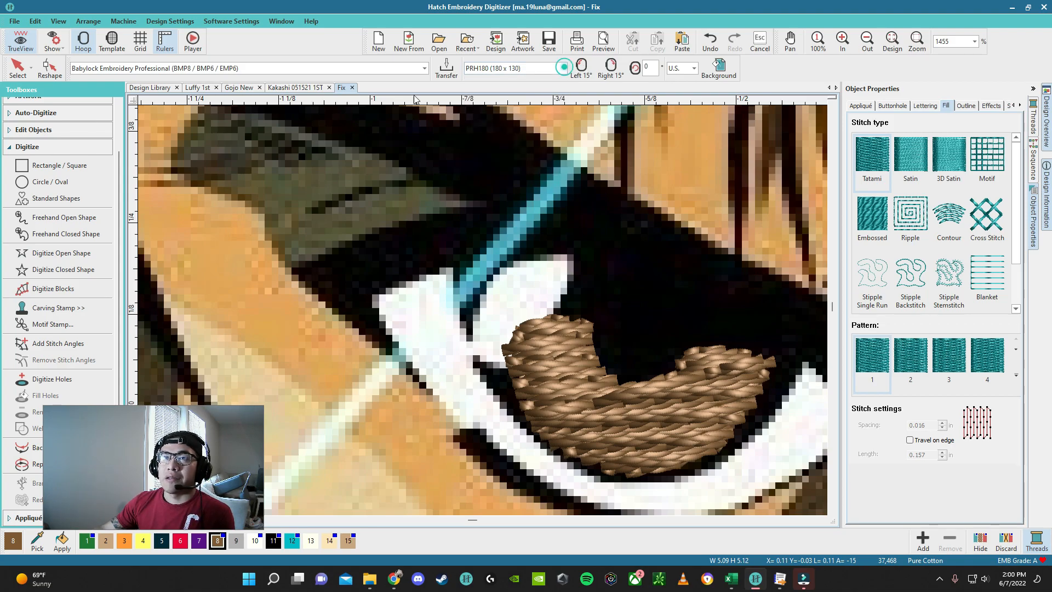
Step: Examine the whole design at reduced zoom and check the hoop size options again
scroll(485, 311, "down", 12)
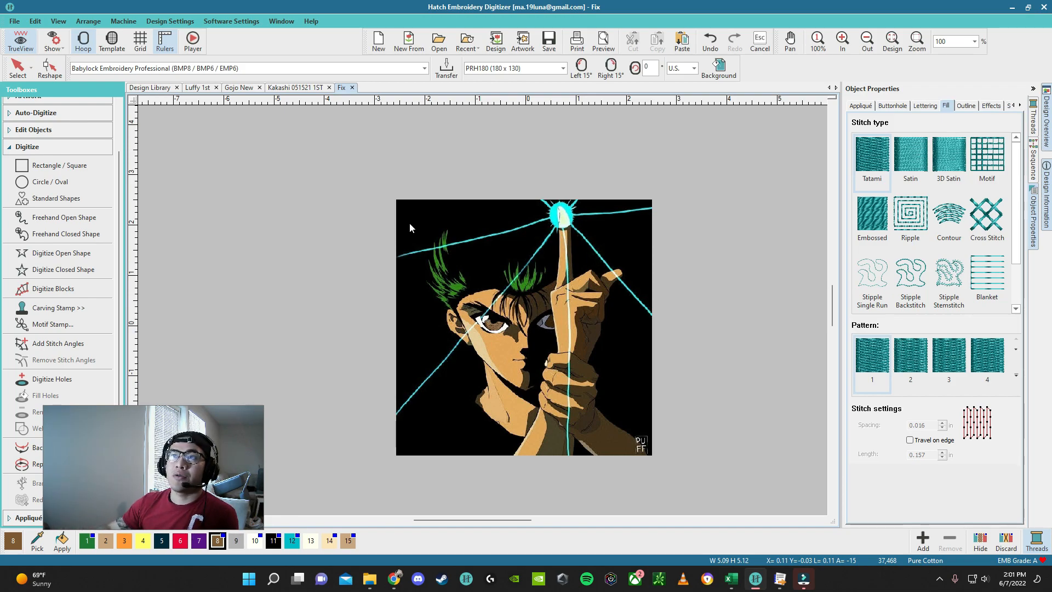
scroll(474, 304, "up", 2)
scroll(482, 307, "down", 4)
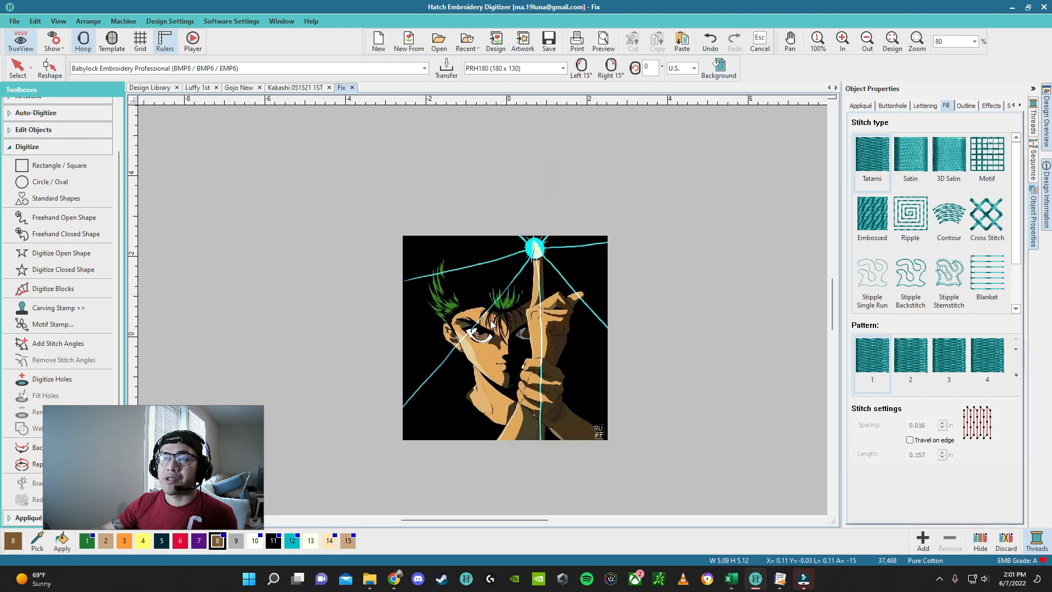
scroll(483, 318, "up", 2)
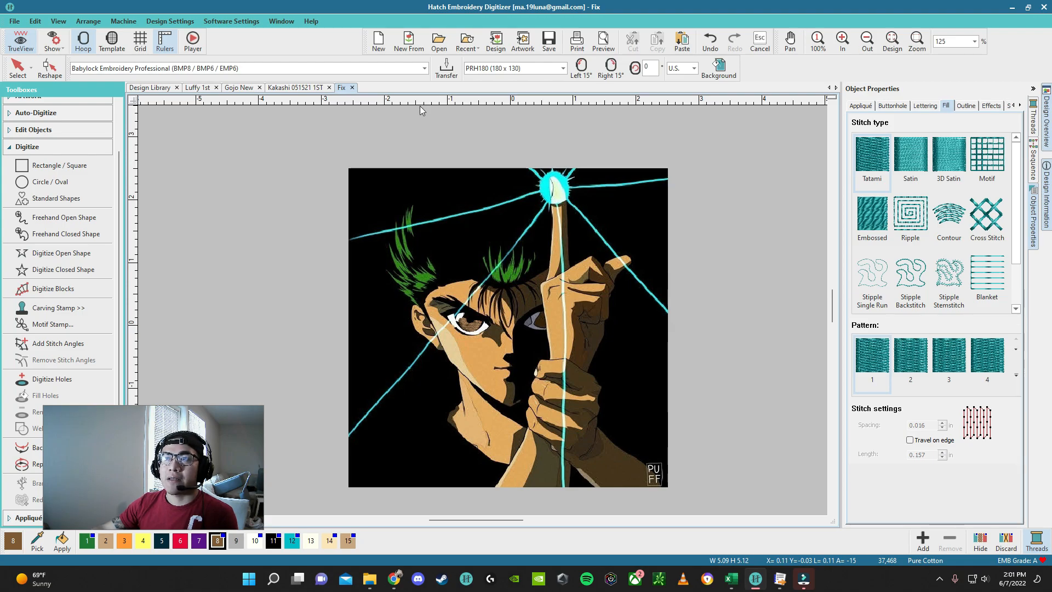
left_click(563, 68)
left_click(563, 68)
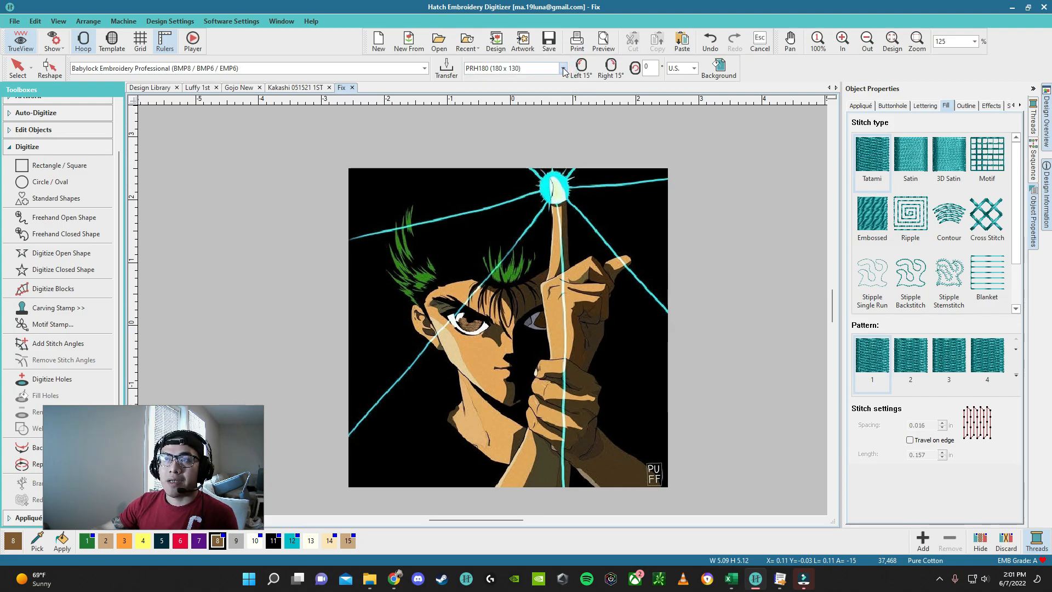
left_click(545, 68)
left_click(543, 69)
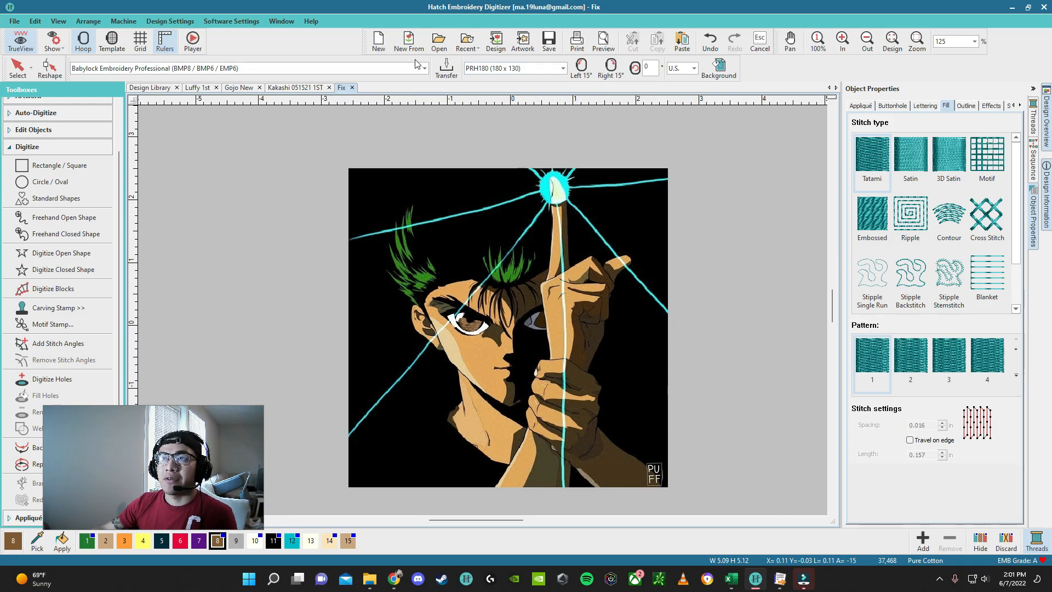
Step: Hide the iris fill and begin a closed Tatami shape in thread color 11 (black), tracing around the pupil and the iris's far upper corner
left_click(551, 480)
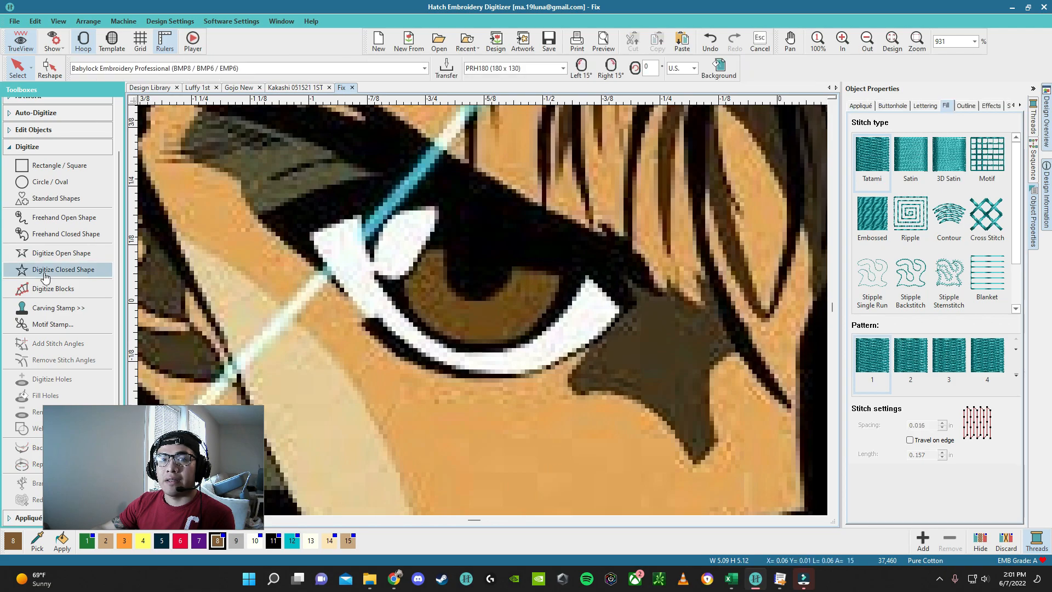
left_click(43, 272)
left_click(272, 540)
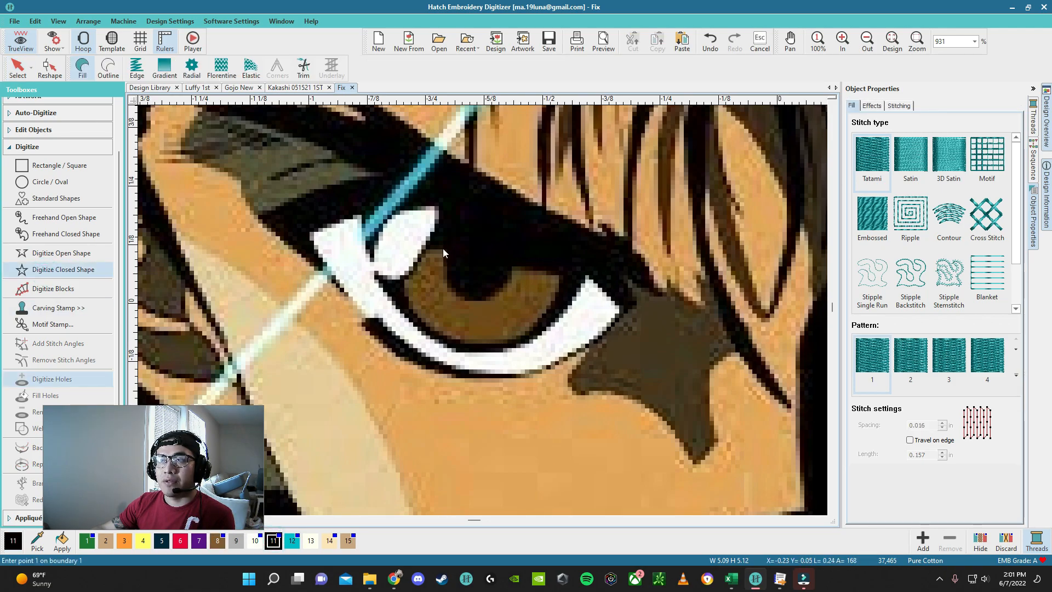
left_click(416, 246)
scroll(436, 250, "up", 3)
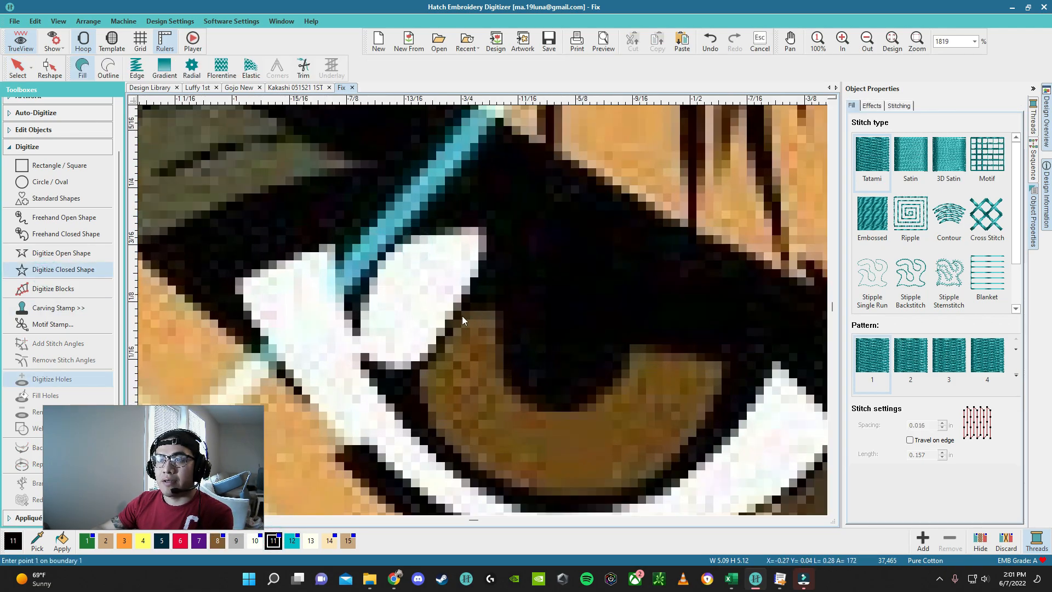
left_click(496, 311)
right_click(520, 389)
right_click(580, 398)
left_click(635, 343)
left_click(730, 361)
left_click(688, 446)
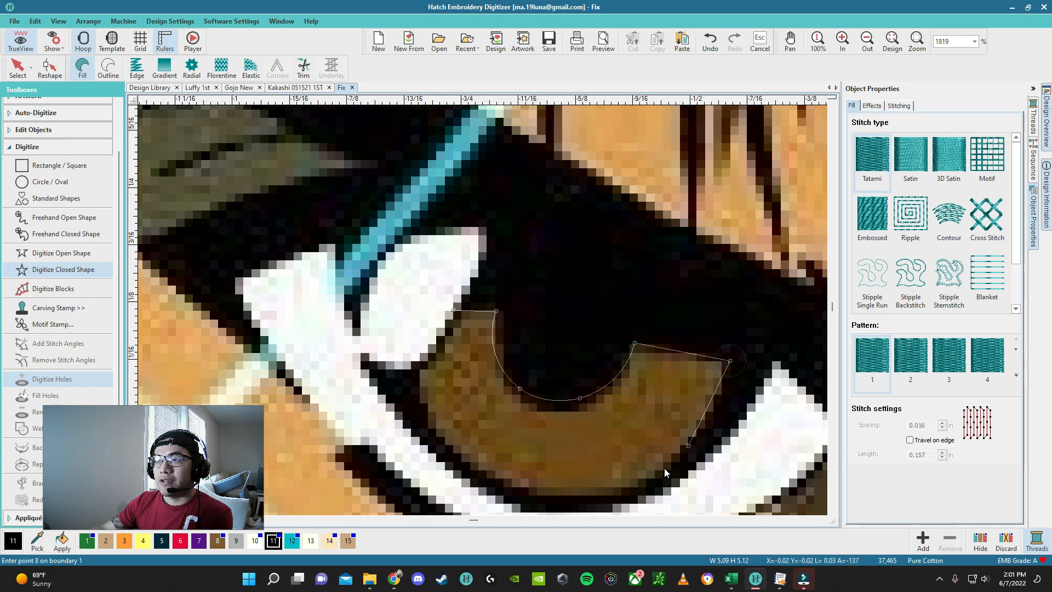
Step: Continue the black outline back along the iris's lower curve and under the white highlight to the highlight's lower tip
key("c")
right_click(465, 327)
right_click(393, 324)
right_click(306, 264)
right_click(289, 230)
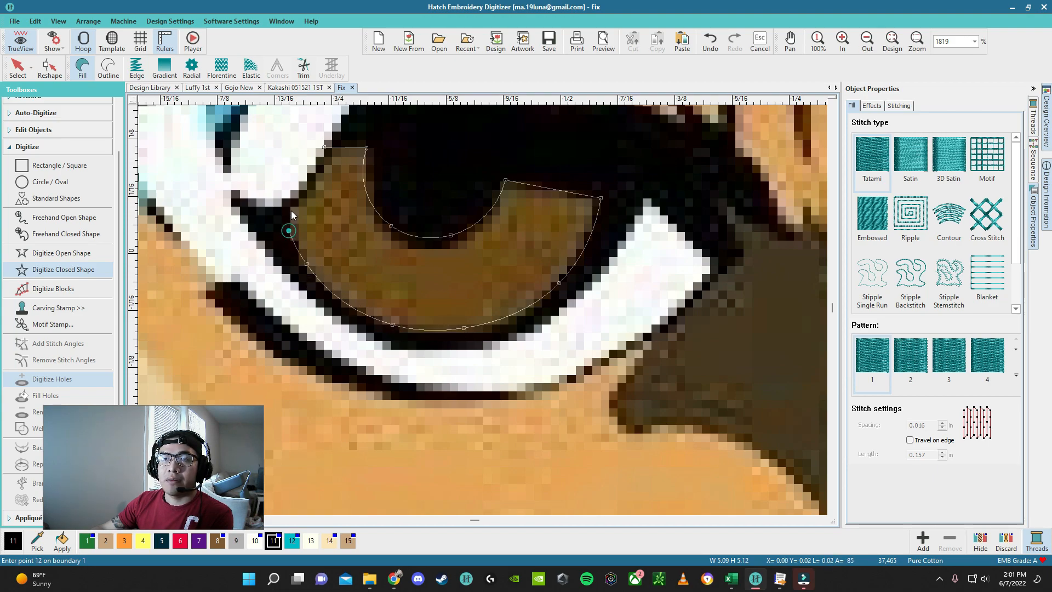
left_click(294, 194)
right_click(273, 203)
left_click(233, 189)
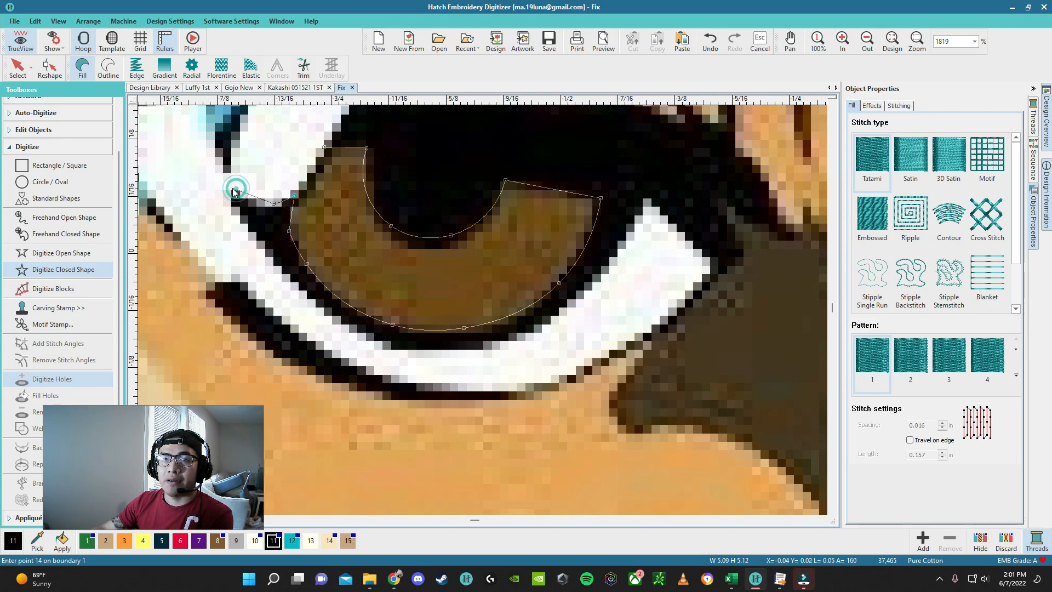
Step: Trace the outer edge of the black iris rim along the eye white's inner boundary toward the opposite side
left_click(250, 232)
left_click(304, 296)
right_click(372, 339)
right_click(434, 348)
right_click(528, 323)
right_click(598, 277)
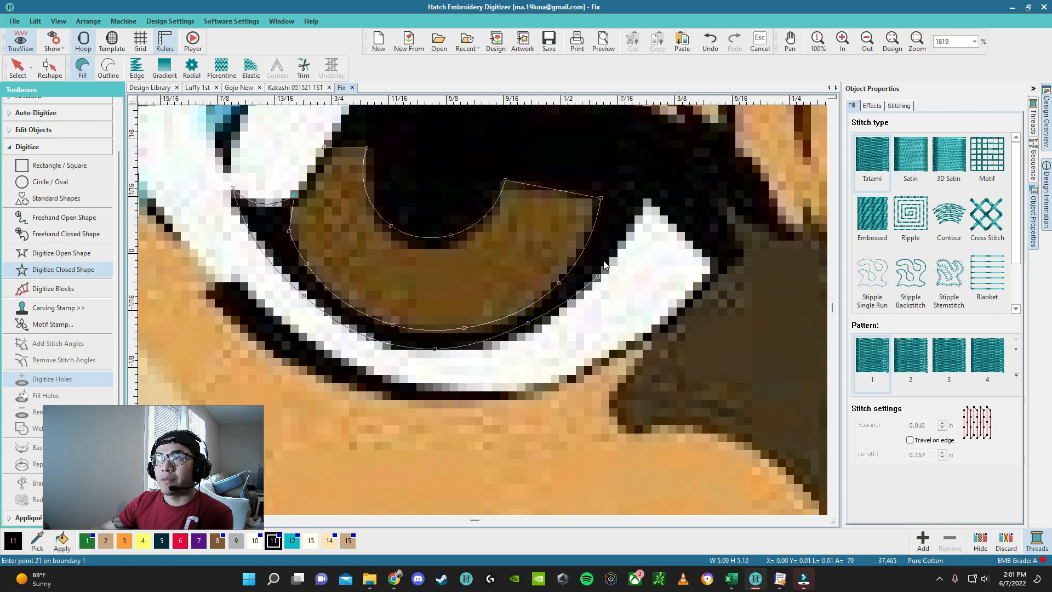
Step: Carry the black outline past the eye white's upper tip and around the upper eyelid, and close the shape
left_click(648, 197)
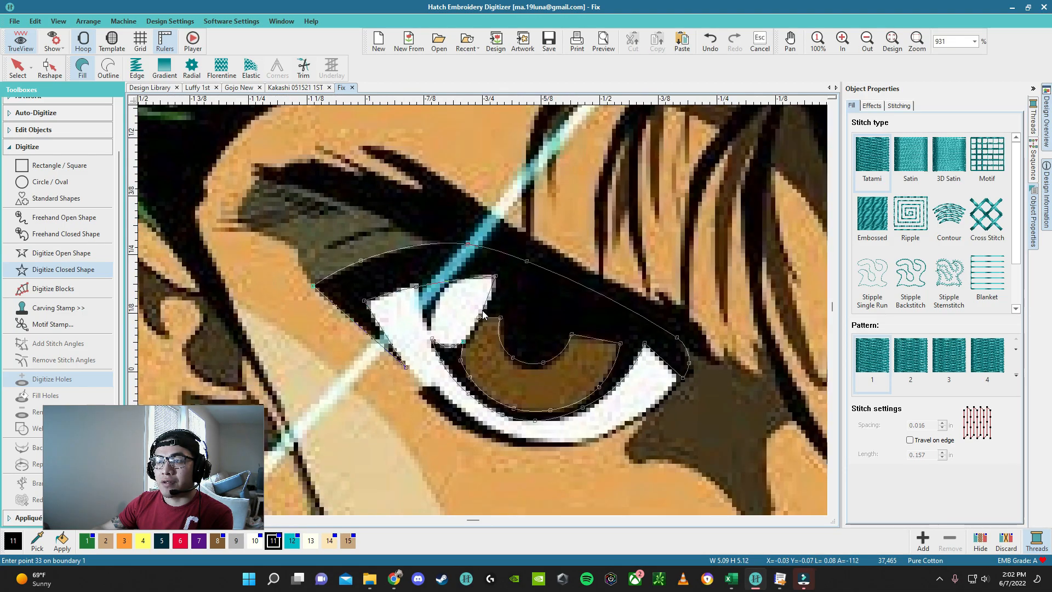
scroll(482, 310, "up", 2)
key("Return")
scroll(484, 315, "down", 1)
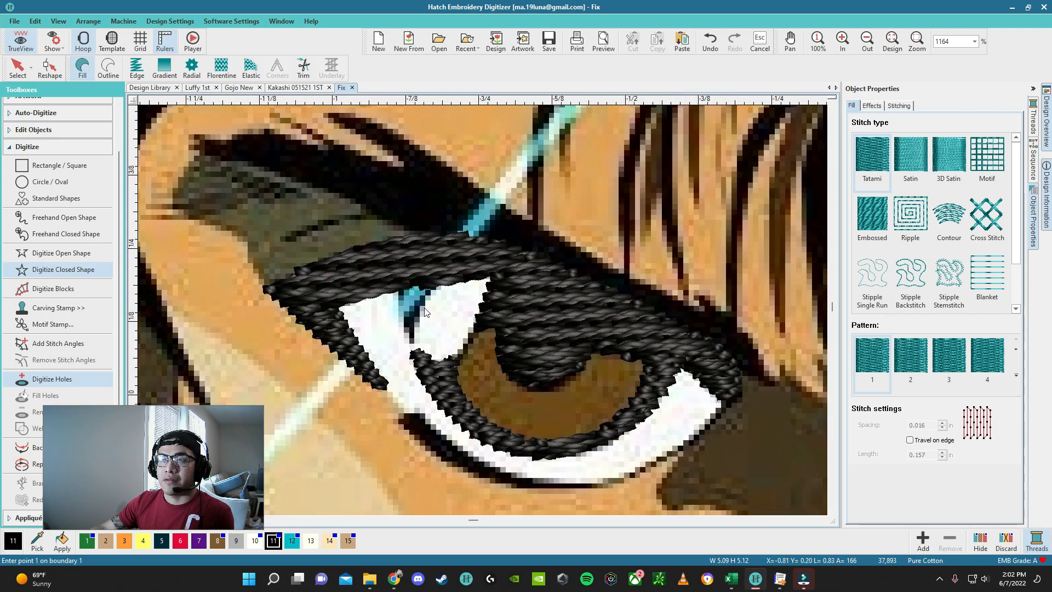
Step: Reshape the black eyelid fill by adding corner and curve points, forming a wedge down between the eye white and the highlight
scroll(456, 317, "up", 3)
key("h")
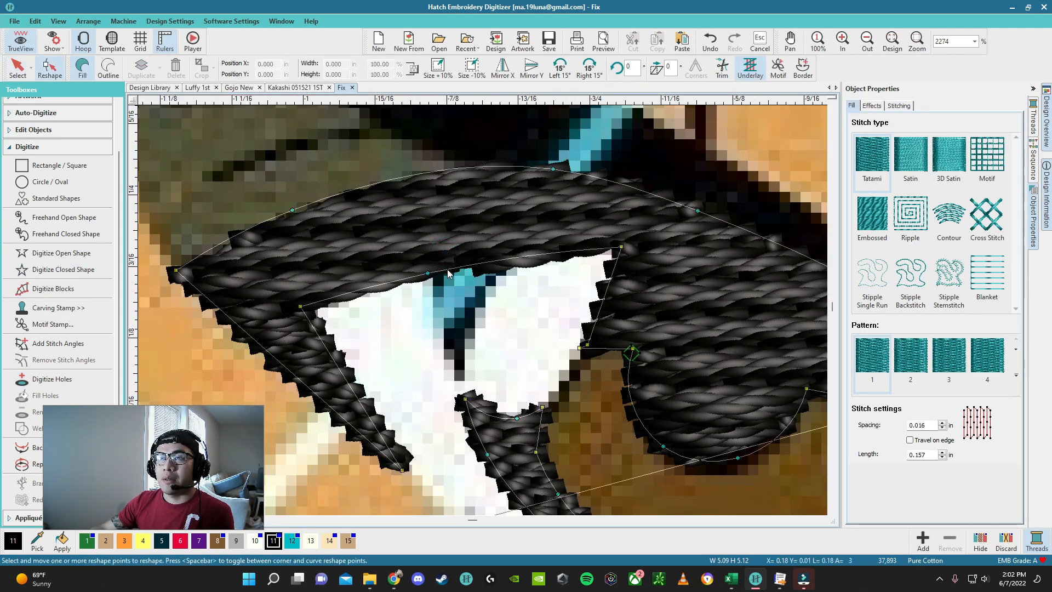
right_click(521, 257)
left_click(433, 272)
left_click_drag(459, 268, 462, 376)
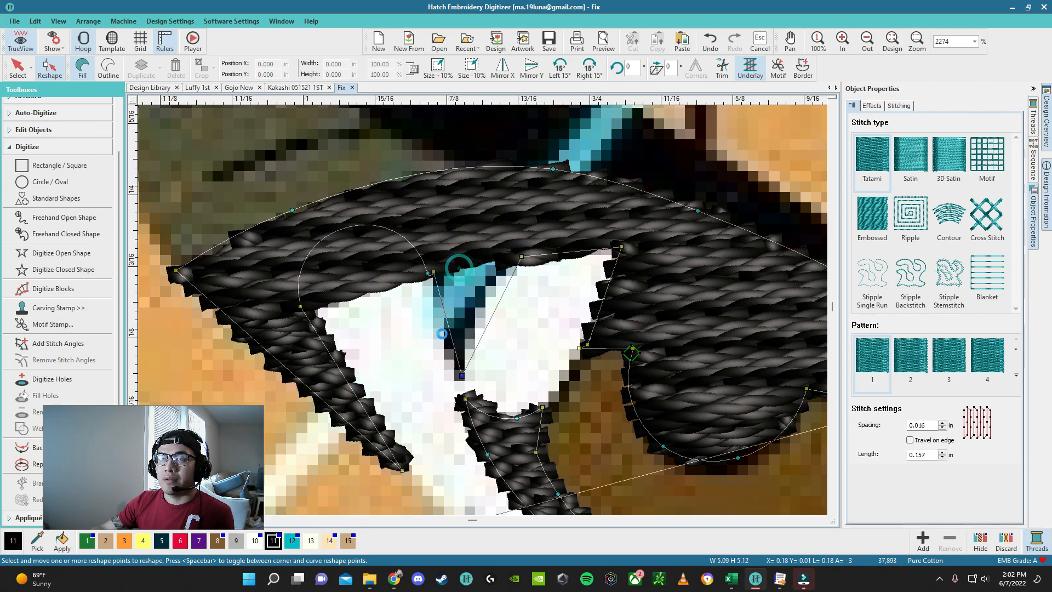
left_click_drag(428, 272, 408, 278)
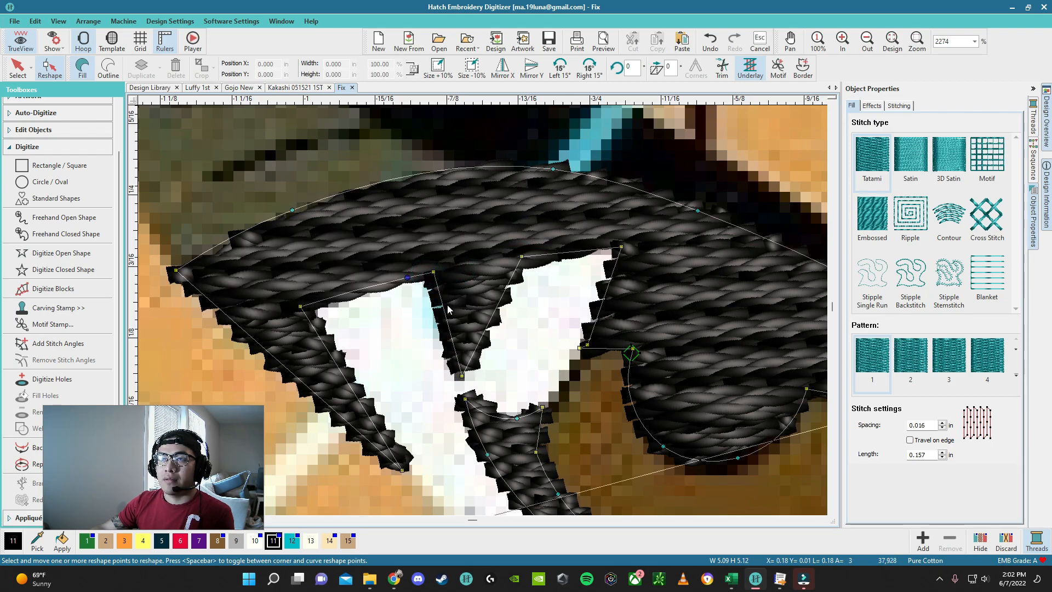
left_click_drag(445, 312, 481, 299)
right_click(493, 316)
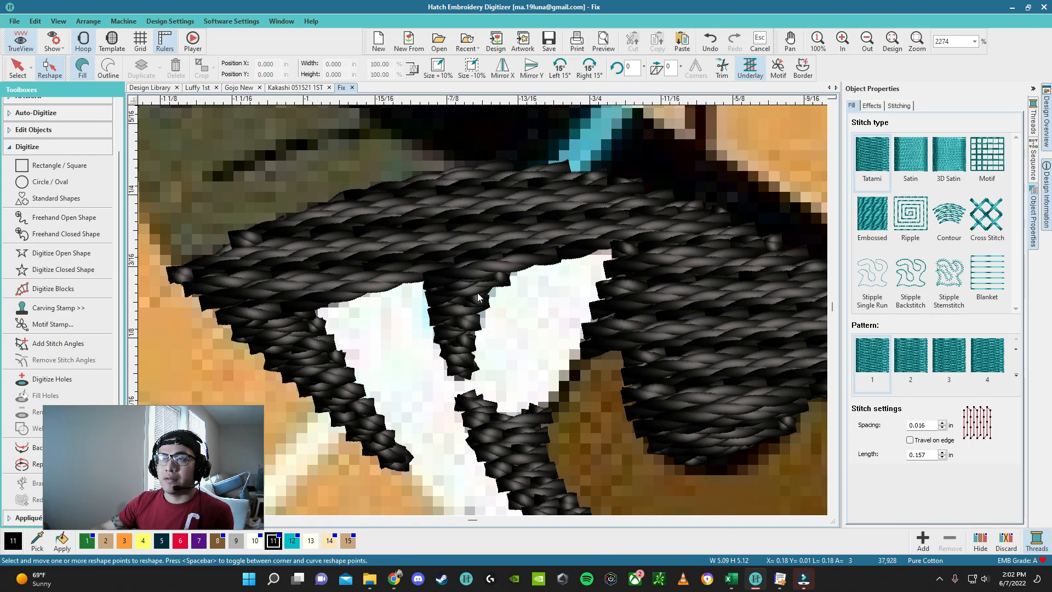
key("Escape")
scroll(482, 307, "down", 12)
scroll(485, 314, "up", 4)
scroll(483, 314, "up", 2)
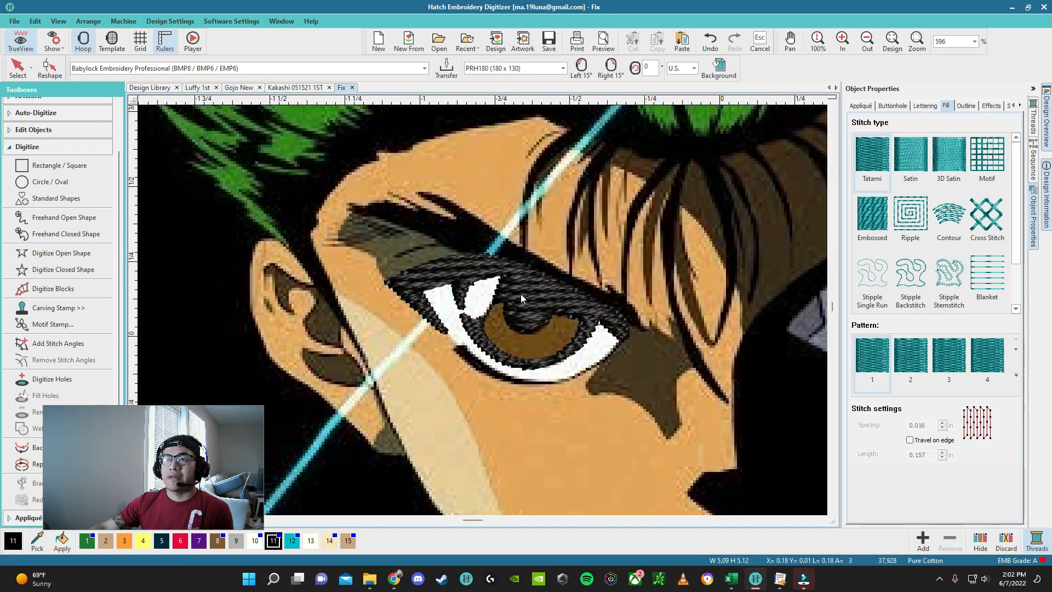
Step: Hide the displayed eye fills so the artwork underneath is exposed
right_click(520, 293)
left_click(561, 466)
left_click(560, 465)
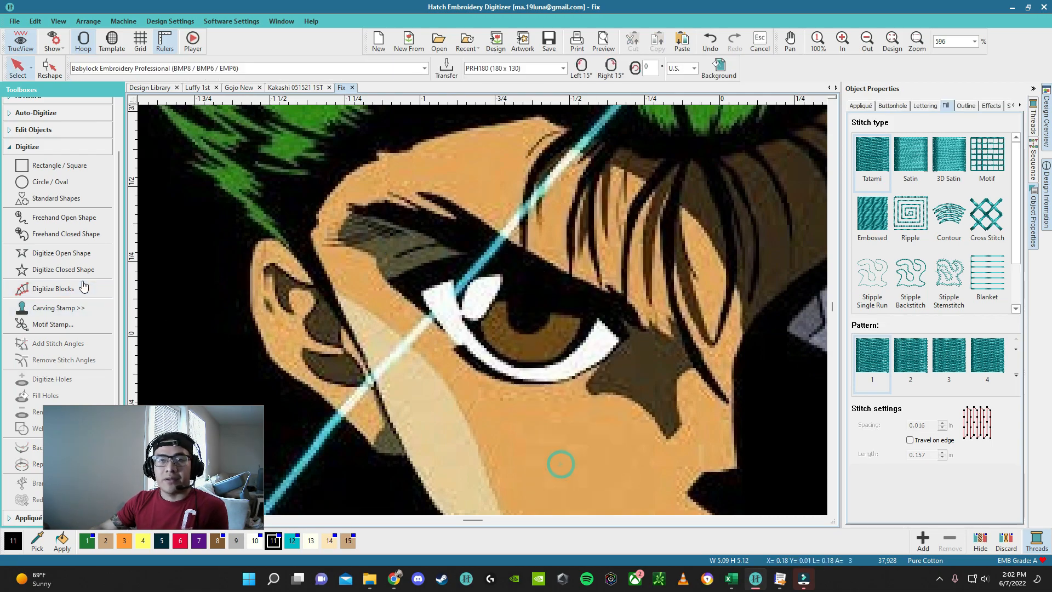
Step: Digitize a closed shape in white thread 10 around the eye's teardrop highlight beside the iris
left_click(63, 269)
scroll(463, 286, "up", 8)
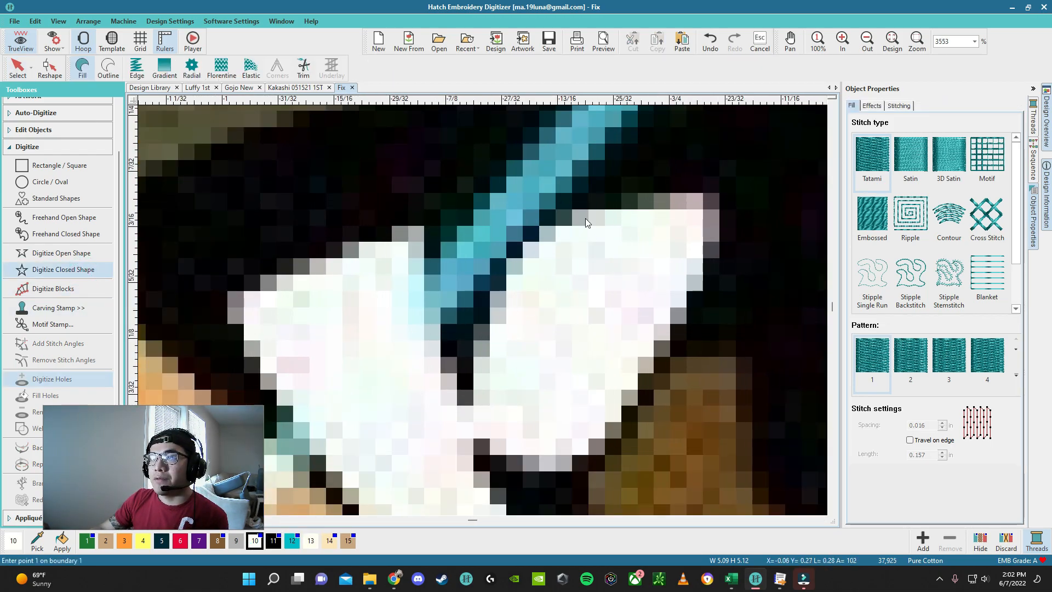
left_click(592, 212)
right_click(516, 264)
left_click(480, 349)
right_click(495, 455)
right_click(547, 468)
right_click(672, 349)
left_click(711, 201)
left_click(594, 211)
key("Return")
scroll(594, 210, "down", 4)
key("Escape")
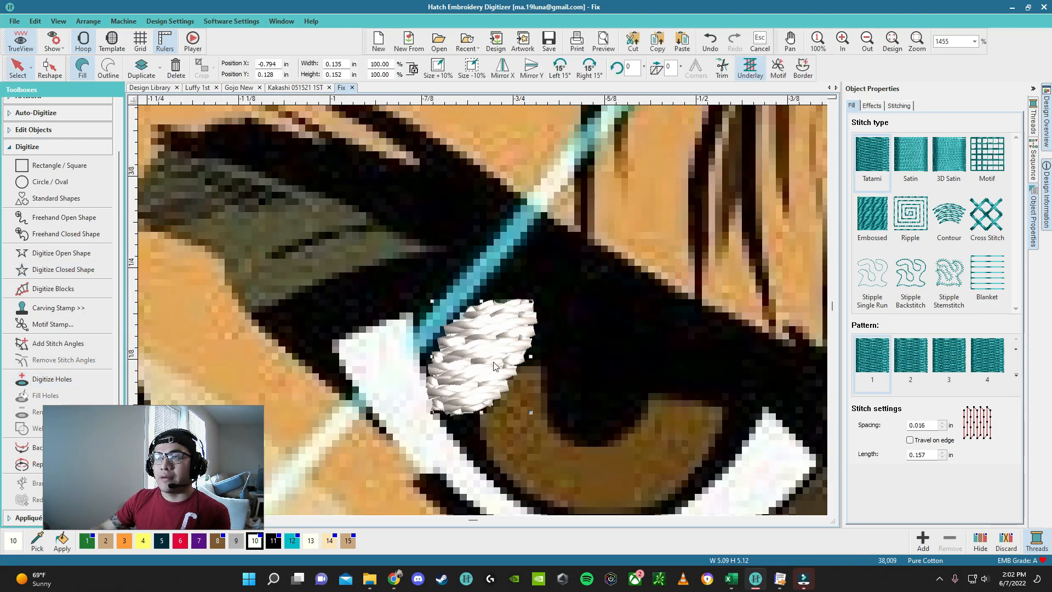
Step: Set the highlight's stitch type to Satin and add a custom stitch angle to it
left_click(911, 159)
scroll(481, 310, "down", 6)
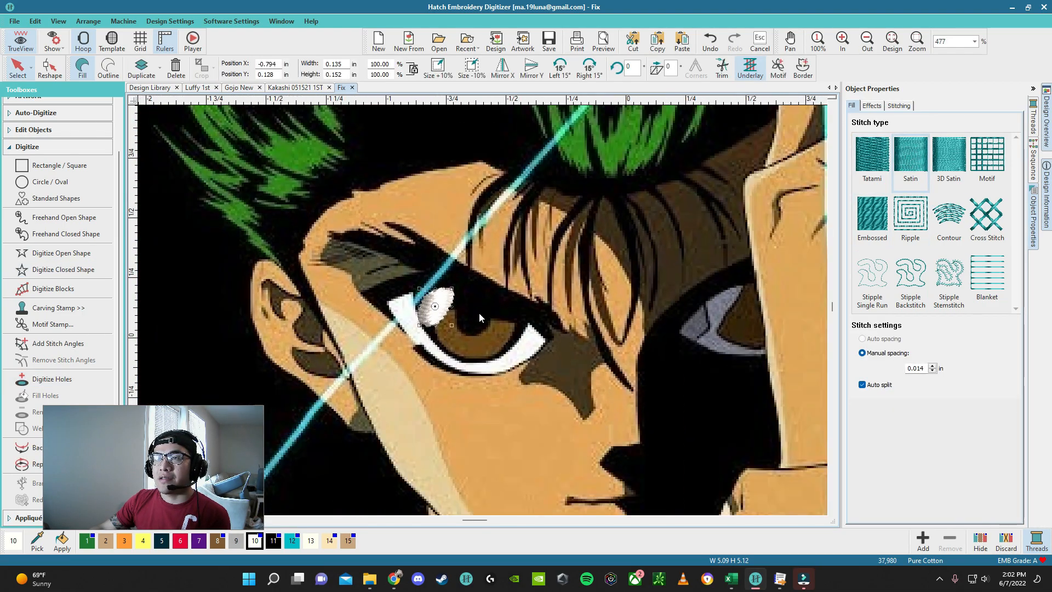
scroll(482, 310, "up", 4)
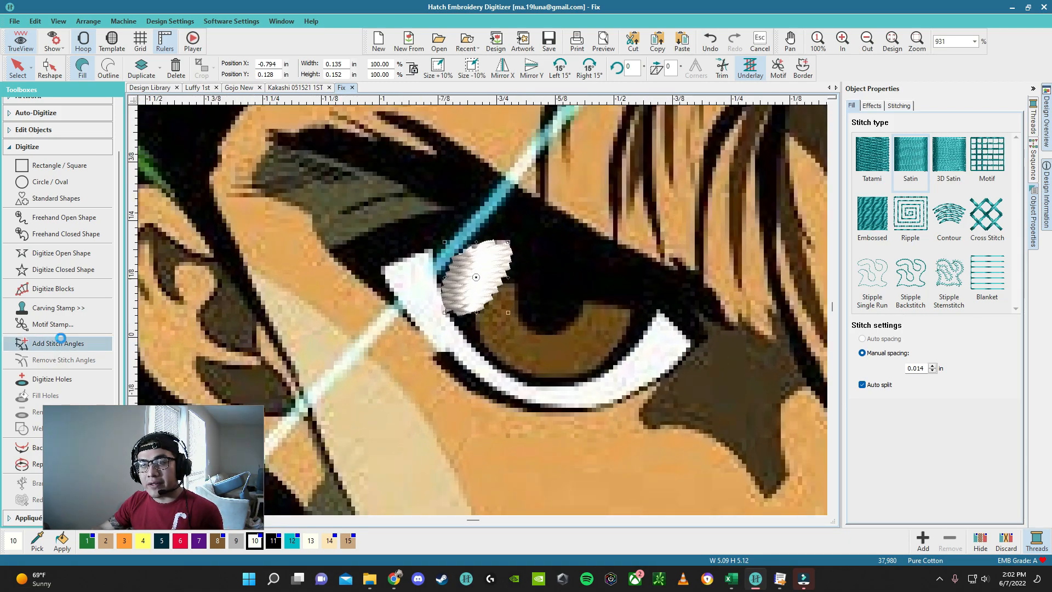
key("Escape")
scroll(482, 315, "down", 4)
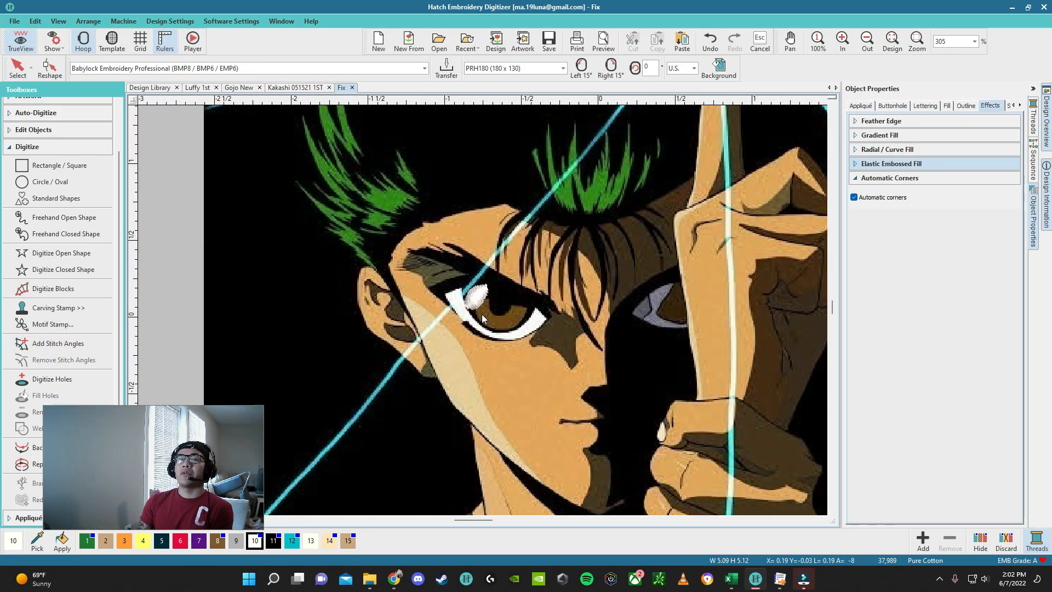
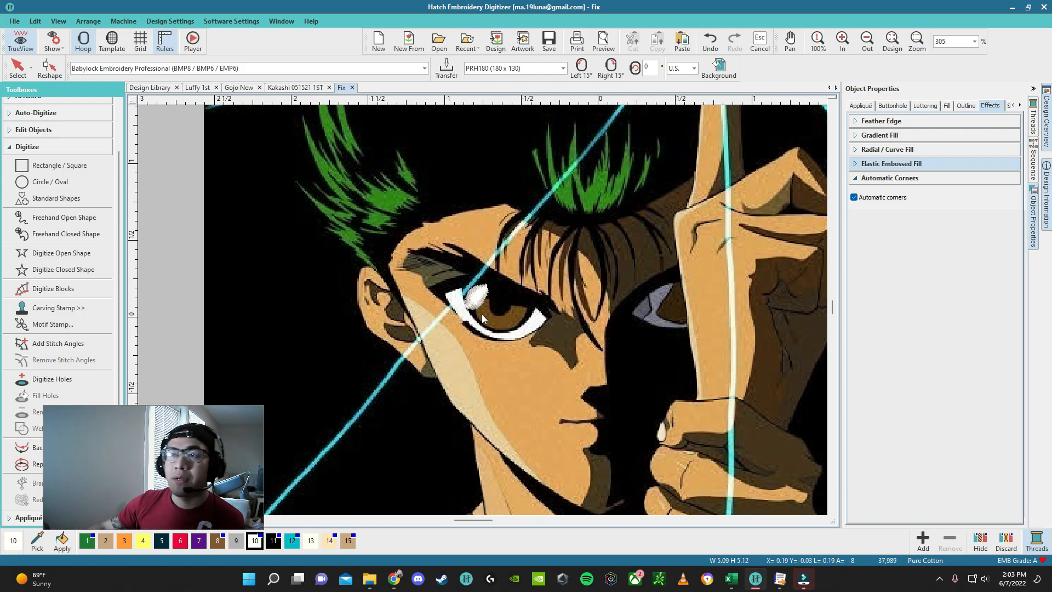
Step: Unhide all embroidery objects and inspect how the stitched highlight looks against the rest of the eye
scroll(483, 311, "up", 1)
scroll(483, 311, "up", 2)
key("Escape")
right_click(483, 310)
left_click(535, 502)
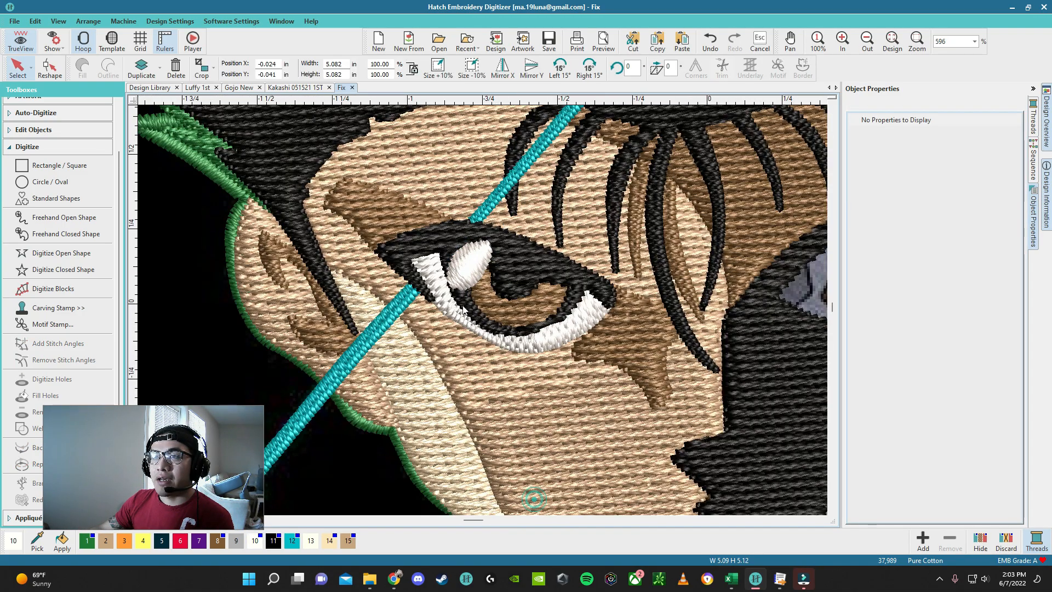
scroll(483, 311, "down", 4)
scroll(482, 310, "up", 5)
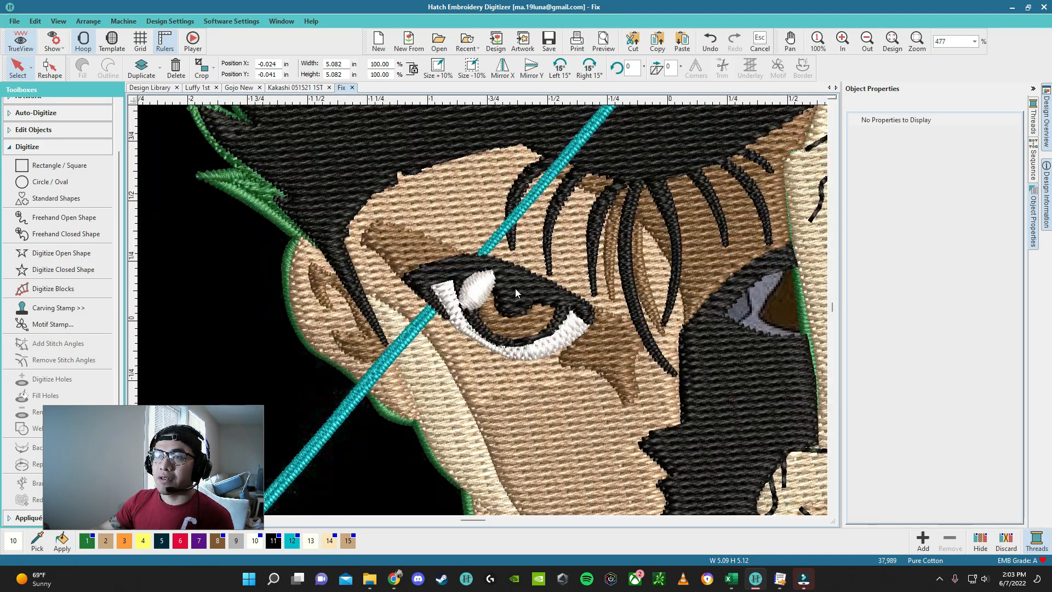
scroll(483, 310, "down", 5)
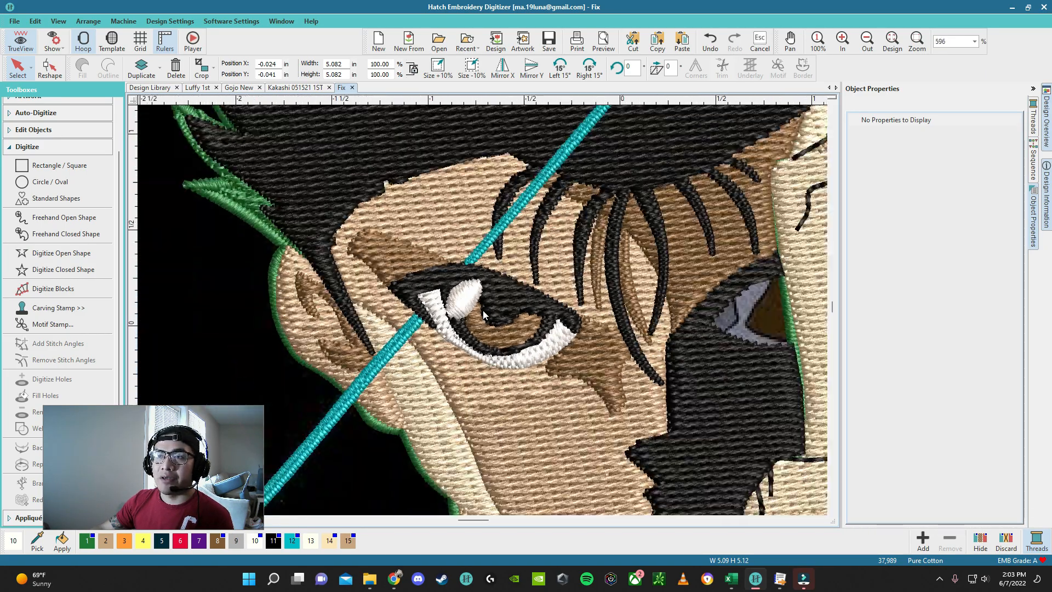
scroll(483, 311, "up", 6)
scroll(482, 311, "down", 6)
scroll(483, 310, "up", 3)
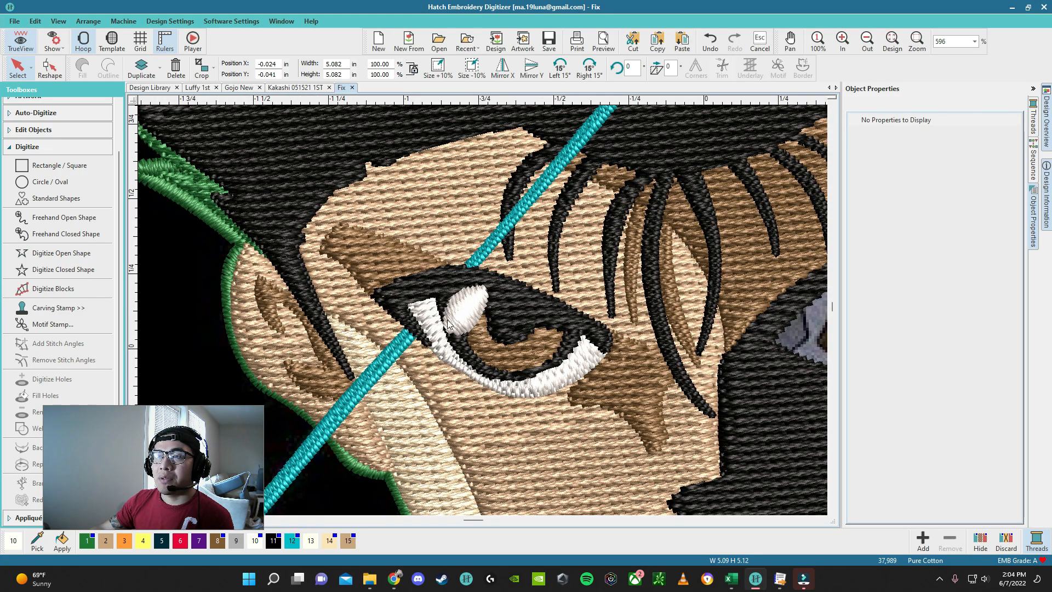
Step: Try moving the white highlight down onto the iris, and undo the move
left_click(468, 309)
scroll(482, 310, "up", 3)
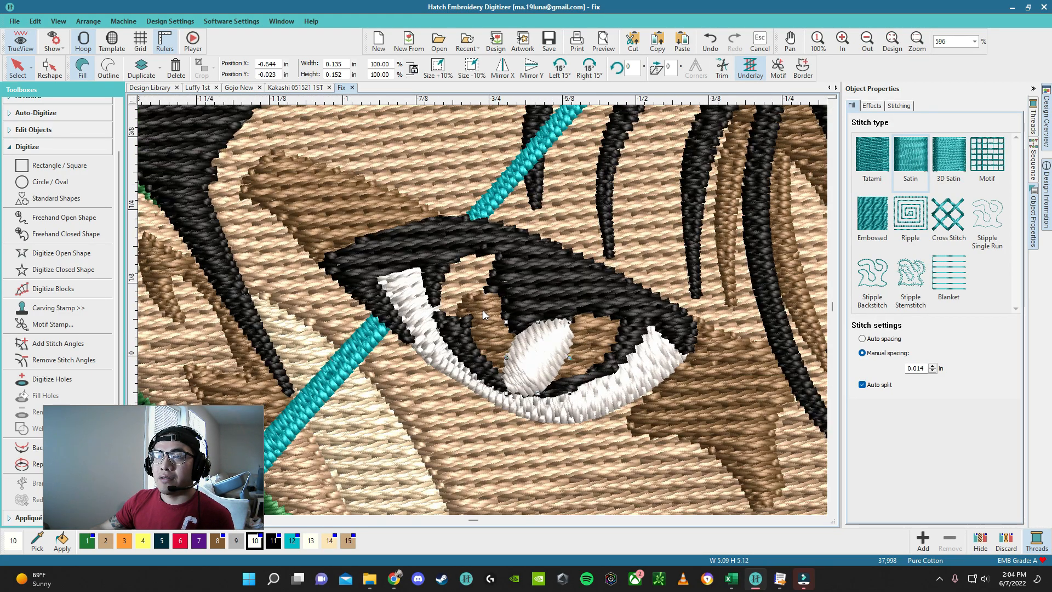
key("ctrl+z")
key("ctrl+y")
key("ctrl+z")
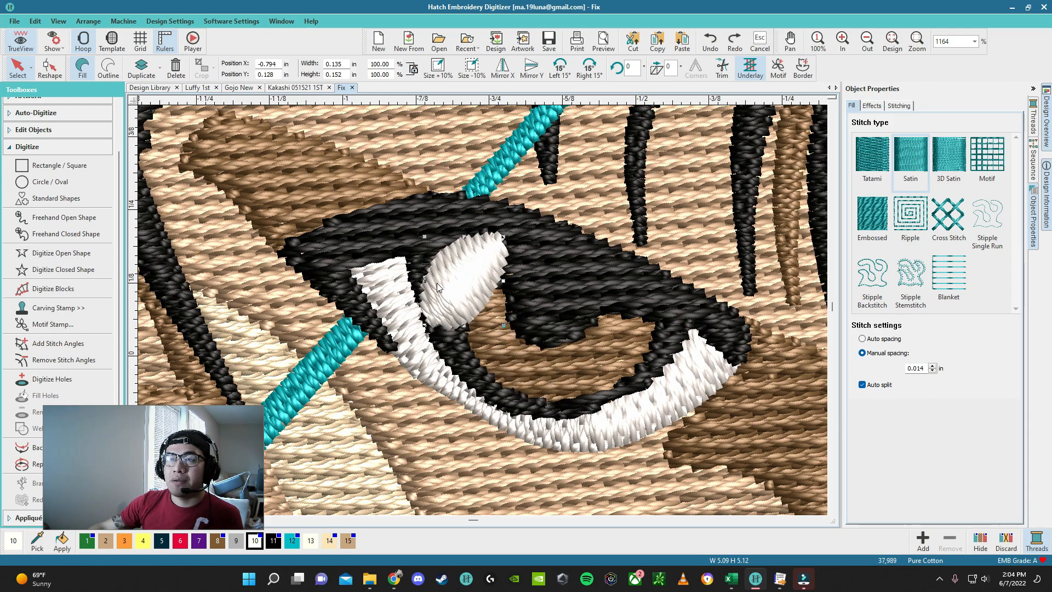
Step: Hide all the embroidery objects to expose the artwork around the eye and eyebrow
scroll(405, 201, "down", 4)
left_click(237, 281)
right_click(237, 282)
left_click(282, 467)
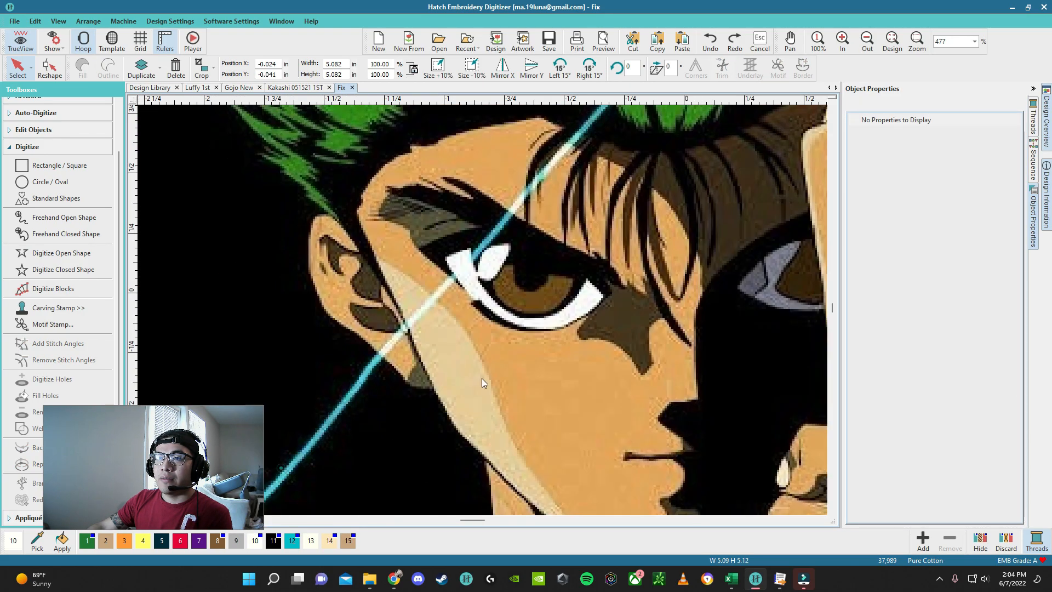
scroll(298, 314, "up", 1)
Step: Start a closed Satin shape in black thread 11, tracing the eyebrow's lower edge from its inner end to its outer tip
left_click(61, 270)
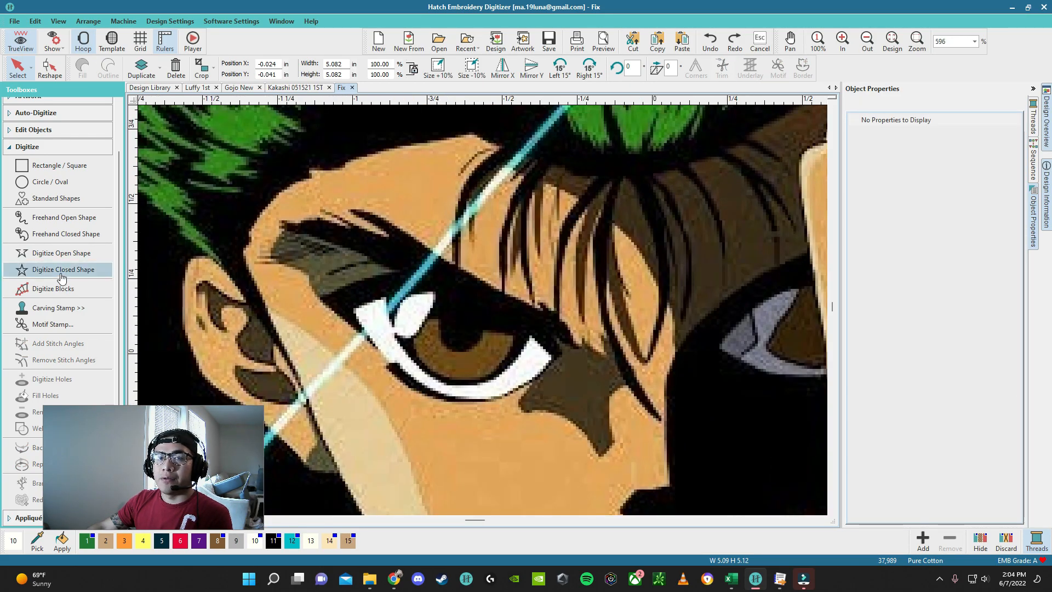
left_click(267, 542)
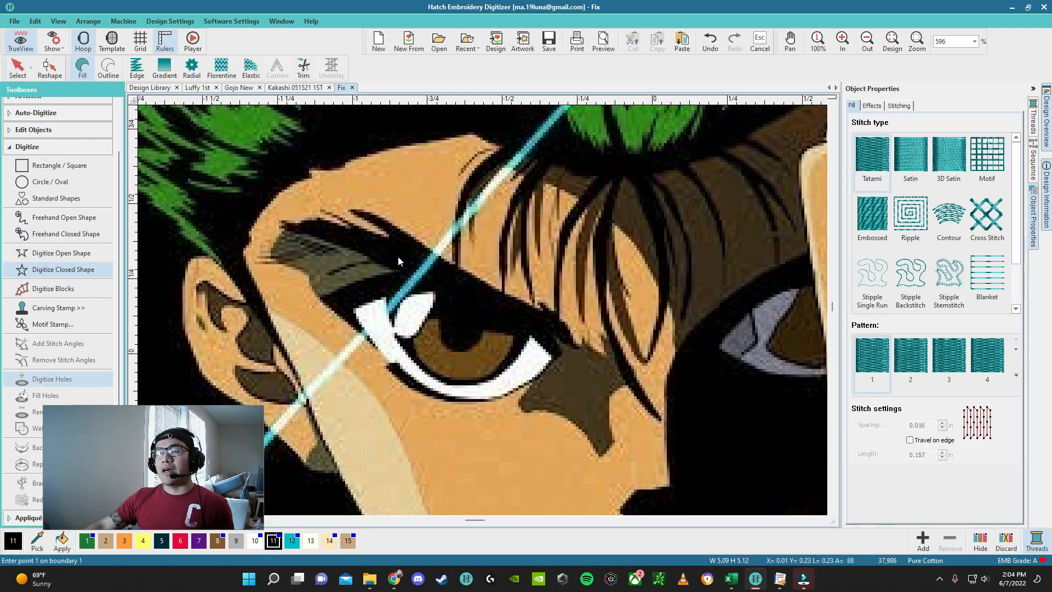
left_click(910, 169)
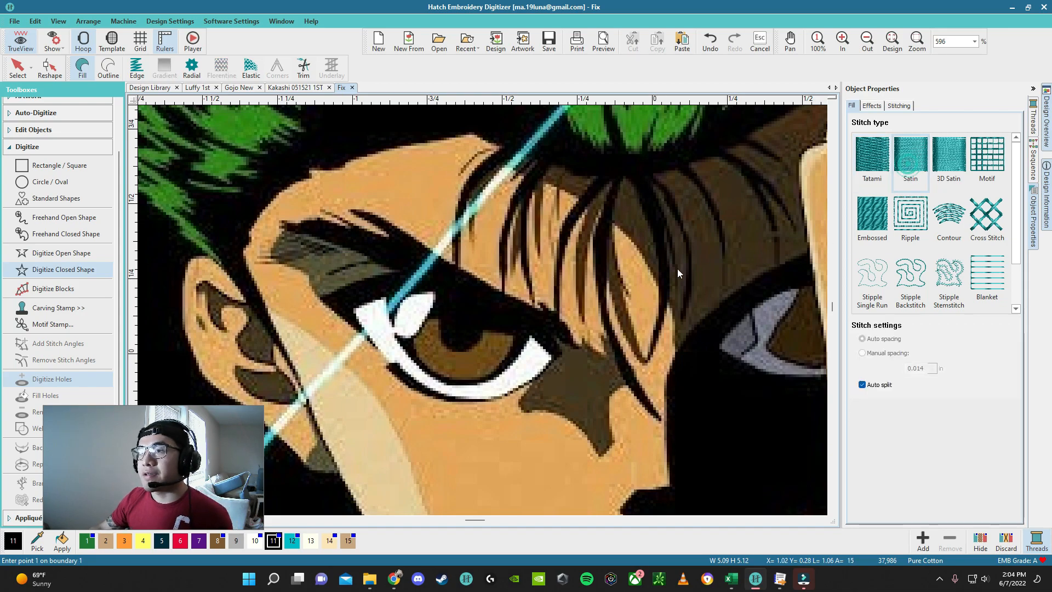
scroll(482, 310, "up", 4)
left_click(575, 360)
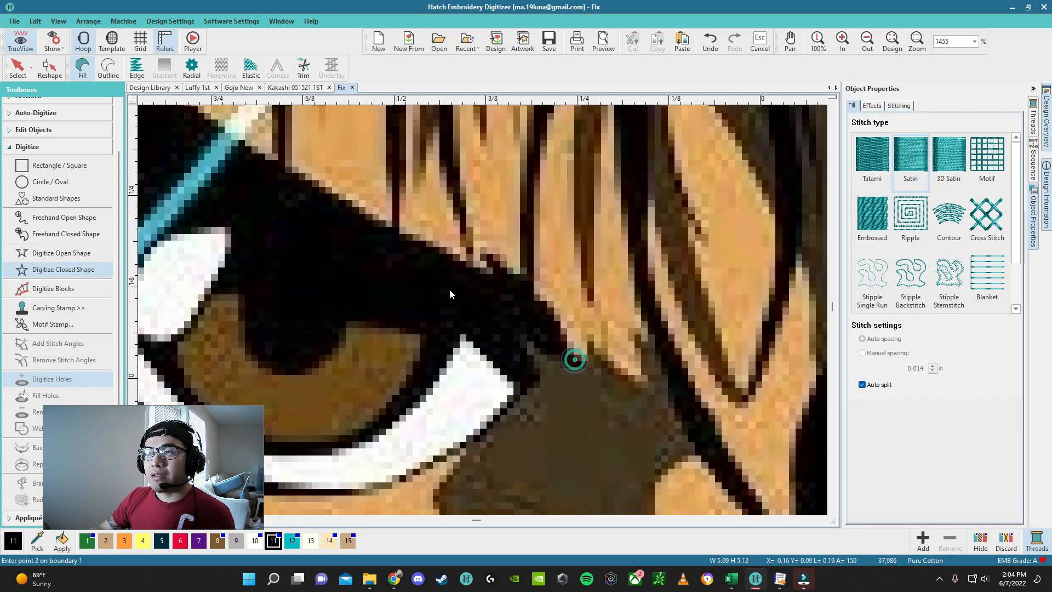
scroll(444, 295, "down", 2)
left_click(400, 267)
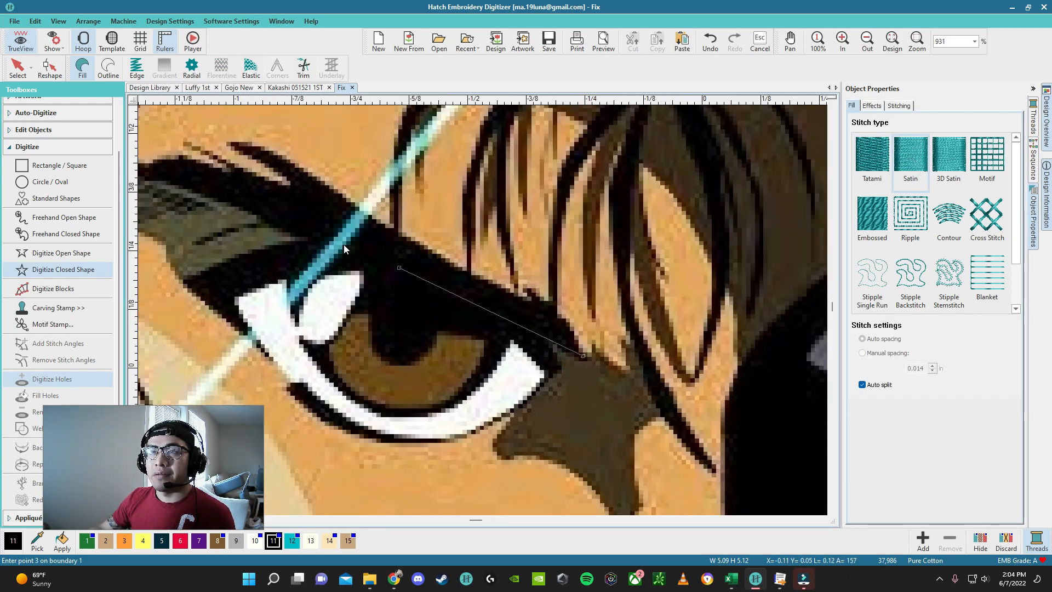
left_click(310, 239)
scroll(485, 329, "down", 3)
scroll(485, 325, "up", 4)
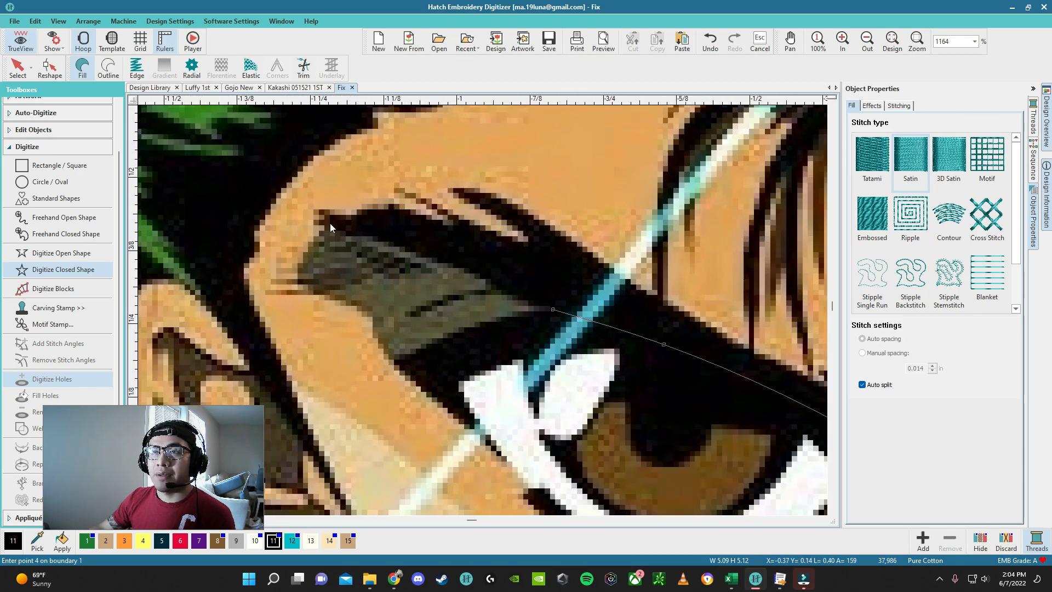
left_click(311, 216)
Step: Trace back along the eyebrow's upper edge, around the notch between the split hair strands and past the cyan beam
left_click(411, 213)
left_click(531, 242)
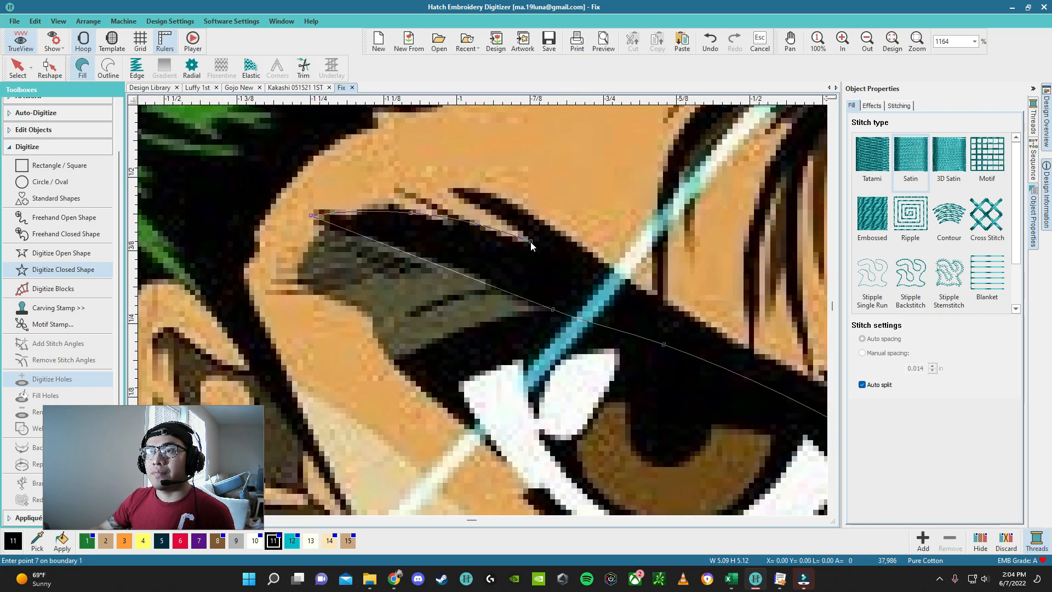
left_click(446, 188)
left_click(521, 207)
left_click(571, 236)
scroll(594, 244, "down", 1)
left_click(536, 351)
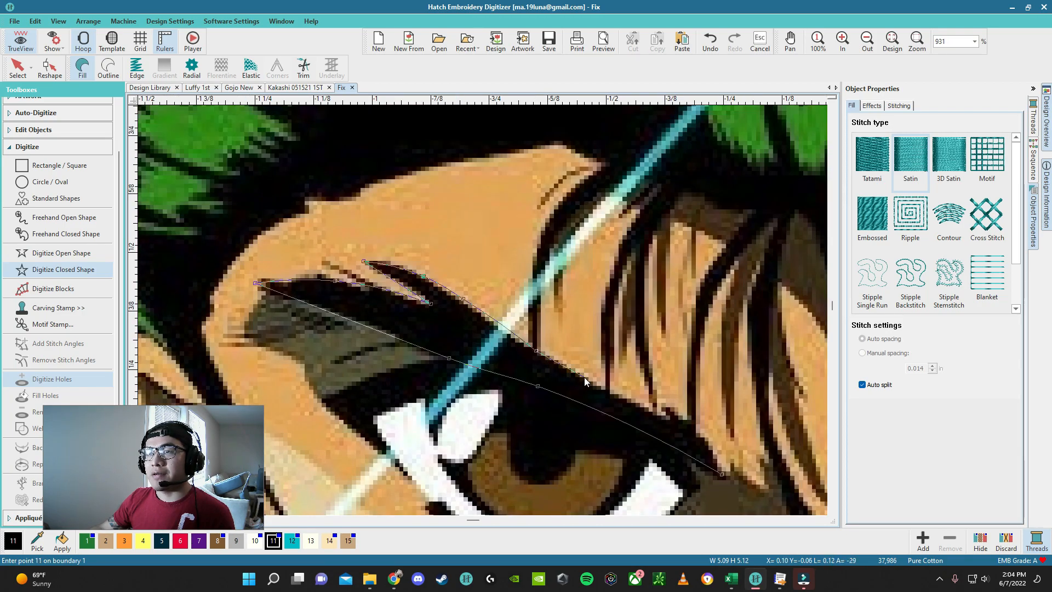
Step: Continue the outline along the eyebrow's upper edge to its inner end and close the shape
scroll(585, 378, "up", 1)
scroll(508, 324, "down", 1)
scroll(482, 310, "up", 1)
scroll(482, 310, "down", 1)
left_click(544, 337)
scroll(545, 337, "up", 1)
scroll(579, 359, "down", 1)
left_click(579, 359)
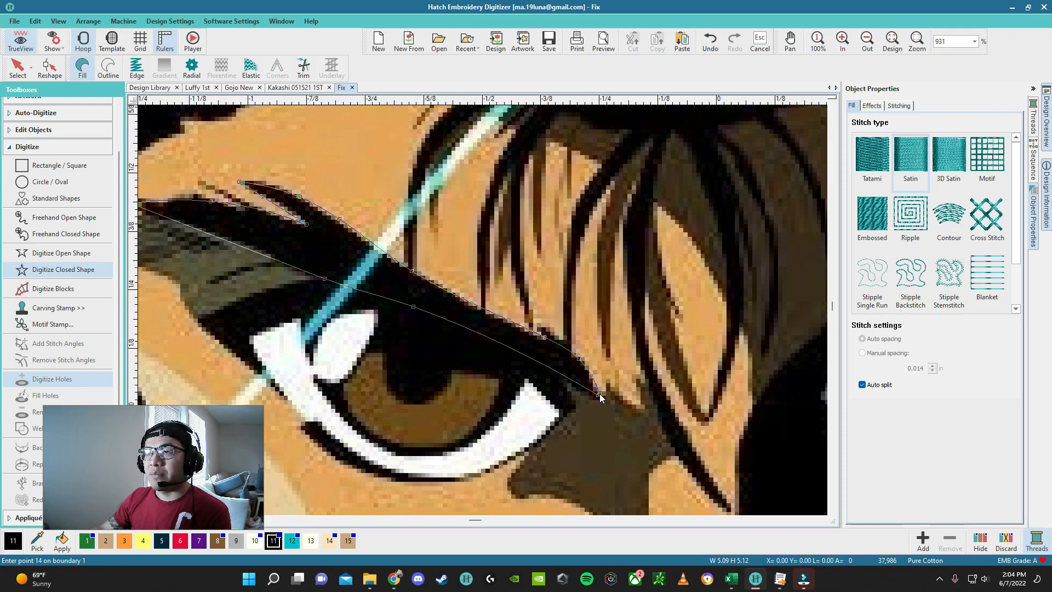
key("Return")
Step: Check the new eyebrow fill against the surrounding artwork and leave the drawing command
scroll(482, 310, "down", 3)
scroll(483, 279, "up", 3)
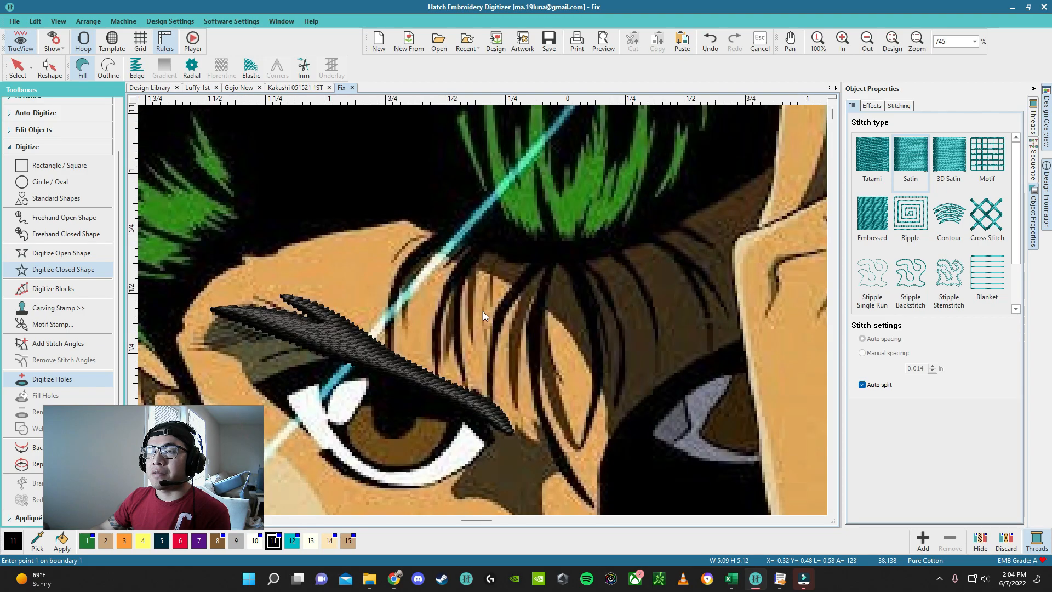
scroll(483, 311, "down", 3)
scroll(560, 293, "up", 2)
scroll(483, 310, "down", 2)
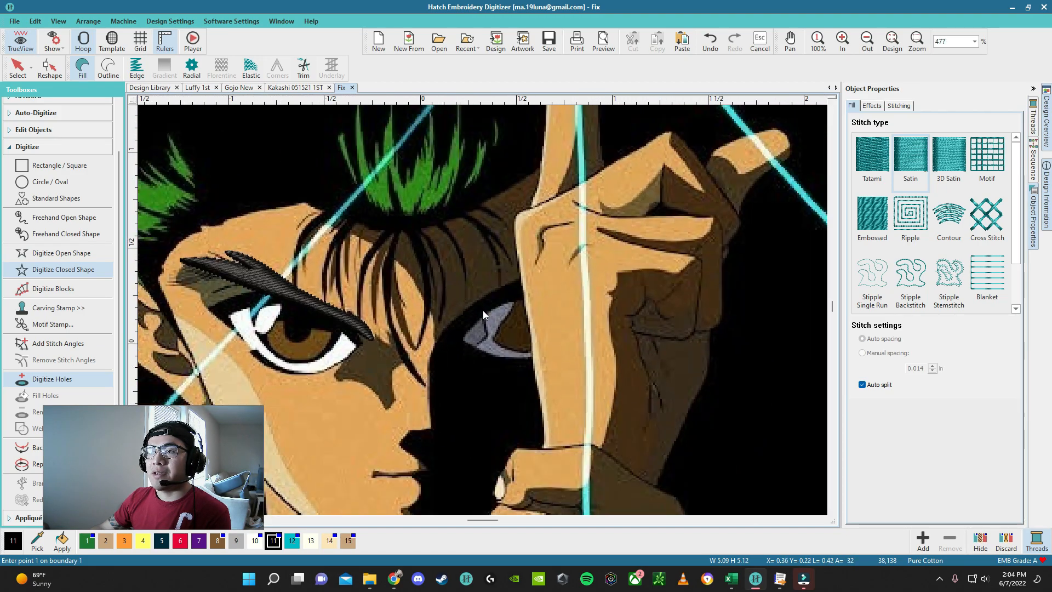
scroll(482, 310, "down", 2)
scroll(485, 303, "up", 2)
scroll(485, 303, "up", 2)
key("Escape")
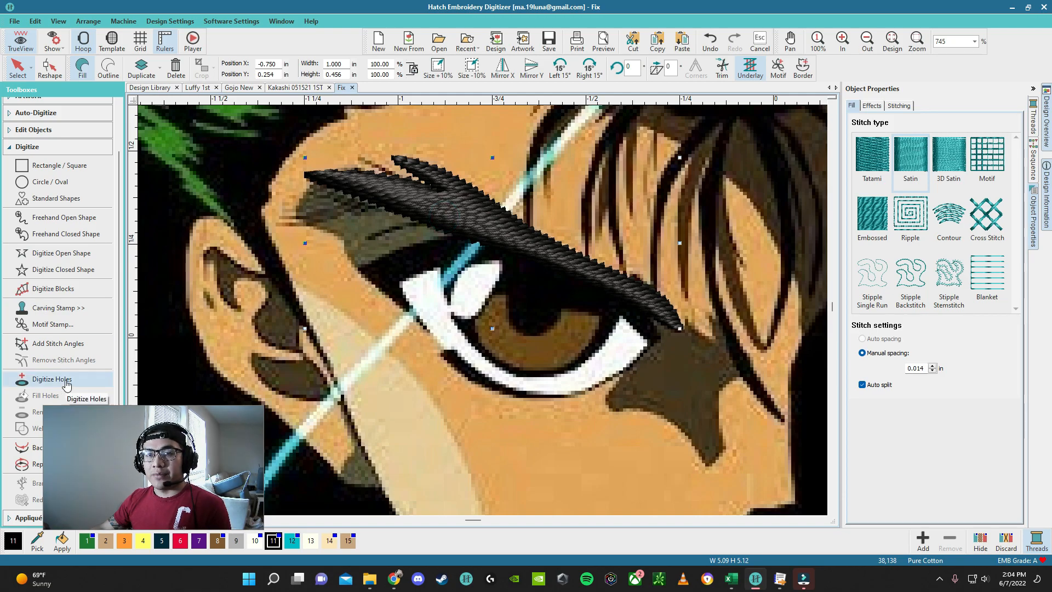
Step: Add three stitch angle lines across the eyebrow, near its outer part, middle and inner end
left_click(58, 343)
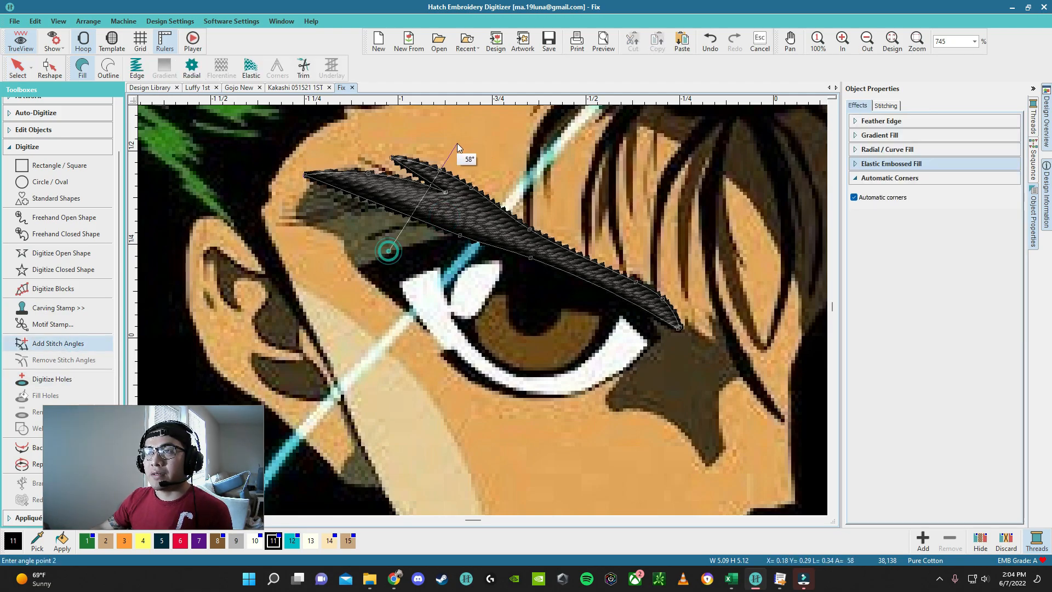
left_click(512, 313)
left_click(593, 184)
left_click(610, 359)
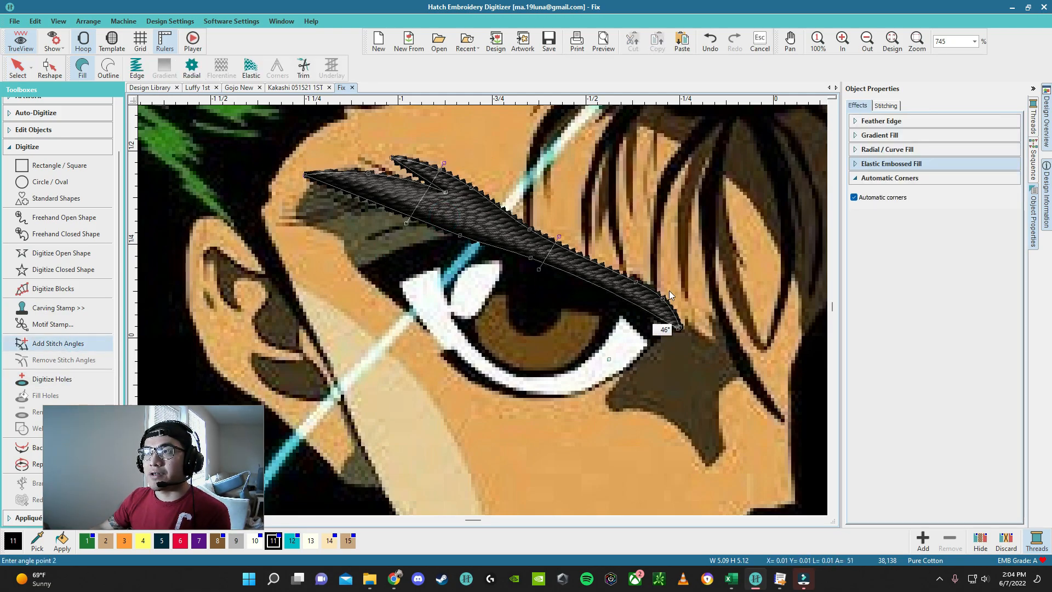
left_click(678, 217)
key("Return")
key("Escape")
Step: Unhide all embroidery objects to view the eyebrow within the whole design
scroll(428, 263, "down", 4)
left_click(276, 301)
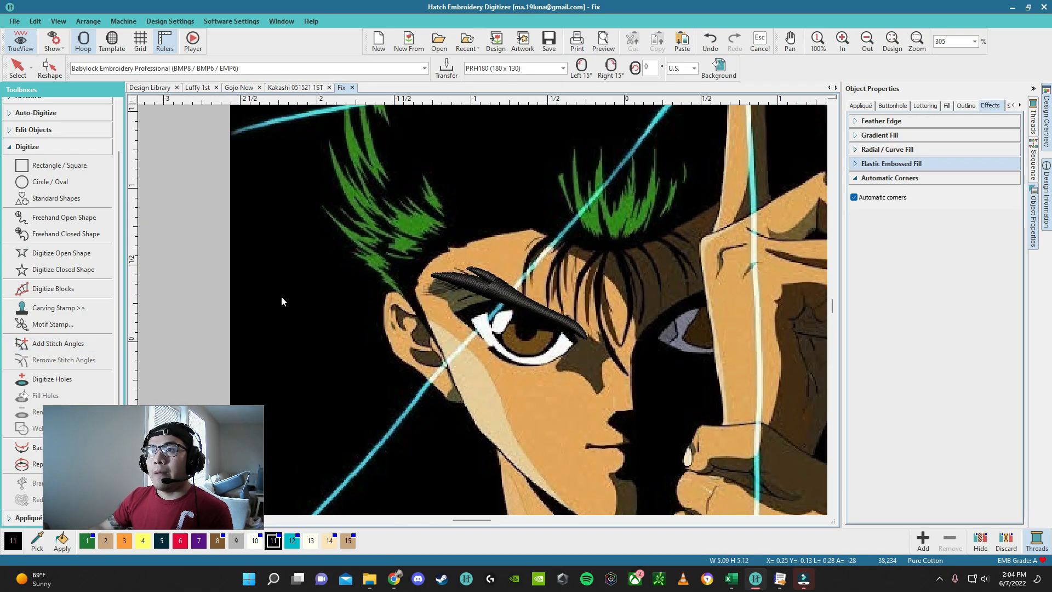
right_click(282, 294)
left_click(321, 466)
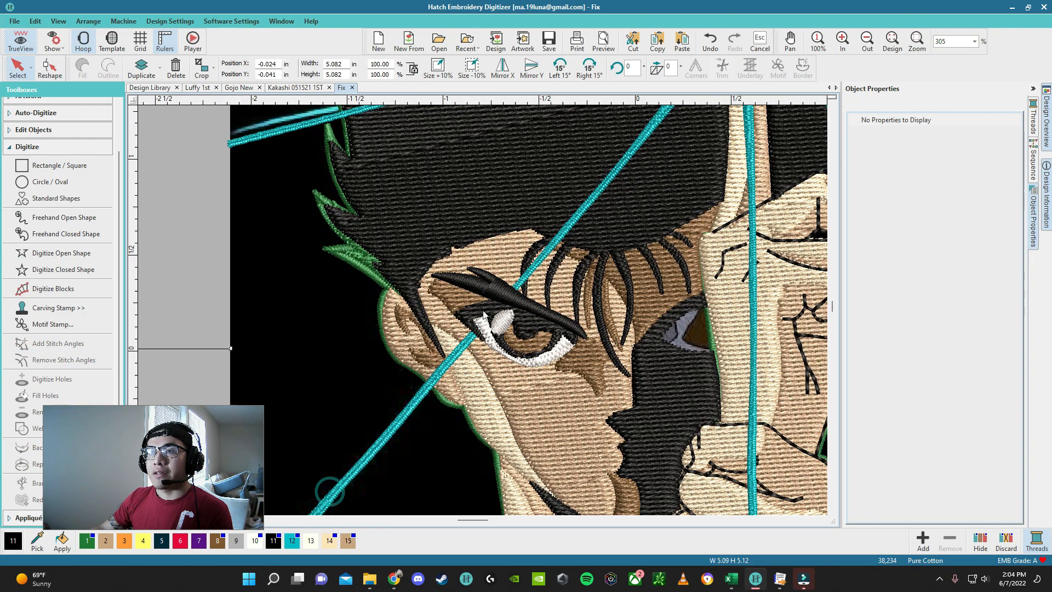
scroll(485, 315, "up", 2)
scroll(484, 314, "down", 5)
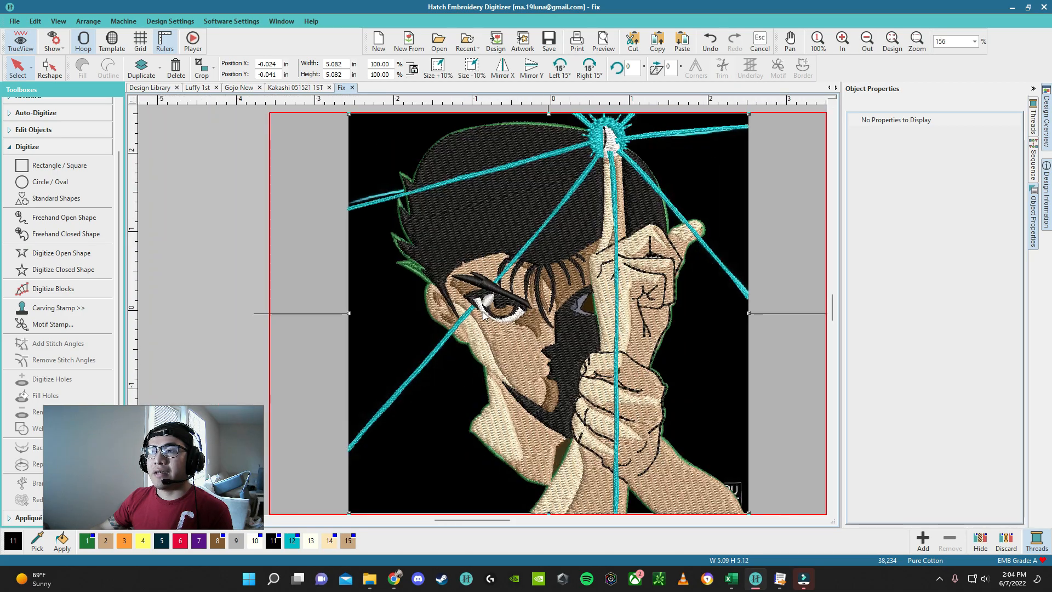
Step: Change the black eyebrow's stitch type to Tatami, check it in the design, and deselect it
left_click(491, 289)
left_click(872, 156)
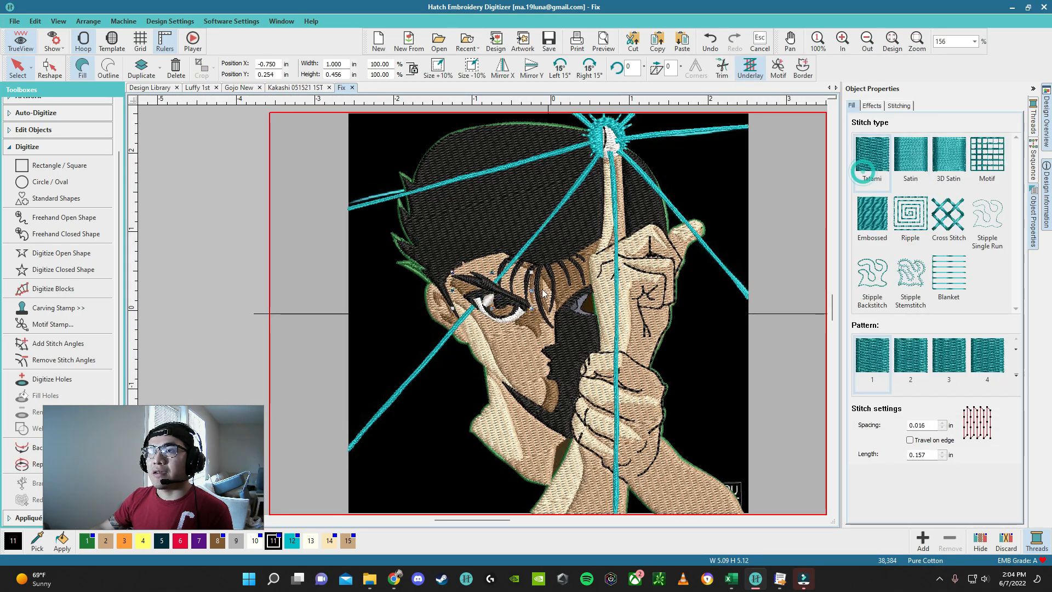
scroll(484, 314, "up", 3)
scroll(484, 313, "up", 5)
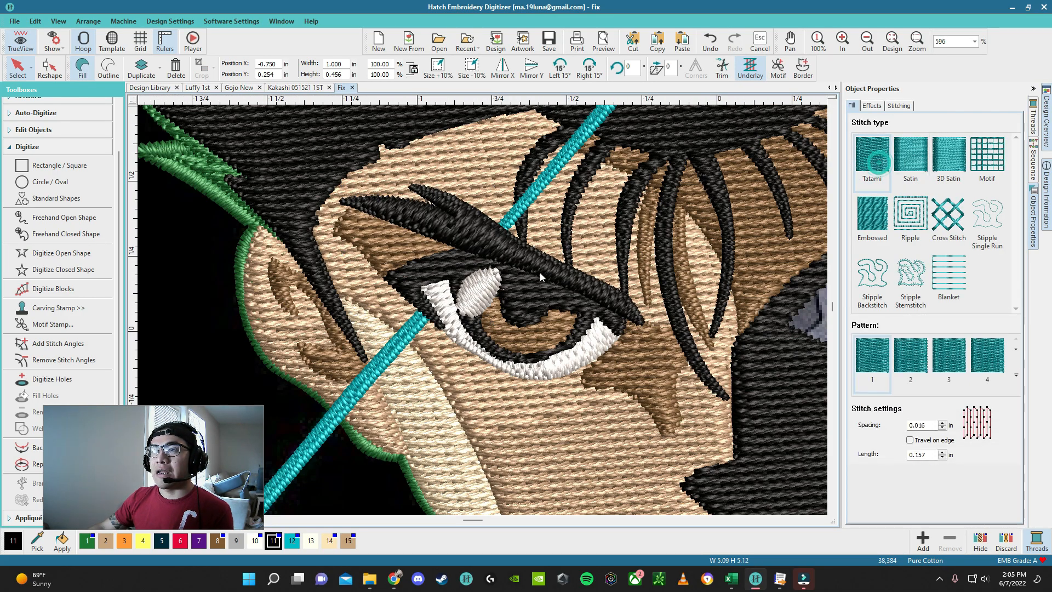
scroll(482, 310, "up", 1)
scroll(482, 310, "down", 7)
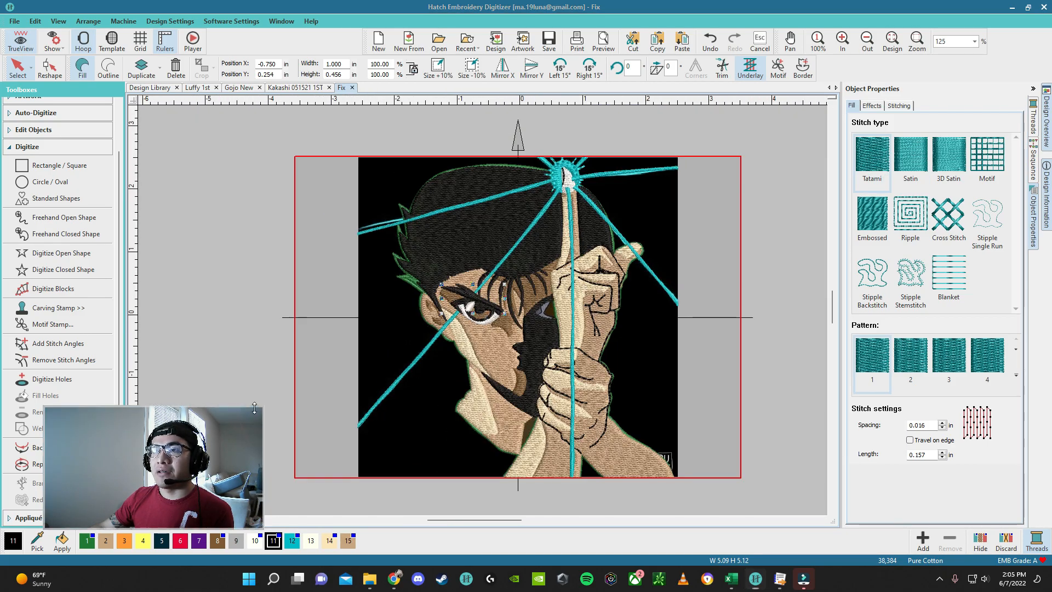
left_click(346, 319)
scroll(345, 319, "up", 3)
scroll(346, 319, "down", 4)
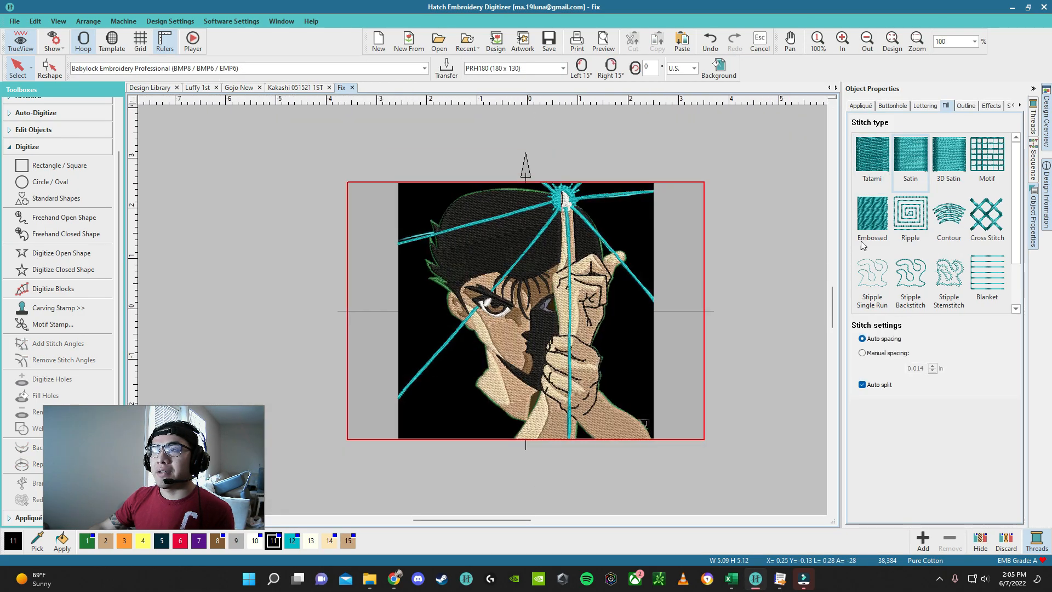
Step: Try the Satin stitch type on the black eyebrow, compare it within the face, and set it back to Tatami
left_click(485, 300)
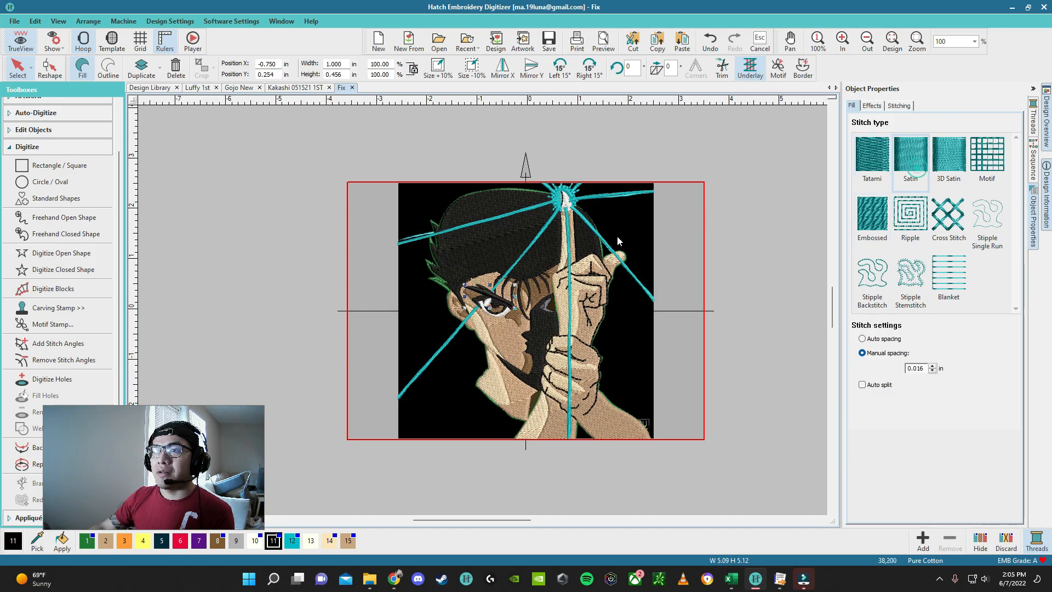
scroll(482, 317, "up", 7)
scroll(481, 316, "down", 4)
scroll(481, 316, "up", 4)
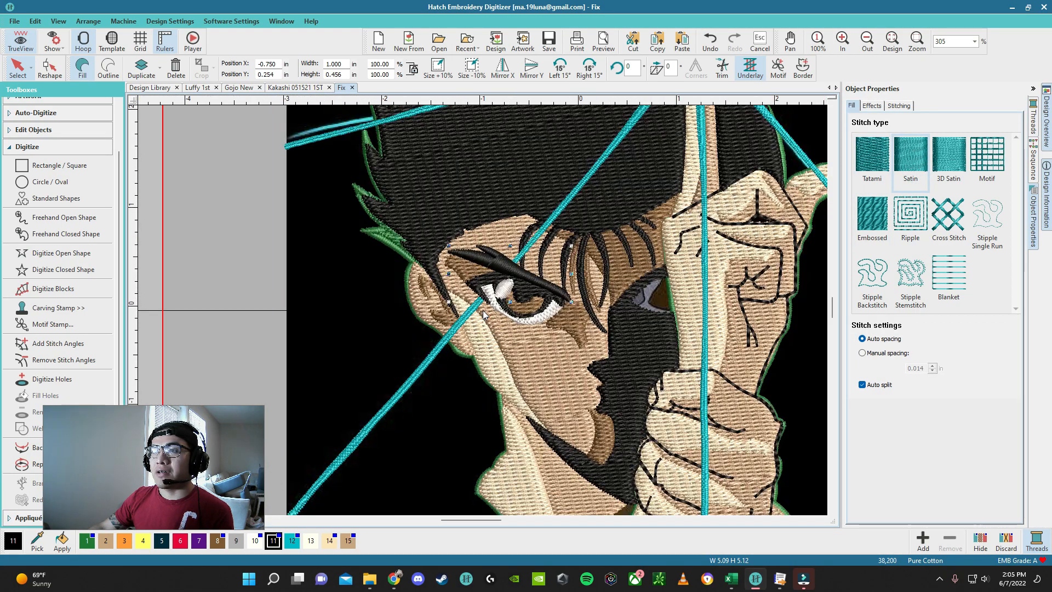
left_click(873, 156)
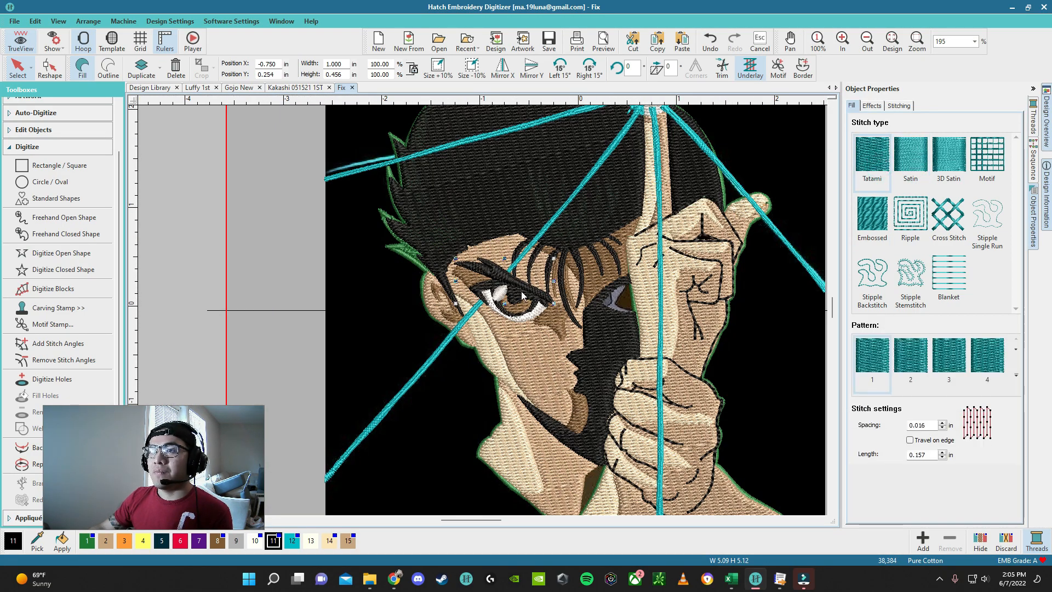
scroll(483, 311, "up", 2)
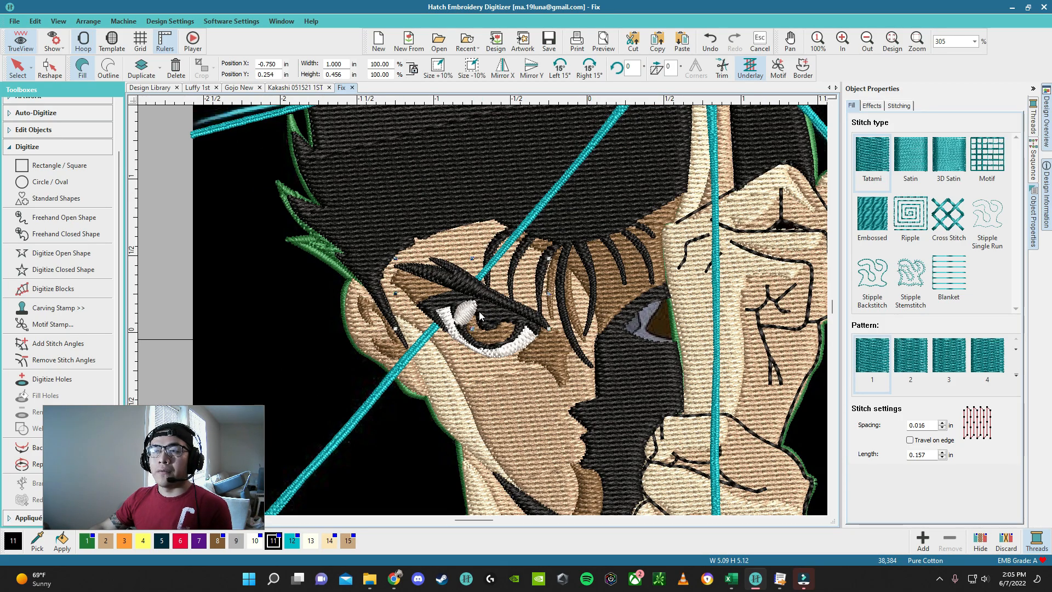
scroll(482, 311, "up", 1)
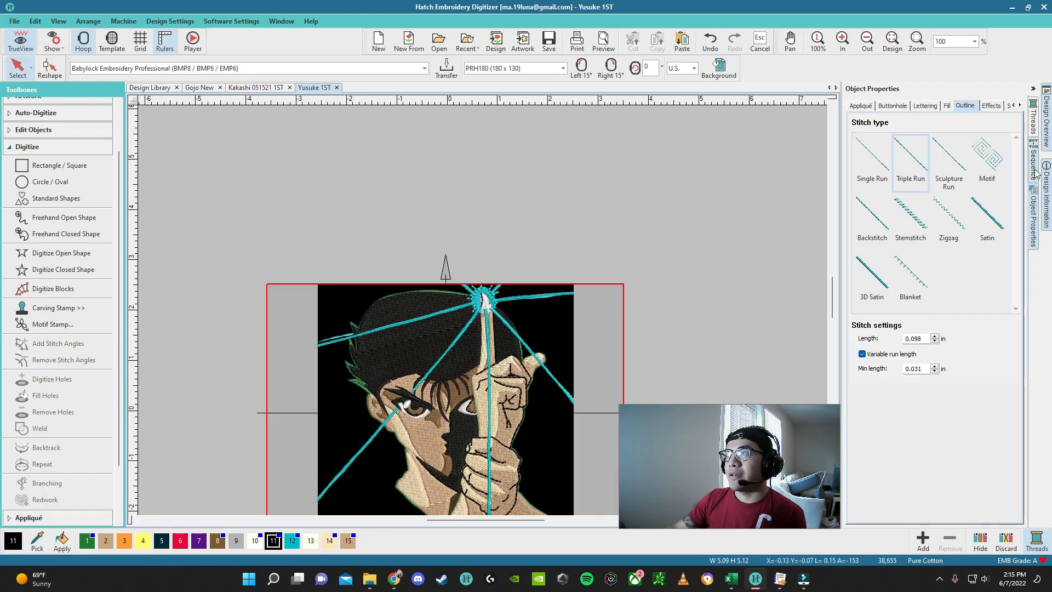
Step: Recolor the four green outline objects to black thread 11 and place them at the end of the stitch sequence
left_click(1035, 173)
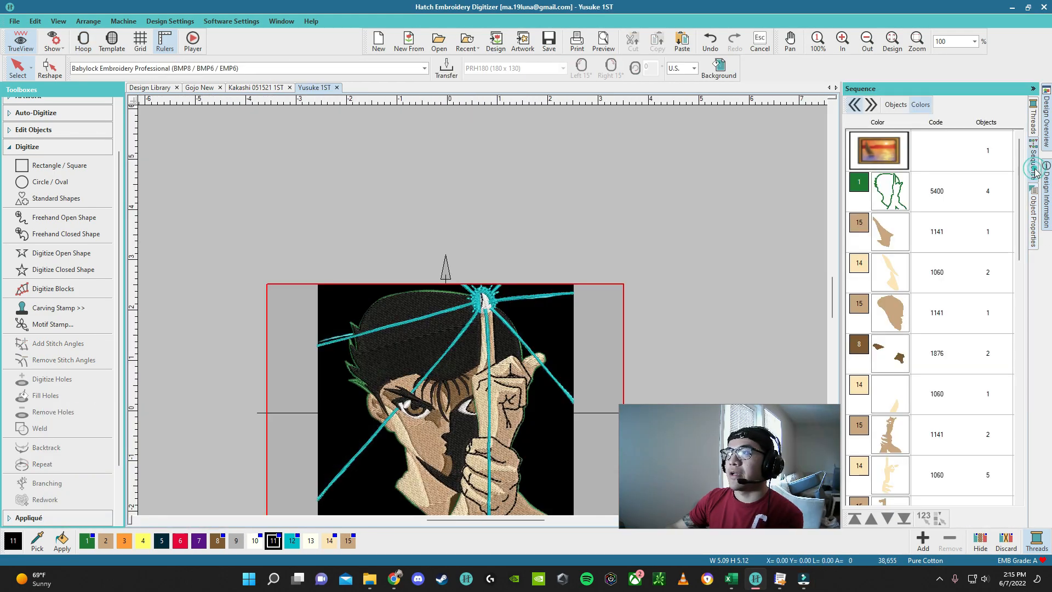
left_click(895, 210)
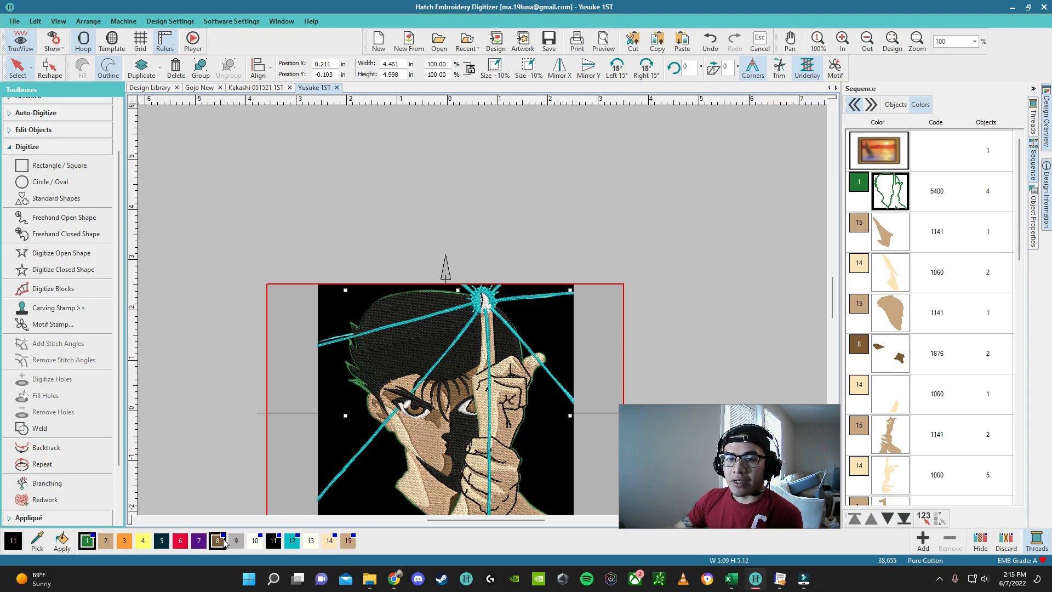
left_click(273, 541)
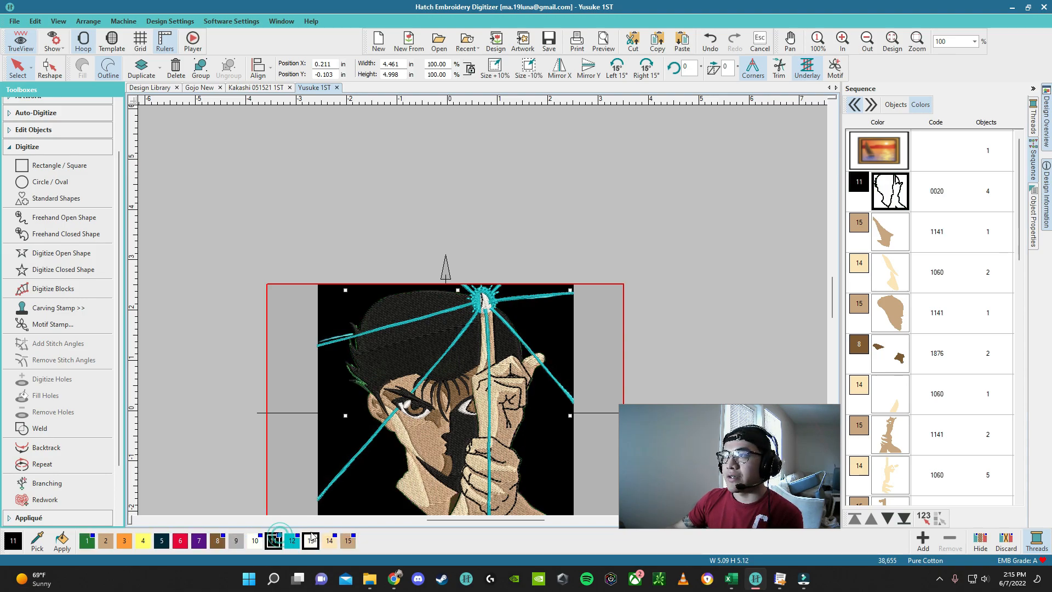
left_click(905, 520)
Step: Hide the background artwork to inspect the black outlines across the whole design, and unhide all objects again
right_click(346, 421)
left_click(373, 348)
key("0")
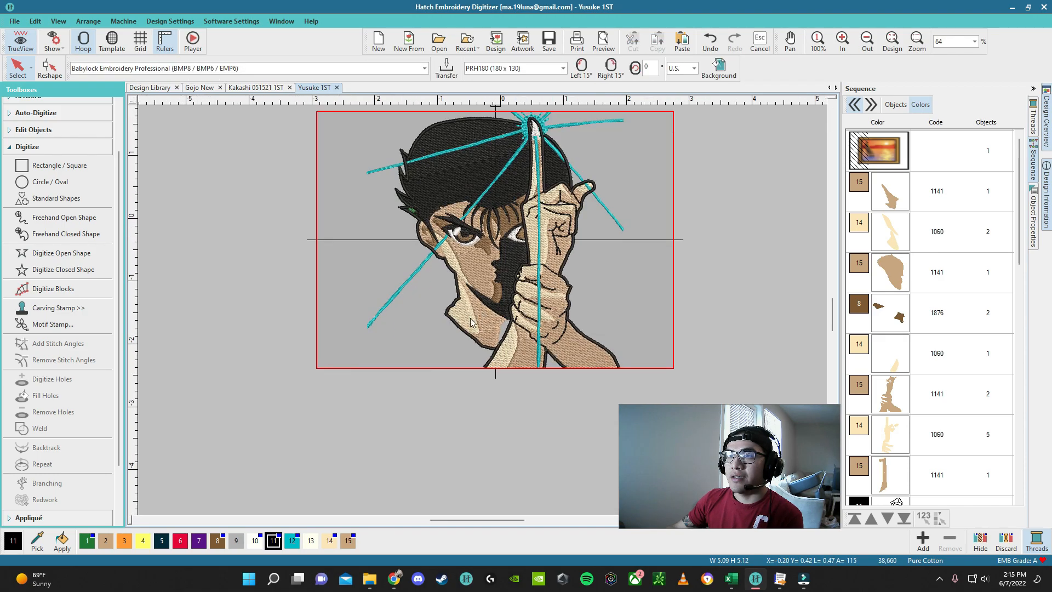
scroll(477, 317, "up", 1)
right_click(396, 311)
left_click(448, 490)
scroll(441, 384, "up", 3)
scroll(483, 311, "up", 4)
left_click(87, 274)
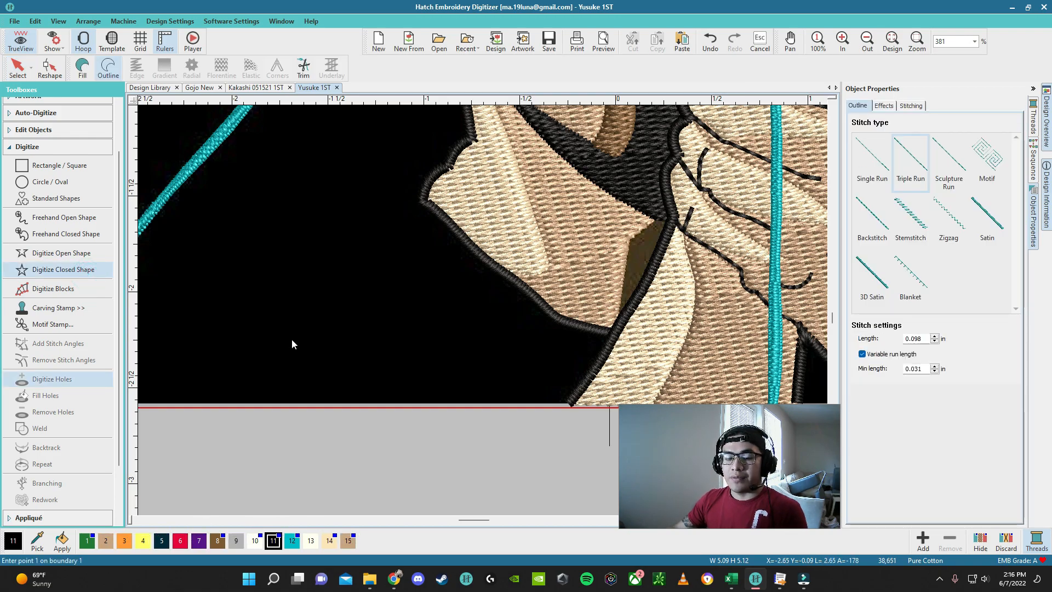
key("Escape")
Step: Hide the background artwork and inspect the unstitched gap between the neck and the forearm outline
scroll(482, 310, "down", 5)
left_click(492, 280)
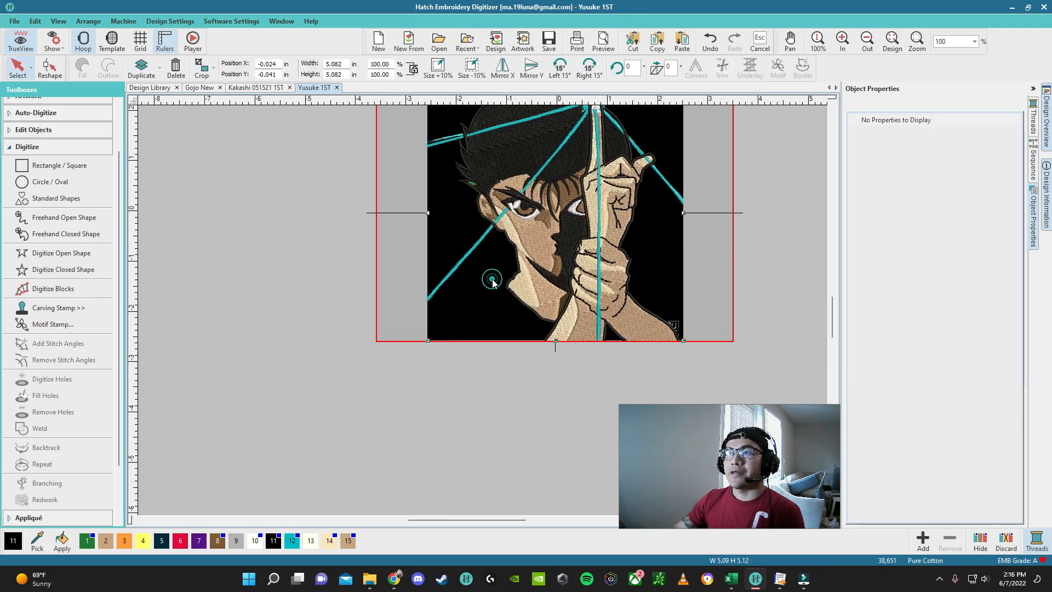
right_click(493, 281)
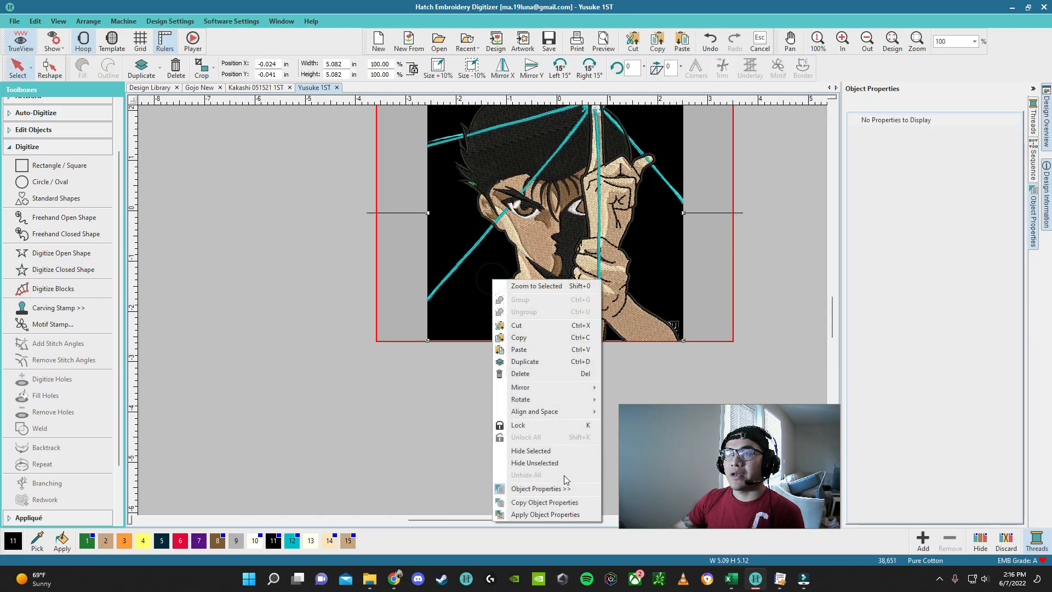
left_click(541, 451)
scroll(556, 303, "up", 5)
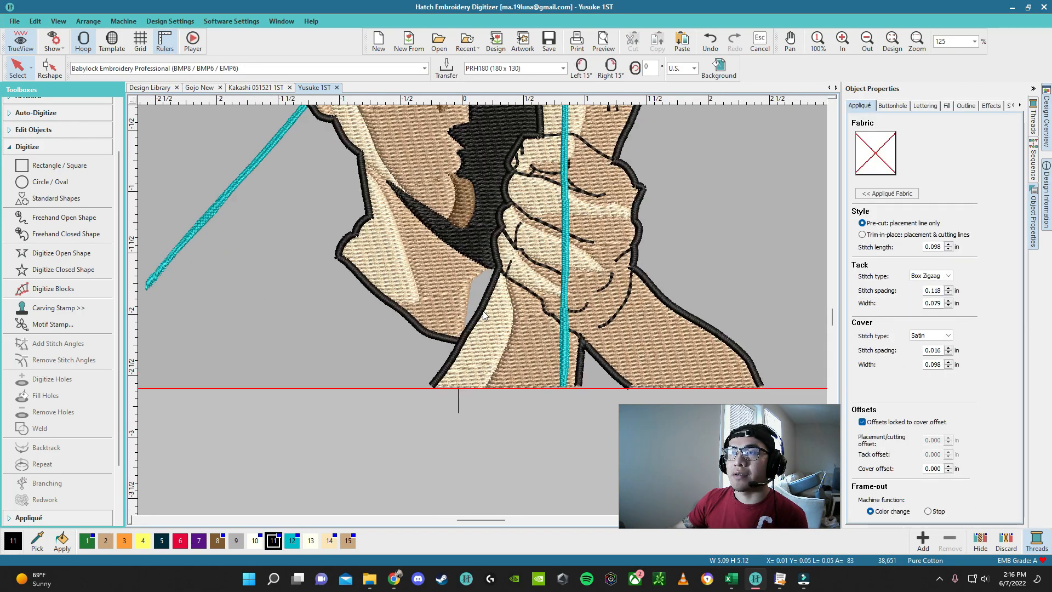
scroll(485, 315, "down", 3)
scroll(520, 195, "up", 2)
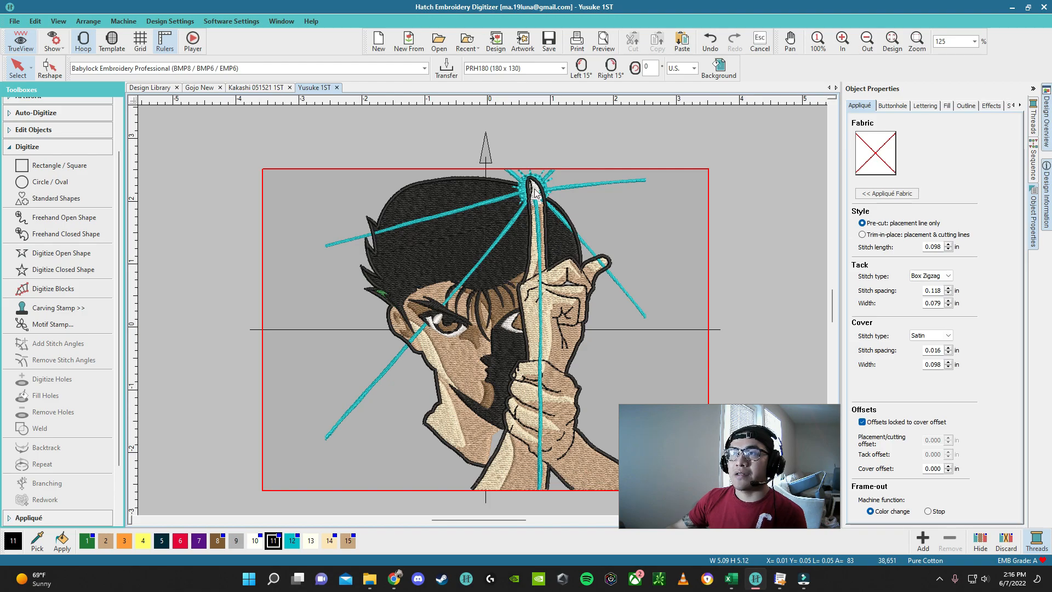
scroll(487, 314, "up", 5)
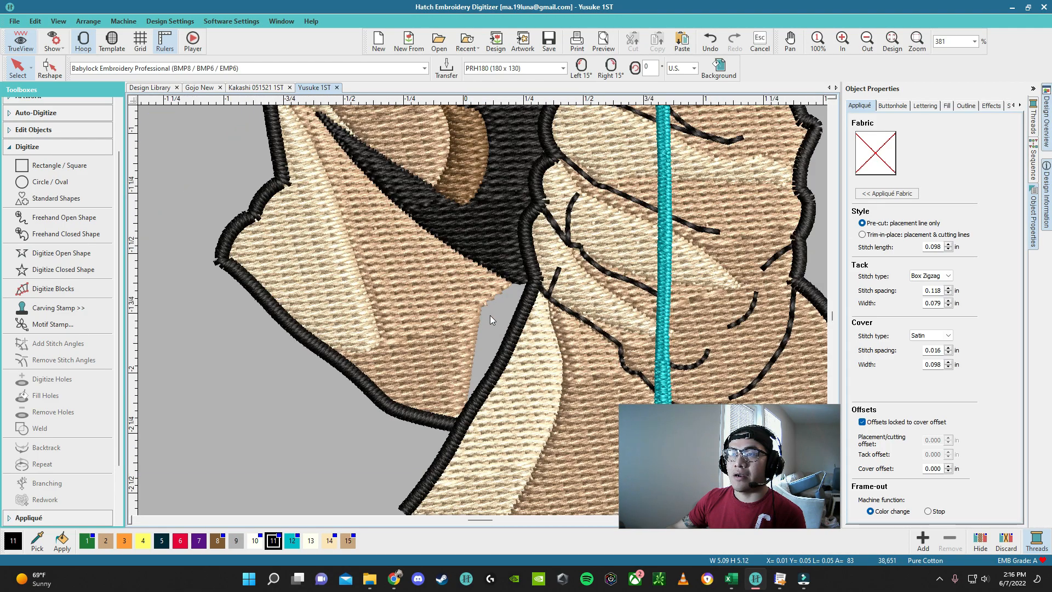
Step: Digitize a closed shape in brown thread 8 over the gap between neck and forearm, about 0.29 by 0.6 in, as a fill
left_click(61, 269)
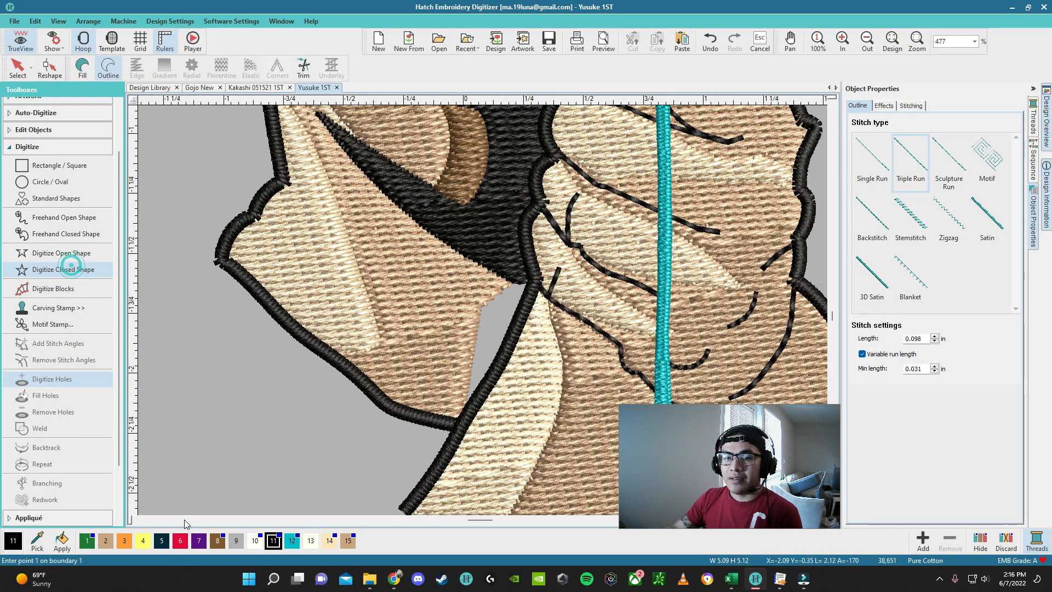
left_click(218, 541)
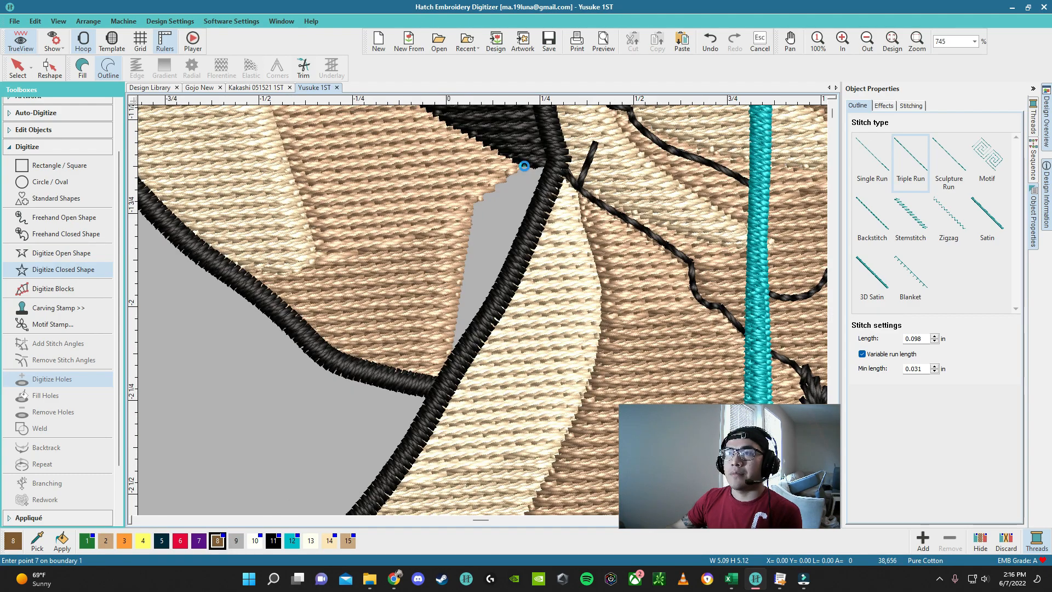
key("Return")
key("Escape")
left_click(83, 69)
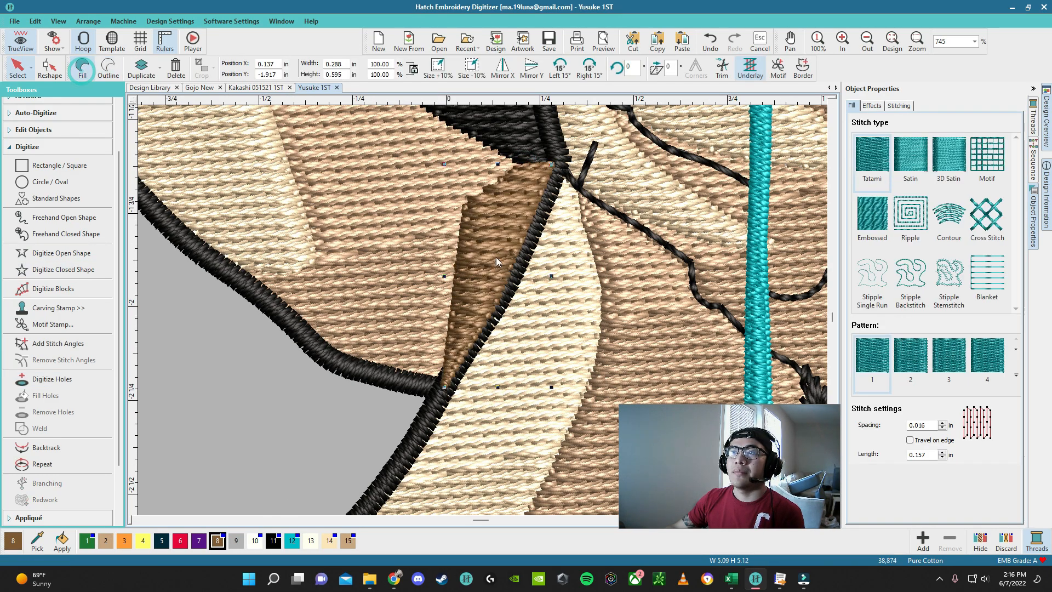
Step: Move the new brown neck fill up the color sequence among the earlier brown objects, ahead of the black outlines
left_click(1035, 164)
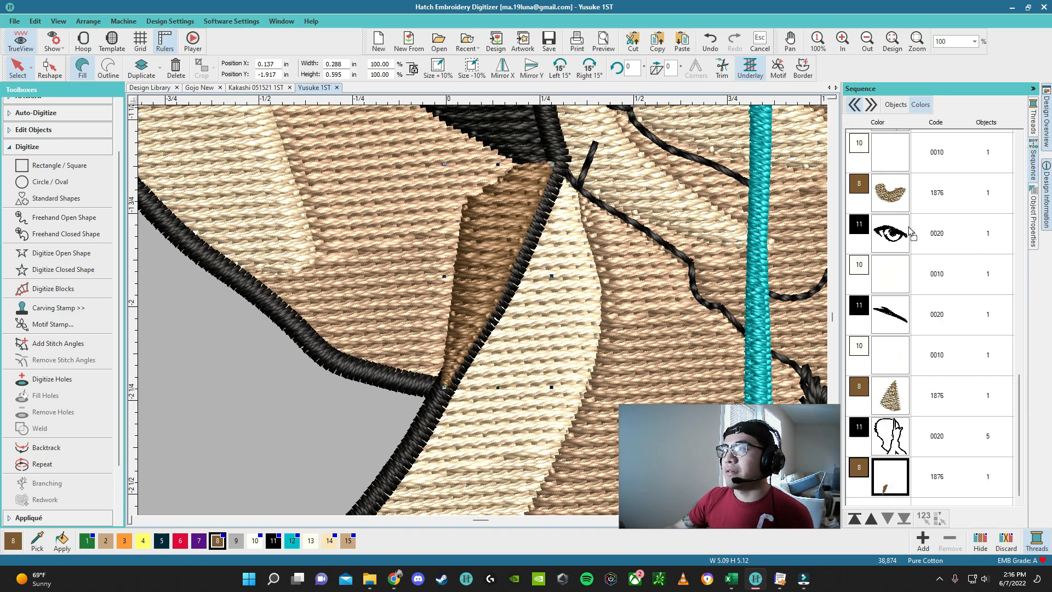
left_click_drag(933, 135, 917, 176)
left_click_drag(930, 135, 915, 280)
left_click_drag(889, 314, 892, 320)
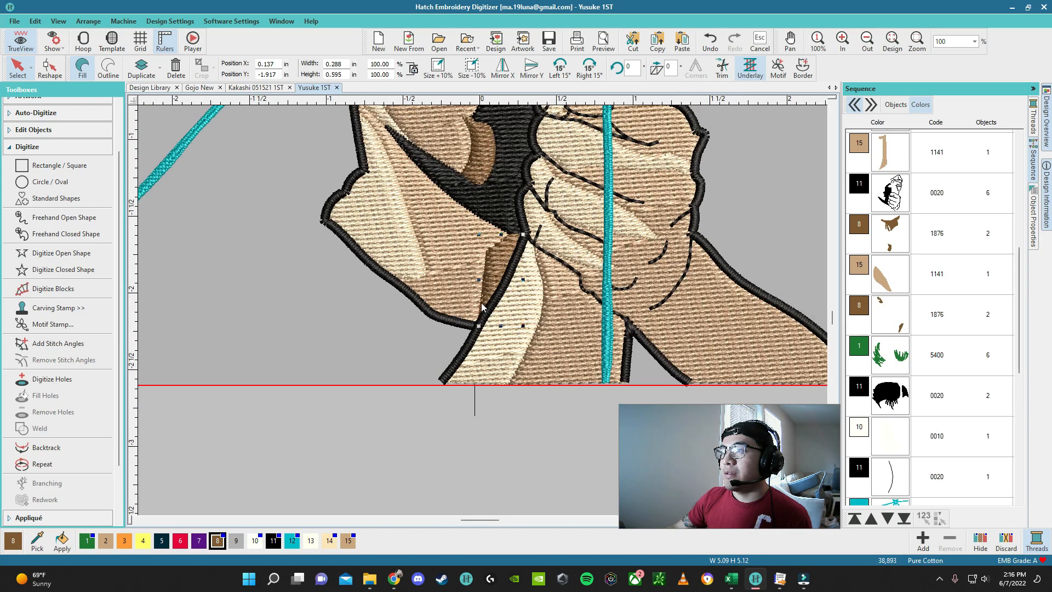
Step: Merge the cream thread 14 blocks into one and place it first among the stitched colors in the sequence
left_click(888, 363)
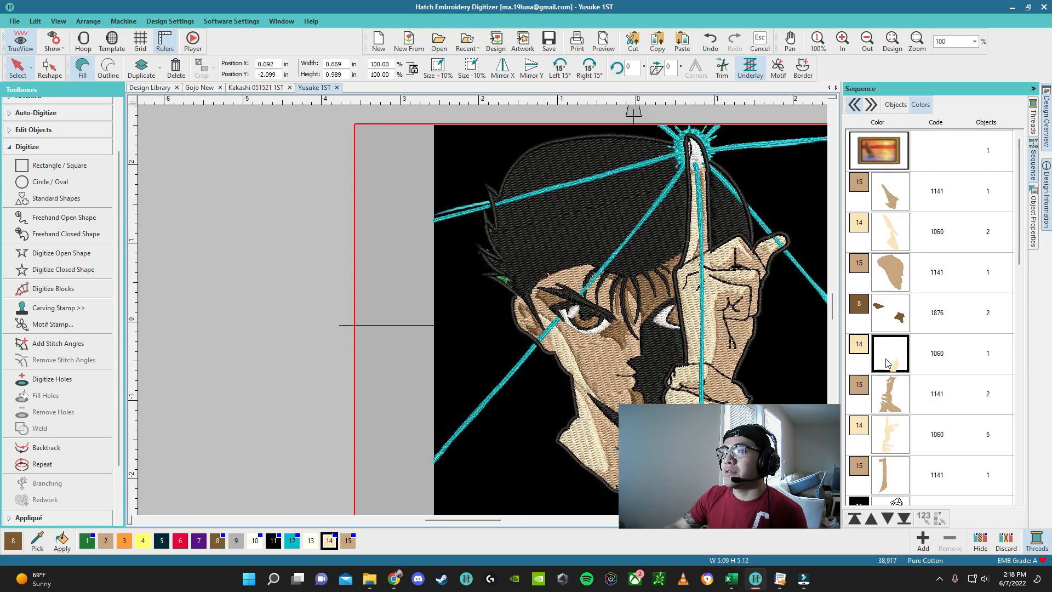
left_click_drag(892, 257, 891, 238)
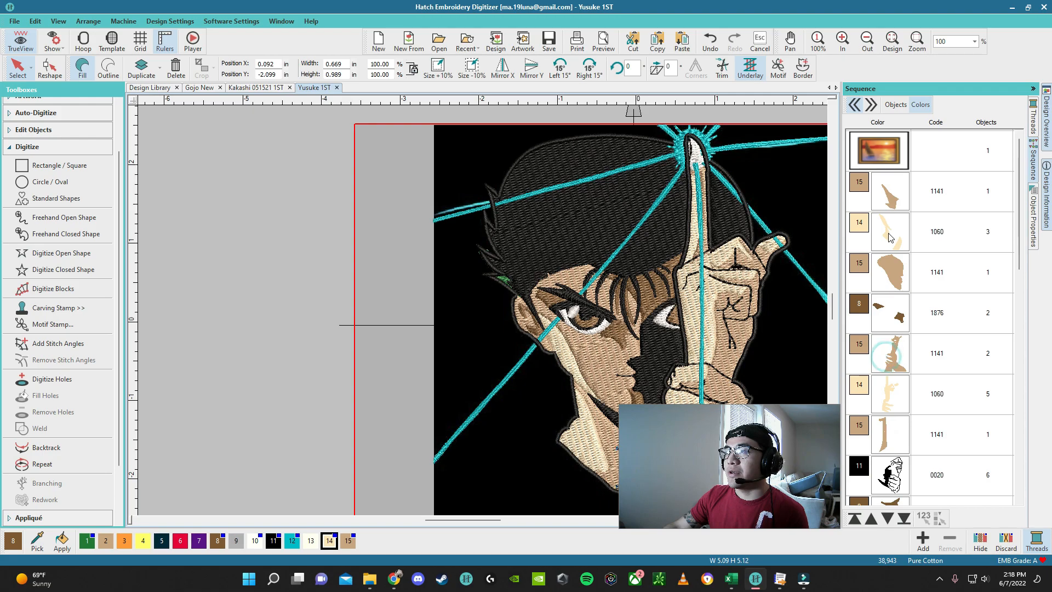
left_click_drag(899, 398, 902, 235)
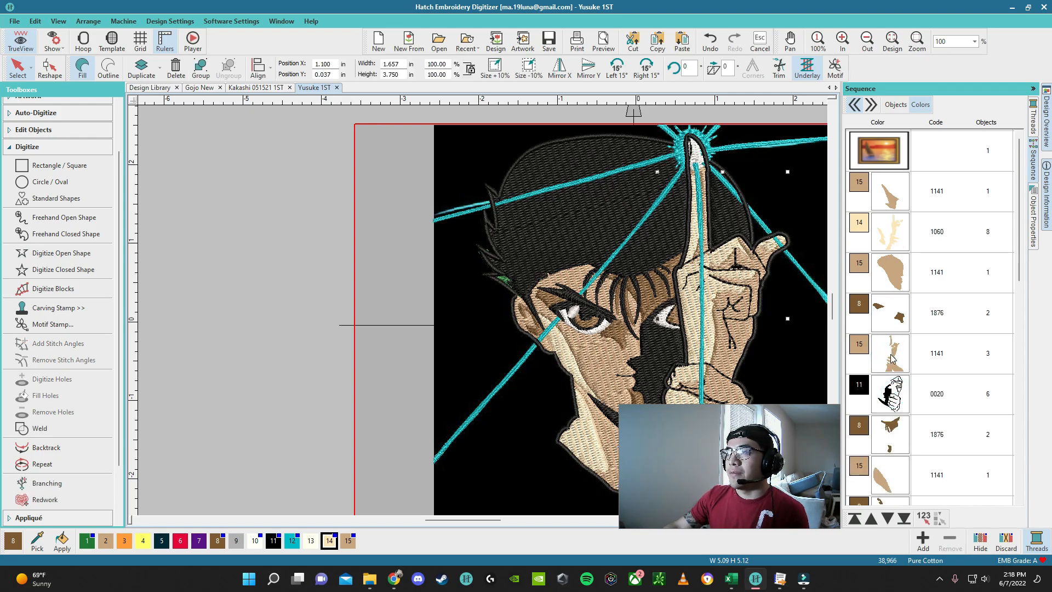
left_click_drag(886, 238, 891, 176)
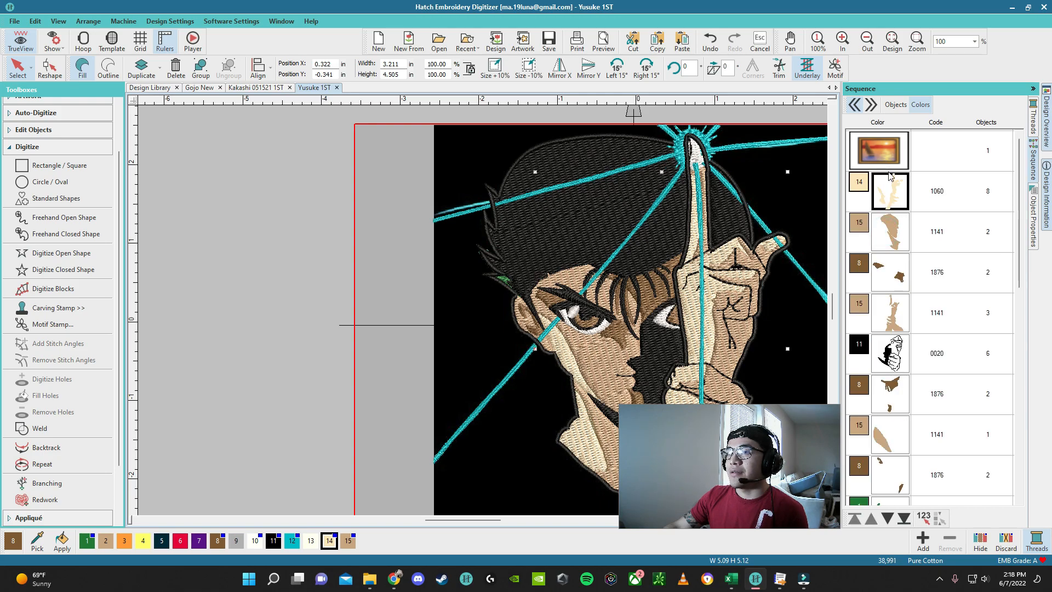
Step: Merge the tan thread 15 blocks into one after the cream, and combine the brown thread 8 blocks after the black hand details
left_click_drag(890, 308, 893, 245)
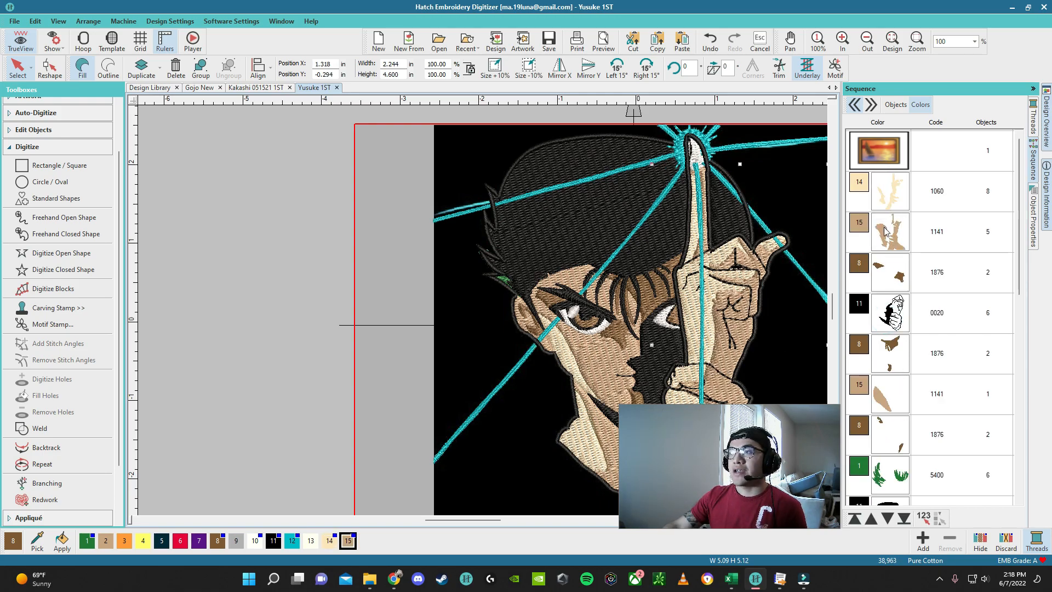
left_click_drag(882, 404, 890, 237)
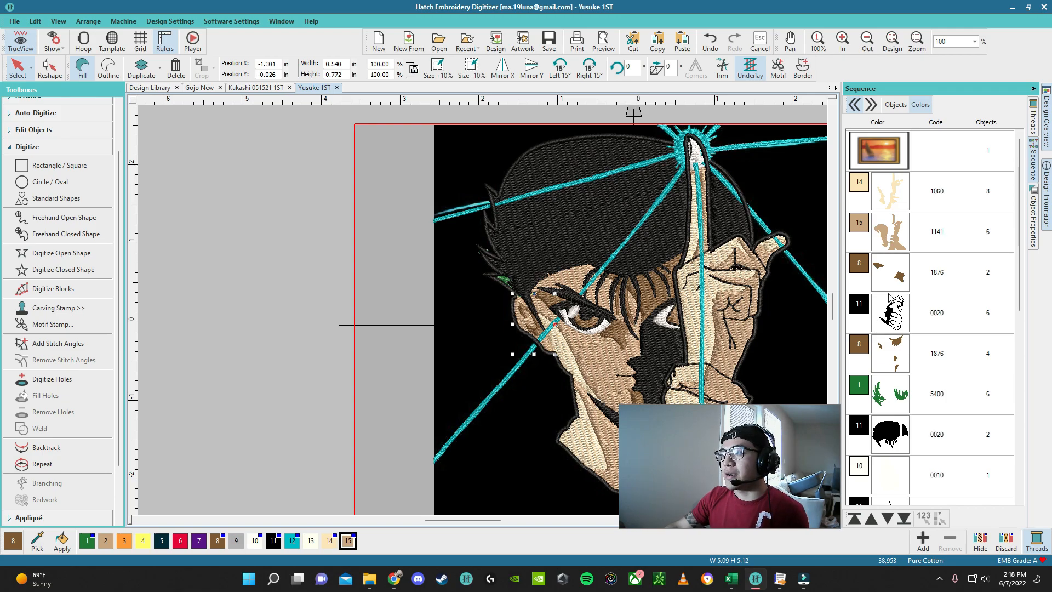
left_click(890, 265)
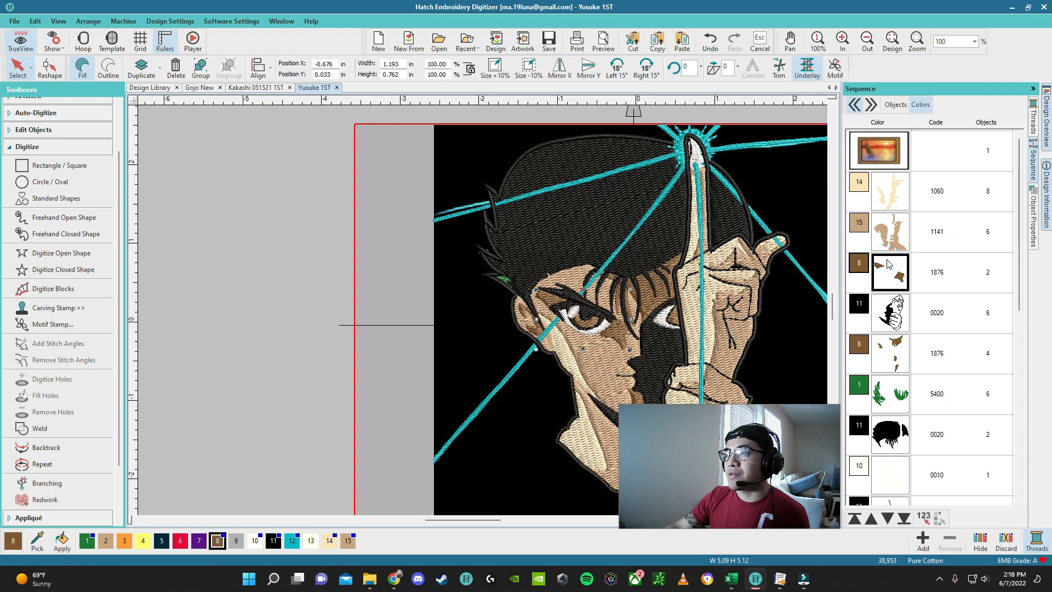
left_click_drag(899, 354, 891, 272)
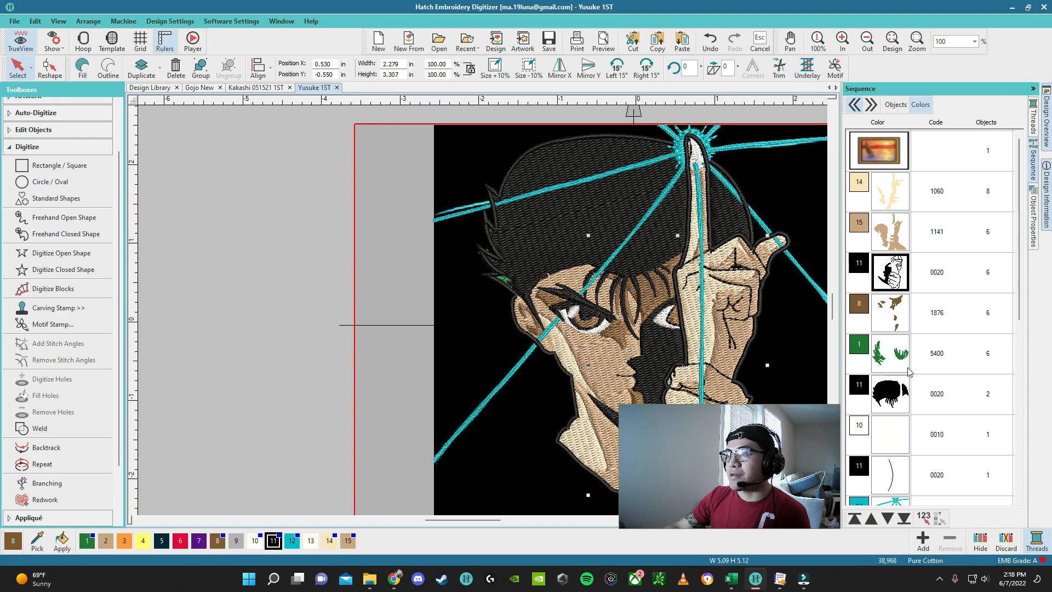
Step: Reorder the sequence so the black hair fill stitches before the green hair highlights
left_click(898, 360)
left_click(902, 396)
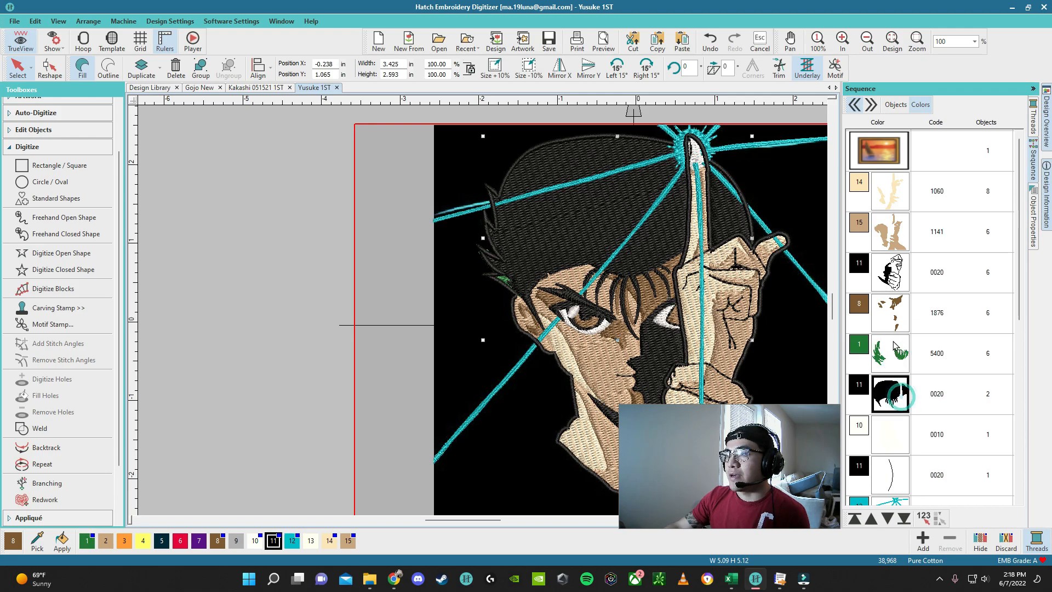
left_click_drag(895, 345, 894, 343)
left_click(892, 355)
left_click(887, 274)
left_click(891, 354)
left_click(895, 393)
left_click(895, 353)
left_click(894, 393)
left_click(892, 355)
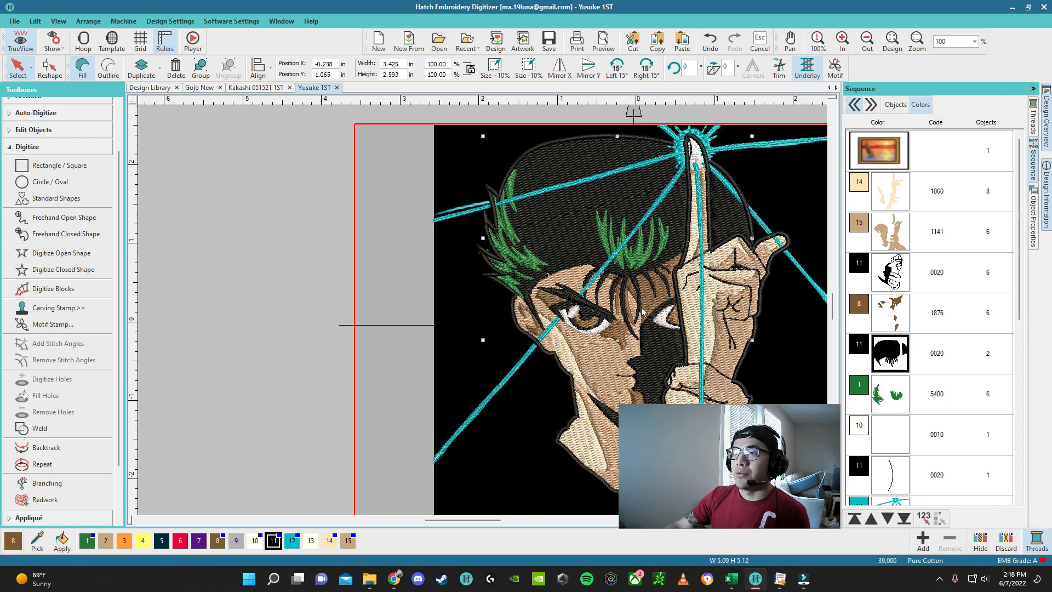
Step: Select the white fingertip fill in the color sequence and check the reordered design as a whole and up close
scroll(906, 381, "down", 3)
left_click(891, 312)
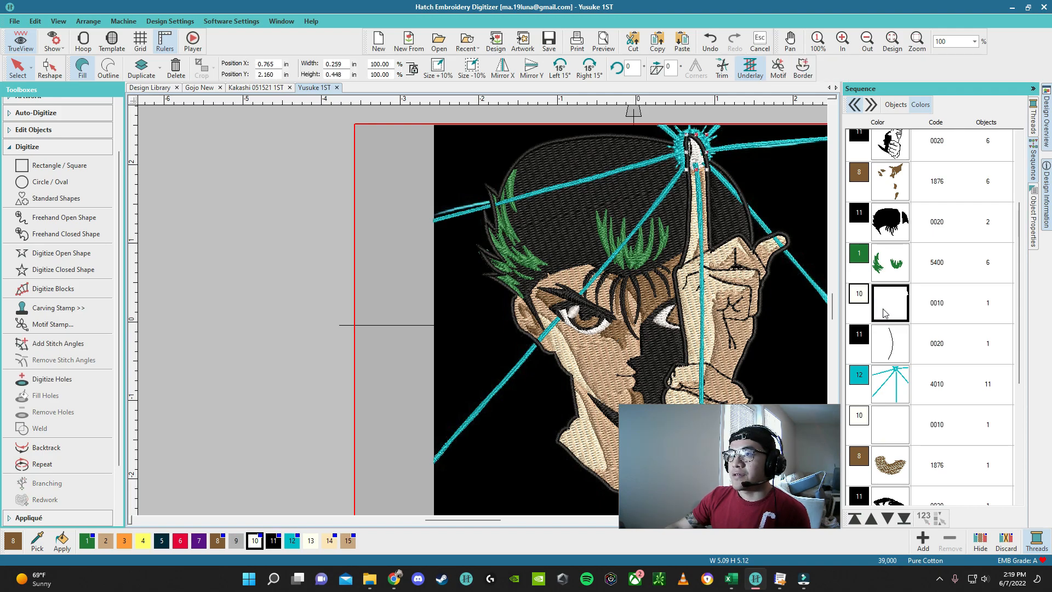
scroll(480, 338, "down", 3)
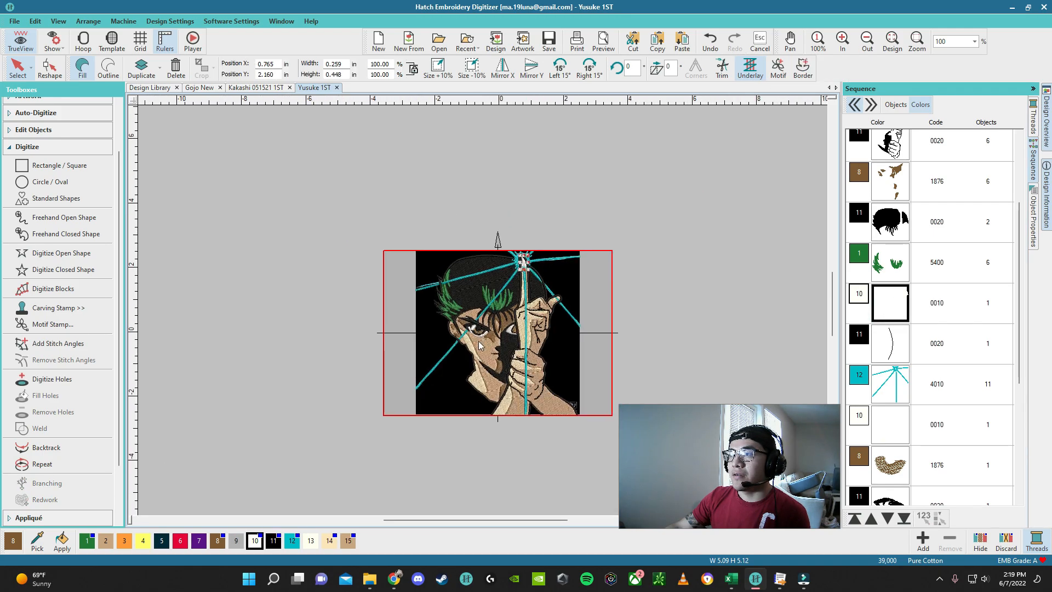
scroll(480, 339, "up", 2)
scroll(854, 311, "up", 3)
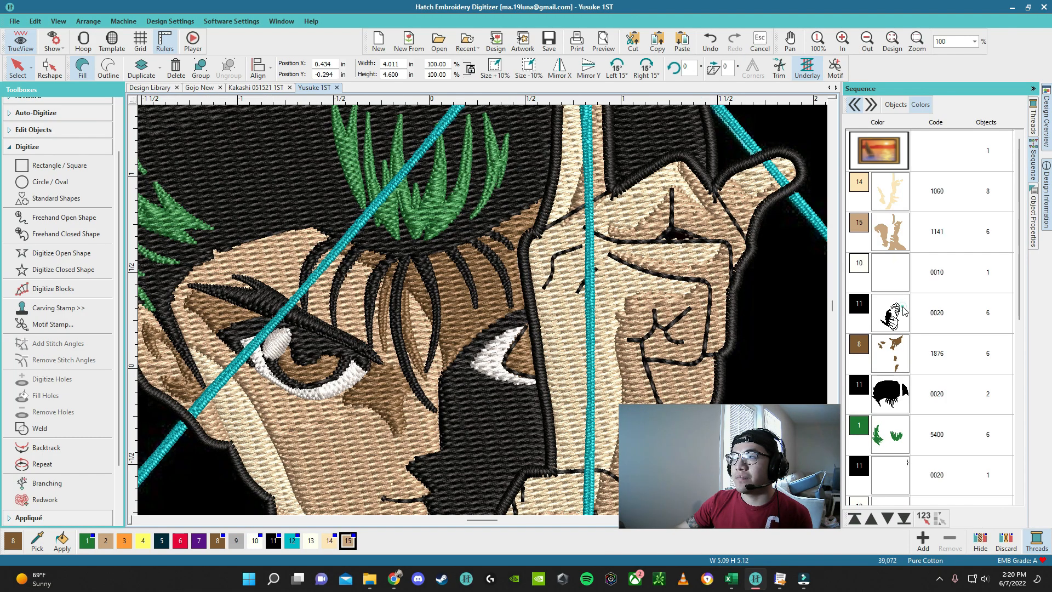
Step: Select the black hand detail block, check its lines on the knuckles up close, and deselect it
left_click(894, 310)
scroll(638, 245, "up", 2)
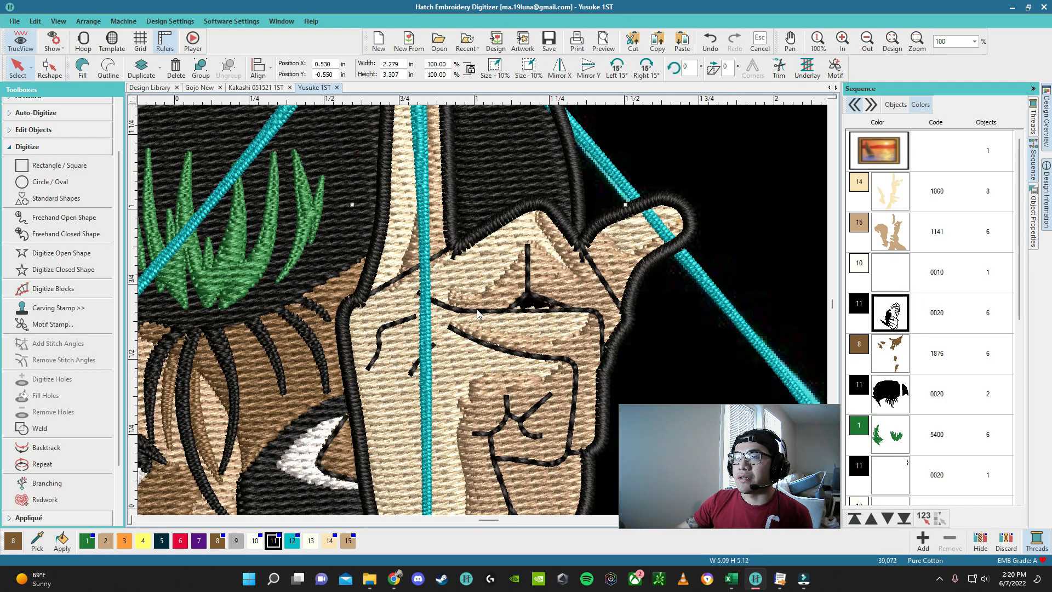
key("Escape")
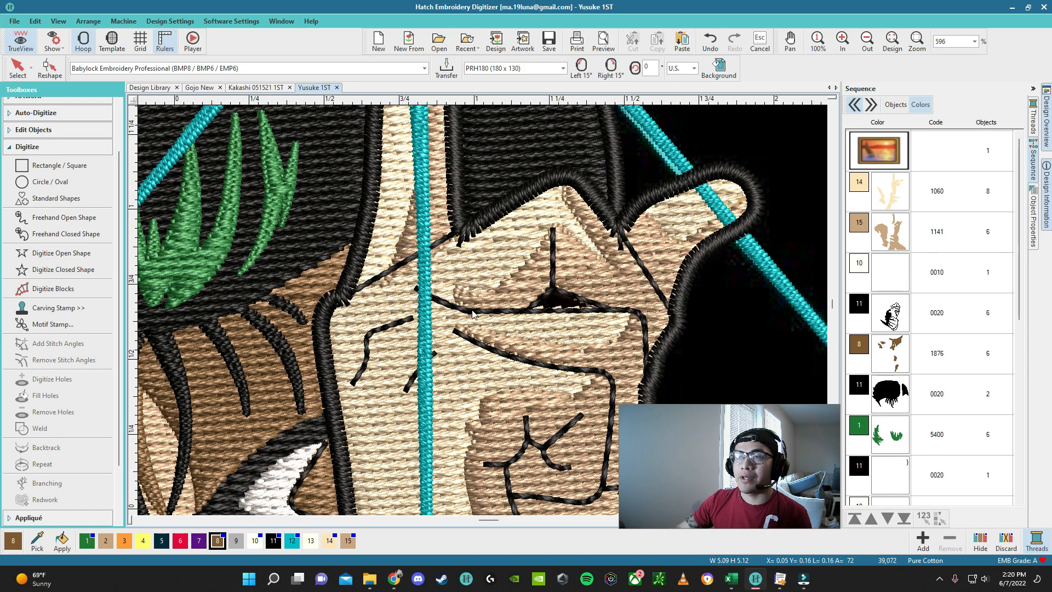
Step: Move the black knuckle outline of the raised hand directly after the tan thread 15 block in the color sequence
left_click(472, 313)
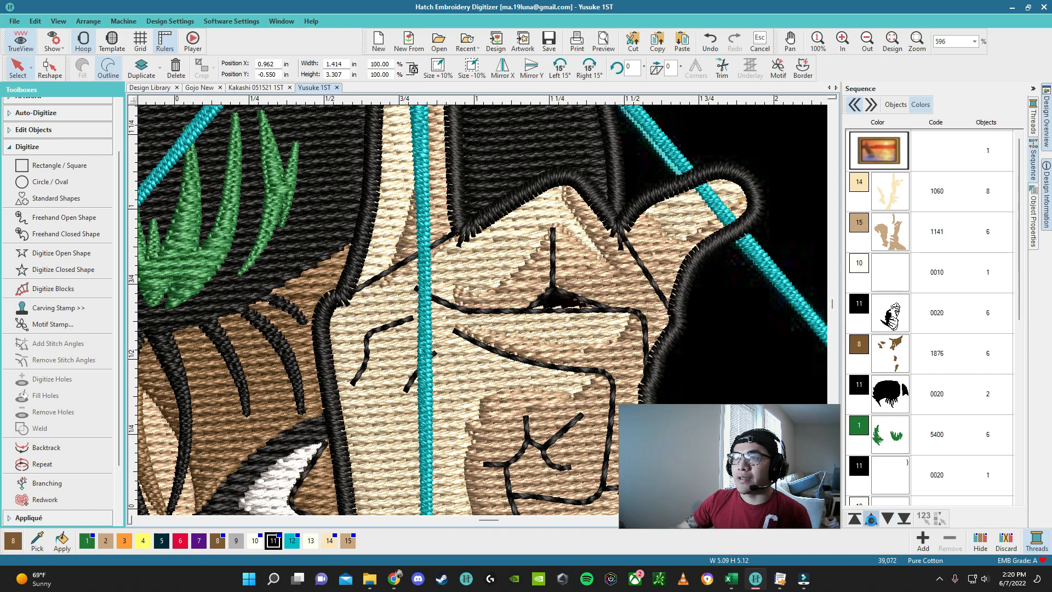
left_click(872, 519)
left_click(872, 519)
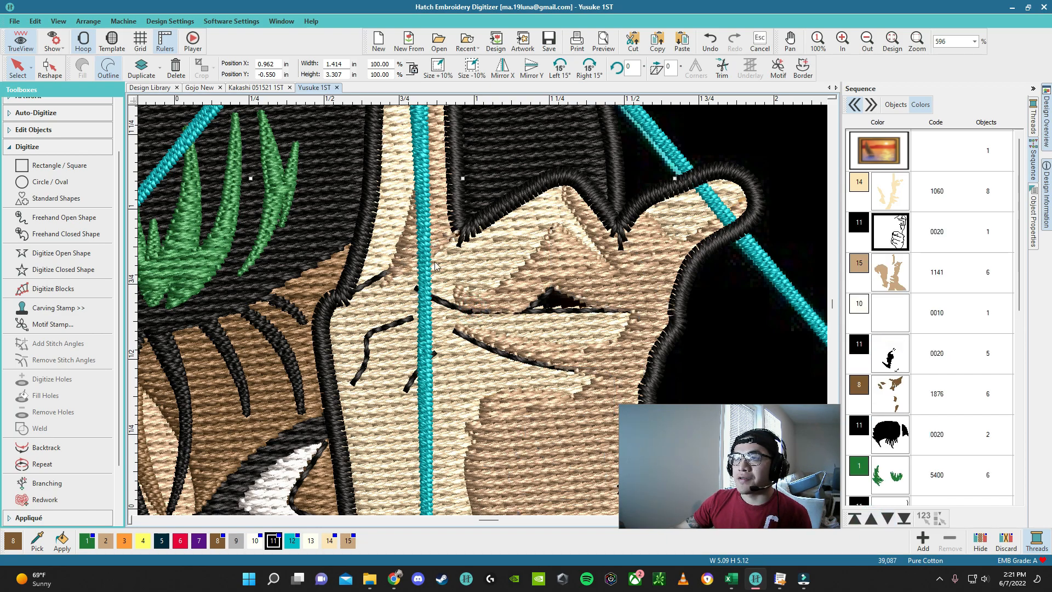
left_click(889, 520)
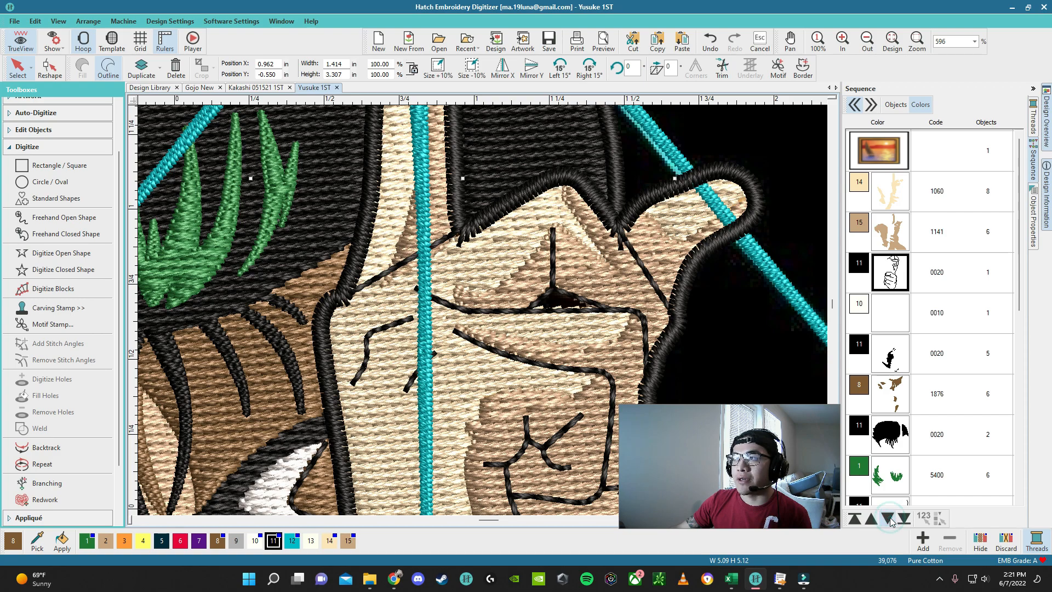
Step: Move the two short black crease lines on the back of the raised hand into the black block following tan thread 15
left_click(891, 354)
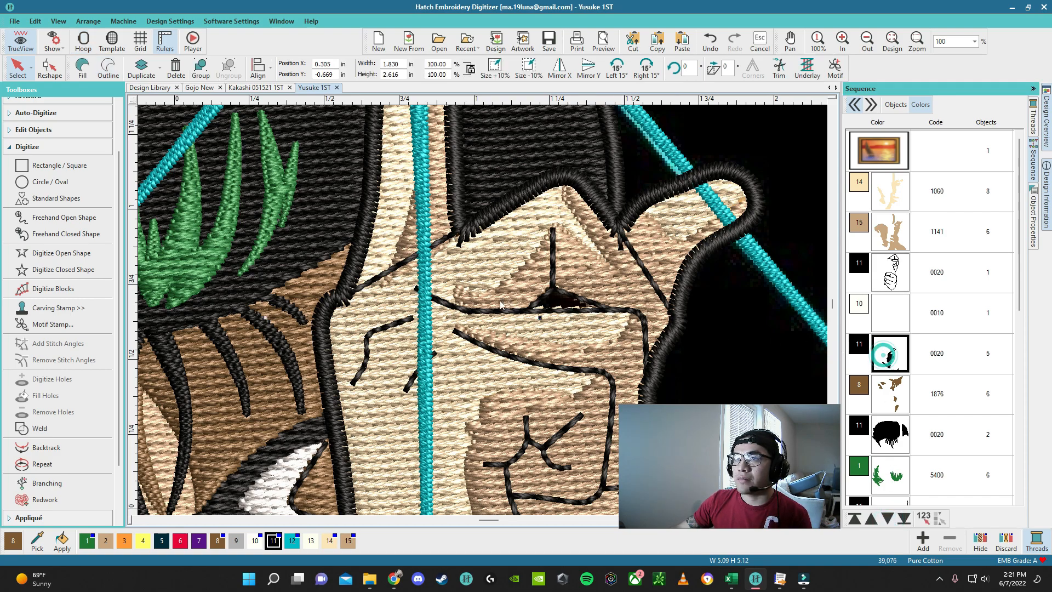
left_click(405, 357)
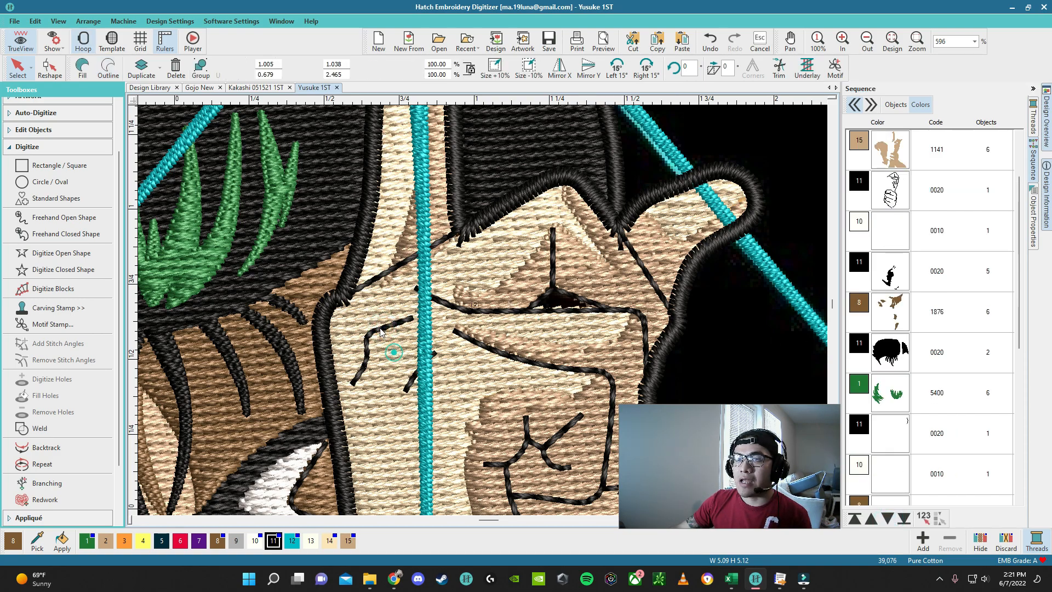
left_click(873, 521)
left_click(883, 521)
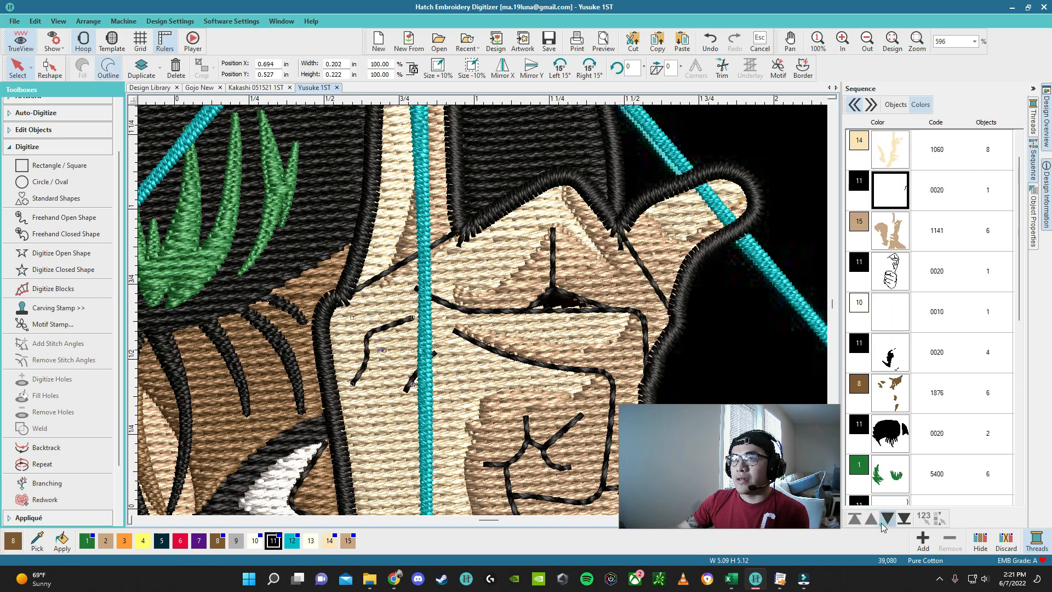
left_click(409, 388)
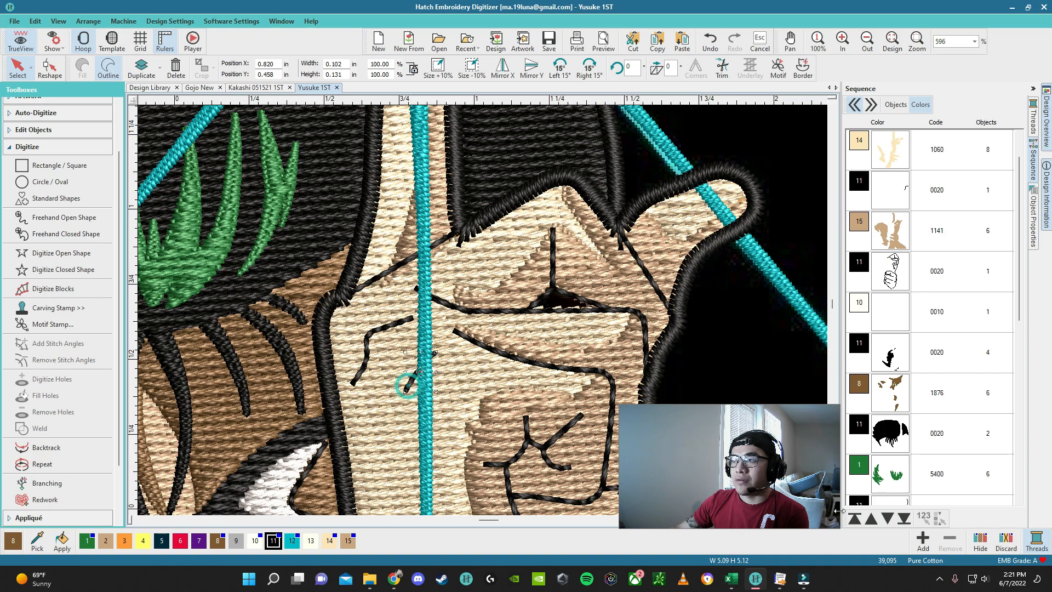
left_click(872, 521)
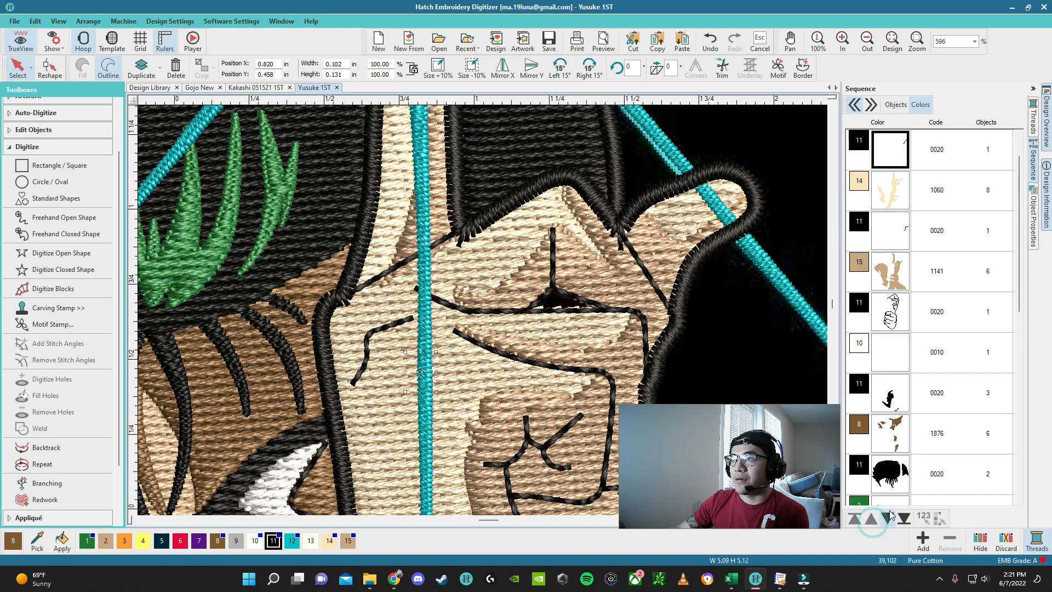
left_click(888, 517)
left_click_drag(895, 193, 892, 265)
scroll(583, 317, "down", 6)
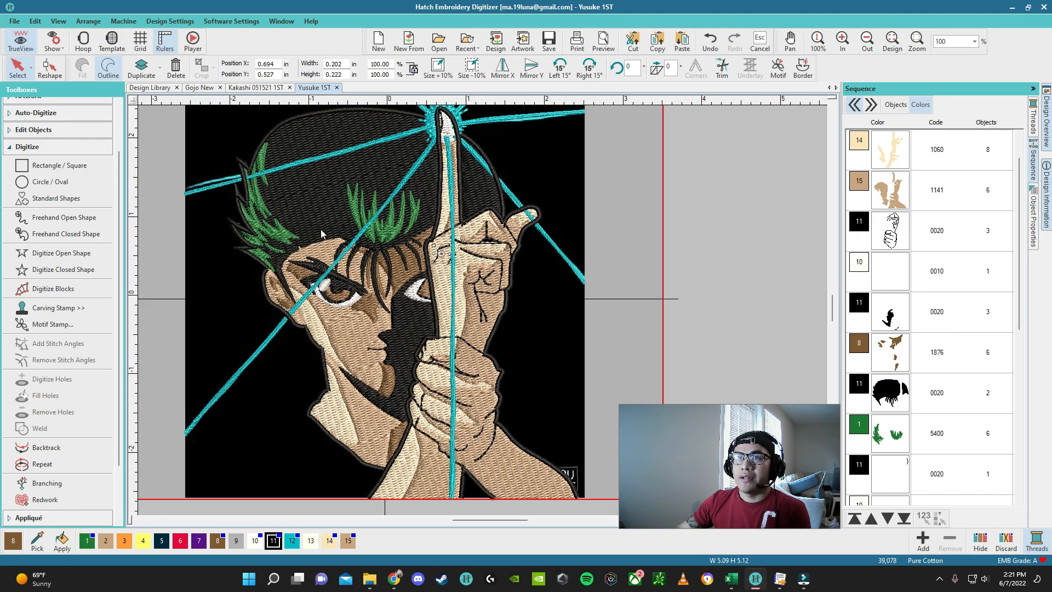
Step: Switch to the Kakashi 051521 1ST design and examine the black pocket outlines on the green vest up close
left_click(251, 90)
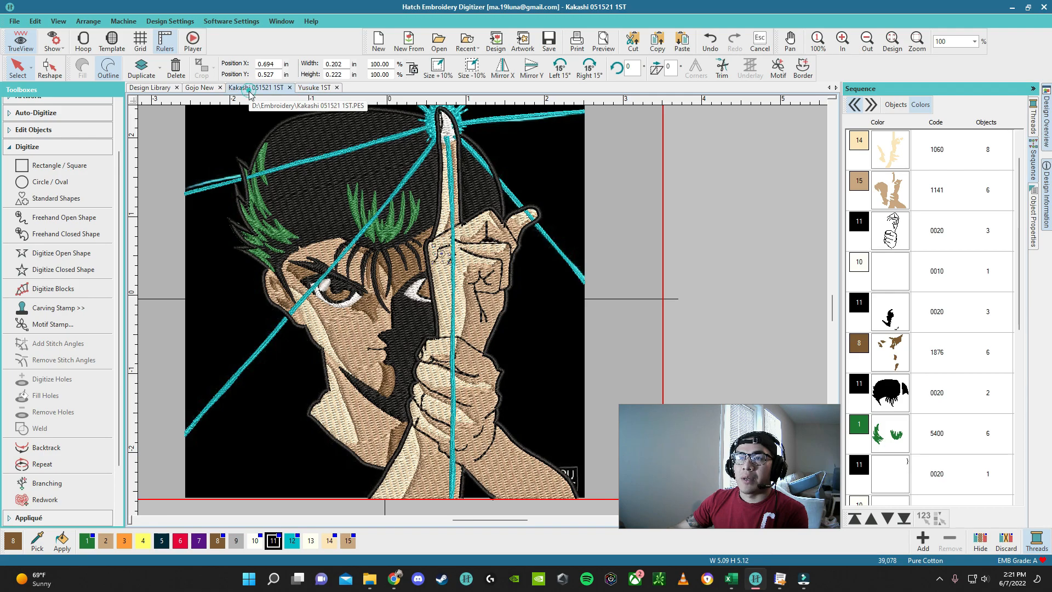
scroll(531, 369, "down", 2)
scroll(469, 377, "up", 4)
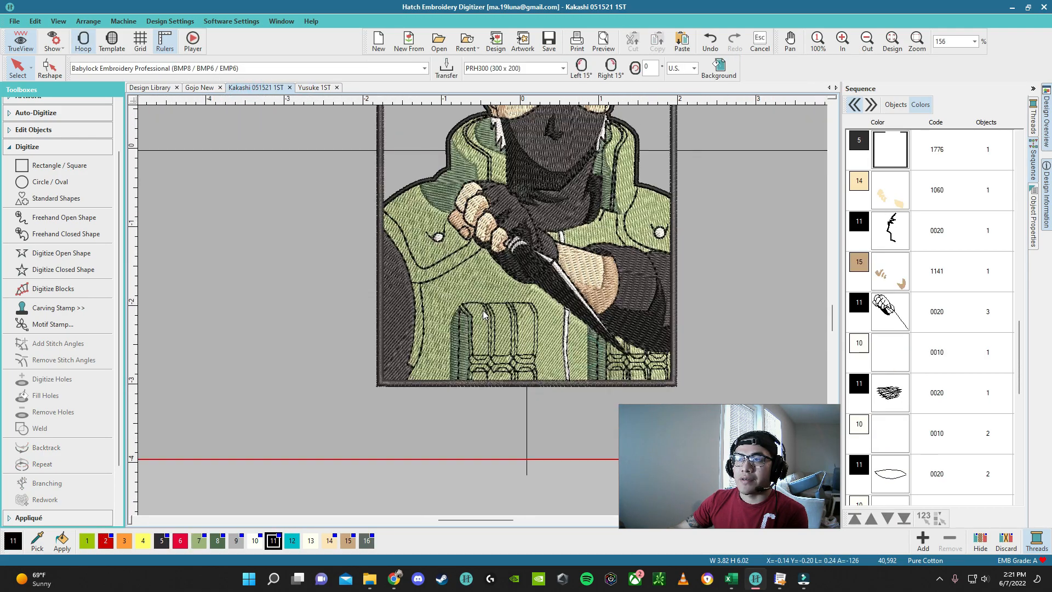
scroll(482, 310, "down", 2)
scroll(482, 298, "up", 1)
scroll(483, 310, "up", 6)
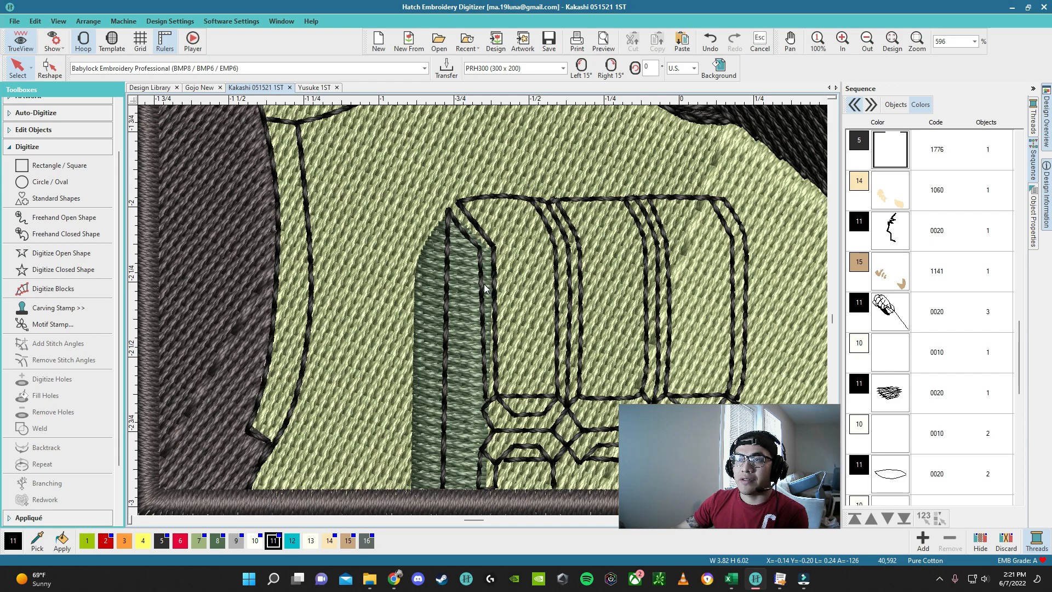
Step: Try the black pocket outline ahead of the green vest fills in the sequence, return it after dark green thread 8, and deselect it
left_click(485, 289)
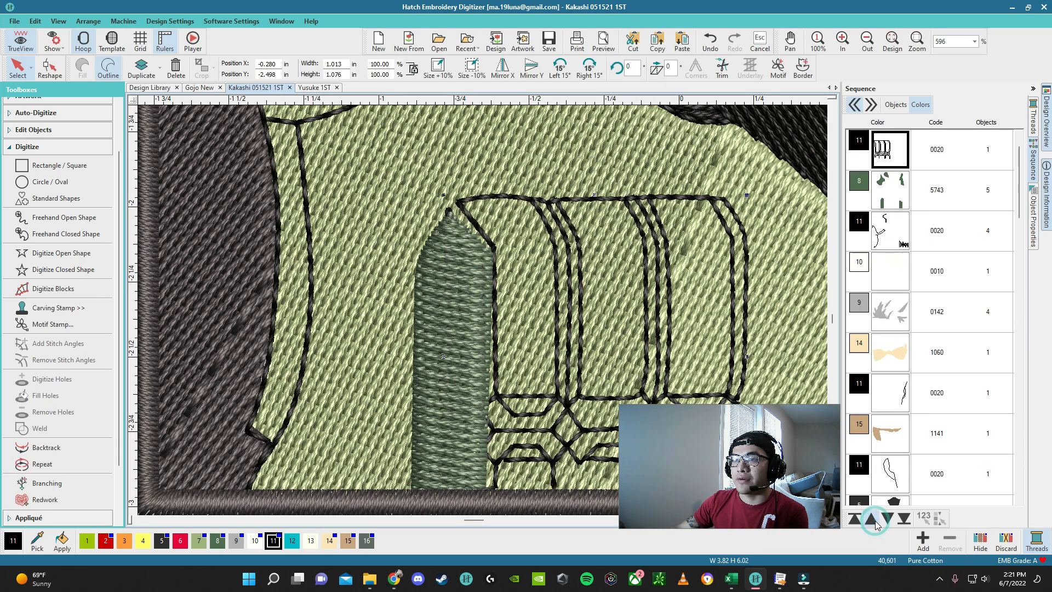
left_click(883, 520)
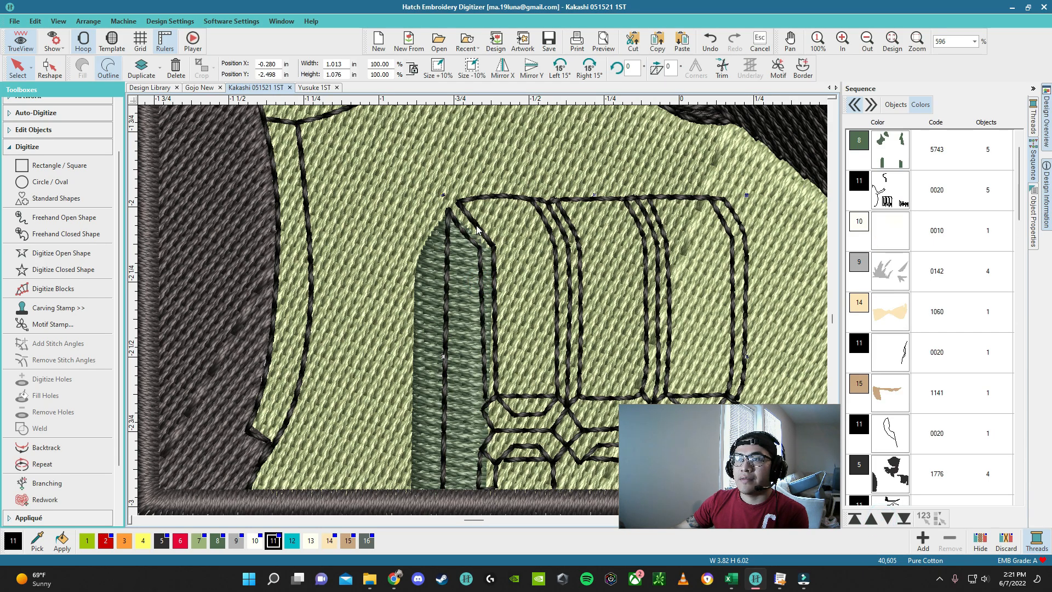
left_click(886, 521)
left_click(872, 518)
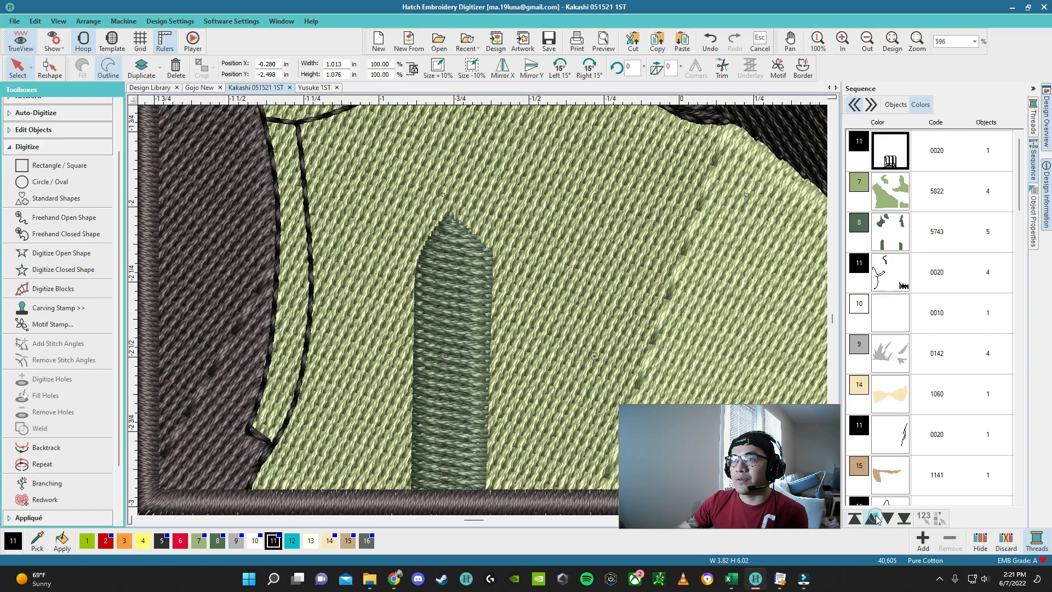
left_click(888, 518)
scroll(482, 310, "down", 6)
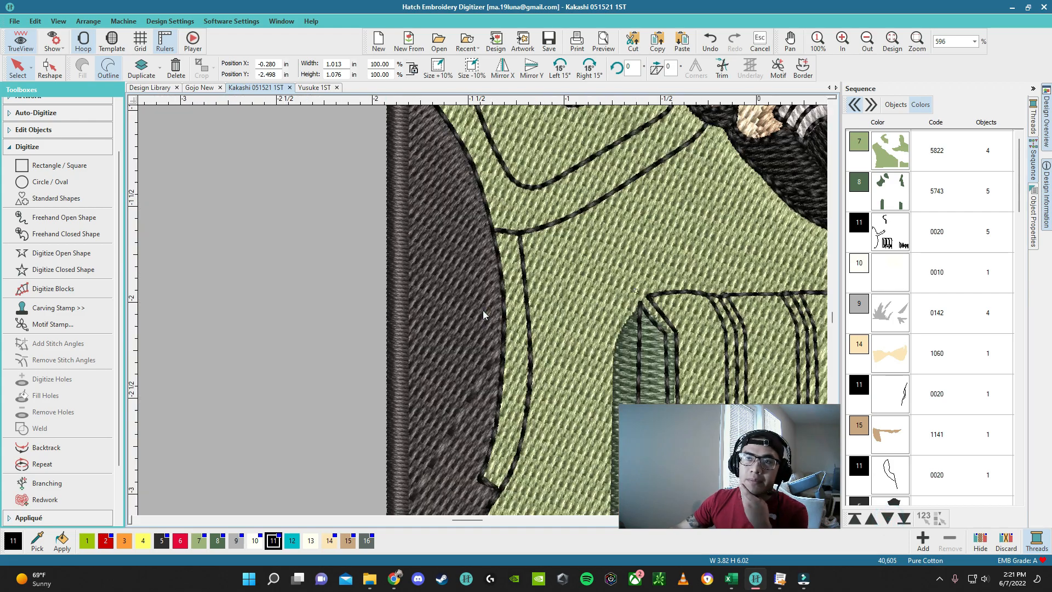
left_click(574, 425)
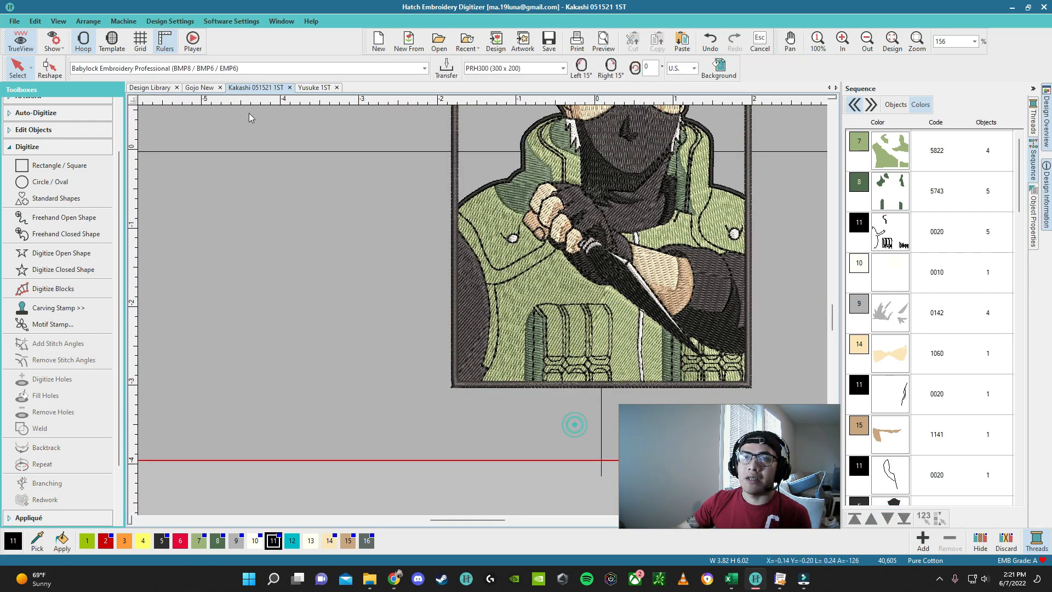
Step: Return to the Yusuke 1ST design, hide the white fill under the eye to inspect the layer beneath, and unhide it
left_click(310, 88)
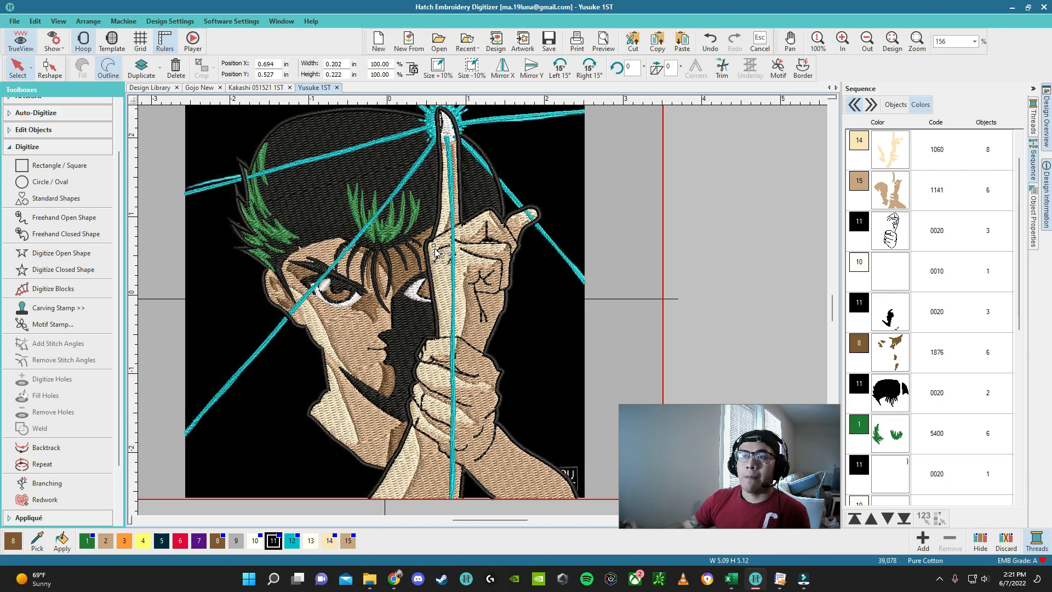
scroll(330, 323, "up", 4)
scroll(484, 314, "down", 2)
scroll(484, 314, "up", 2)
scroll(484, 314, "up", 3)
left_click(484, 314)
right_click(515, 315)
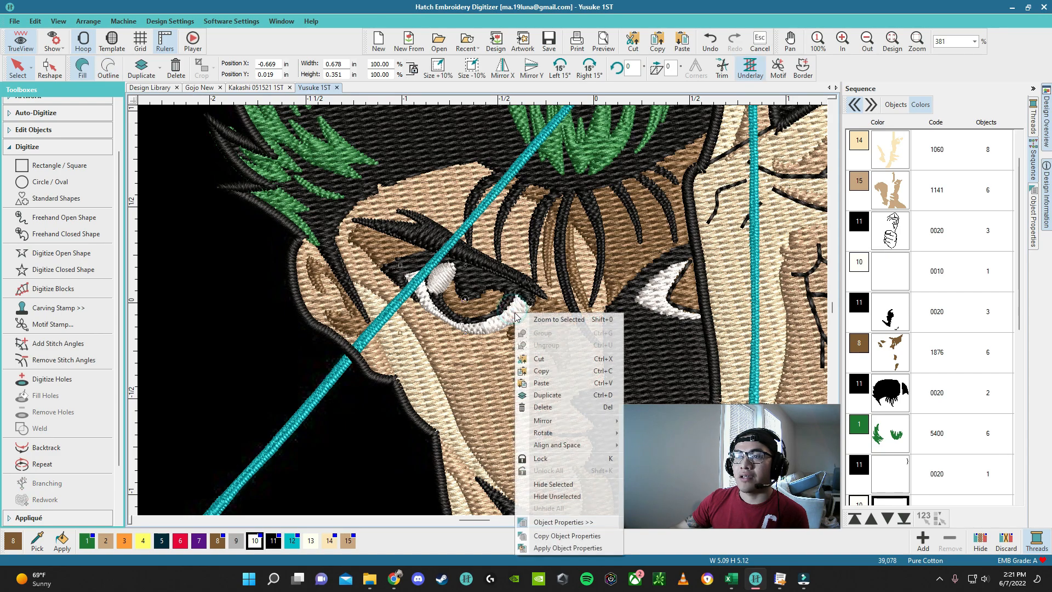
left_click(553, 484)
scroll(482, 310, "up", 2)
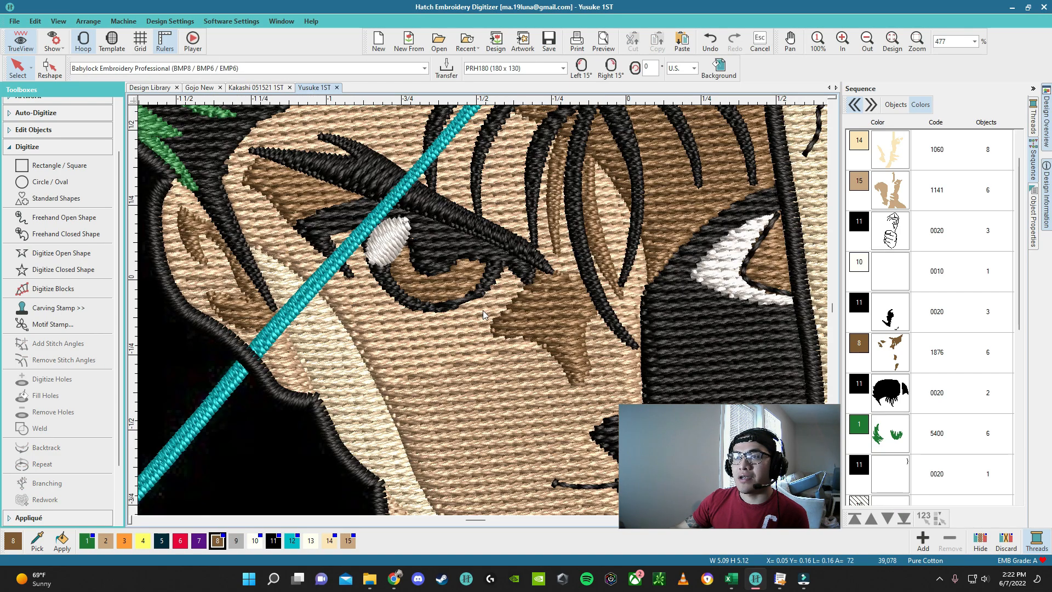
right_click(482, 310)
left_click(526, 501)
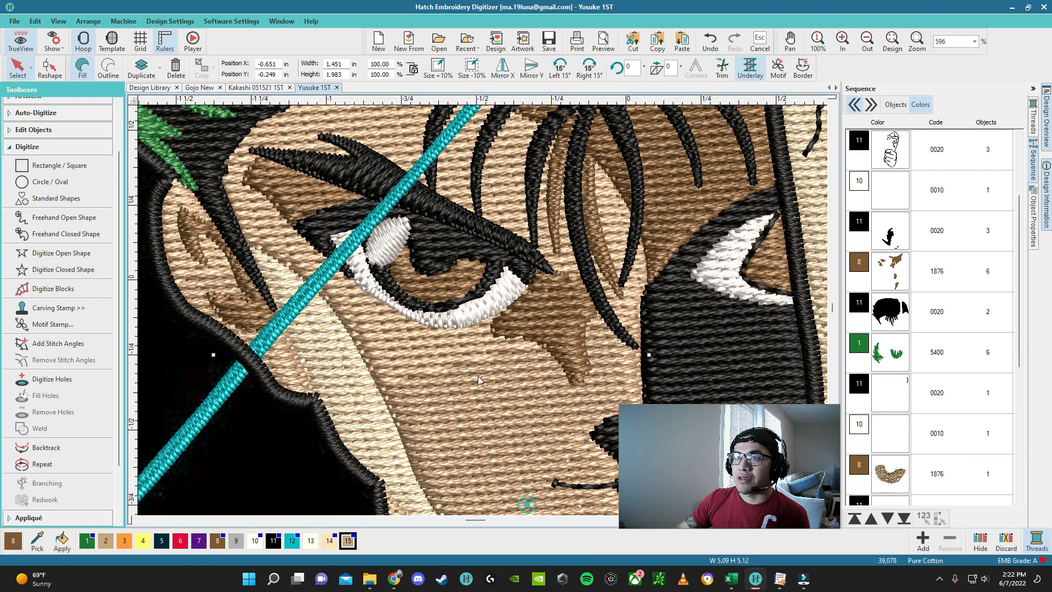
scroll(482, 310, "down", 1)
scroll(482, 311, "up", 2)
left_click(460, 311)
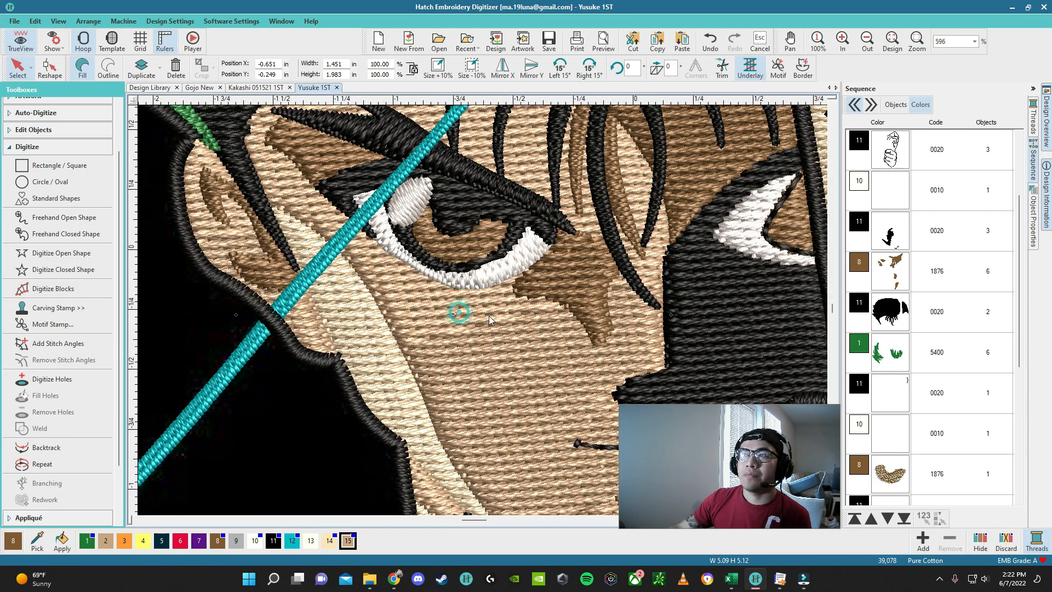
scroll(487, 315, "down", 3)
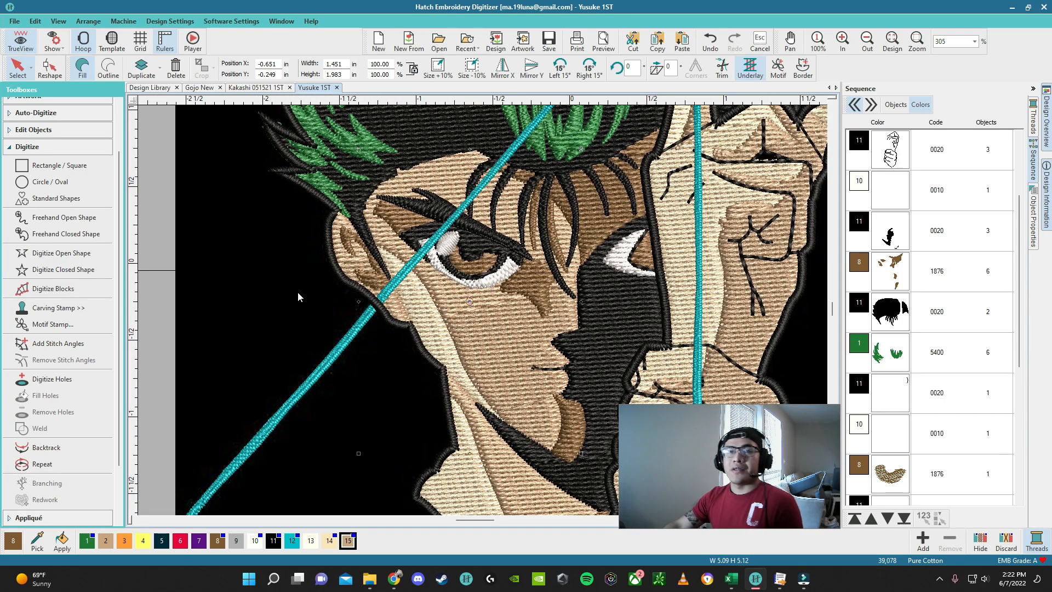
scroll(484, 313, "down", 3)
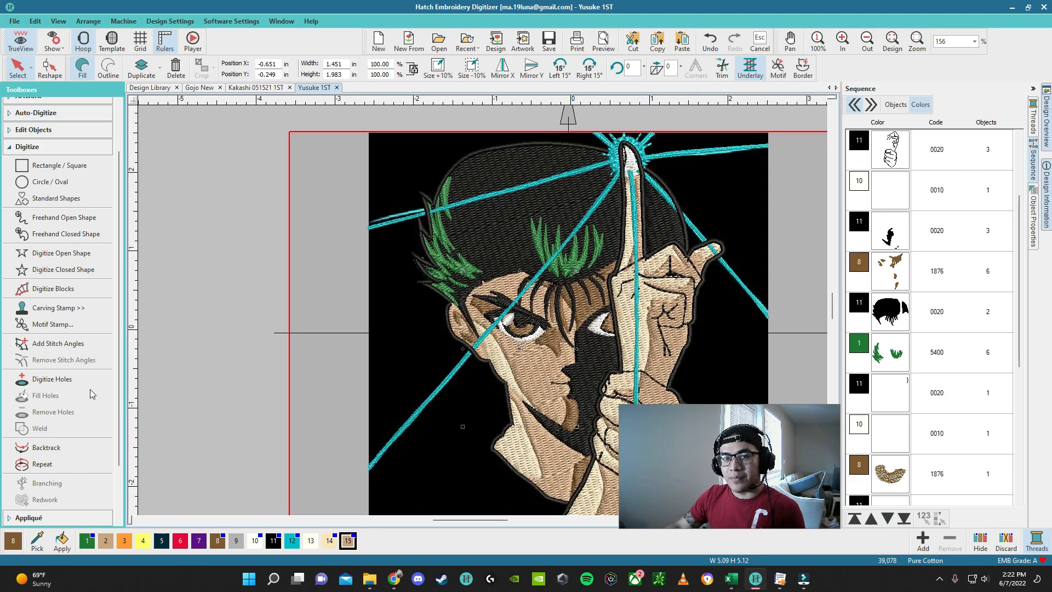
left_click(55, 377)
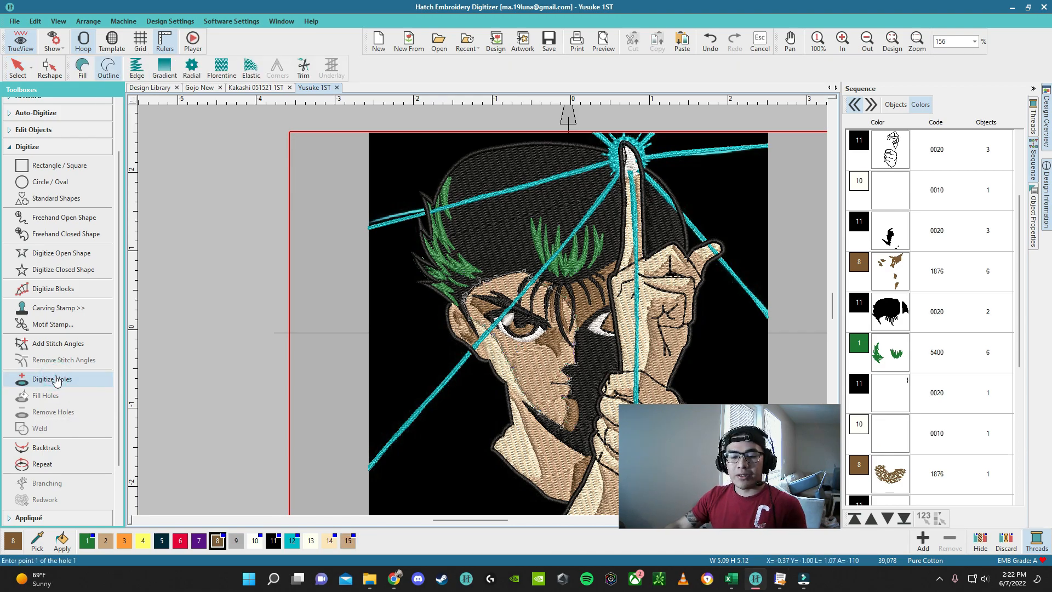
key("Escape")
scroll(490, 312, "up", 3)
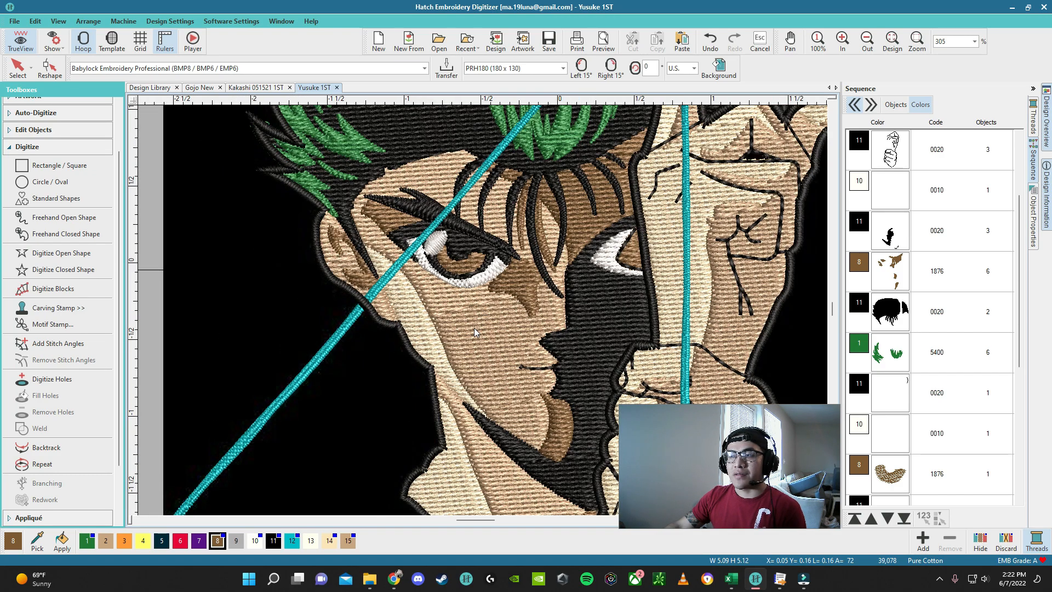
left_click(475, 327)
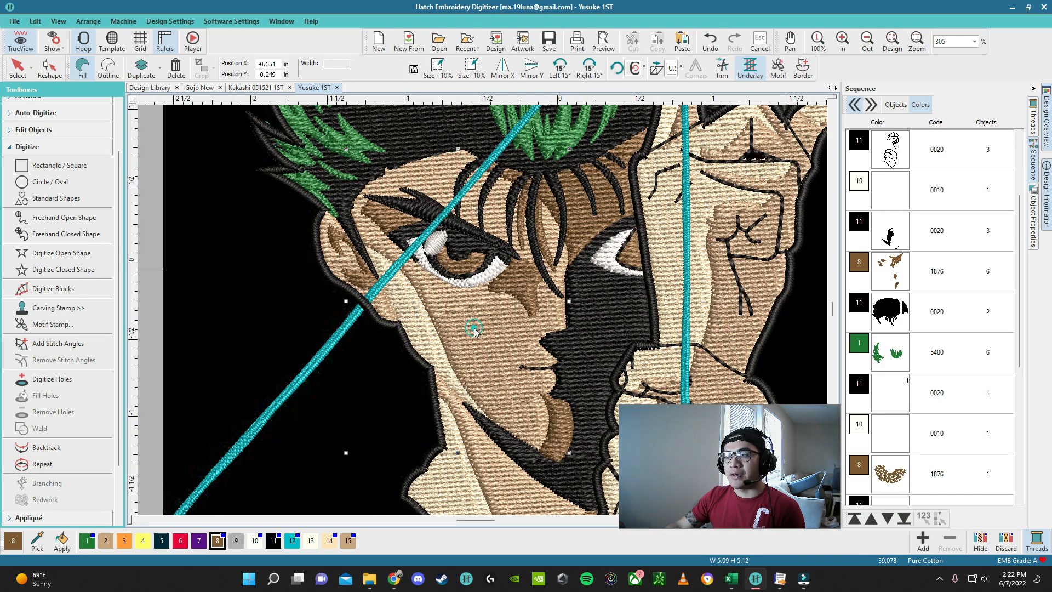
left_click(72, 377)
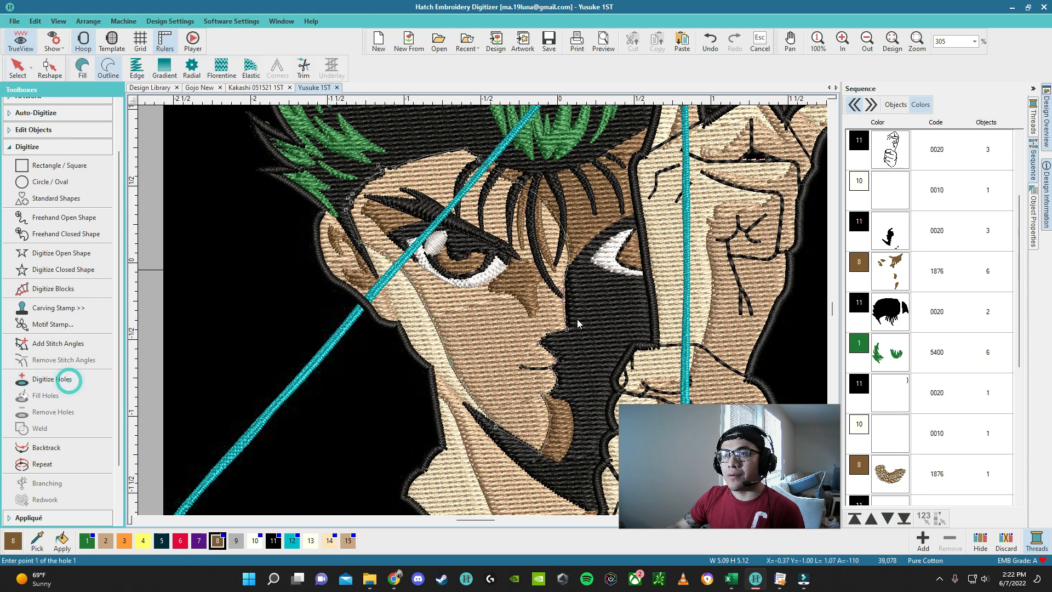
scroll(482, 311, "down", 3)
scroll(483, 310, "up", 3)
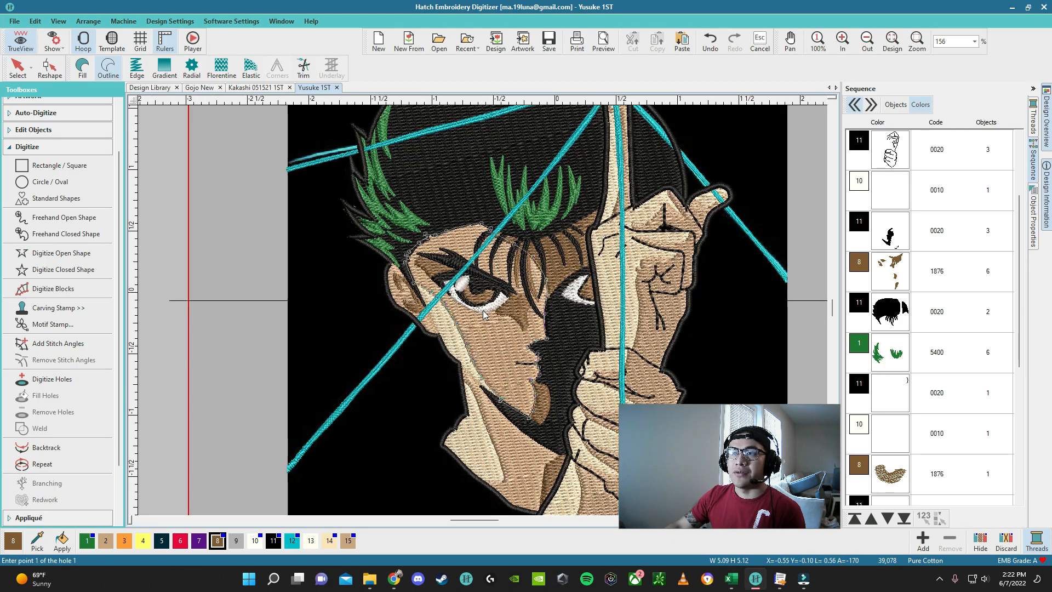
scroll(445, 275, "up", 2)
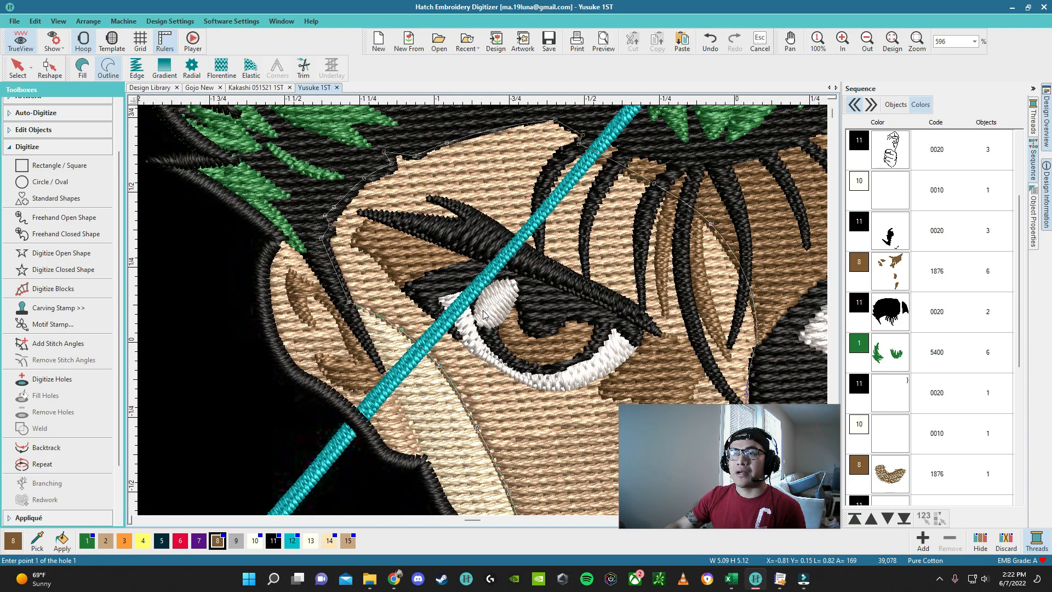
scroll(484, 314, "down", 3)
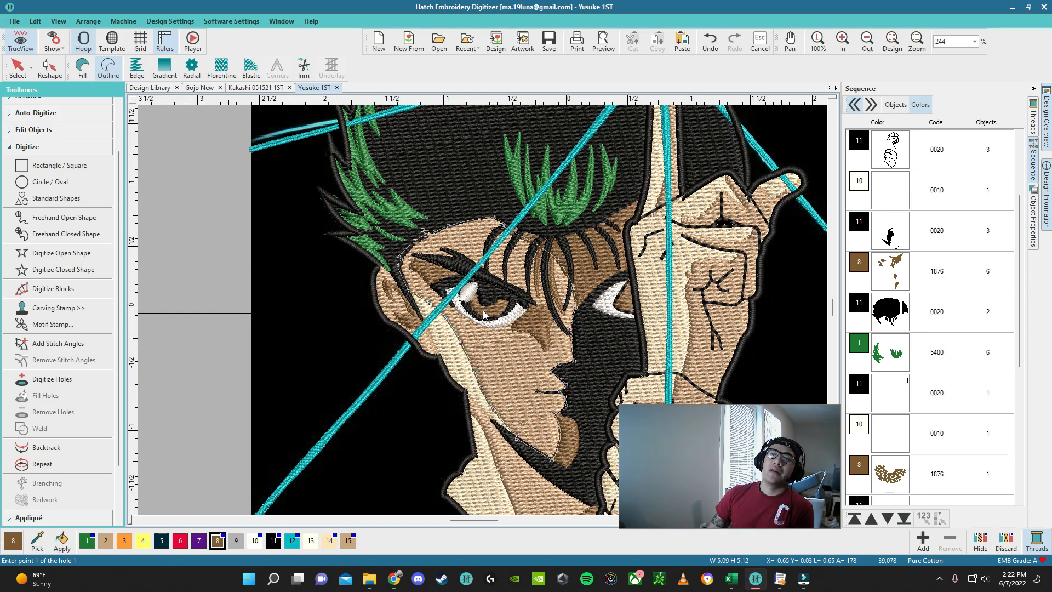
key("Escape")
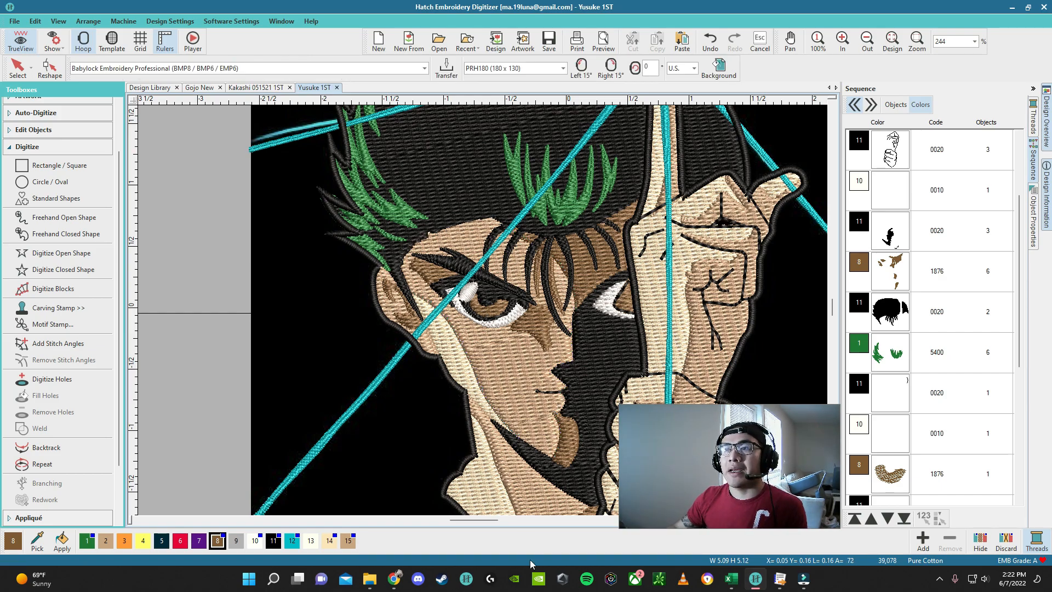
Step: Move the tan face fill aside to expose the area beneath it, and undo the move
left_click(509, 356)
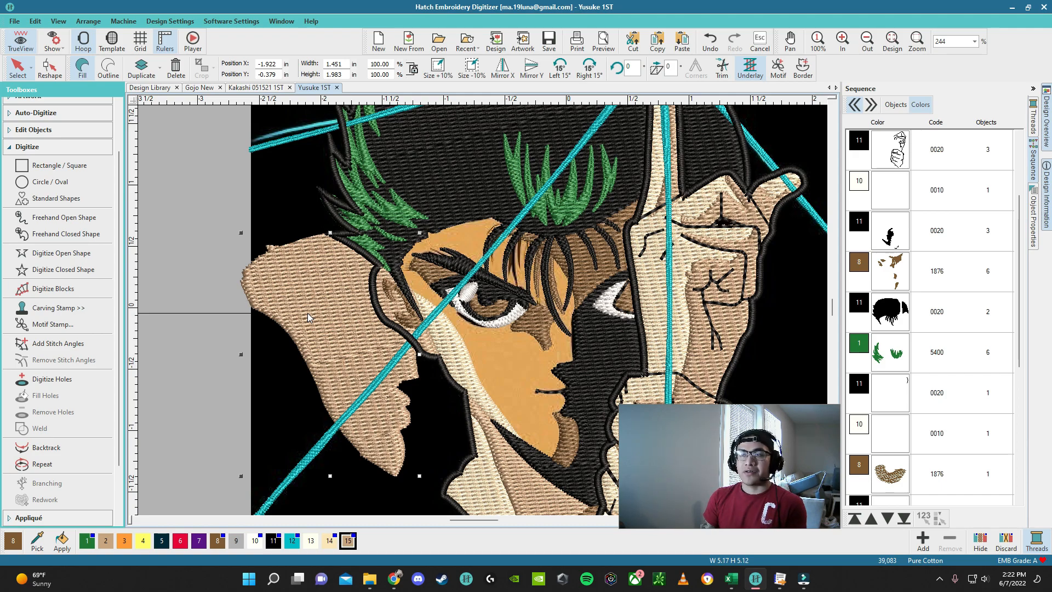
key("Delete")
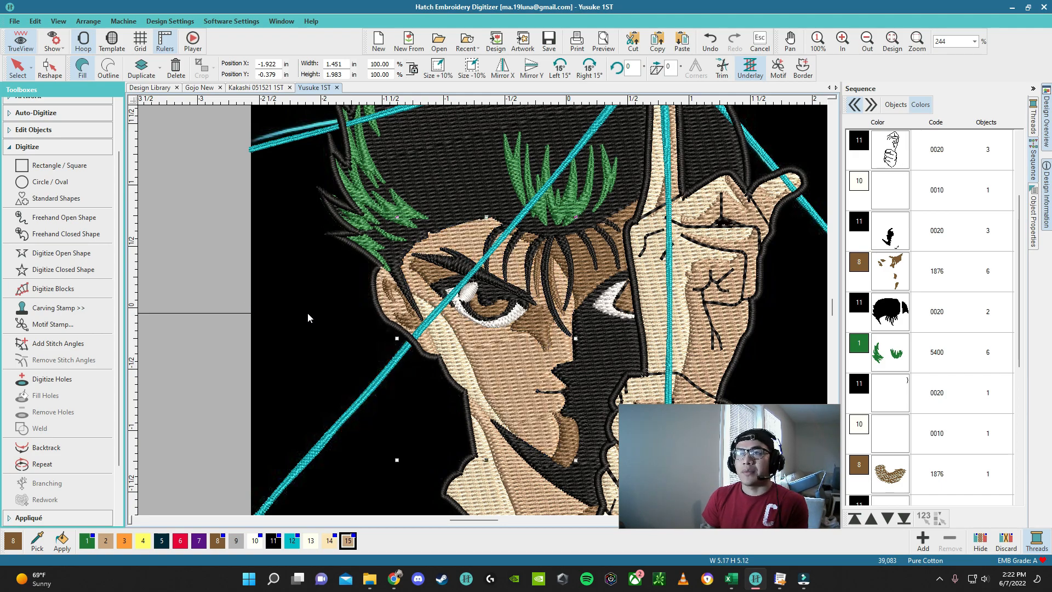
Step: Start digitizing a hole in the tan face fill, tracing from the brown shadow beside the nose along beneath the eye
left_click(50, 378)
scroll(485, 317, "up", 2)
scroll(485, 317, "up", 5)
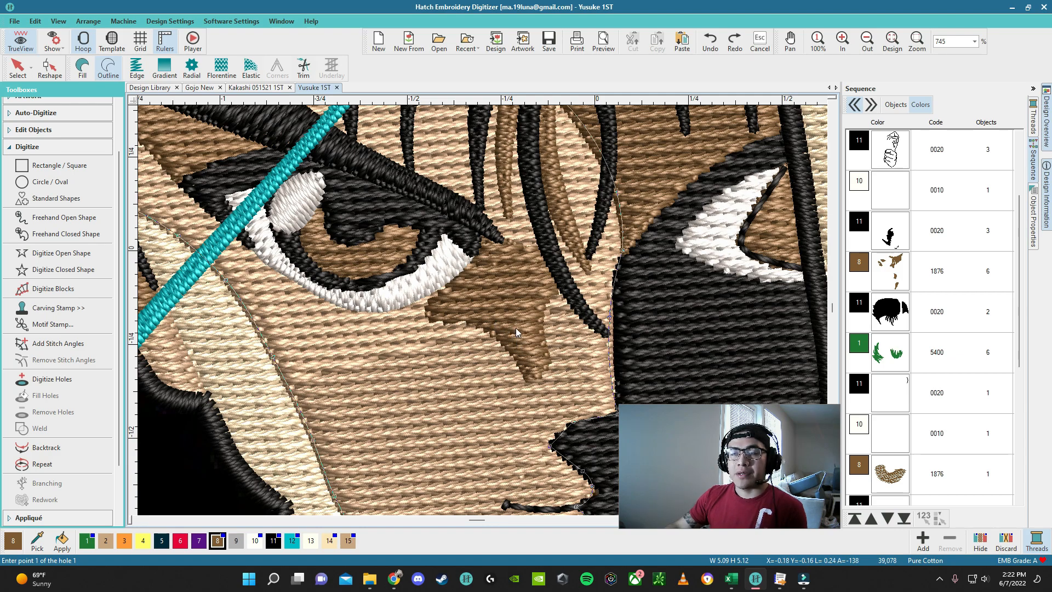
left_click(521, 338)
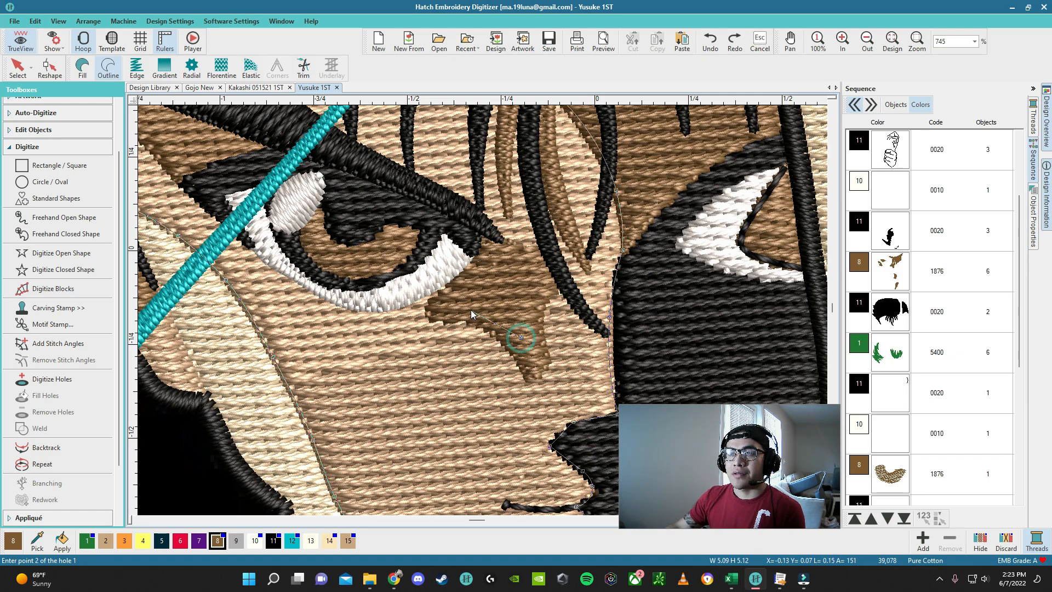
left_click(386, 298)
left_click(282, 266)
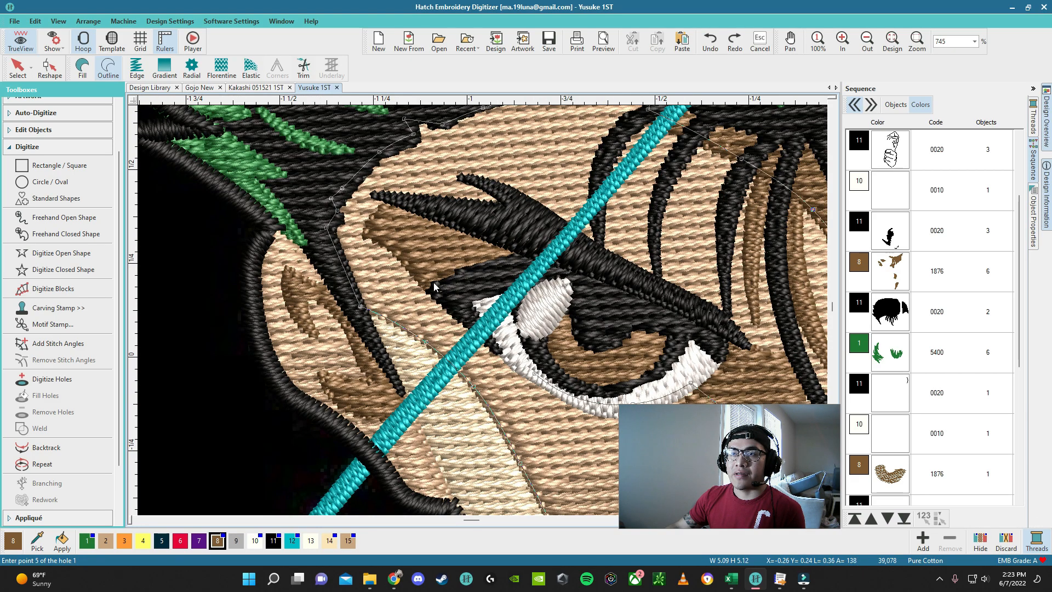
Step: Continue the hole outline around the outer eye corner and up to the tip of the eyebrow, removing the last misplaced point
left_click(429, 279)
left_click(381, 231)
left_click(397, 197)
left_click(446, 204)
key("BackSpace")
scroll(345, 322, "up", 1)
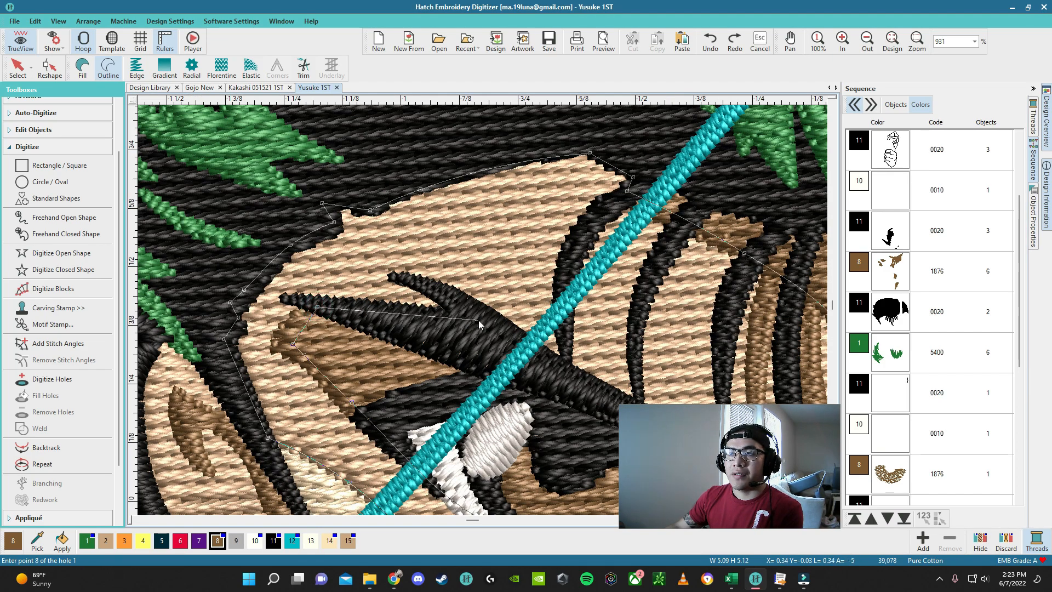
Step: Trace the rest of the hole along the eyebrow and down the brown shadow beside the nose, and apply the hole to the face fill
left_click(492, 324)
scroll(571, 371, "down", 1)
scroll(515, 323, "up", 1)
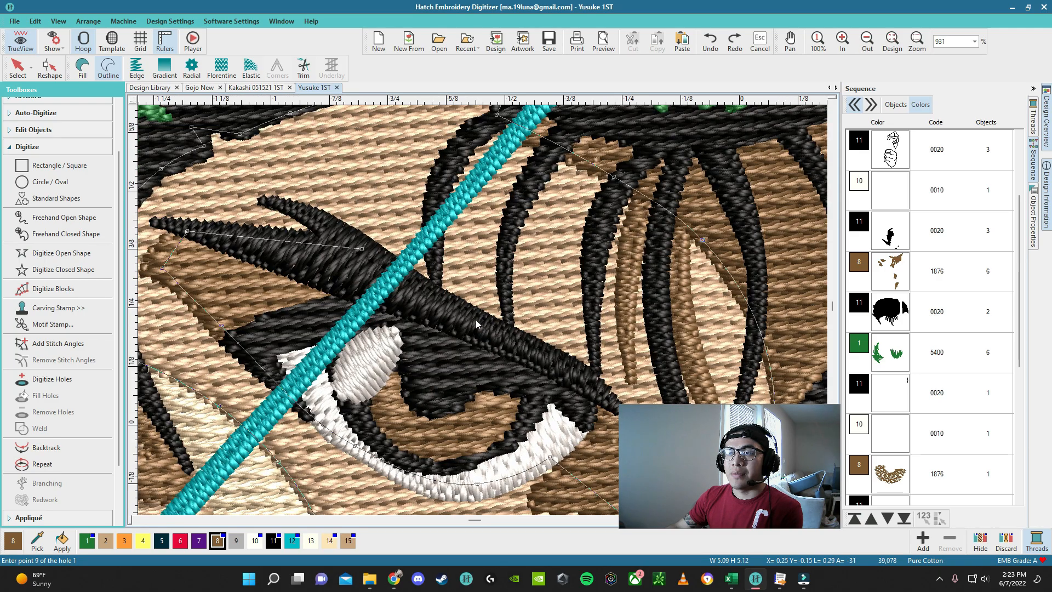
left_click(477, 323)
scroll(485, 318, "down", 1)
scroll(492, 314, "up", 1)
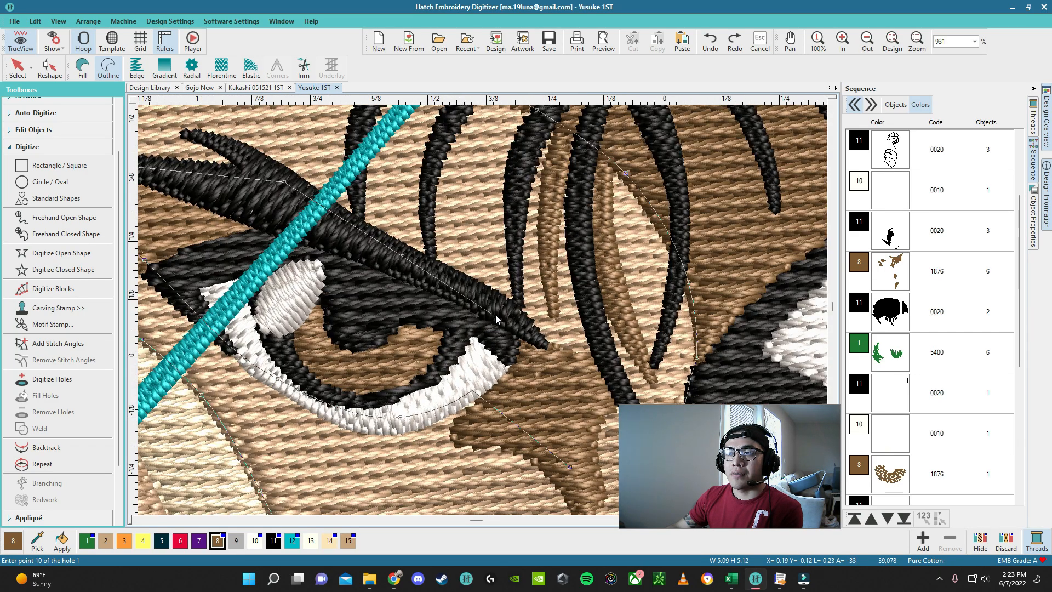
left_click(518, 322)
left_click(559, 366)
left_click(606, 385)
left_click(581, 427)
left_click(571, 465)
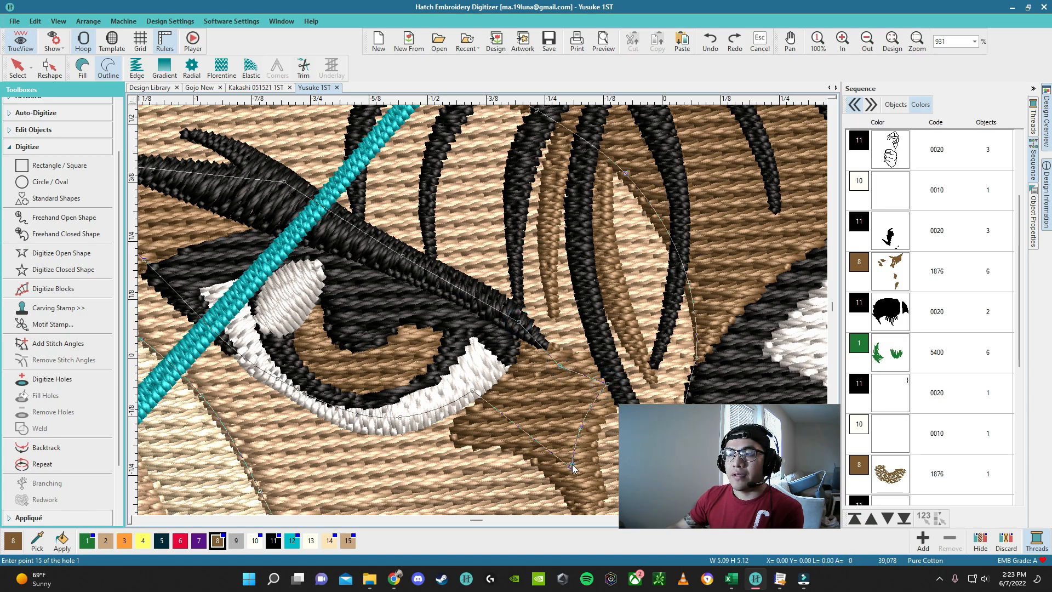
scroll(571, 467, "down", 2)
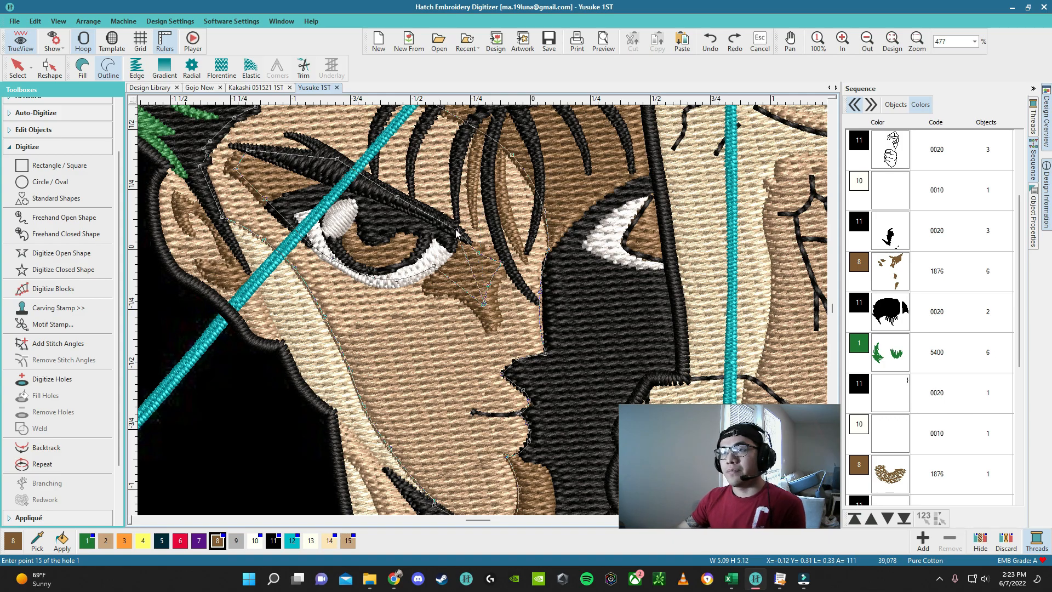
key("Return")
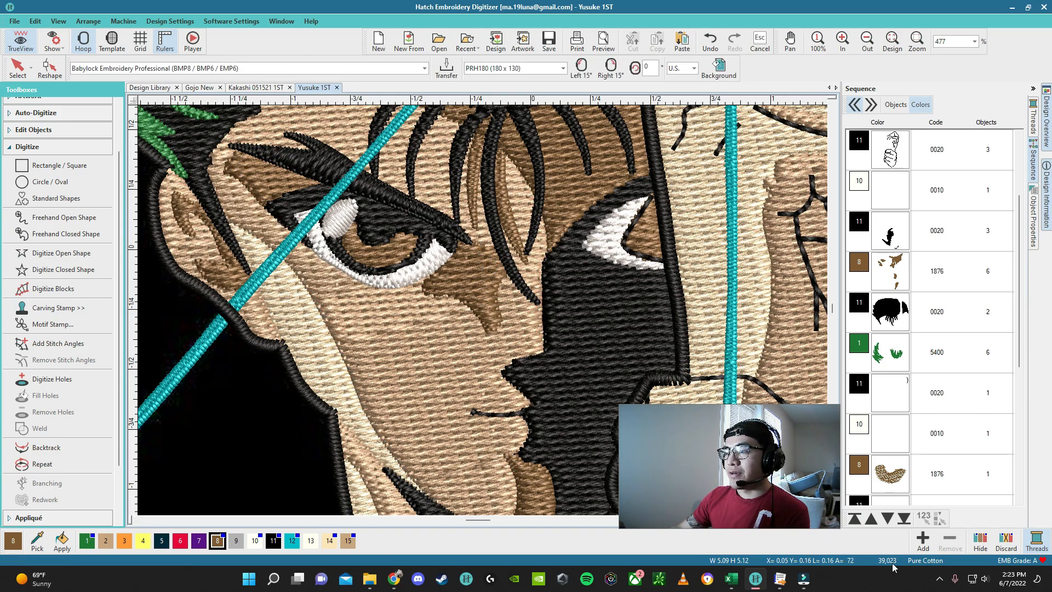
Step: Select the overlapping layers around the eye one by one to examine what is stitched above the hole
scroll(174, 267, "down", 2)
scroll(613, 294, "up", 2)
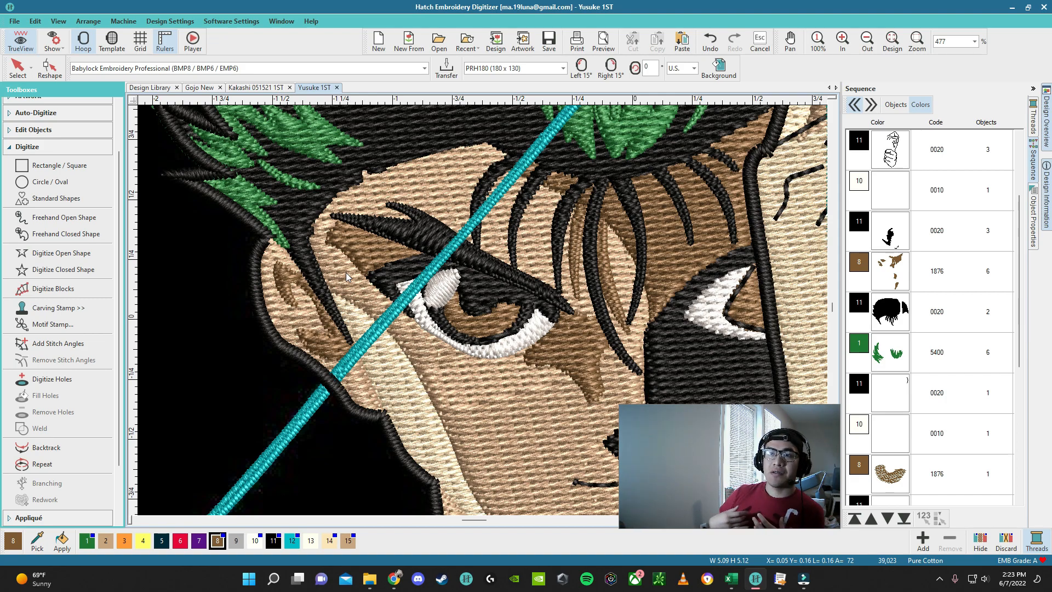
left_click(408, 234)
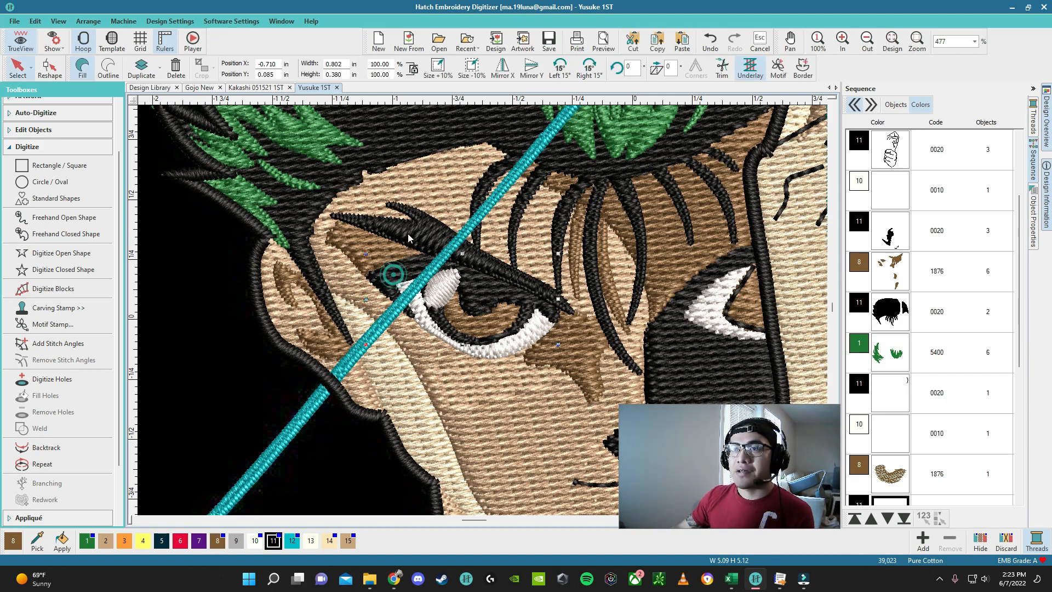
left_click(484, 298)
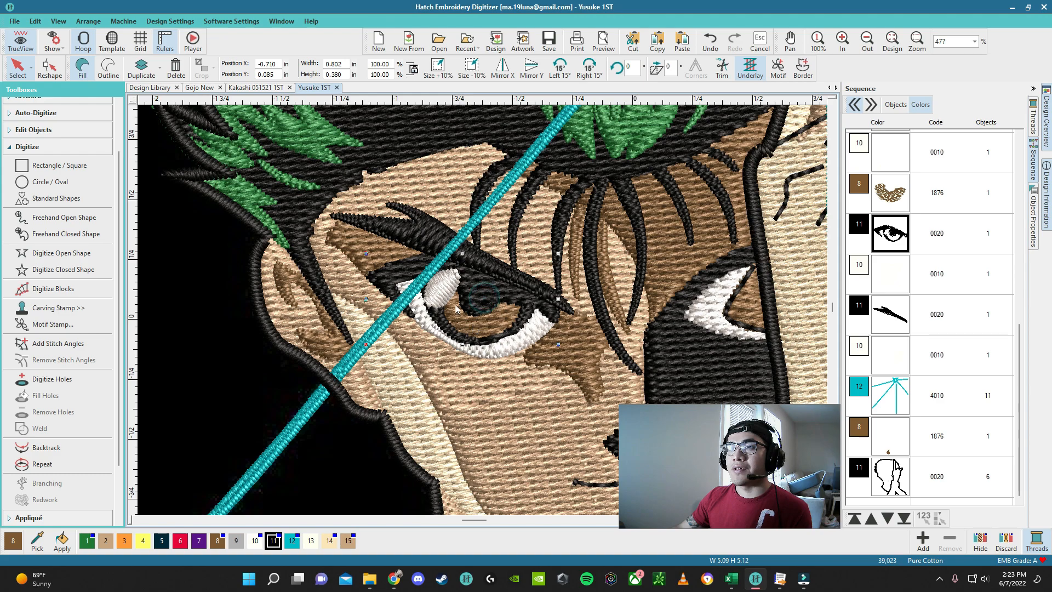
left_click(439, 288)
left_click(471, 230)
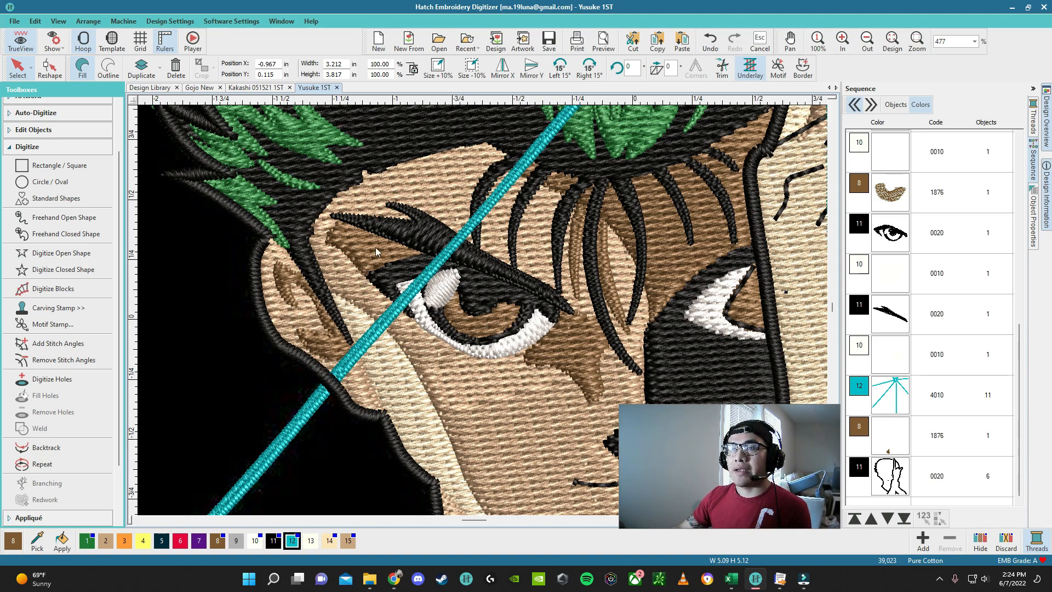
Step: Move the tan face fill out beside the head to inspect its eye-area hole, and undo both moves
left_click(467, 386)
key("h")
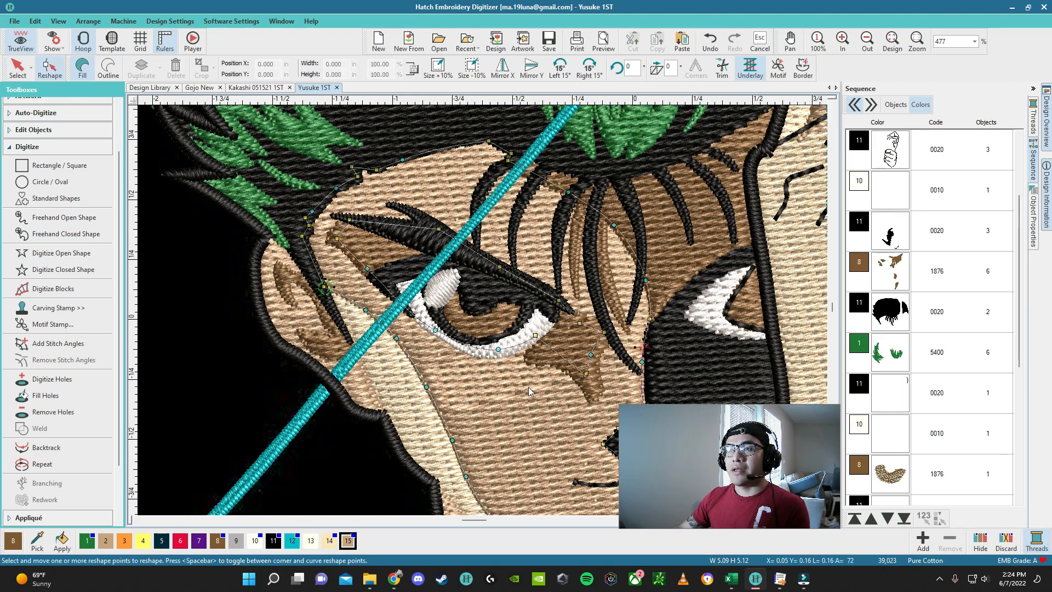
key("Escape")
left_click_drag(501, 386, 374, 485)
scroll(370, 475, "down", 2)
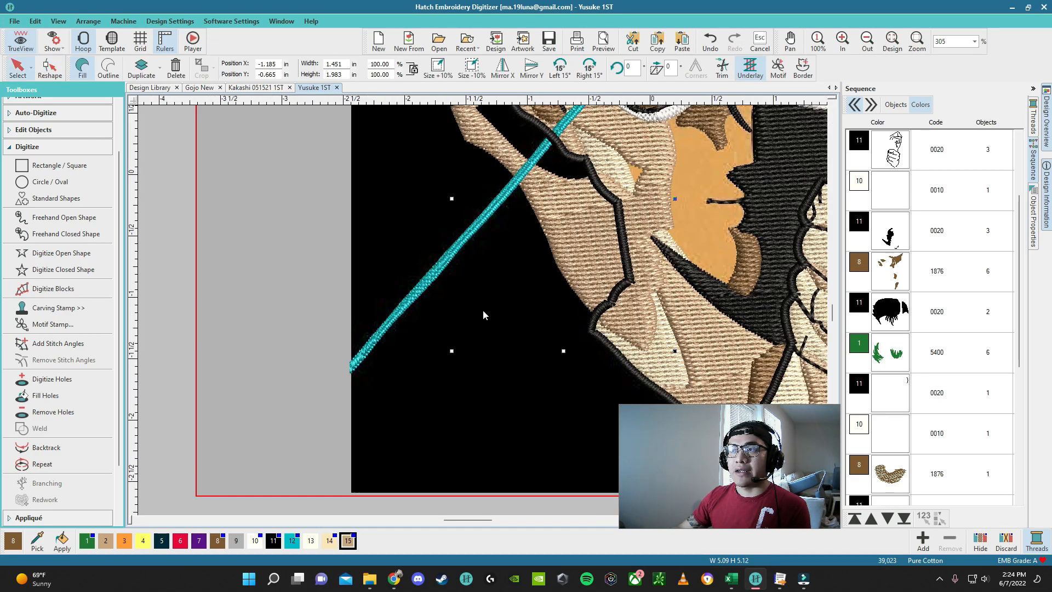
scroll(484, 314, "down", 2)
left_click_drag(495, 288, 321, 329)
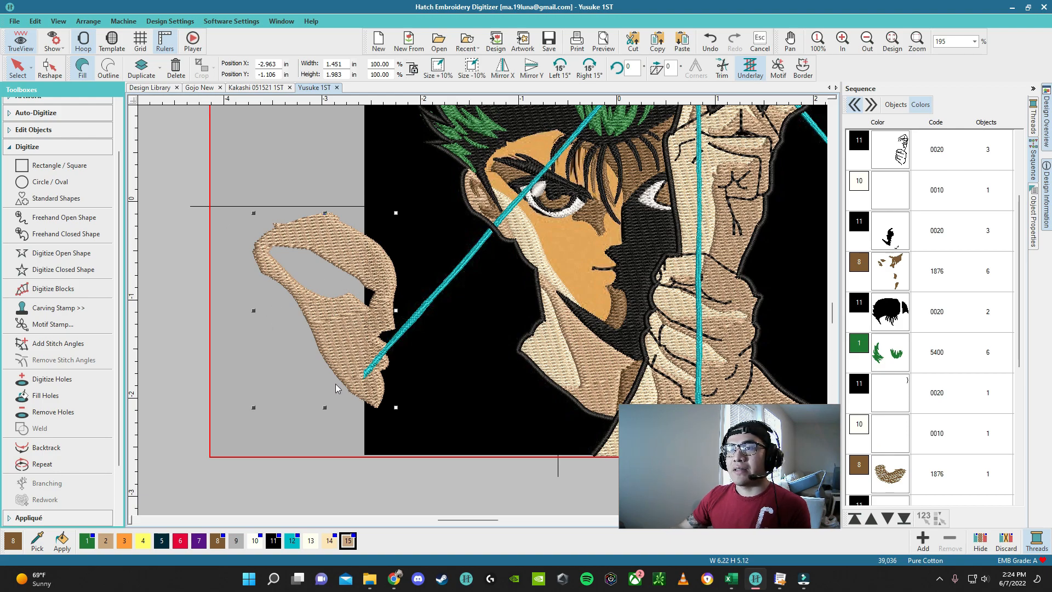
key("ctrl+z")
key("ctrl+z")
scroll(485, 314, "up", 2)
scroll(485, 314, "up", 4)
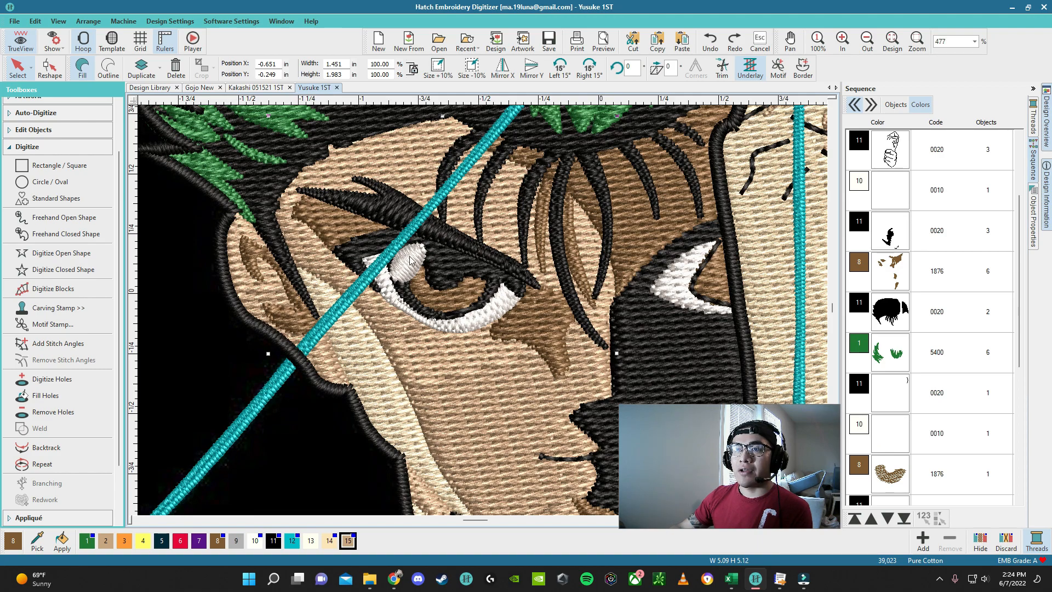
scroll(433, 308, "up", 2)
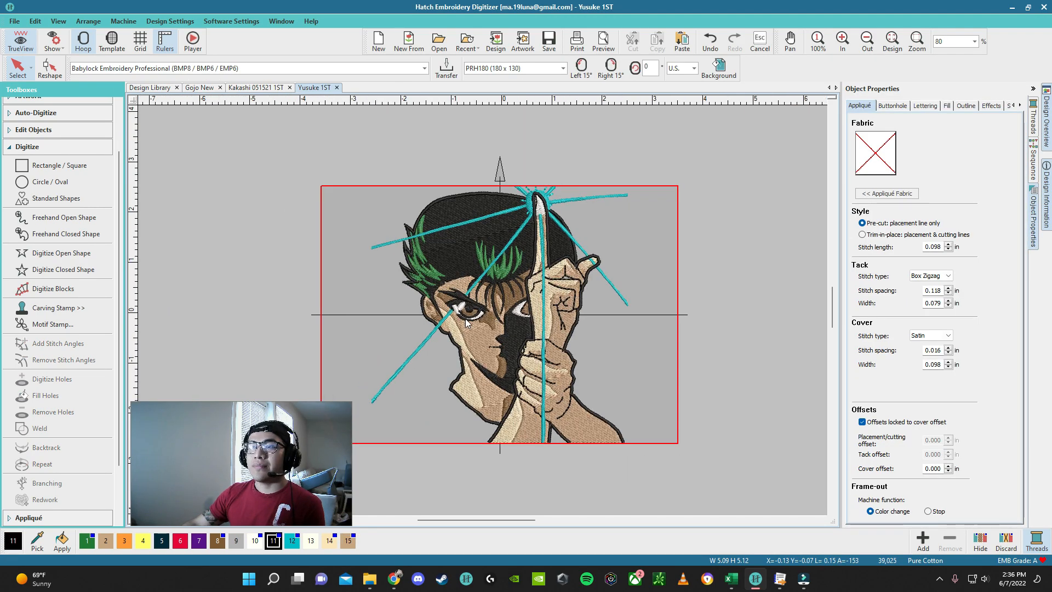
scroll(482, 310, "up", 1)
scroll(484, 312, "down", 3)
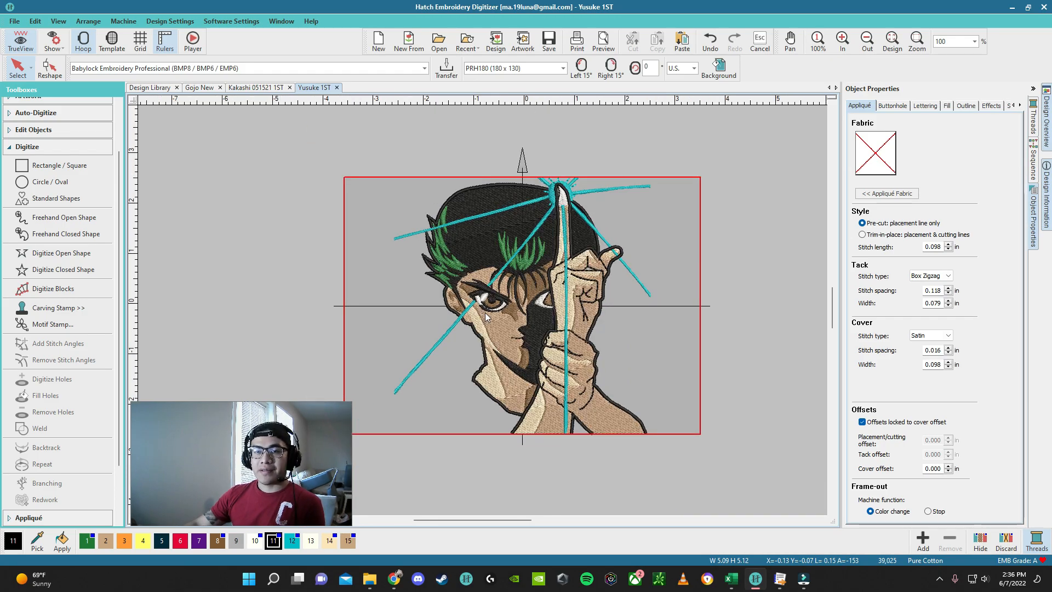